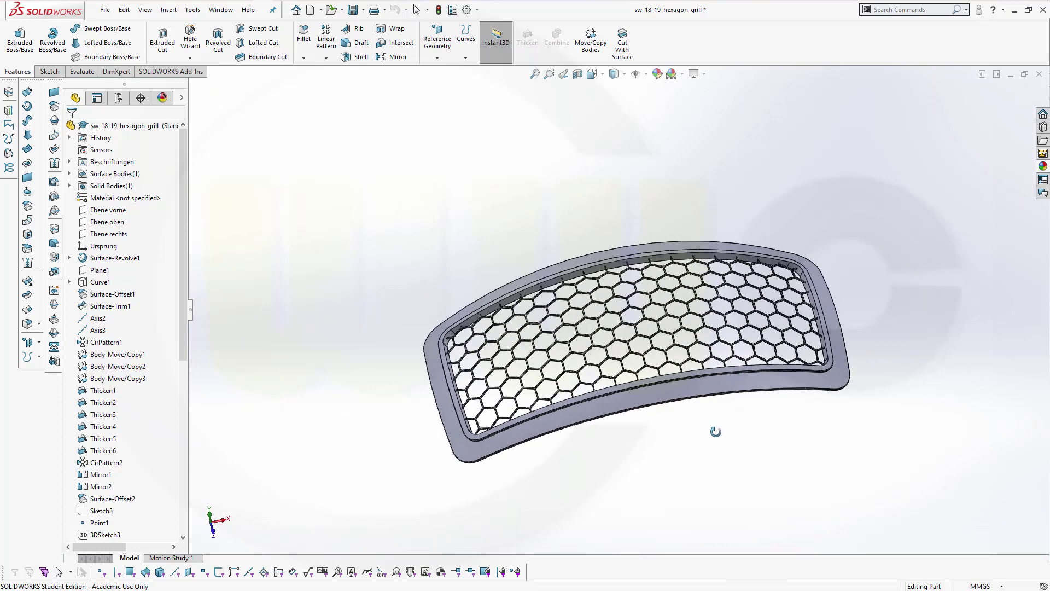
pyautogui.moveTo(715, 431); pyautogui.dragTo(716, 403, button='middle')
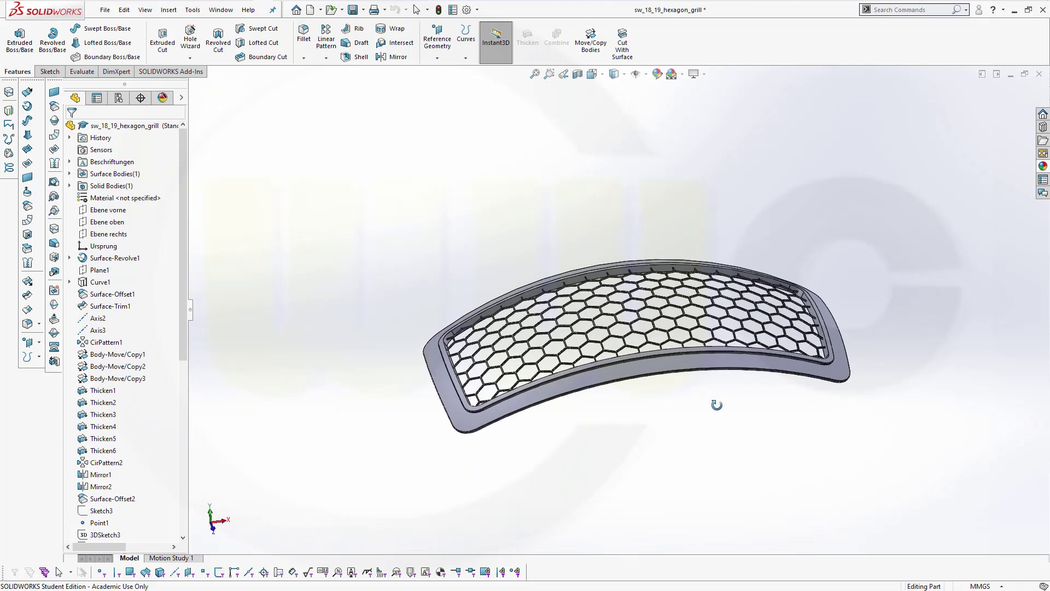
pyautogui.click(36, 359)
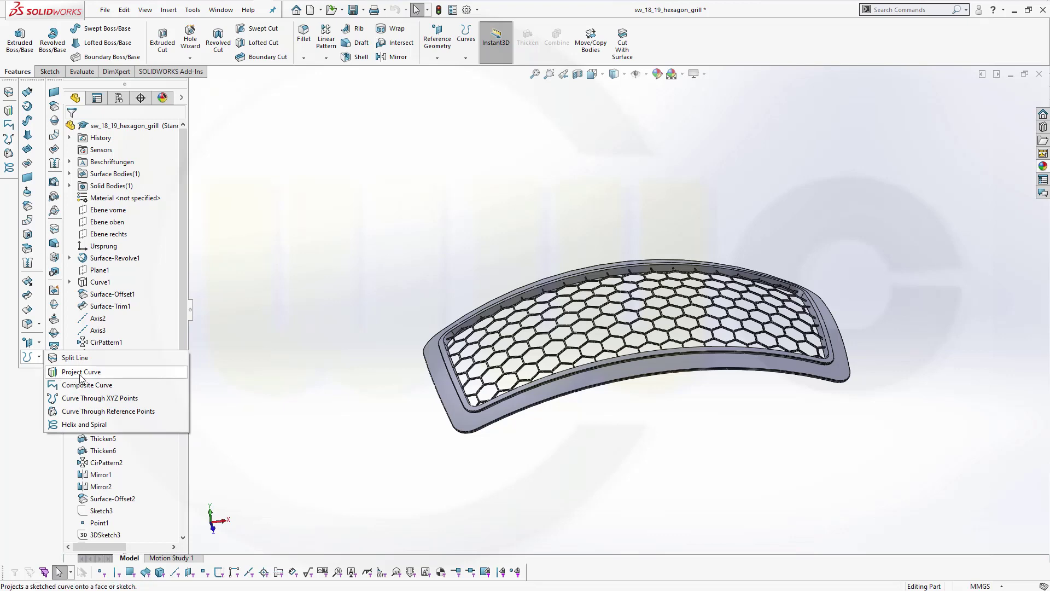
pyautogui.click(77, 375)
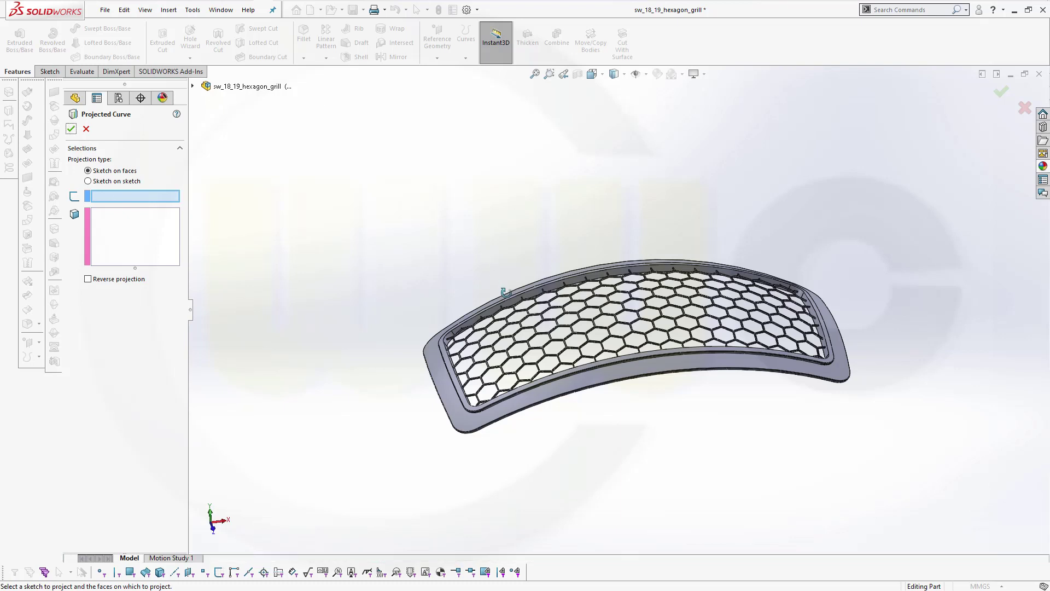
pyautogui.moveTo(475, 242); pyautogui.dragTo(508, 294, button='middle')
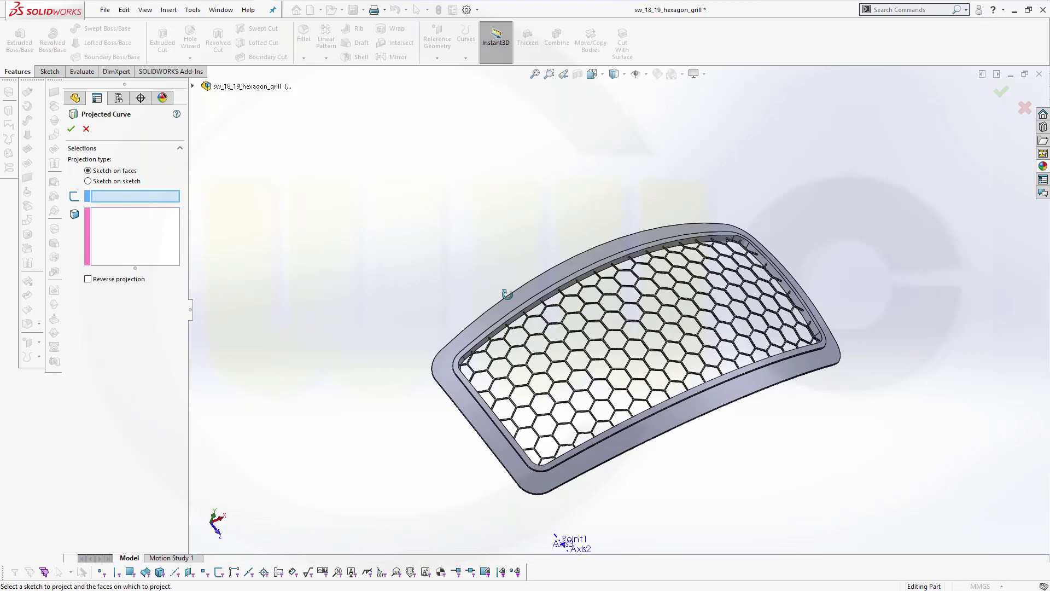
pyautogui.click(86, 129)
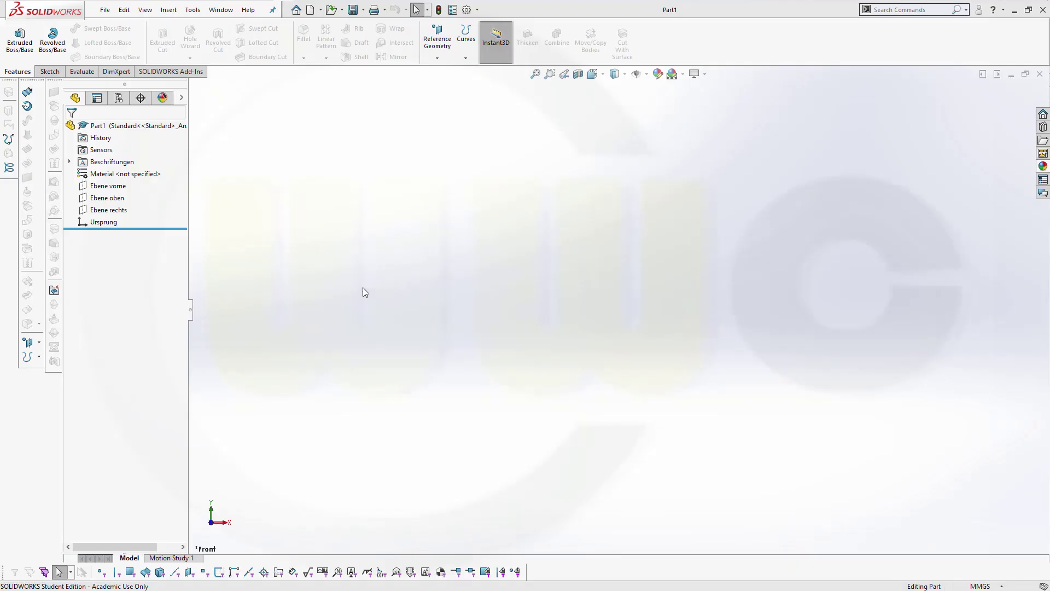
# - Start a sketch on the front plane (Ebene vorne) and draw a circle of about 52 mm radius centred on the origin
pyautogui.click(114, 188)
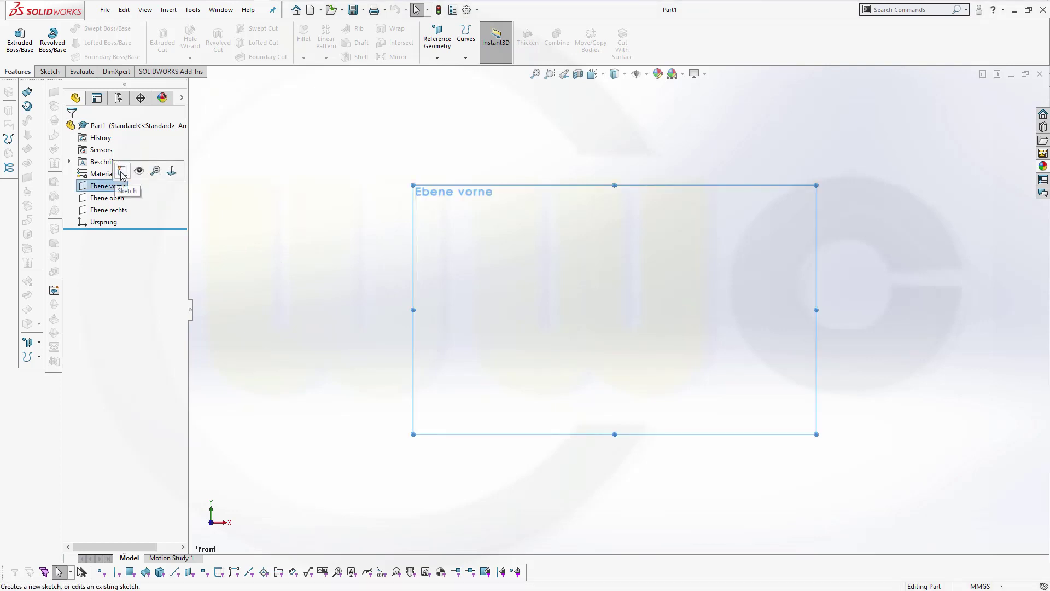
pyautogui.click(122, 171)
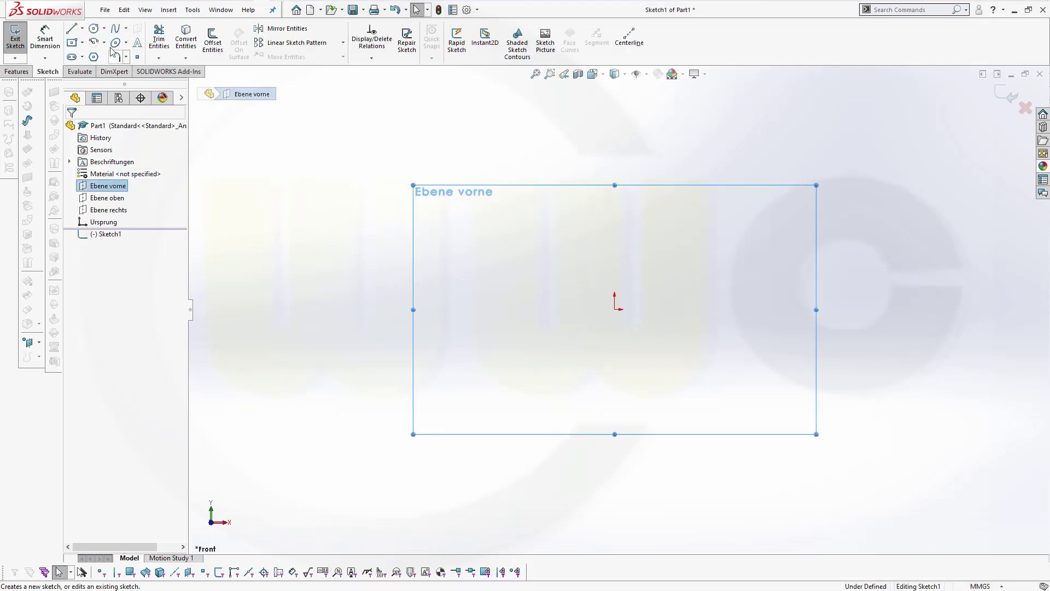
pyautogui.click(94, 29)
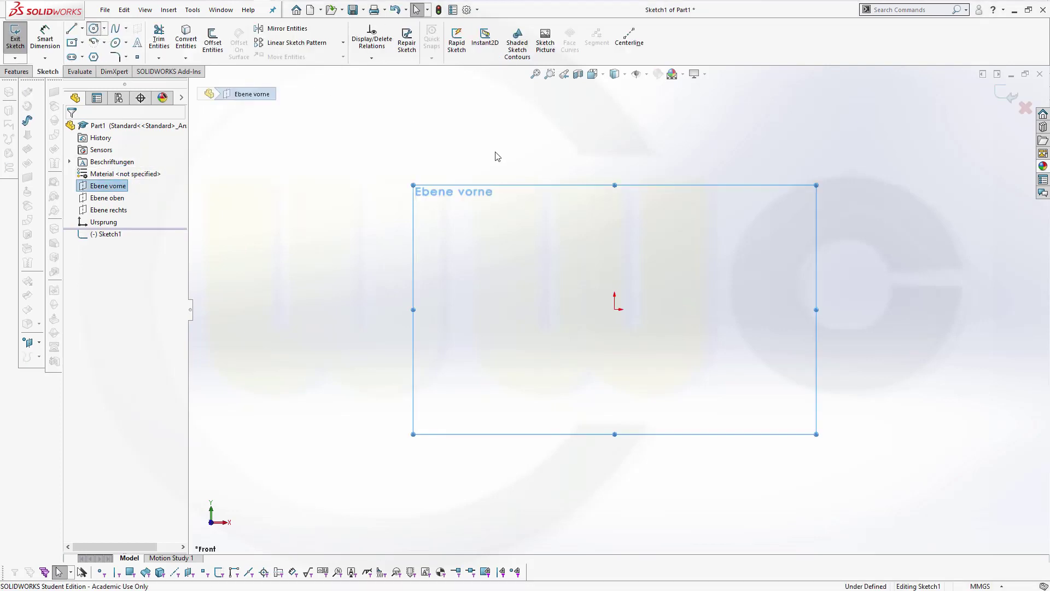
pyautogui.click(615, 309)
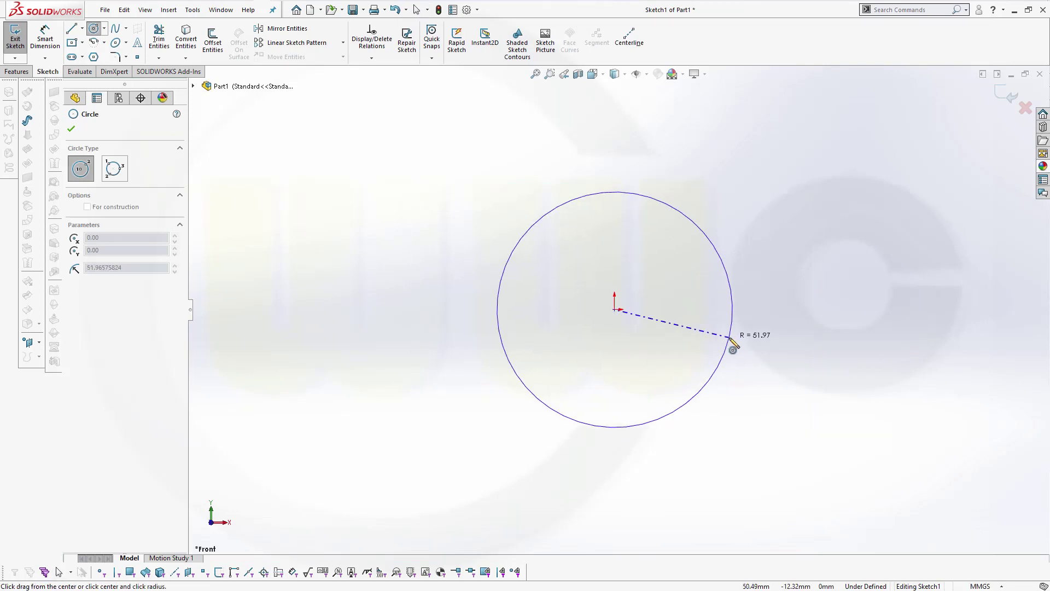
pyautogui.click(730, 343)
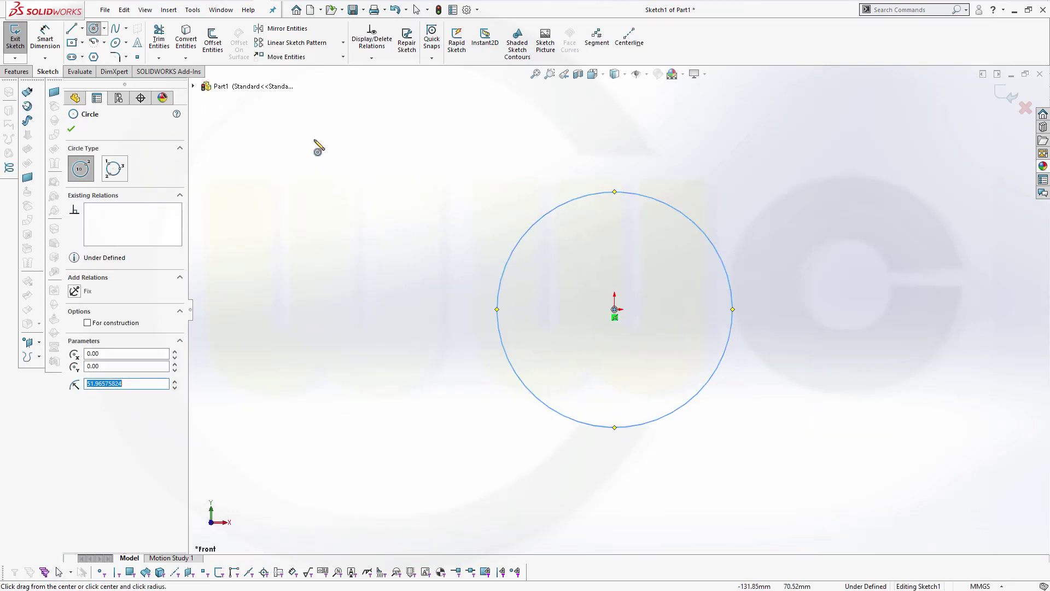
# - Dimension the circle's diameter to 600 mm
pyautogui.click(36, 44)
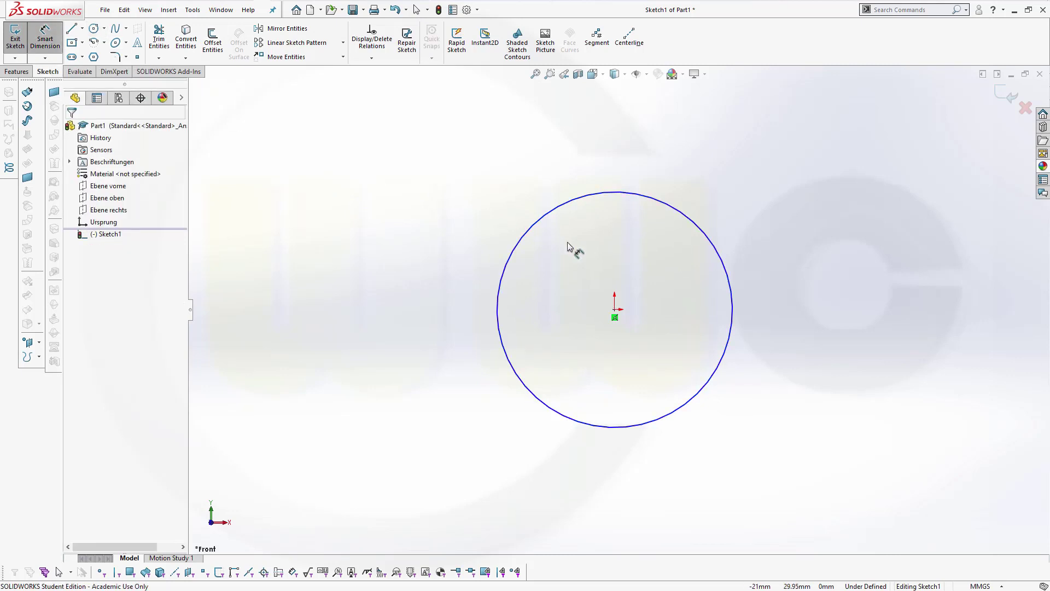
pyautogui.click(573, 251)
pyautogui.click(570, 247)
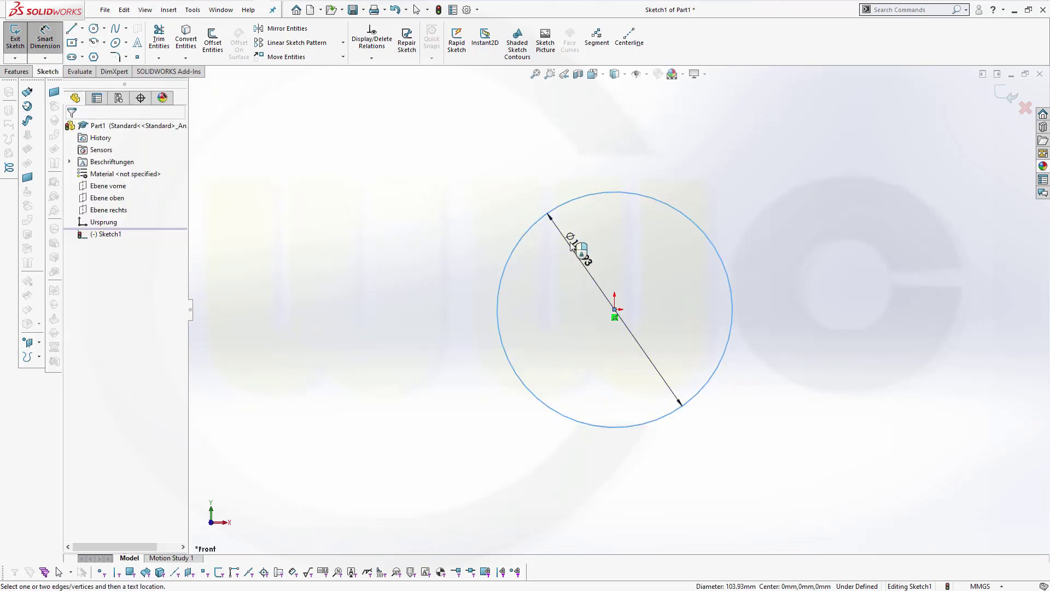
pyautogui.write('600')
pyautogui.press('Return')
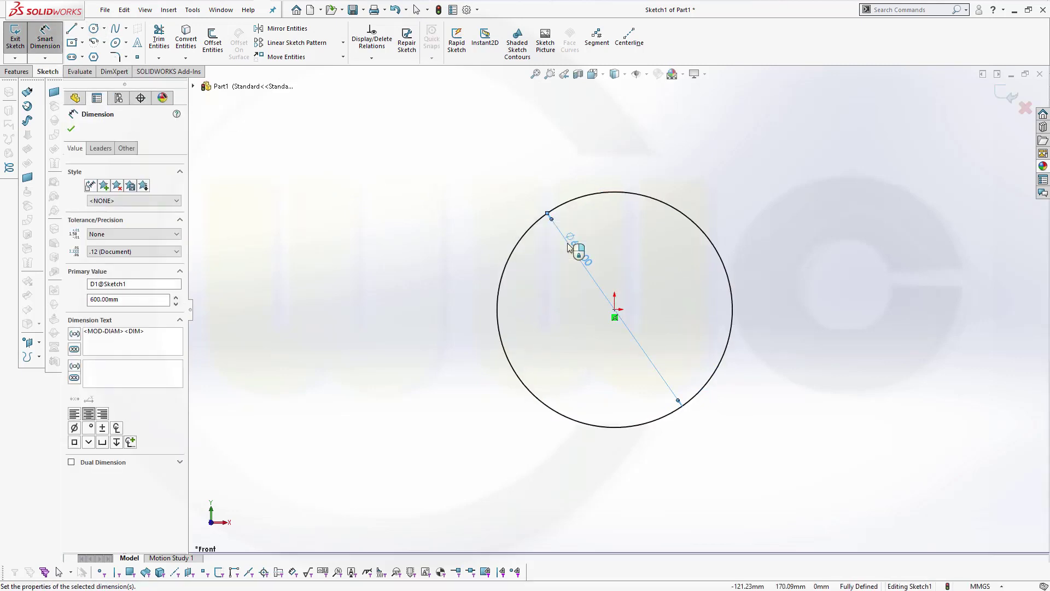
pyautogui.click(71, 128)
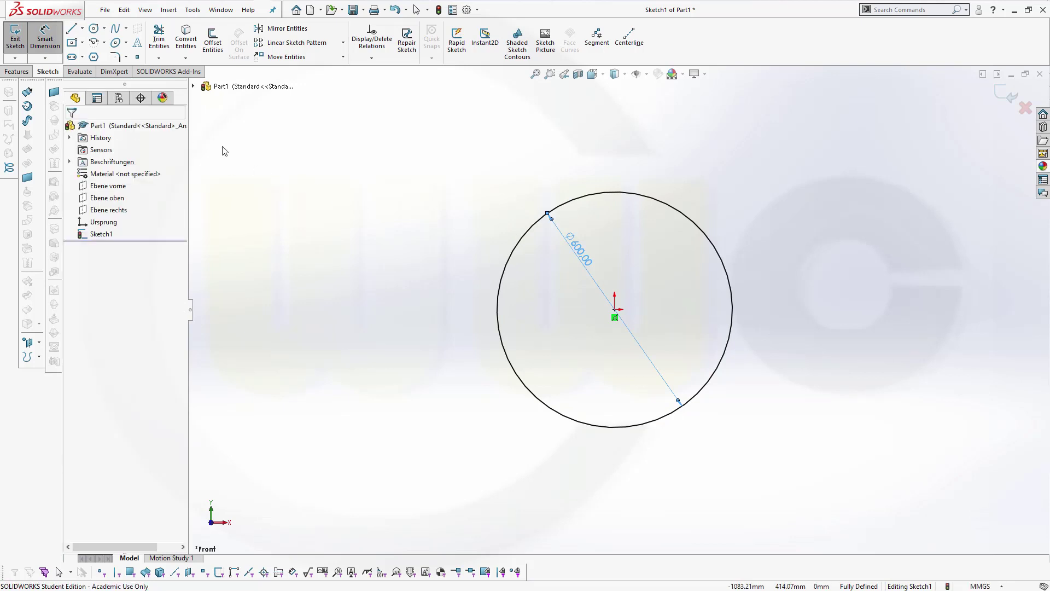
# - Draw two construction lines in a V from just below the origin up past the circle on both sides, and delete the stray short line
pyautogui.click(72, 28)
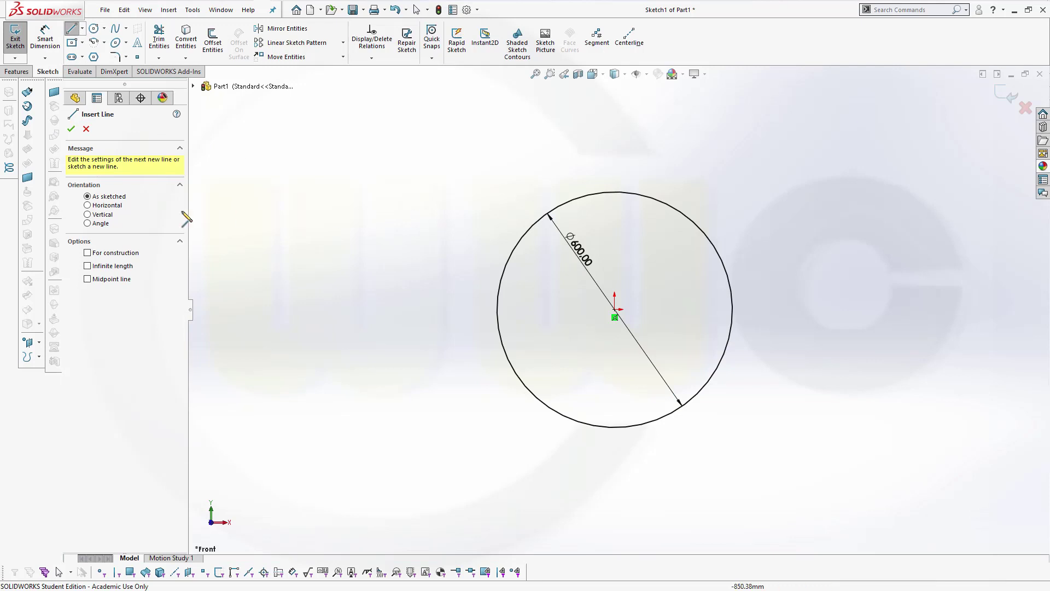
pyautogui.click(87, 253)
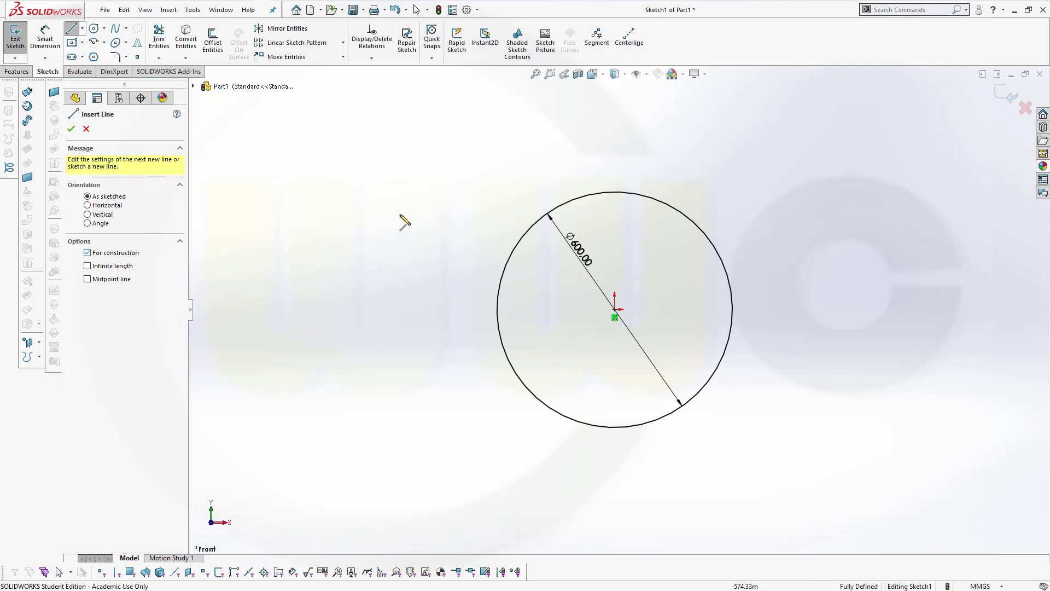
pyautogui.moveTo(431, 202); pyautogui.dragTo(441, 210)
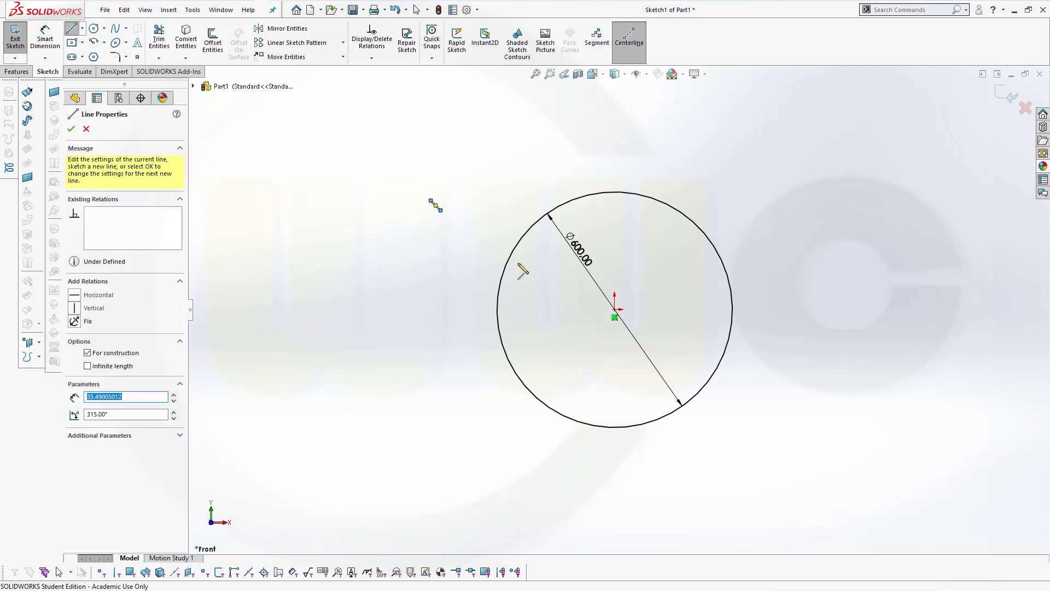
pyautogui.click(495, 224)
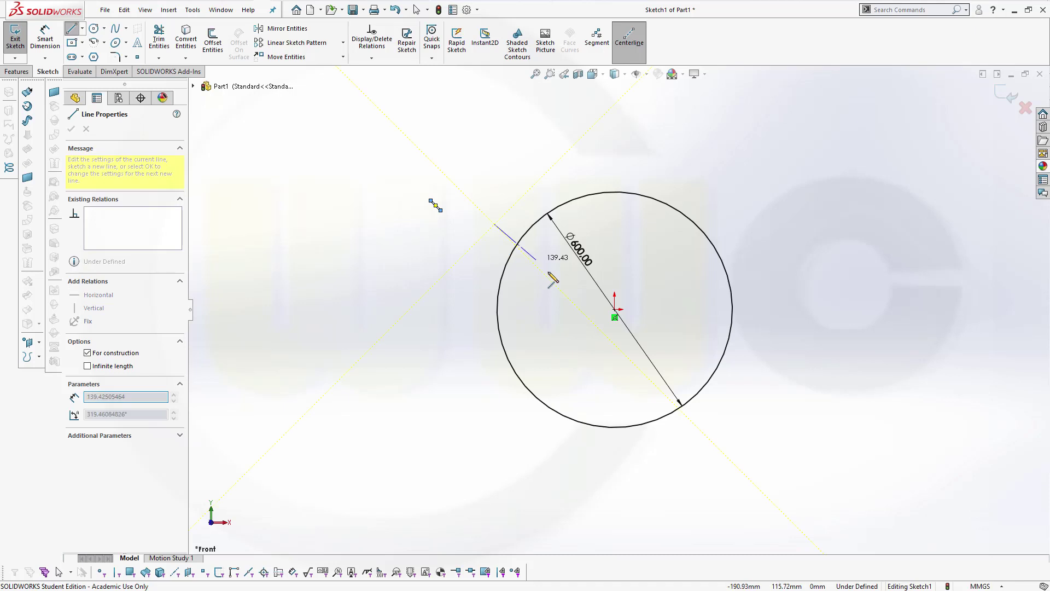
pyautogui.click(615, 318)
pyautogui.click(736, 224)
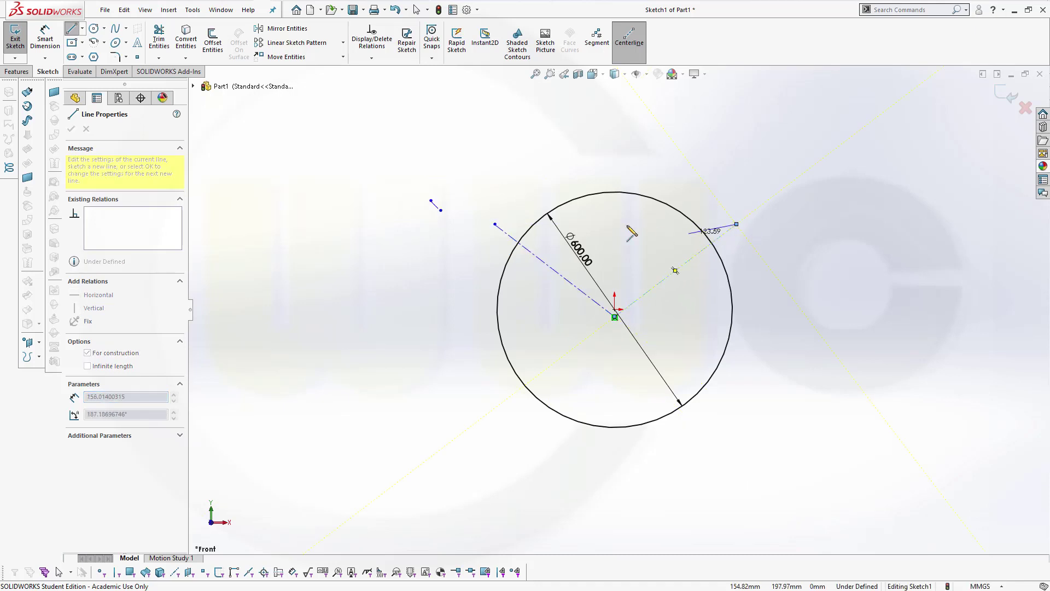
pyautogui.press('Escape')
pyautogui.press('Escape')
pyautogui.moveTo(399, 172); pyautogui.dragTo(454, 225)
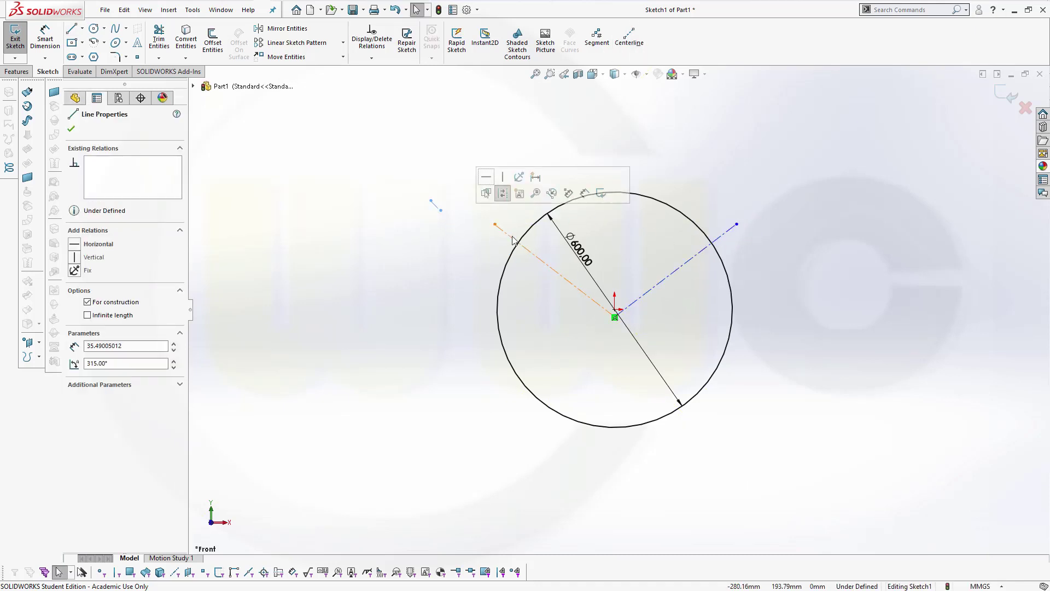
pyautogui.press('Delete')
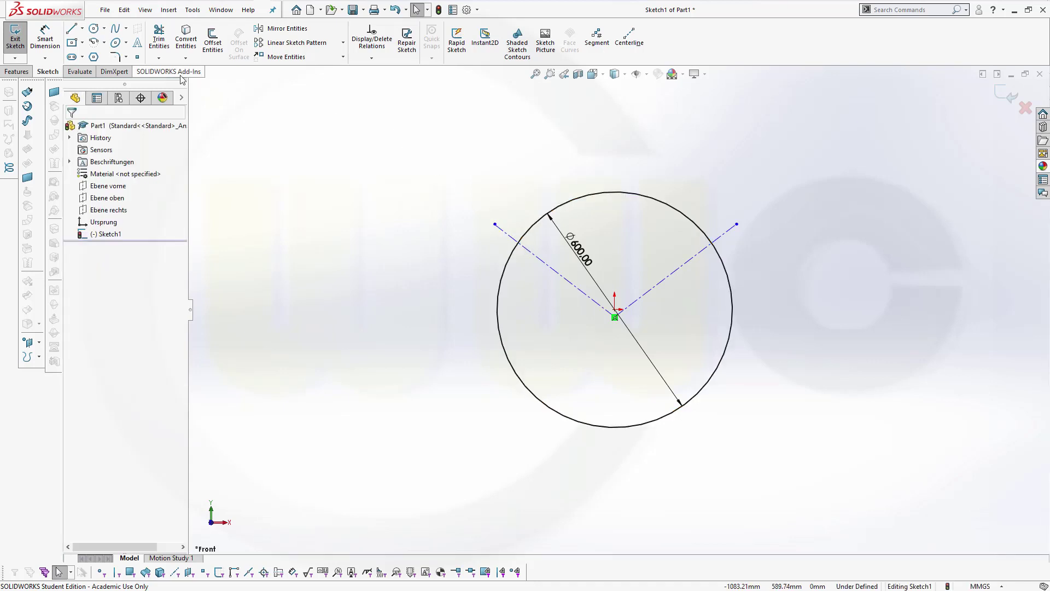
# - Trim the construction lines' overhanging ends and the lower part of the circle, keeping only the upper arc between the lines
pyautogui.click(159, 38)
pyautogui.moveTo(496, 237); pyautogui.dragTo(530, 204)
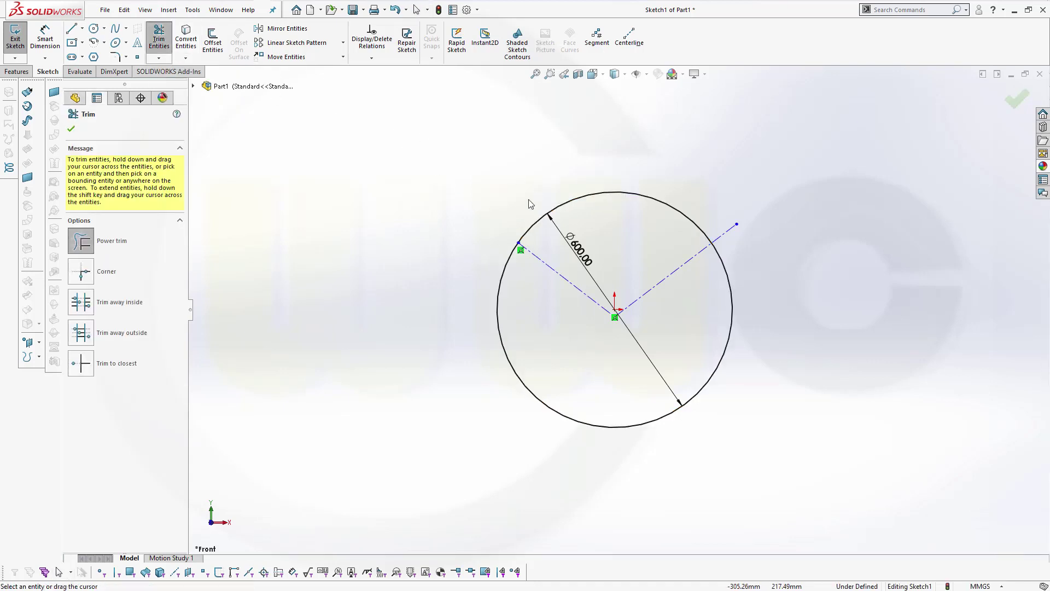
pyautogui.moveTo(704, 211)
pyautogui.mouseDown()
pyautogui.moveTo(752, 272)
pyautogui.moveTo(736, 319)
pyautogui.moveTo(740, 350)
pyautogui.mouseUp()
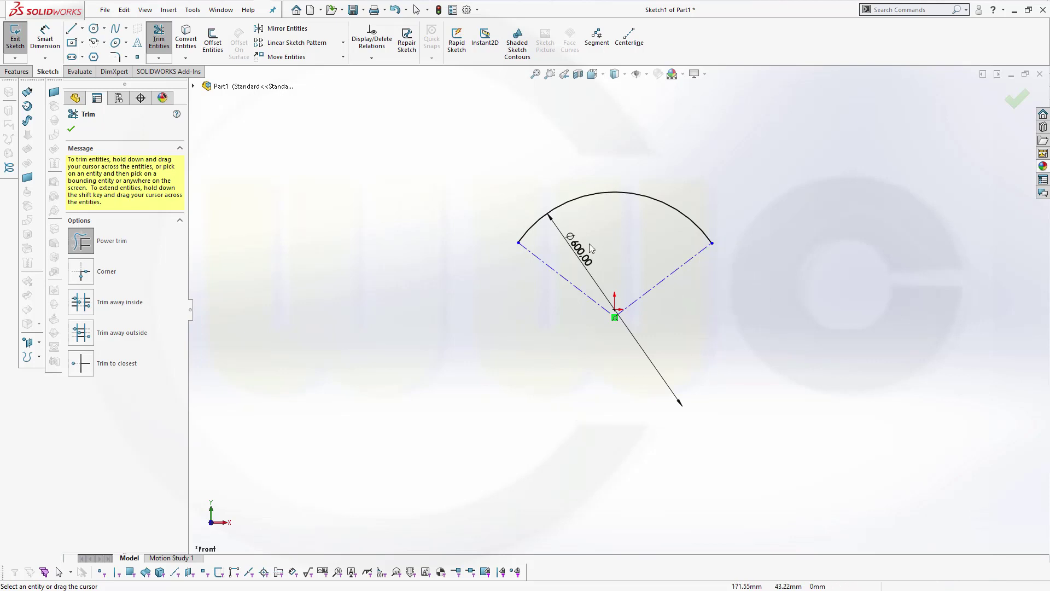
pyautogui.press('Escape')
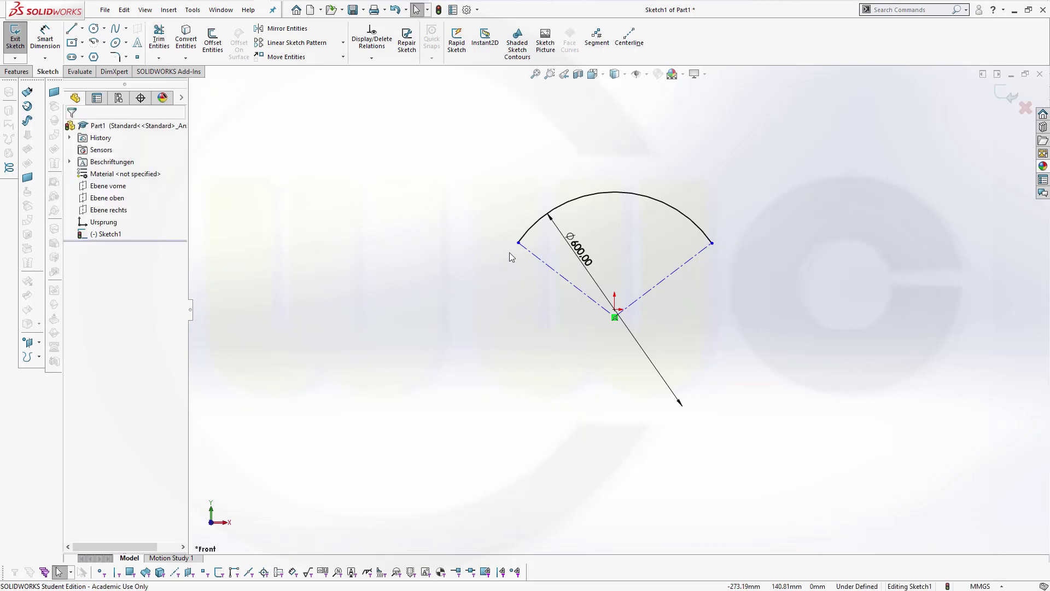
# - Add a horizontal relation between the two upper endpoints of the arc
pyautogui.click(519, 242)
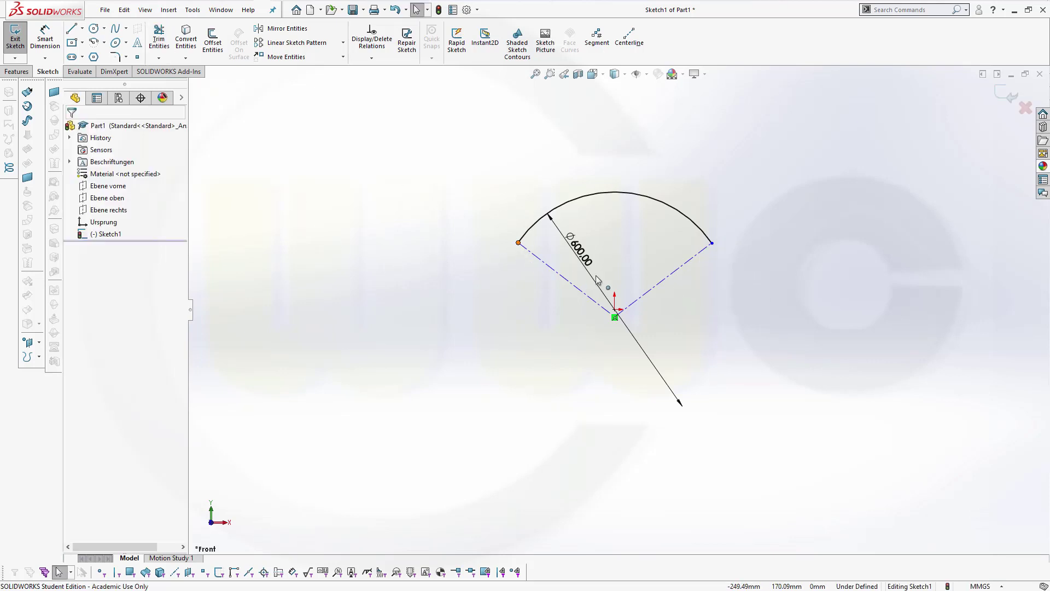
pyautogui.keyDown('ctrl'); pyautogui.click(714, 244); pyautogui.keyUp('ctrl')
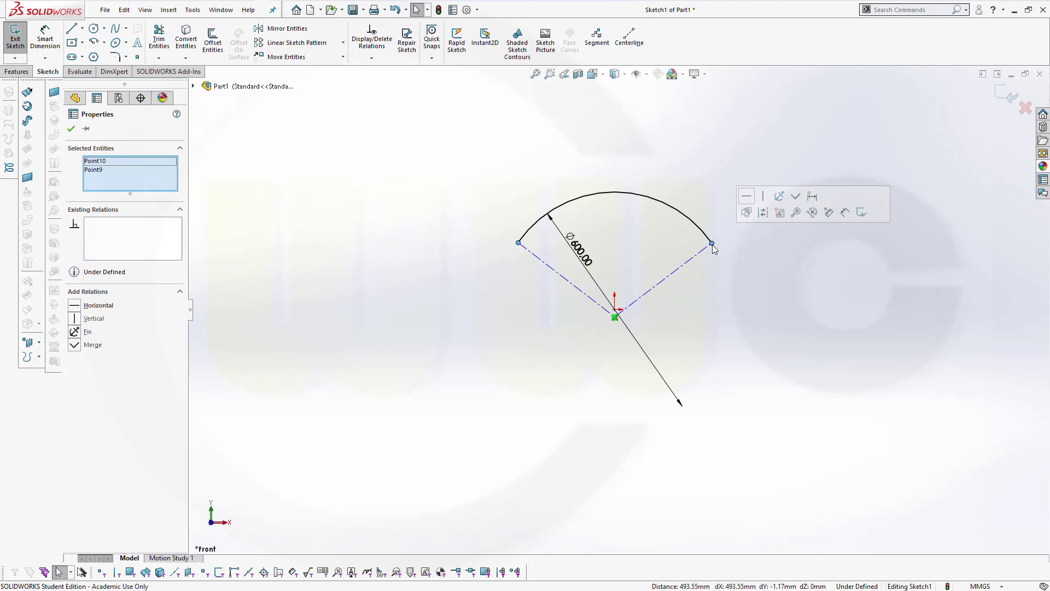
pyautogui.click(747, 200)
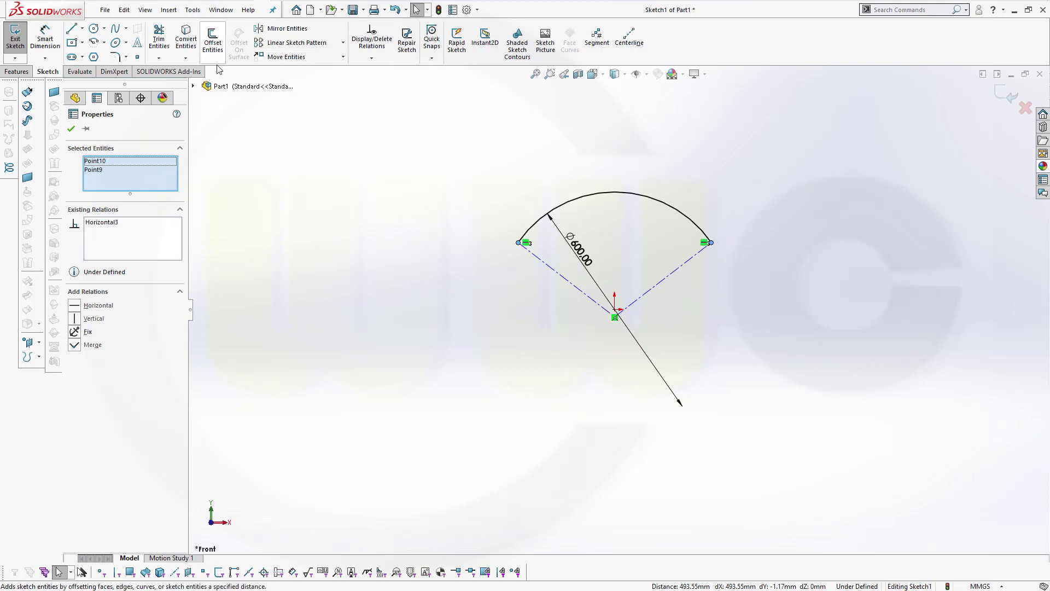
# - Dimension the angle between the two construction lines to 80 degrees
pyautogui.click(46, 42)
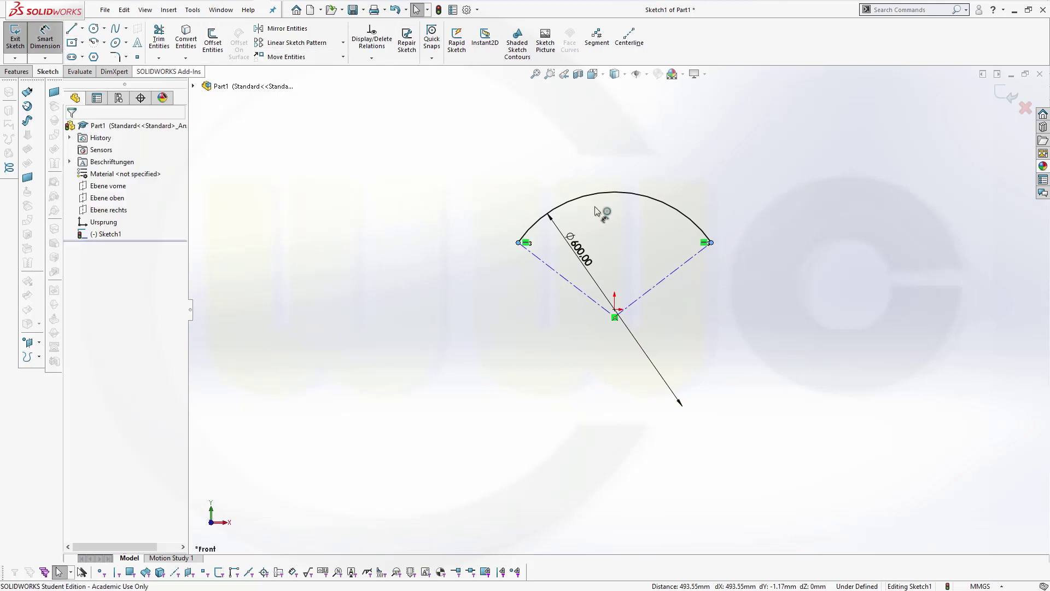
pyautogui.click(671, 273)
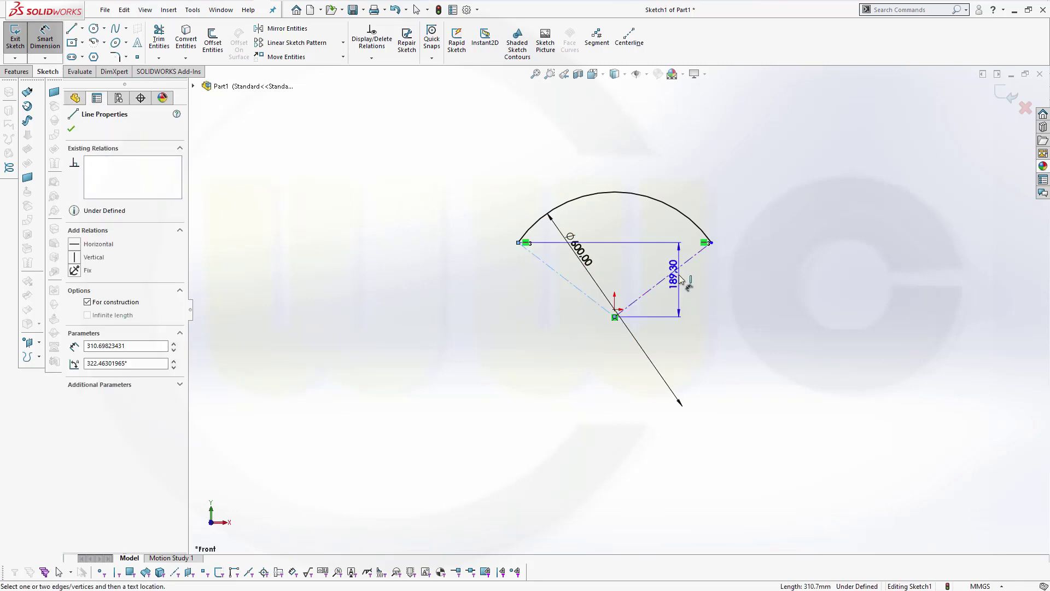
pyautogui.click(602, 307)
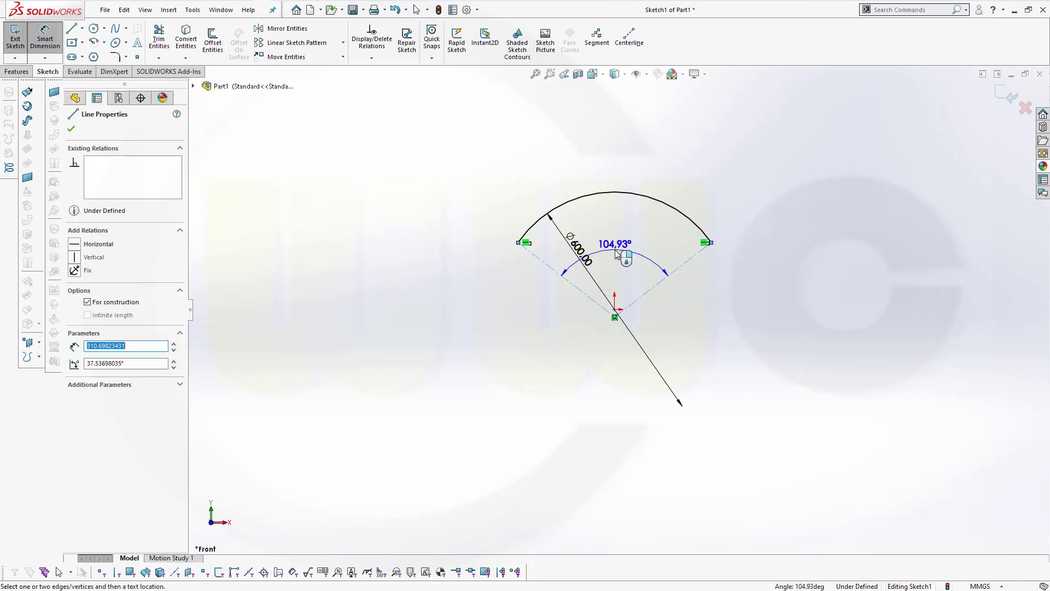
pyautogui.click(617, 254)
pyautogui.write('80')
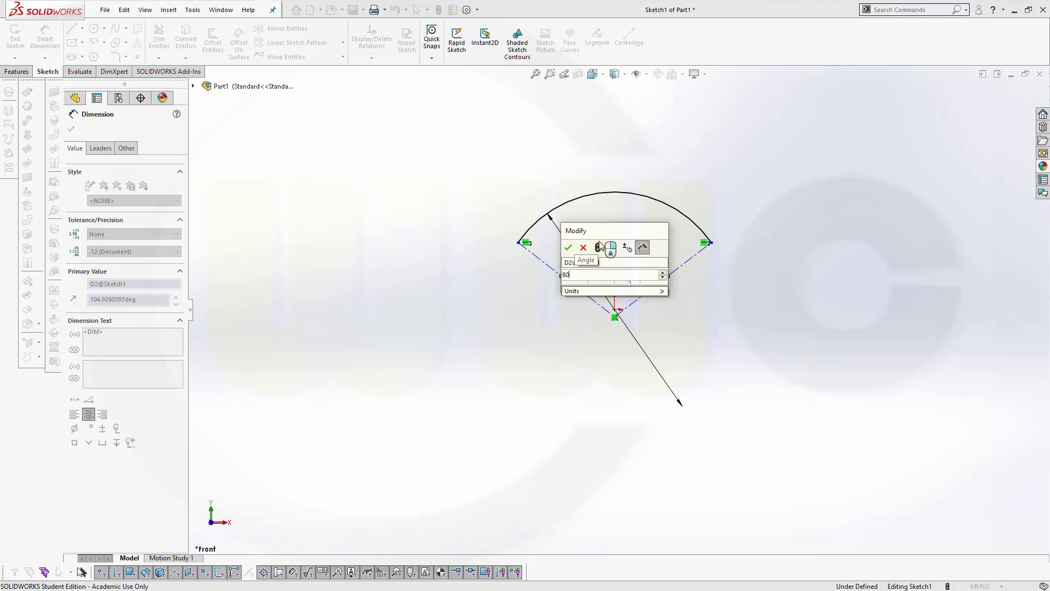
pyautogui.press('Return')
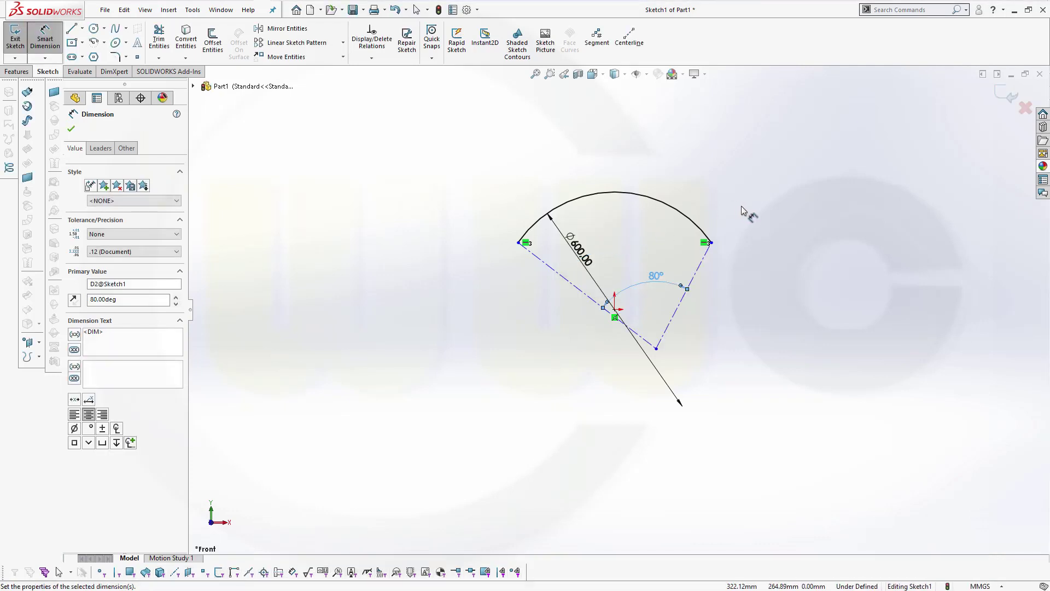
pyautogui.press('Escape')
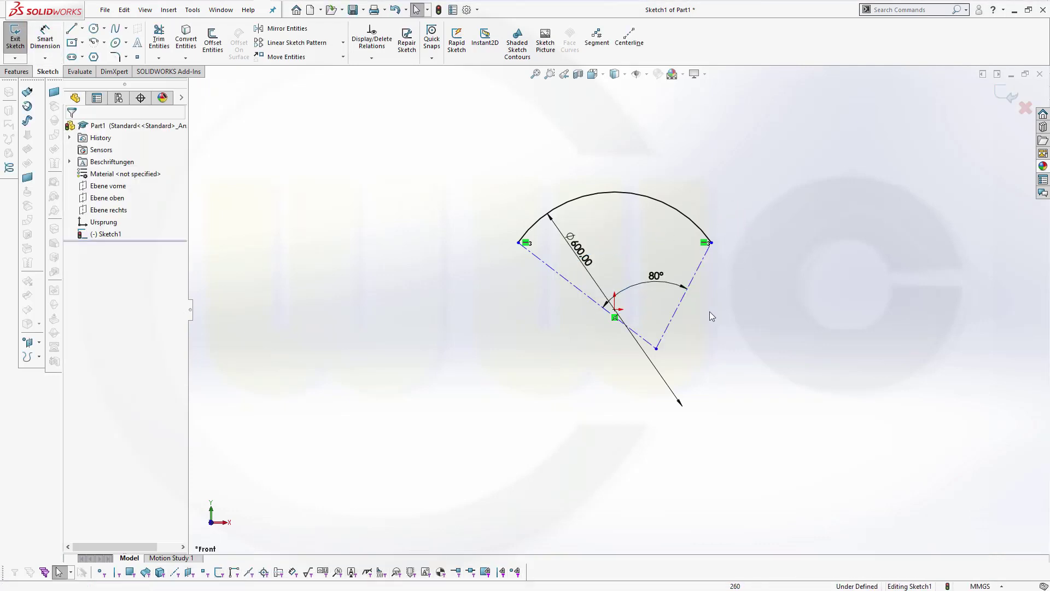
pyautogui.press('z')
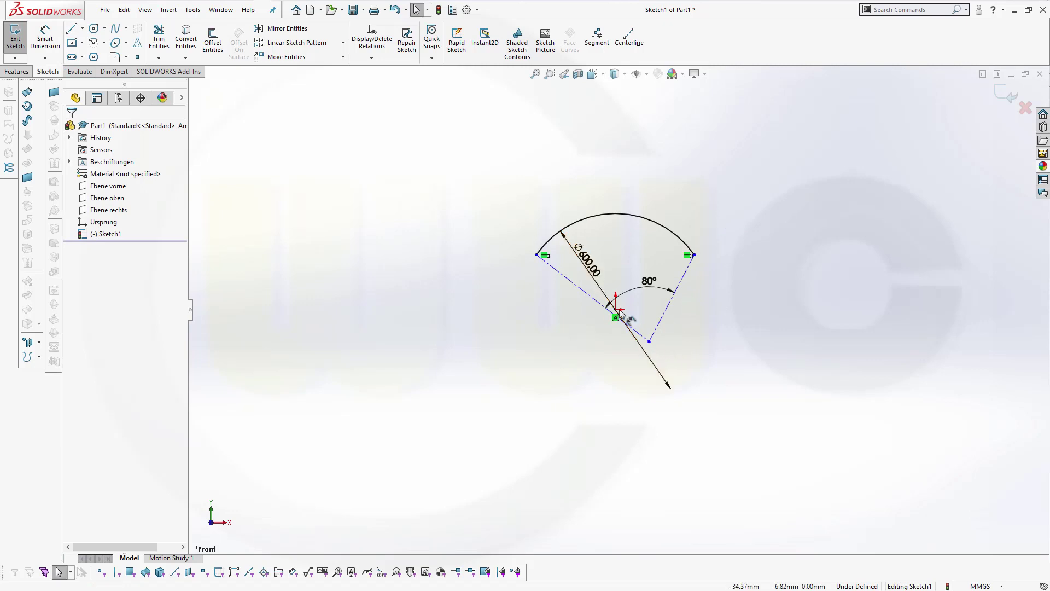
pyautogui.click(616, 310)
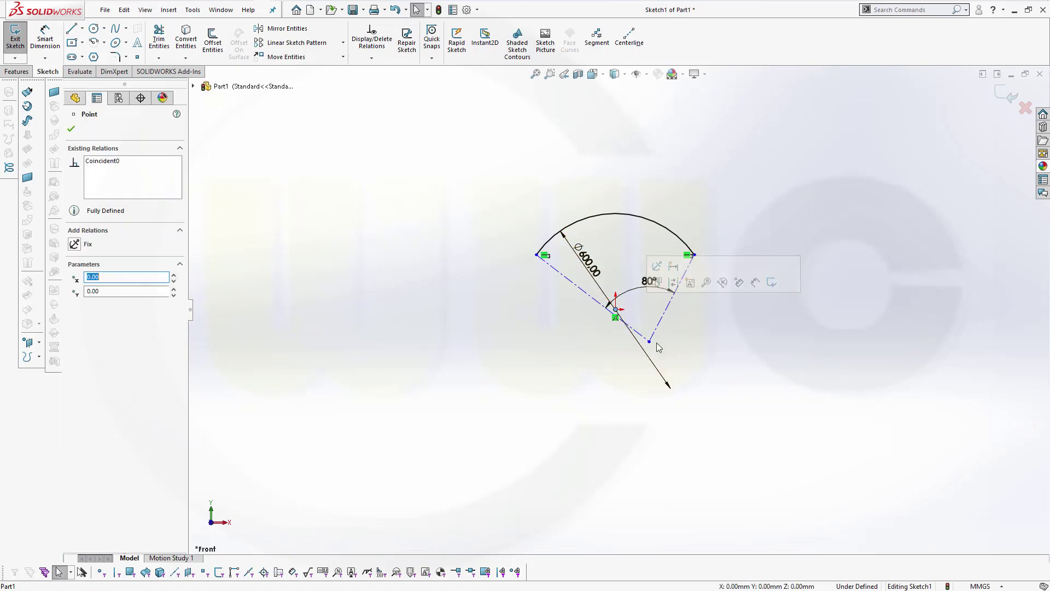
pyautogui.keyDown('ctrl'); pyautogui.click(649, 343); pyautogui.keyUp('ctrl')
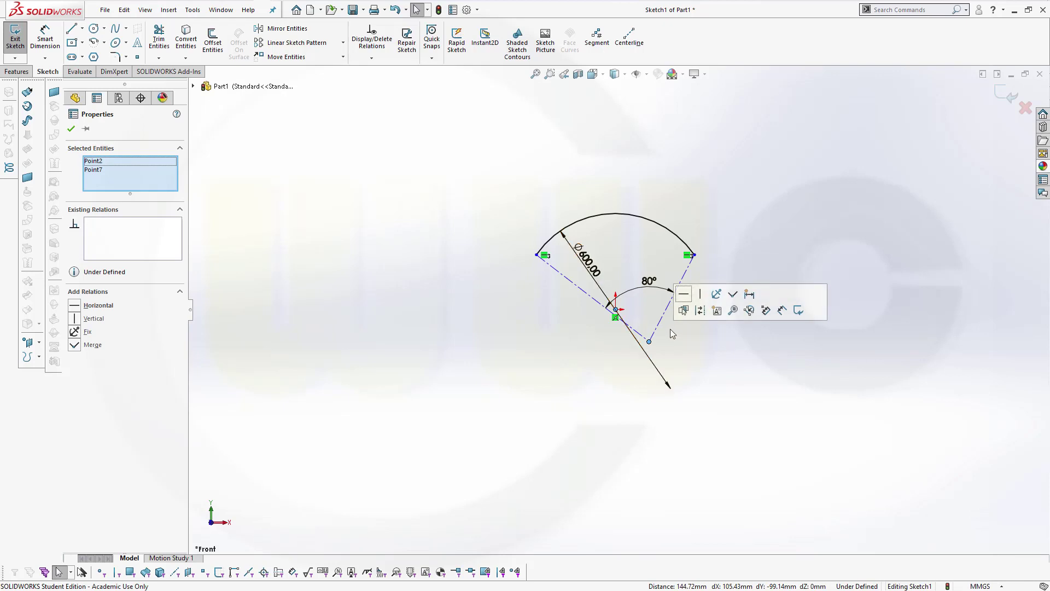
pyautogui.click(667, 329)
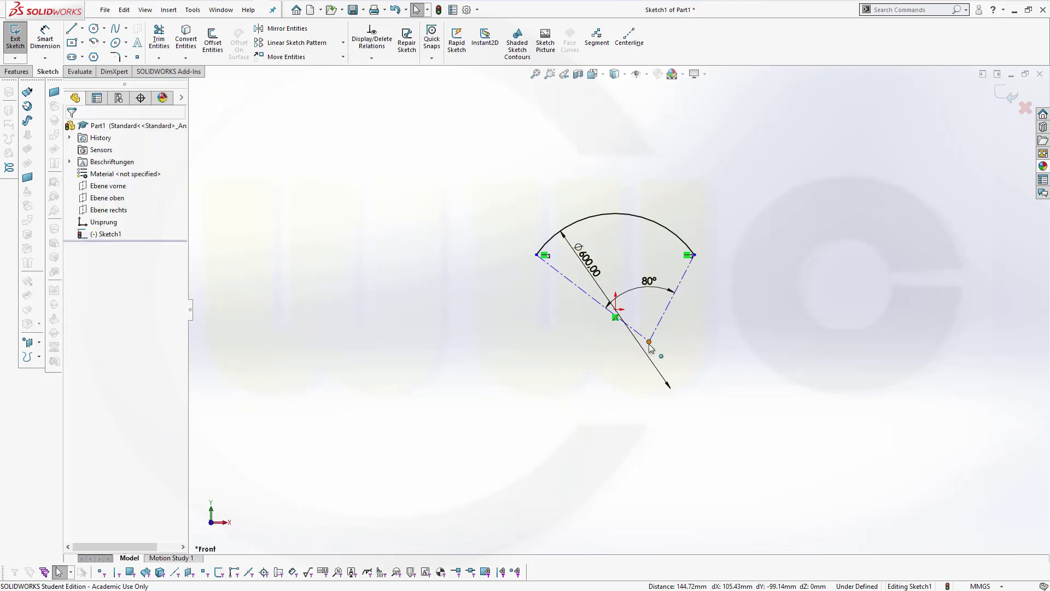
# - Merge the lower vertex of the two construction lines with the arc's centre at the origin and exit the sketch
pyautogui.click(649, 342)
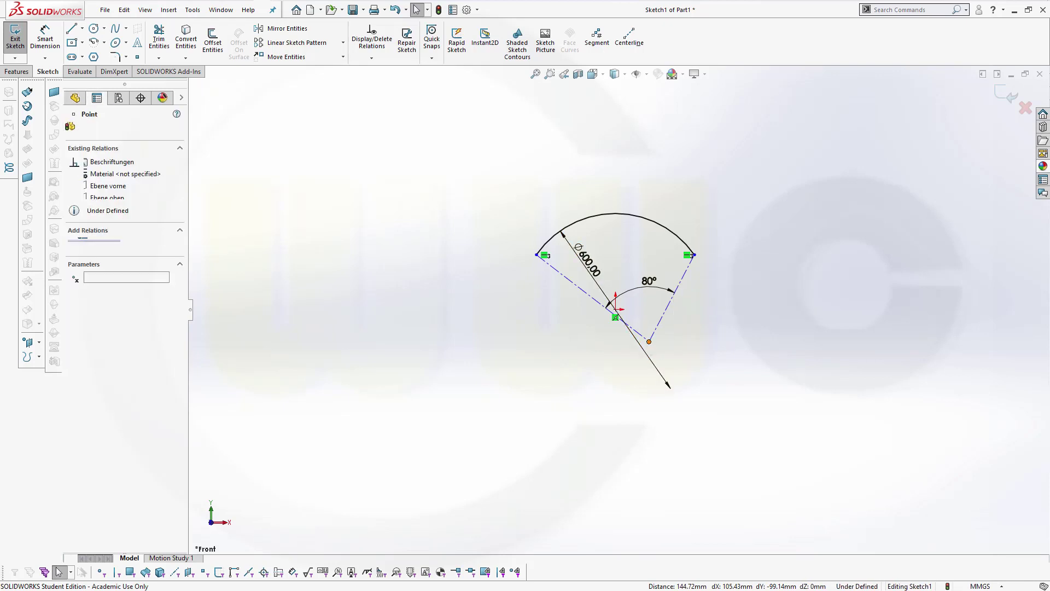
pyautogui.keyDown('ctrl'); pyautogui.click(616, 313); pyautogui.keyUp('ctrl')
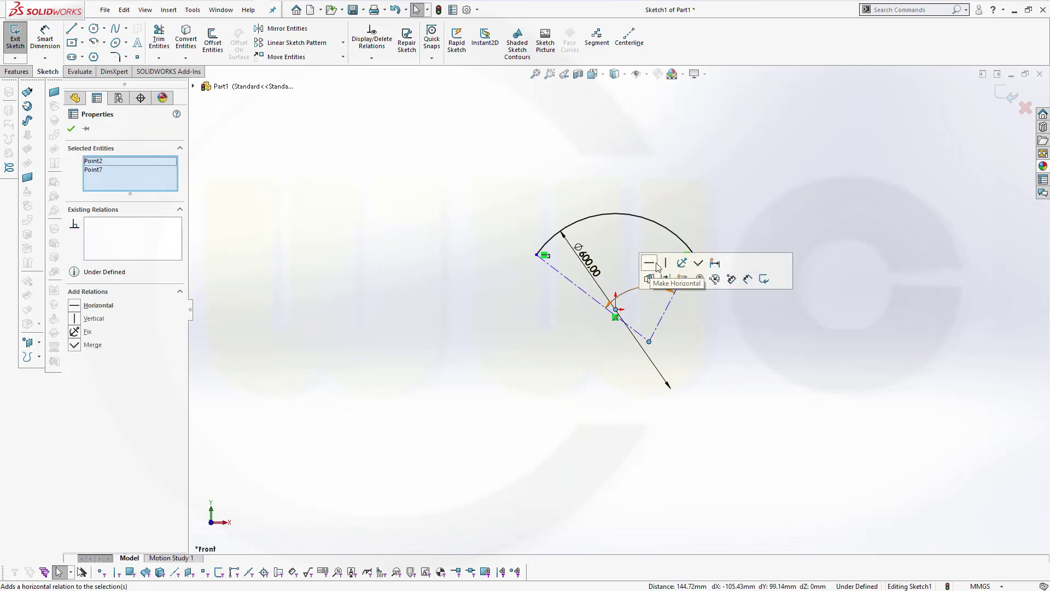
pyautogui.click(699, 262)
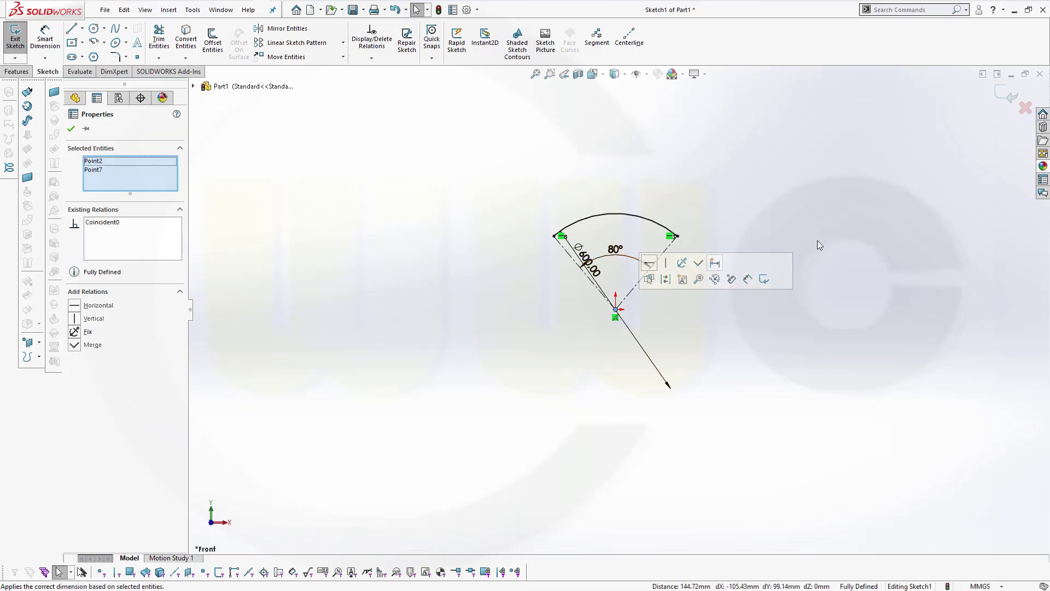
pyautogui.click(817, 241)
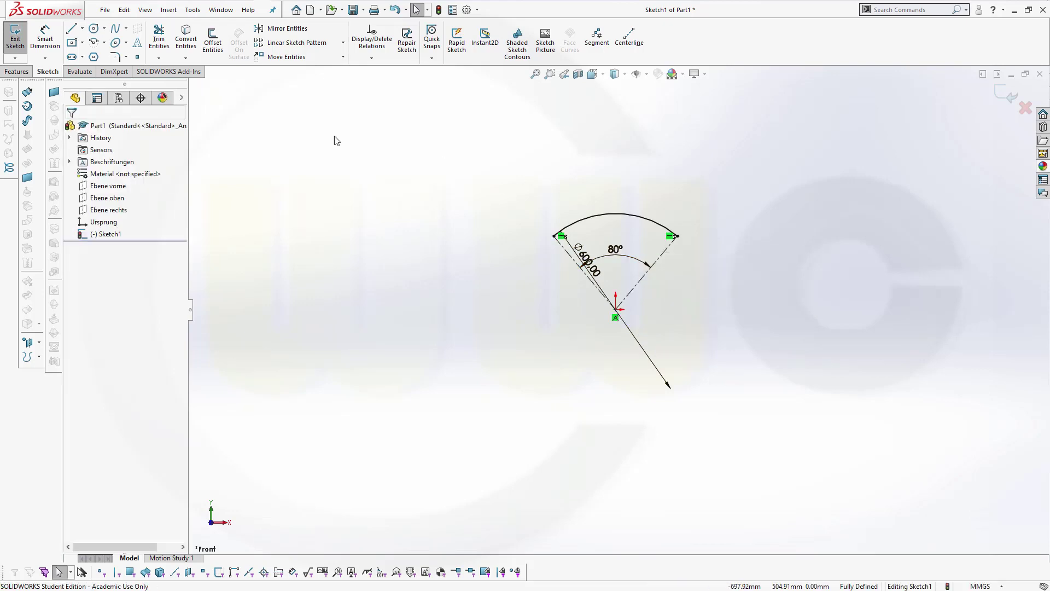
pyautogui.click(1008, 108)
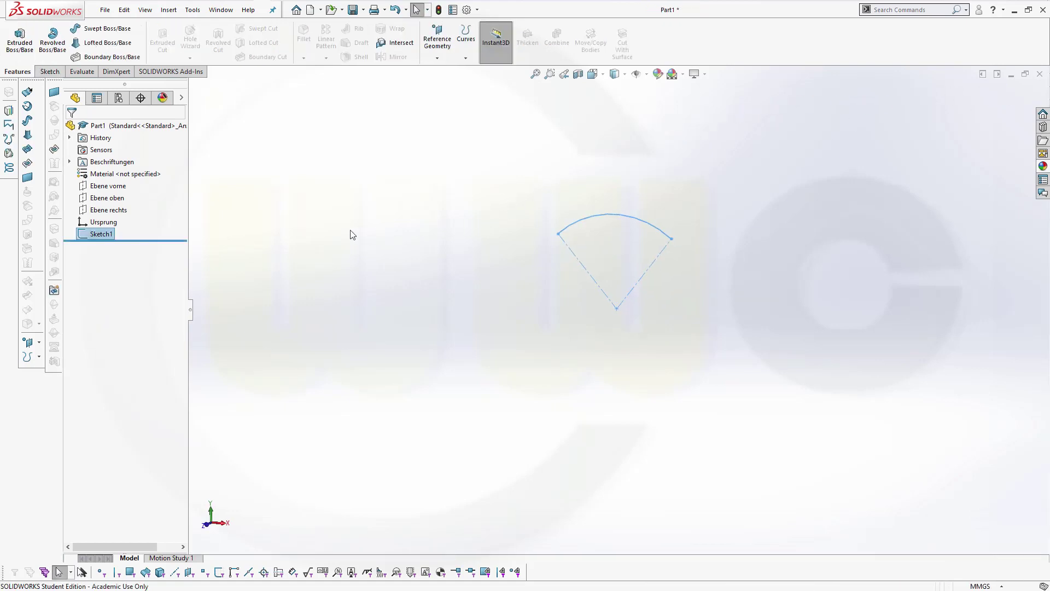
# - Create a reference axis from two planes, using Ebene vorne and Ebene oben
pyautogui.click(437, 58)
pyautogui.click(435, 84)
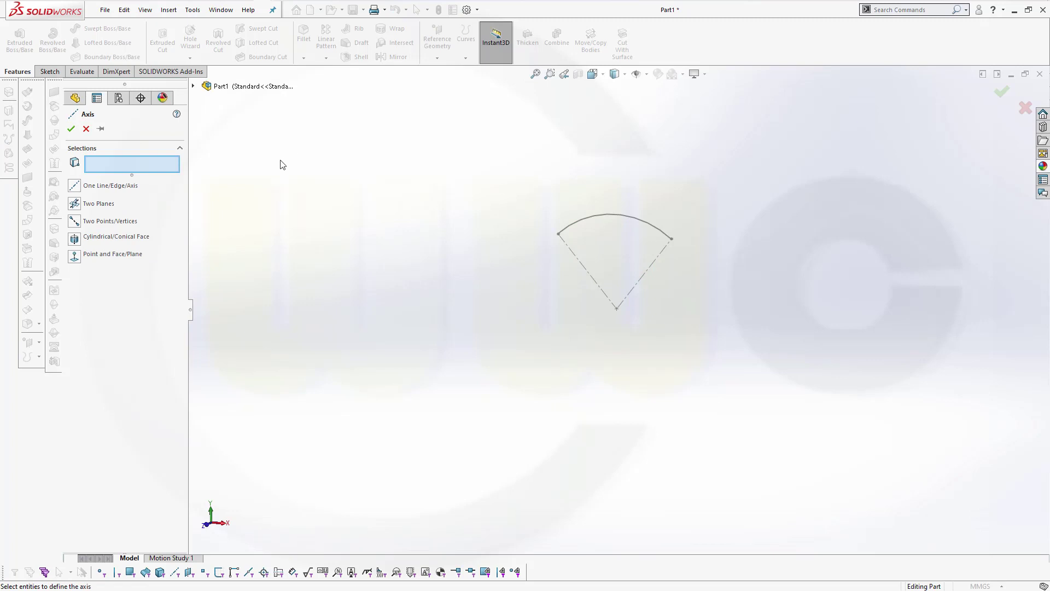
pyautogui.click(75, 205)
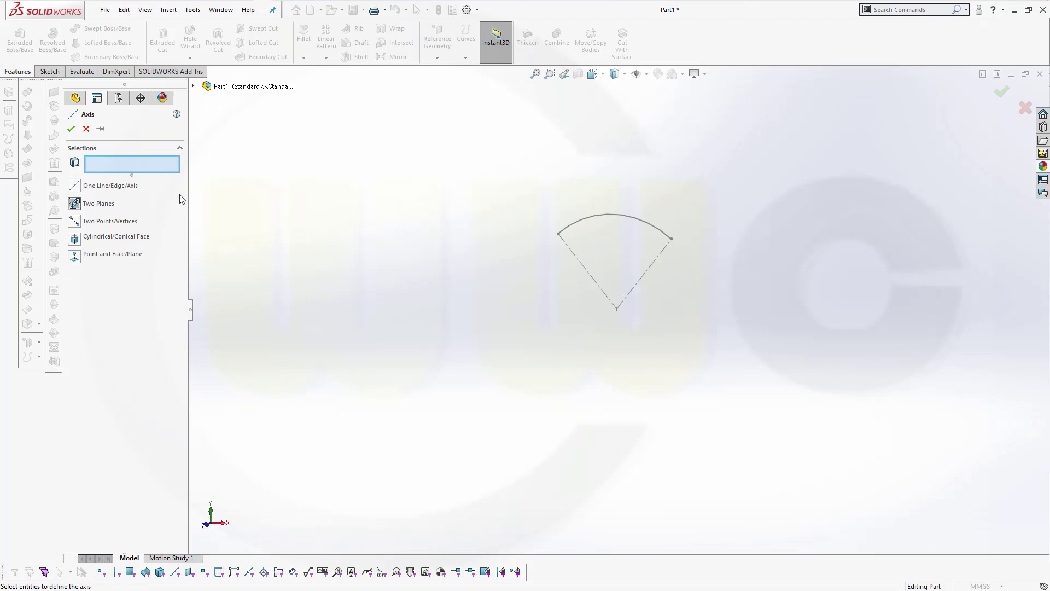
pyautogui.click(194, 87)
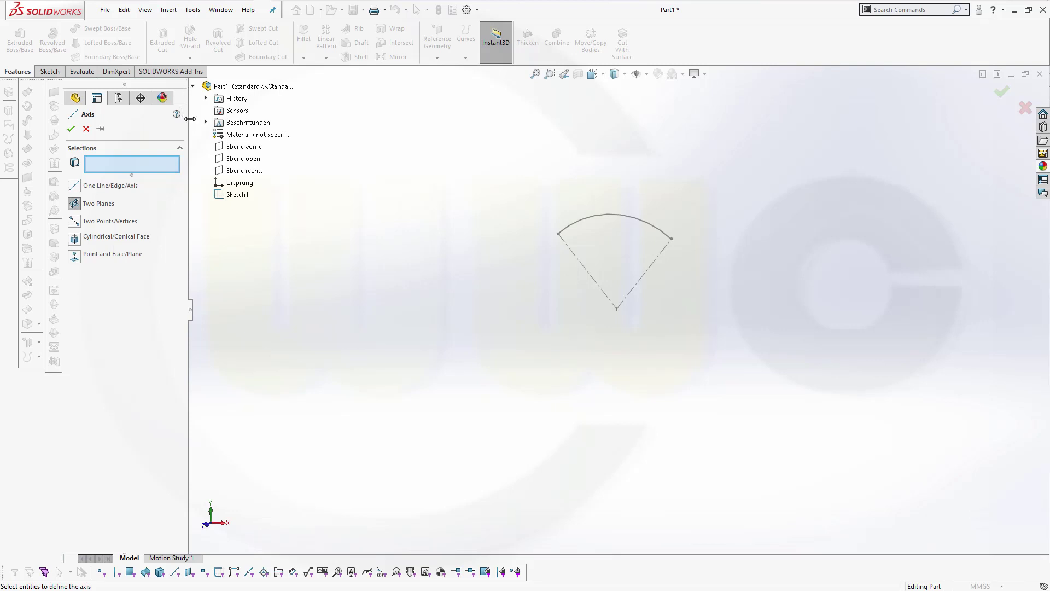
pyautogui.click(240, 151)
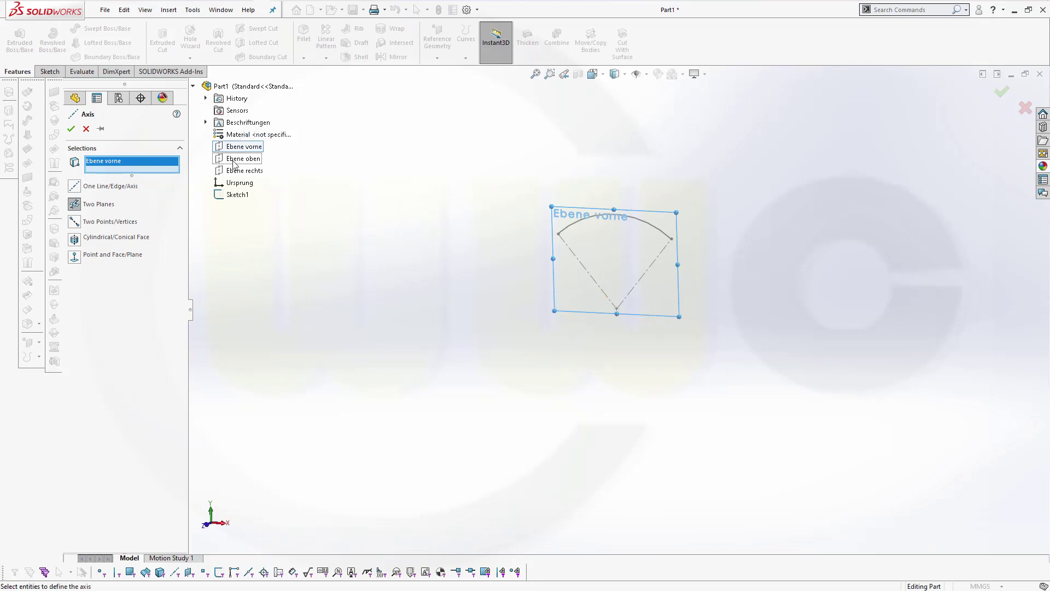
pyautogui.click(234, 161)
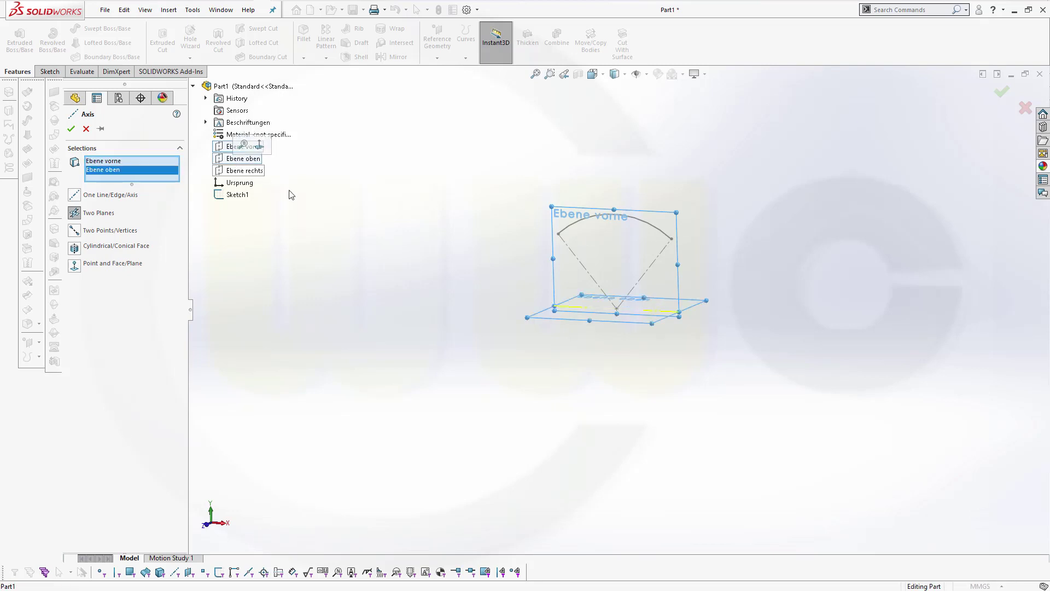
pyautogui.click(70, 129)
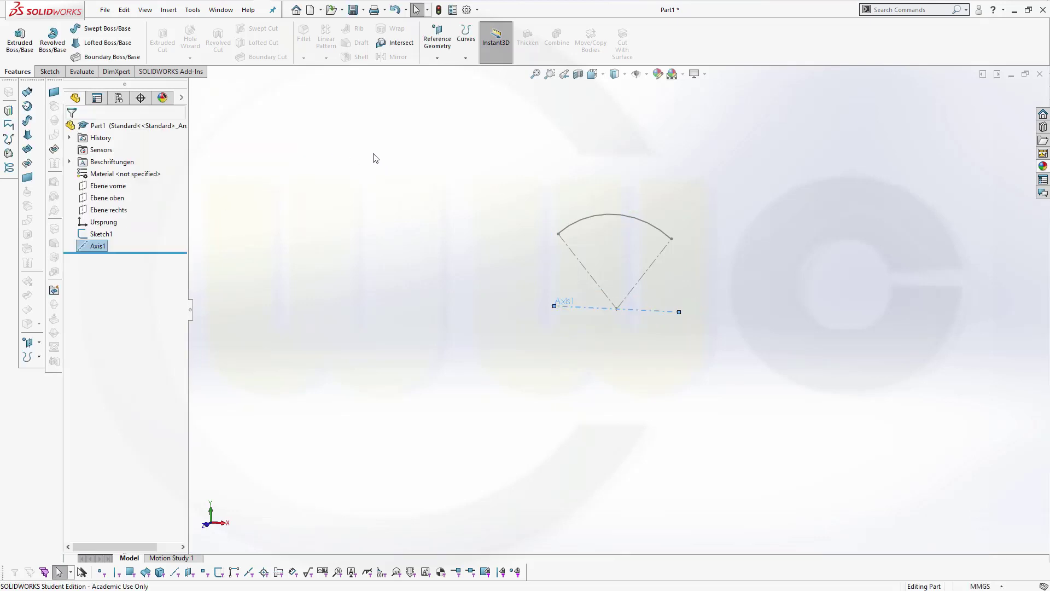
# - Start a second reference axis defined by two planes
pyautogui.click(437, 60)
pyautogui.click(438, 83)
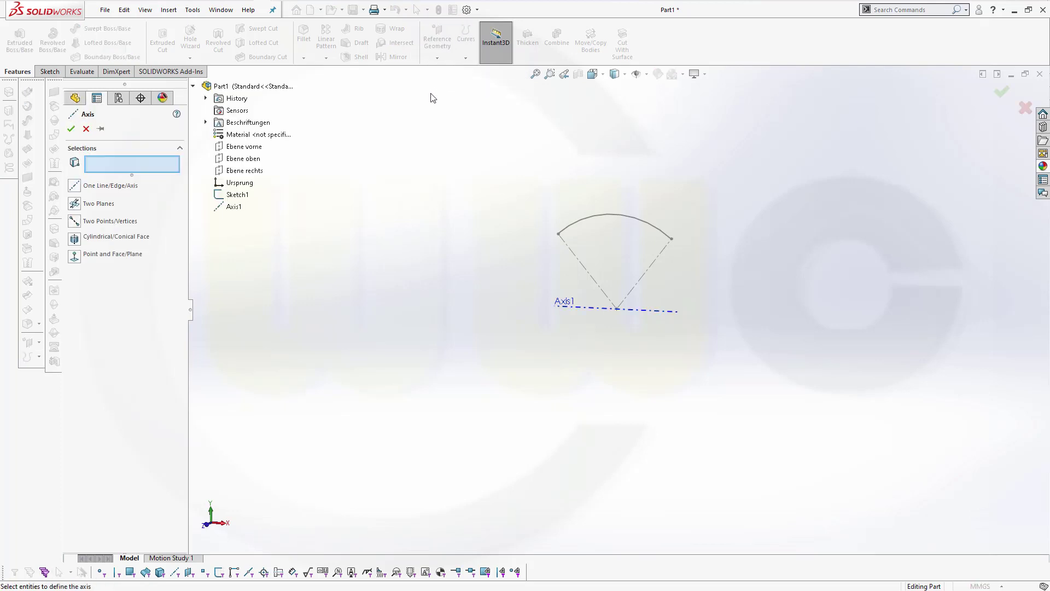
pyautogui.click(75, 204)
pyautogui.click(245, 148)
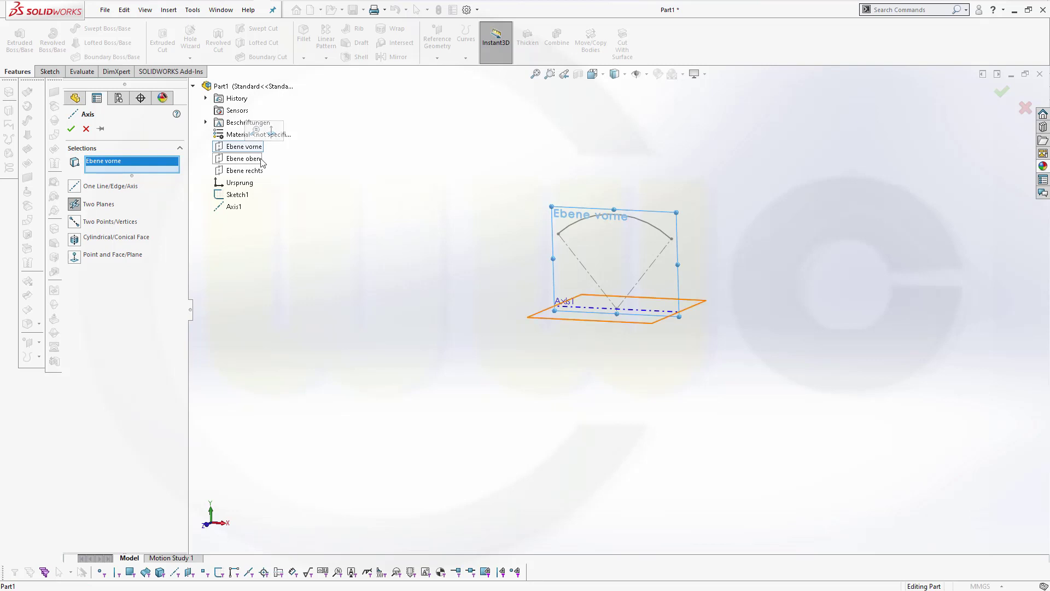
pyautogui.click(252, 171)
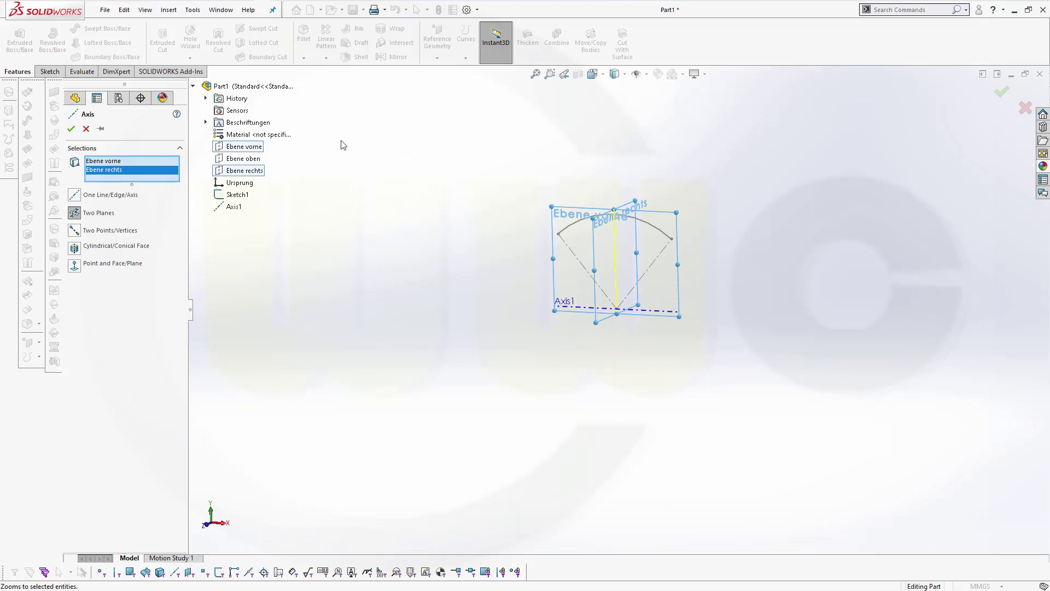
pyautogui.rightClick(129, 171)
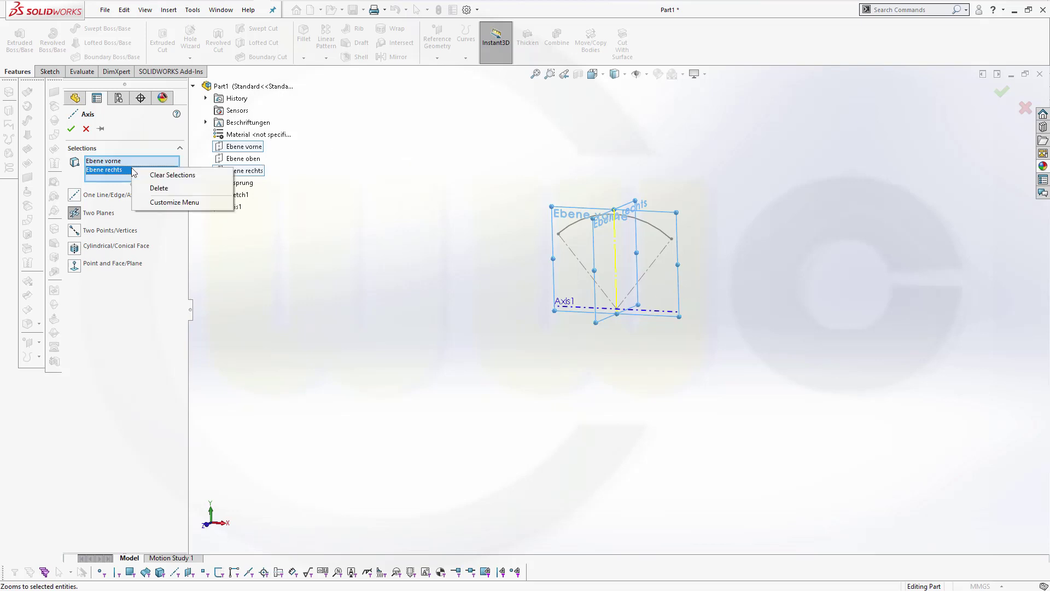
pyautogui.click(158, 176)
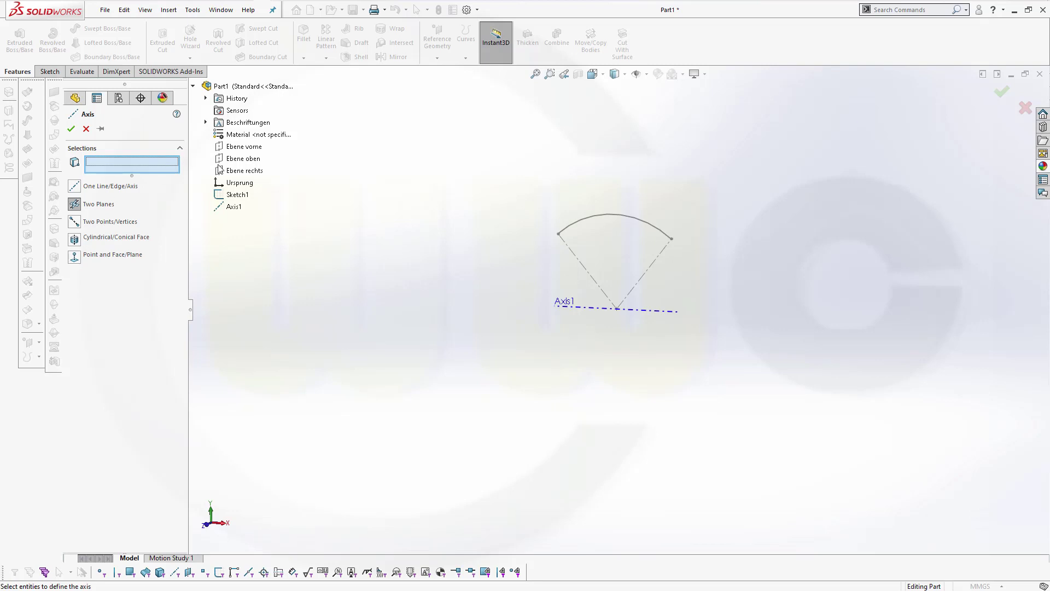
pyautogui.click(247, 147)
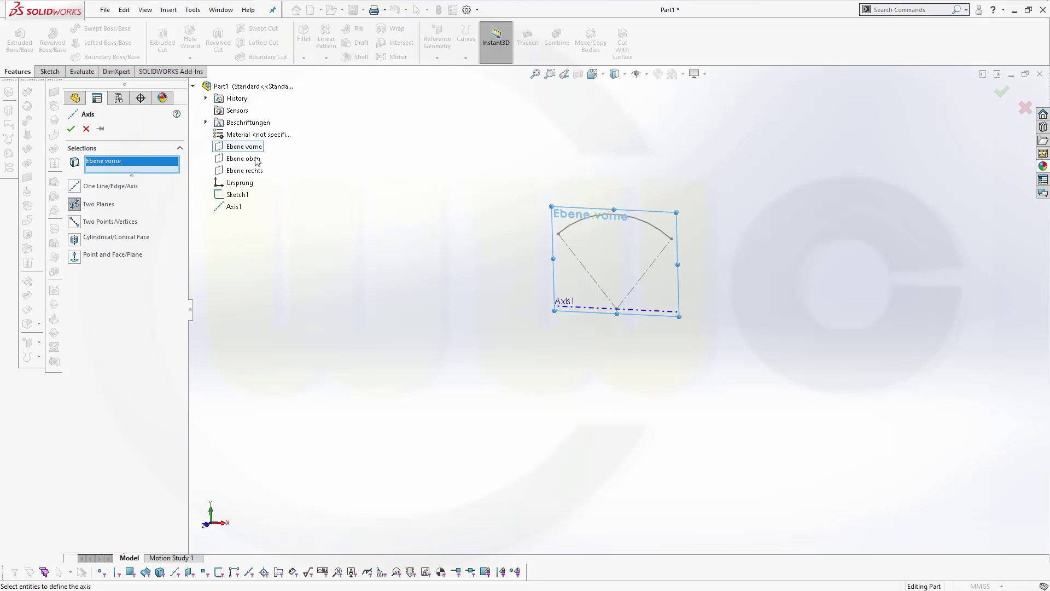
pyautogui.rightClick(149, 163)
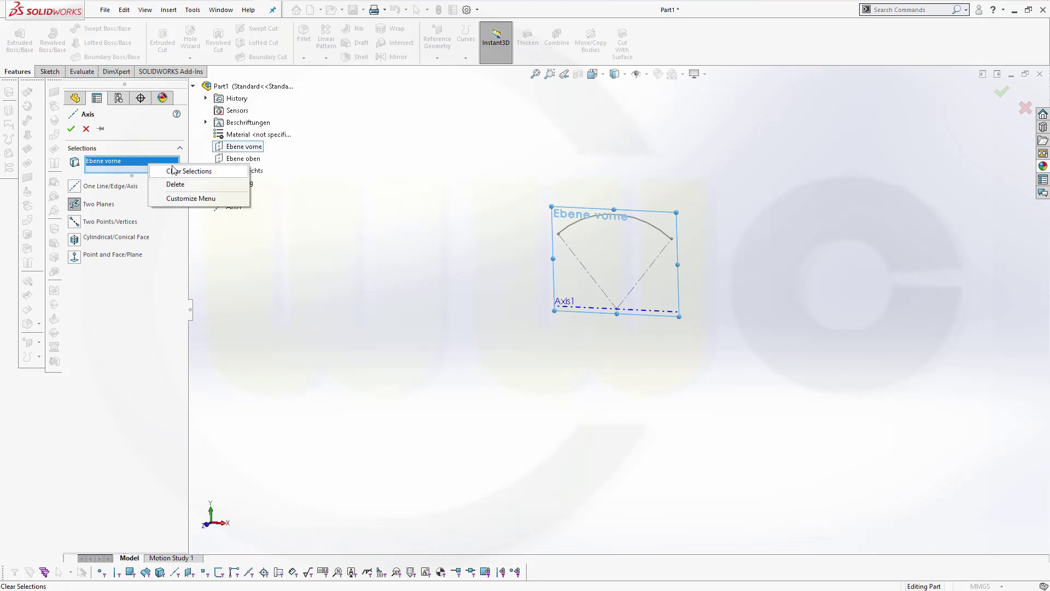
pyautogui.click(174, 168)
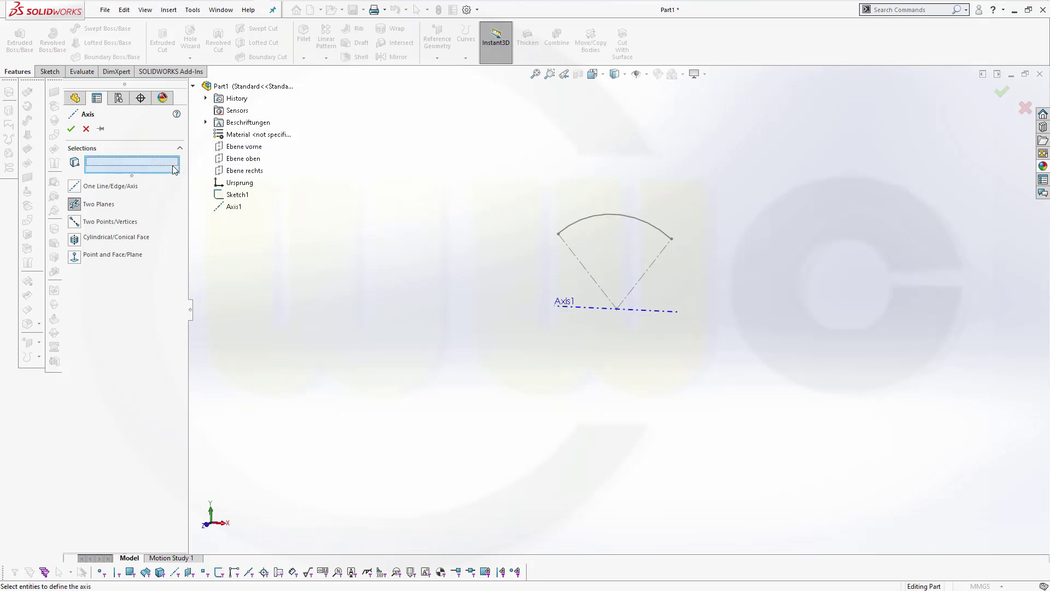
# - Define the second axis by Ebene oben and Ebene rechts and create it
pyautogui.click(242, 162)
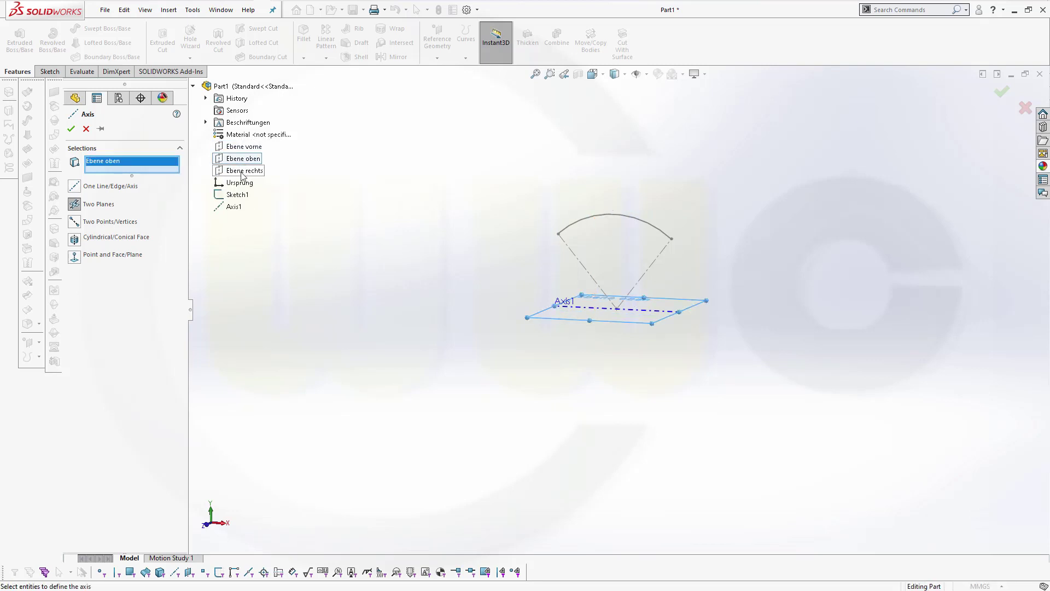
pyautogui.click(243, 172)
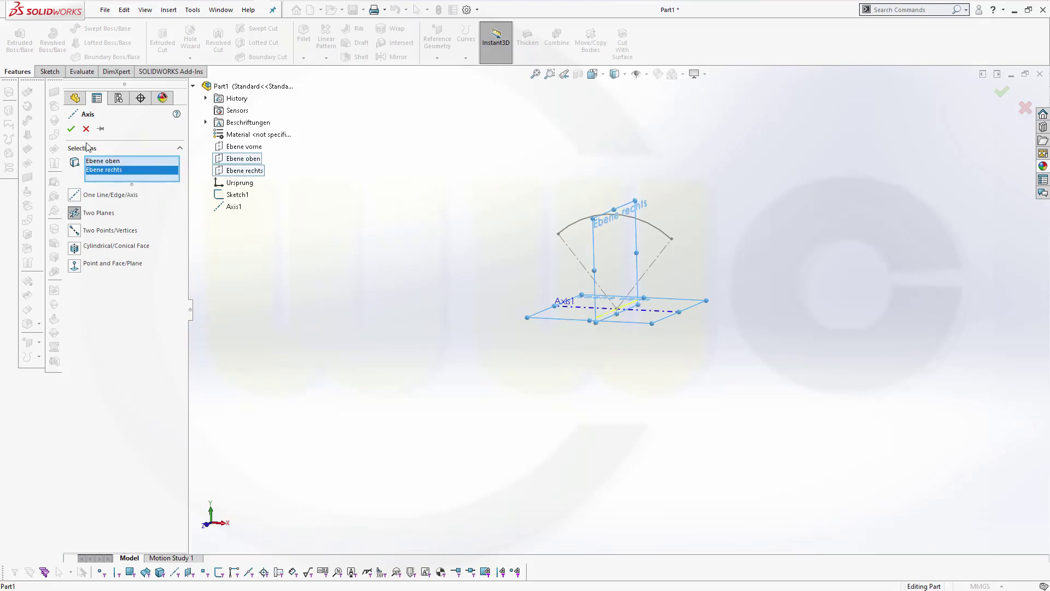
pyautogui.click(70, 129)
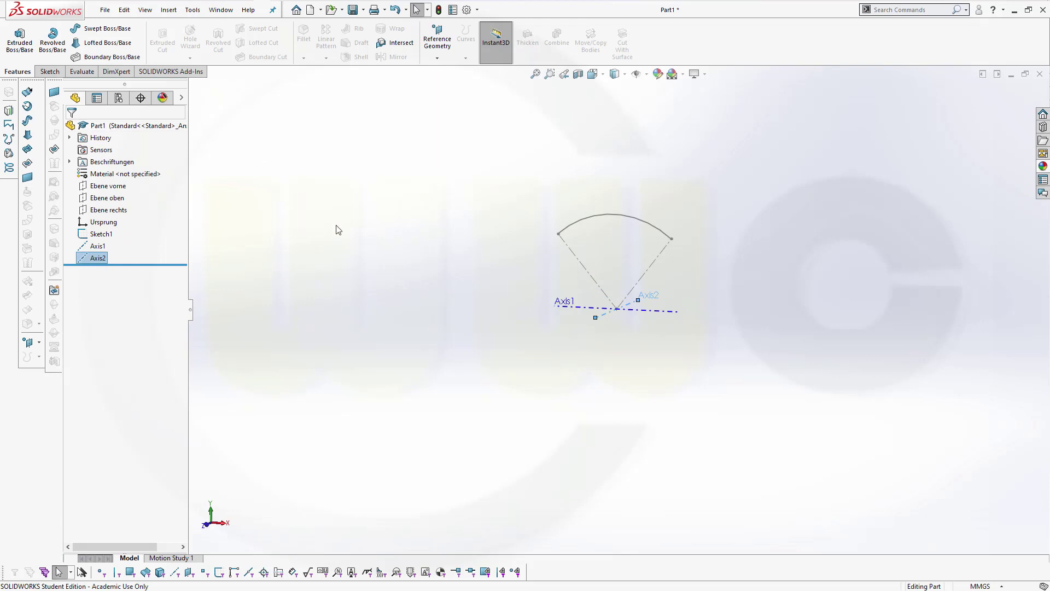
# - Set up a revolved surface of the arc sketch around Axis1 with the Mid Plane option
pyautogui.press('z')
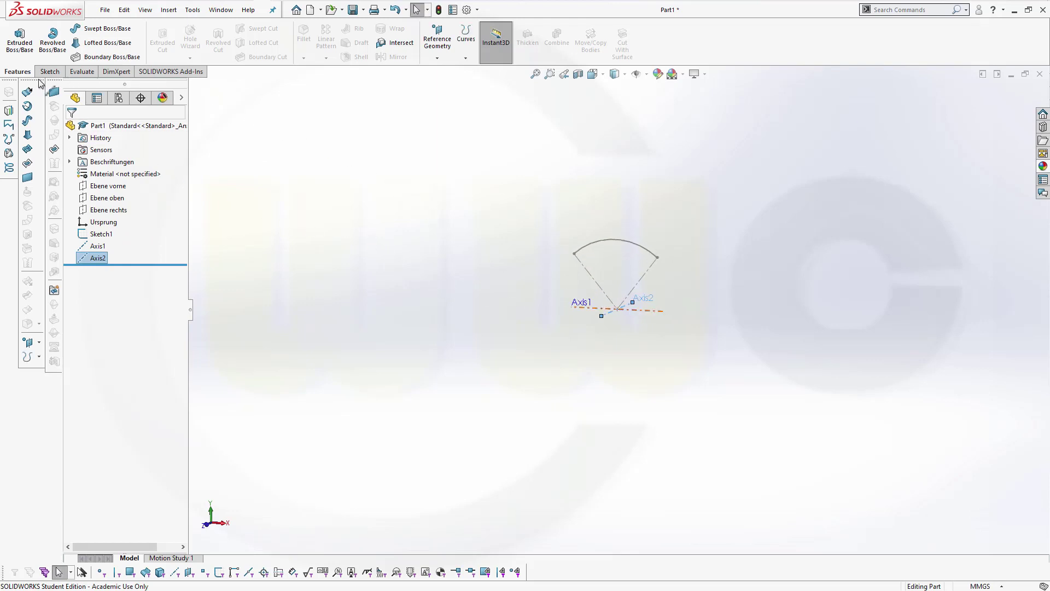
pyautogui.click(27, 106)
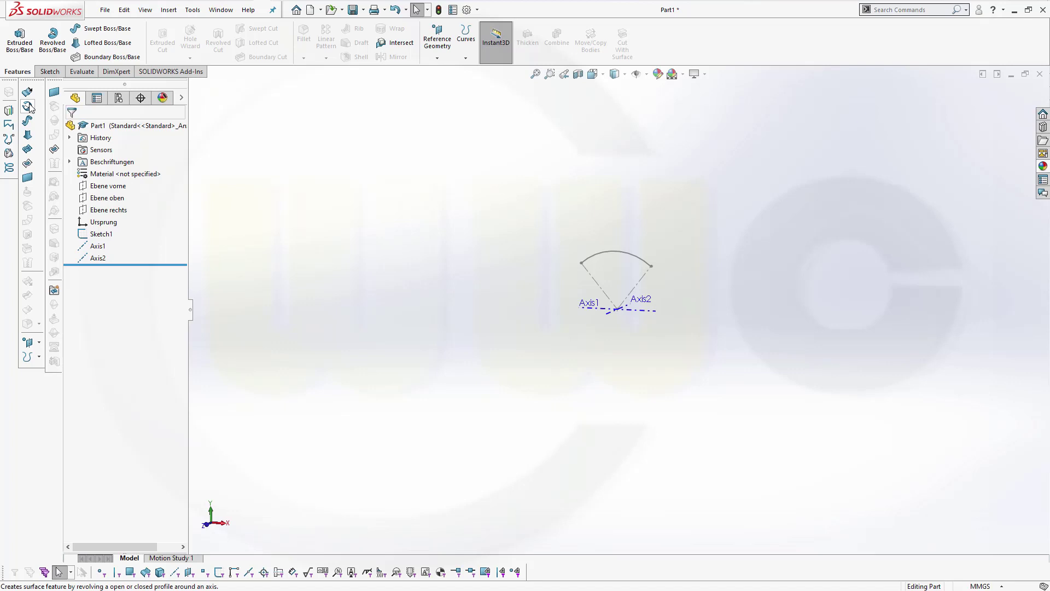
pyautogui.click(602, 253)
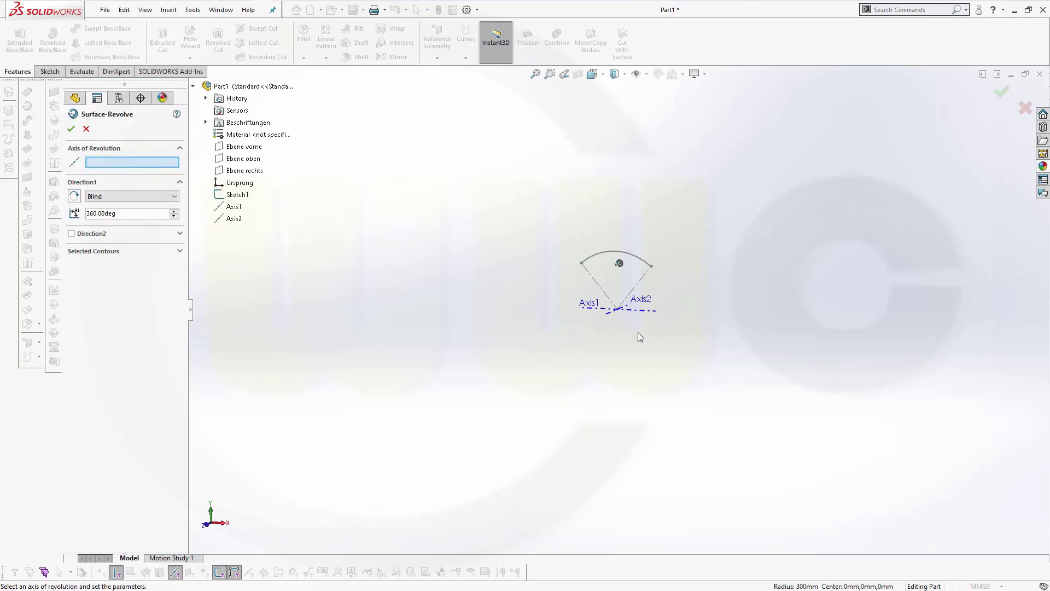
pyautogui.click(639, 311)
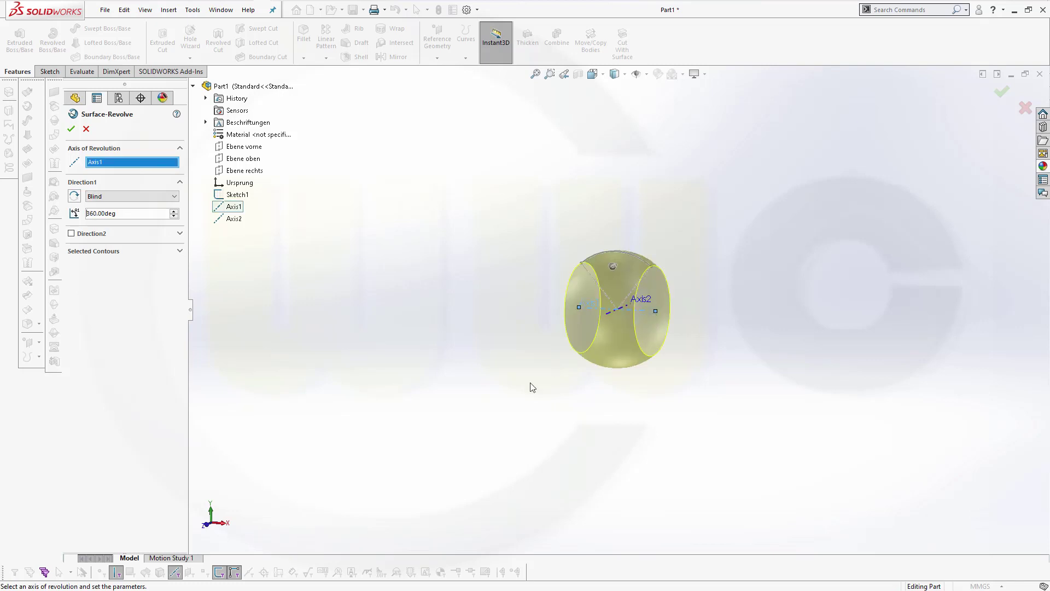
pyautogui.click(173, 196)
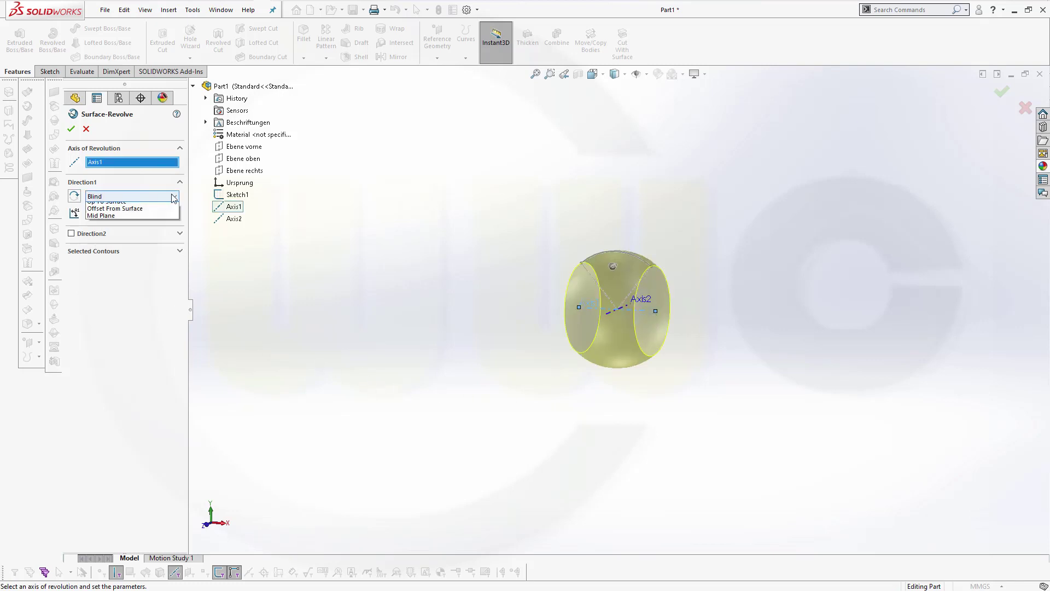
pyautogui.click(125, 230)
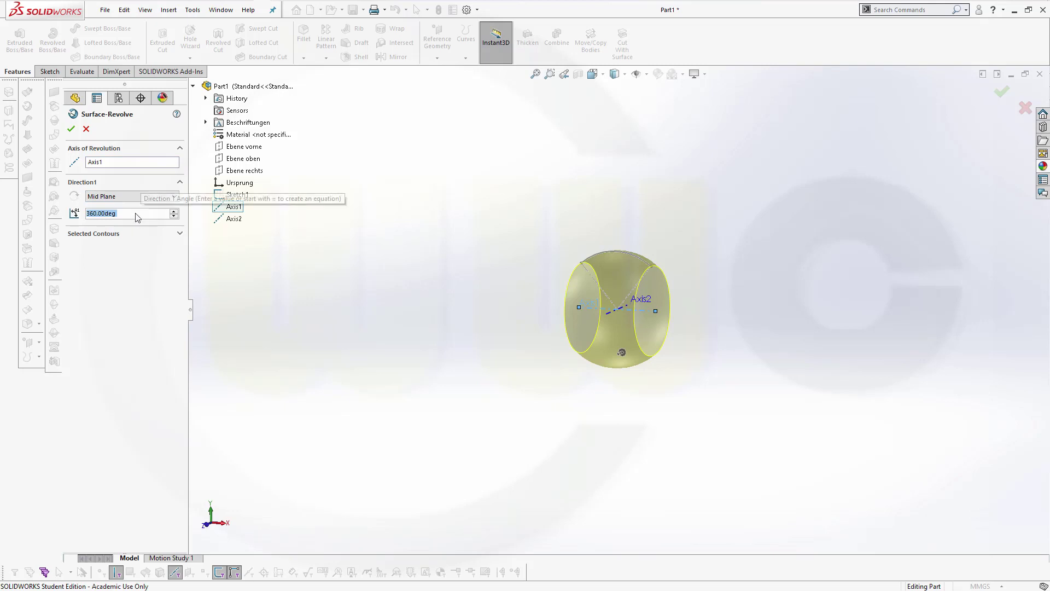
# - Set the surface's revolve angle to 35 degrees
pyautogui.write('35')
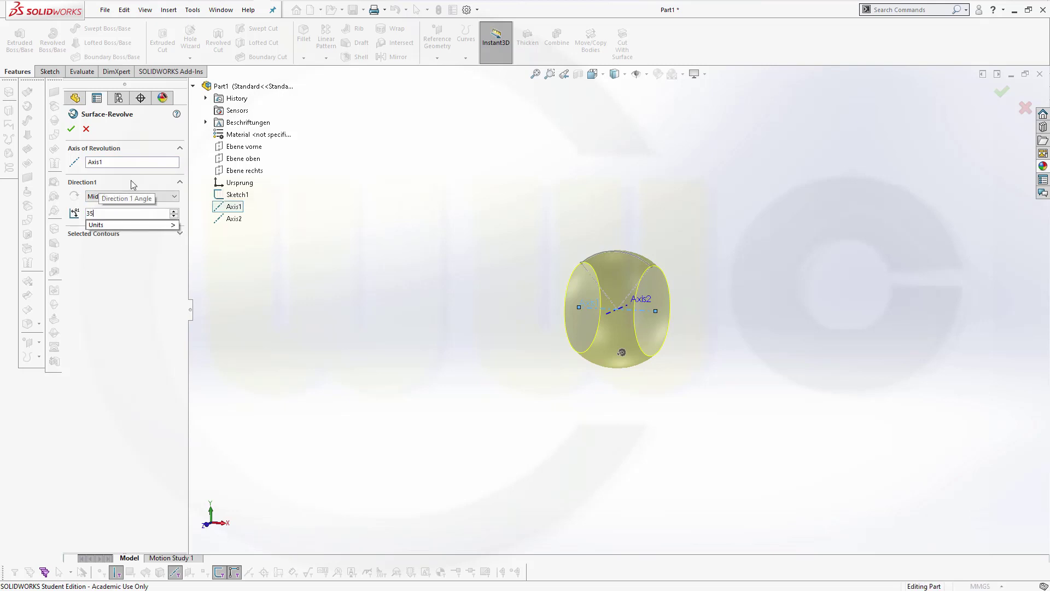
pyautogui.press('Return')
pyautogui.moveTo(472, 263); pyautogui.dragTo(614, 288, button='middle')
pyautogui.scroll(-3, 616, 300)
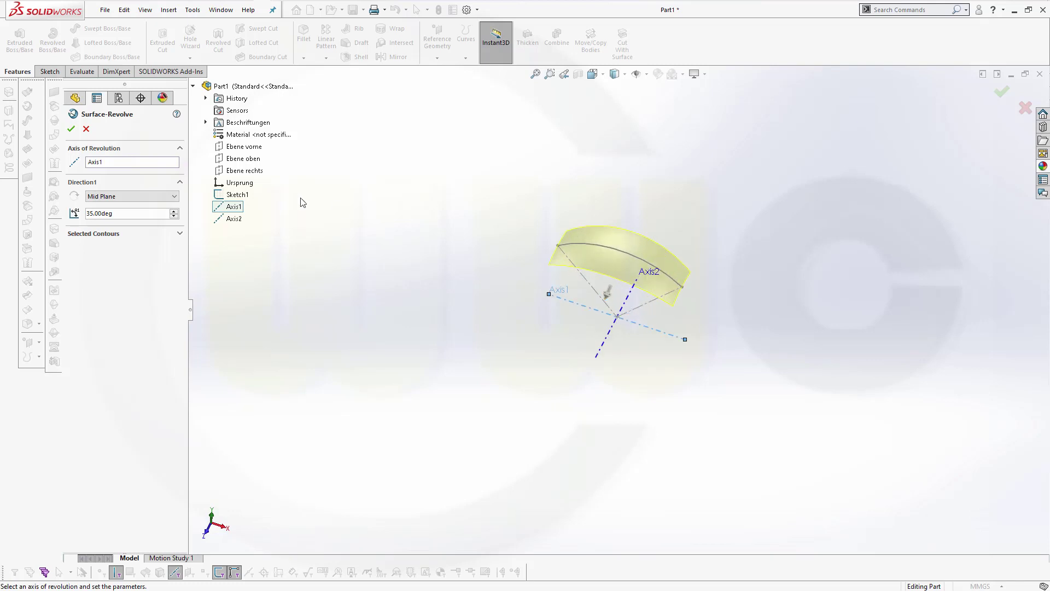
# - Set the surface's revolve angle to 70 degrees
pyautogui.doubleClick(117, 213)
pyautogui.write('70')
pyautogui.press('Return')
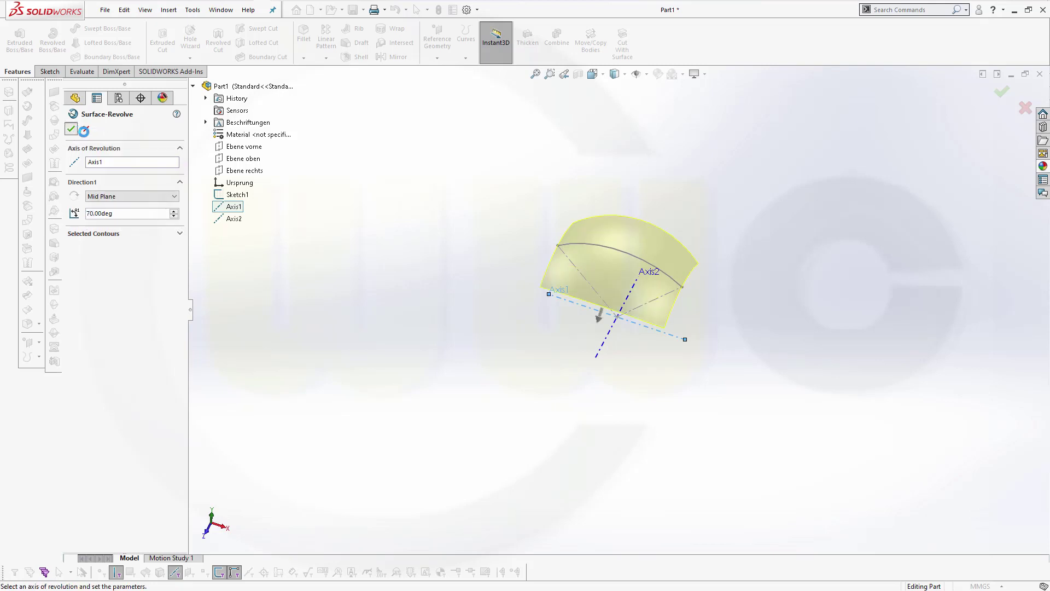
# - Create the mid-plane revolved surface from the arc about Axis1
pyautogui.click(72, 128)
pyautogui.moveTo(390, 243); pyautogui.dragTo(528, 270, button='middle')
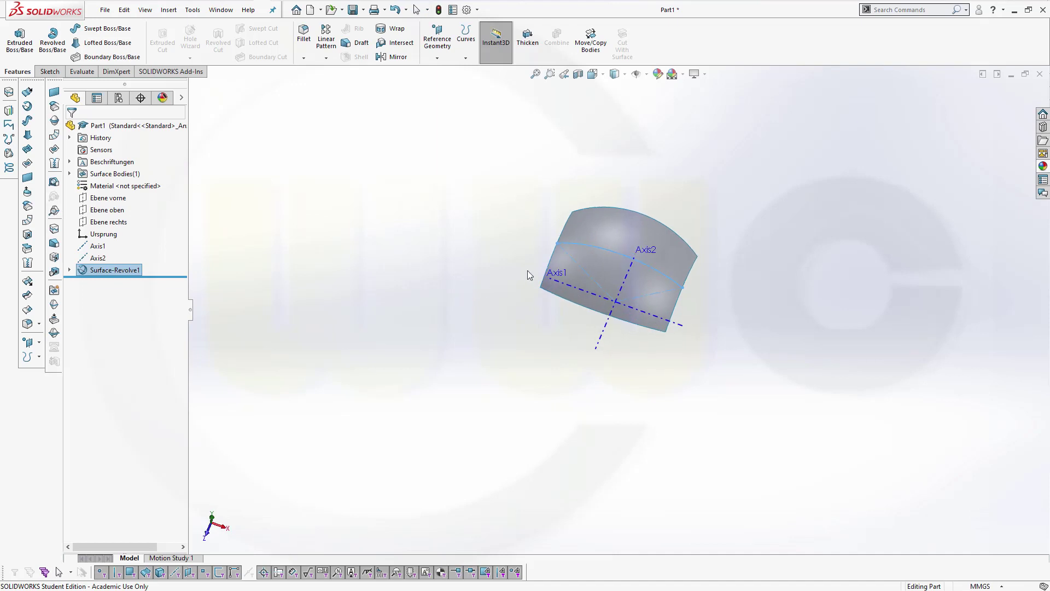
pyautogui.scroll(2, 553, 262)
pyautogui.scroll(-3, 553, 265)
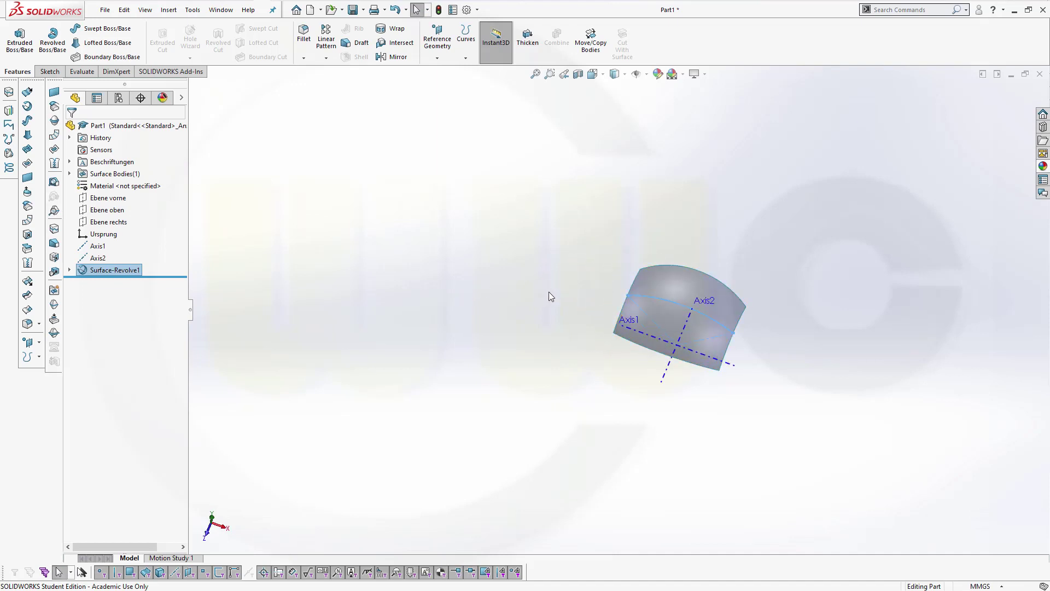
pyautogui.scroll(-3, 547, 268)
pyautogui.moveTo(572, 272); pyautogui.dragTo(589, 221, button='middle')
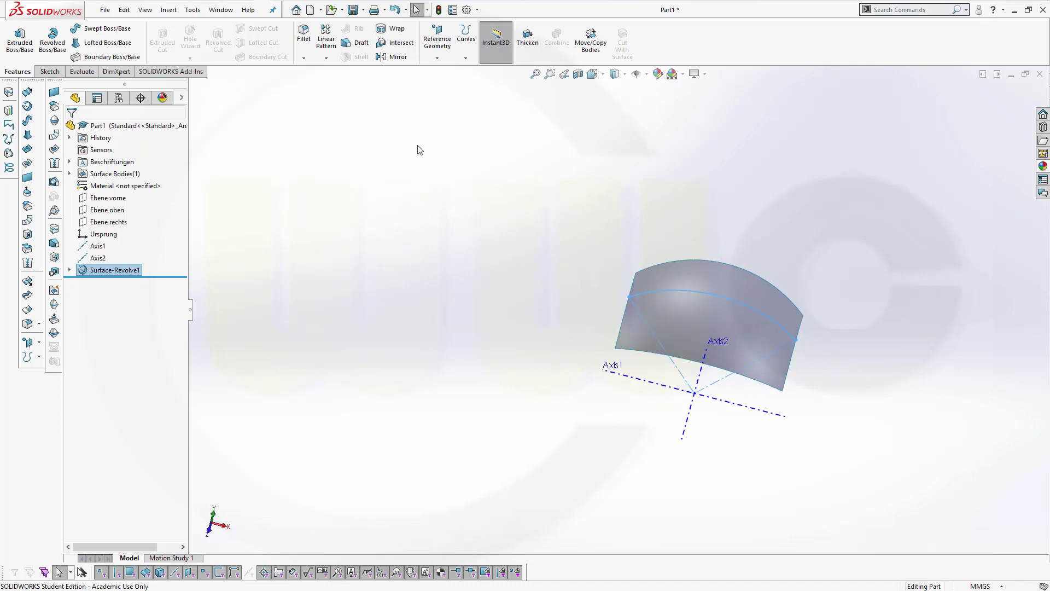
# - Create a reference plane tangent to the revolved surface's face and parallel to Ebene oben
pyautogui.click(437, 48)
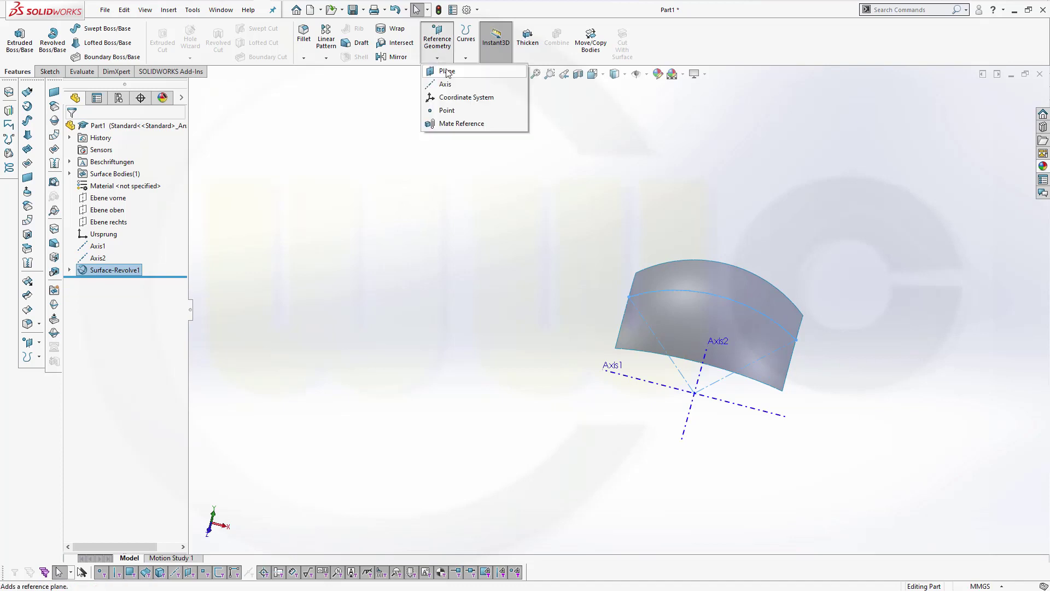
pyautogui.click(447, 72)
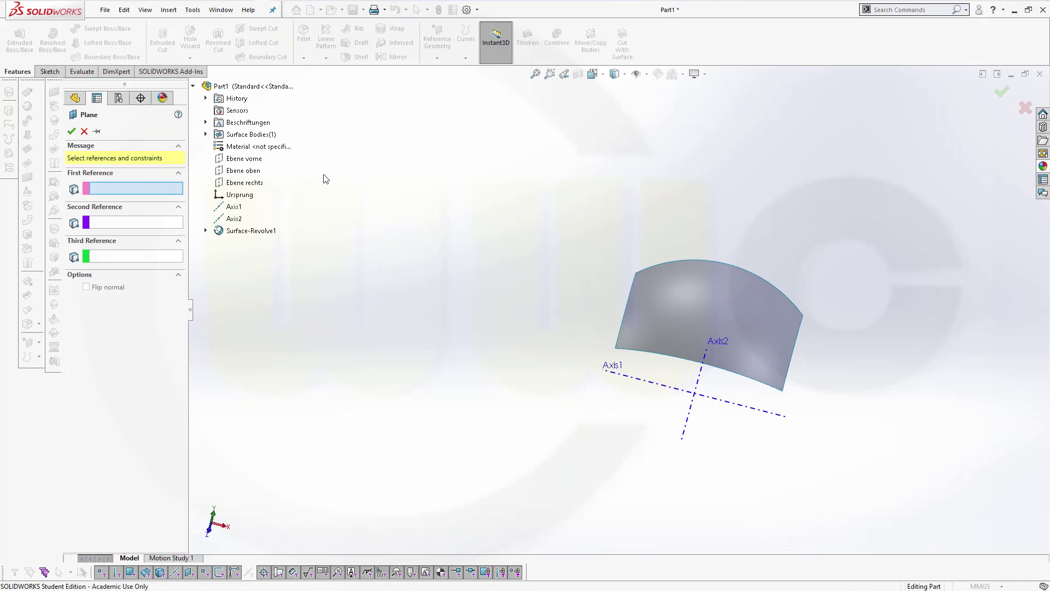
pyautogui.click(731, 304)
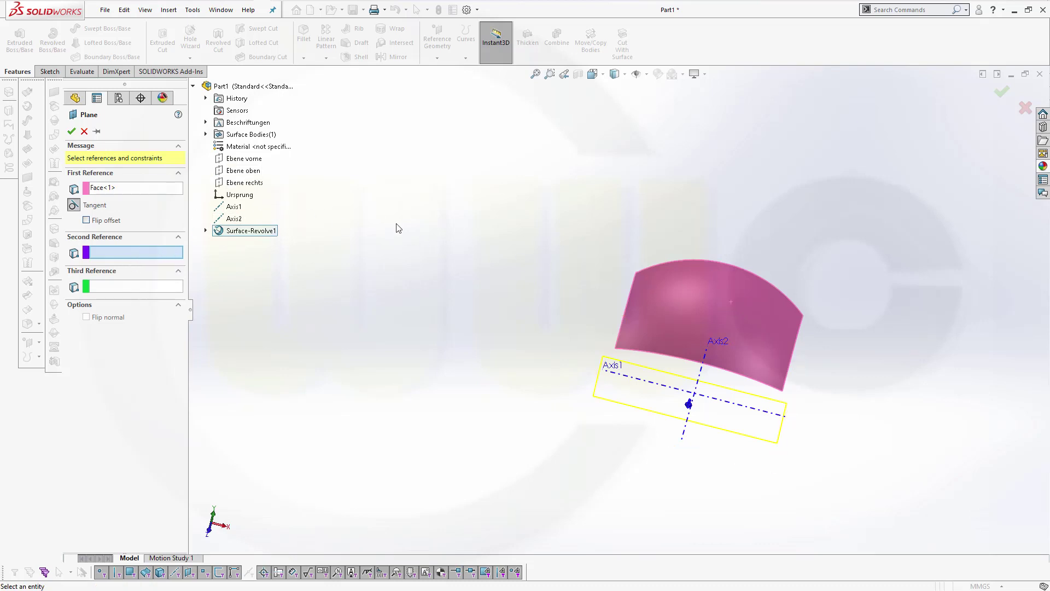
pyautogui.moveTo(396, 227); pyautogui.dragTo(284, 218, button='middle')
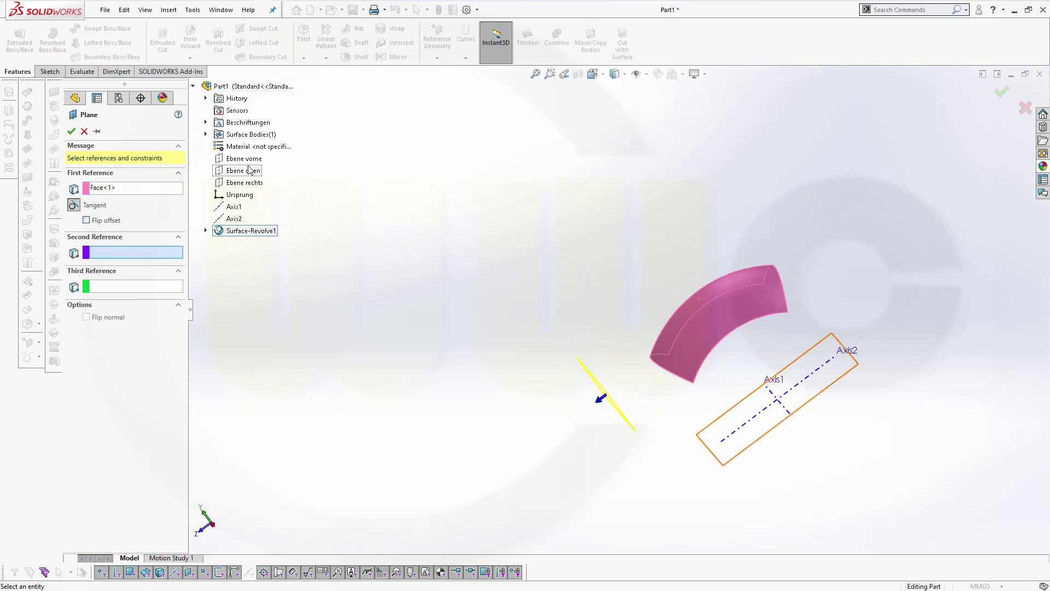
pyautogui.click(244, 175)
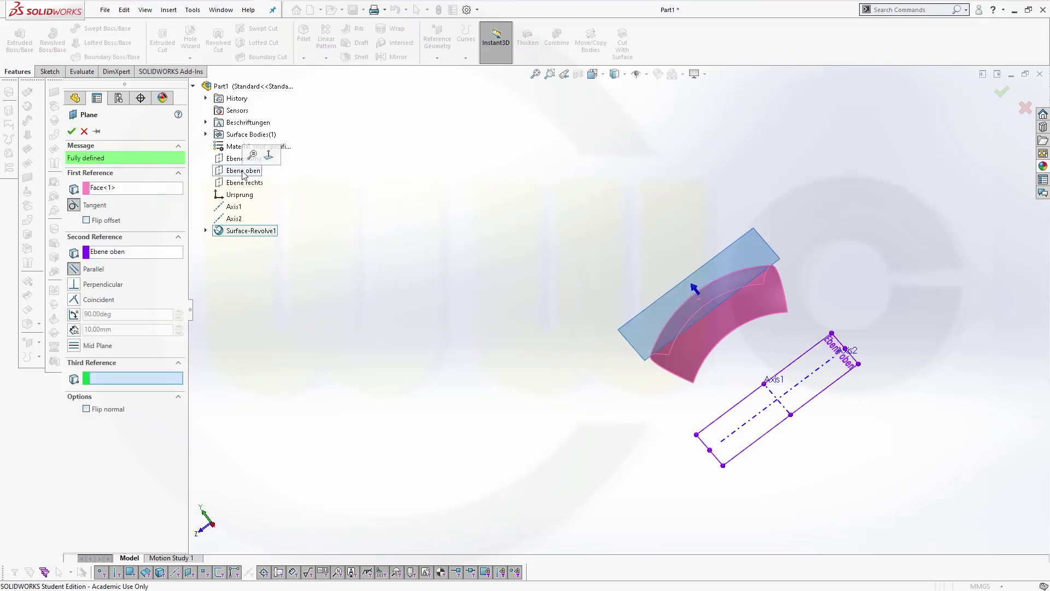
pyautogui.click(71, 131)
pyautogui.moveTo(334, 211); pyautogui.dragTo(471, 250, button='middle')
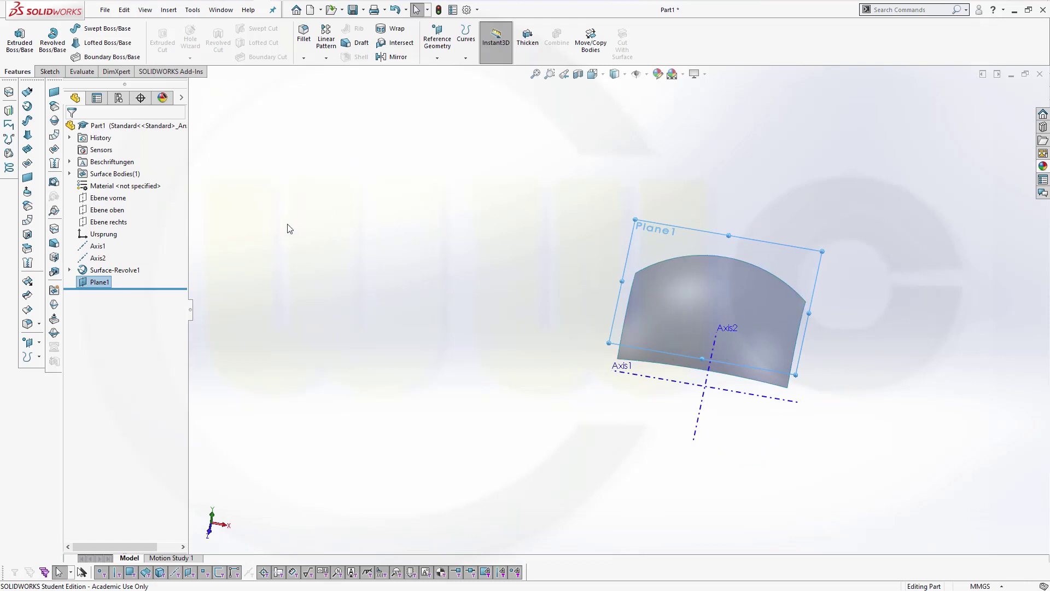
pyautogui.click(229, 265)
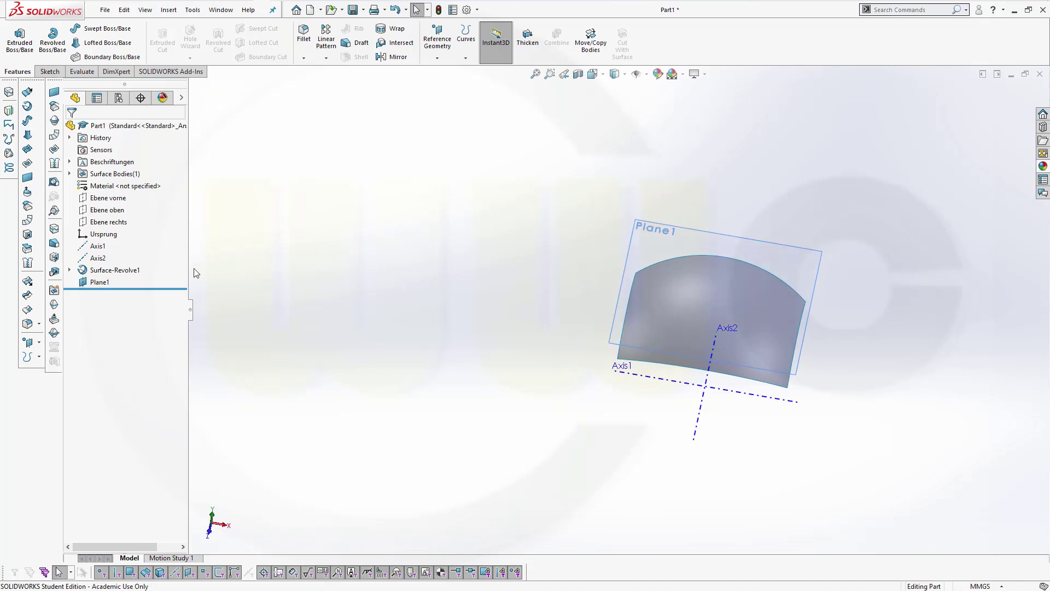
# - Copy the revolved surface in place with Offset Surface at a distance of 0 mm
pyautogui.click(130, 271)
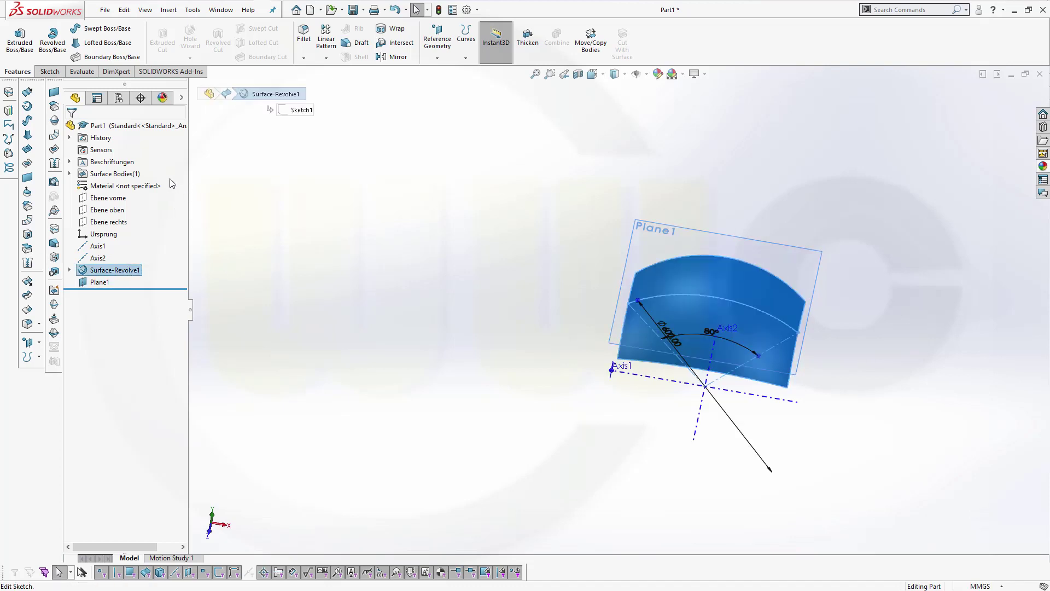
pyautogui.click(27, 207)
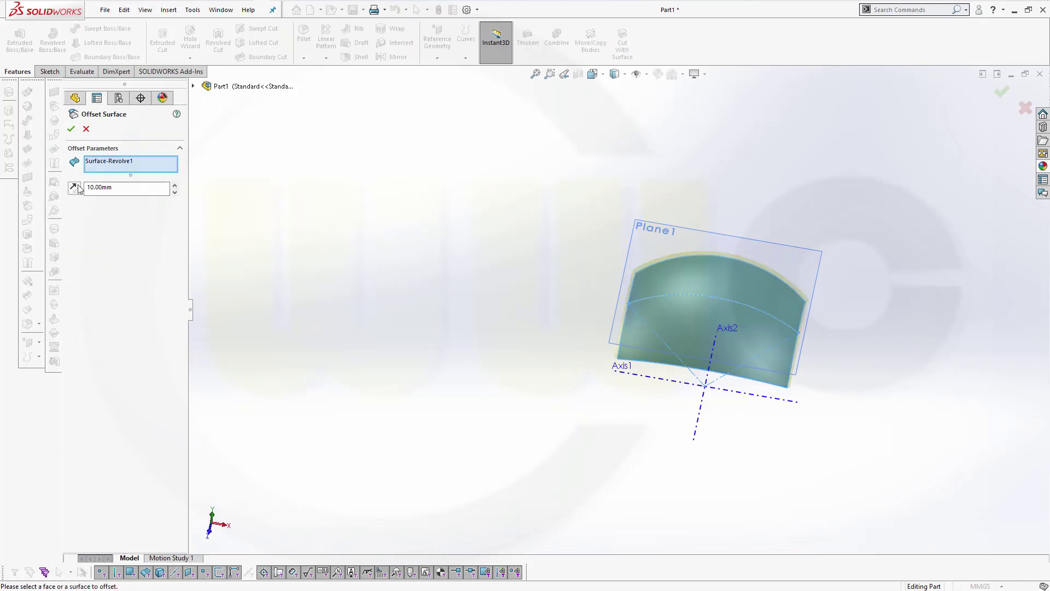
pyautogui.doubleClick(119, 186)
pyautogui.write('0')
pyautogui.press('Return')
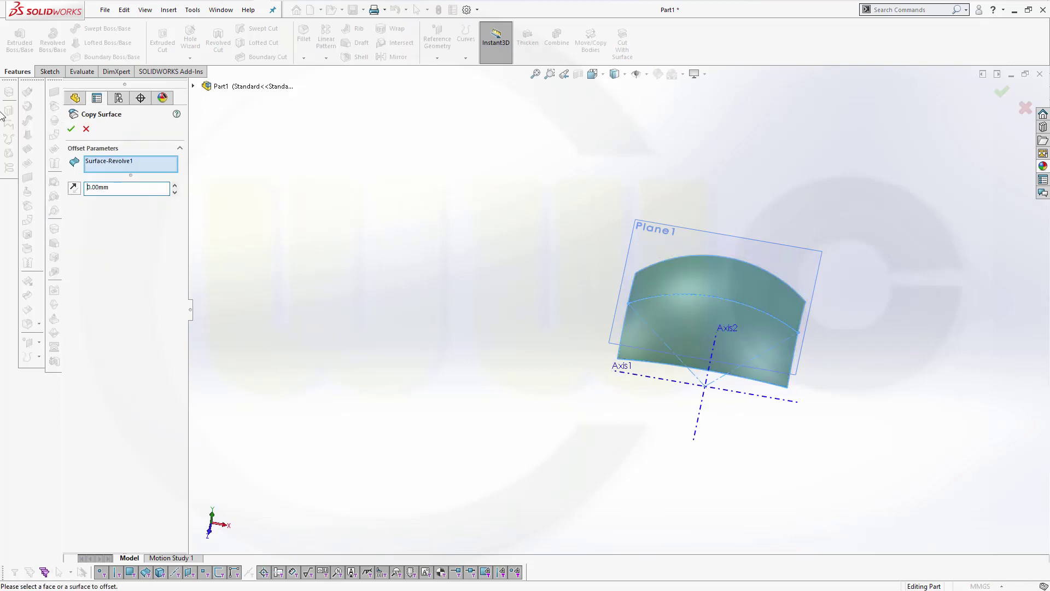
pyautogui.click(70, 128)
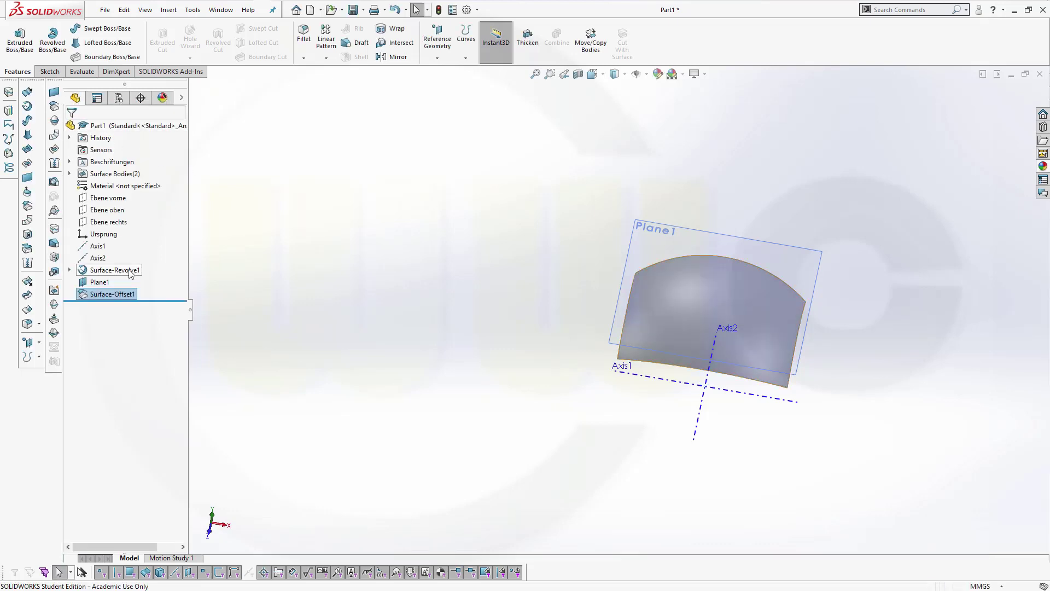
# - Make a second in-place copy of Surface-Revolve1 with Offset Surface at 0 mm
pyautogui.click(116, 270)
pyautogui.click(221, 158)
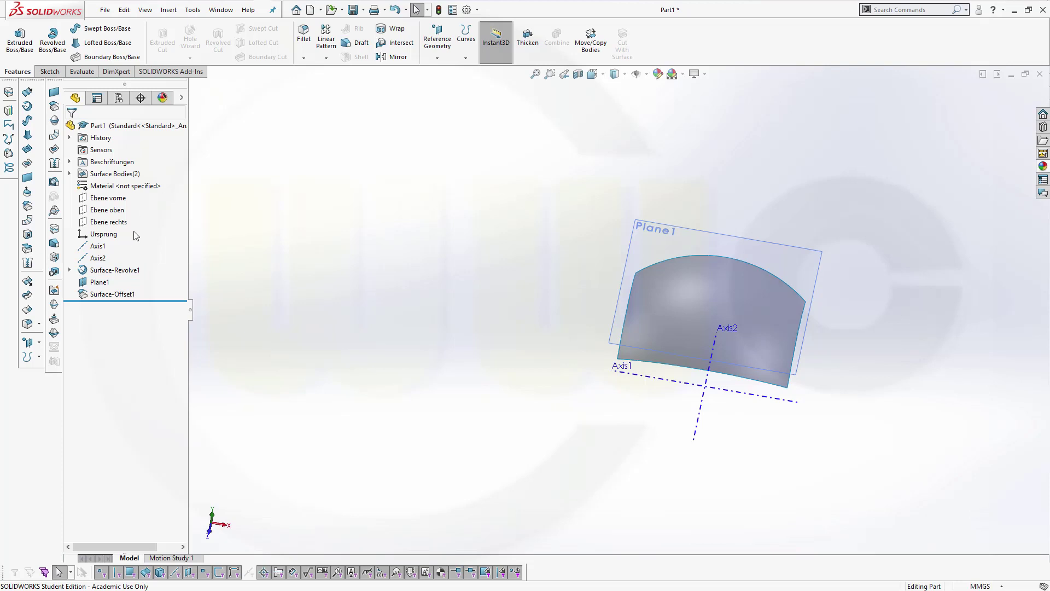
pyautogui.click(114, 270)
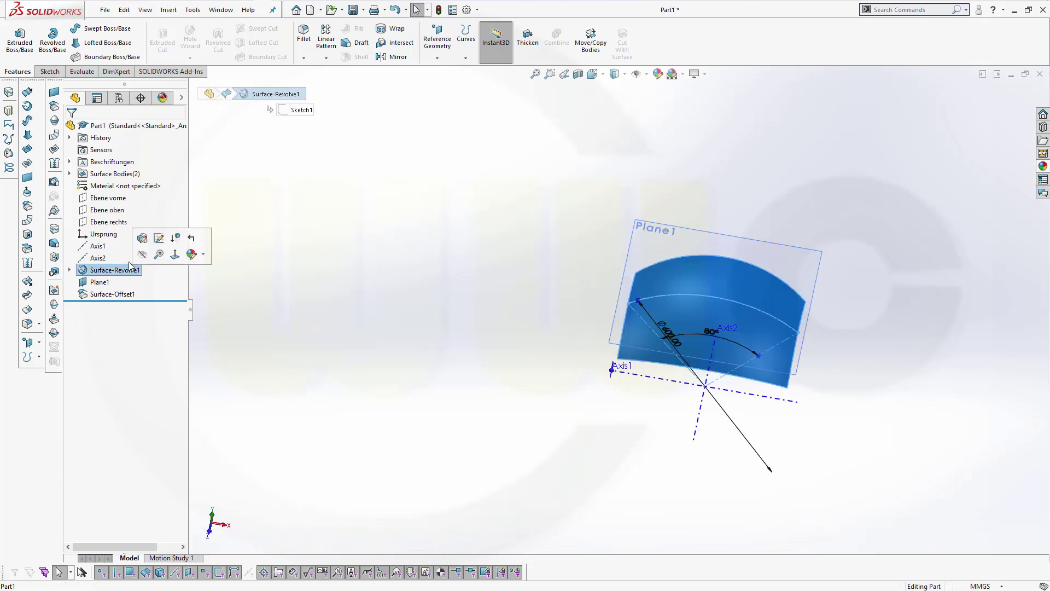
pyautogui.click(28, 205)
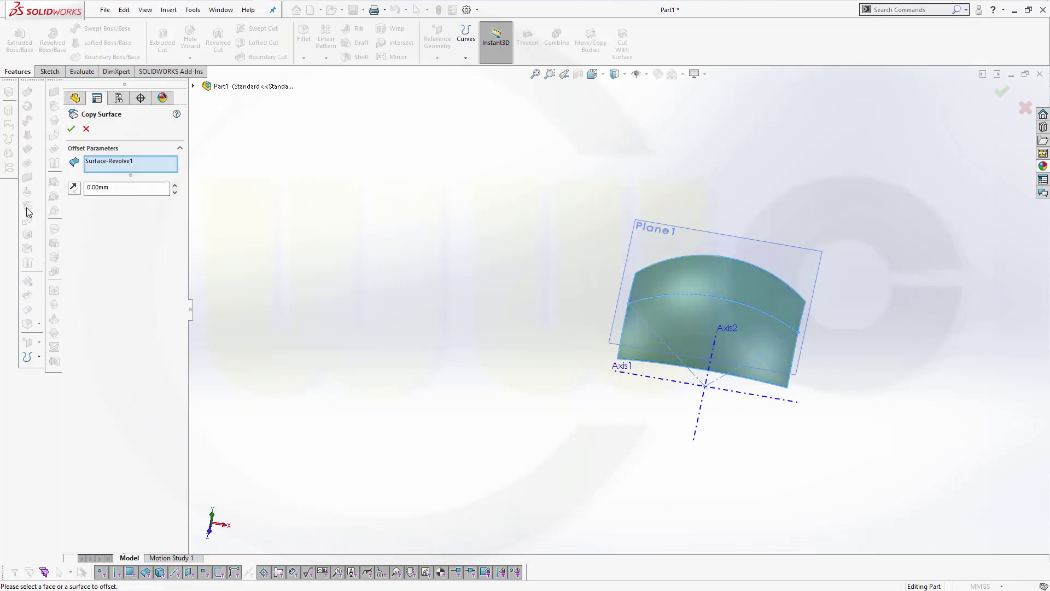
pyautogui.click(71, 129)
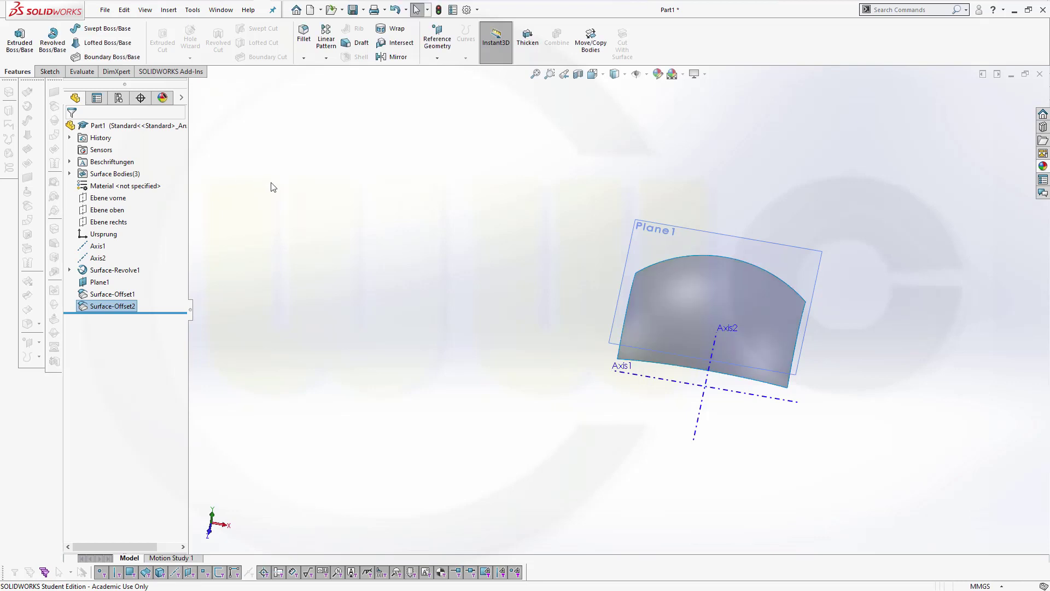
pyautogui.click(327, 209)
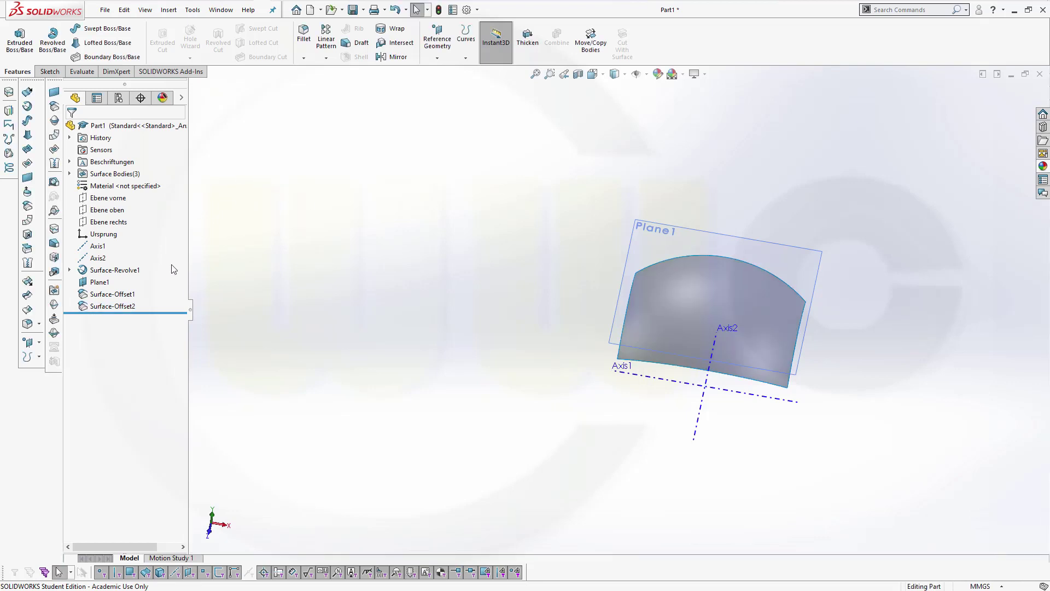
# - Hide the original revolved surface and its second copy, Surface-Offset2
pyautogui.click(129, 271)
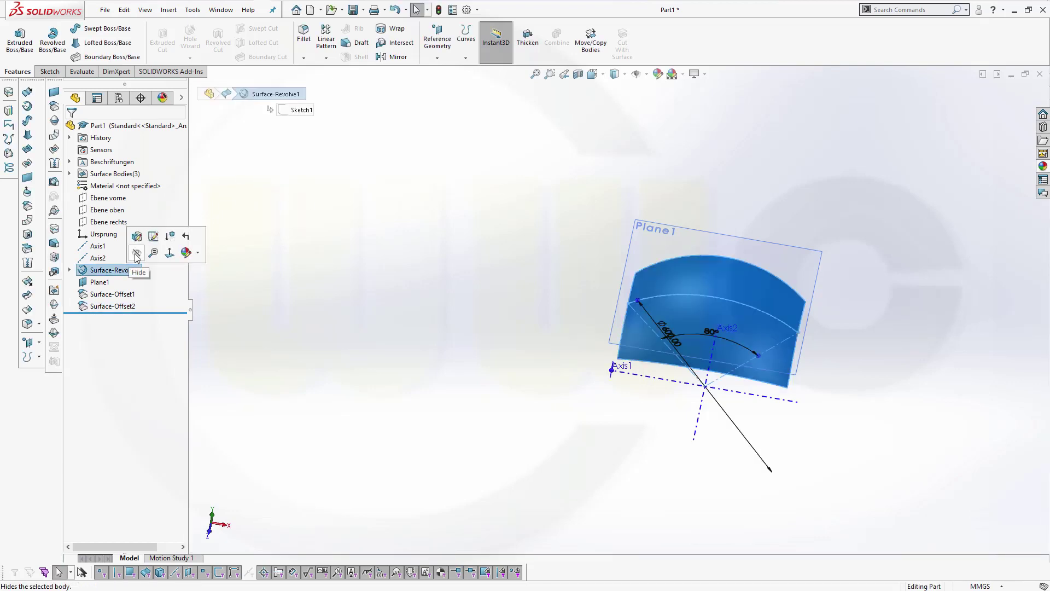
pyautogui.click(126, 308)
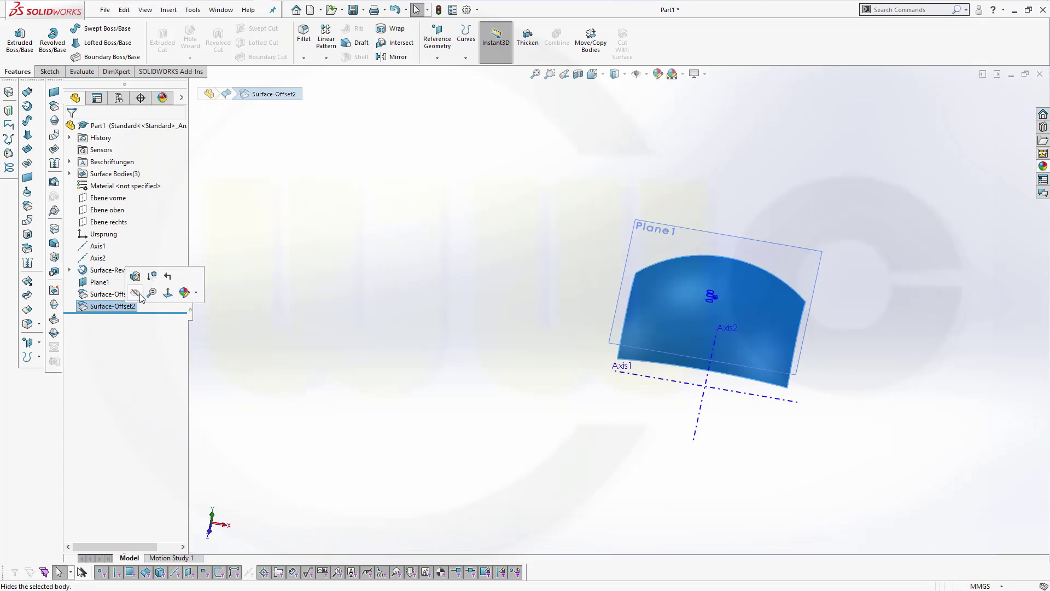
pyautogui.click(140, 294)
pyautogui.click(350, 269)
pyautogui.scroll(2, 631, 284)
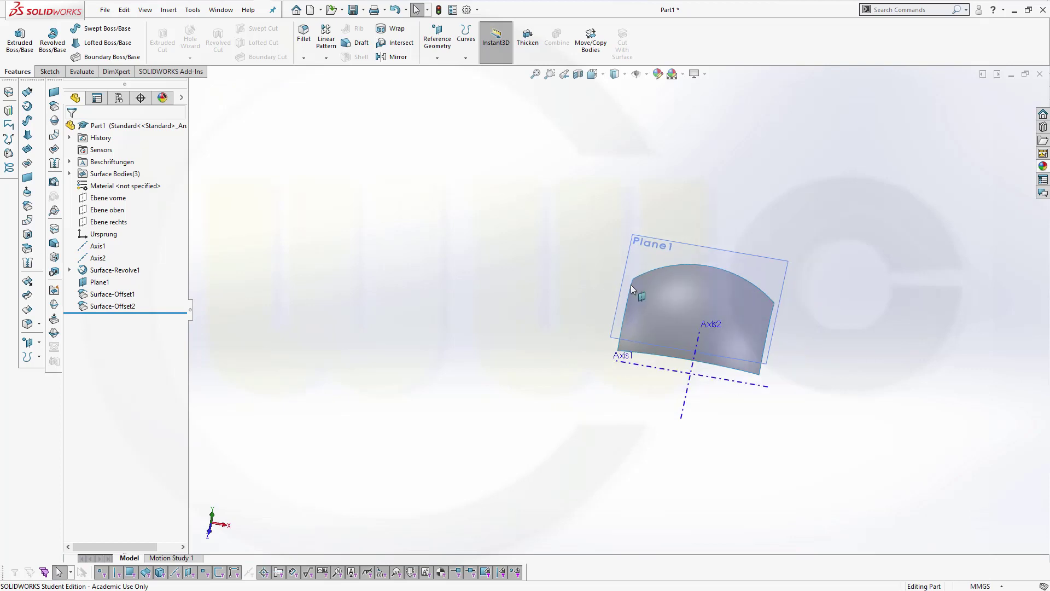
# - Sketch a six-sided polygon on Plane1, centred on the origin, around an inscribed circle about 140 mm in diameter
pyautogui.click(681, 243)
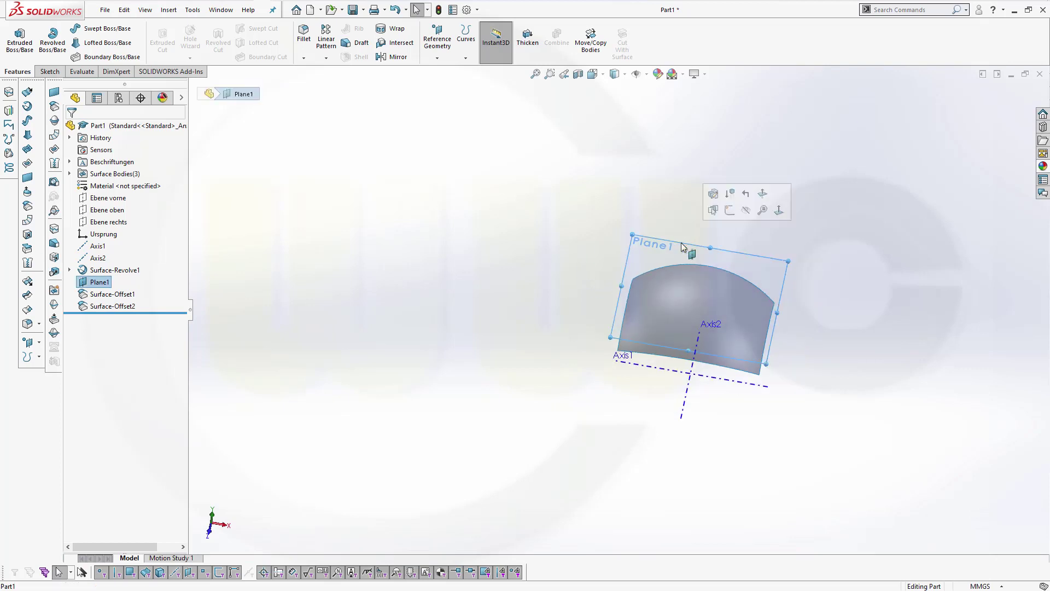
pyautogui.click(729, 210)
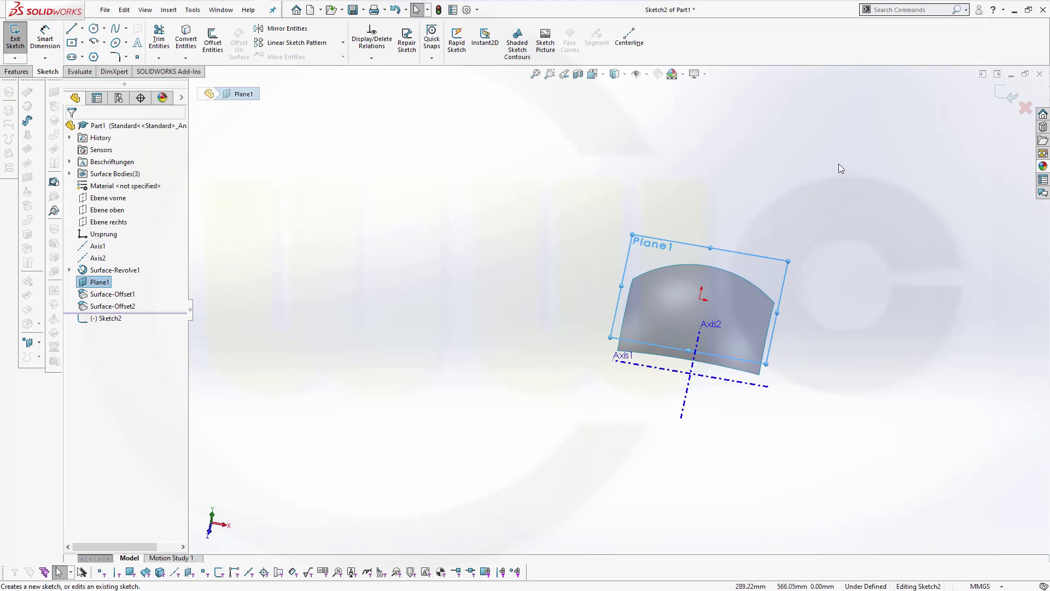
pyautogui.press('space')
pyautogui.click(553, 261)
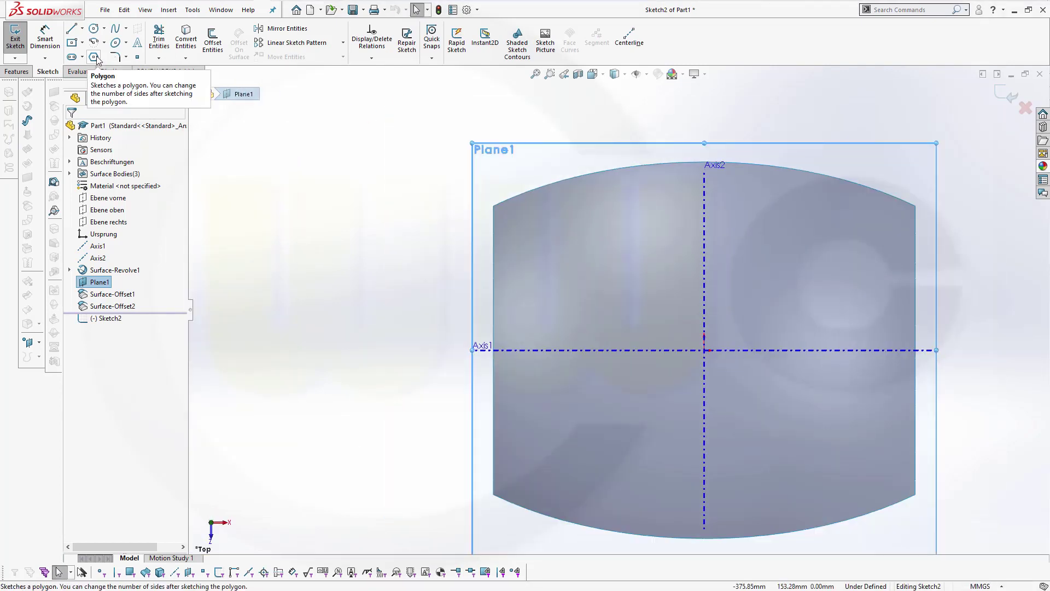
pyautogui.click(94, 57)
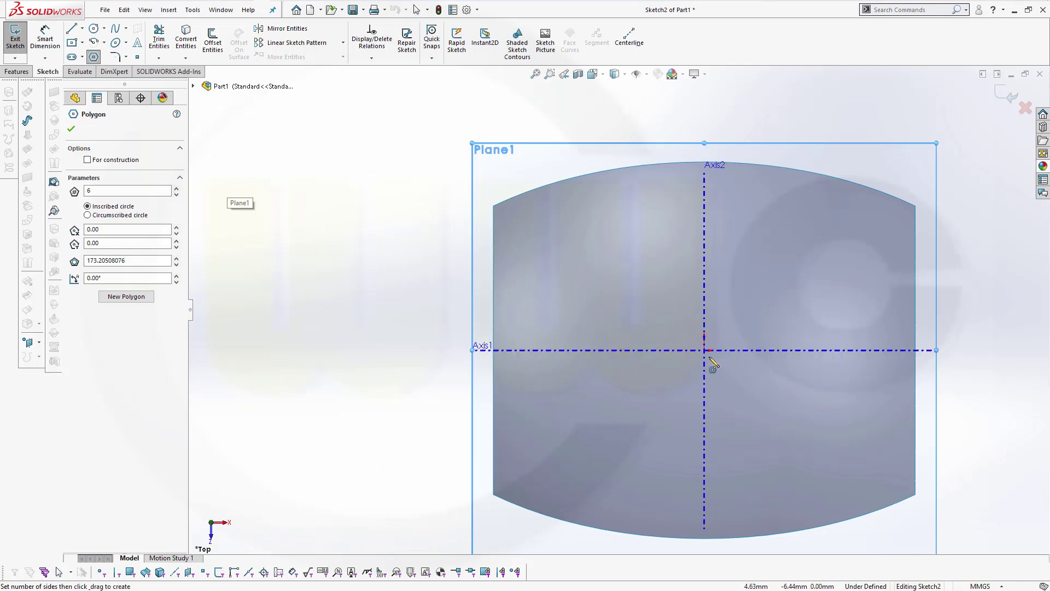
pyautogui.moveTo(704, 350)
pyautogui.mouseDown()
pyautogui.moveTo(772, 352)
pyautogui.moveTo(788, 379)
pyautogui.moveTo(782, 396)
pyautogui.mouseUp()
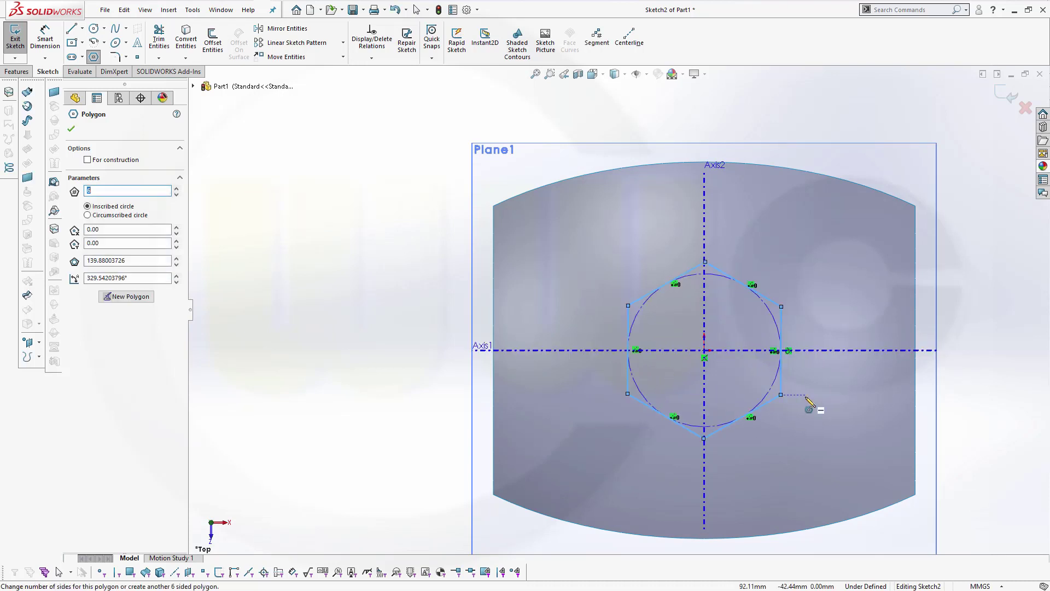
pyautogui.press('Escape')
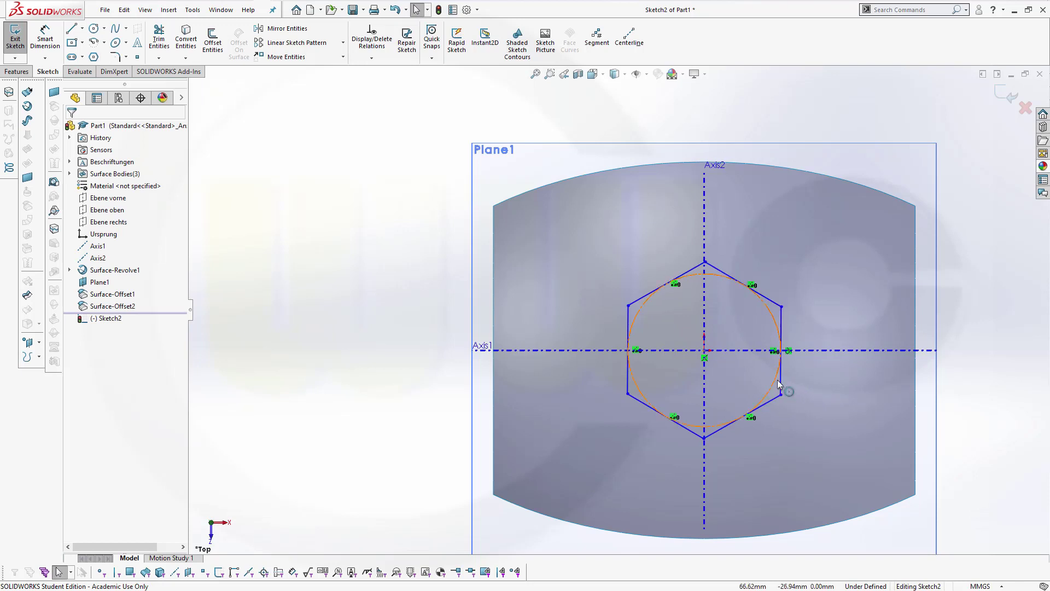
# - Constrain the hexagon's right side vertical, dimension its length to 10 mm, and close the sketch
pyautogui.click(781, 382)
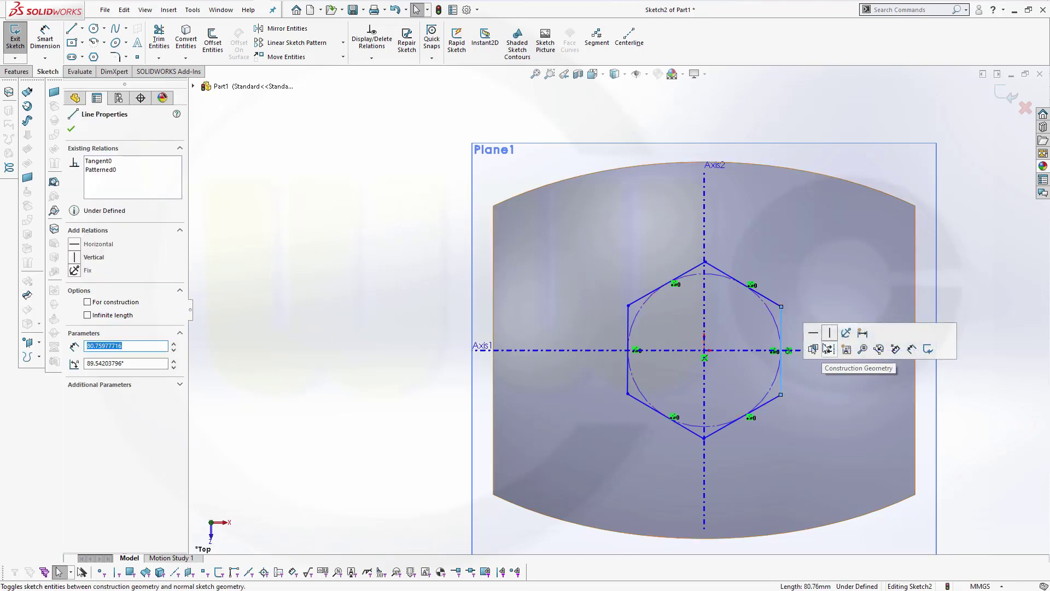
pyautogui.click(830, 334)
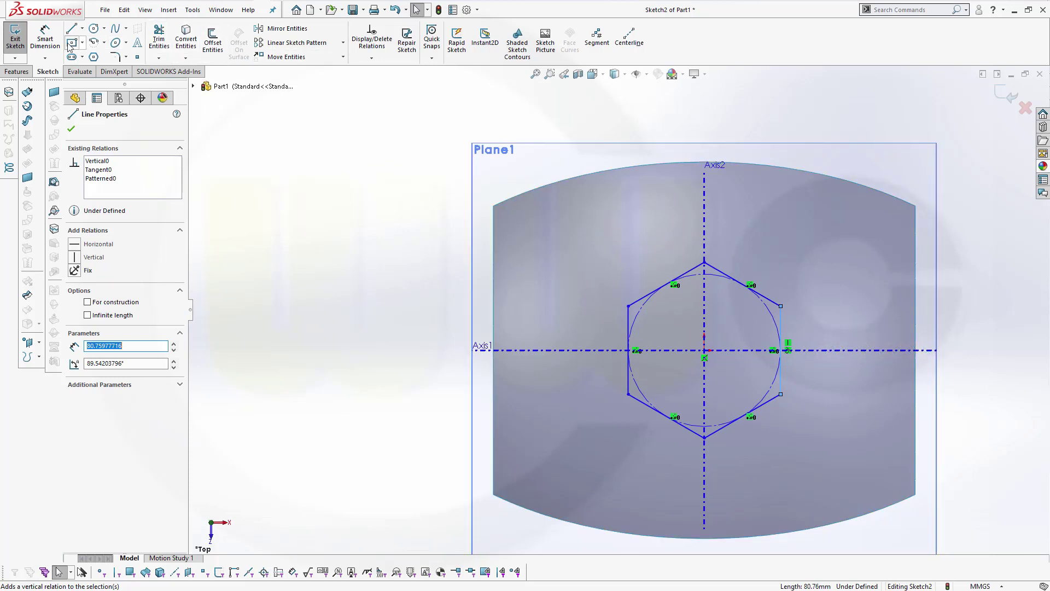
pyautogui.click(45, 39)
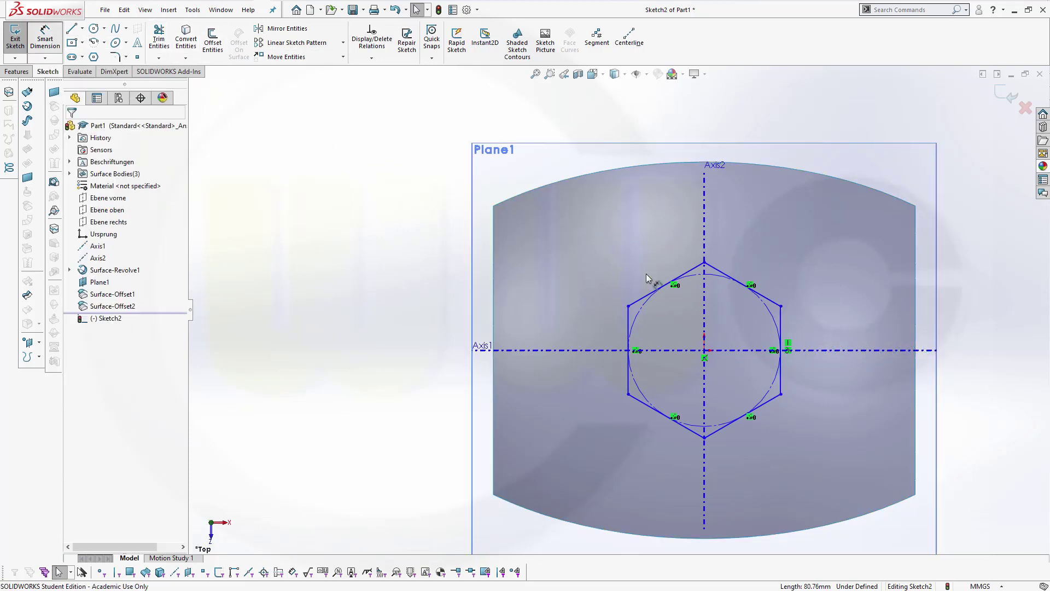
pyautogui.click(784, 329)
pyautogui.click(825, 348)
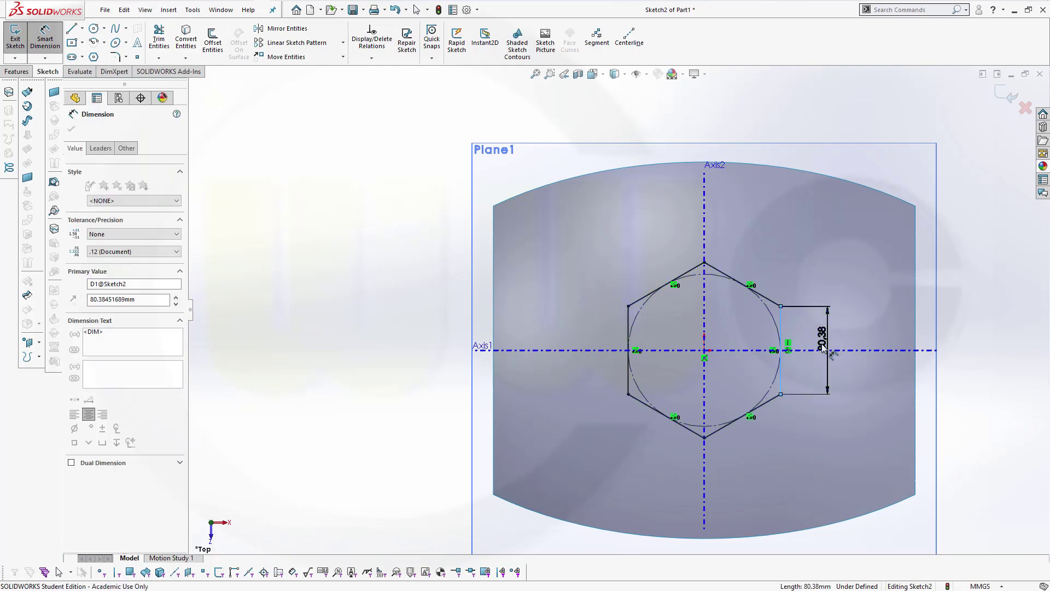
pyautogui.write('10')
pyautogui.press('Return')
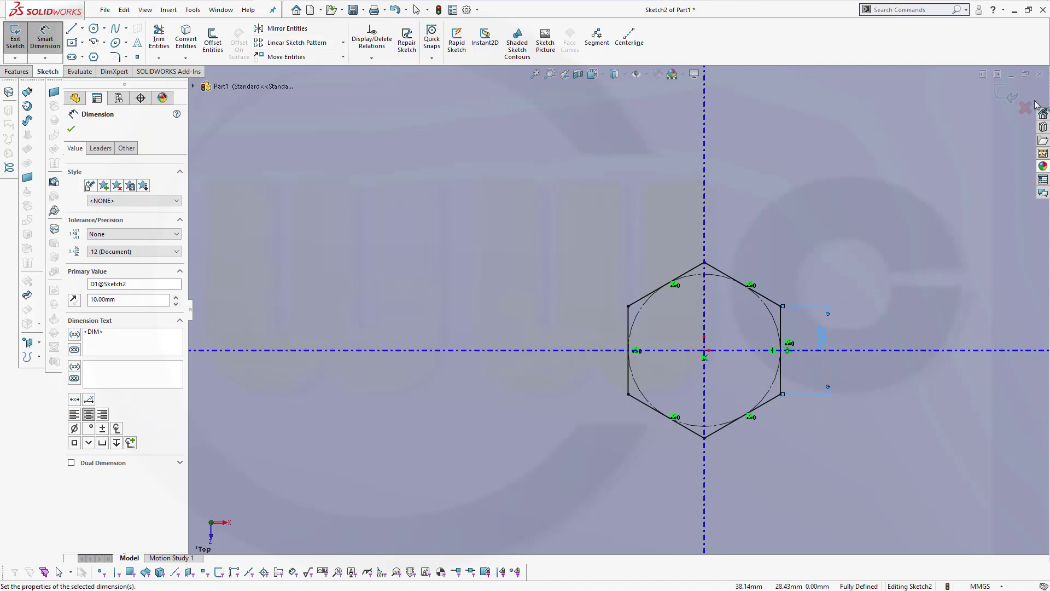
pyautogui.click(1007, 97)
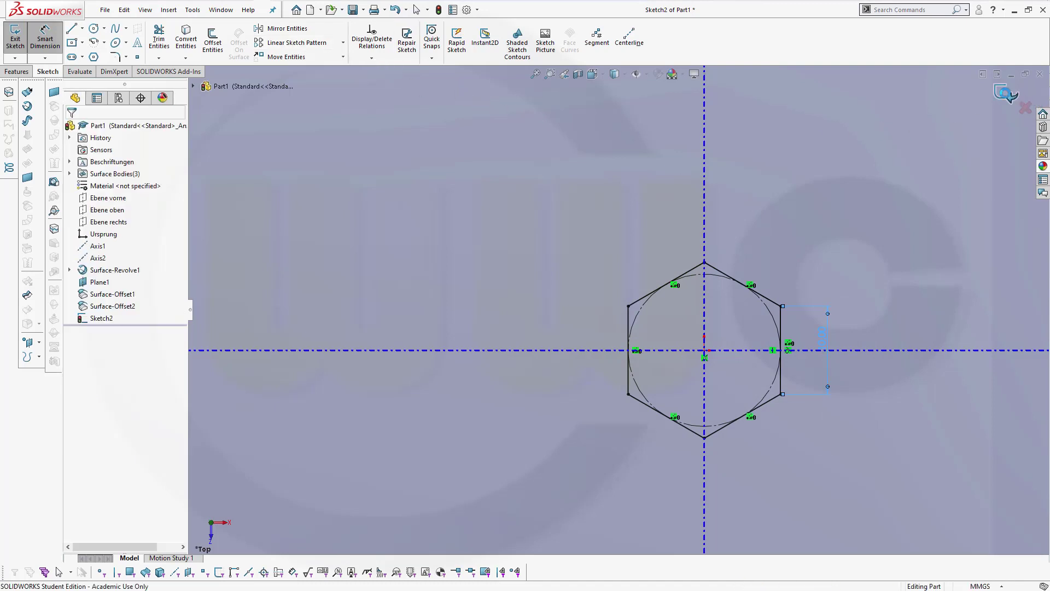
pyautogui.click(1005, 94)
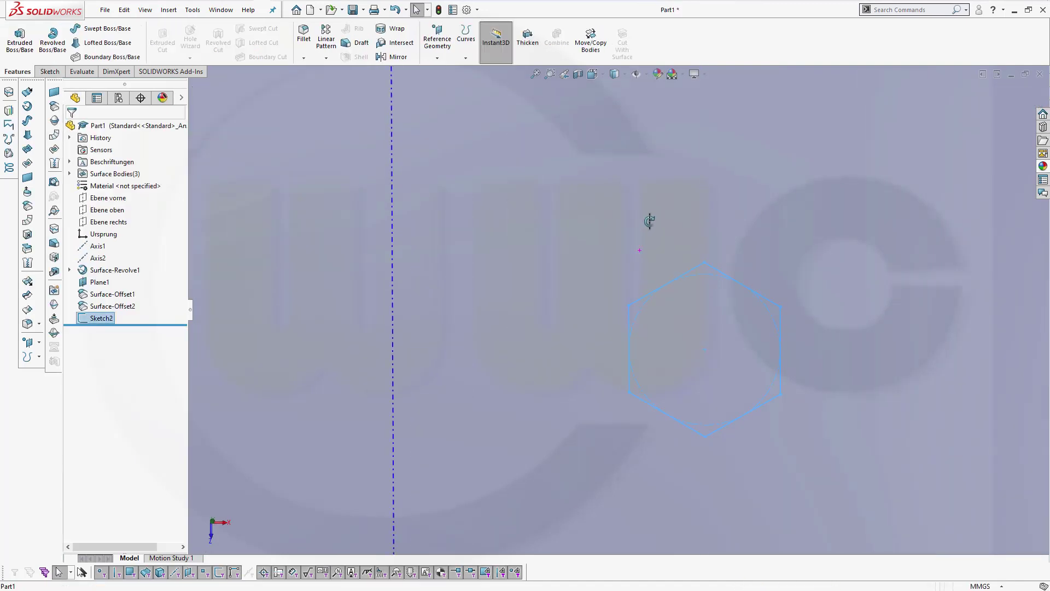
# - Examine the finished hexagon sketch and its position relative to the curved surface from an angled view
pyautogui.scroll(7, 649, 221)
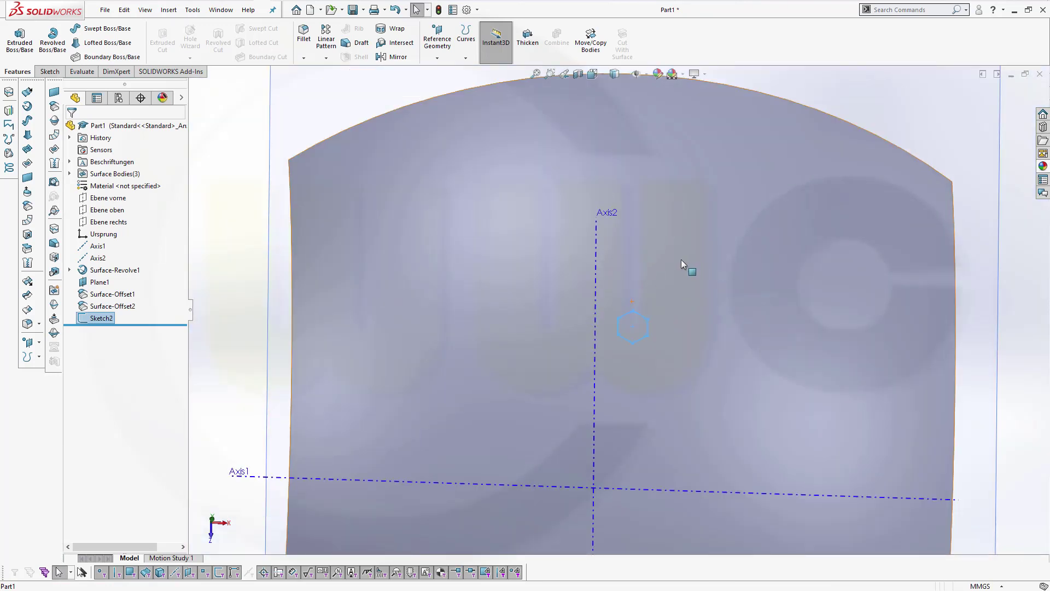
pyautogui.scroll(3, 681, 259)
pyautogui.moveTo(586, 270); pyautogui.dragTo(565, 227, button='middle')
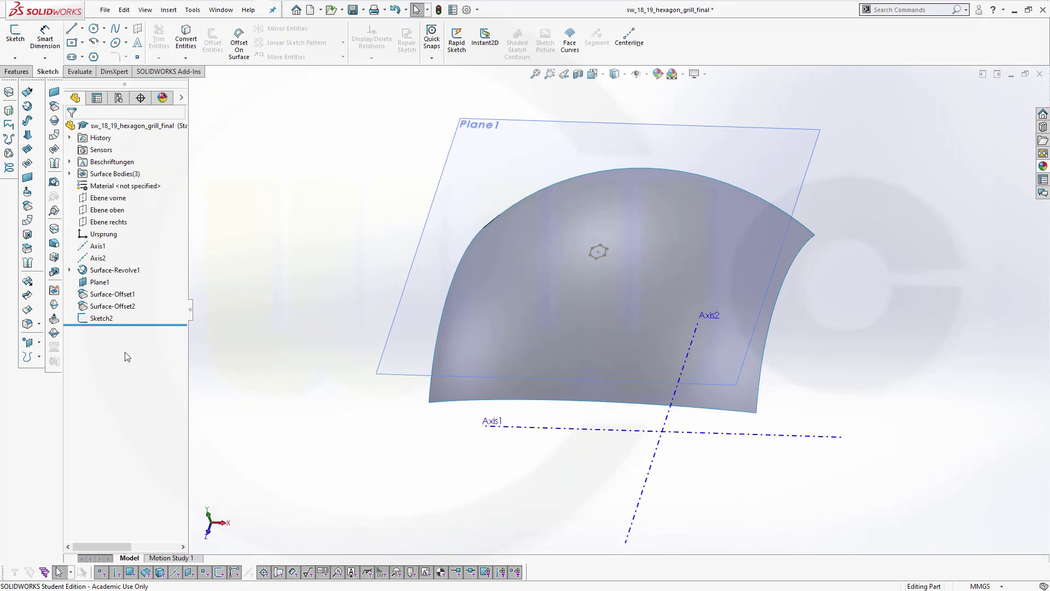
pyautogui.moveTo(284, 272); pyautogui.dragTo(316, 234, button='middle')
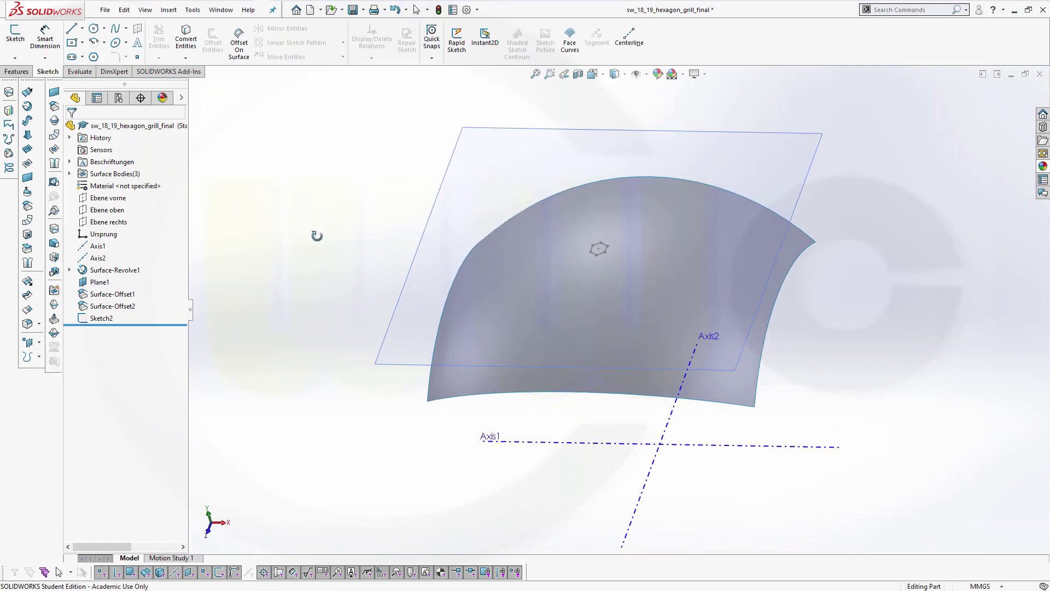
pyautogui.scroll(-2, 598, 218)
pyautogui.scroll(-2, 598, 218)
pyautogui.scroll(2, 612, 248)
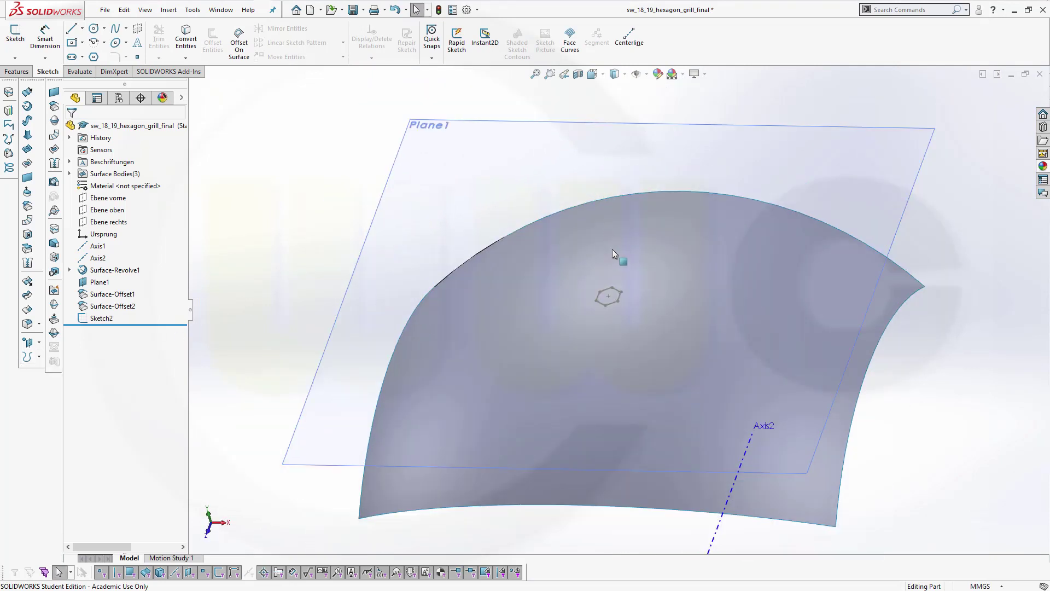
pyautogui.scroll(-3, 604, 367)
pyautogui.scroll(2, 606, 367)
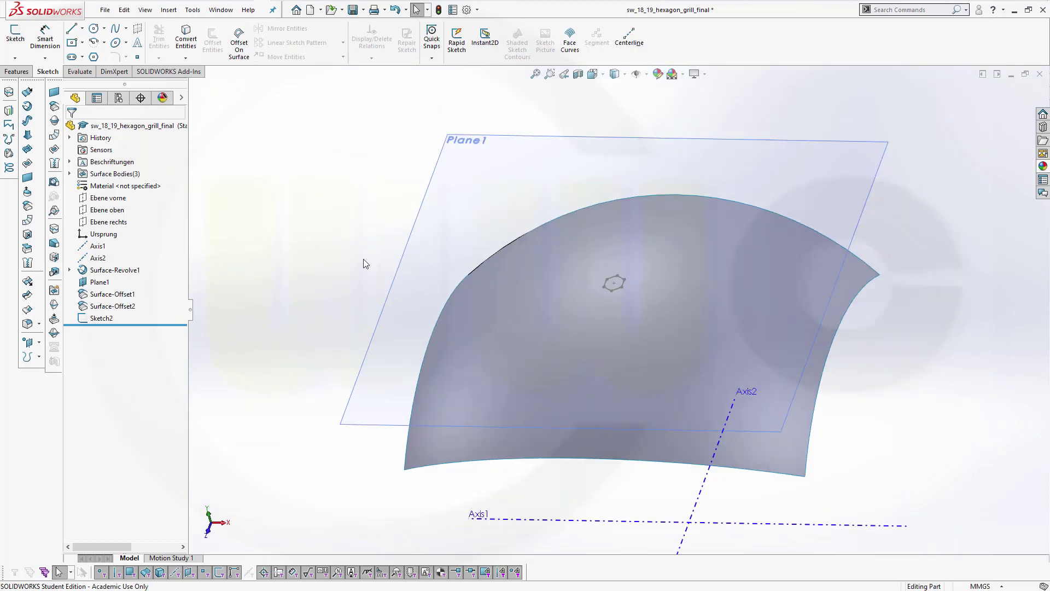
# - Start a 3D sketch and draw a line from the origin to the hexagon's lowest vertex
pyautogui.click(17, 72)
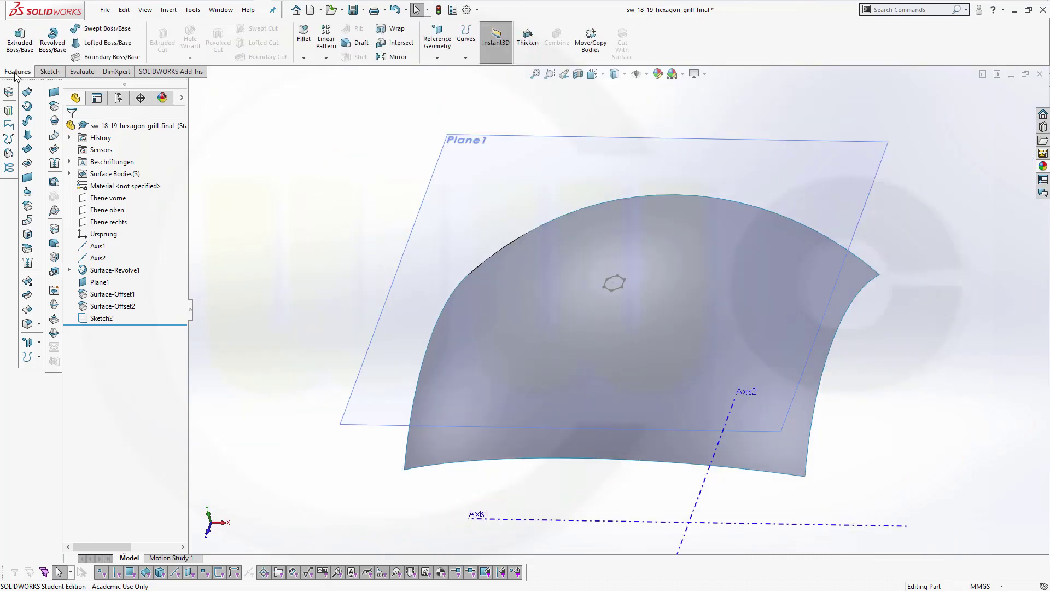
pyautogui.click(48, 72)
pyautogui.click(16, 59)
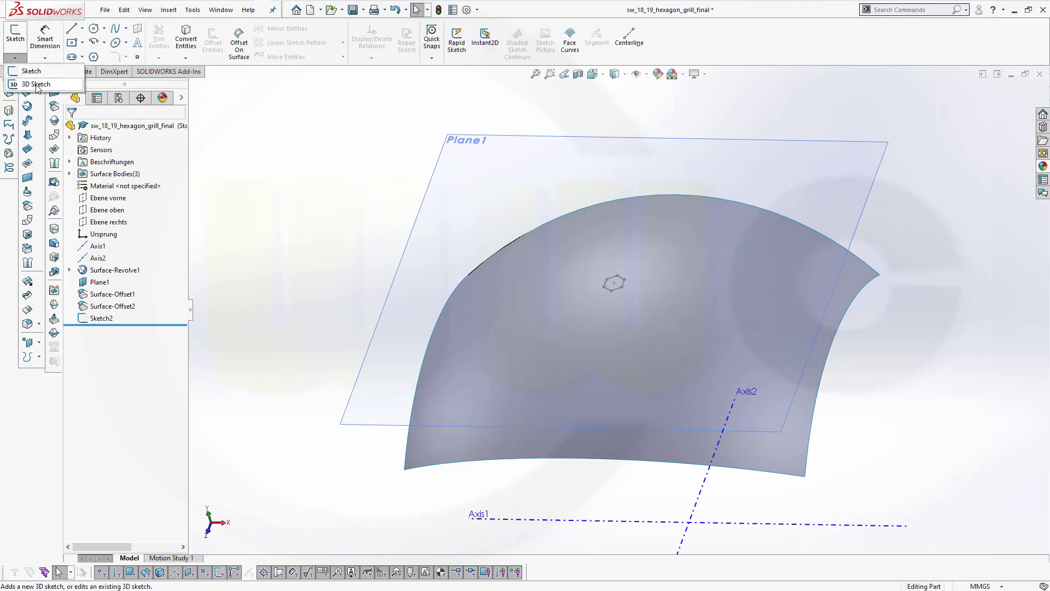
pyautogui.click(32, 86)
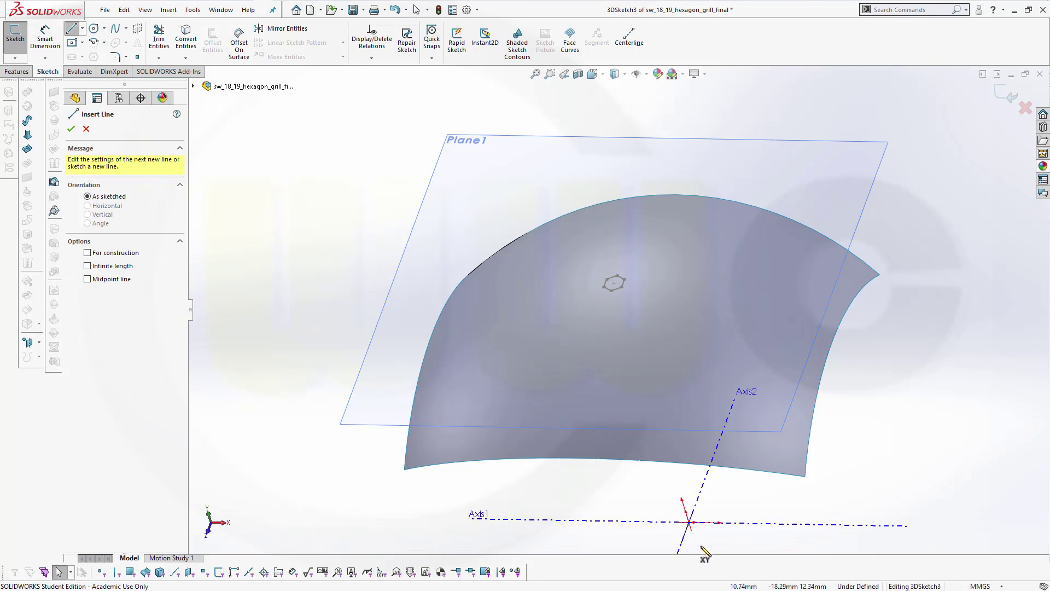
pyautogui.click(686, 436)
pyautogui.click(688, 523)
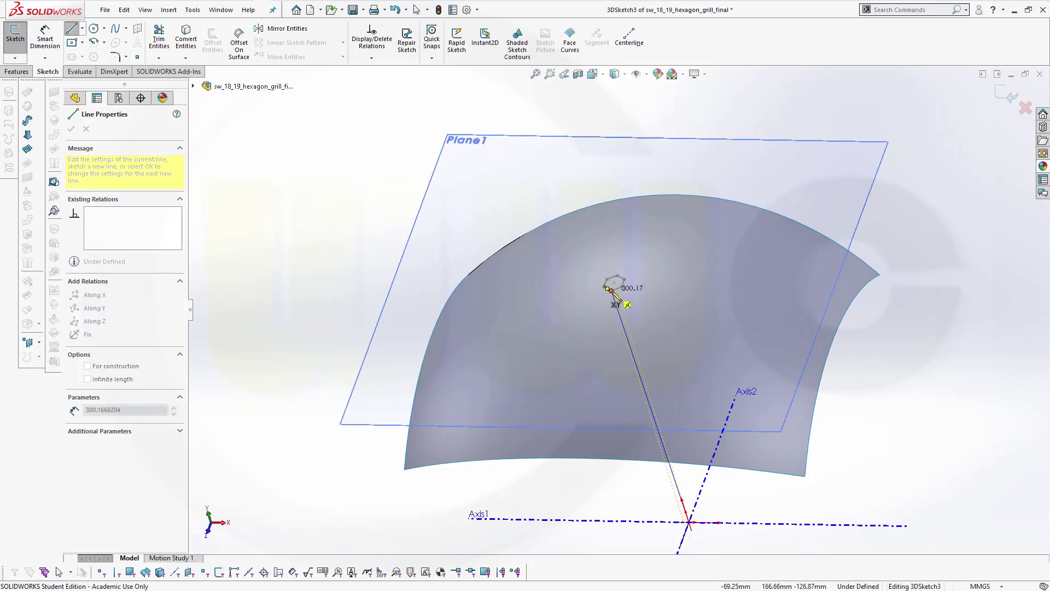
pyautogui.scroll(2, 613, 296)
pyautogui.scroll(-5, 618, 303)
pyautogui.scroll(-4, 618, 307)
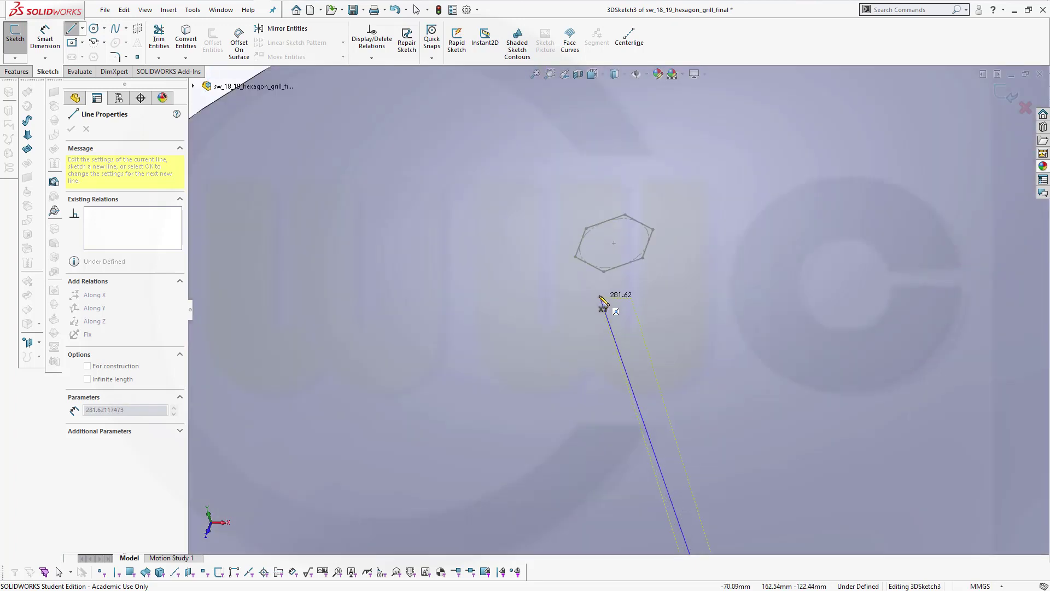
pyautogui.click(604, 271)
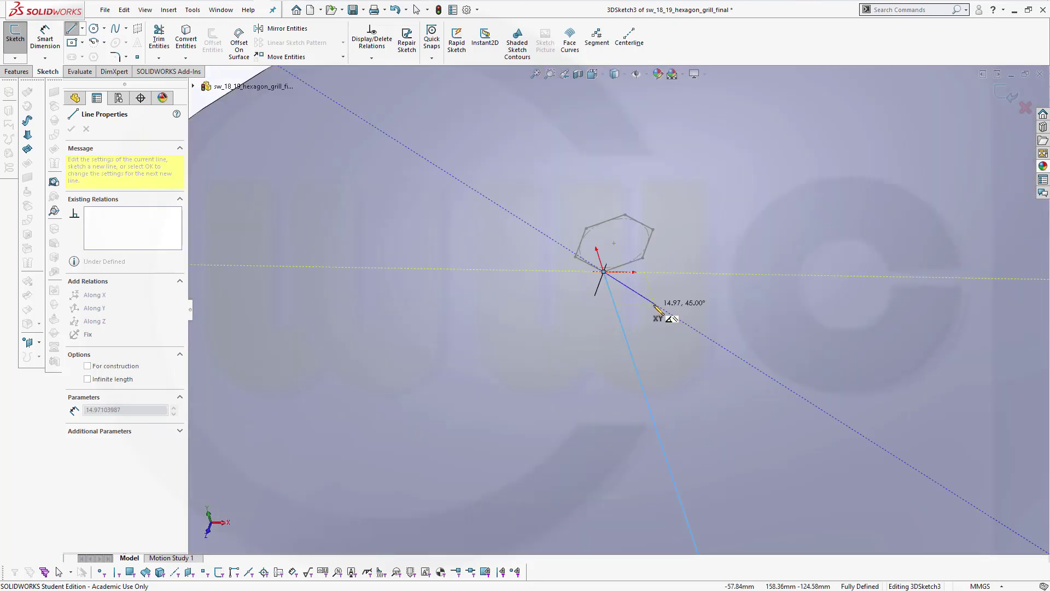
# - Continue the line along the hexagon's lower-right edge and back to the origin to close the triangle, and exit the 3D sketch
pyautogui.click(642, 258)
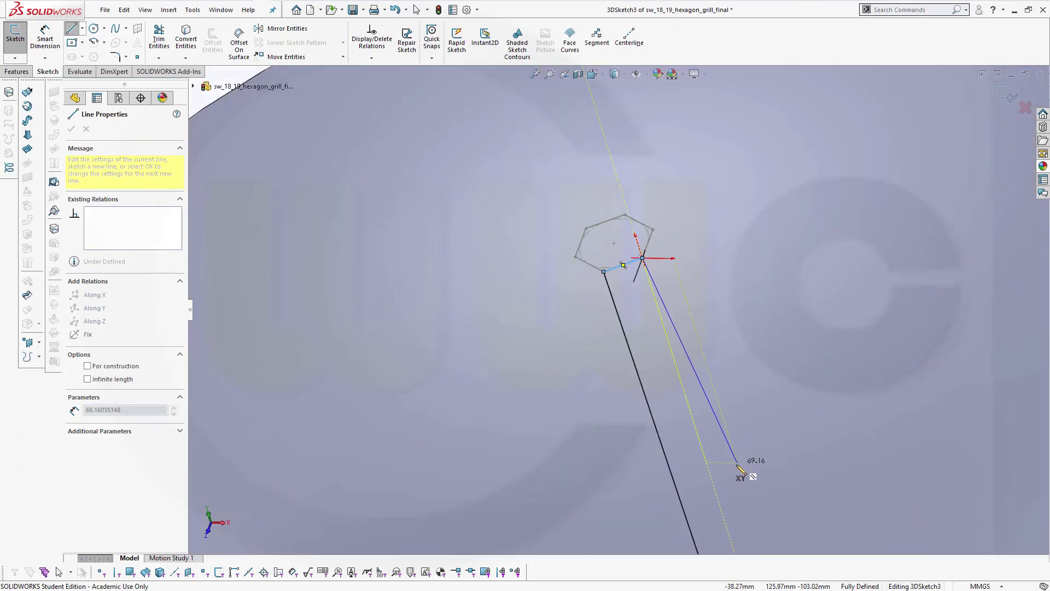
pyautogui.scroll(-1, 738, 470)
pyautogui.scroll(6, 740, 472)
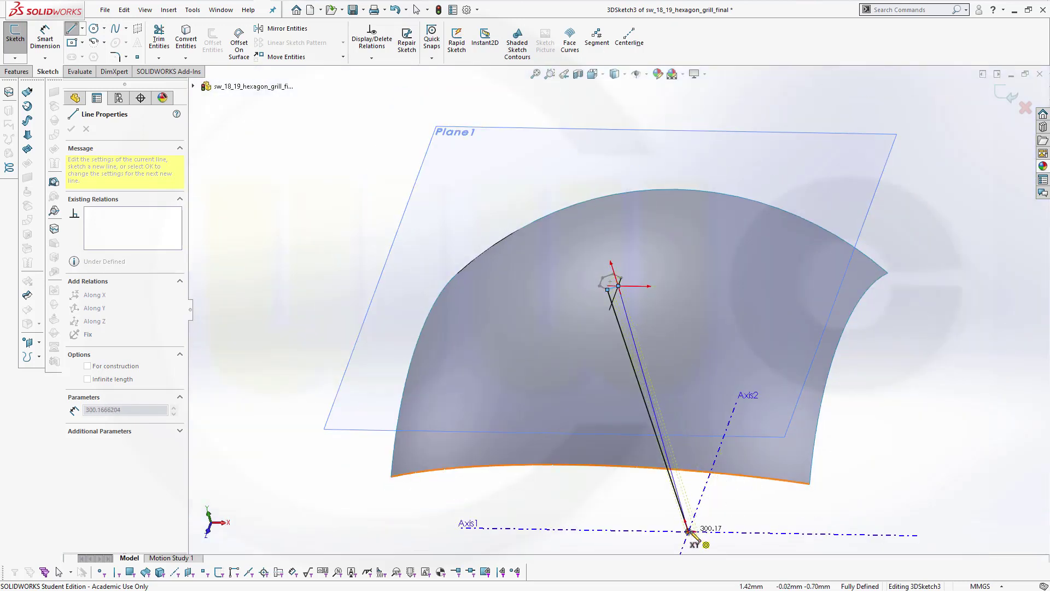
pyautogui.click(688, 530)
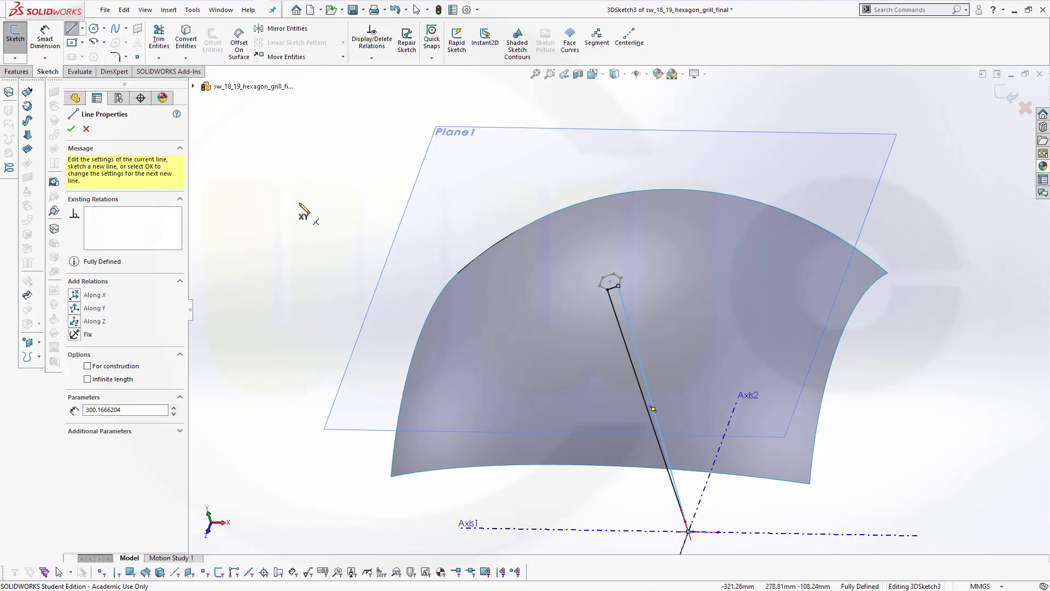
pyautogui.click(71, 128)
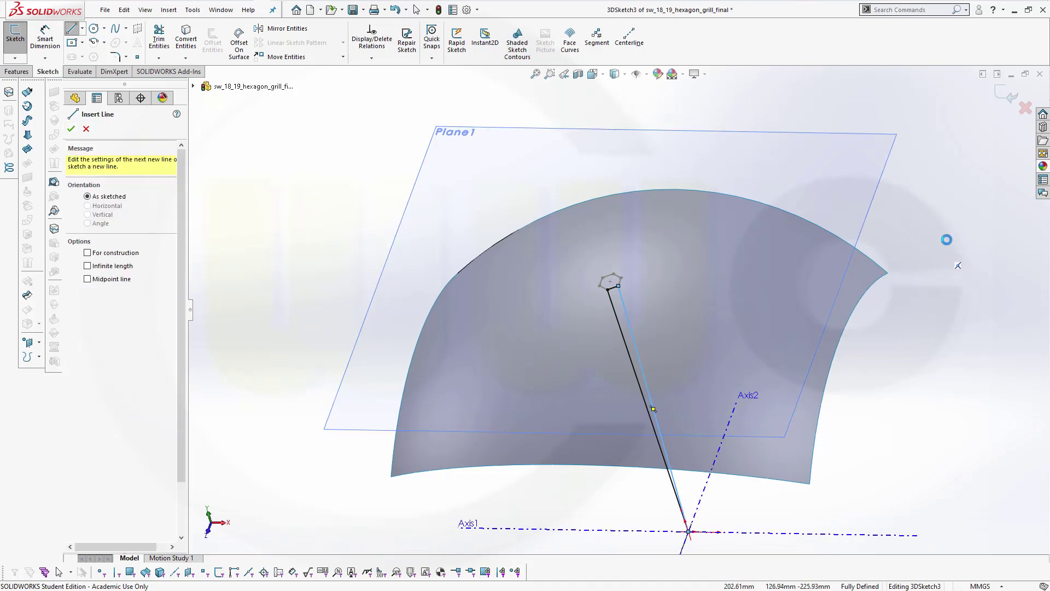
pyautogui.press('Escape')
pyautogui.click(1006, 98)
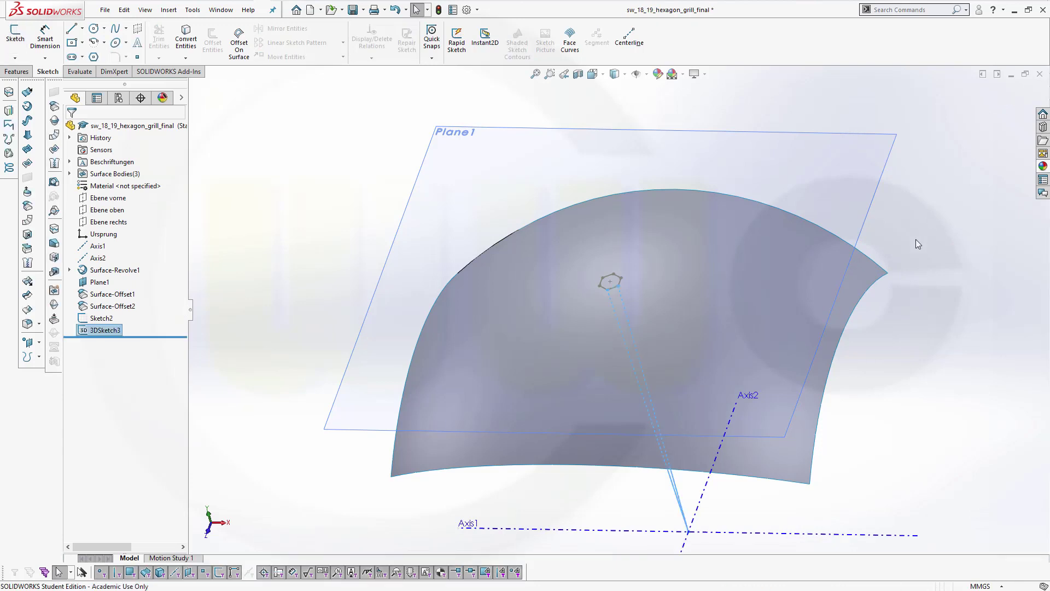
# - Create a planar surface bounded by the 3D sketch's closed triangular contour, picking it with contour selection
pyautogui.press('z')
pyautogui.click(417, 269)
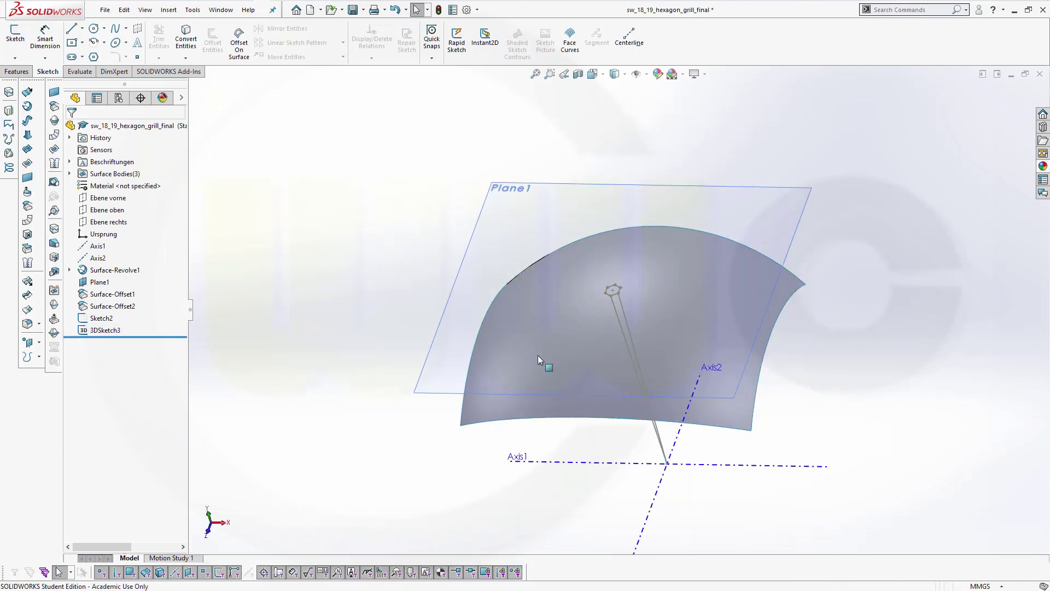
pyautogui.scroll(-3, 576, 389)
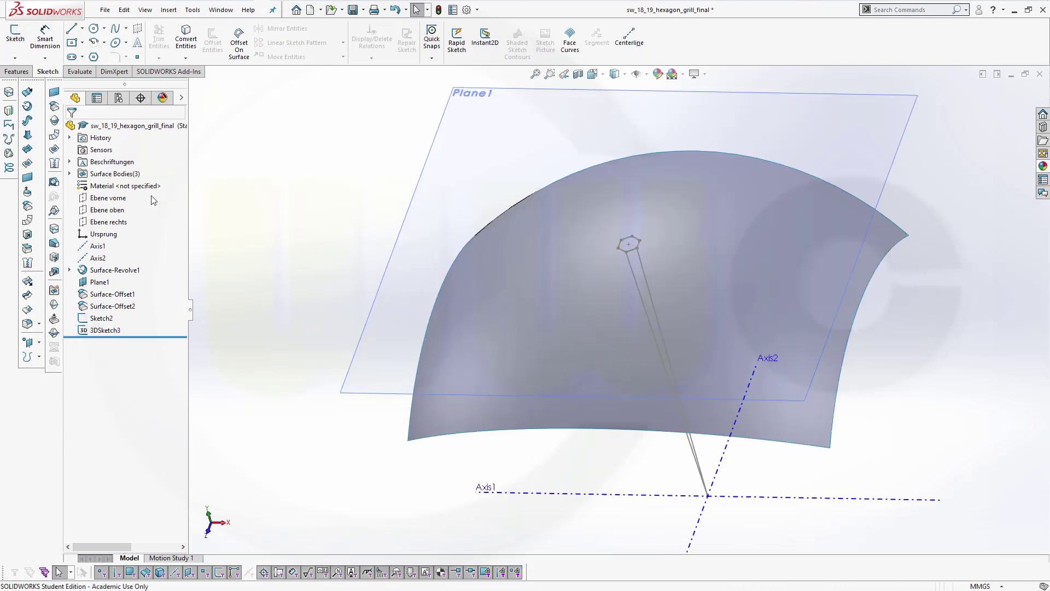
pyautogui.click(31, 180)
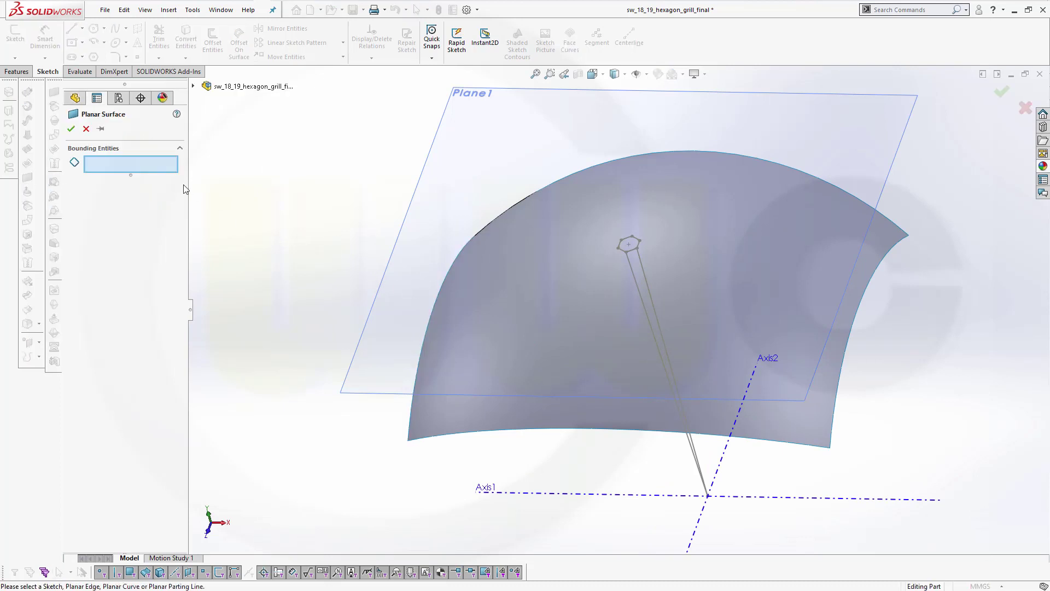
pyautogui.rightClick(629, 344)
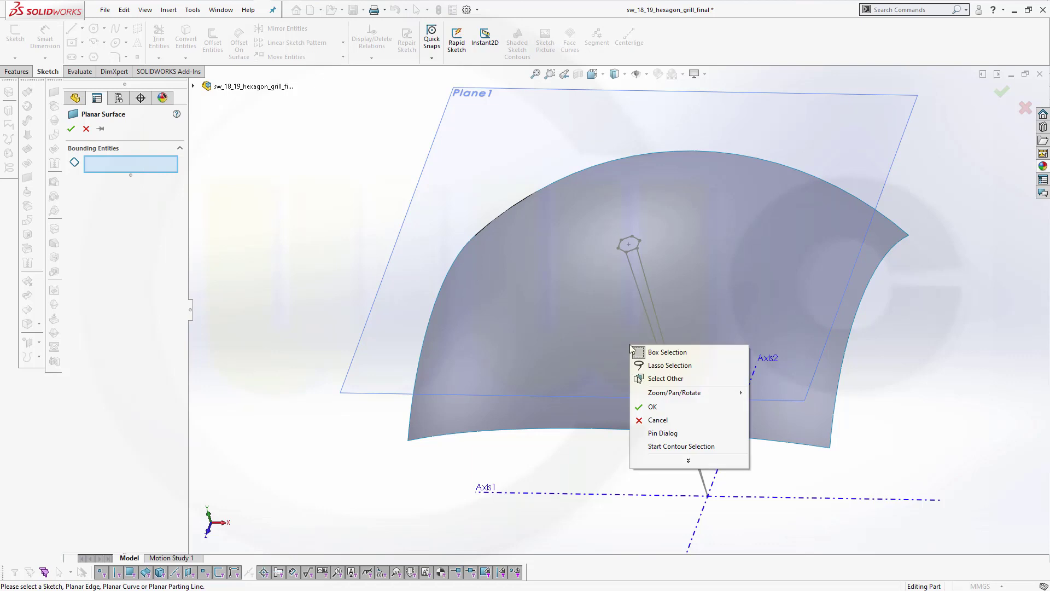
pyautogui.click(681, 446)
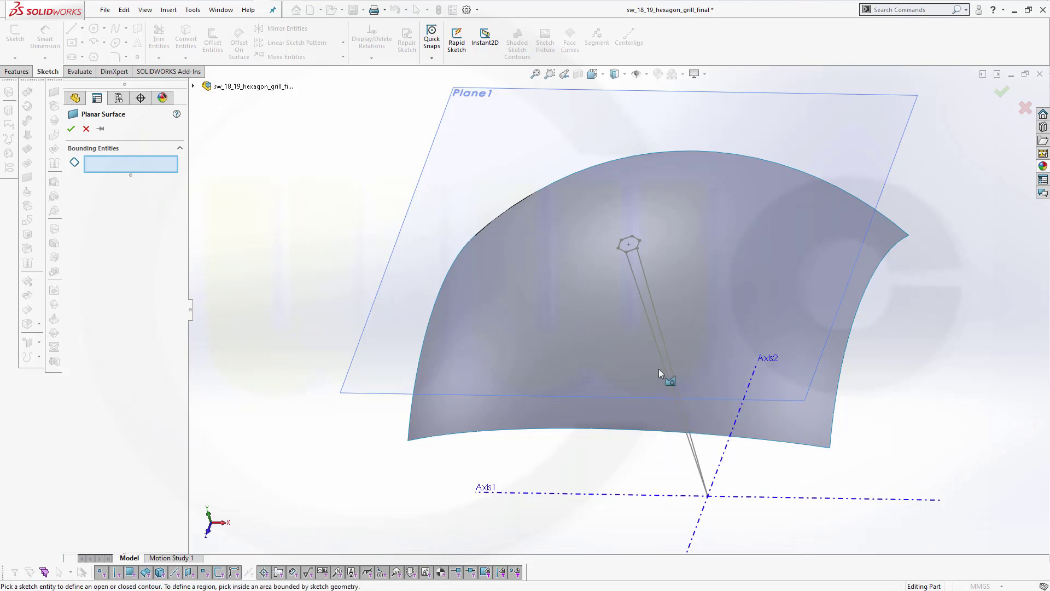
pyautogui.scroll(-3, 694, 481)
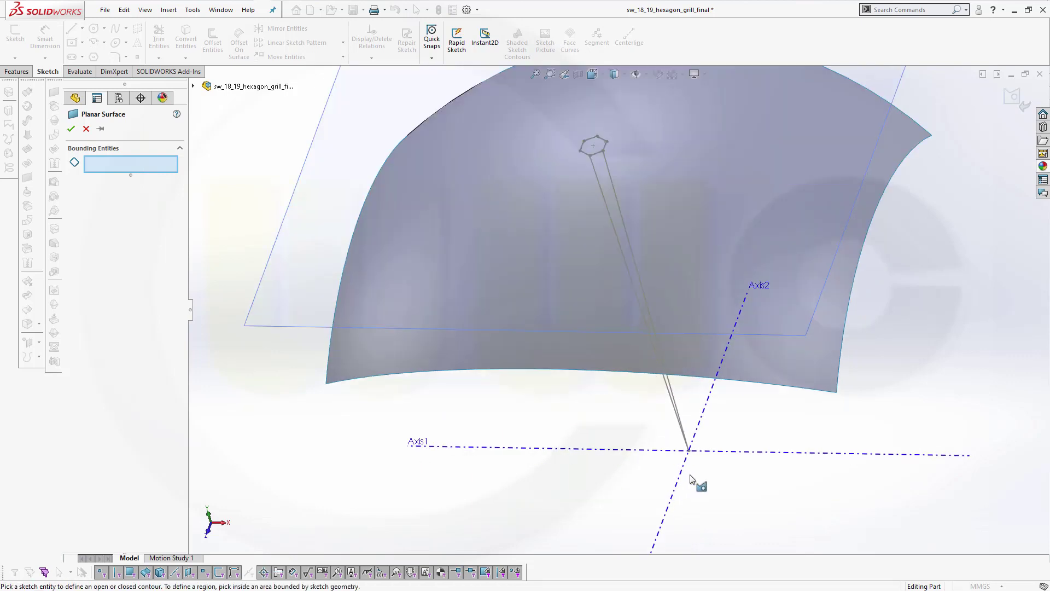
pyautogui.scroll(-3, 673, 404)
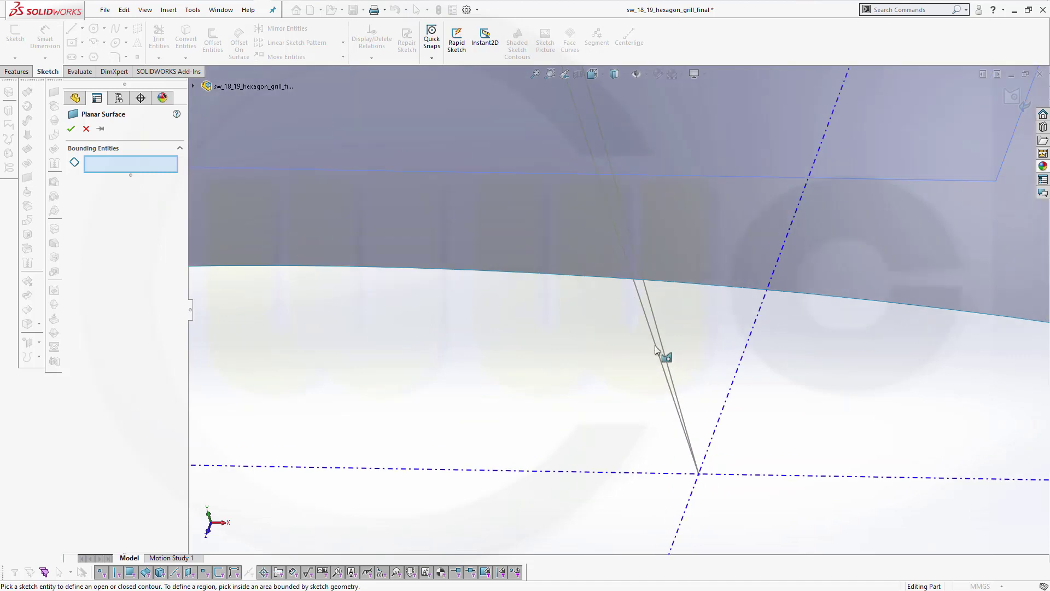
pyautogui.click(655, 346)
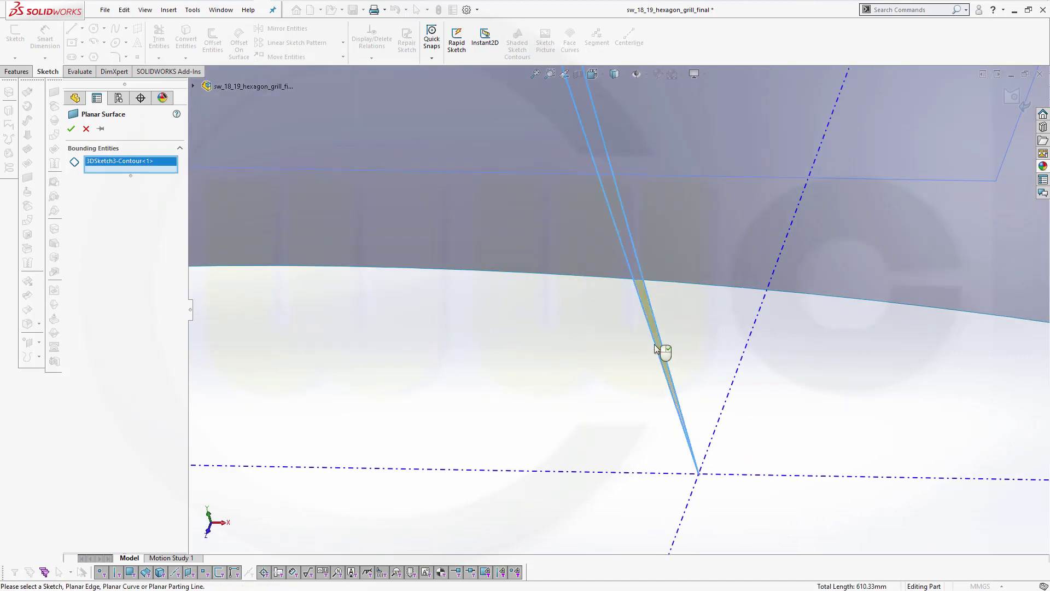
pyautogui.click(71, 128)
# - Inspect the new triangular planar surface between the origin and the hexagon's edge
pyautogui.scroll(2, 418, 284)
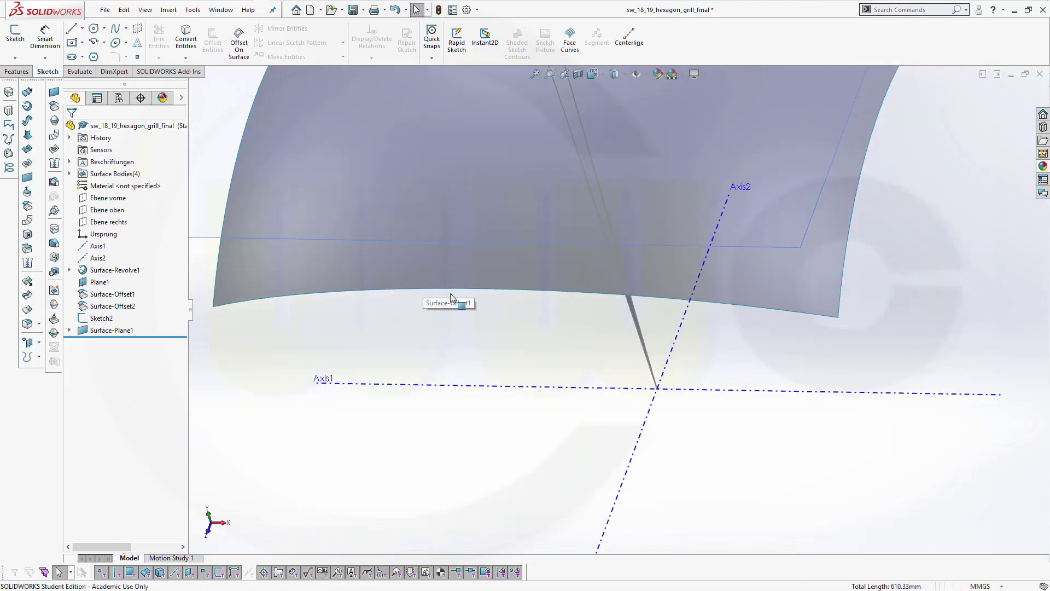
pyautogui.moveTo(417, 284); pyautogui.dragTo(498, 192, button='middle')
pyautogui.scroll(-3, 591, 134)
pyautogui.scroll(-3, 643, 305)
pyautogui.scroll(-6, 618, 254)
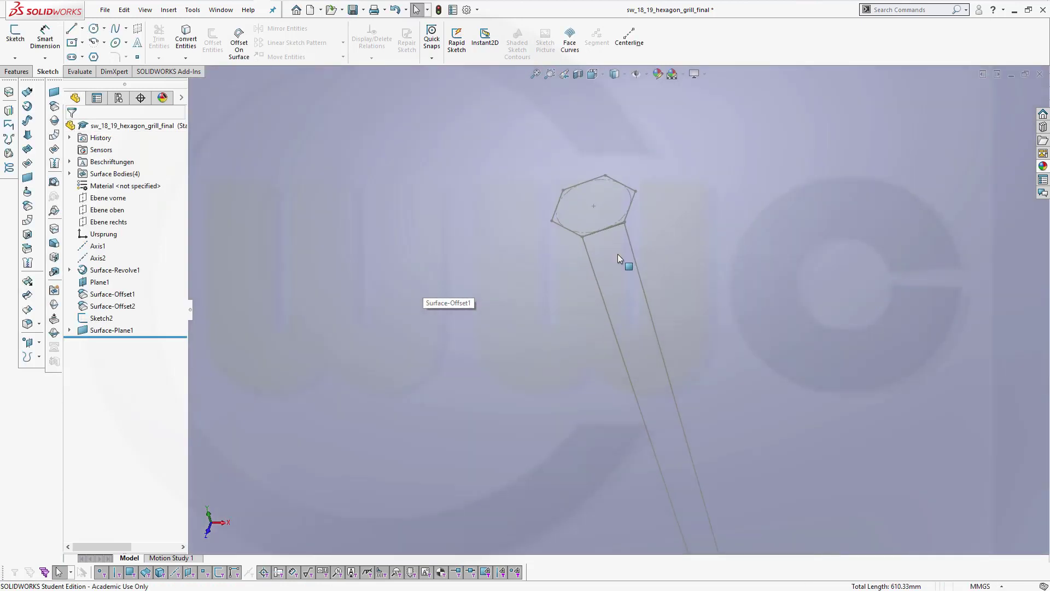
pyautogui.scroll(2, 643, 291)
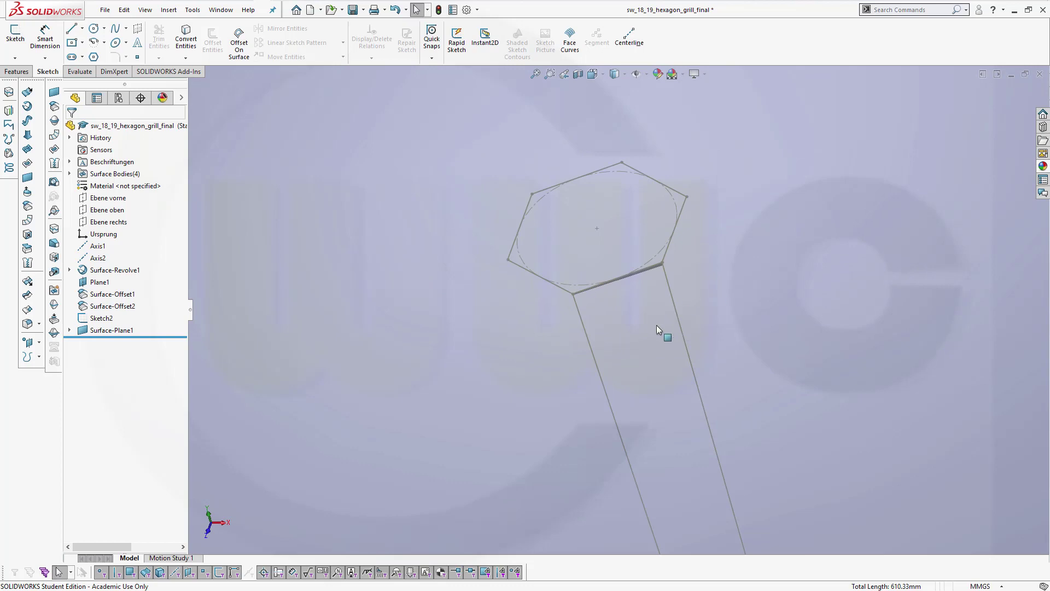
pyautogui.scroll(3, 635, 339)
pyautogui.scroll(6, 618, 317)
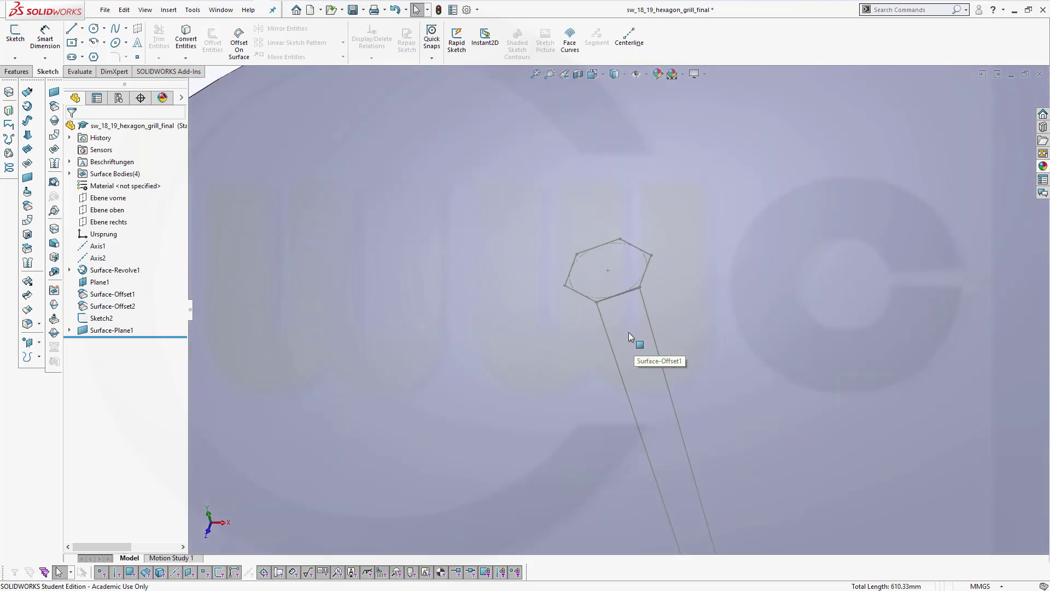
pyautogui.scroll(3, 632, 353)
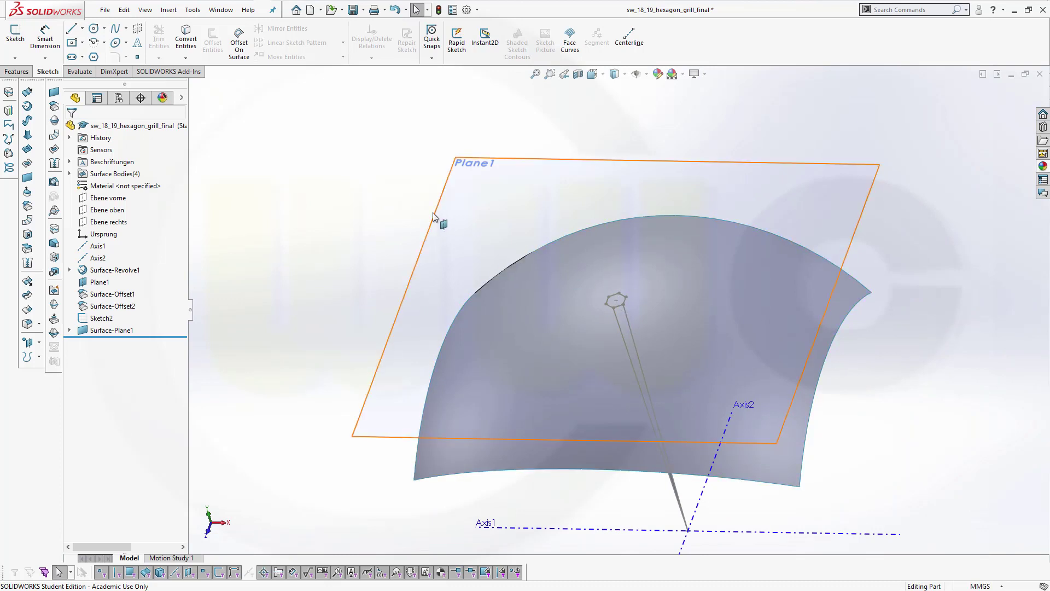
# - Hide the Surface-Offset1 body, keeping the triangular planar surface in view
pyautogui.click(70, 174)
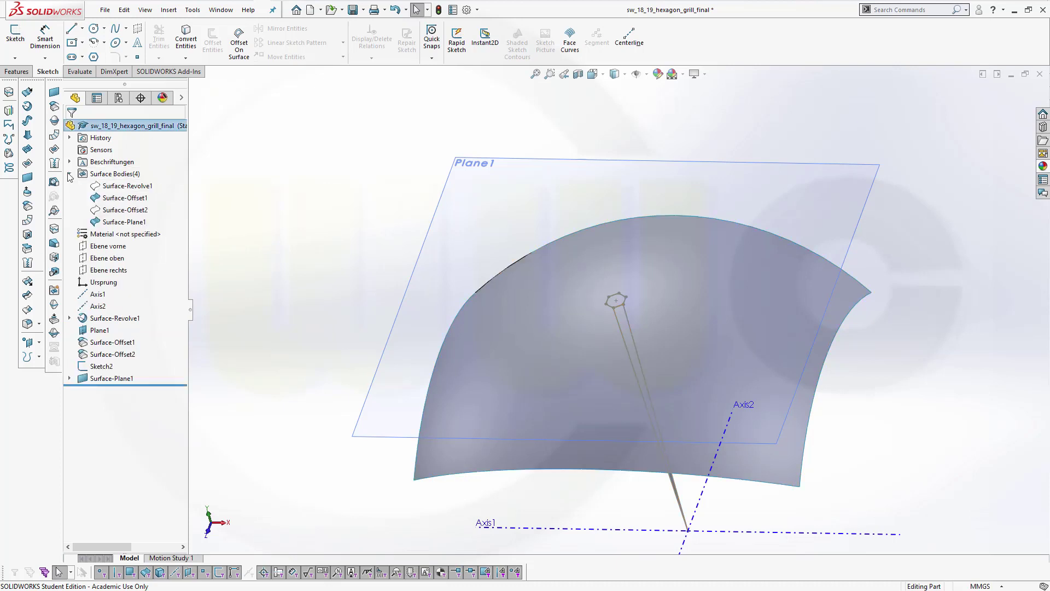
pyautogui.click(140, 199)
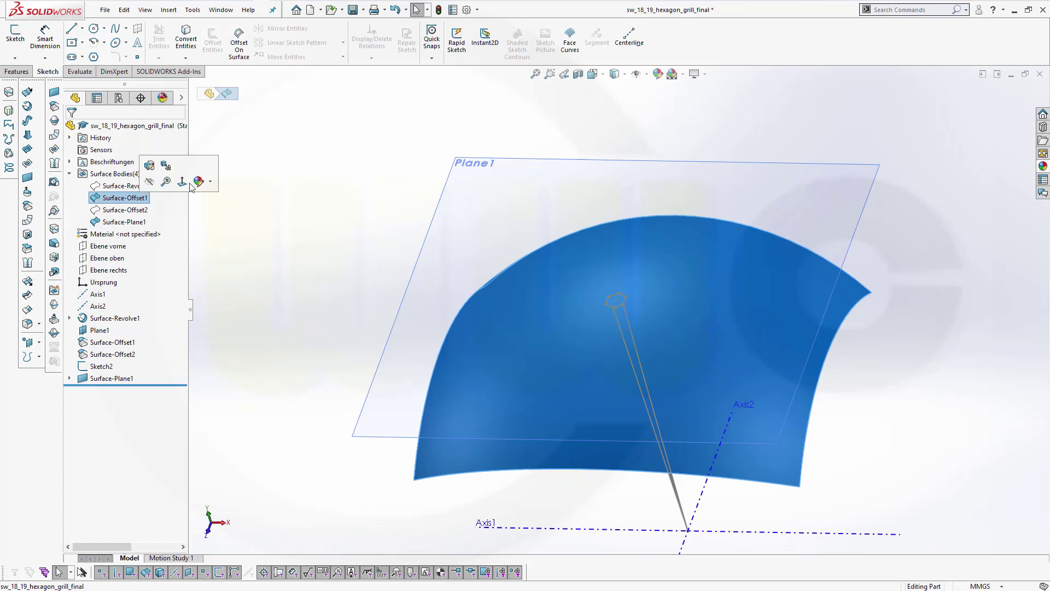
pyautogui.click(319, 211)
pyautogui.press('z')
pyautogui.press('z')
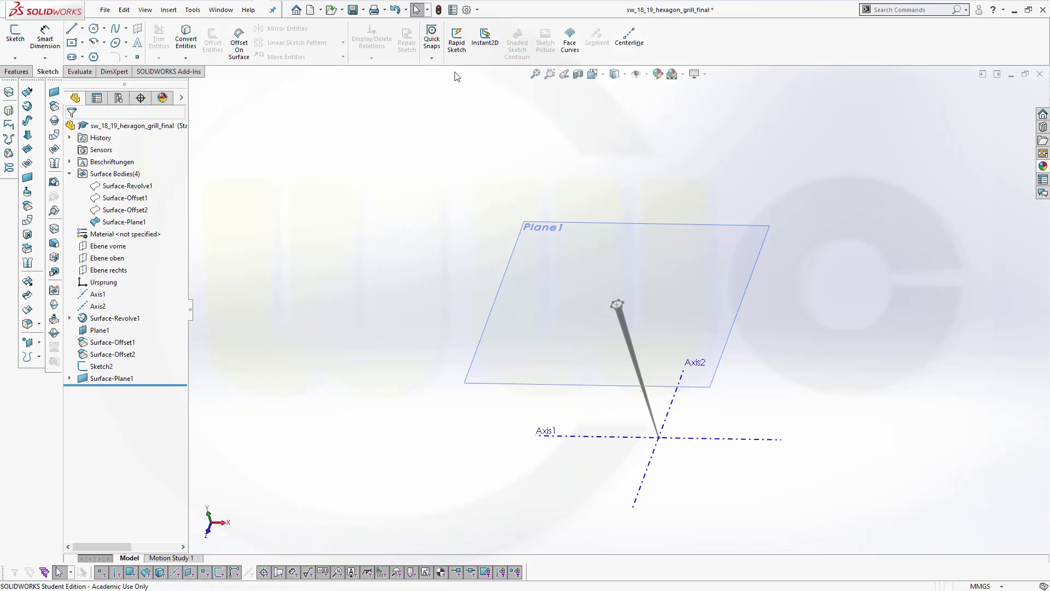
# - Create a reference axis through the intersection of the planes Ebene vorne and Ebene rechts
pyautogui.click(18, 72)
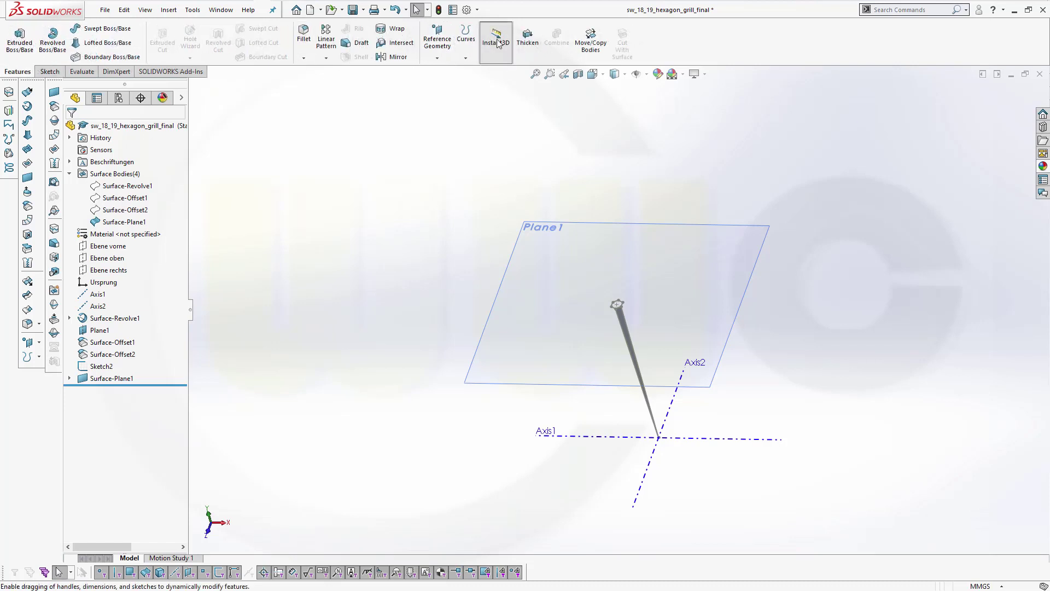
pyautogui.click(438, 60)
pyautogui.click(438, 85)
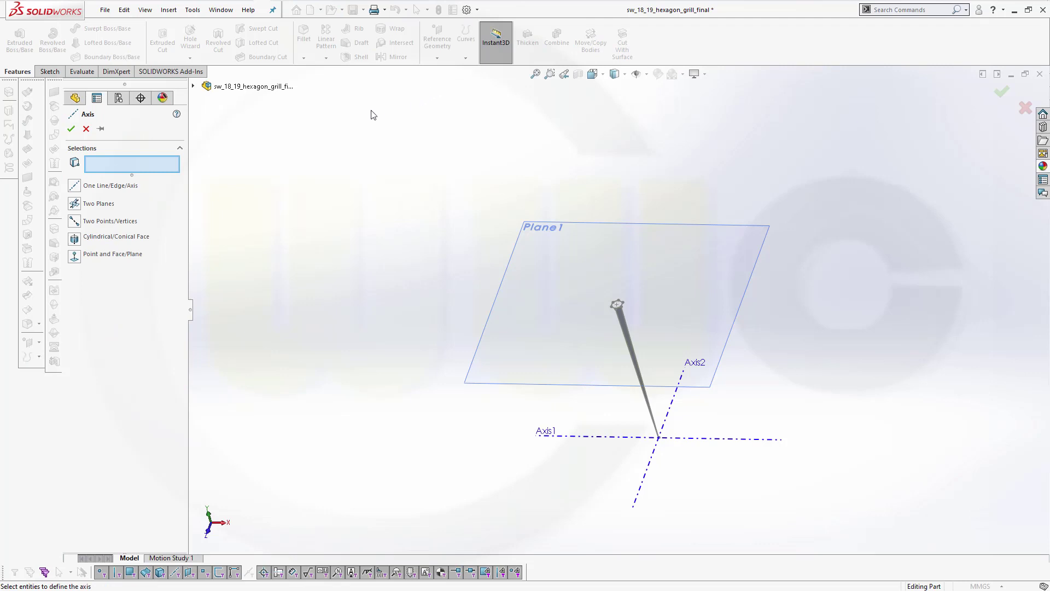
pyautogui.click(75, 204)
pyautogui.click(193, 86)
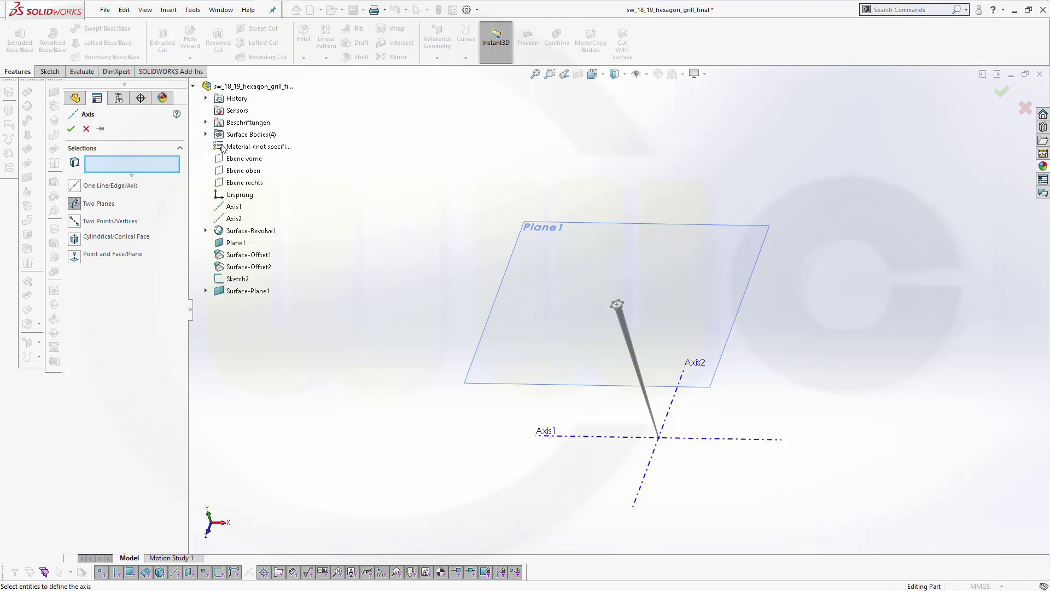
pyautogui.click(243, 163)
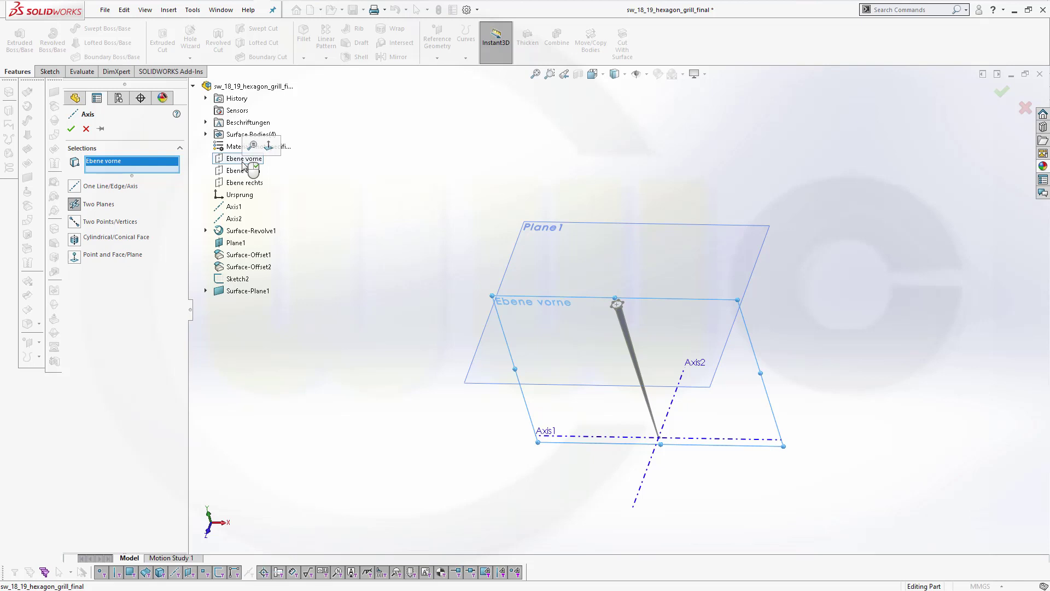
pyautogui.click(239, 185)
pyautogui.click(71, 129)
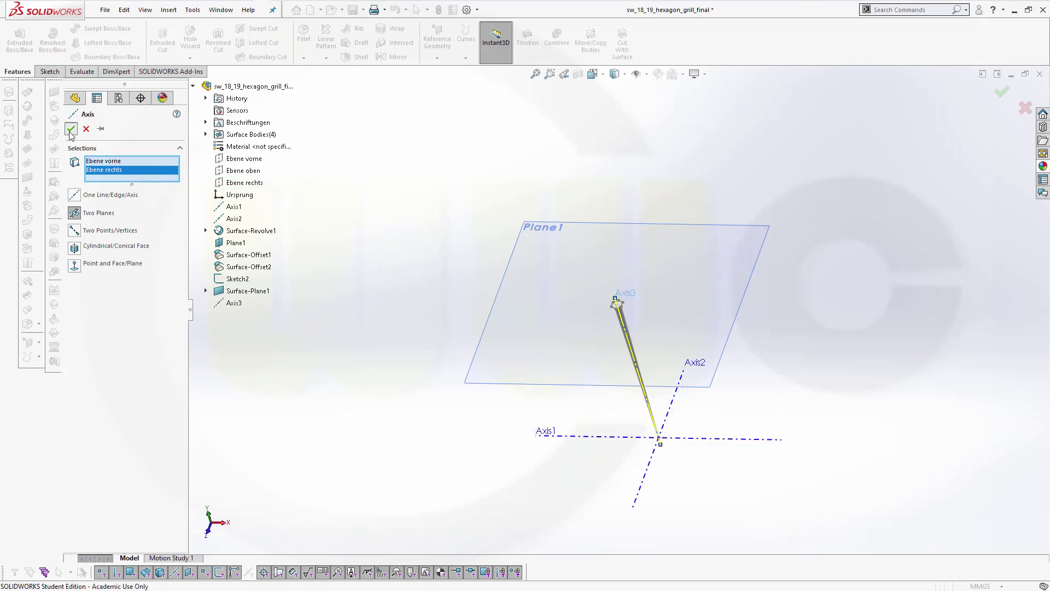
pyautogui.scroll(-5, 588, 380)
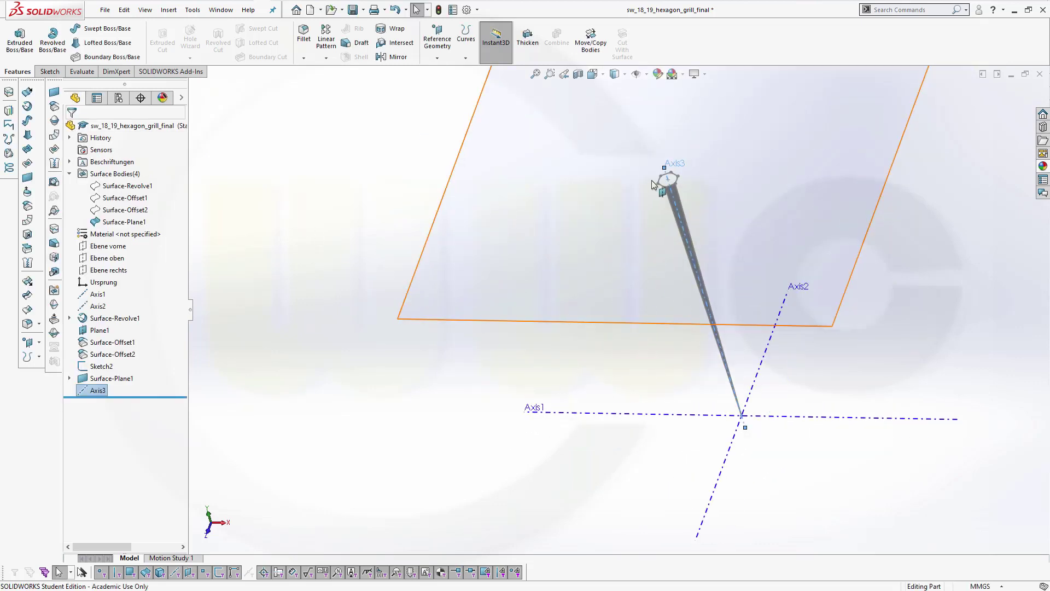
pyautogui.click(324, 145)
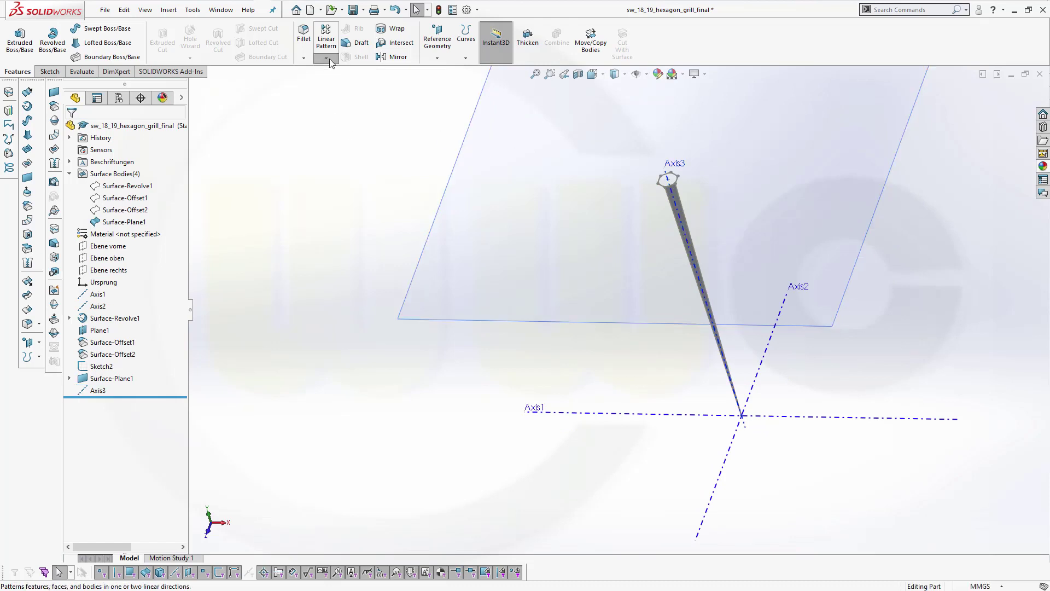
# - Start a circular pattern of bodies and choose the triangular planar surface as the body to pattern
pyautogui.click(327, 58)
pyautogui.click(336, 85)
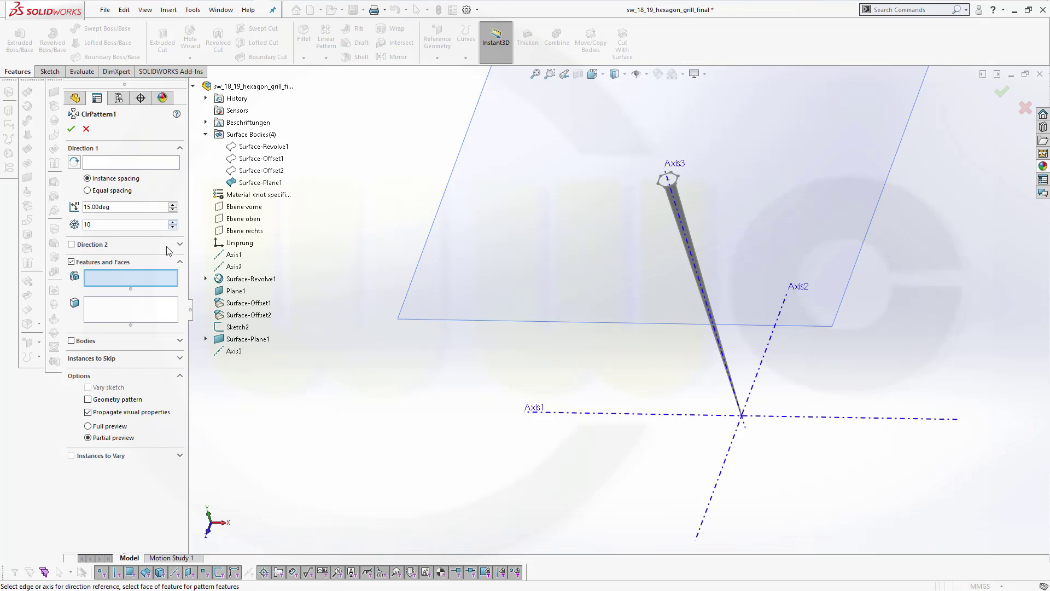
pyautogui.click(72, 342)
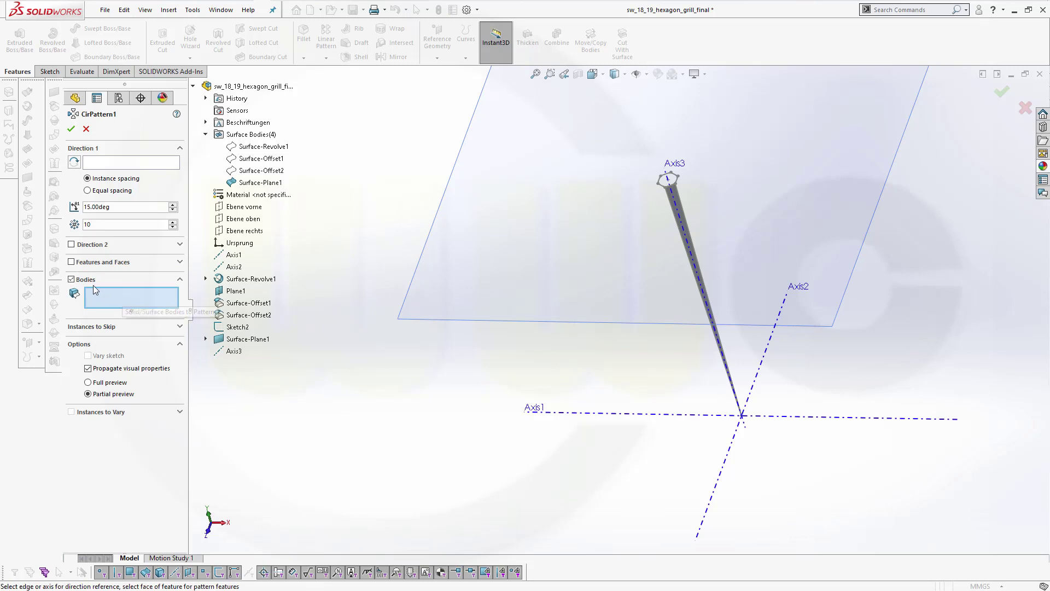
pyautogui.click(73, 262)
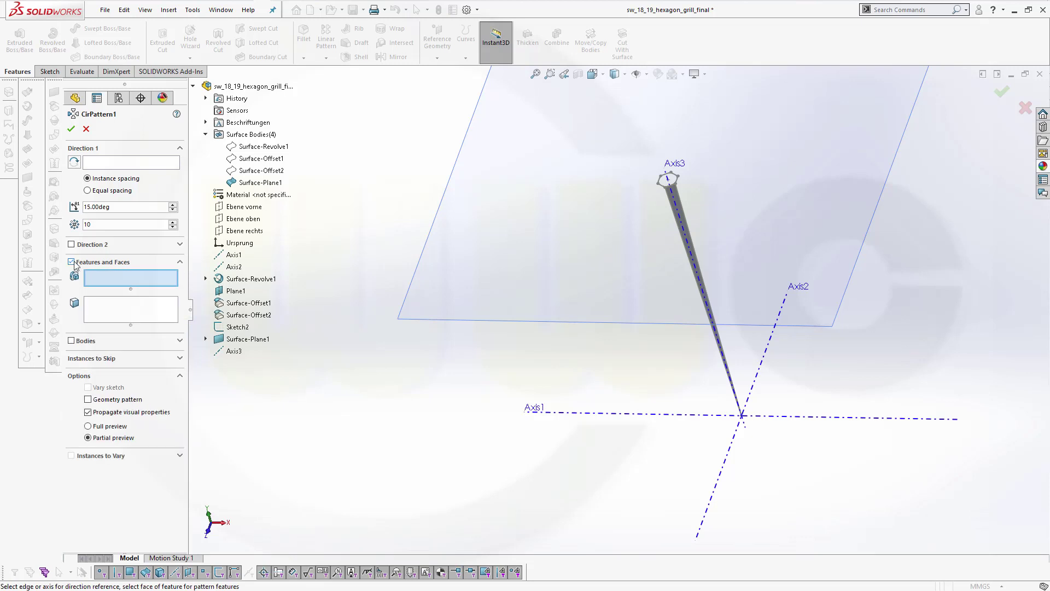
pyautogui.click(108, 307)
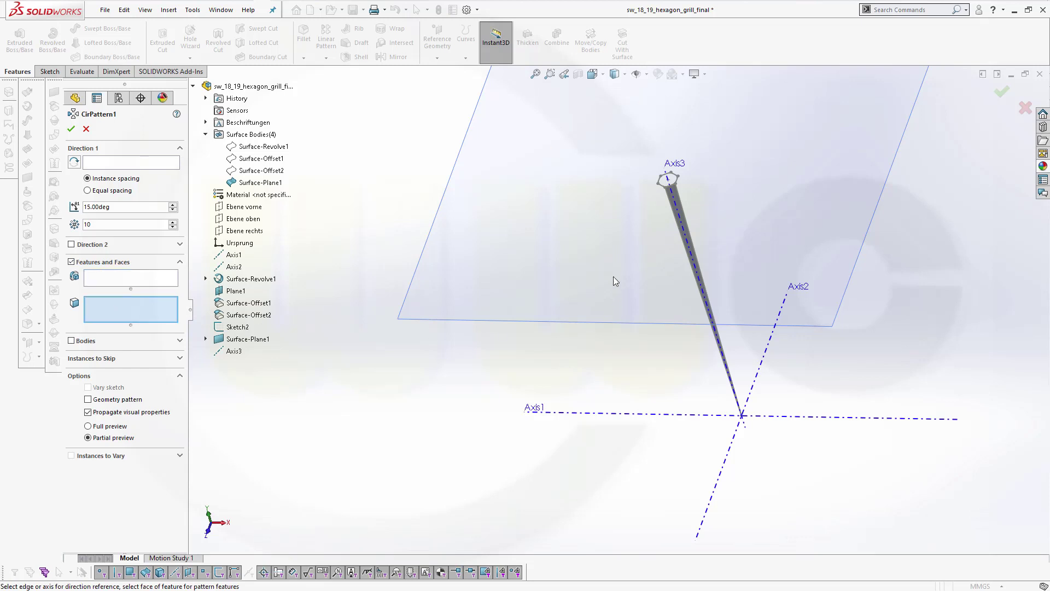
pyautogui.scroll(-3, 687, 219)
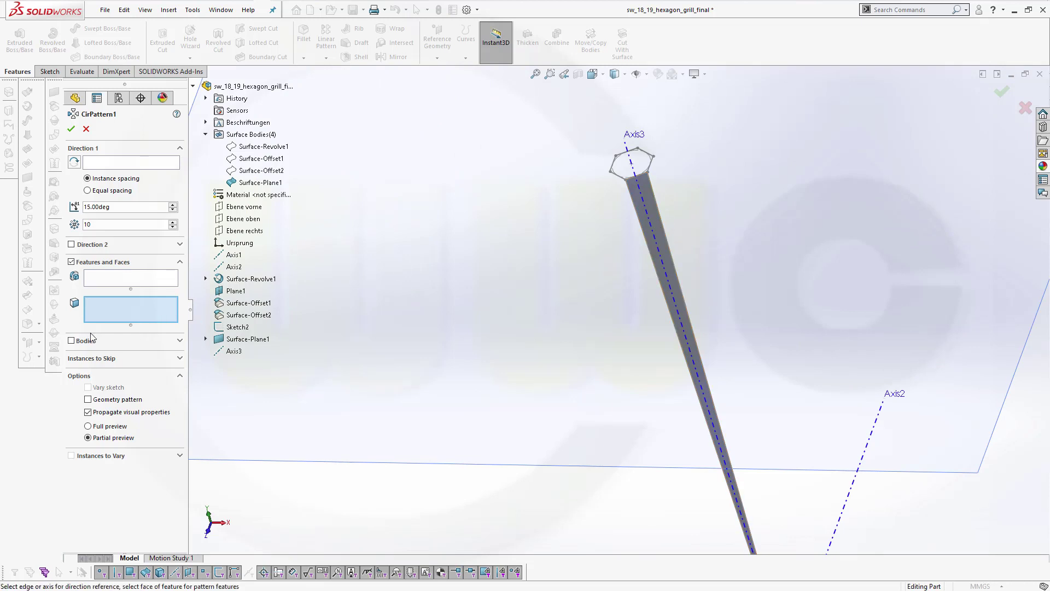
pyautogui.click(71, 341)
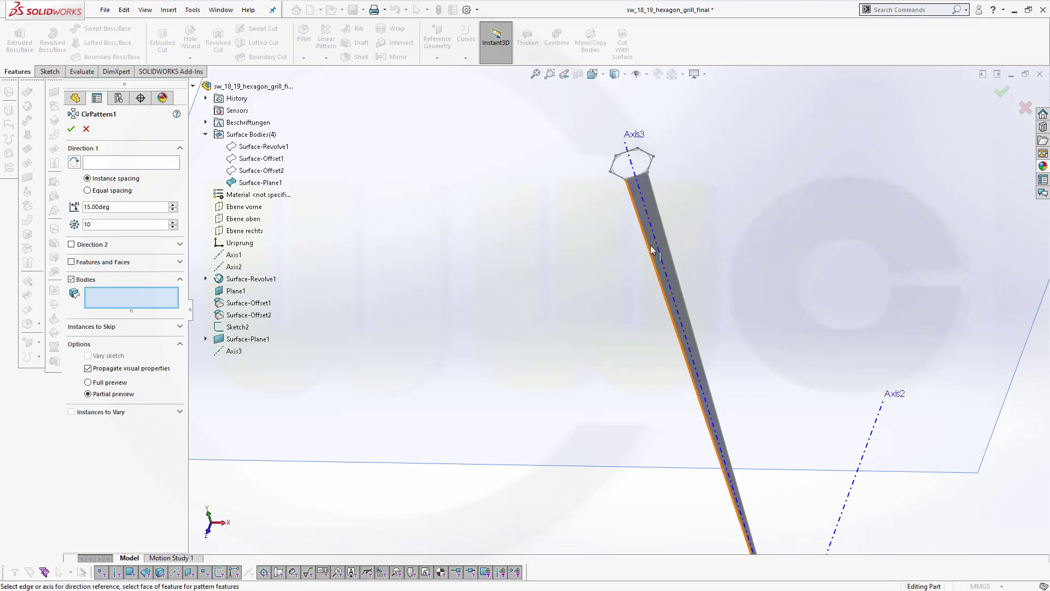
pyautogui.click(682, 300)
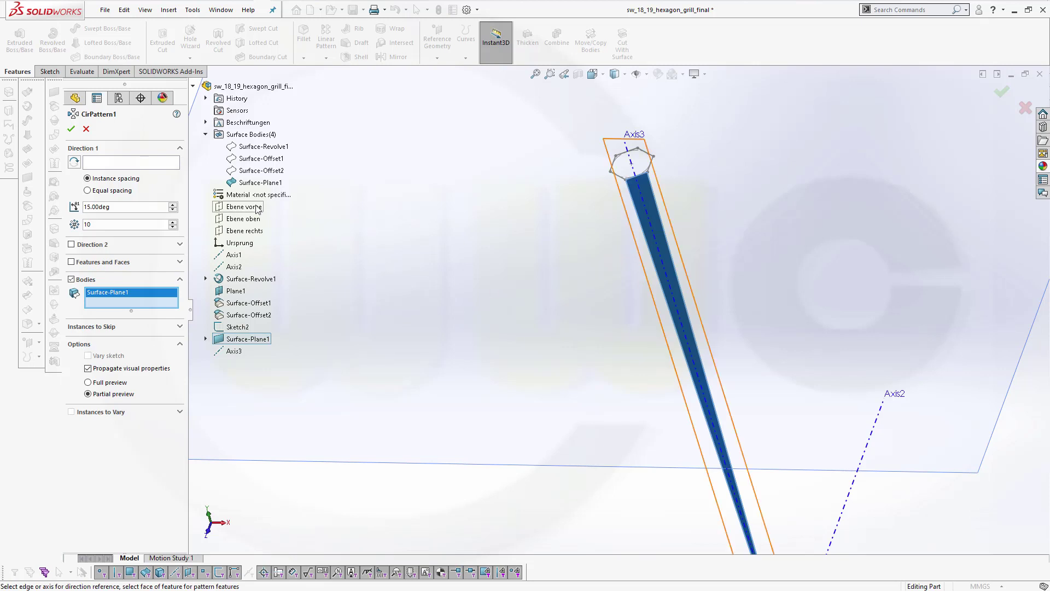
# - Pattern the triangular surface around Axis3 with 6 equally spaced instances over 360 degrees
pyautogui.click(101, 164)
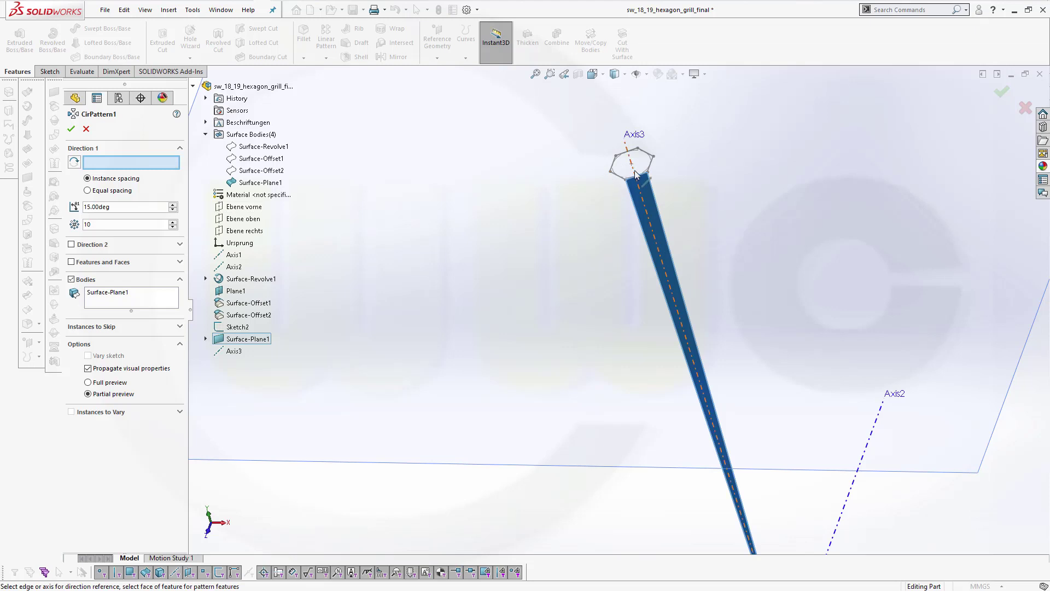
pyautogui.click(629, 137)
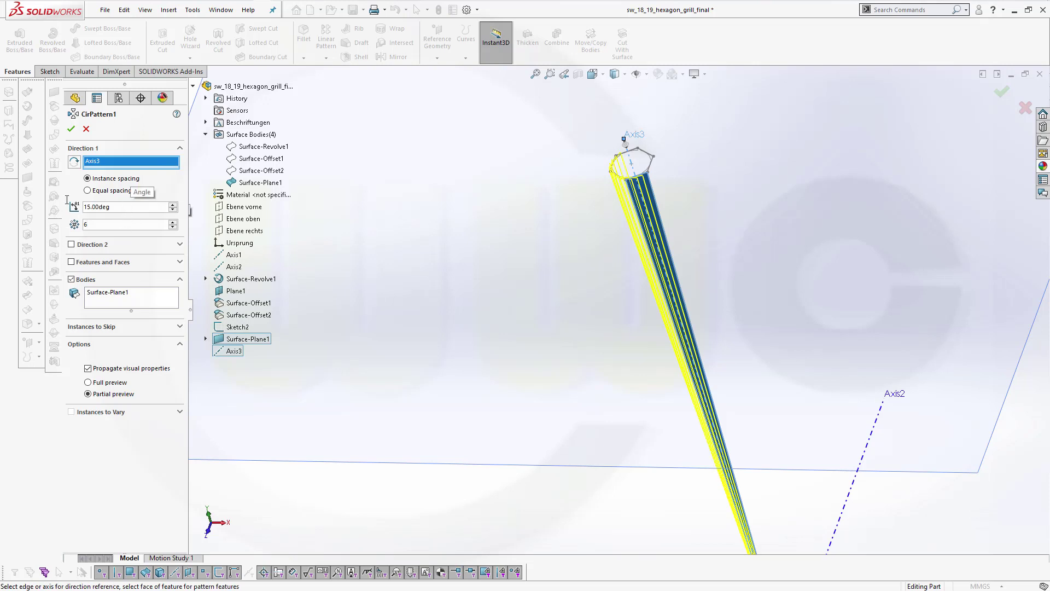
pyautogui.write('360')
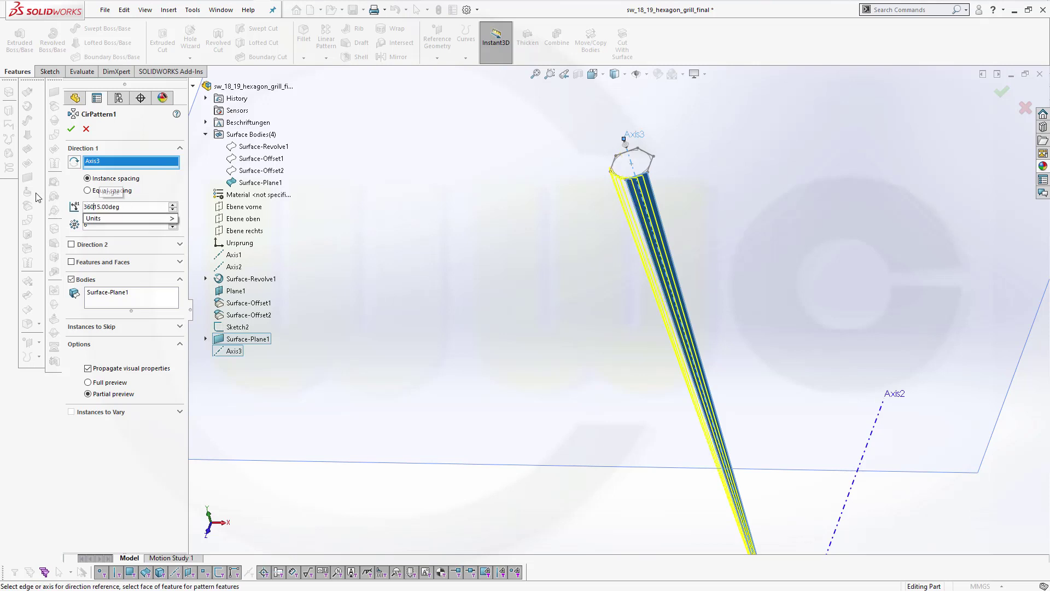
pyautogui.click(89, 192)
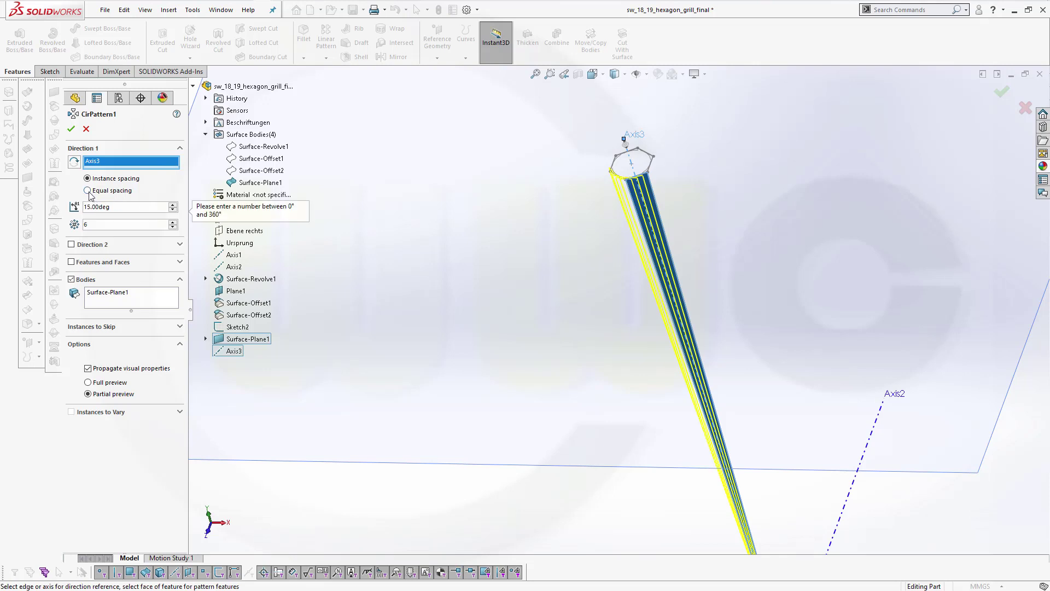
pyautogui.click(89, 193)
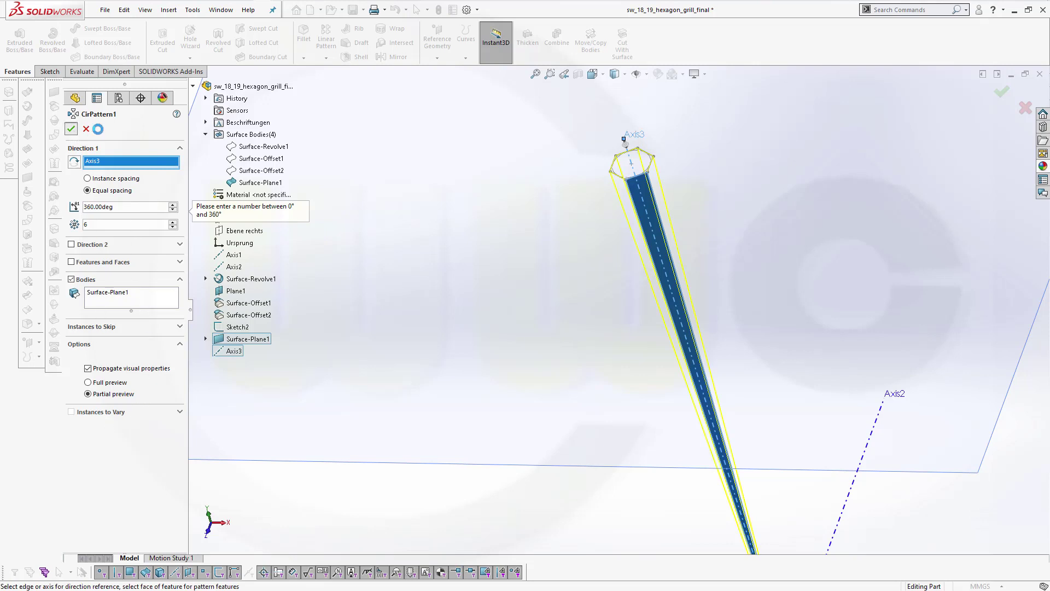
pyautogui.click(70, 129)
# - Knit the original triangular surface and its five patterned copies into one hexagonal cone surface
pyautogui.moveTo(526, 320); pyautogui.dragTo(589, 227, button='middle')
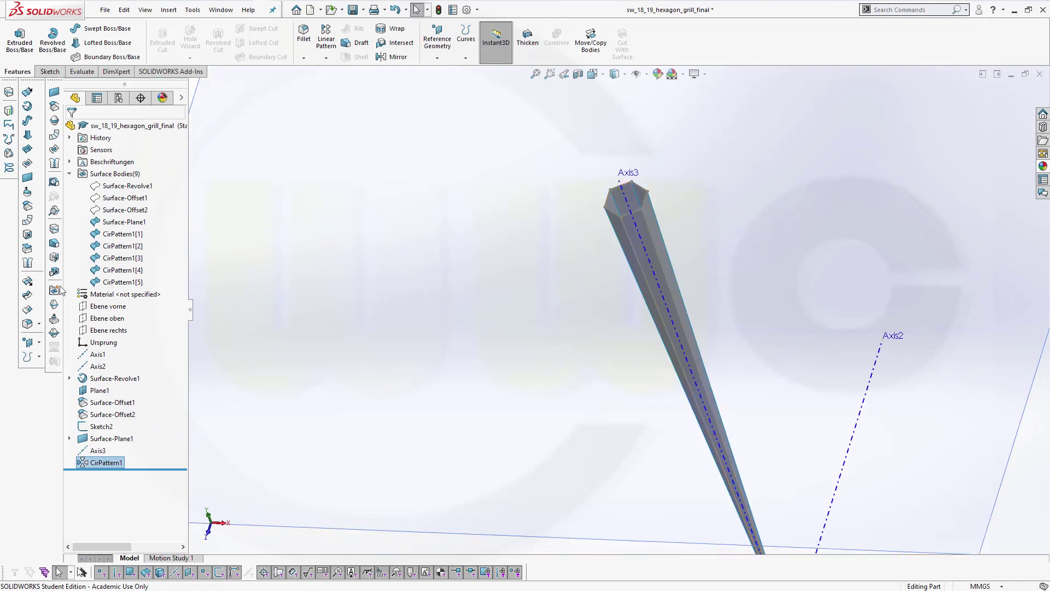
pyautogui.click(28, 265)
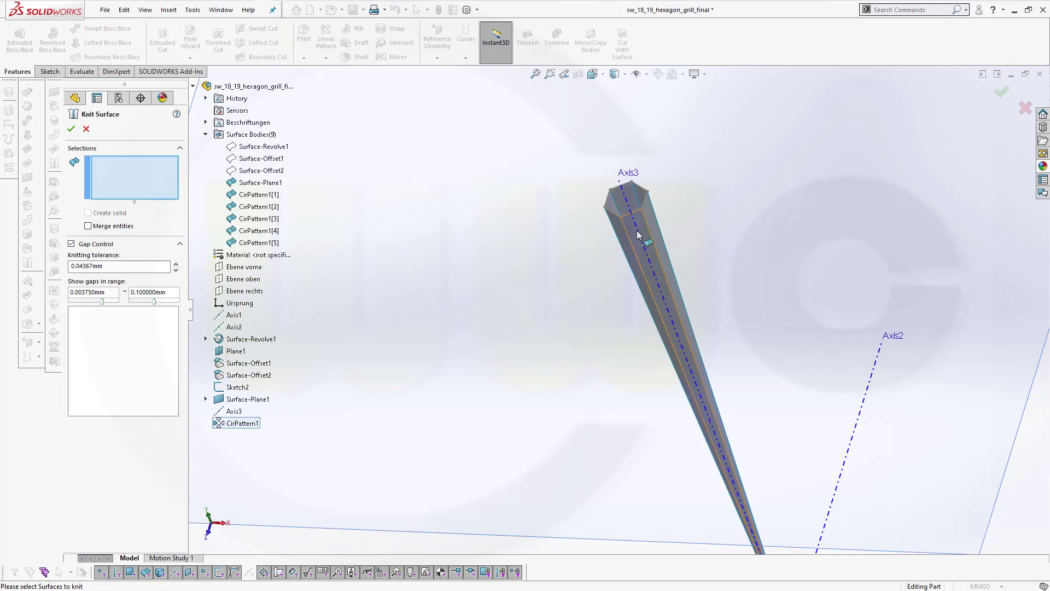
pyautogui.click(625, 245)
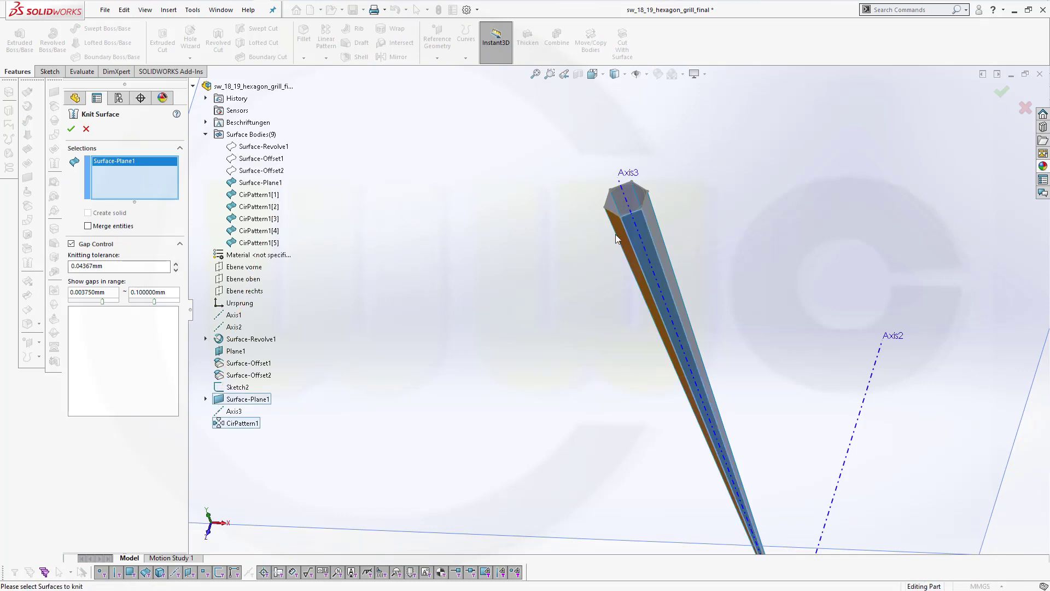
pyautogui.click(619, 235)
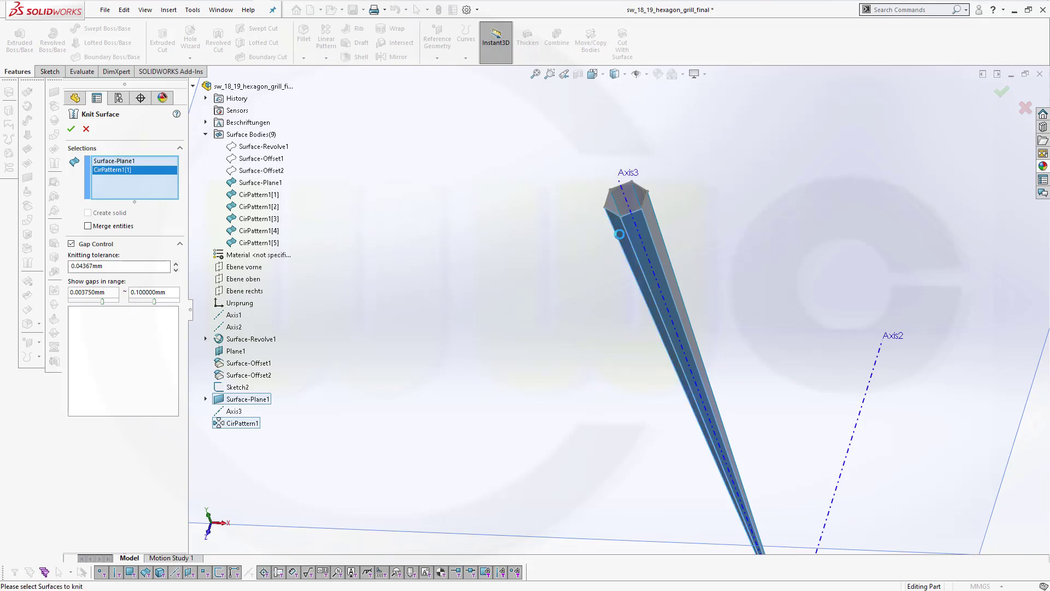
pyautogui.click(622, 198)
pyautogui.click(630, 200)
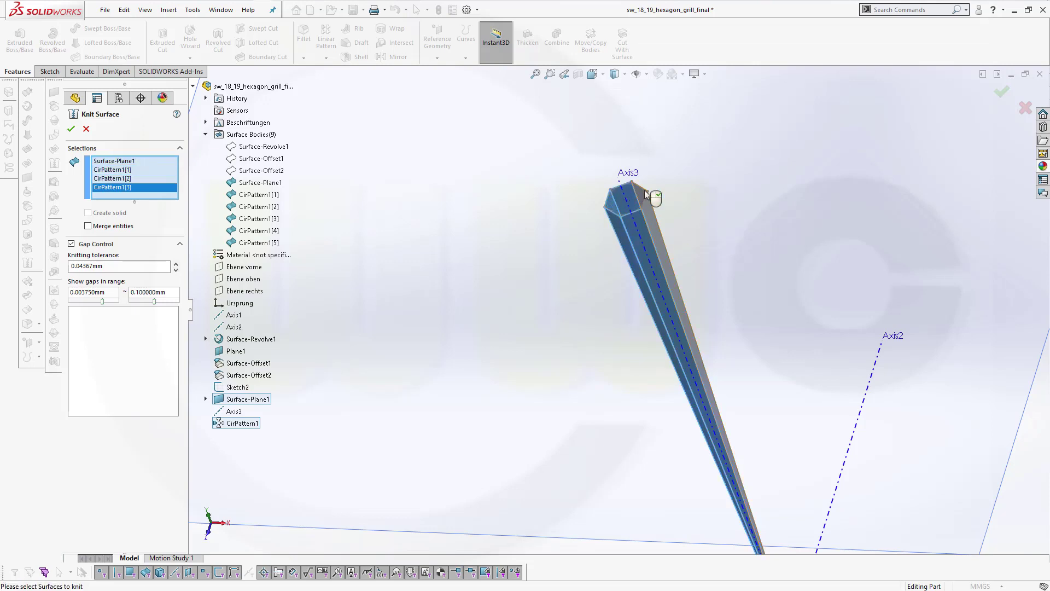
pyautogui.click(642, 195)
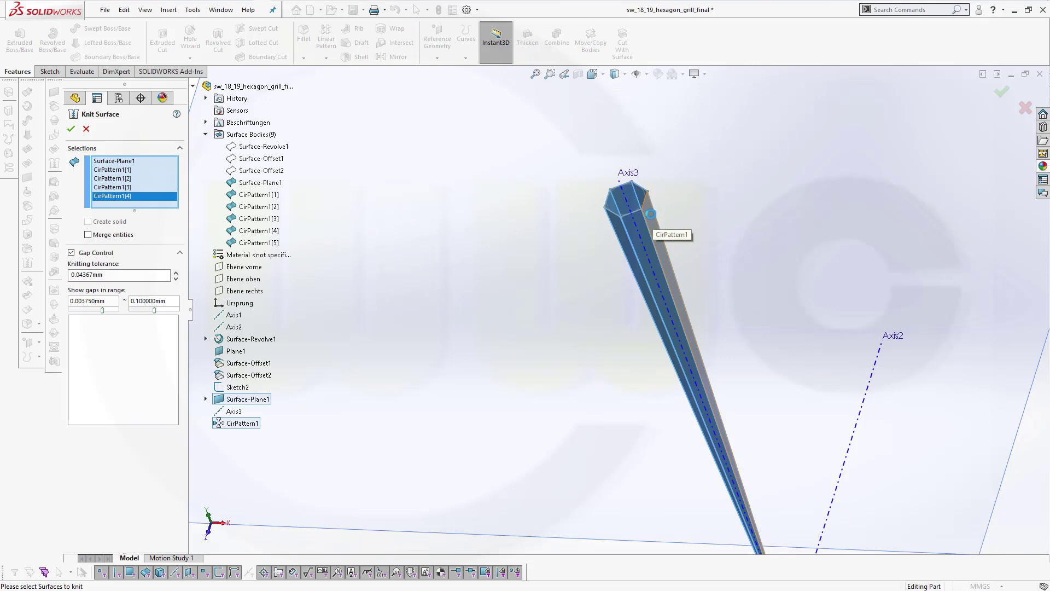
pyautogui.click(622, 212)
pyautogui.click(70, 129)
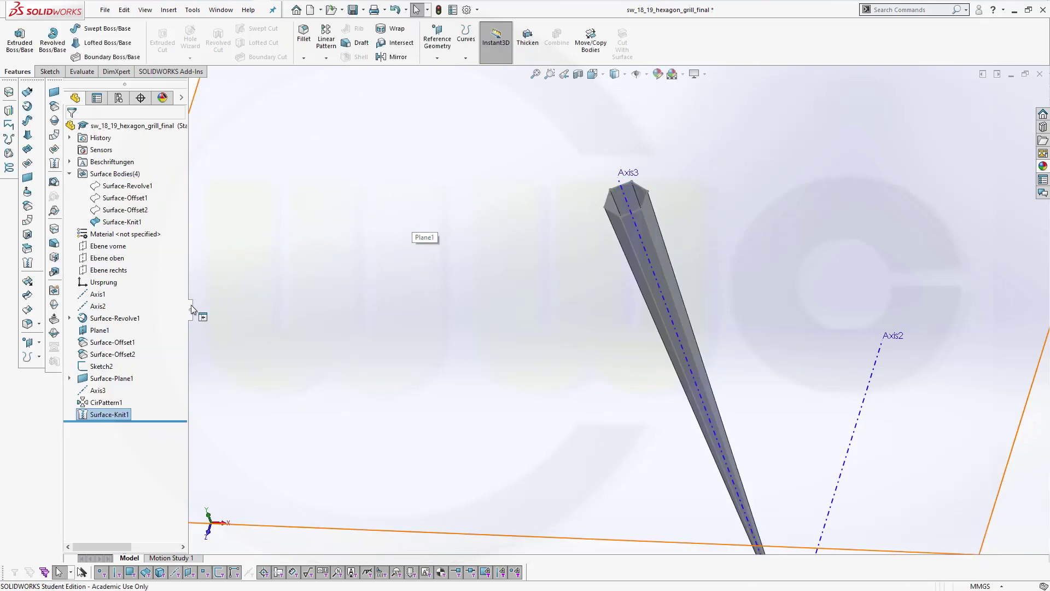
# - Show the Surface-Offset1 body again and fit the whole model in view
pyautogui.click(139, 198)
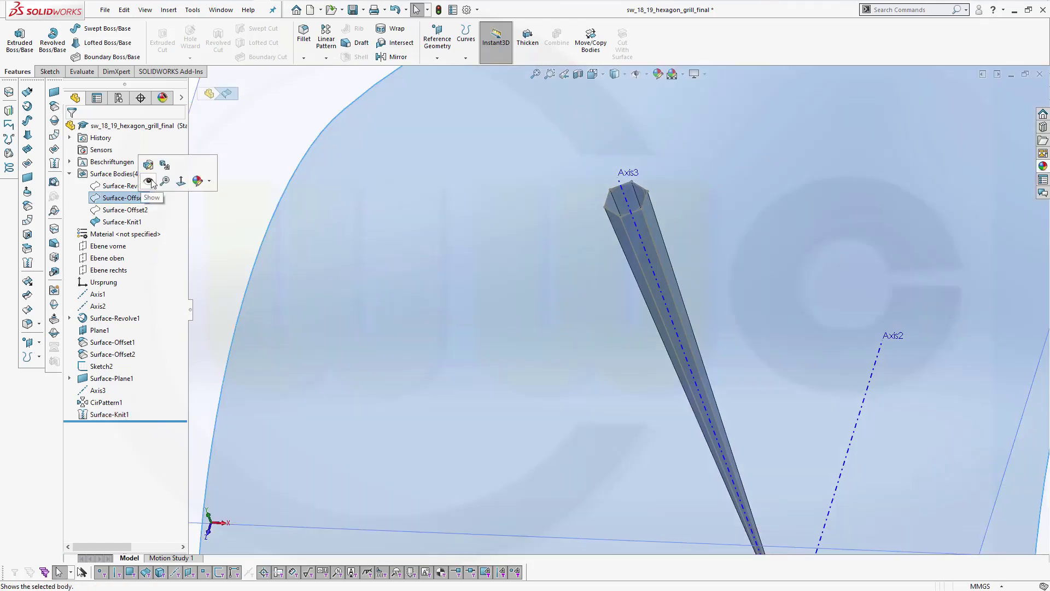
pyautogui.click(149, 180)
pyautogui.press('f')
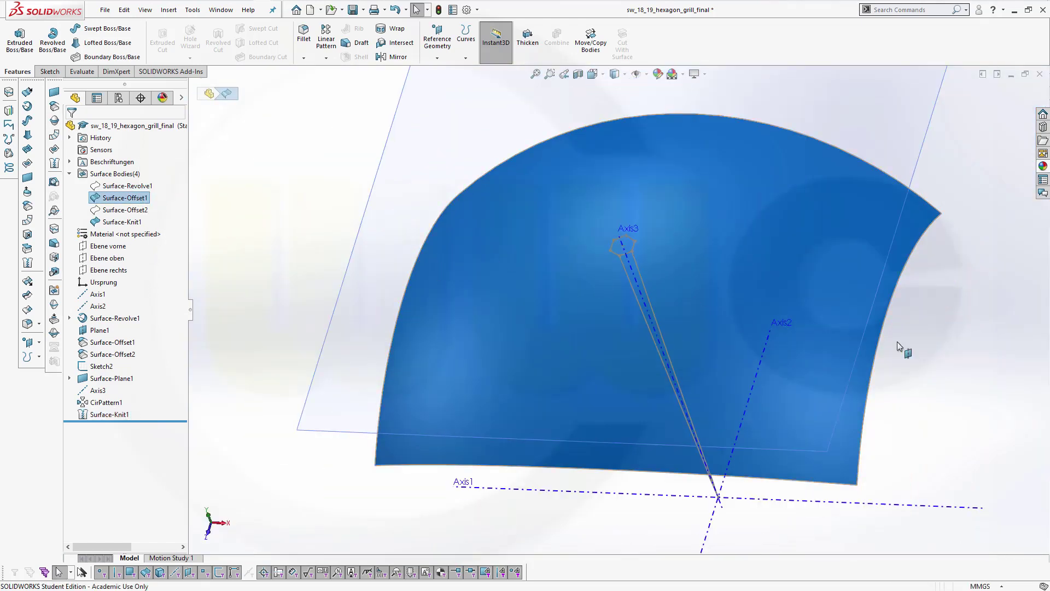
pyautogui.click(1005, 367)
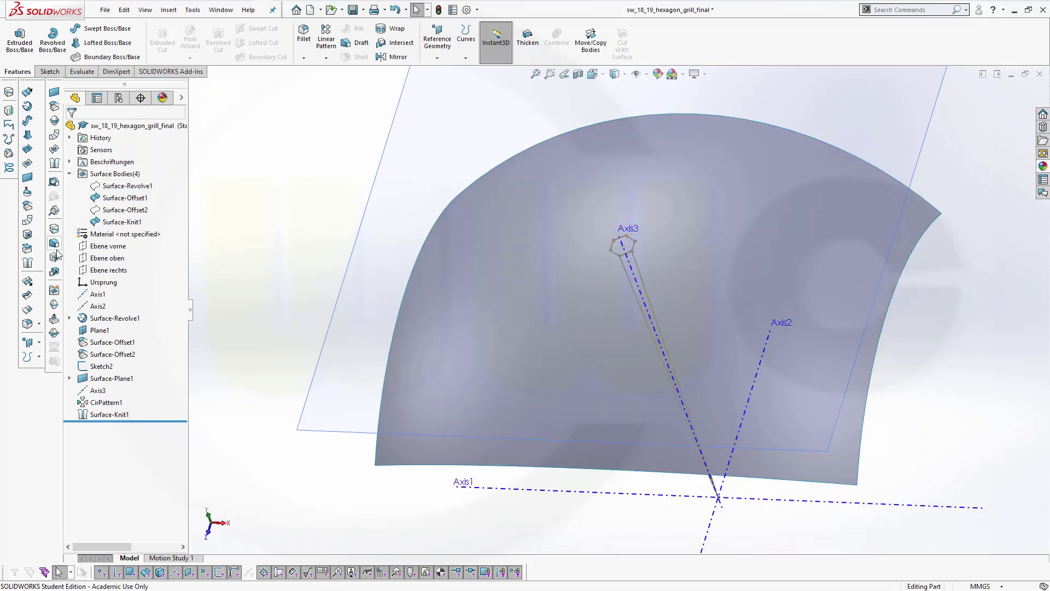
# - Trim Surface-Offset1 with the knitted cone, removing the area outside the hexagon, and hide the knitted cone body
pyautogui.click(27, 297)
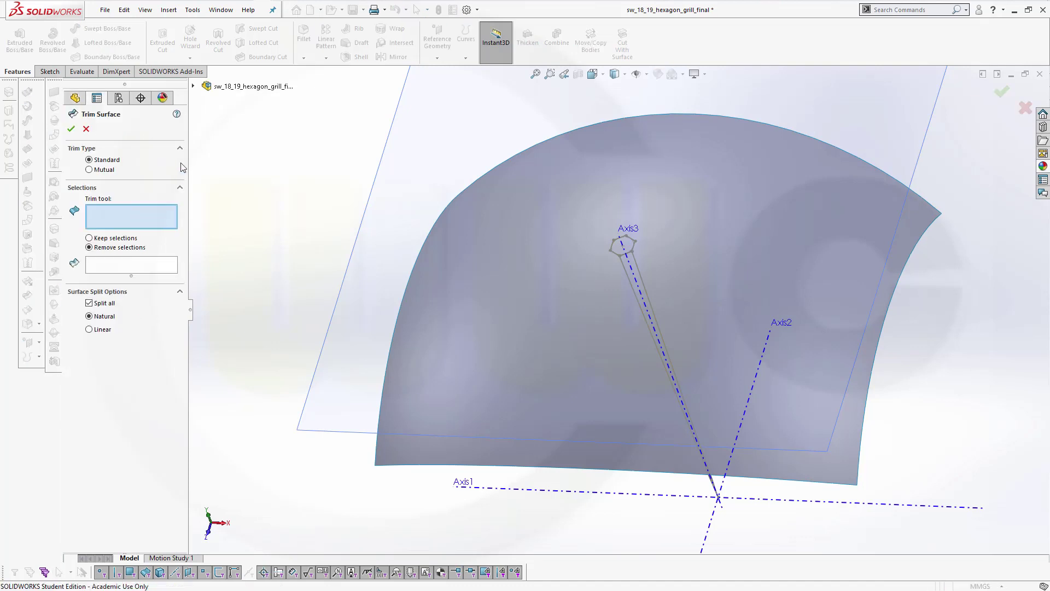
pyautogui.click(194, 87)
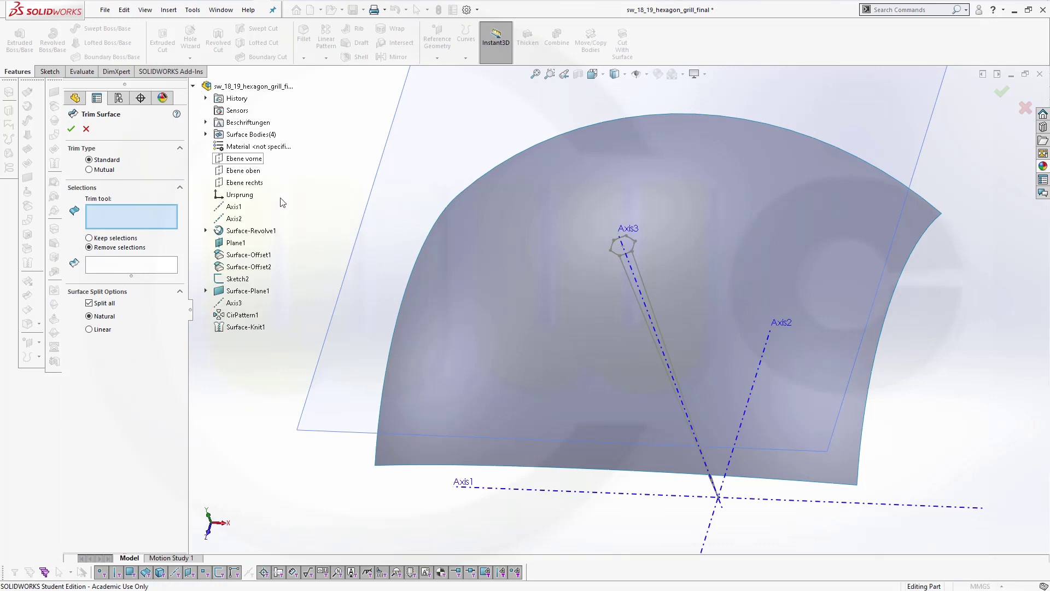
pyautogui.click(244, 327)
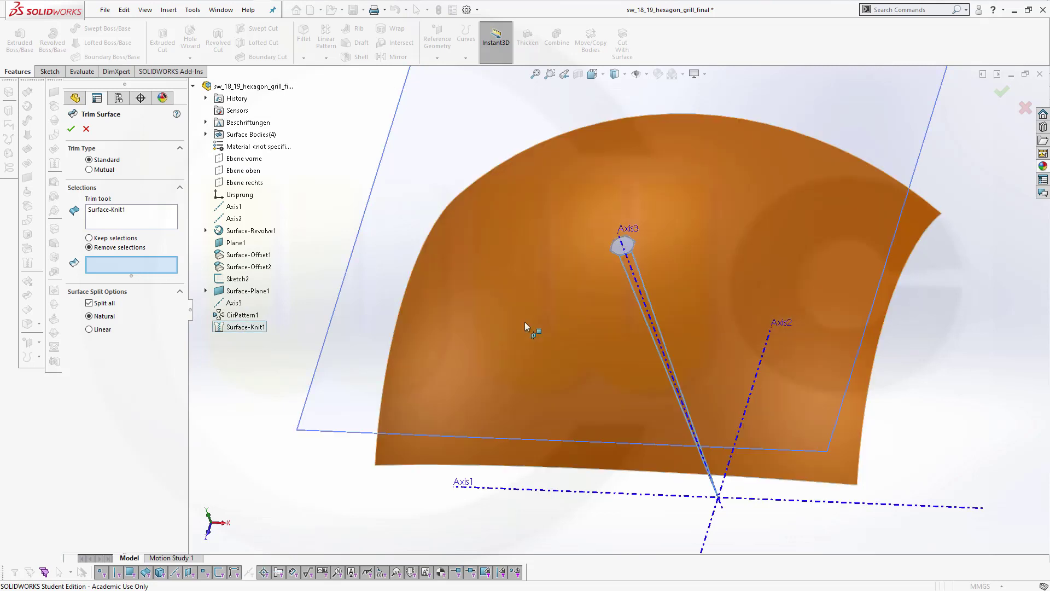
pyautogui.click(525, 322)
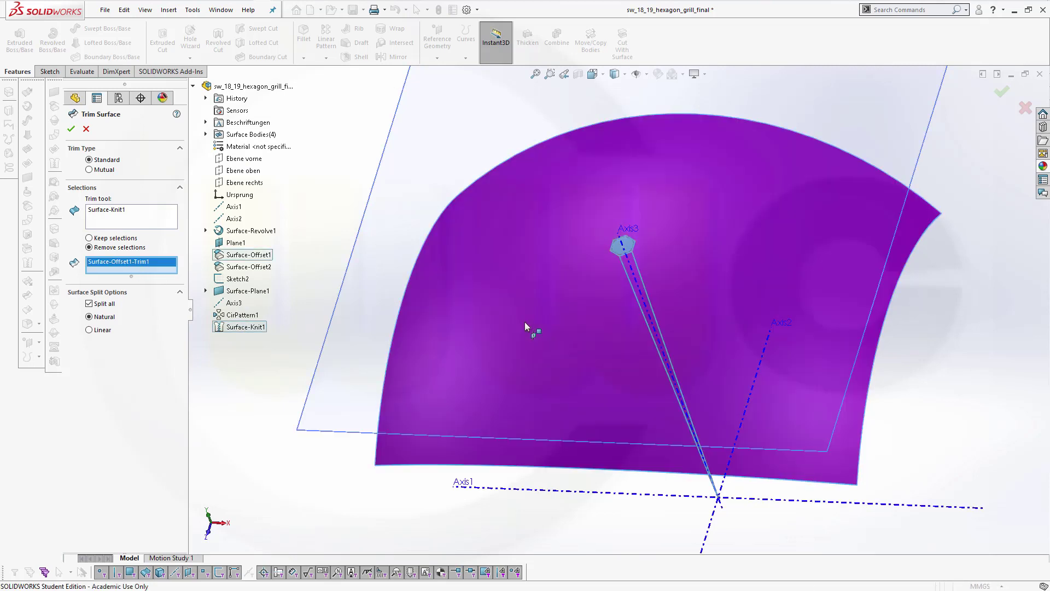
pyautogui.click(71, 129)
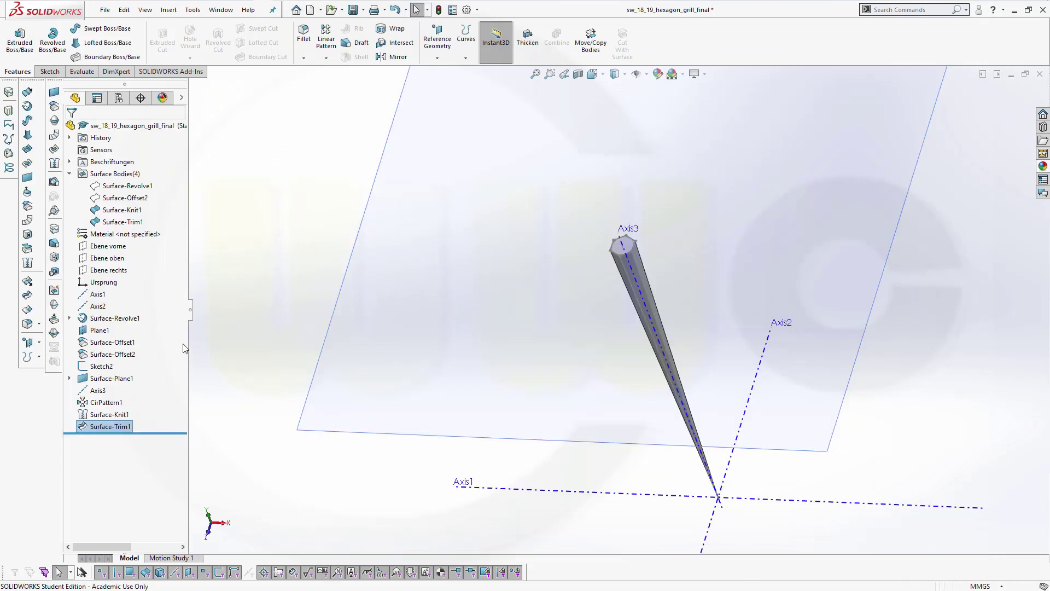
pyautogui.click(141, 211)
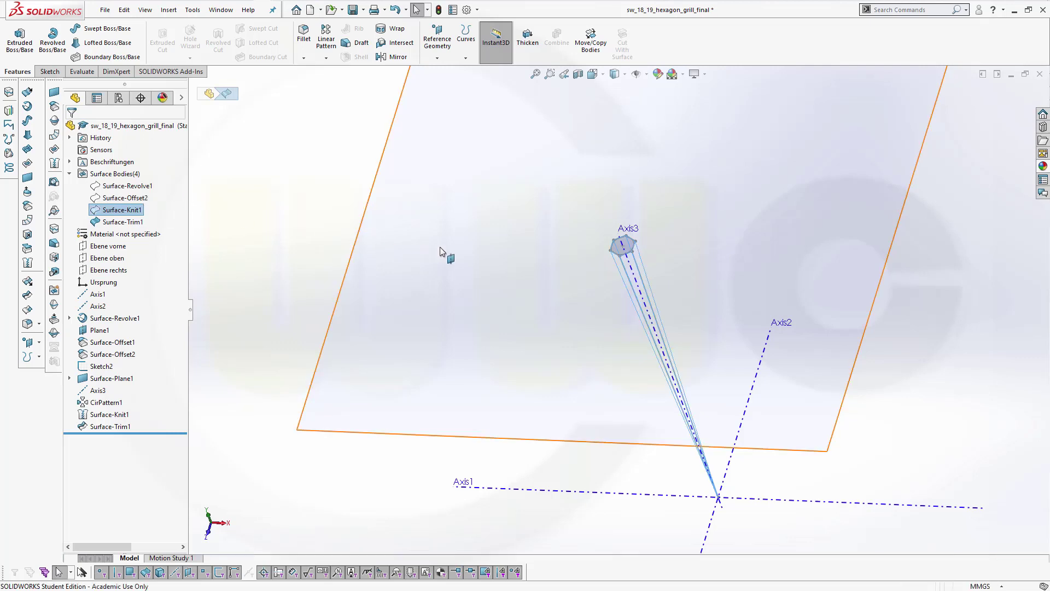
# - Inspect the trimmed hexagonal surface and the lines running to the origin from the front and the side
pyautogui.click(276, 216)
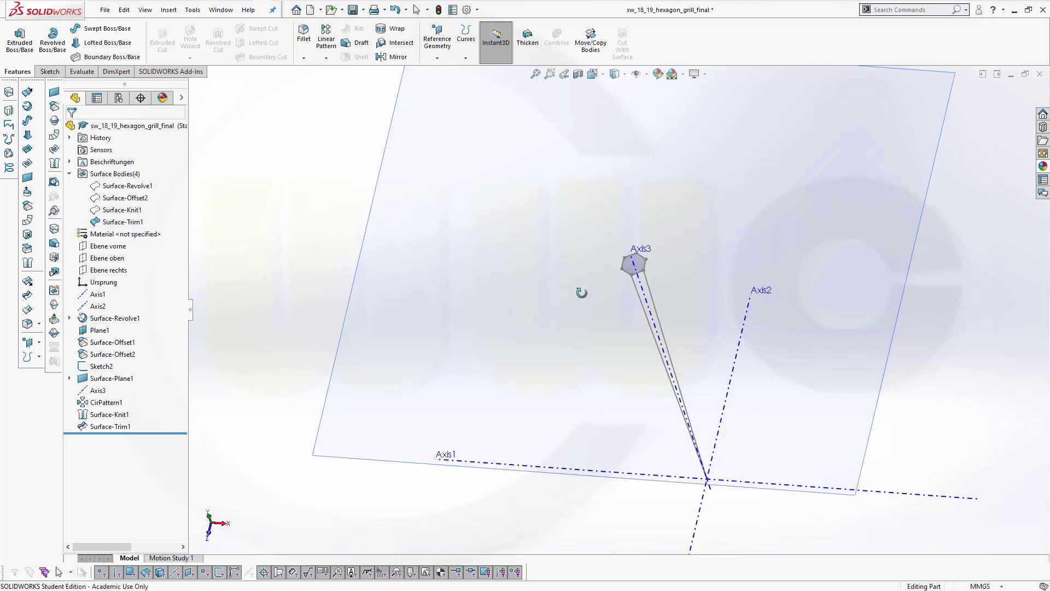
pyautogui.scroll(3, 700, 320)
pyautogui.scroll(-4, 700, 320)
pyautogui.scroll(-5, 501, 278)
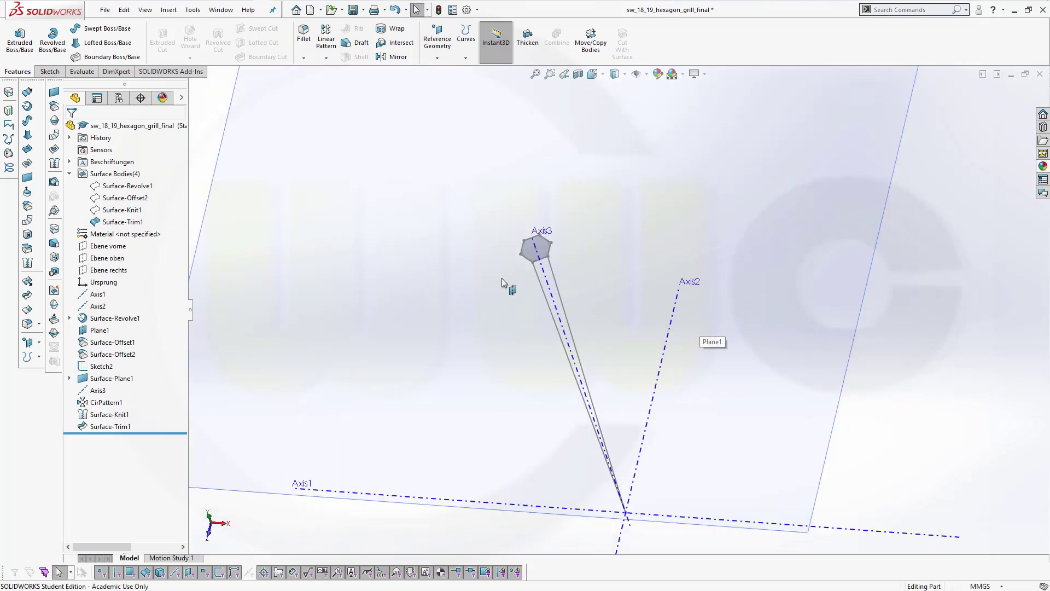
pyautogui.moveTo(491, 245); pyautogui.dragTo(447, 138, button='middle')
pyautogui.scroll(-5, 433, 140)
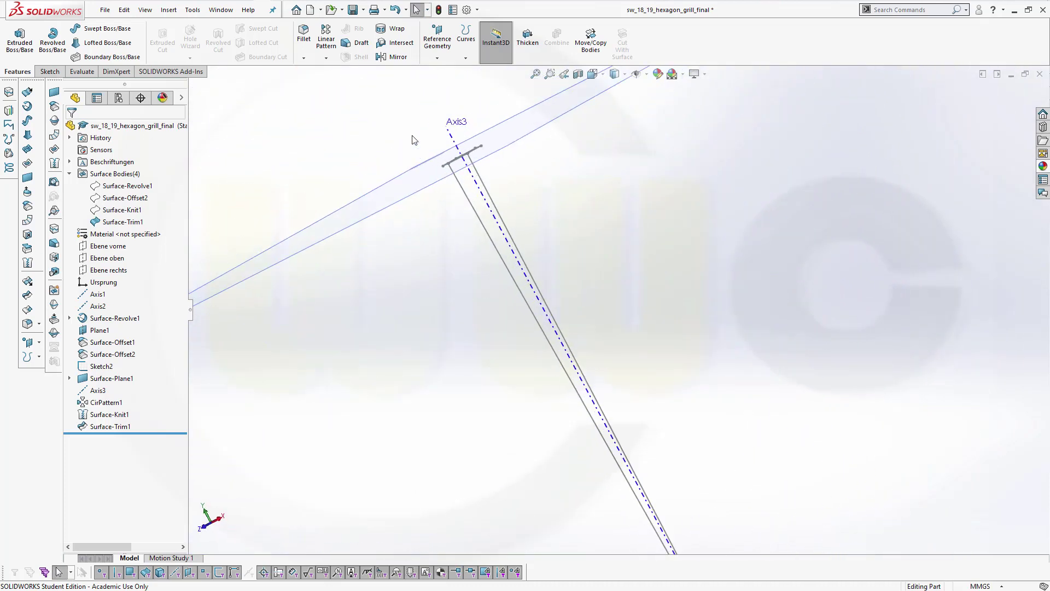
pyautogui.scroll(3, 561, 235)
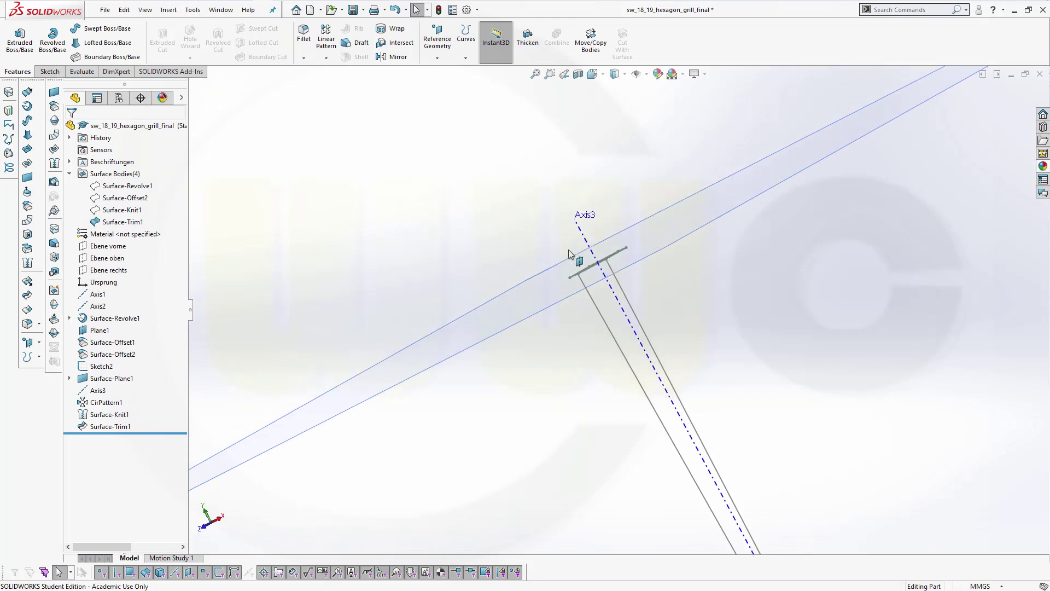
pyautogui.moveTo(565, 277); pyautogui.dragTo(640, 328, button='middle')
pyautogui.scroll(3, 668, 368)
pyautogui.scroll(4, 734, 371)
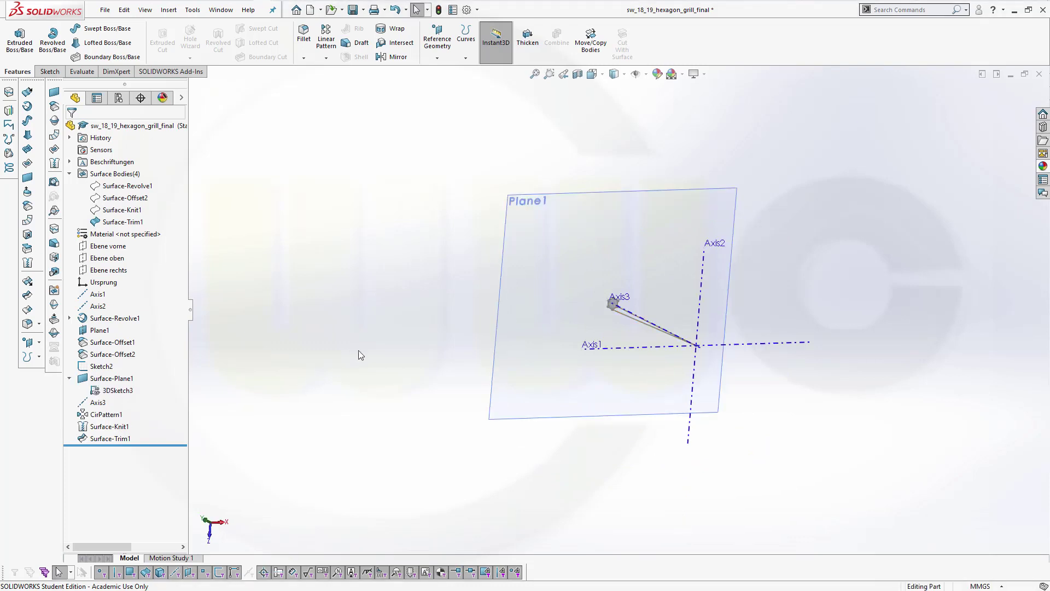
pyautogui.moveTo(359, 354); pyautogui.dragTo(671, 200, button='middle')
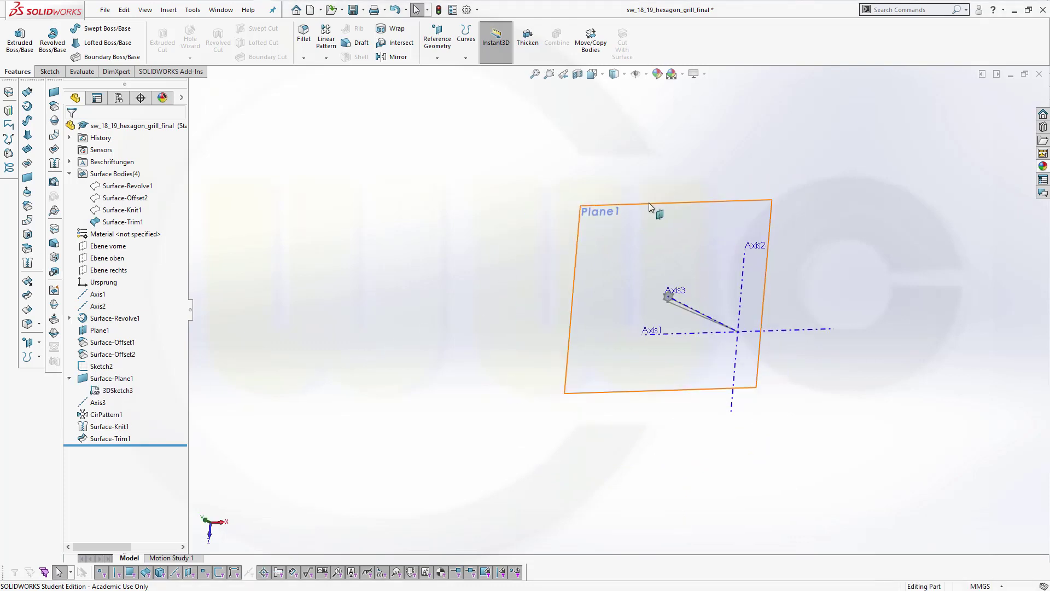
# - Hide Plane1, 3DSketch3 and Sketch2
pyautogui.click(649, 203)
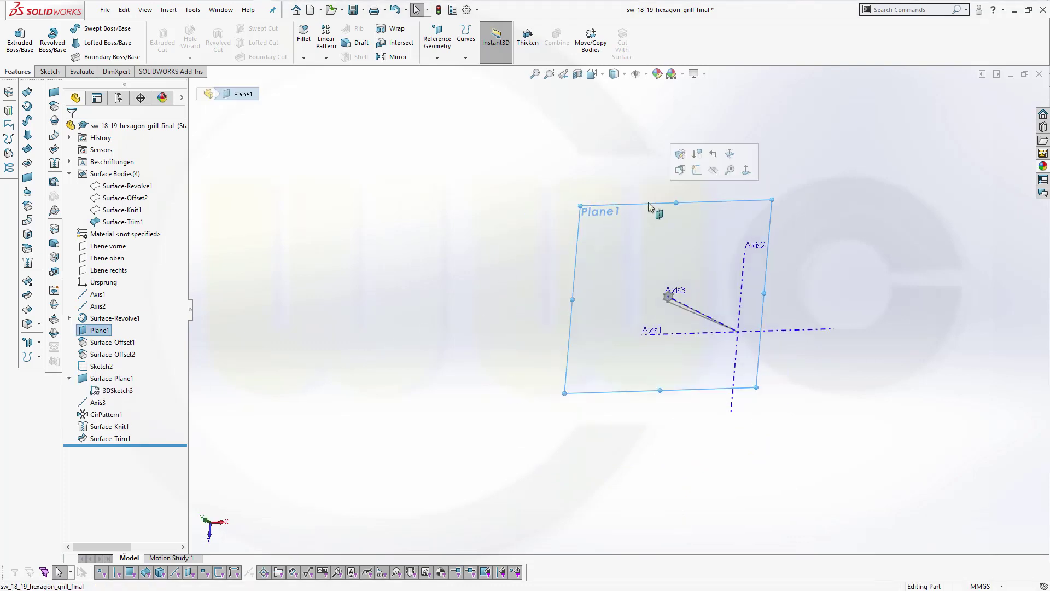
pyautogui.click(713, 175)
pyautogui.scroll(-2, 637, 324)
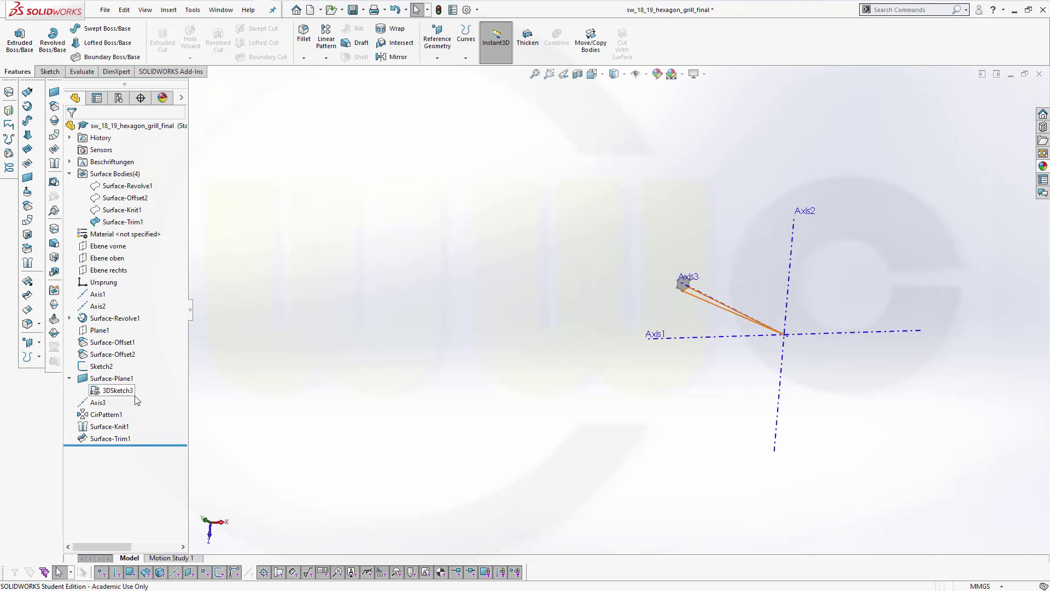
pyautogui.click(115, 392)
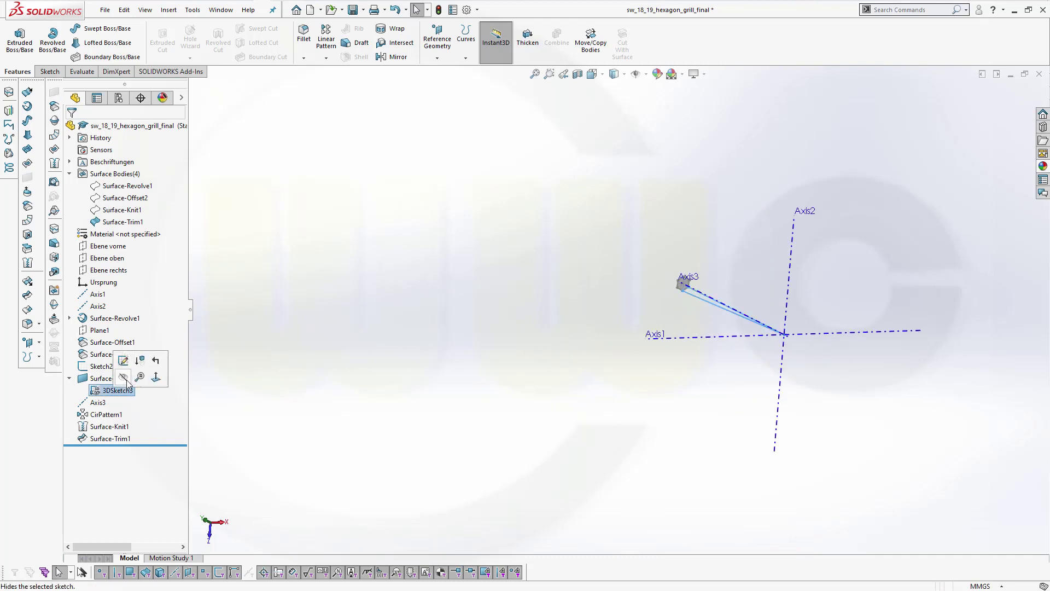
pyautogui.click(476, 393)
pyautogui.scroll(-2, 751, 366)
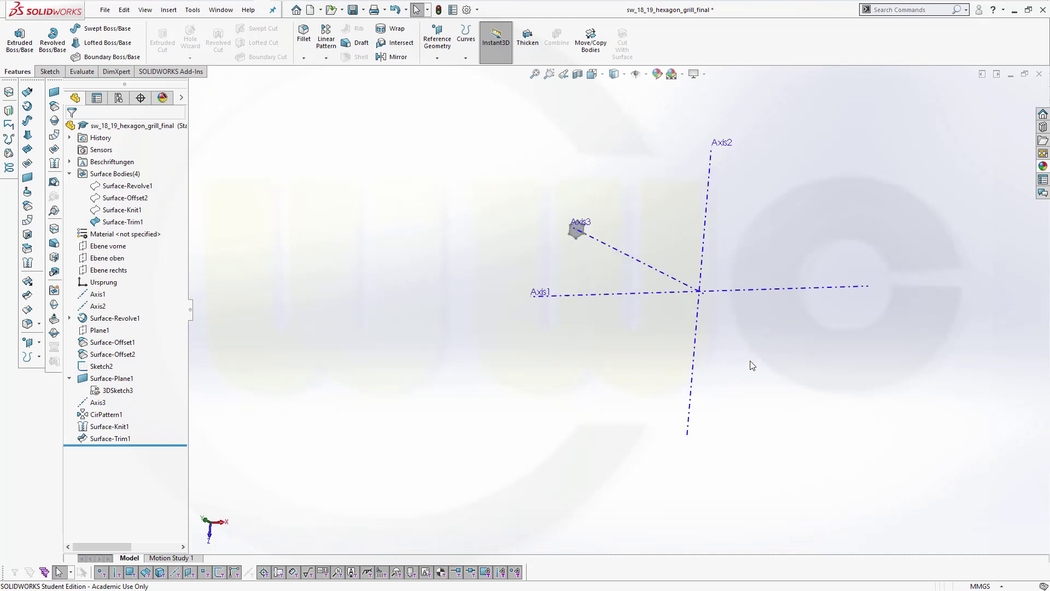
pyautogui.scroll(-5, 585, 249)
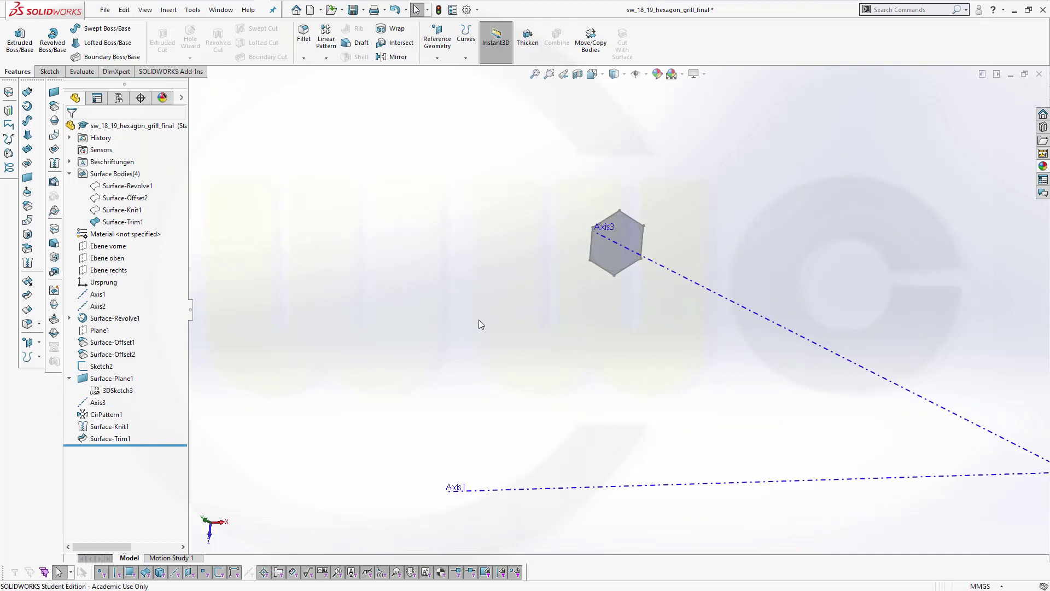
pyautogui.click(103, 366)
pyautogui.click(115, 350)
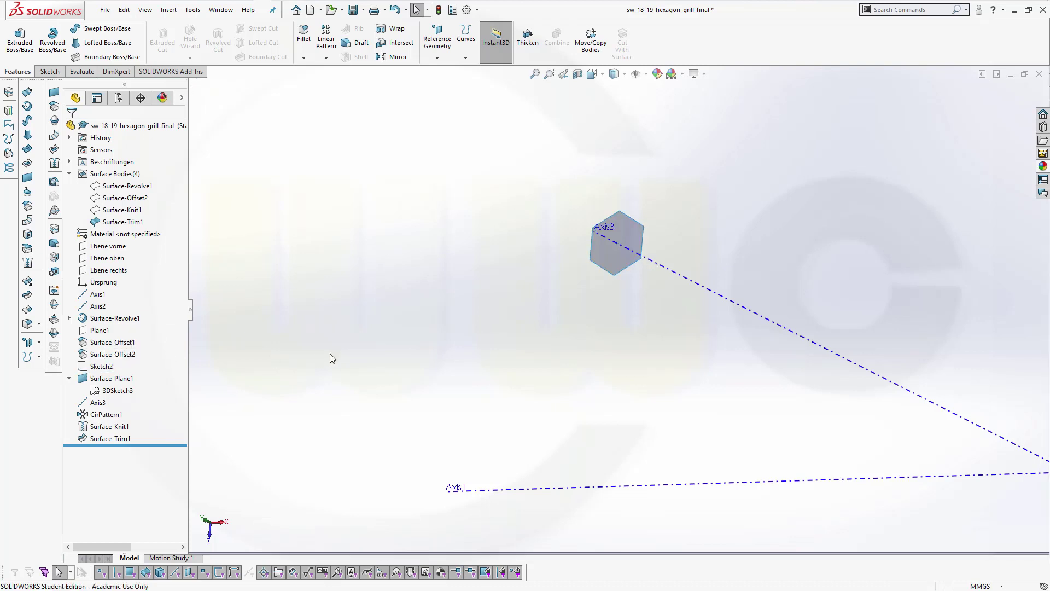
pyautogui.scroll(1, 491, 317)
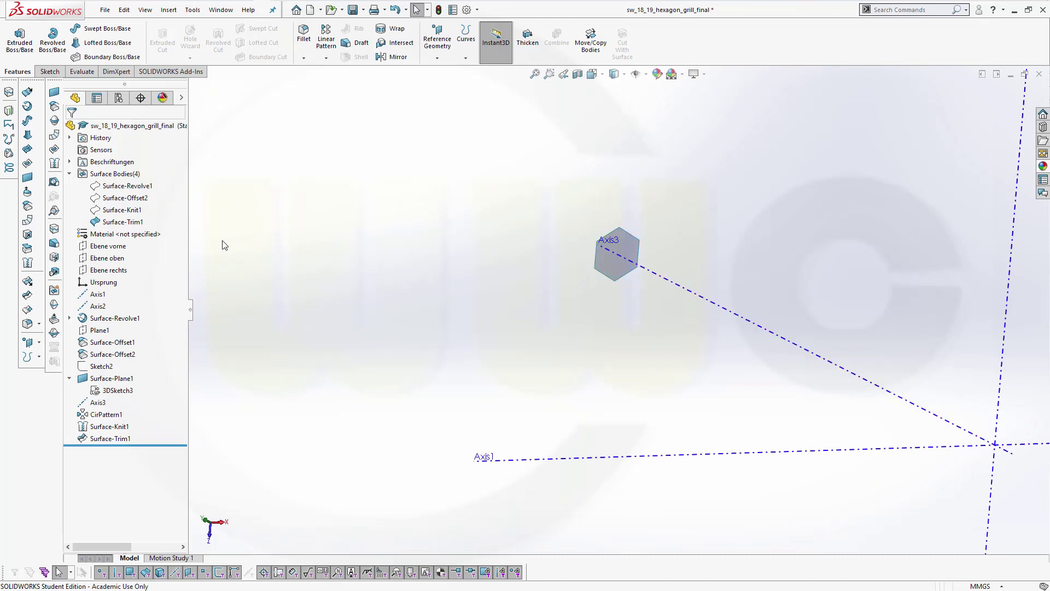
# - Start a circular pattern with equal spacing over a total angle of 15 degrees
pyautogui.click(132, 221)
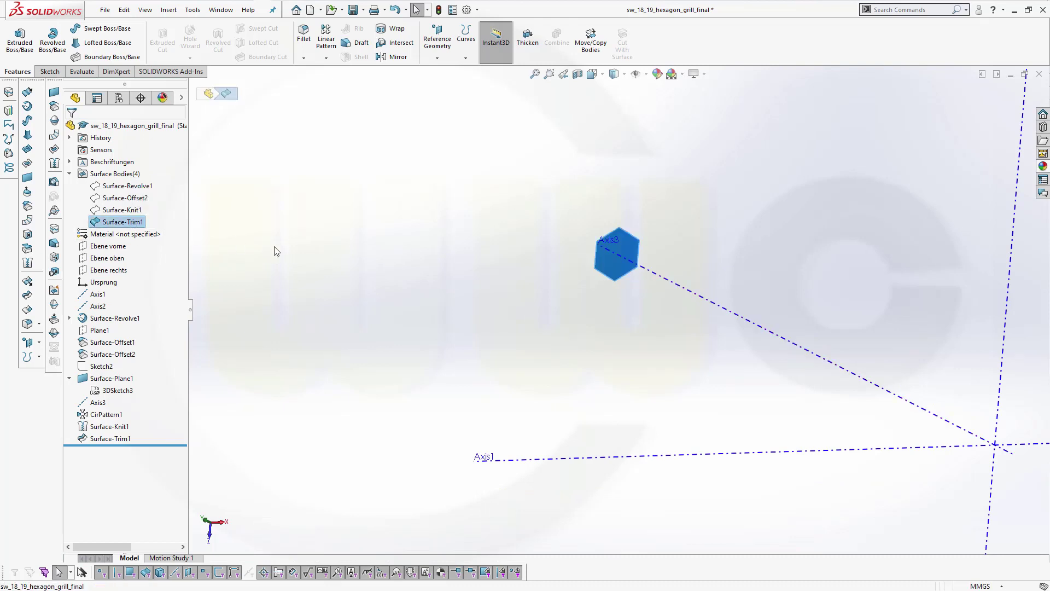
pyautogui.click(326, 58)
pyautogui.click(353, 84)
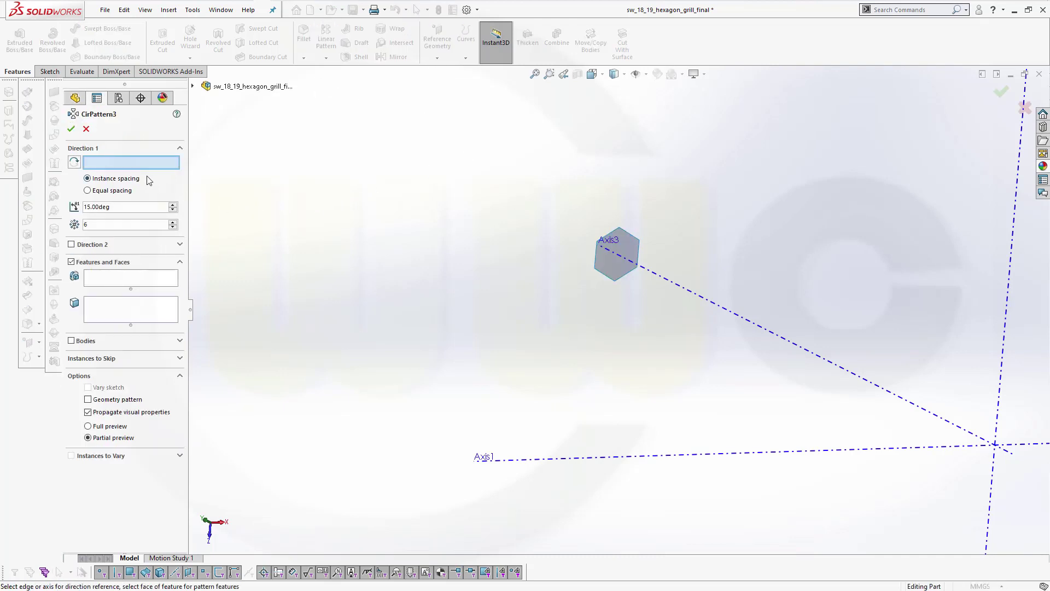
pyautogui.click(110, 207)
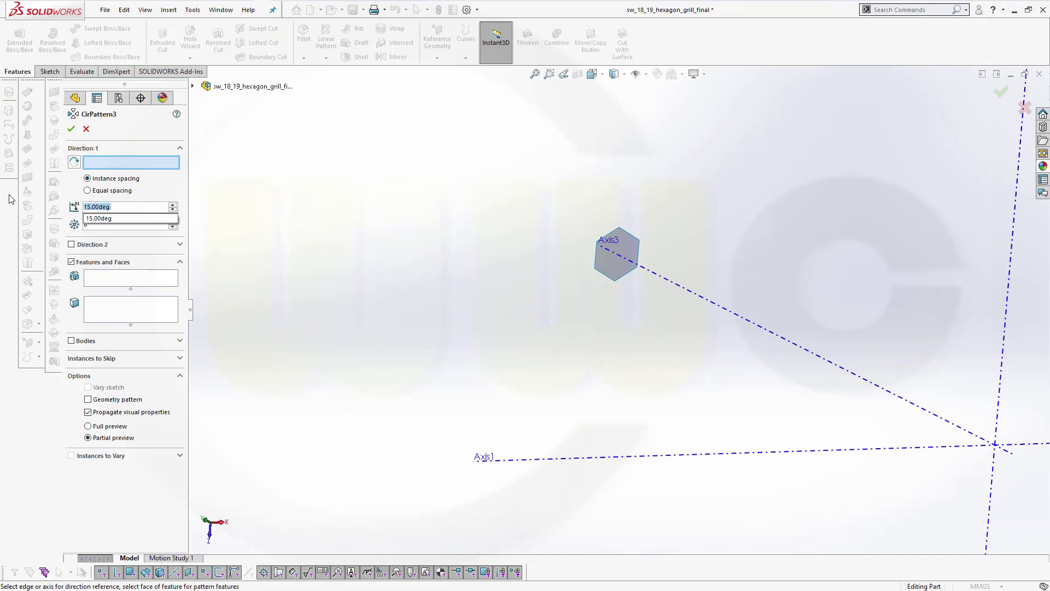
pyautogui.write('3')
pyautogui.press('Tab')
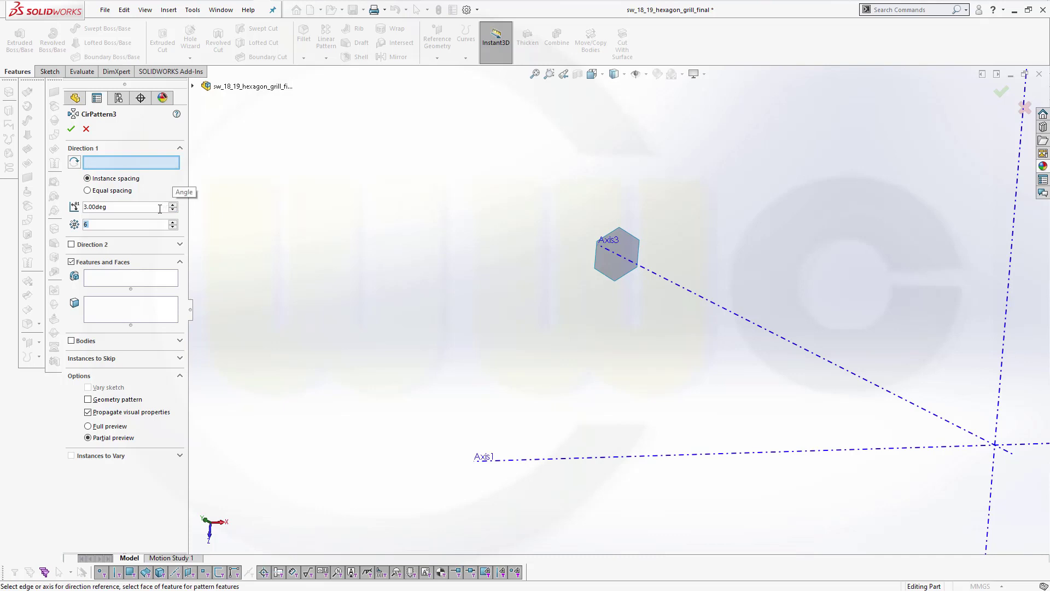
pyautogui.click(88, 191)
pyautogui.doubleClick(130, 207)
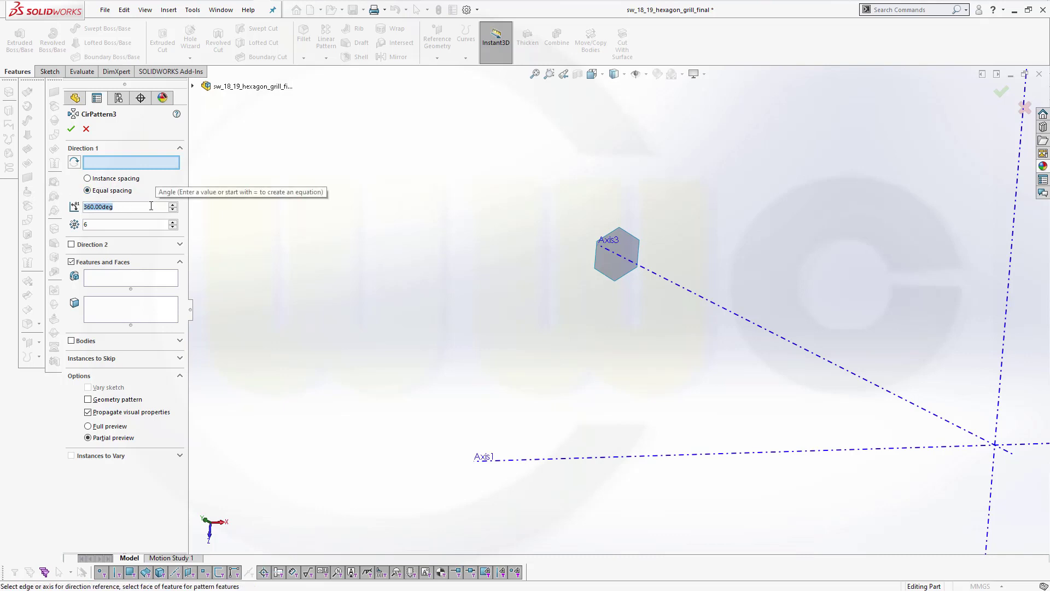
pyautogui.write('15')
pyautogui.press('Tab')
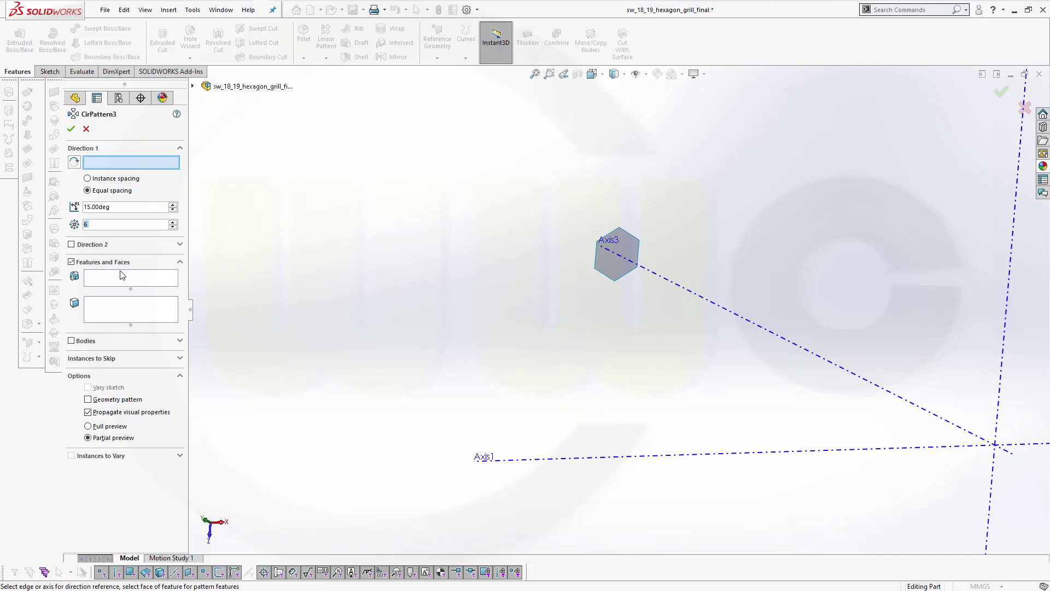
# - Pattern the Surface-Trim1 body around Axis1 with six instances in the reversed direction, and fit the model in view
pyautogui.click(72, 340)
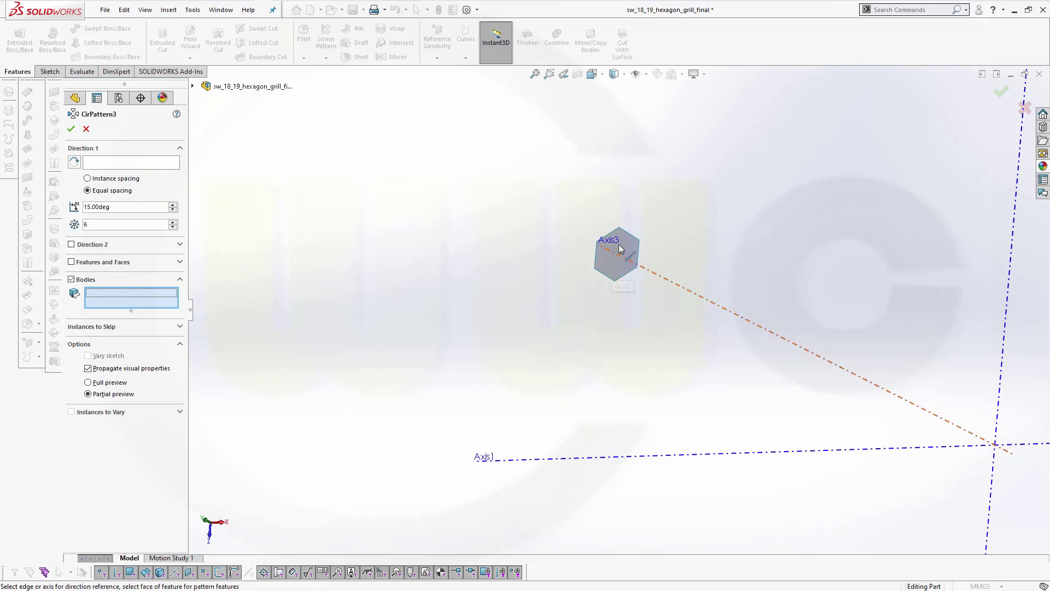
pyautogui.click(193, 87)
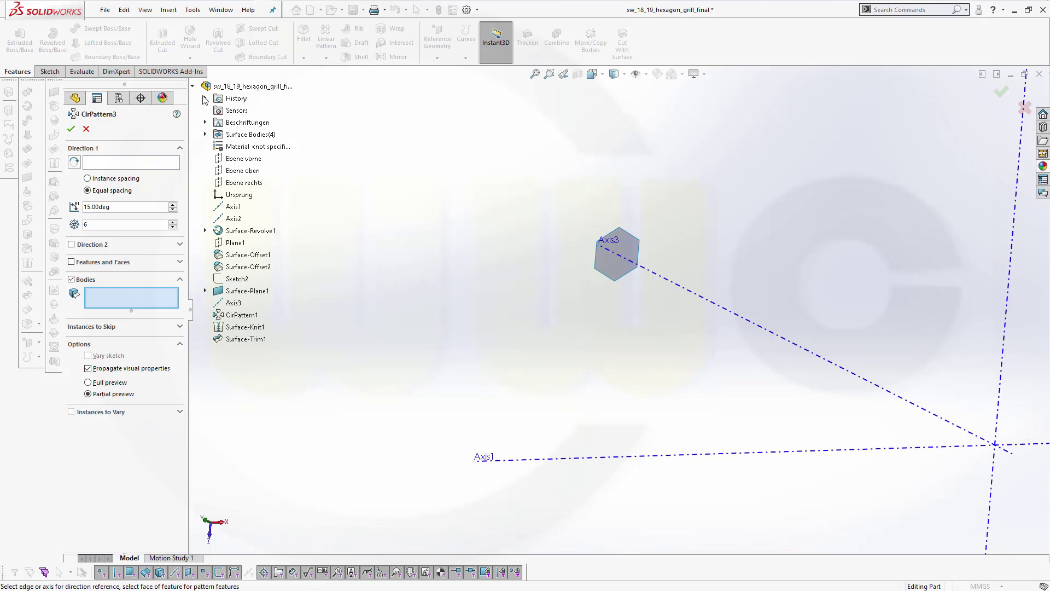
pyautogui.click(205, 135)
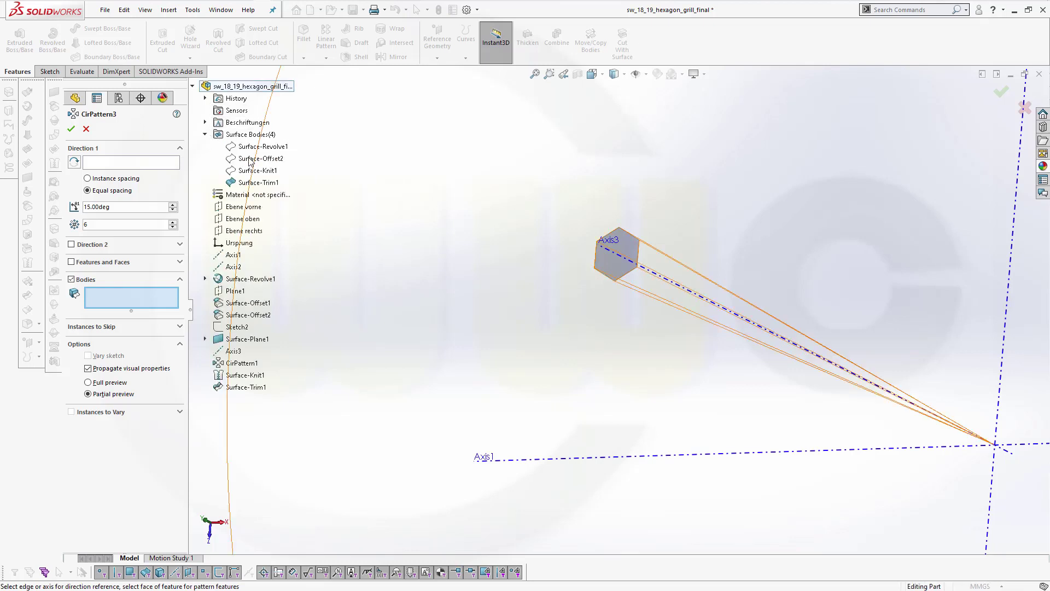
pyautogui.click(260, 182)
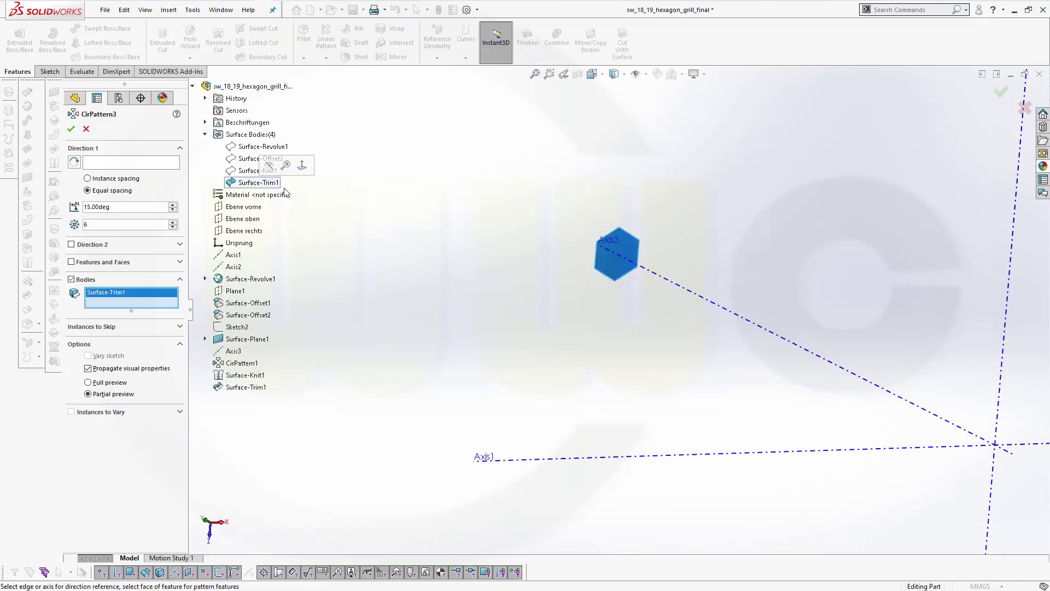
pyautogui.click(124, 162)
pyautogui.moveTo(461, 290); pyautogui.dragTo(462, 340, button='middle')
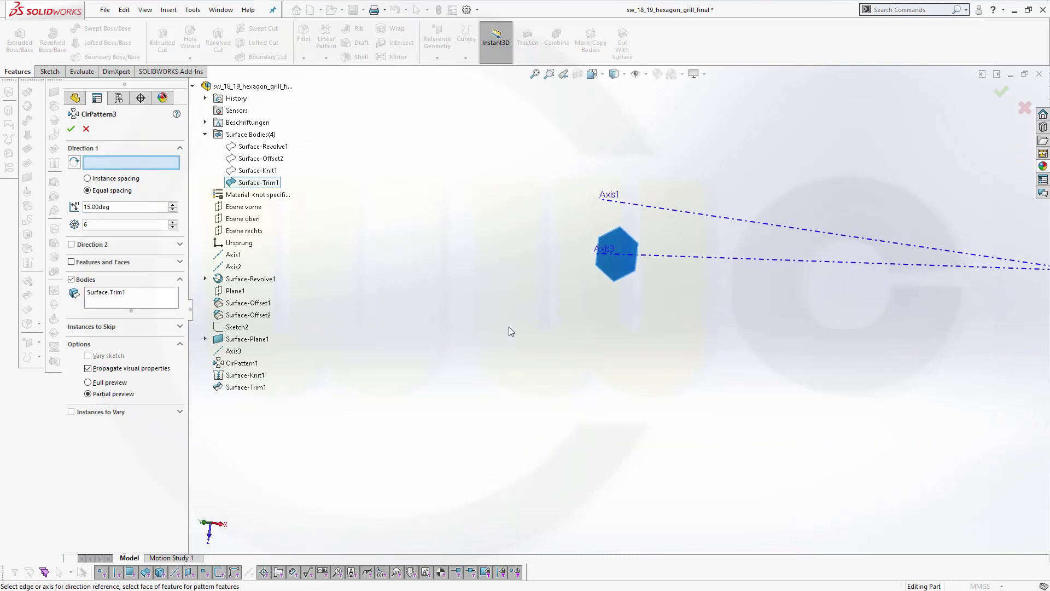
pyautogui.click(689, 215)
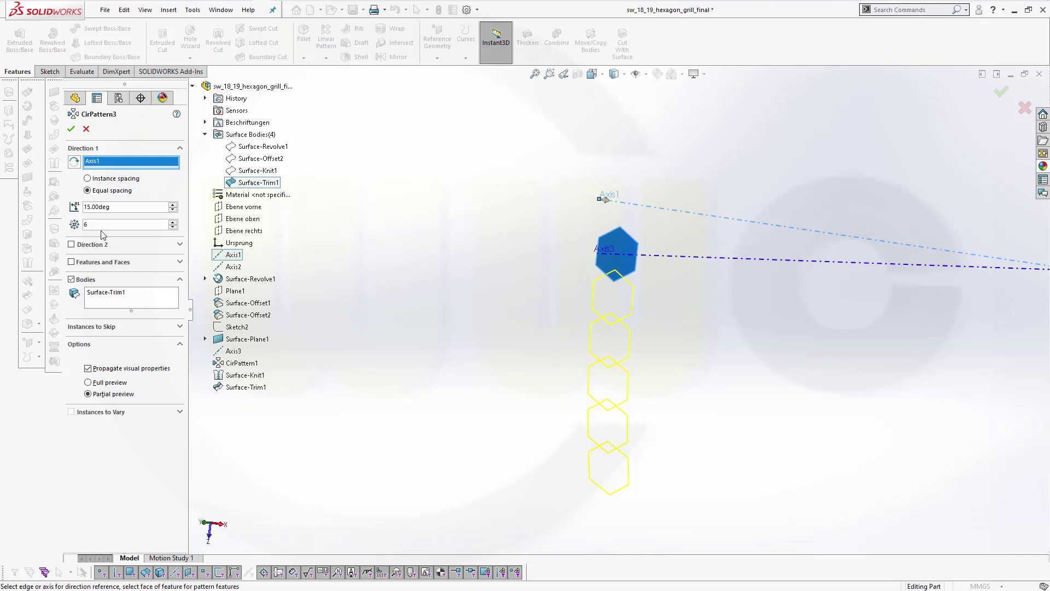
pyautogui.click(75, 162)
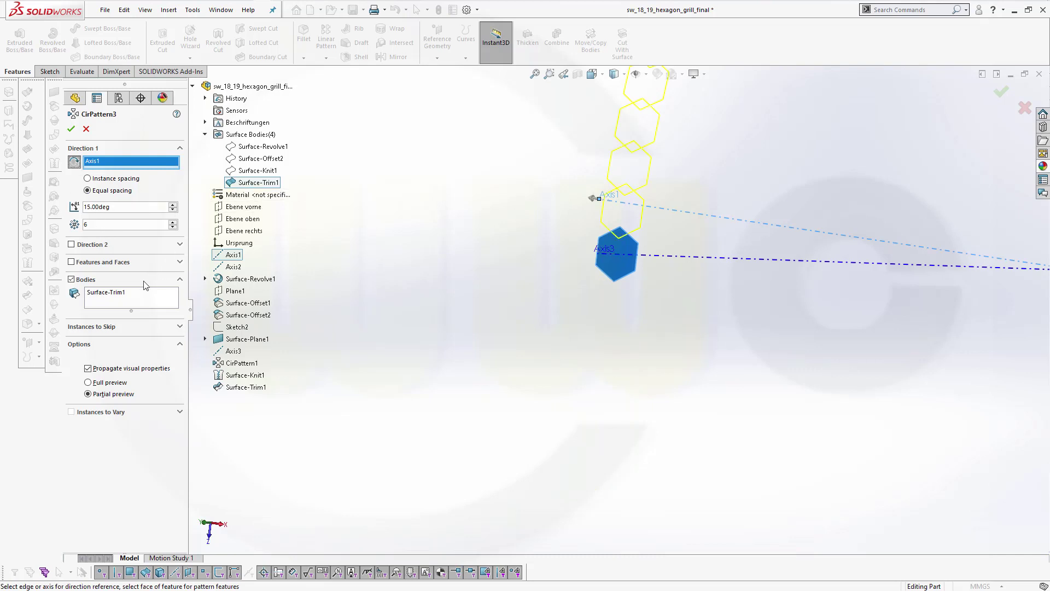
pyautogui.click(70, 129)
pyautogui.press('f')
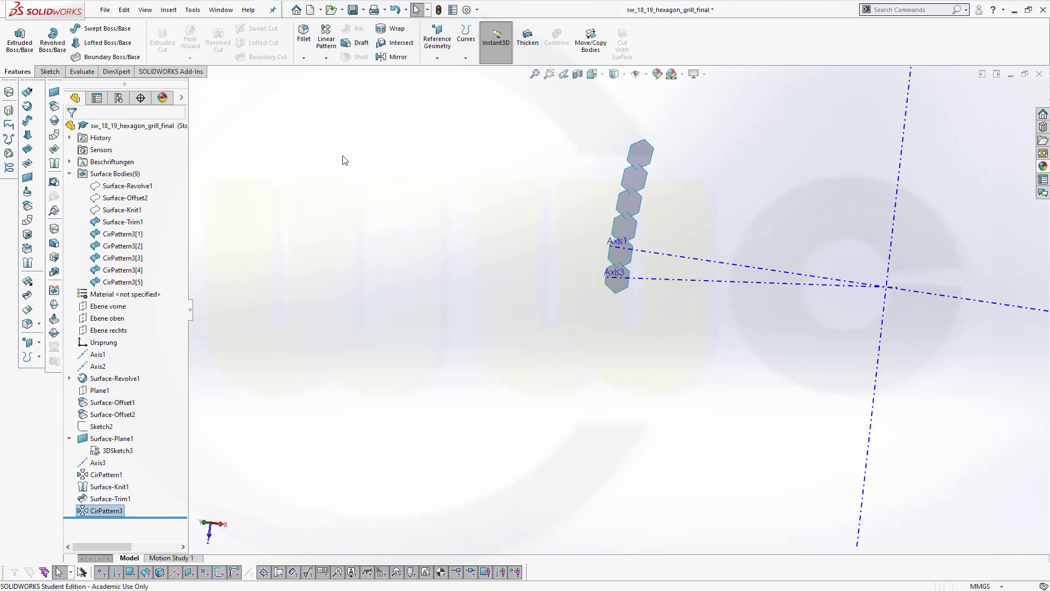
# - Set up a Move/Copy Body rotation of the first, third and fifth patterned hexagon copies about Axis2 by 1.75 degrees
pyautogui.click(592, 50)
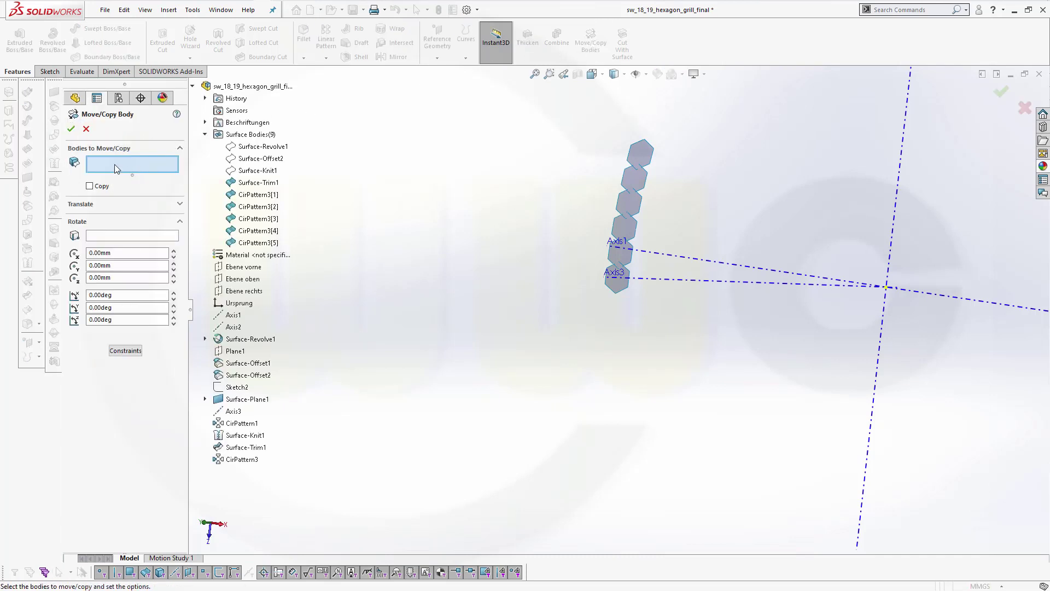
pyautogui.click(626, 256)
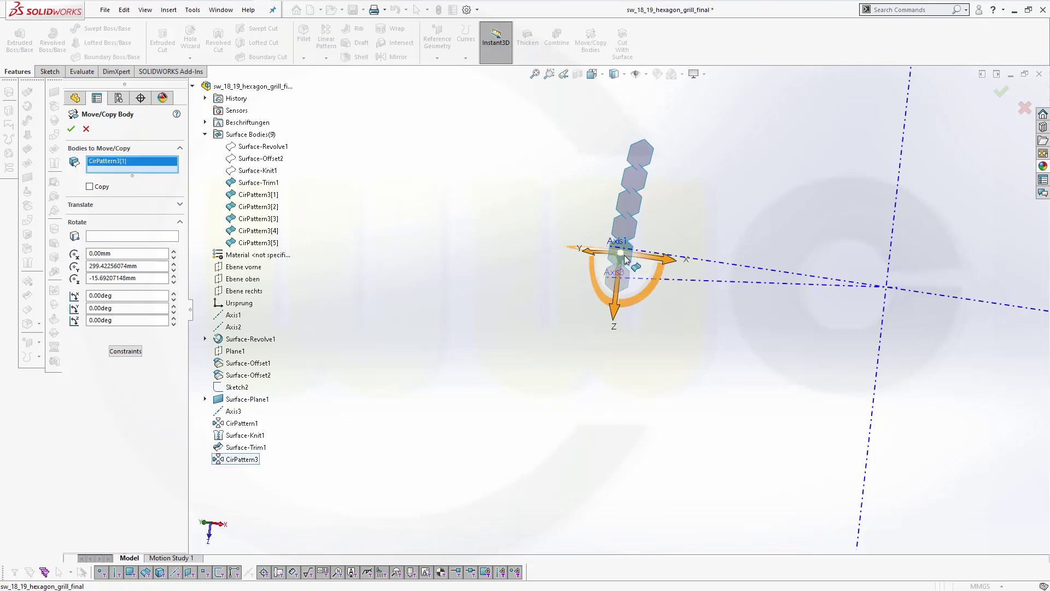
pyautogui.click(638, 205)
pyautogui.click(641, 157)
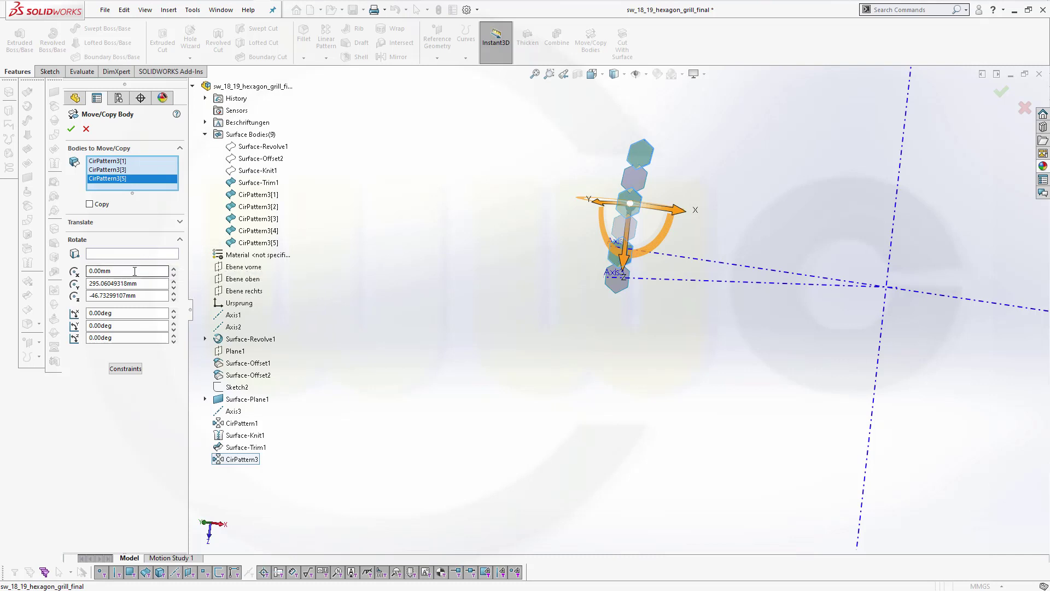
pyautogui.click(112, 255)
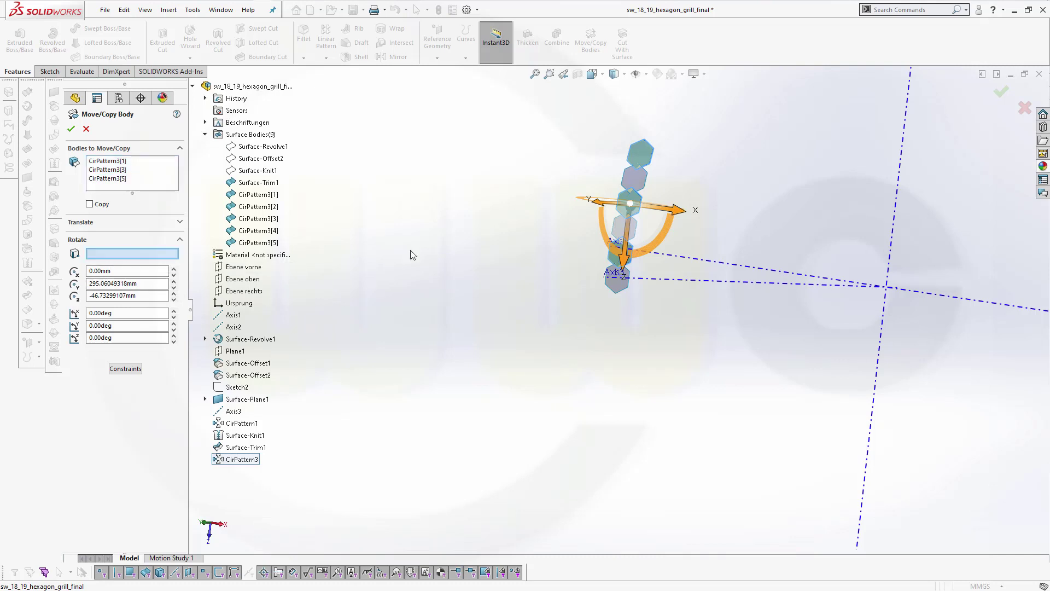
pyautogui.click(896, 226)
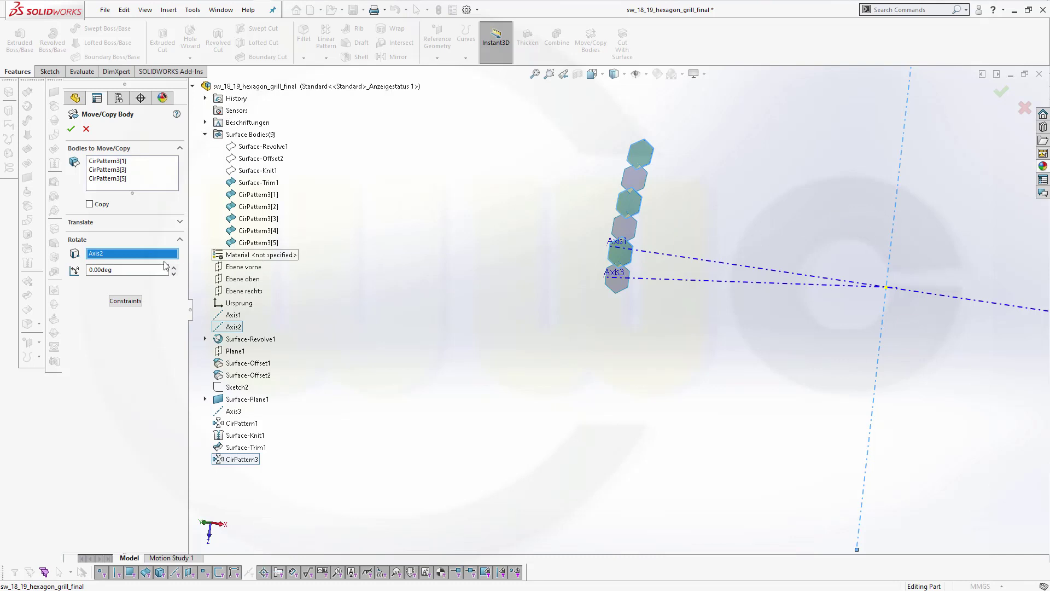
pyautogui.click(127, 269)
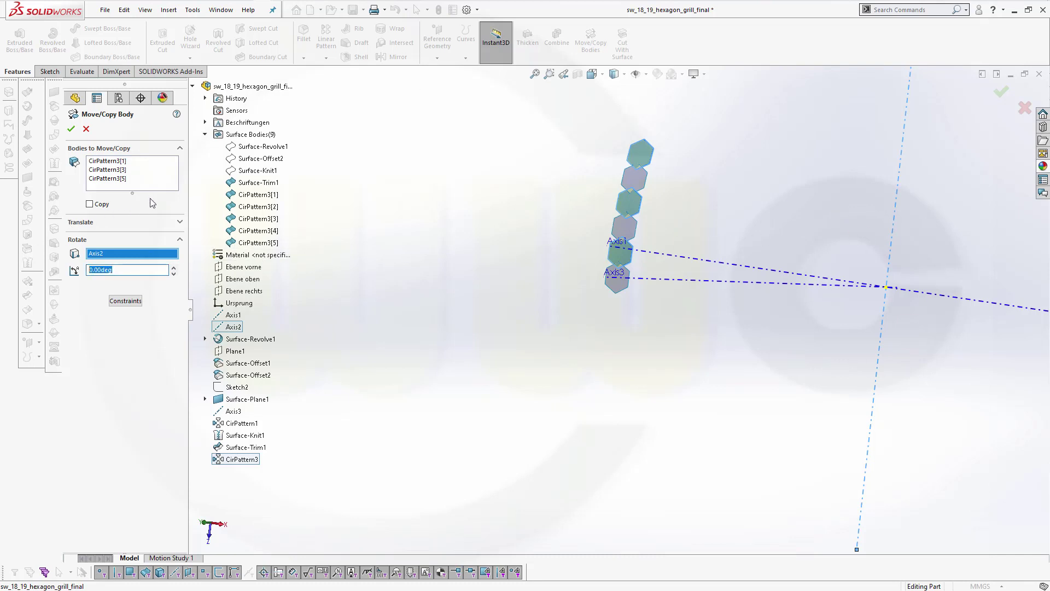
pyautogui.write('1')
pyautogui.press('Tab')
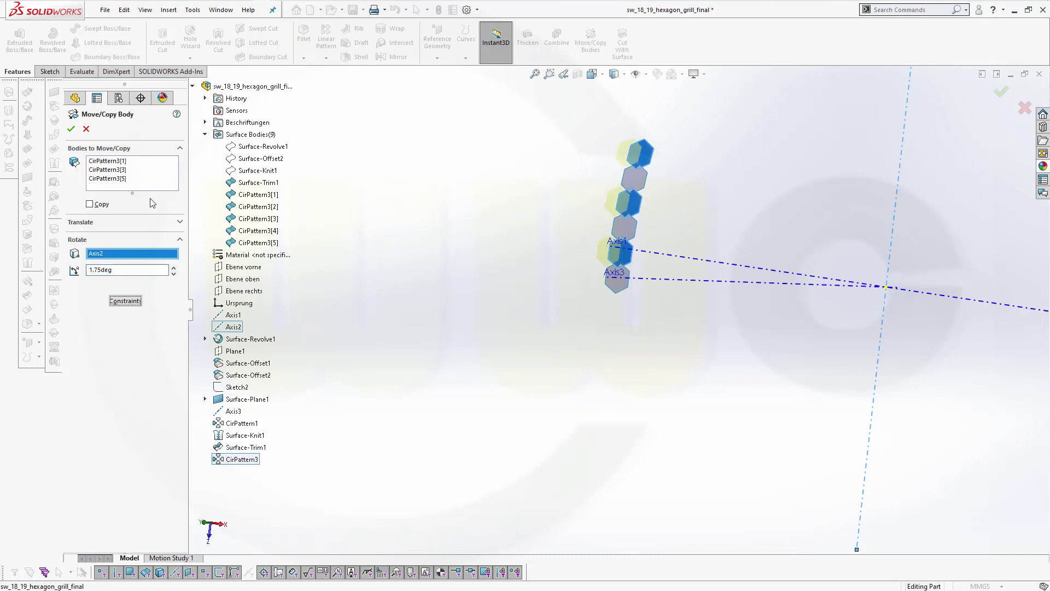
# - Reverse the hexagons' rotation about Axis2 by setting the angle to -1.75 degrees
pyautogui.click(123, 270)
pyautogui.press('Home')
pyautogui.write('-')
pyautogui.press('Tab')
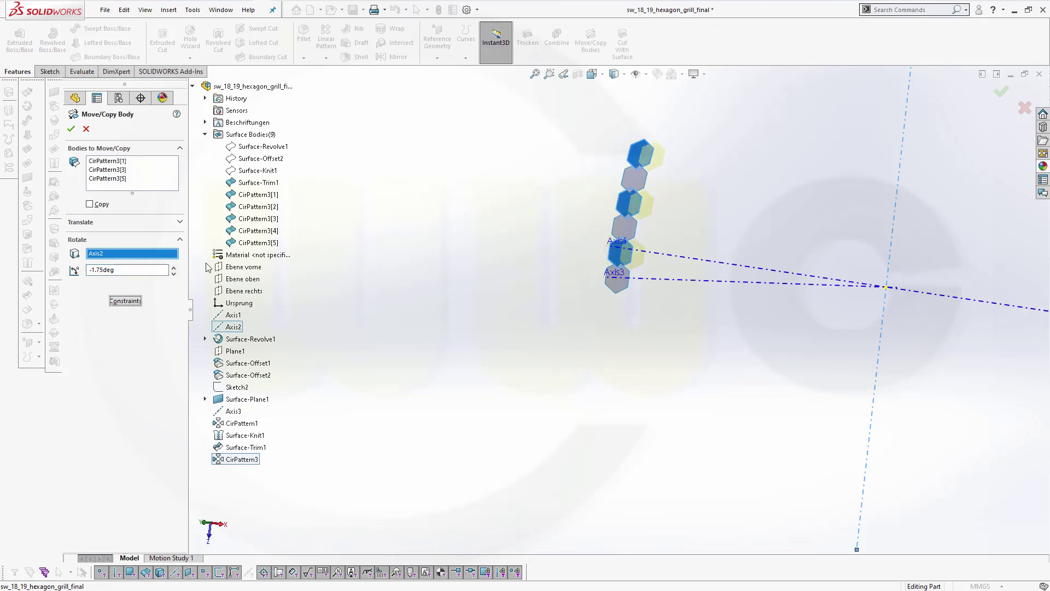
# - Apply the -1.75 degree rotation of the alternate hexagon surfaces about Axis2 and check the staggered column
pyautogui.click(71, 130)
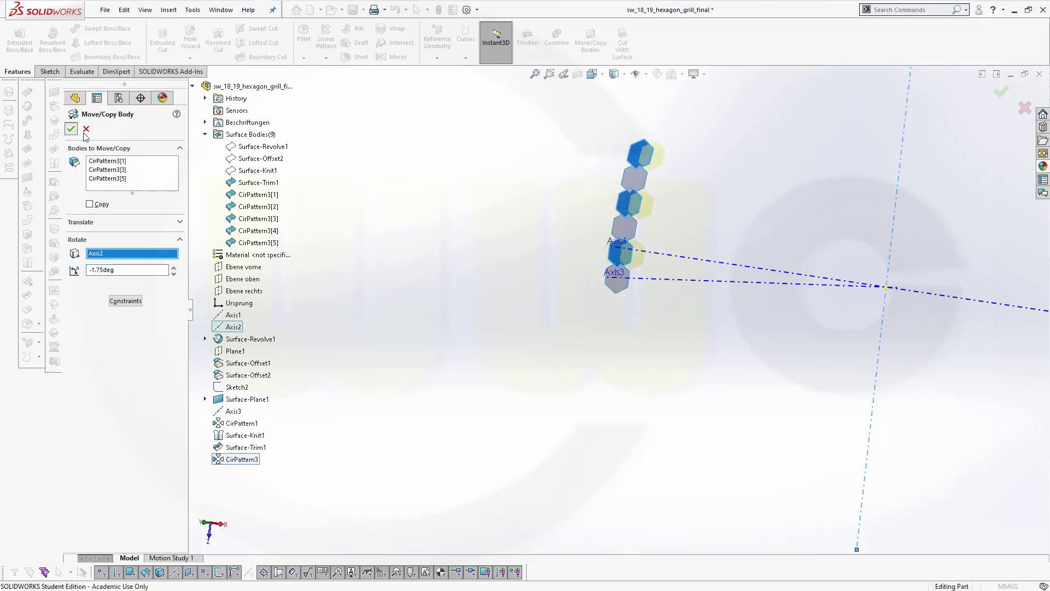
pyautogui.scroll(-5, 672, 220)
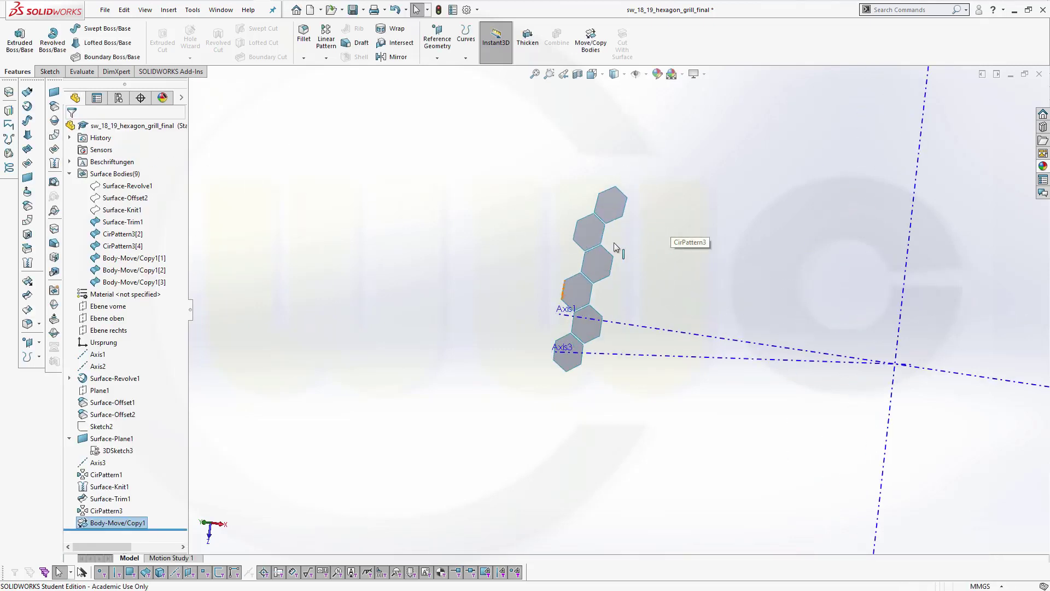
pyautogui.scroll(2, 649, 330)
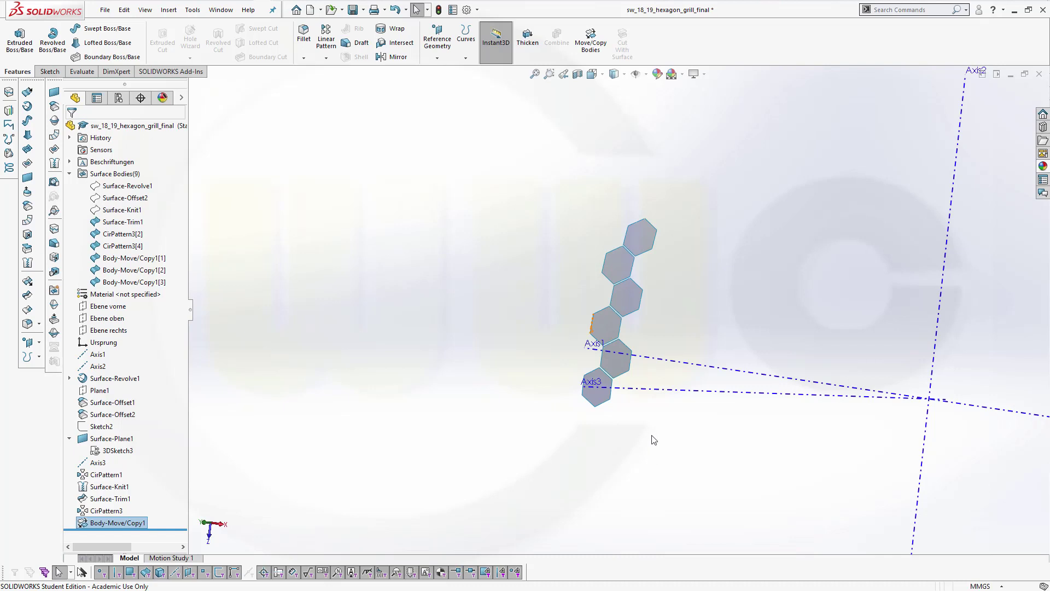
pyautogui.click(714, 311)
pyautogui.scroll(-1, 715, 284)
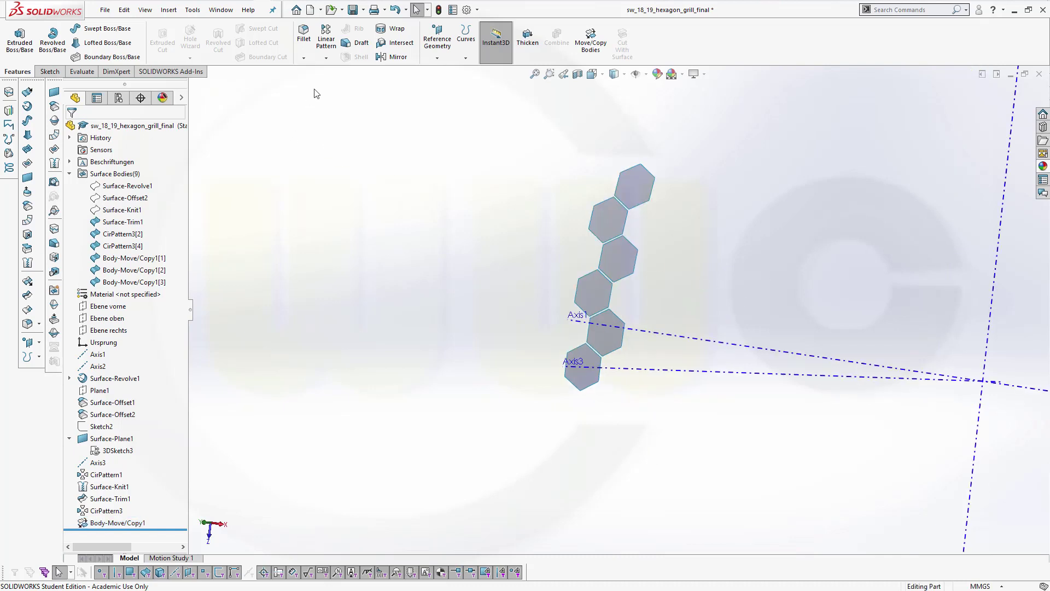
# - Thicken the lowest hexagon, Surface-Trim1, to both sides with a thickness of 1 mm
pyautogui.click(528, 38)
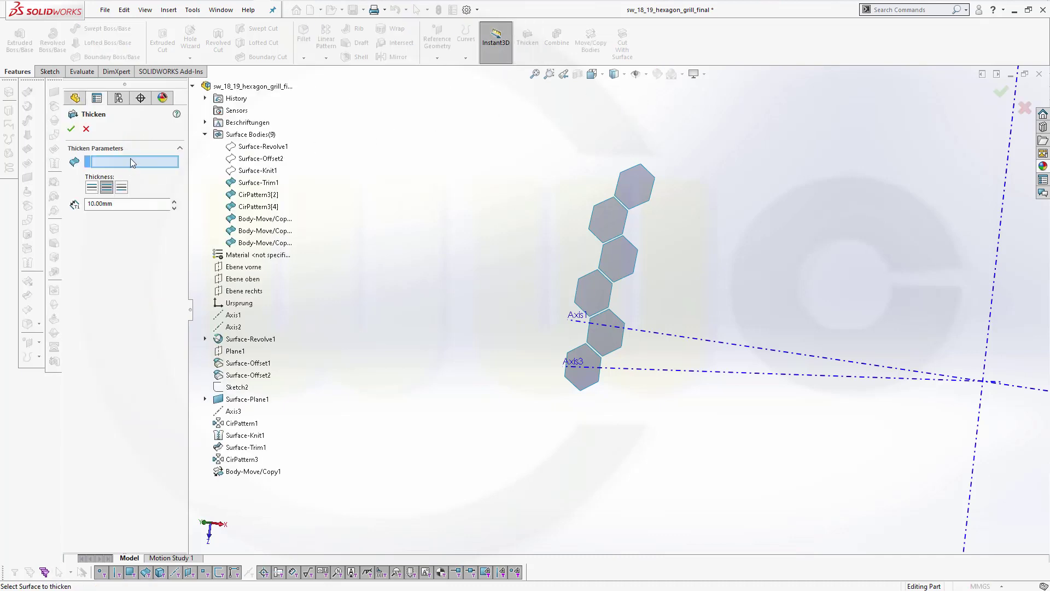
pyautogui.click(585, 381)
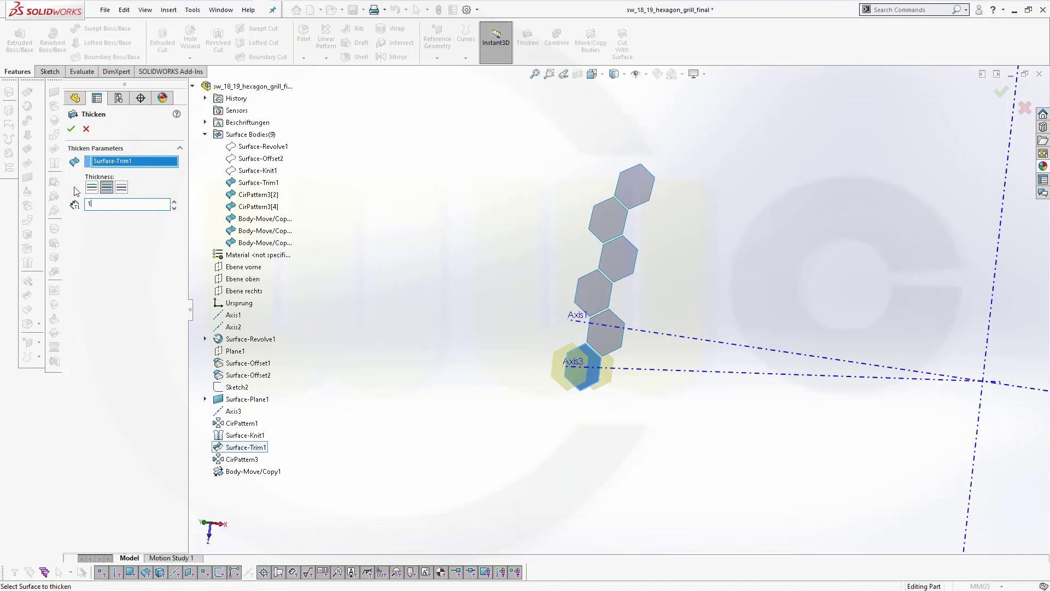
pyautogui.click(70, 128)
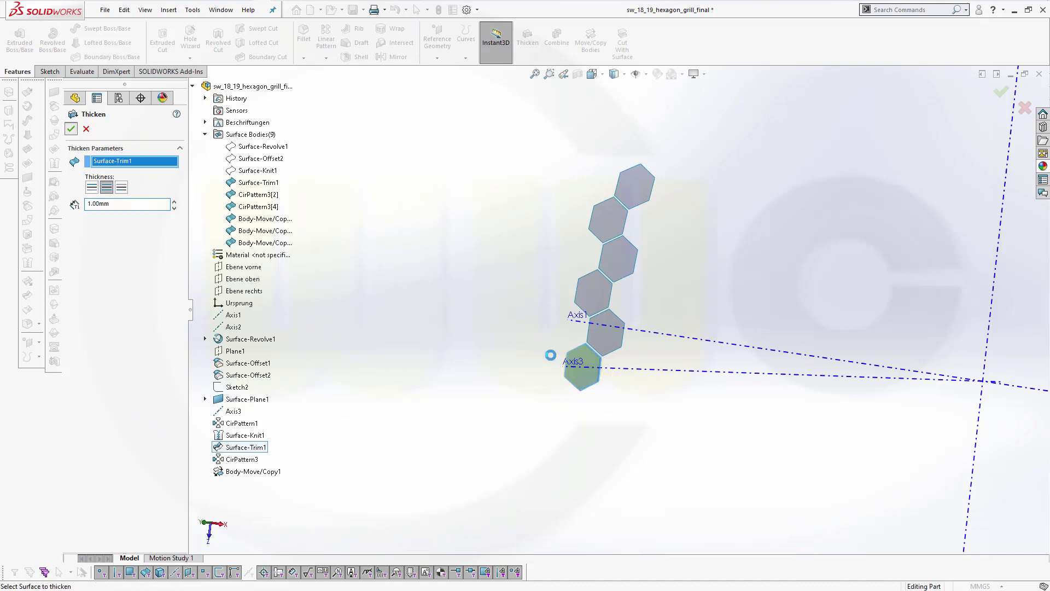
pyautogui.scroll(-3, 602, 383)
pyautogui.scroll(2, 607, 339)
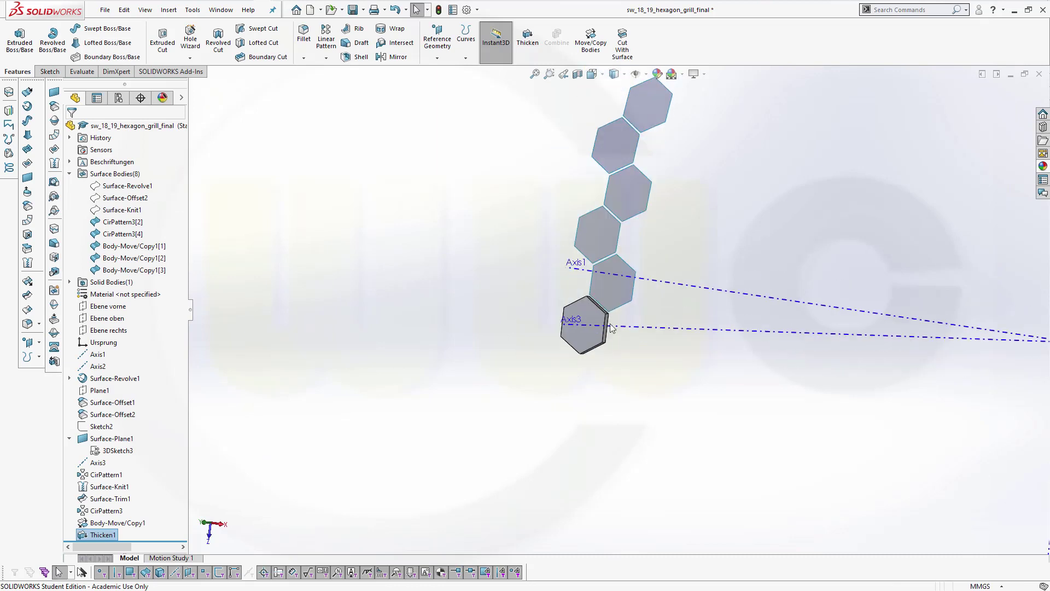
pyautogui.scroll(2, 656, 181)
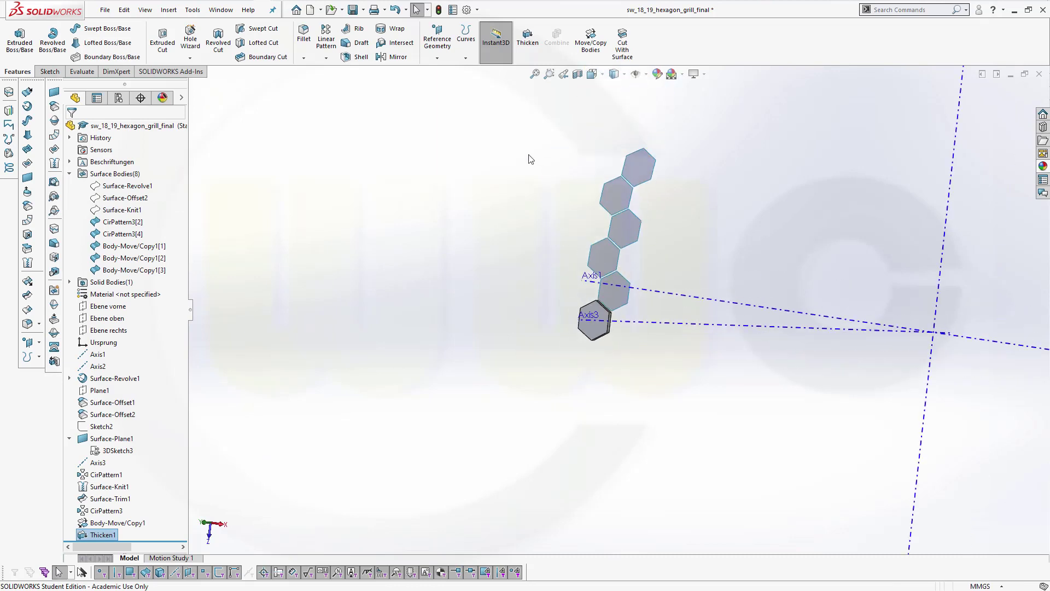
# - Thicken the second hexagon from the bottom by 1 mm as a separate body, with Merge result turned off
pyautogui.click(527, 38)
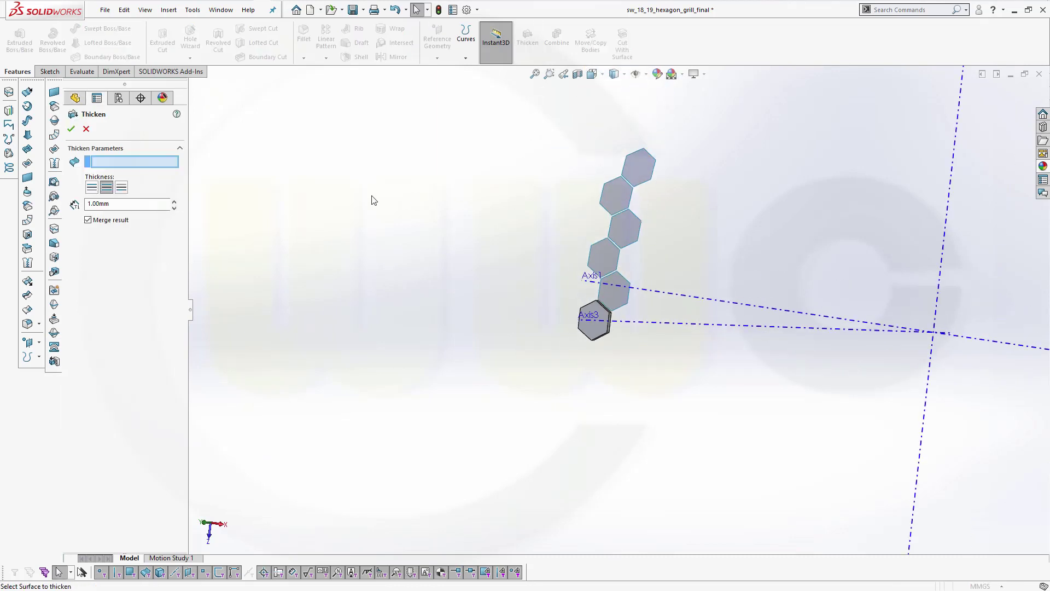
pyautogui.click(622, 294)
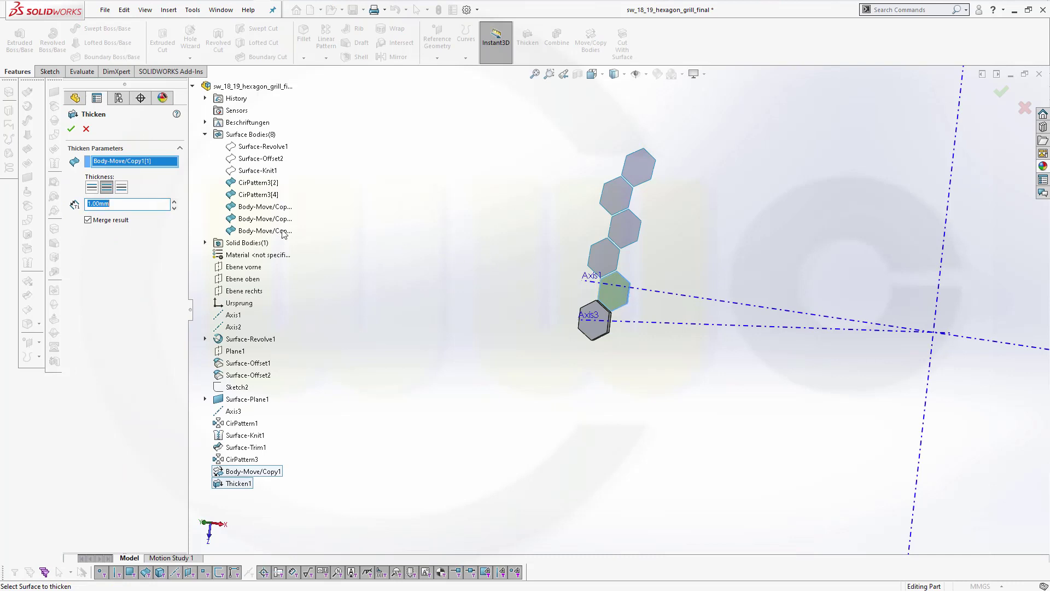
pyautogui.click(87, 220)
pyautogui.rightClick(427, 207)
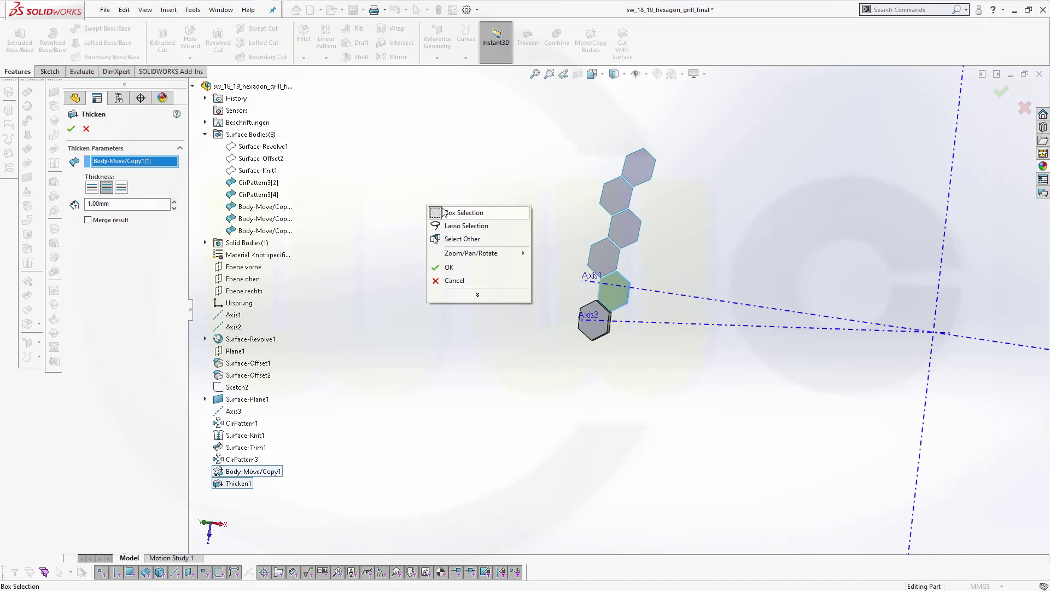
pyautogui.click(440, 268)
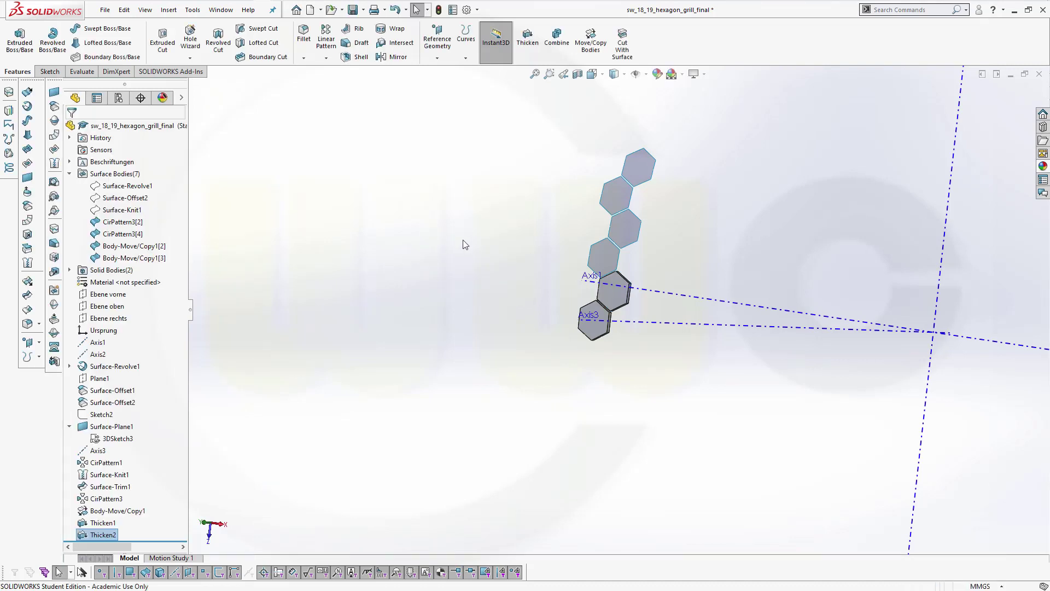
# - Thicken the third hexagon from the bottom, CirPattern3[2], by 1 mm
pyautogui.click(527, 39)
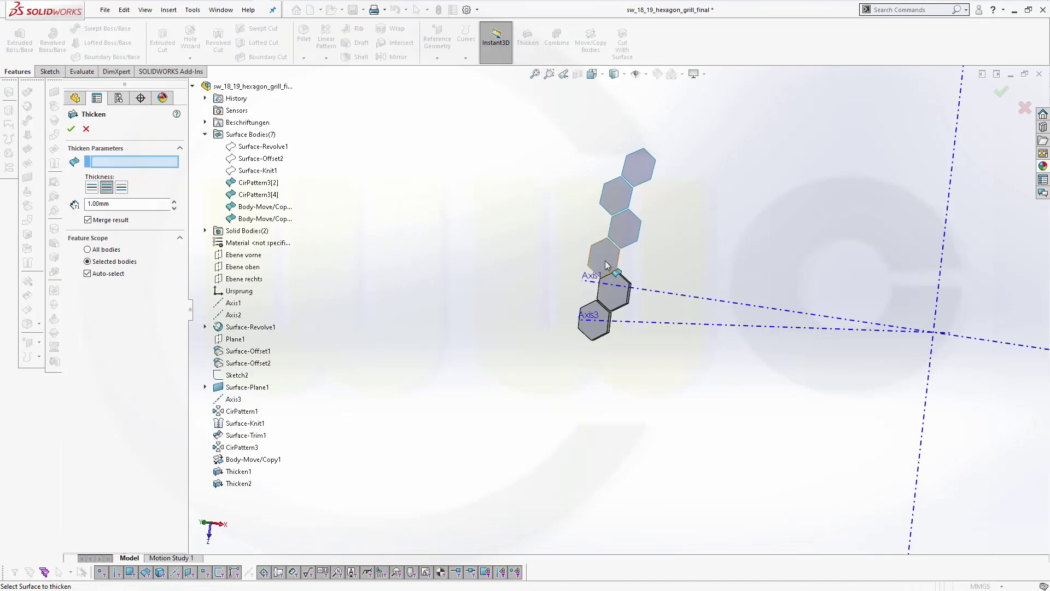
pyautogui.click(606, 260)
pyautogui.rightClick(464, 230)
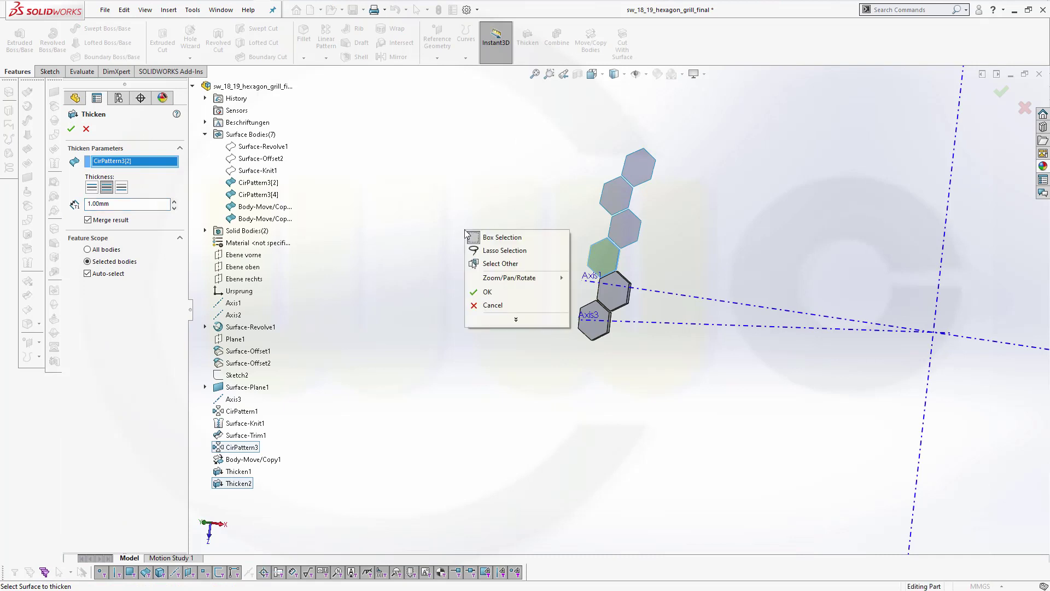
pyautogui.click(488, 293)
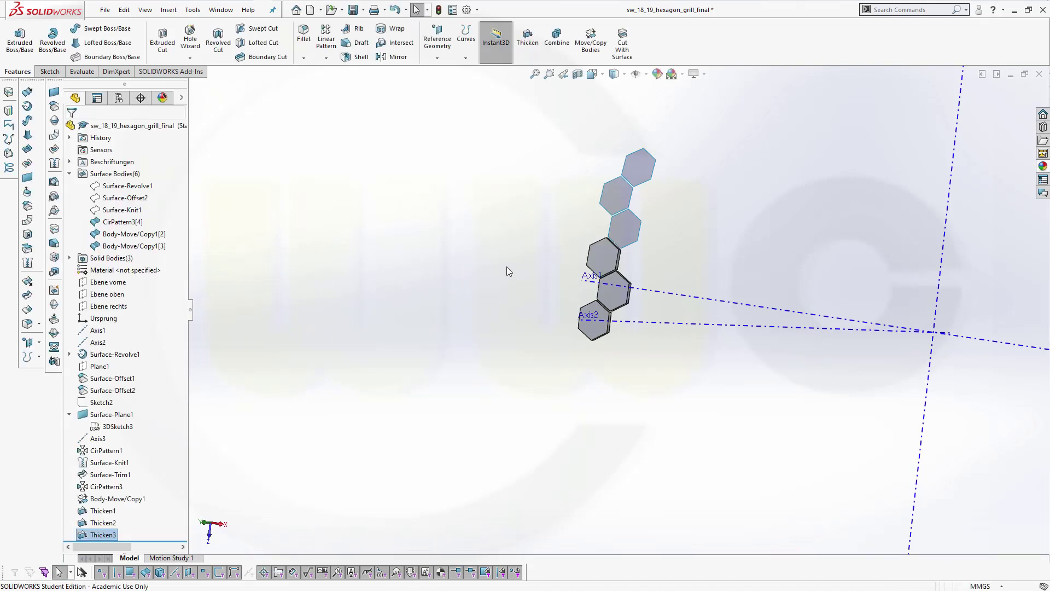
# - Thicken the fourth hexagon from the bottom, Body-Move/Copy1[2], by 1 mm
pyautogui.click(528, 38)
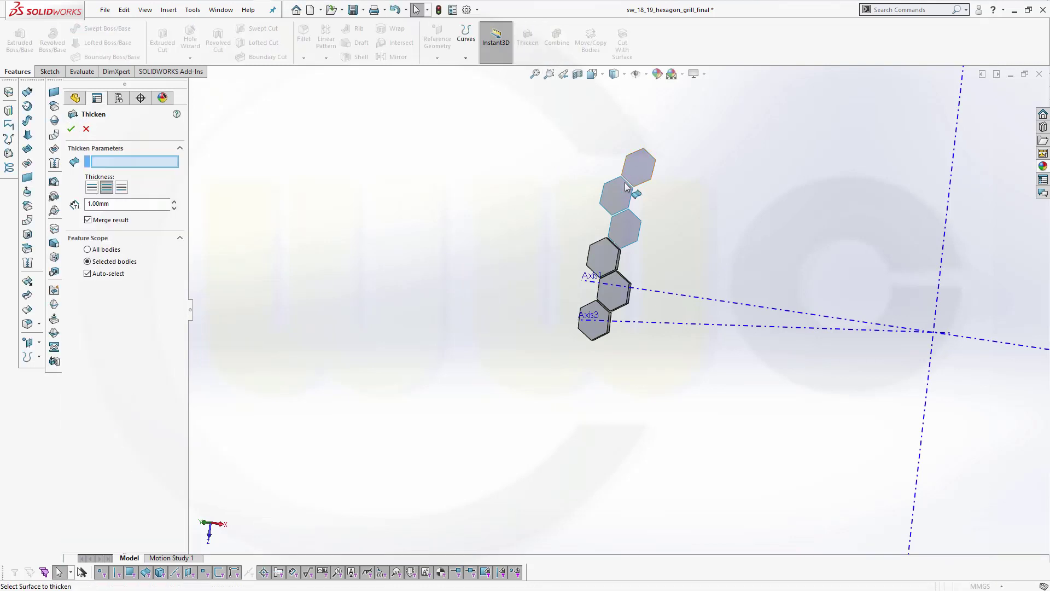
pyautogui.click(624, 233)
pyautogui.rightClick(444, 221)
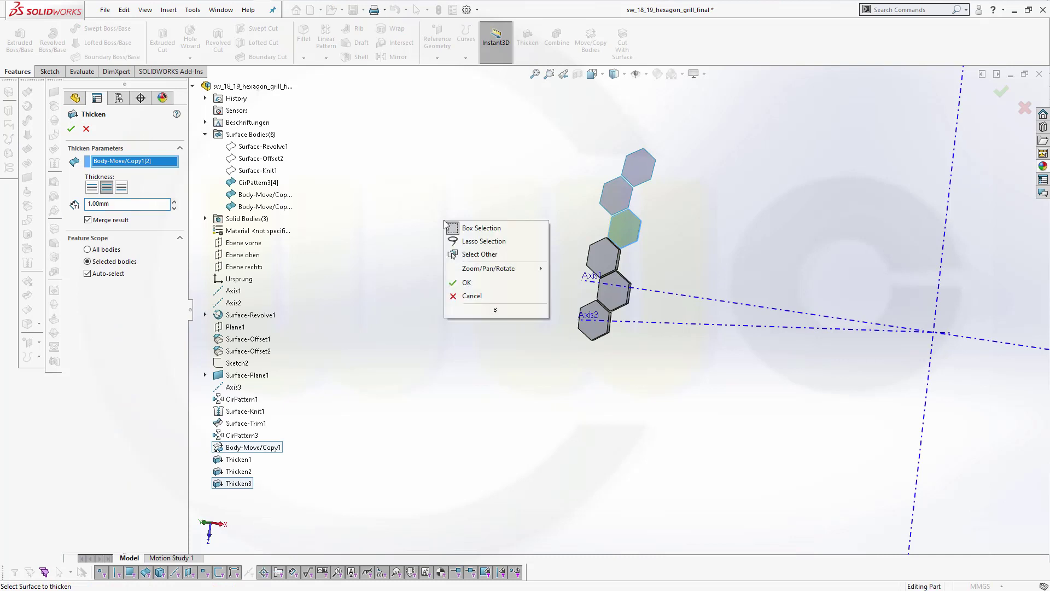
pyautogui.click(465, 282)
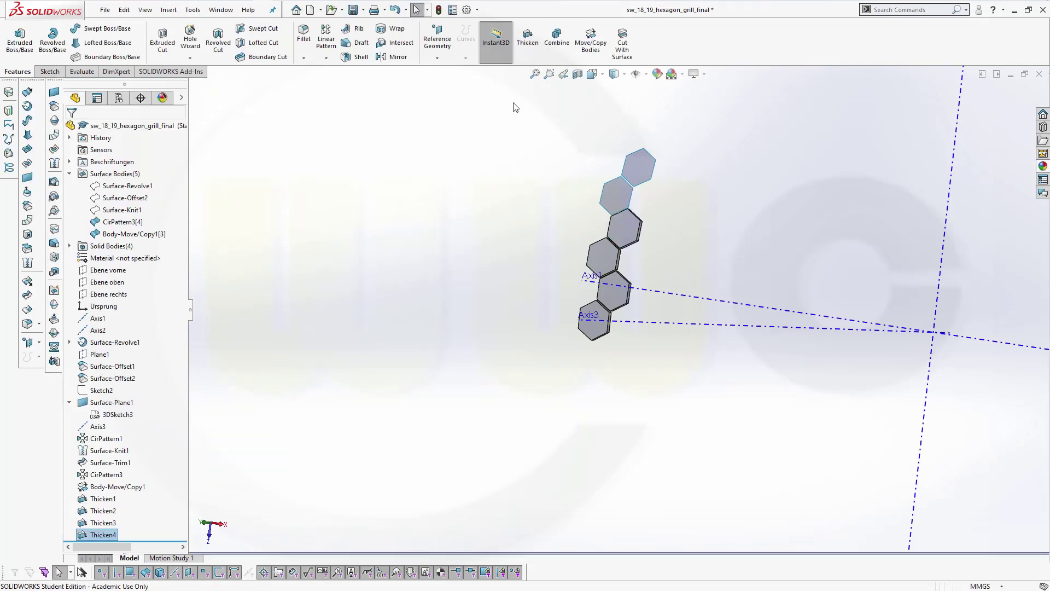
# - Thicken the fifth hexagon from the bottom, CirPattern3[4], by 1 mm
pyautogui.click(527, 38)
pyautogui.click(621, 187)
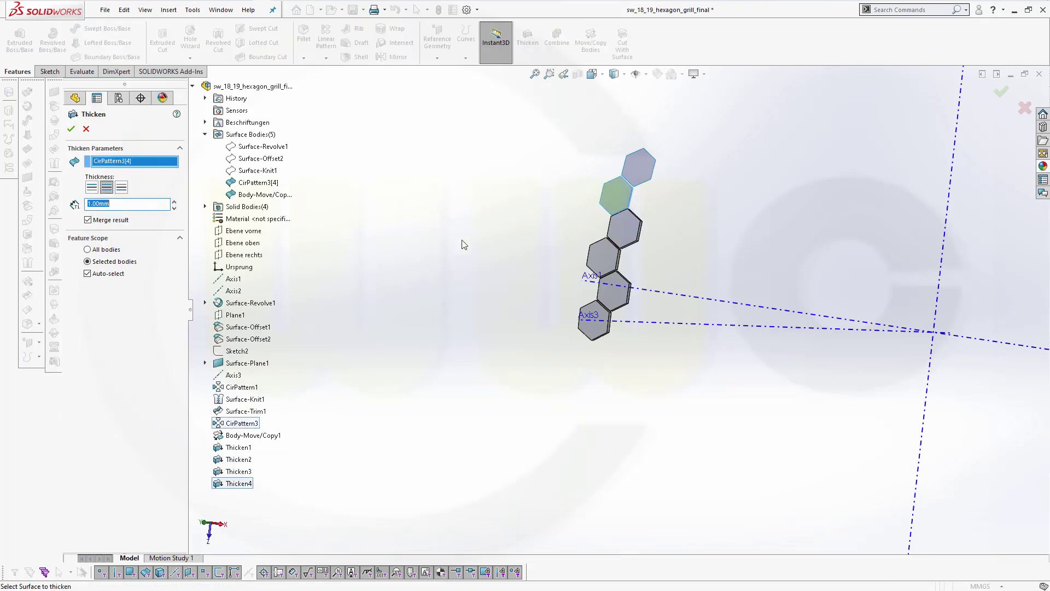
pyautogui.rightClick(461, 241)
pyautogui.click(496, 301)
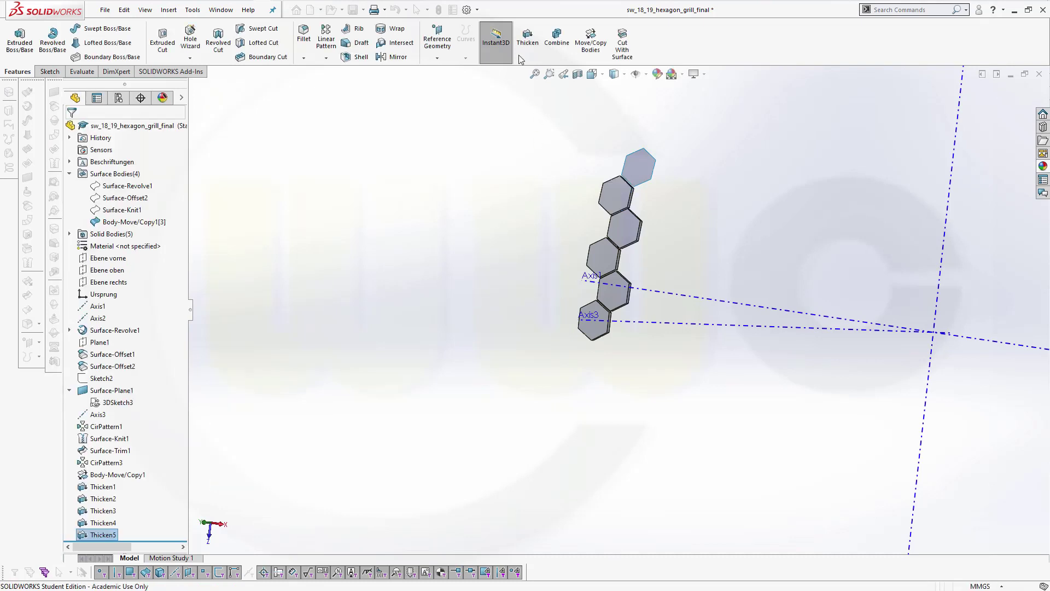
# - Thicken the topmost hexagon, Body-Move/Copy1[3], by 1 mm and check the finished column of solids
pyautogui.click(535, 39)
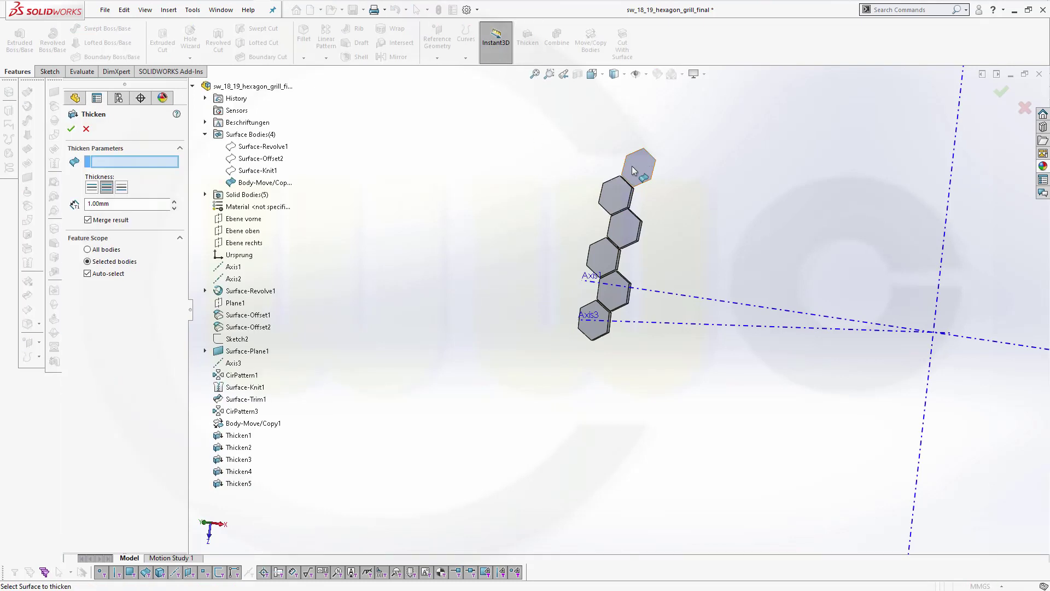
pyautogui.click(639, 166)
pyautogui.rightClick(508, 153)
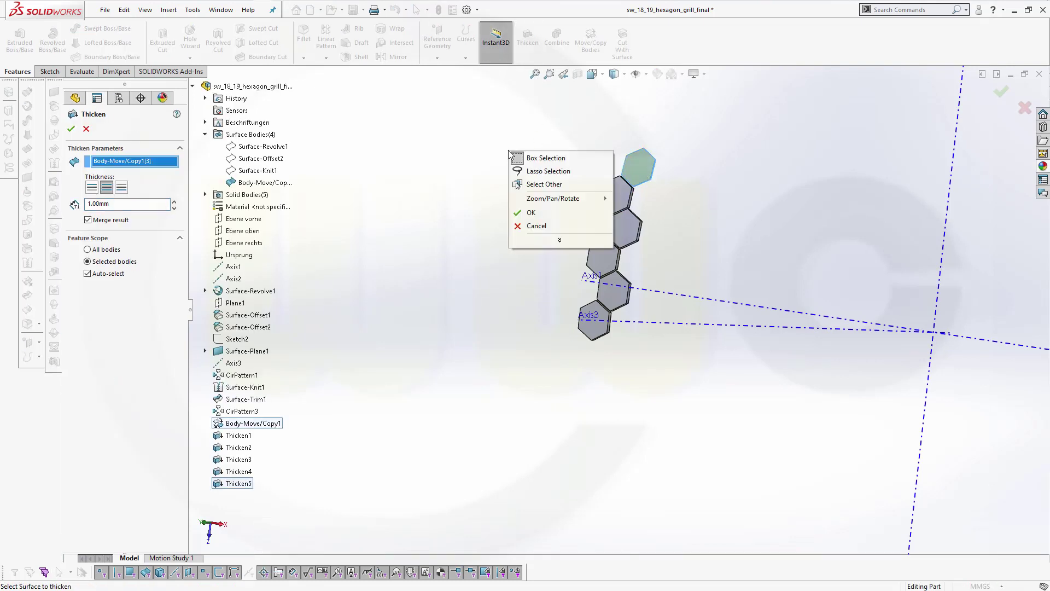
pyautogui.click(531, 212)
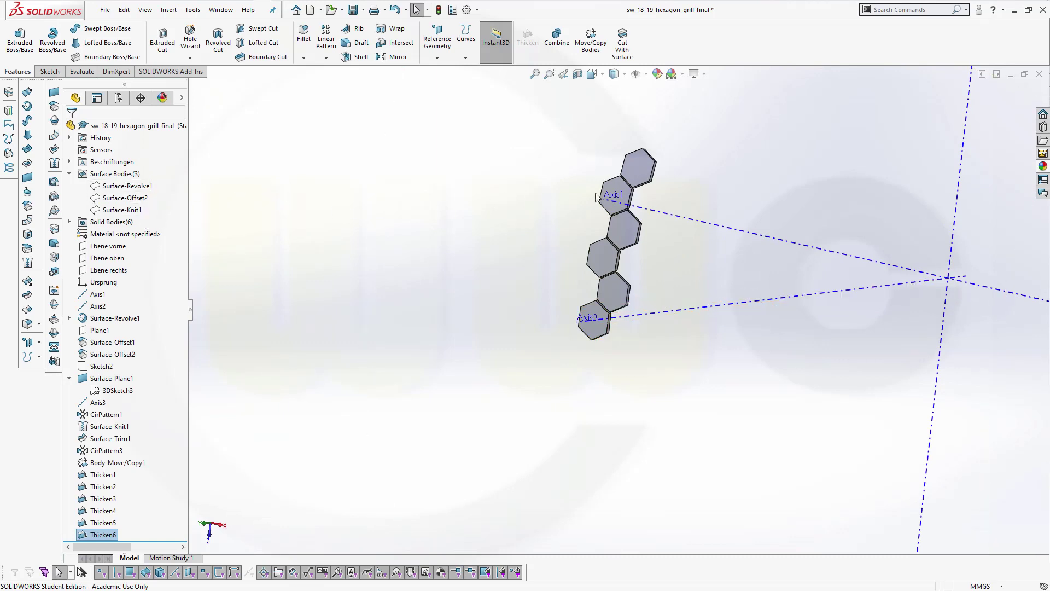
pyautogui.scroll(3, 713, 176)
pyautogui.scroll(-1, 708, 175)
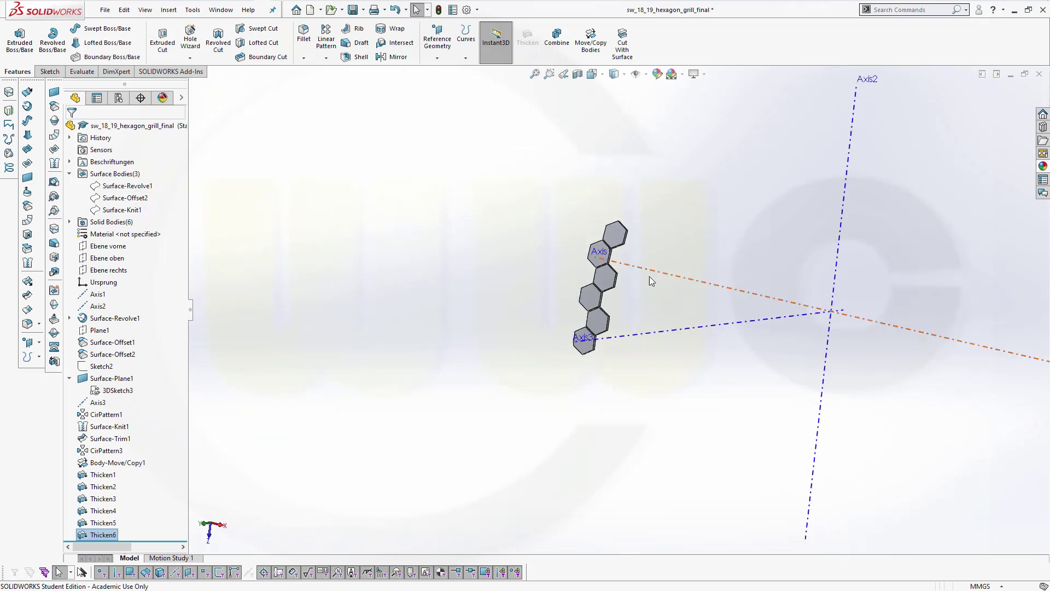
pyautogui.click(421, 226)
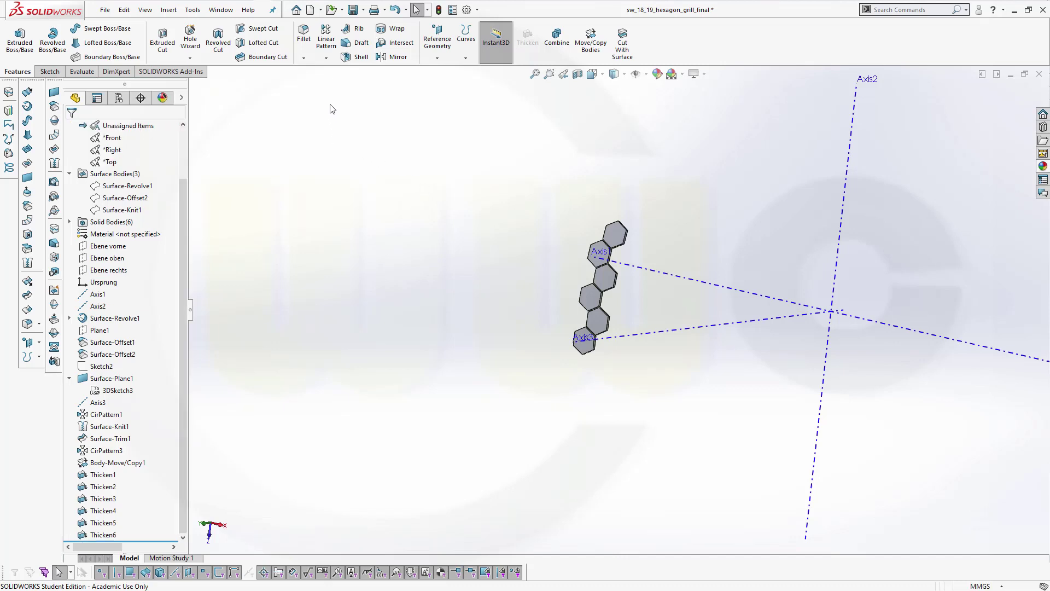
# - Start a circular pattern of bodies with Axis3 as the rotation axis
pyautogui.click(326, 58)
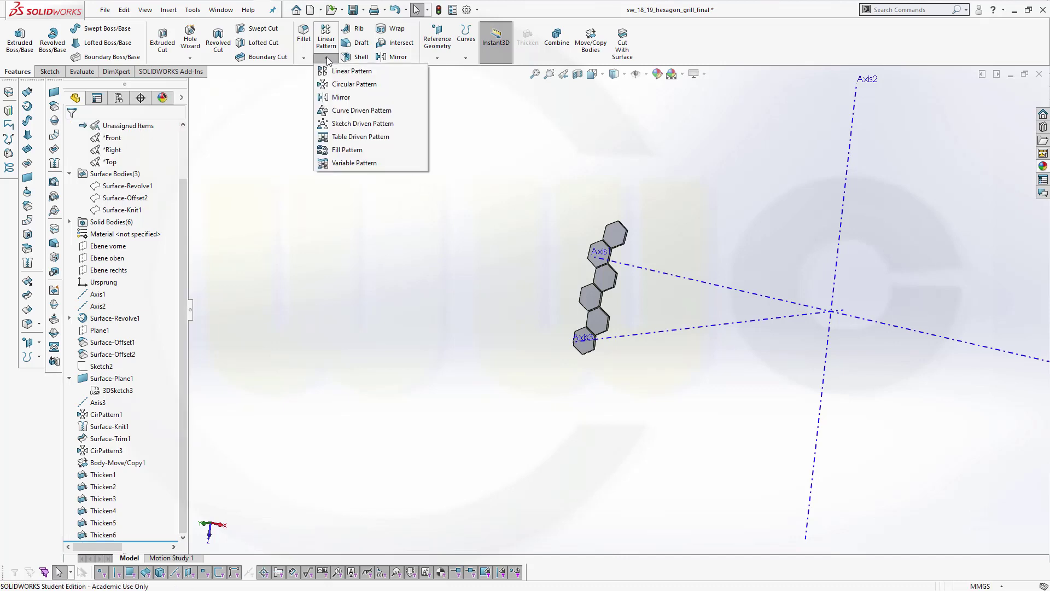
pyautogui.click(340, 86)
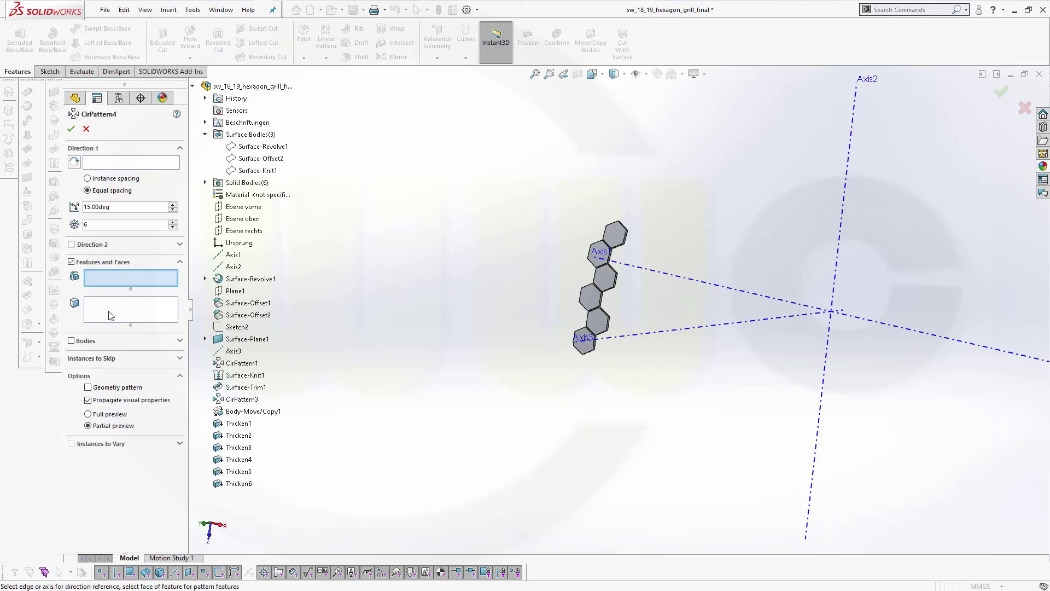
pyautogui.click(72, 343)
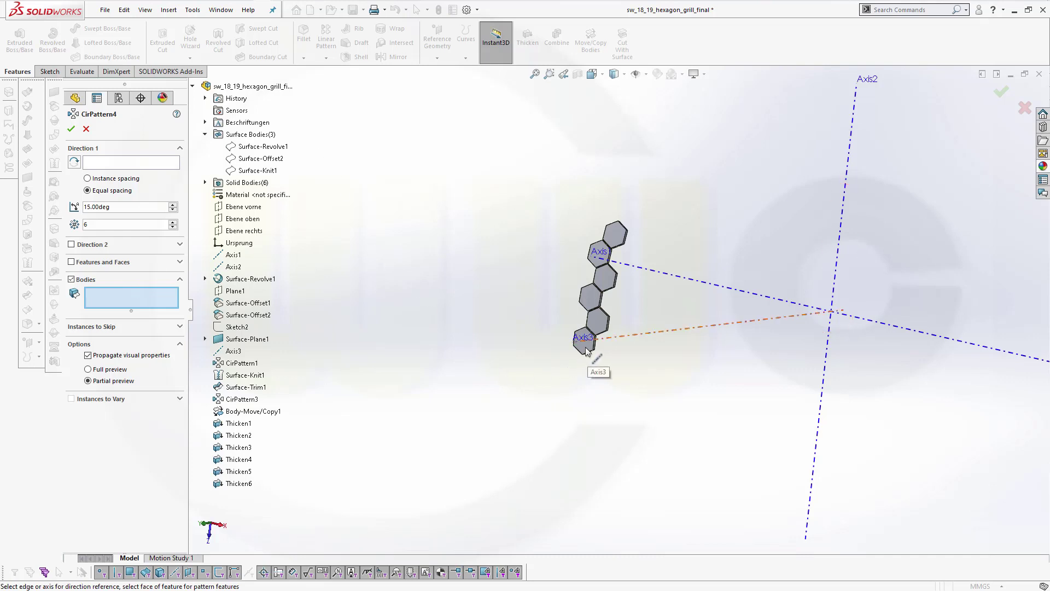
pyautogui.click(586, 348)
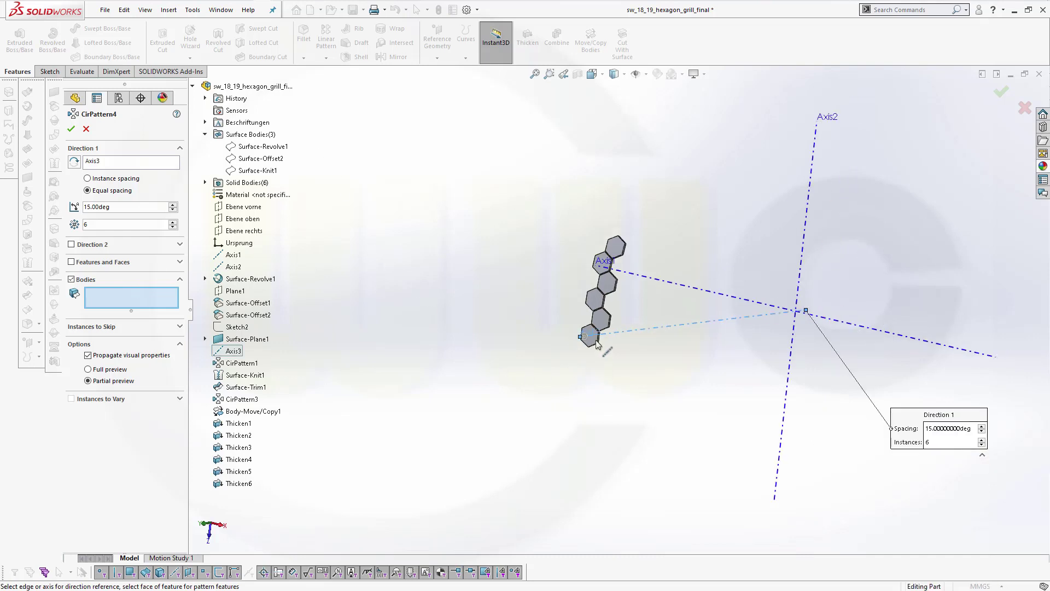
# - Select the six solid bodies Thicken1 through Thicken6 as the bodies of the circular pattern
pyautogui.scroll(-3, 586, 350)
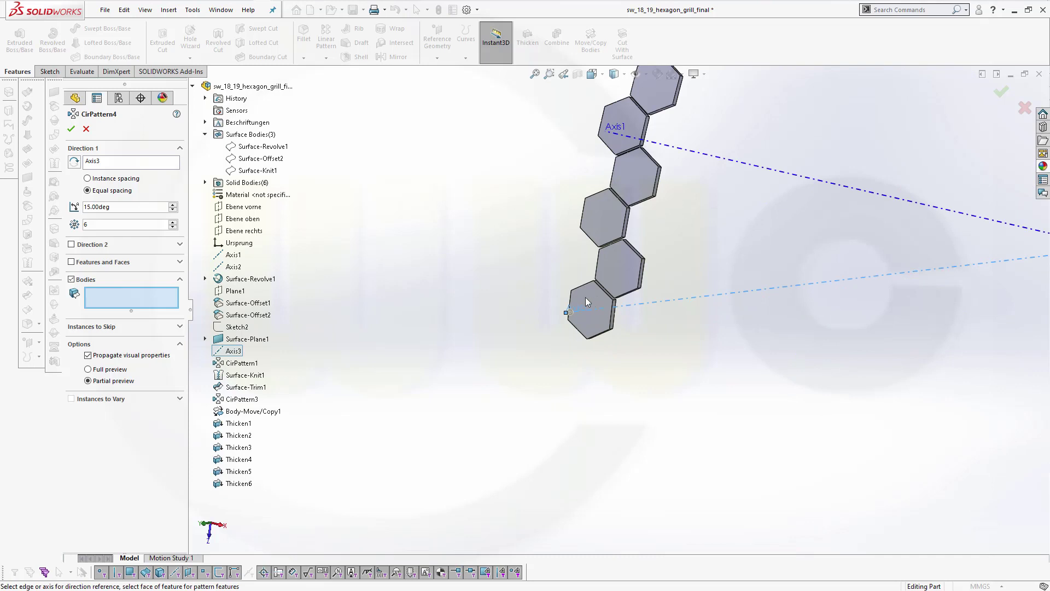
pyautogui.click(591, 307)
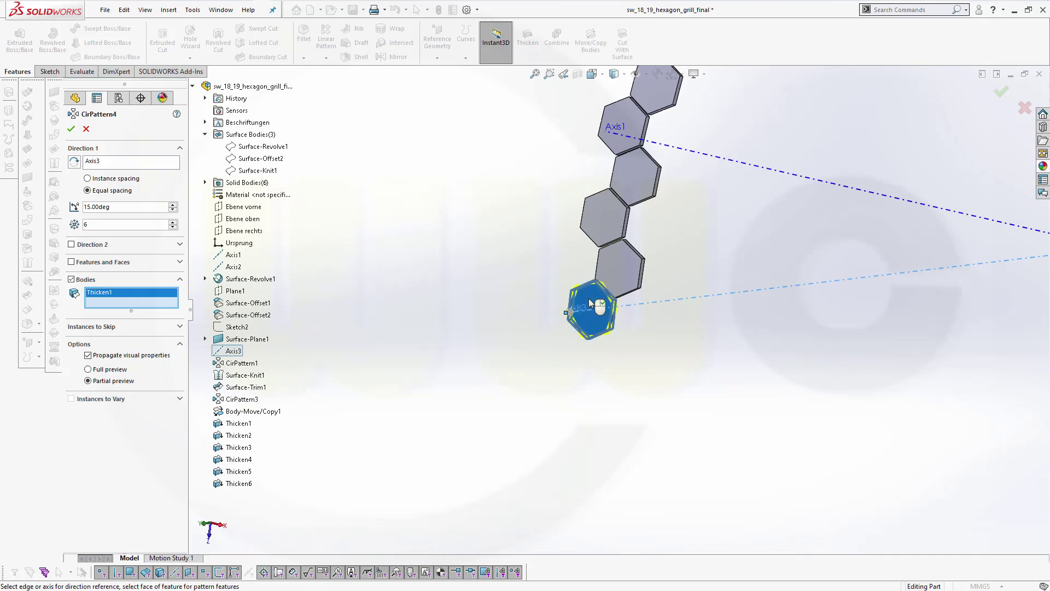
pyautogui.click(598, 298)
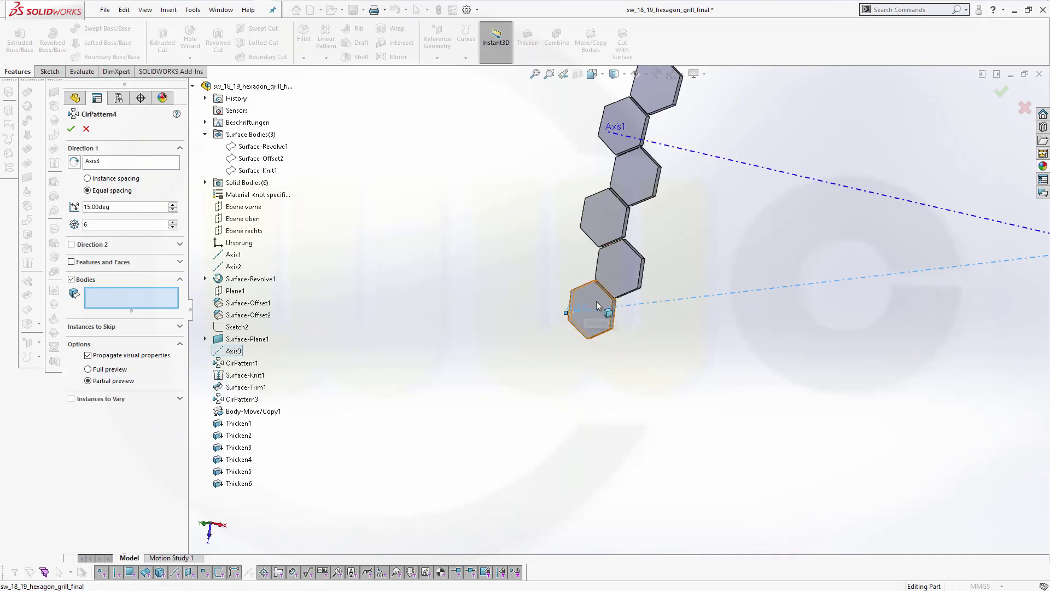
pyautogui.click(206, 183)
pyautogui.click(267, 196)
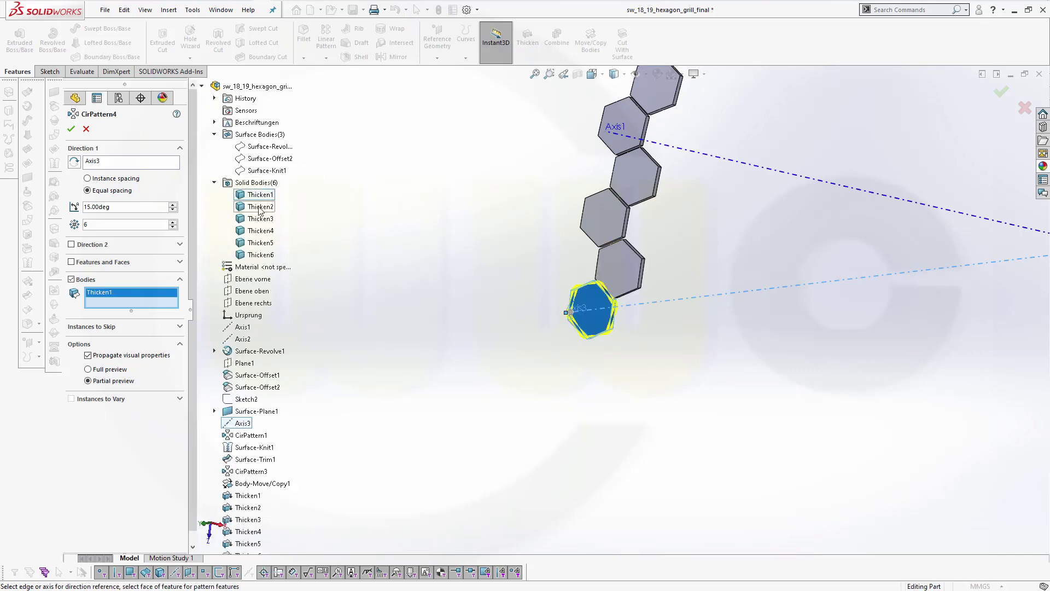
pyautogui.click(261, 208)
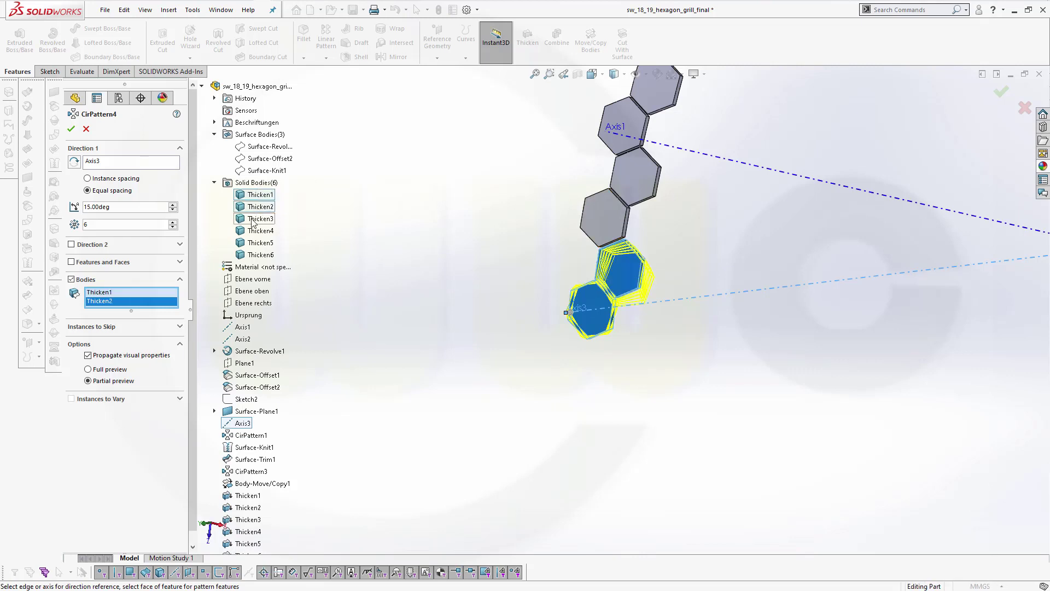
pyautogui.click(254, 220)
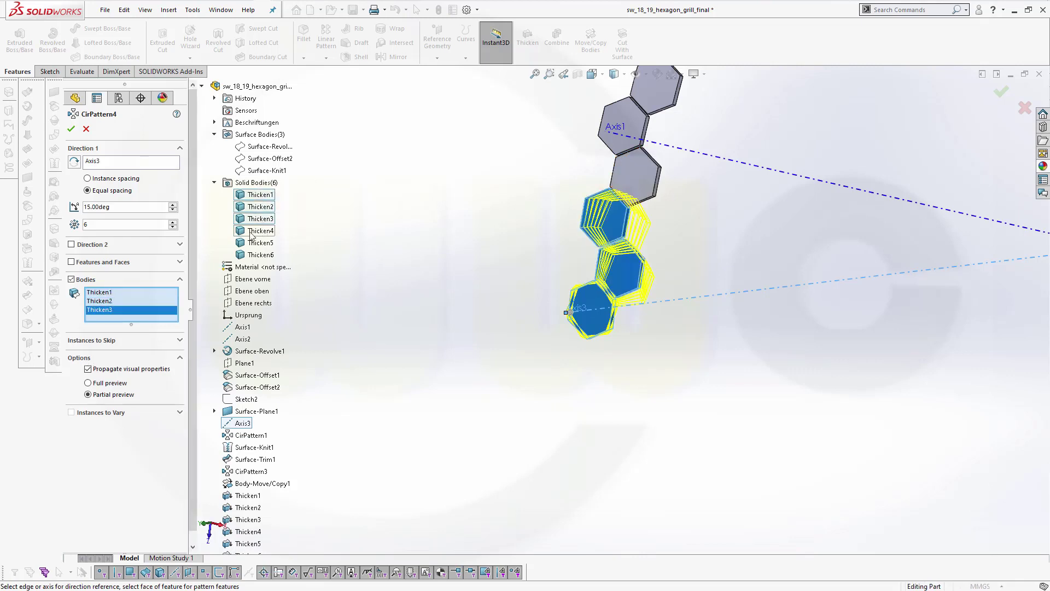
pyautogui.click(253, 232)
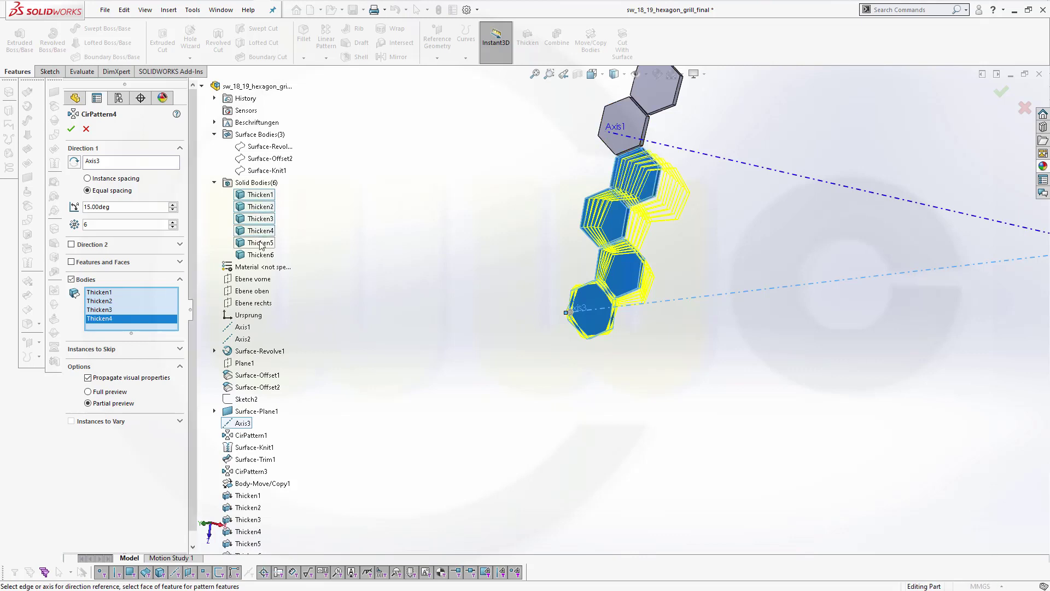
pyautogui.click(260, 244)
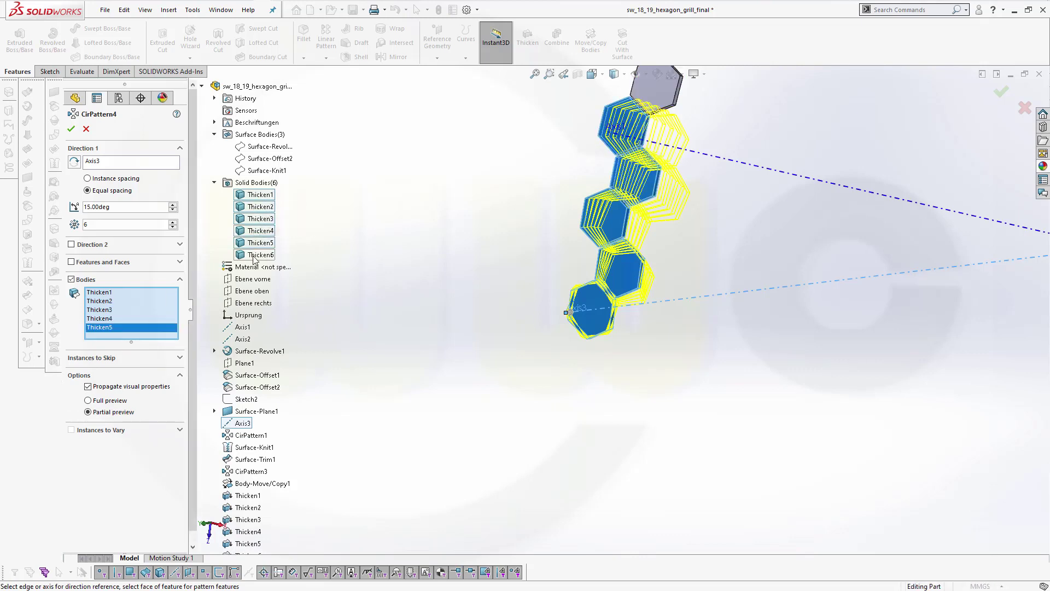
pyautogui.click(255, 256)
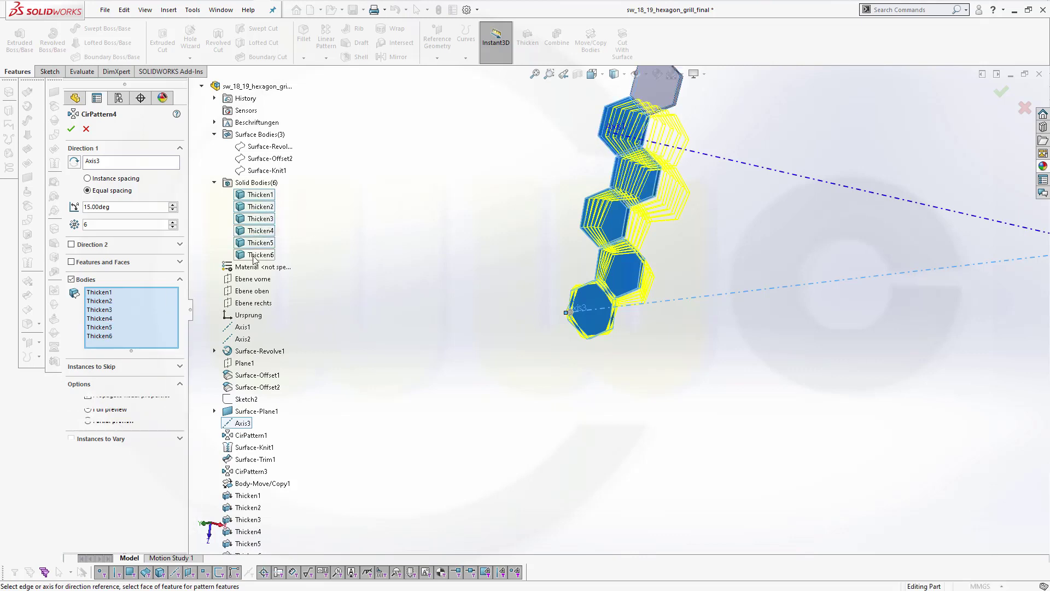
# - Replace Axis3 with Axis2 as the rotation axis of the circular pattern
pyautogui.click(100, 164)
pyautogui.rightClick(101, 163)
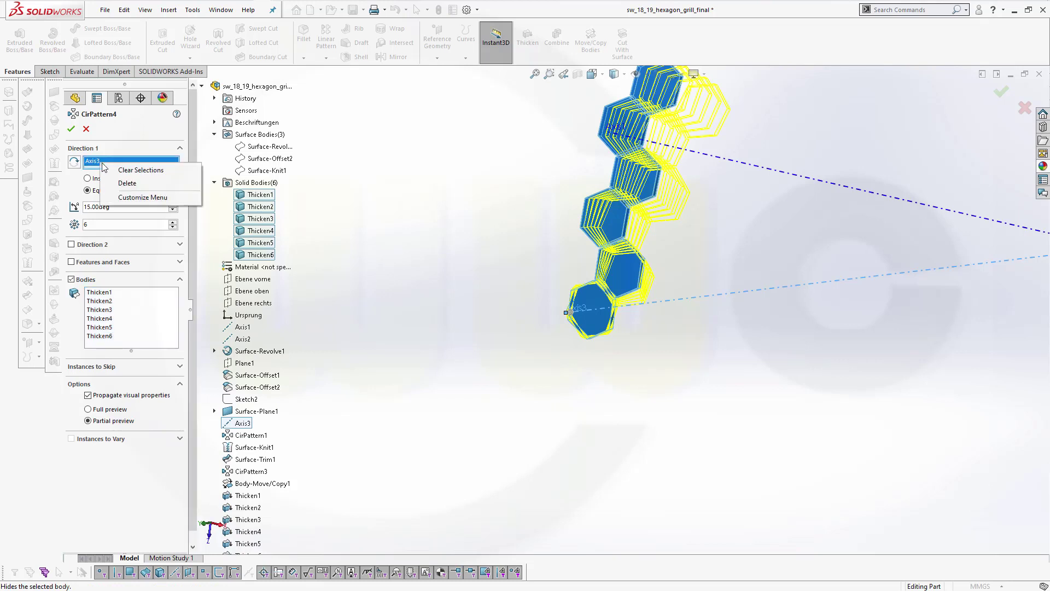
pyautogui.click(145, 162)
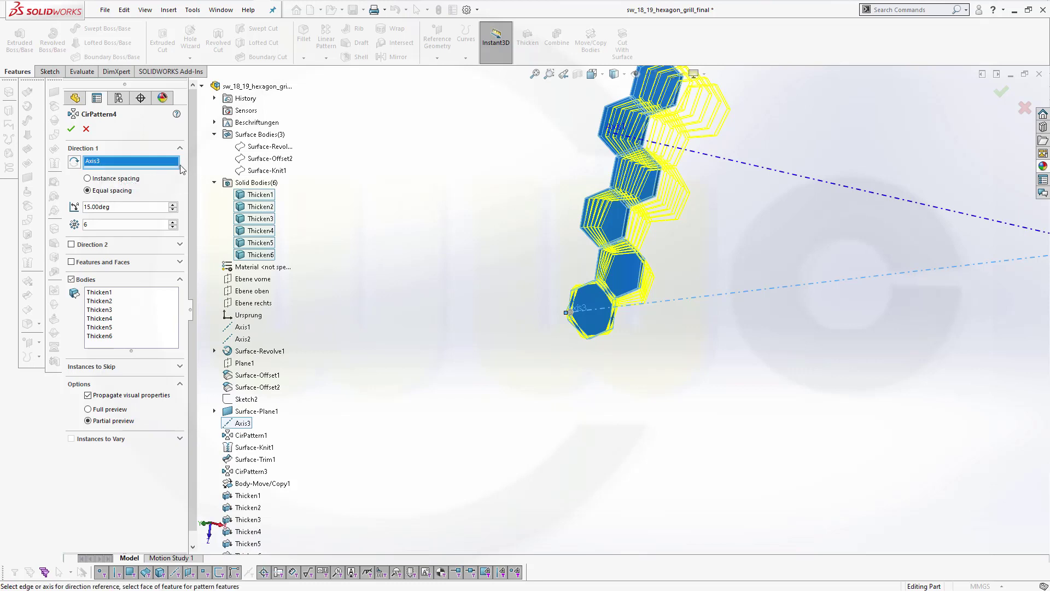
pyautogui.rightClick(145, 162)
pyautogui.click(163, 169)
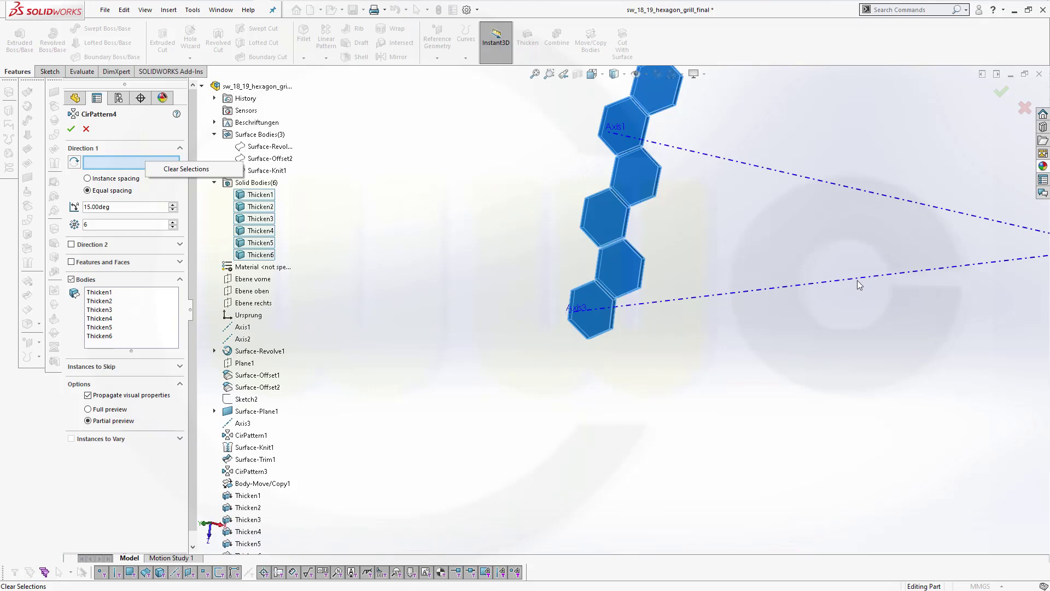
pyautogui.click(831, 265)
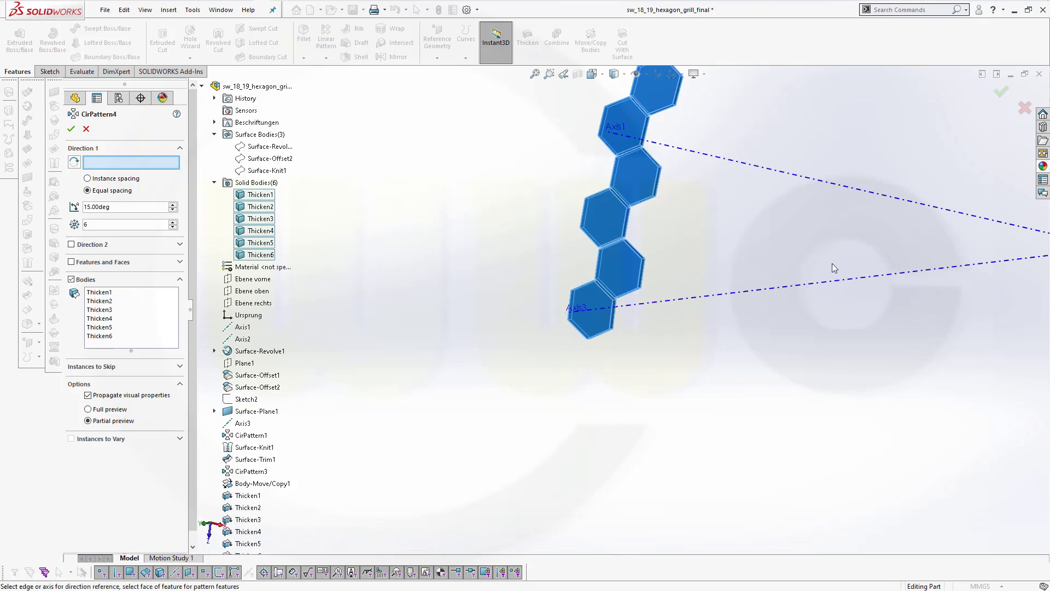
pyautogui.scroll(3, 861, 296)
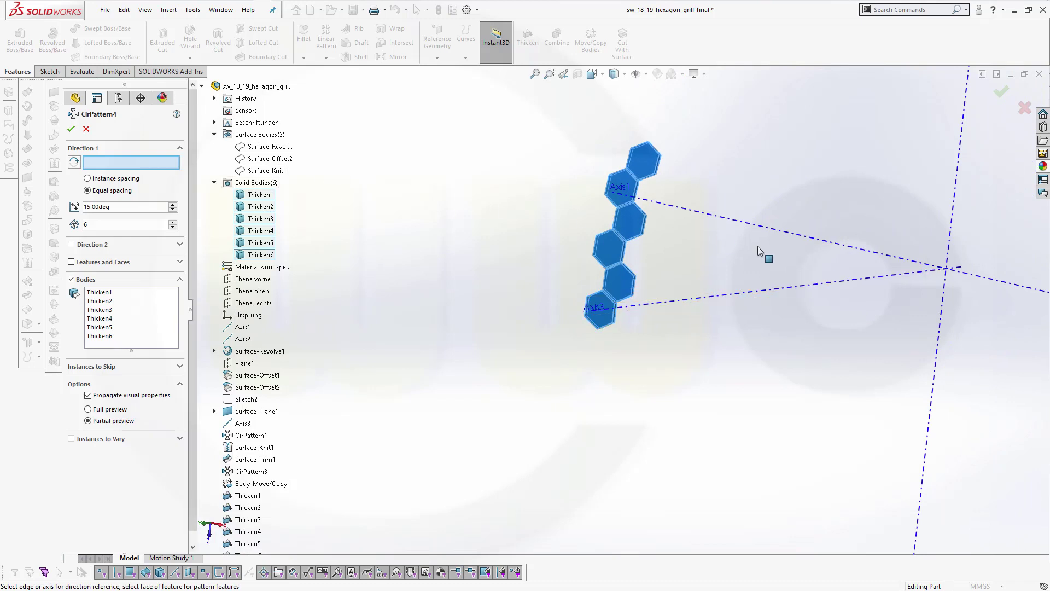
pyautogui.click(944, 320)
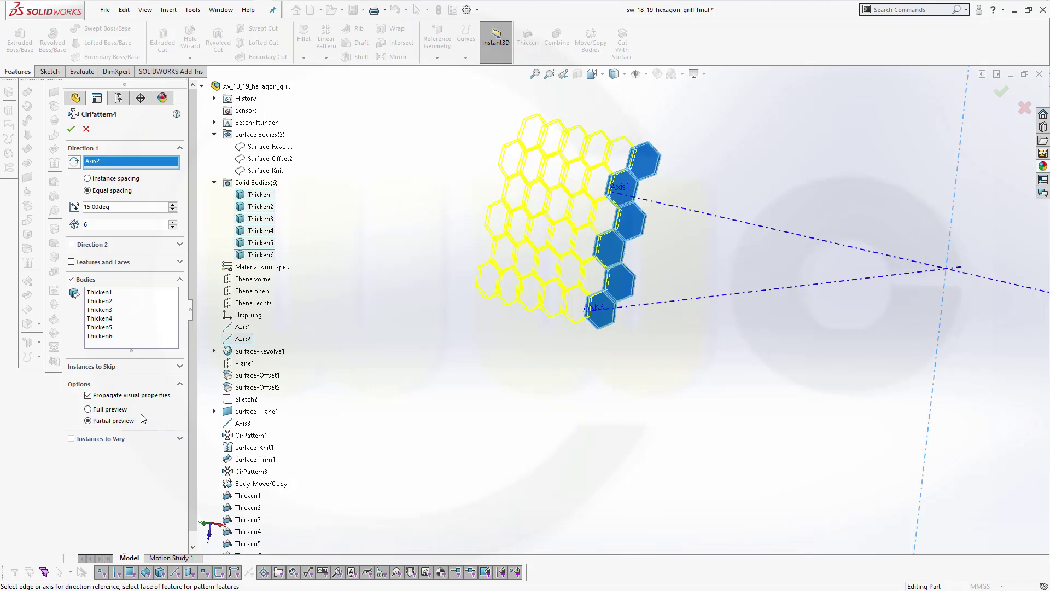
# - Try a total angle of 3.5° for the pattern with equal spacing
pyautogui.click(113, 206)
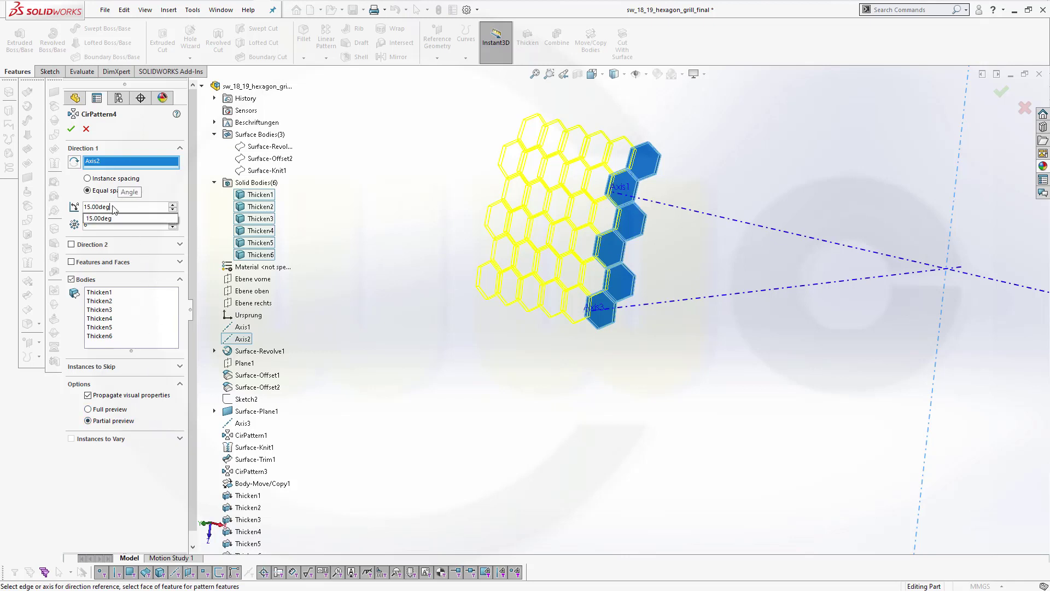
pyautogui.doubleClick(97, 207)
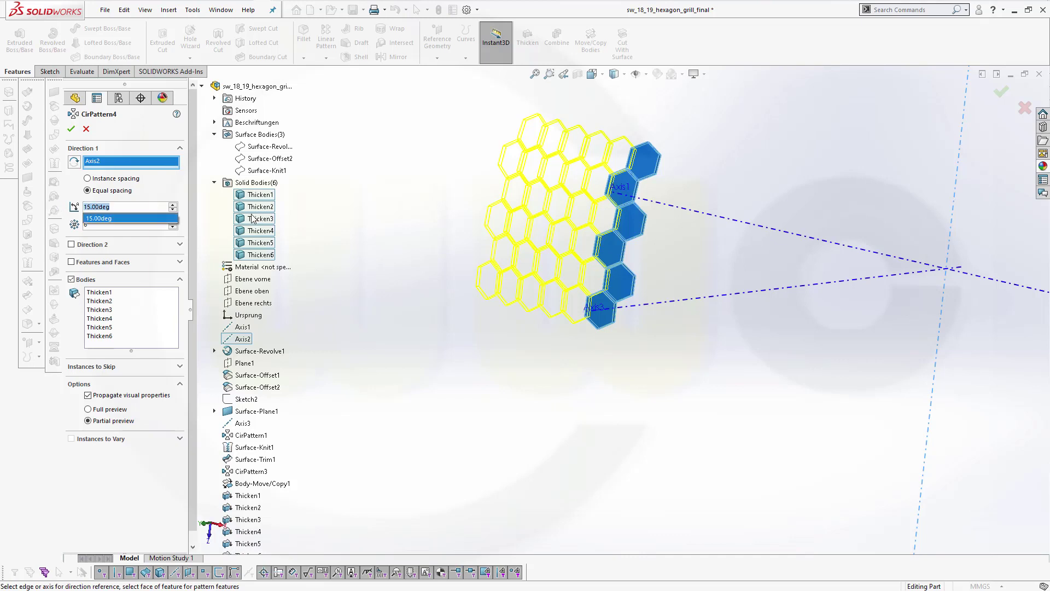
pyautogui.write('3,5')
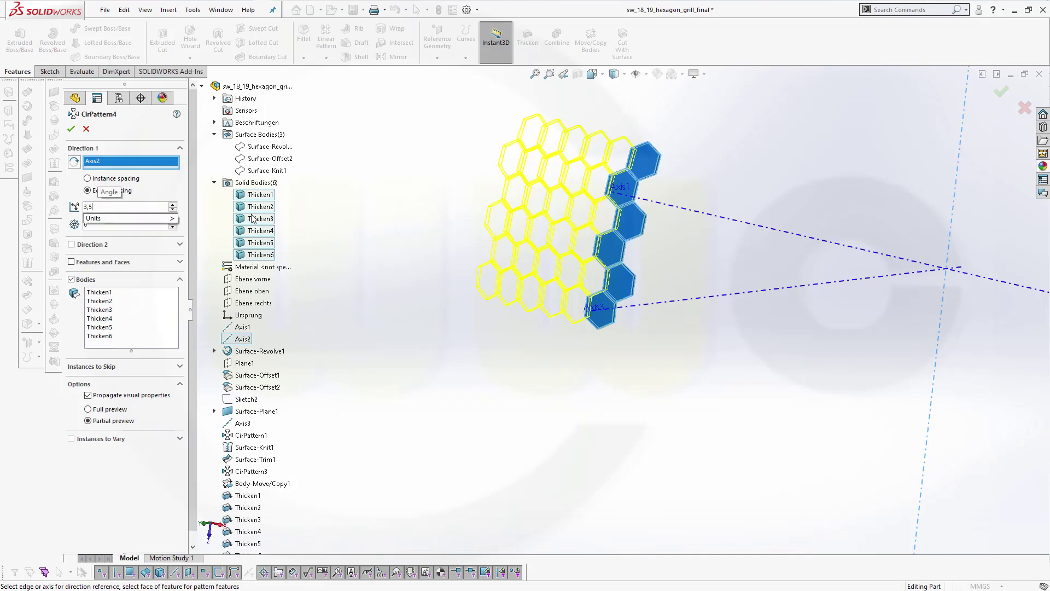
pyautogui.press('Tab')
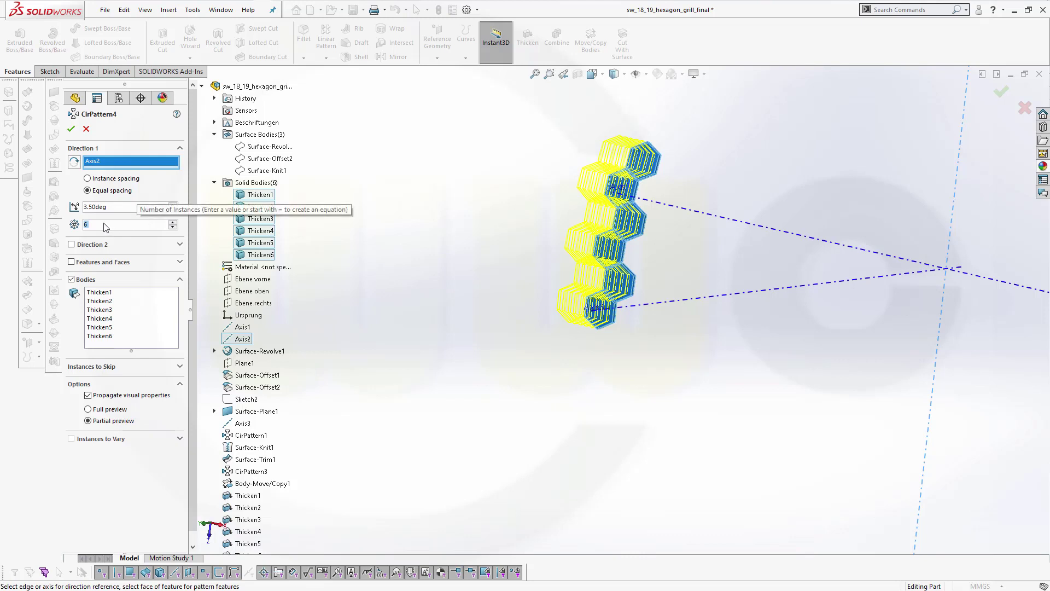
# - Switch the circular pattern to instance spacing with 10 instances at 3.5° and create it
pyautogui.click(88, 179)
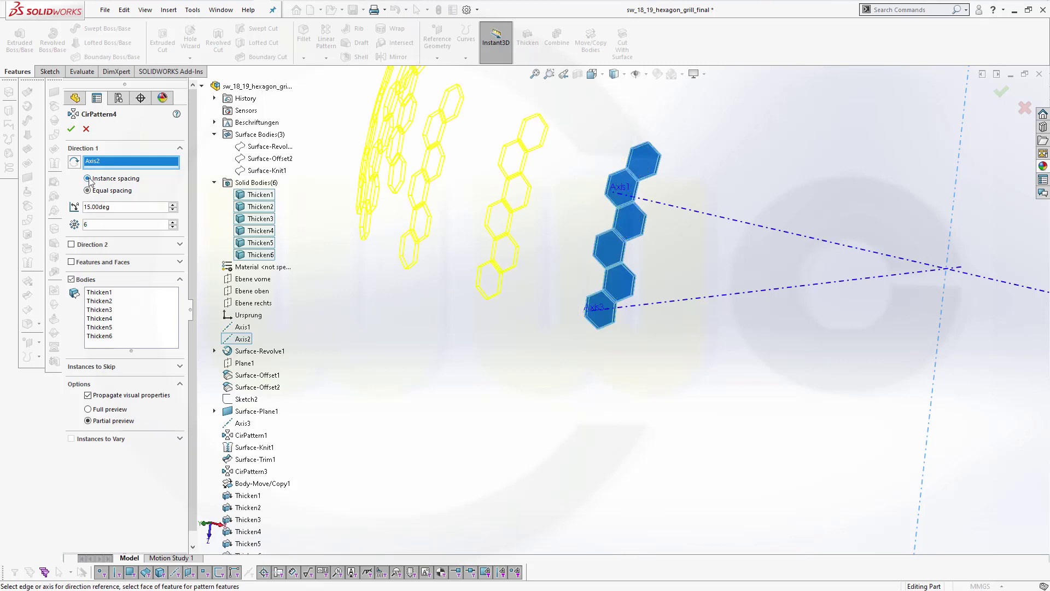
pyautogui.doubleClick(107, 228)
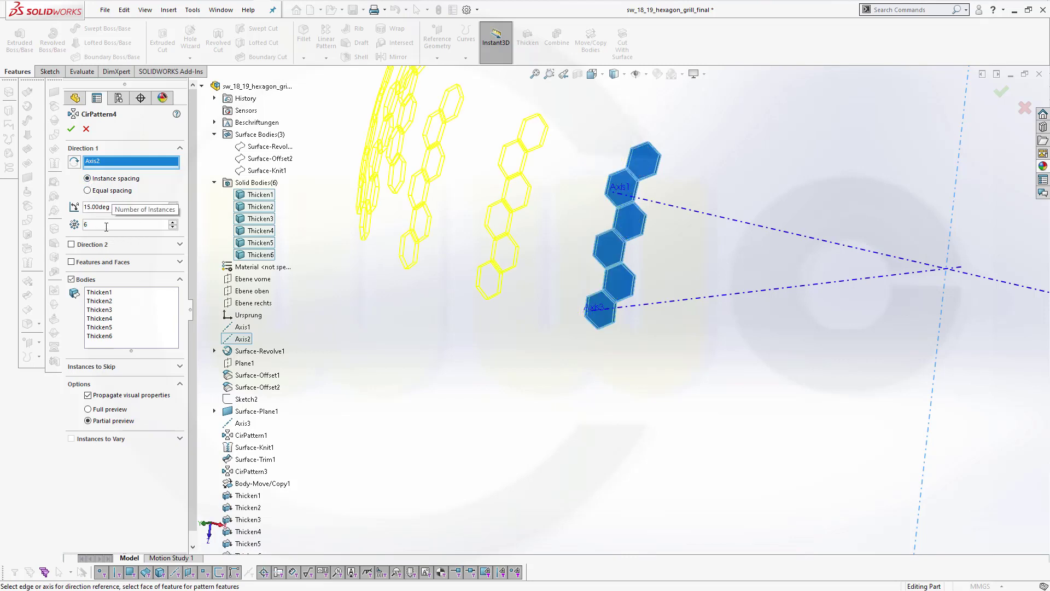
pyautogui.write('10')
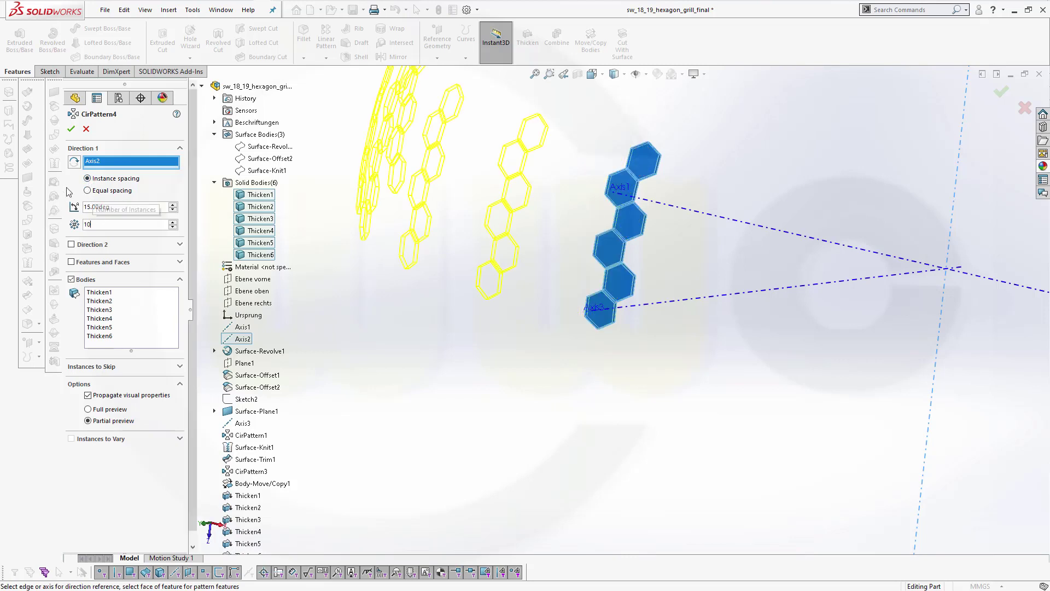
pyautogui.doubleClick(123, 206)
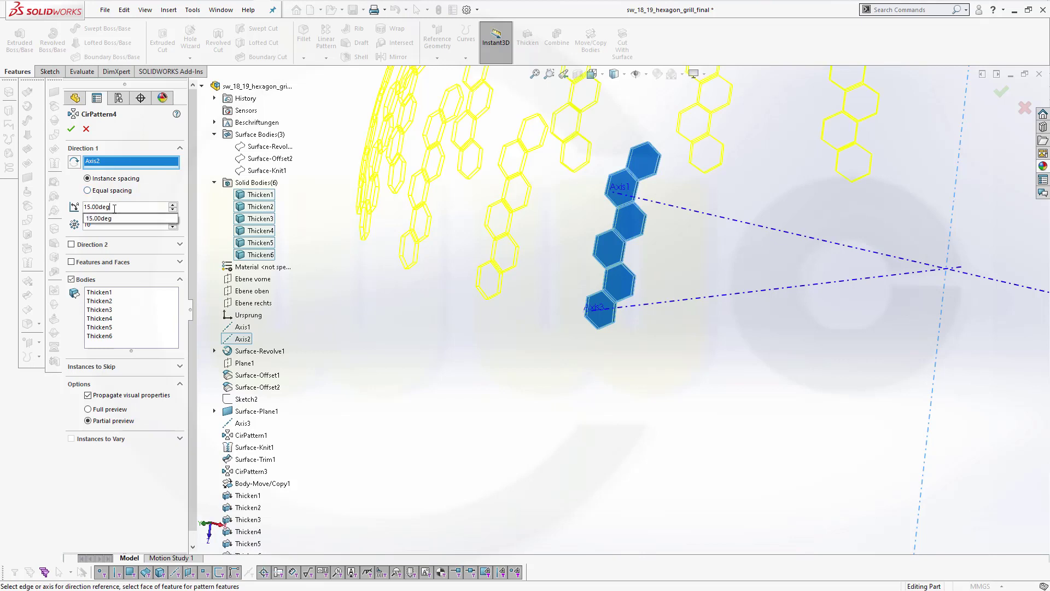
pyautogui.write('3.5')
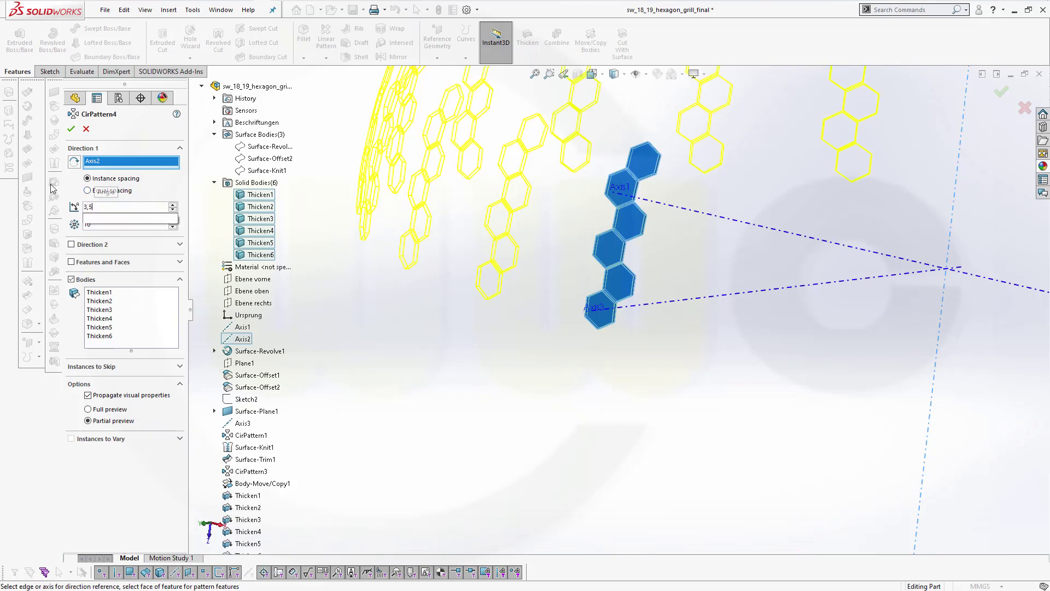
pyautogui.press('Tab')
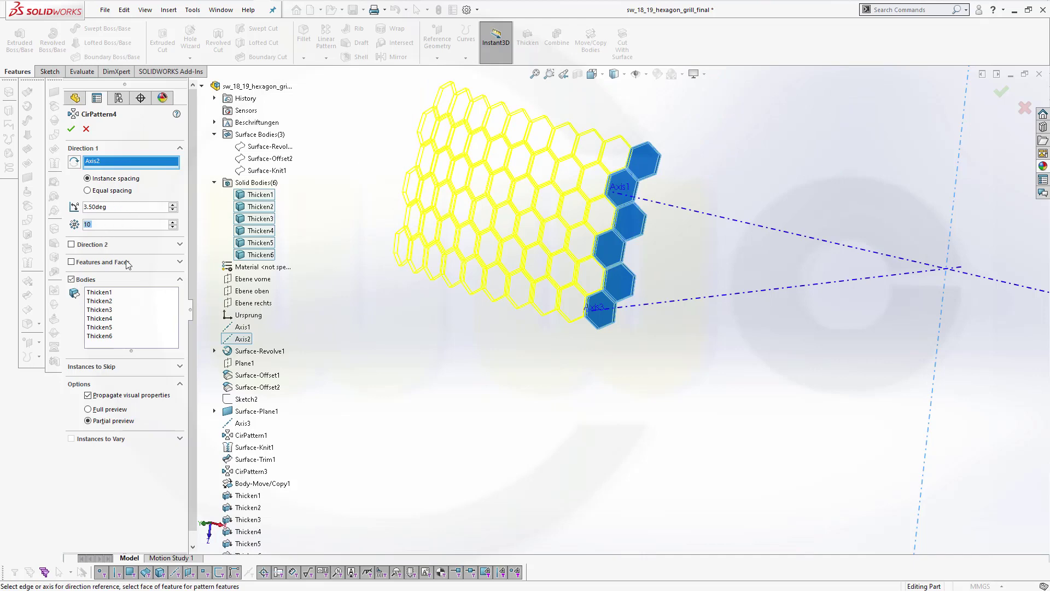
pyautogui.moveTo(274, 344); pyautogui.dragTo(330, 329, button='middle')
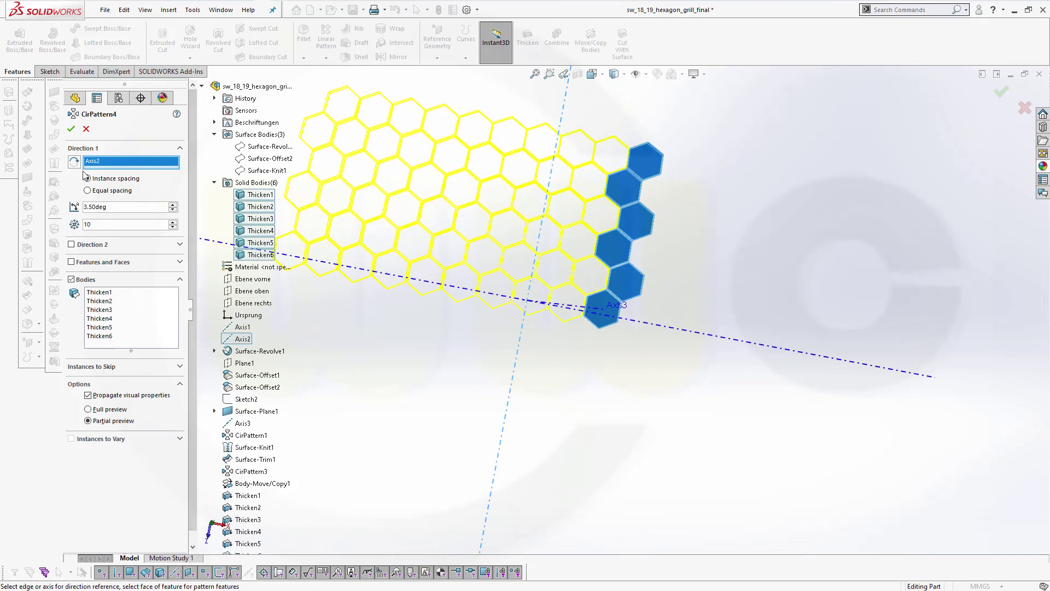
pyautogui.press('Return')
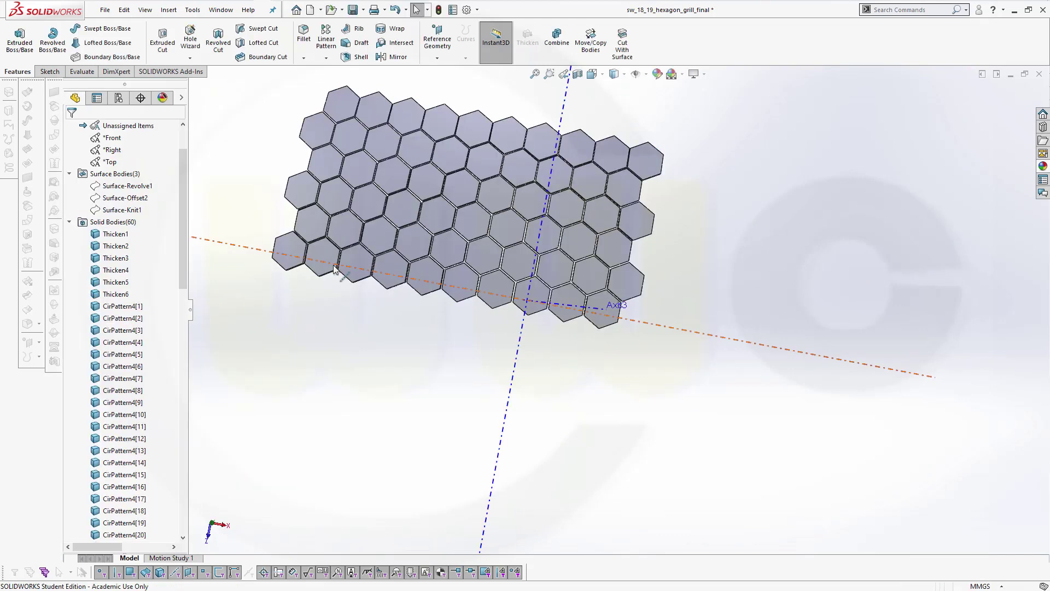
# - Start a Mirror feature on the hexagon grill and set it up to mirror bodies
pyautogui.moveTo(385, 249); pyautogui.dragTo(529, 209, button='middle')
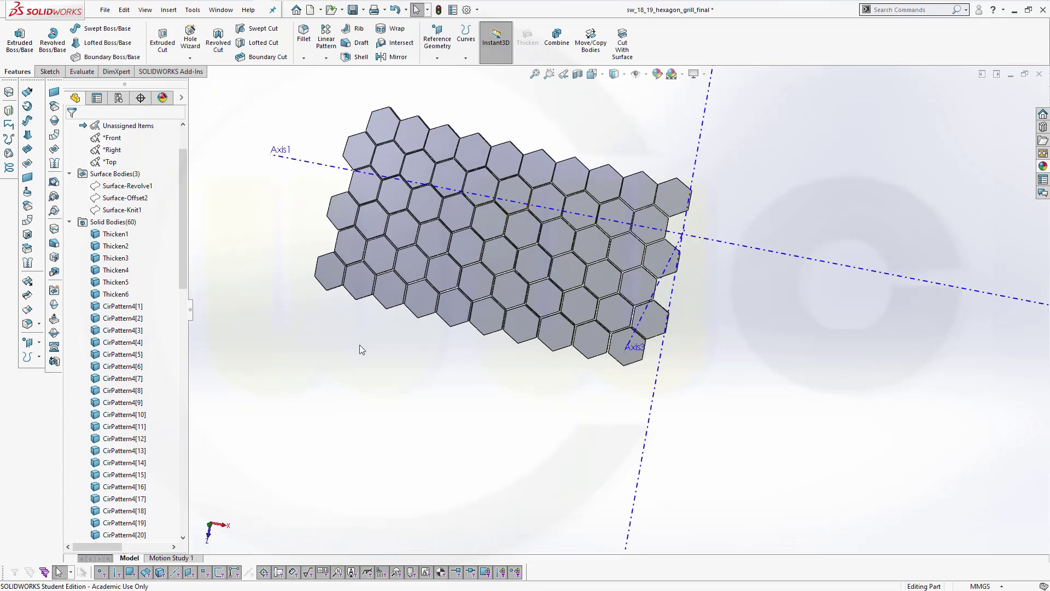
pyautogui.press('z')
pyautogui.moveTo(454, 371); pyautogui.dragTo(423, 354, button='middle')
pyautogui.moveTo(181, 283); pyautogui.dragTo(178, 247)
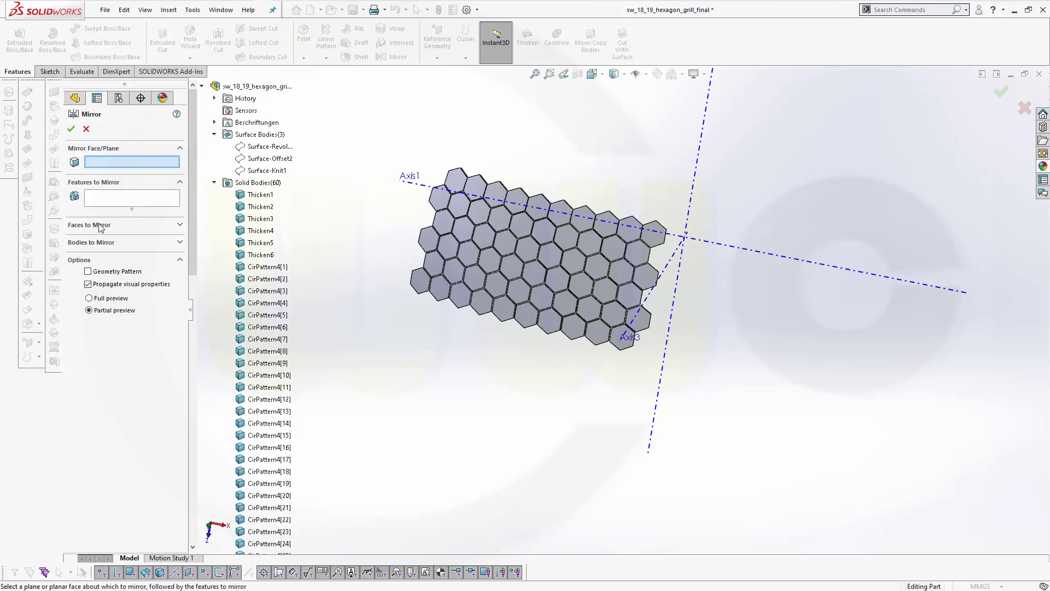
pyautogui.click(180, 243)
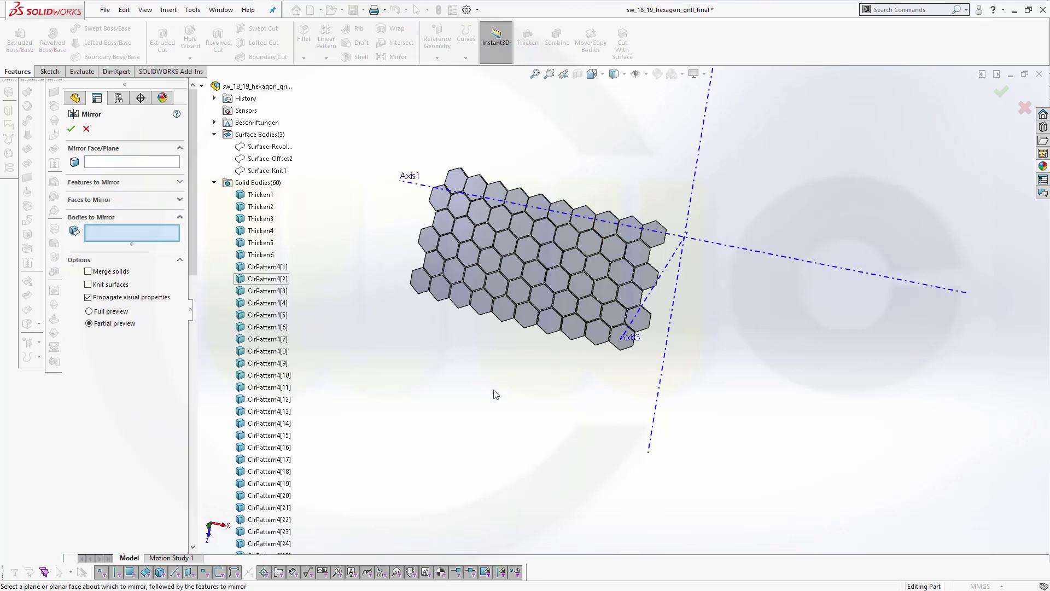
# - Select all circular-pattern hexagon bodies as bodies to mirror, leaving out the end column of six thickened seed hexagons
pyautogui.moveTo(523, 396); pyautogui.dragTo(490, 345, button='middle')
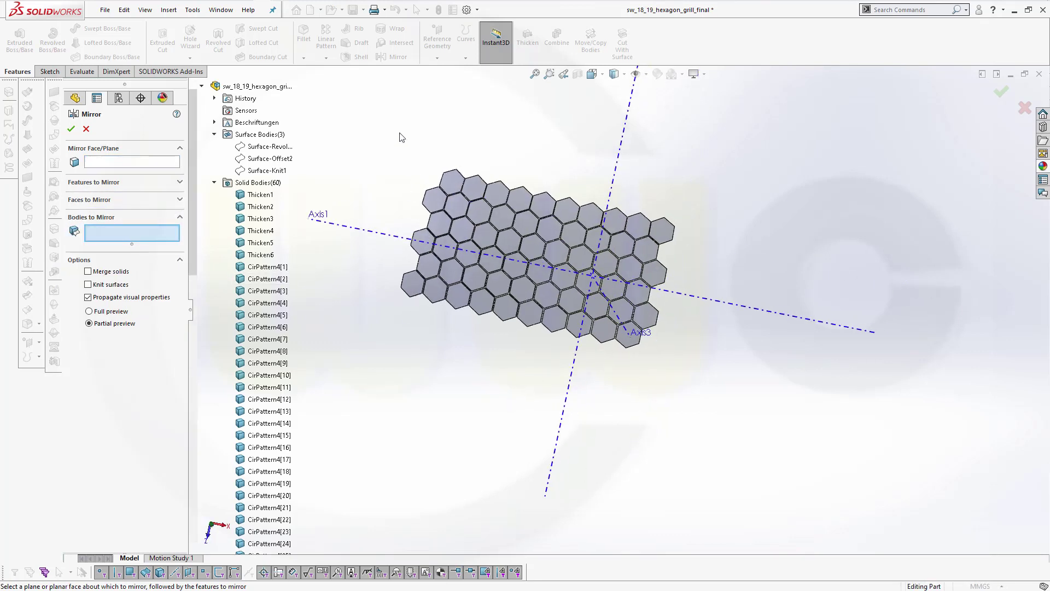
pyautogui.moveTo(410, 141); pyautogui.dragTo(618, 356)
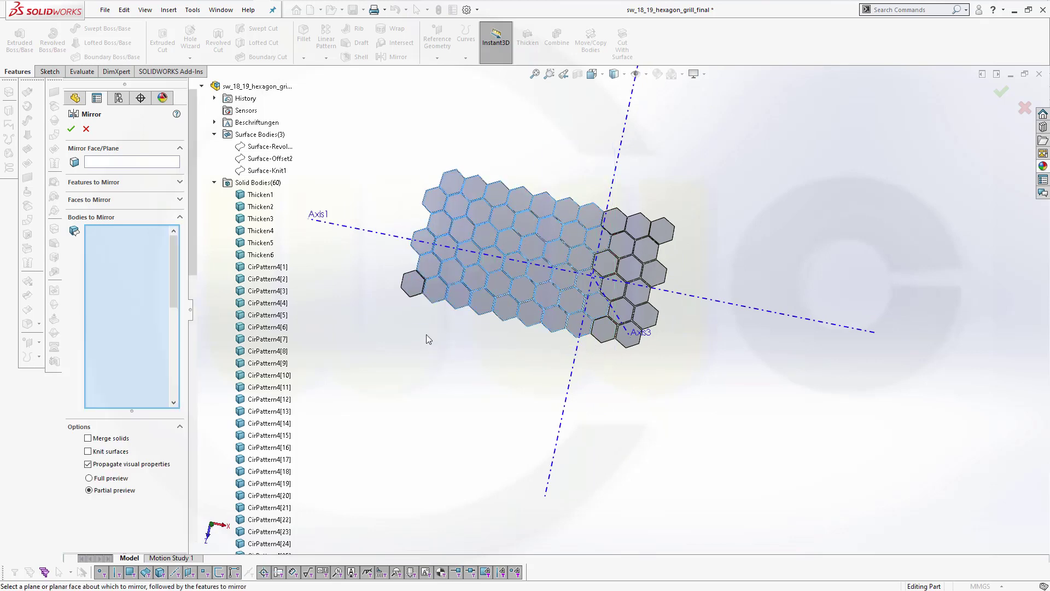
pyautogui.click(412, 292)
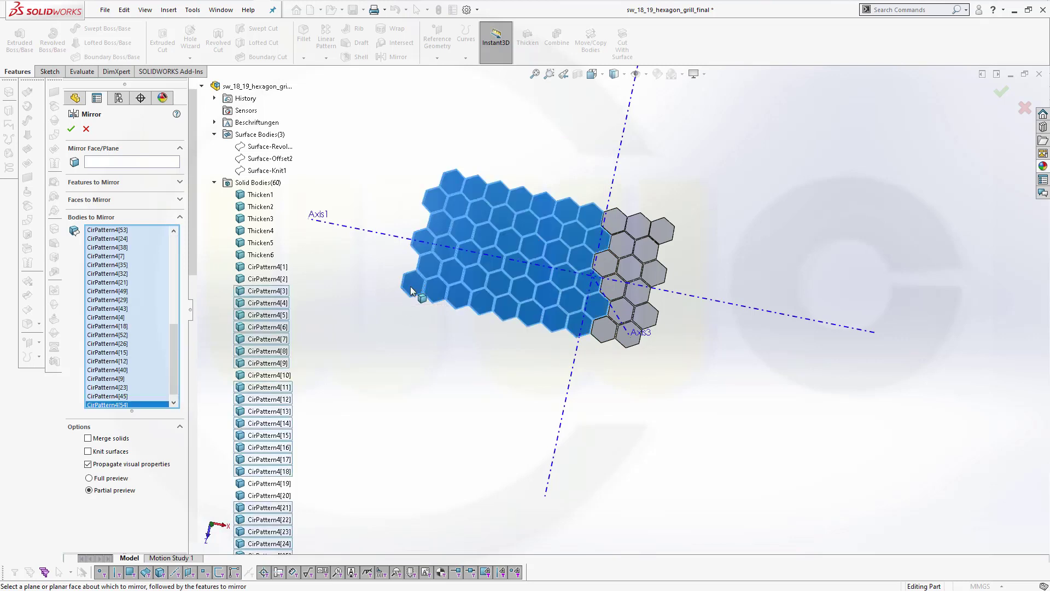
pyautogui.click(617, 225)
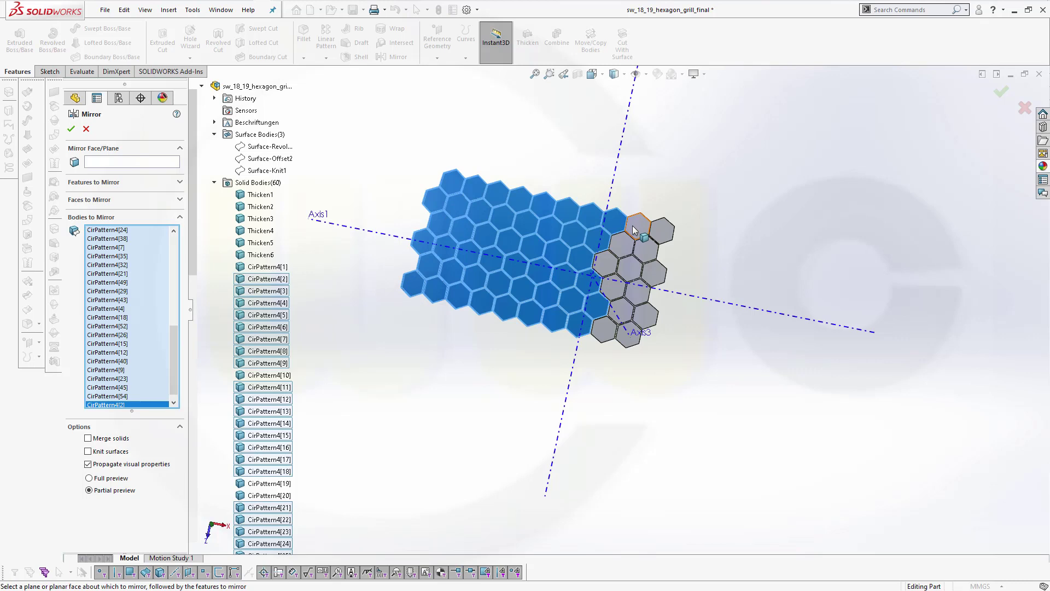
pyautogui.click(635, 229)
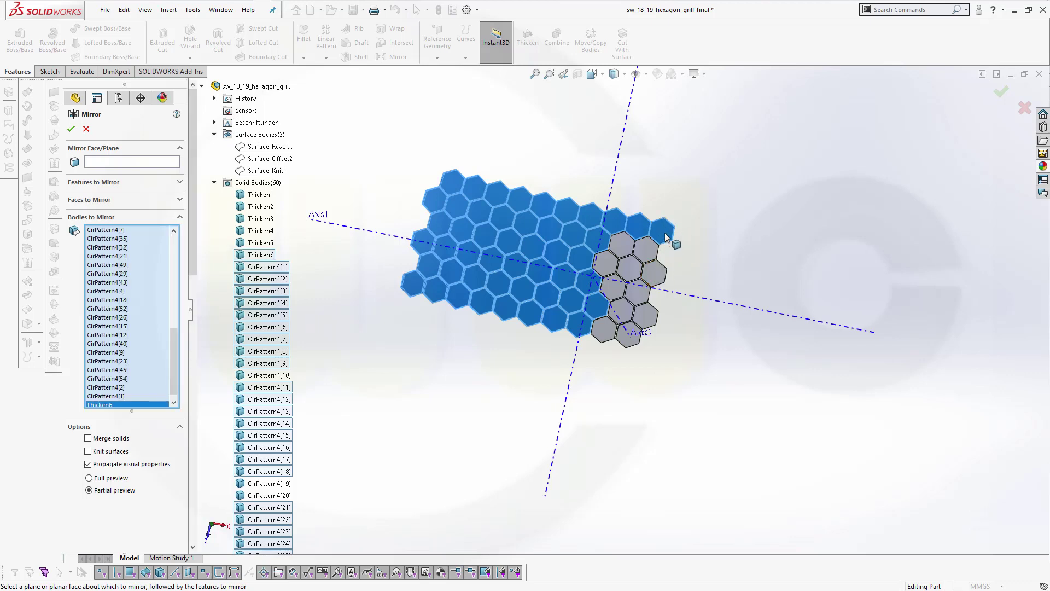
pyautogui.click(666, 233)
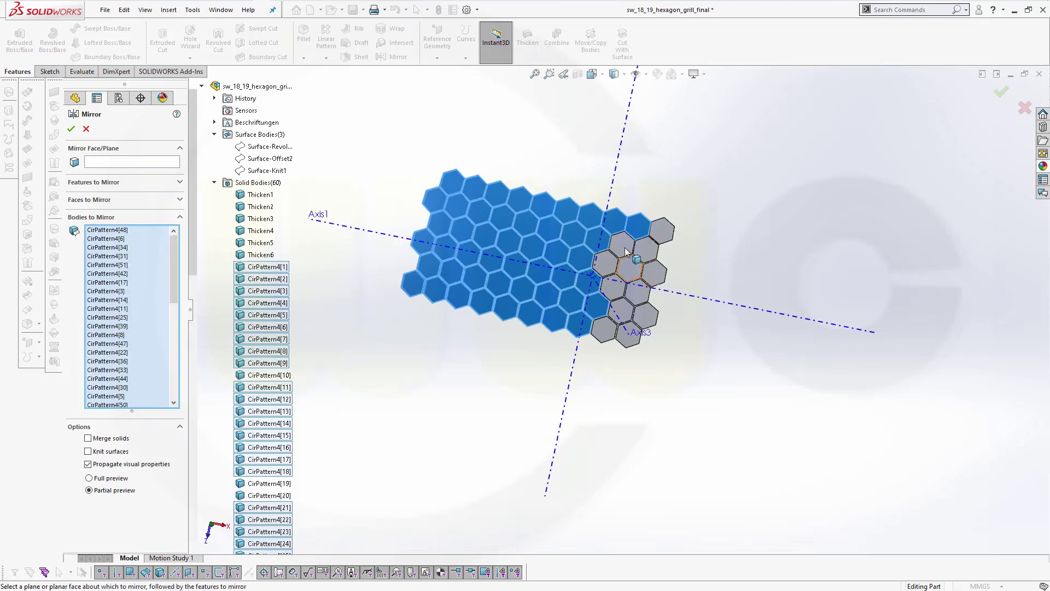
pyautogui.click(602, 269)
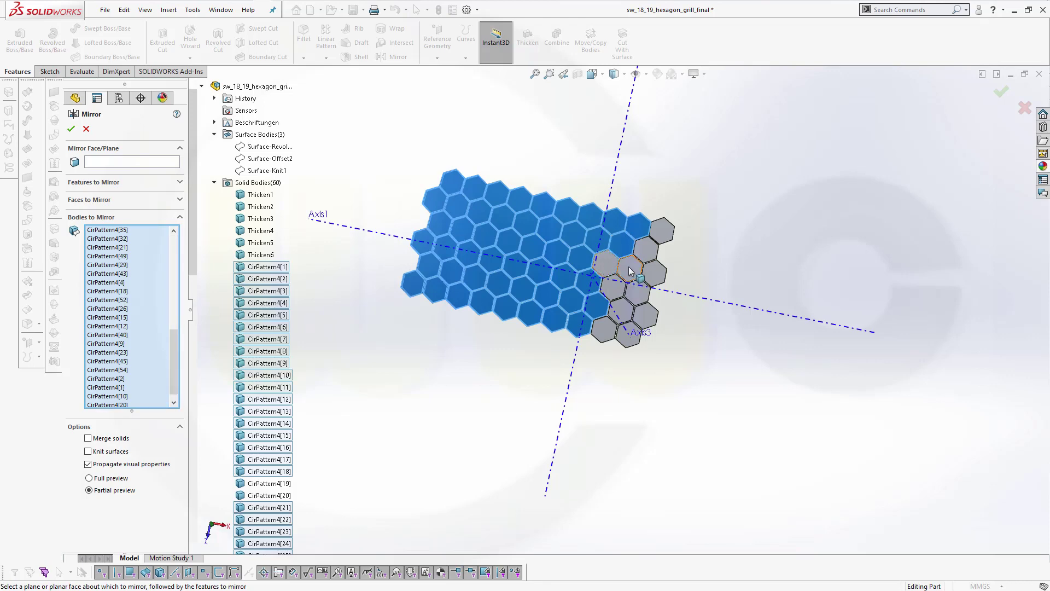
pyautogui.click(626, 269)
pyautogui.click(612, 287)
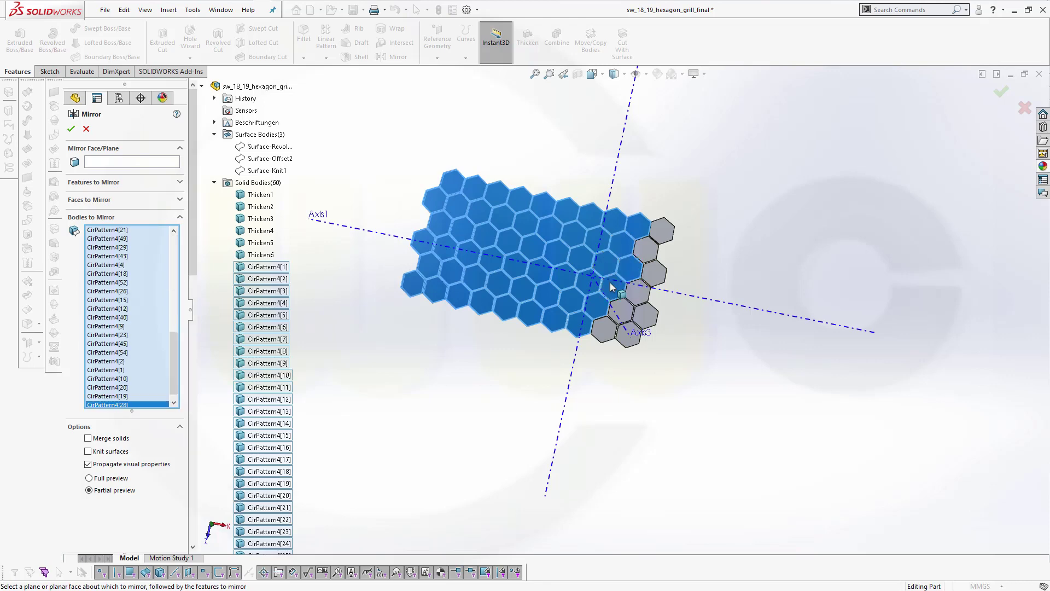
pyautogui.click(616, 313)
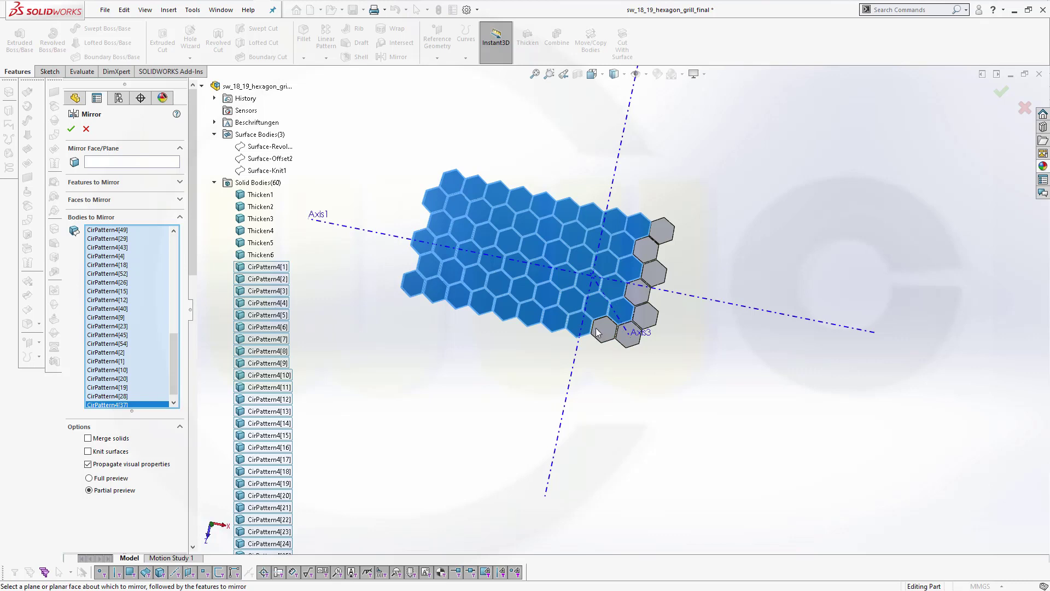
pyautogui.click(597, 334)
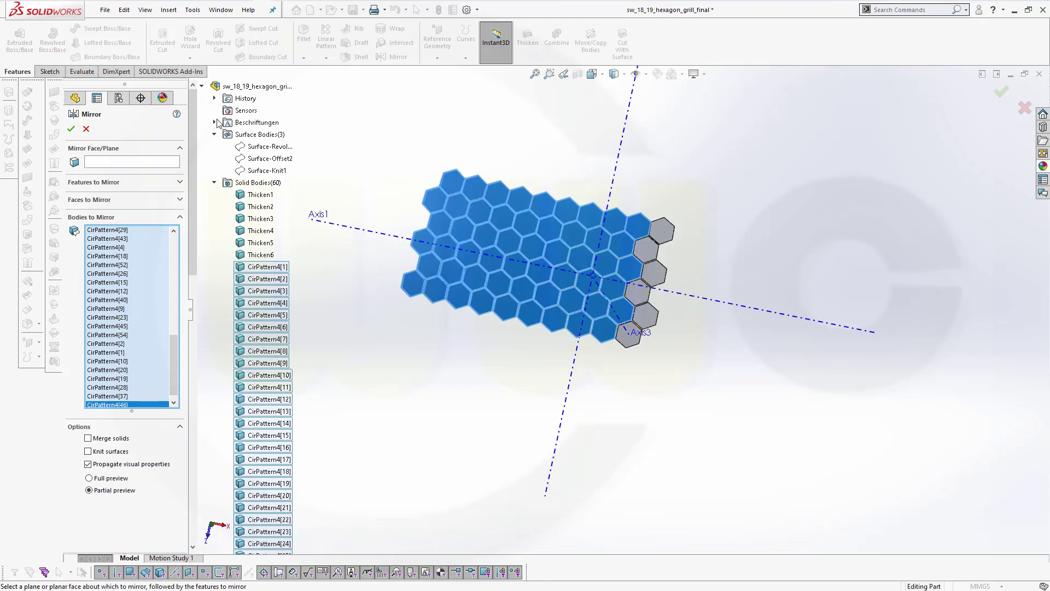
# - Set Ebene rechts as the mirror plane and create the mirror of the selected hexagon bodies
pyautogui.scroll(-15, 287, 277)
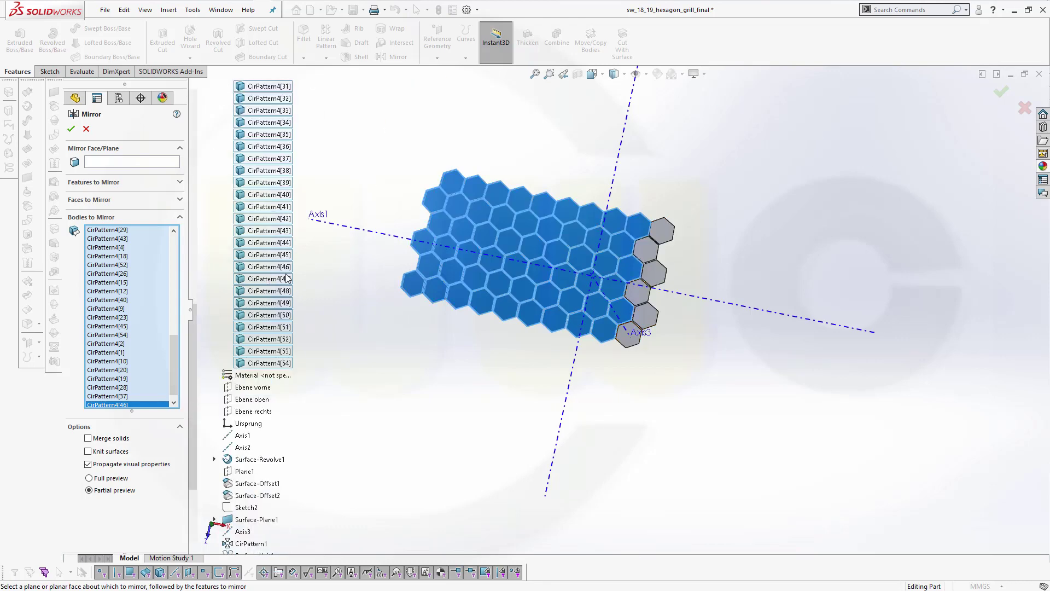
pyautogui.scroll(-2, 287, 277)
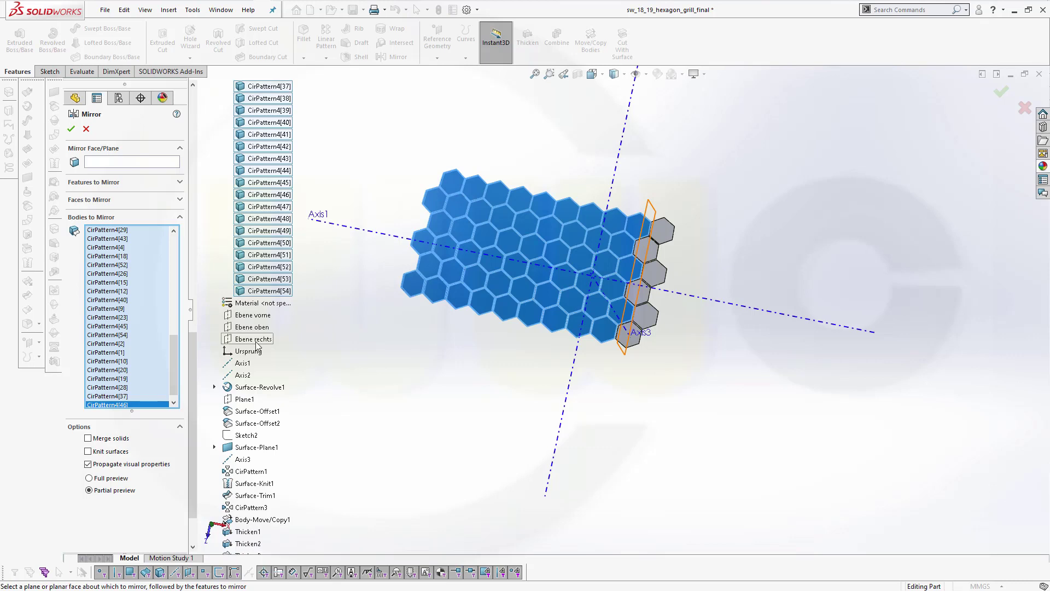
pyautogui.click(142, 162)
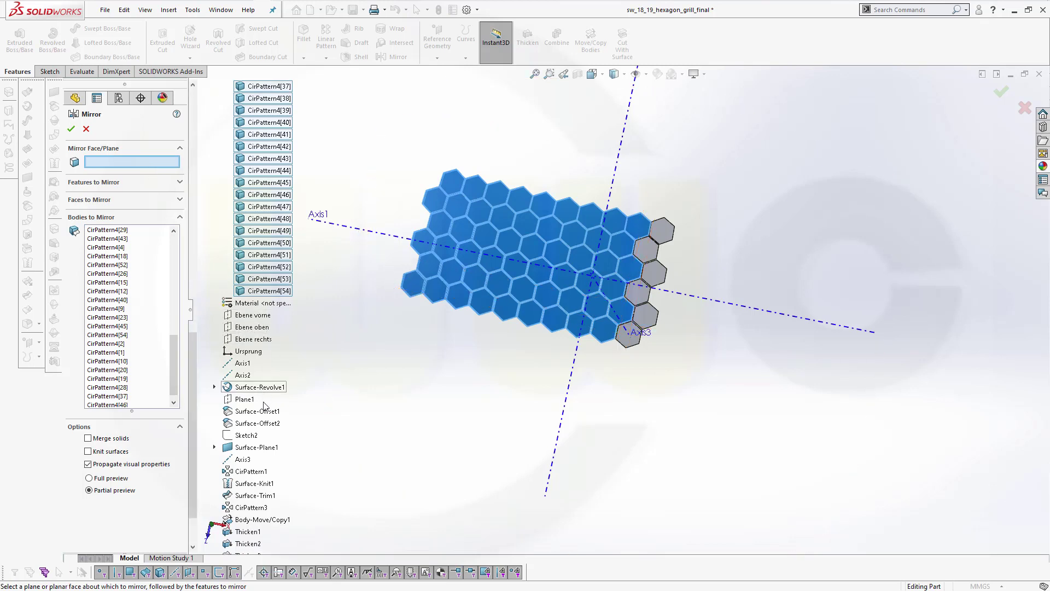
pyautogui.click(259, 339)
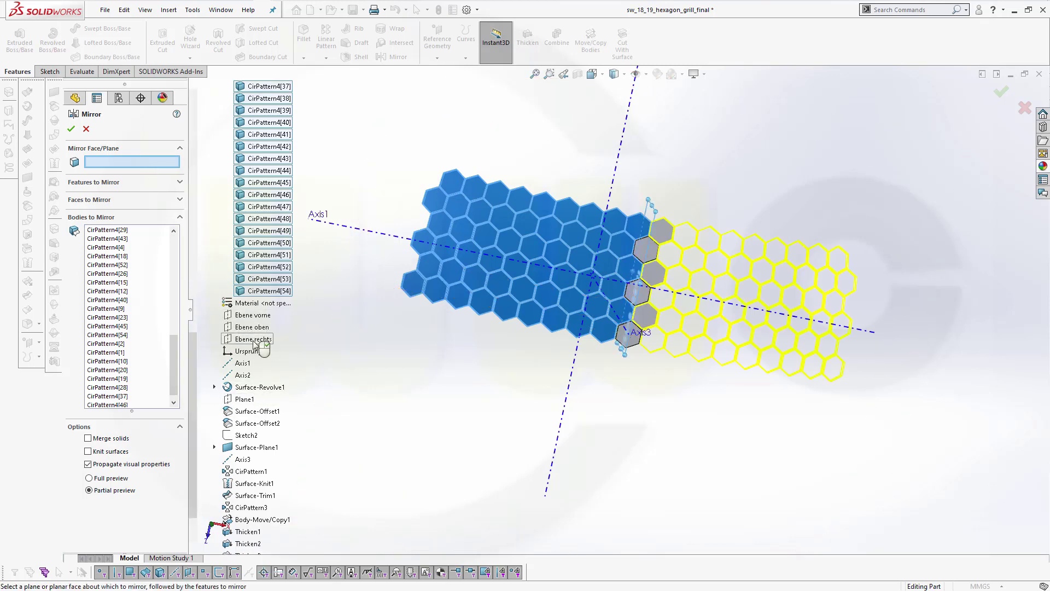
pyautogui.click(72, 130)
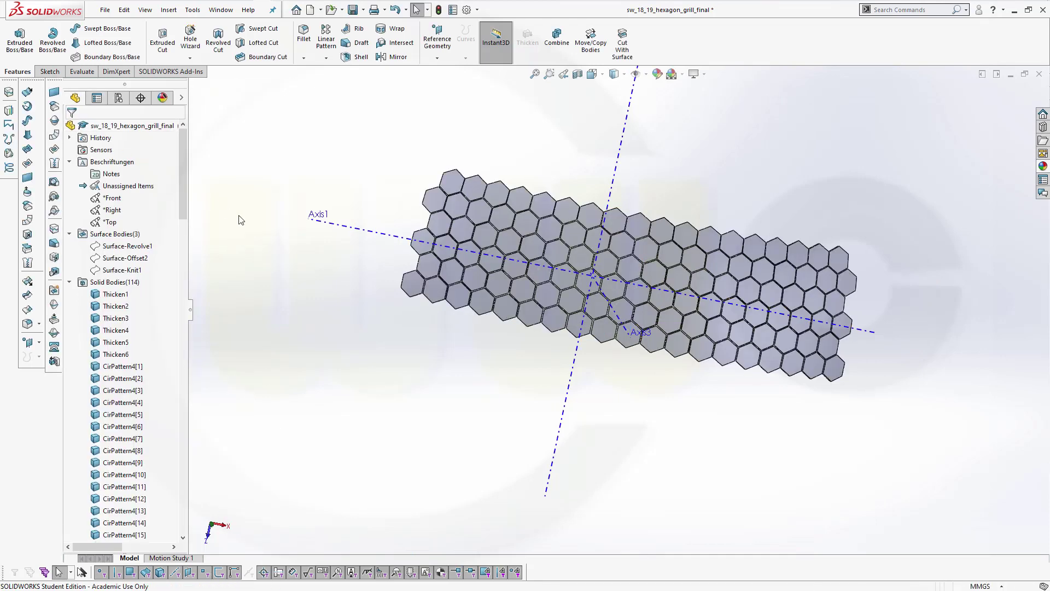
# - Collapse the list of solid bodies in the feature tree
pyautogui.moveTo(525, 364); pyautogui.dragTo(520, 309, button='middle')
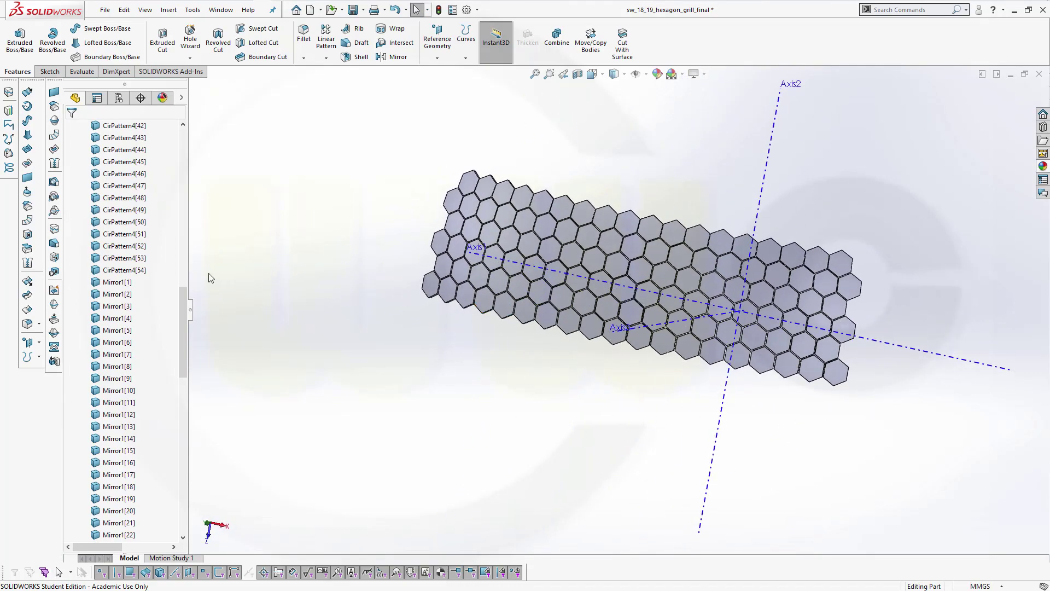
pyautogui.scroll(20, 112, 254)
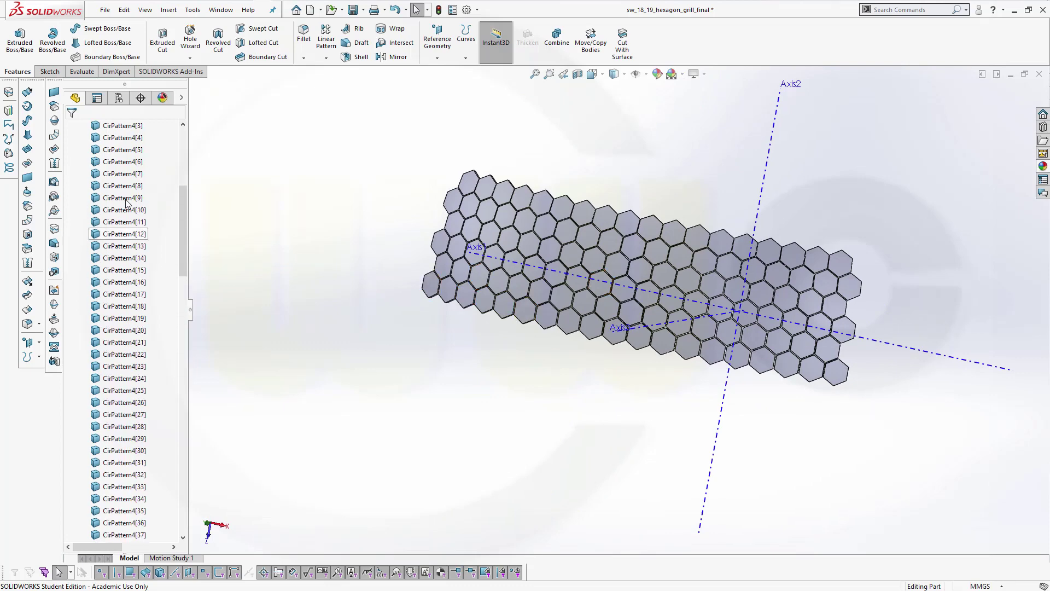
pyautogui.click(69, 234)
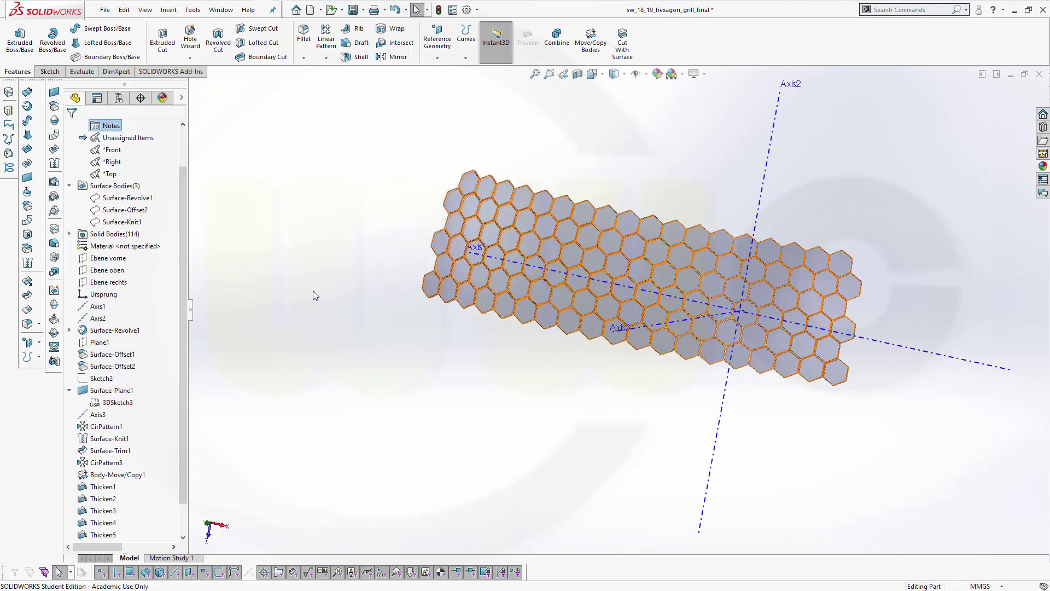
# - Start a second Mirror feature and set Ebene vorne as its mirror plane
pyautogui.moveTo(528, 358); pyautogui.dragTo(537, 349, button='middle')
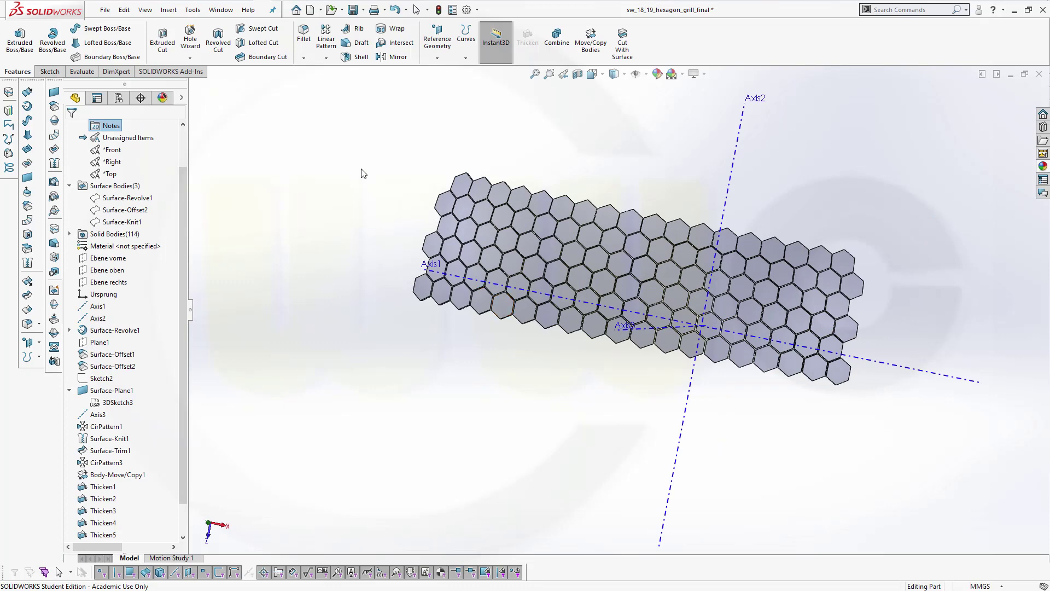
pyautogui.click(394, 57)
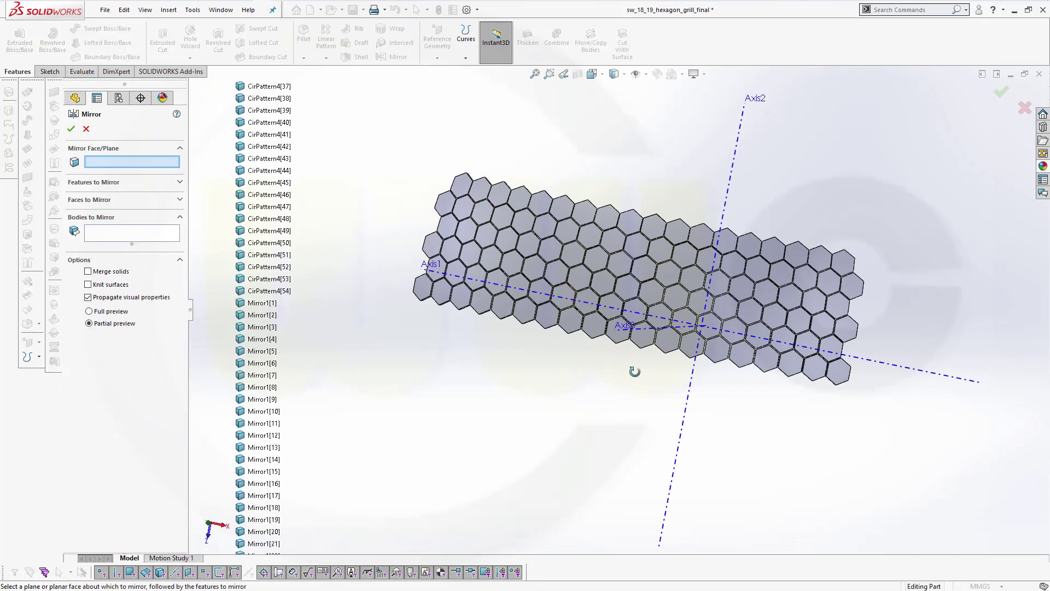
pyautogui.moveTo(633, 370); pyautogui.dragTo(628, 410, button='middle')
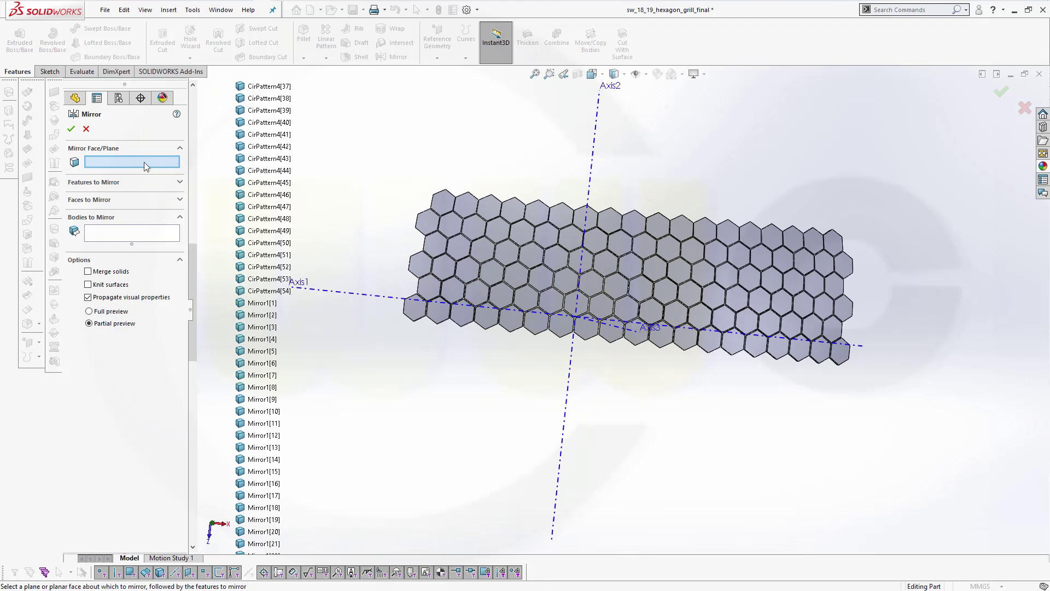
pyautogui.moveTo(513, 374); pyautogui.dragTo(484, 339, button='middle')
pyautogui.scroll(1, 285, 212)
pyautogui.scroll(15, 285, 213)
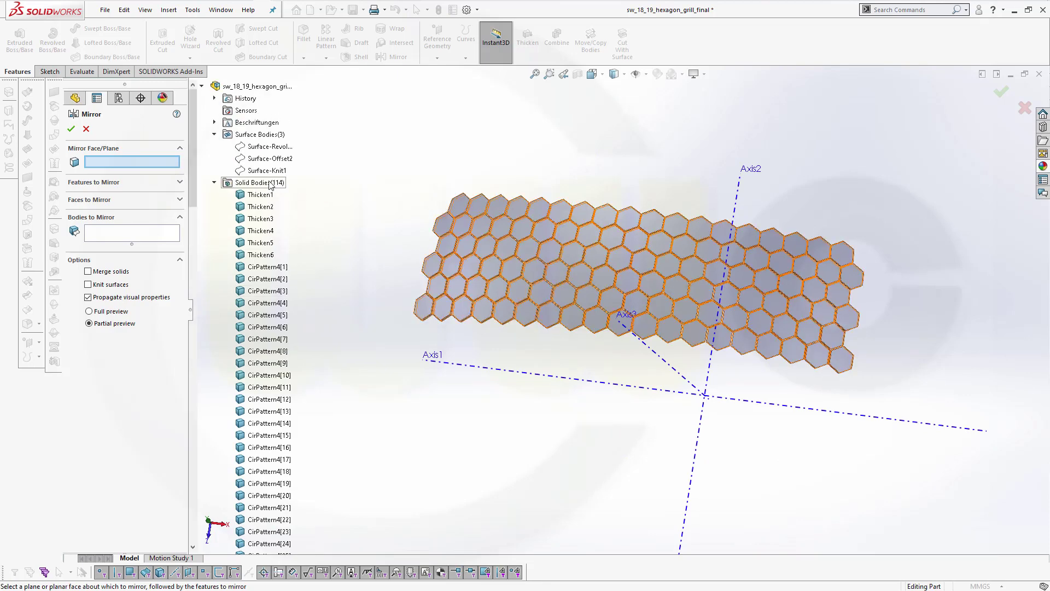
pyautogui.scroll(-20, 262, 208)
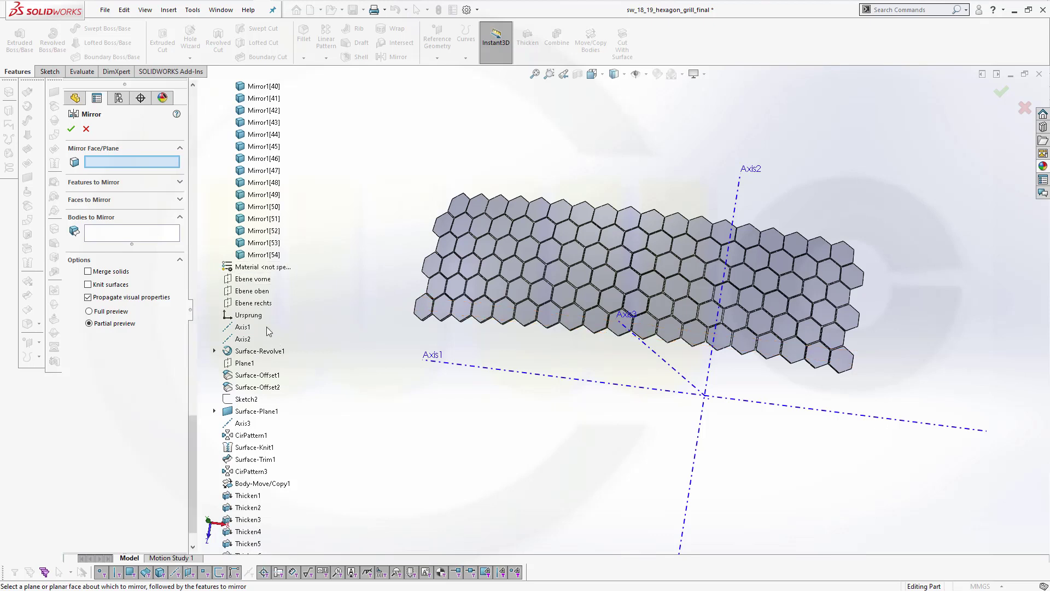
pyautogui.click(253, 279)
pyautogui.moveTo(416, 244); pyautogui.dragTo(375, 239, button='middle')
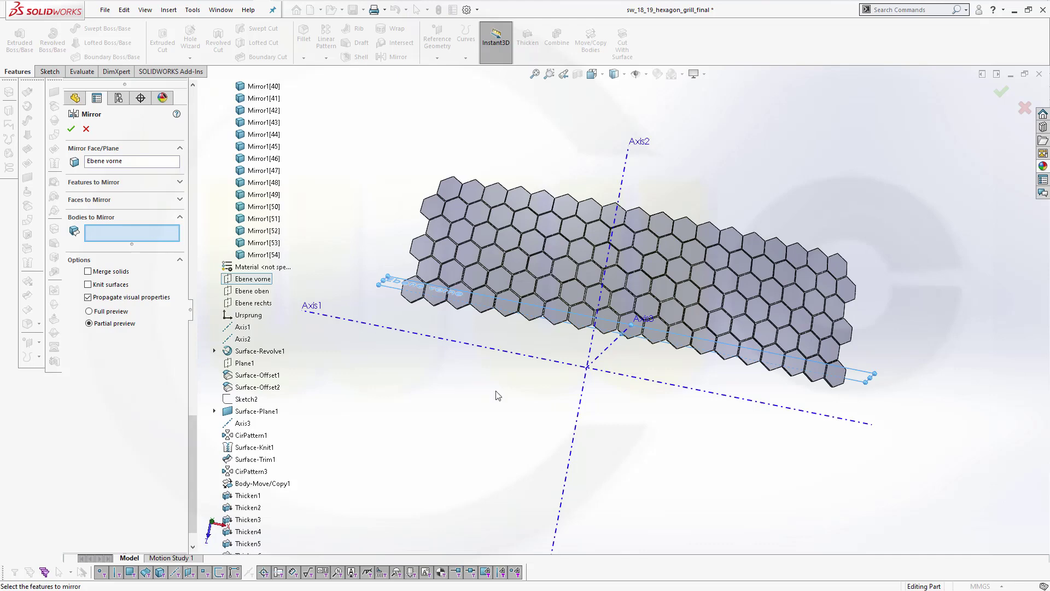
# - Select all hexagon bodies except the row lying on Ebene vorne as bodies to mirror and create the mirror
pyautogui.moveTo(498, 395)
pyautogui.mouseDown(button='middle')
pyautogui.moveTo(565, 354)
pyautogui.moveTo(544, 394)
pyautogui.moveTo(502, 415)
pyautogui.moveTo(488, 406)
pyautogui.mouseUp(button='middle')
pyautogui.moveTo(371, 188); pyautogui.dragTo(892, 332)
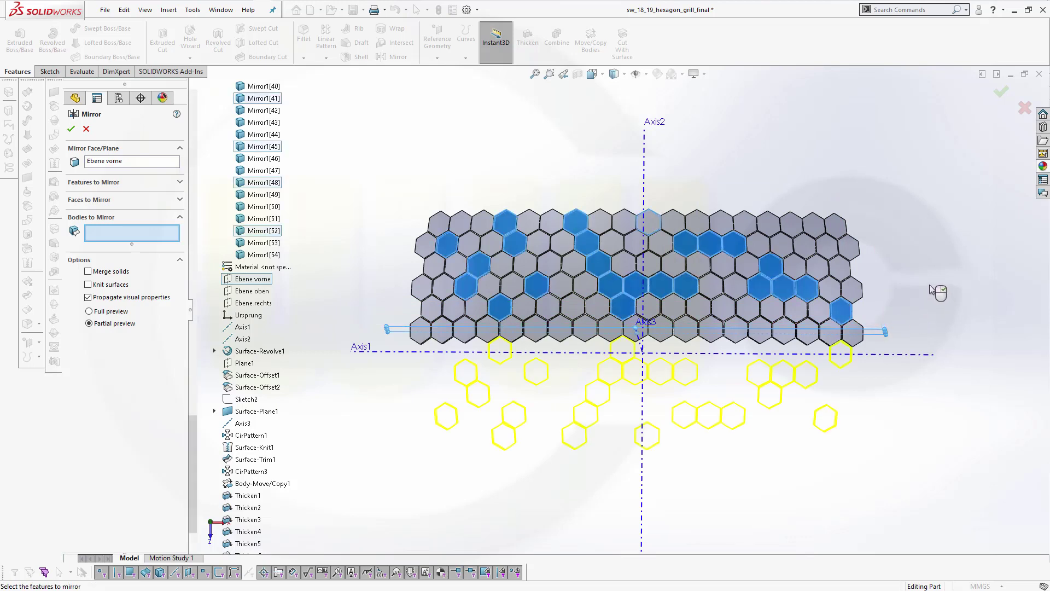
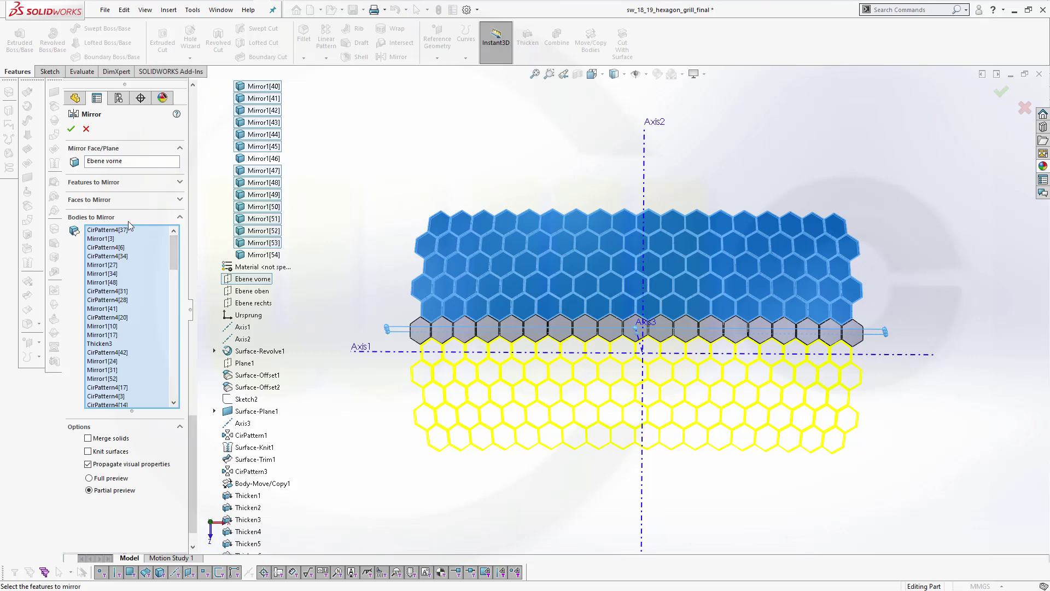
pyautogui.click(70, 131)
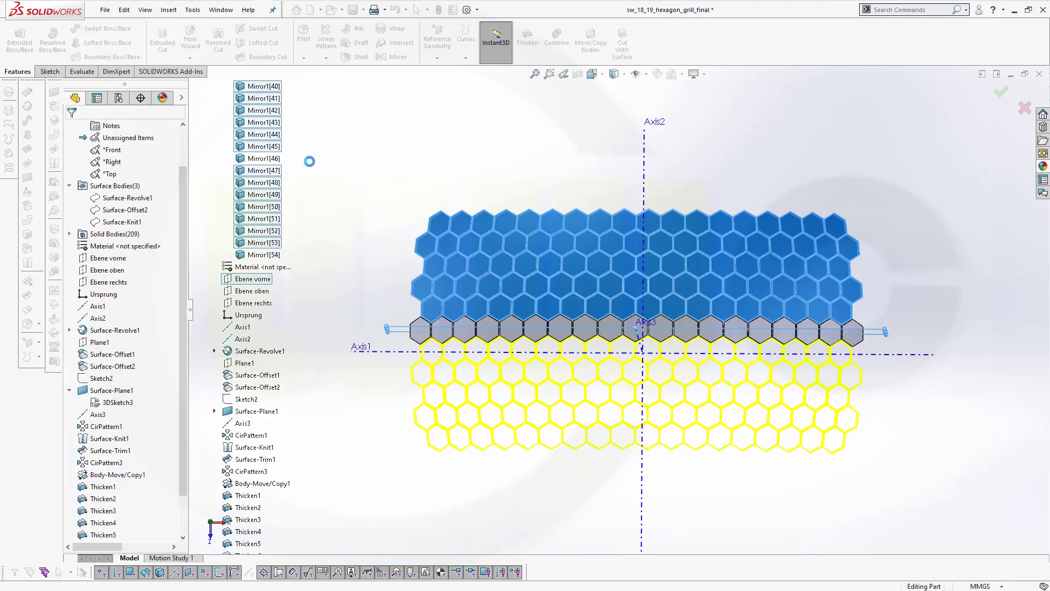
# - Hide all solid bodies of the hexagon grill
pyautogui.moveTo(373, 209); pyautogui.dragTo(339, 212, button='middle')
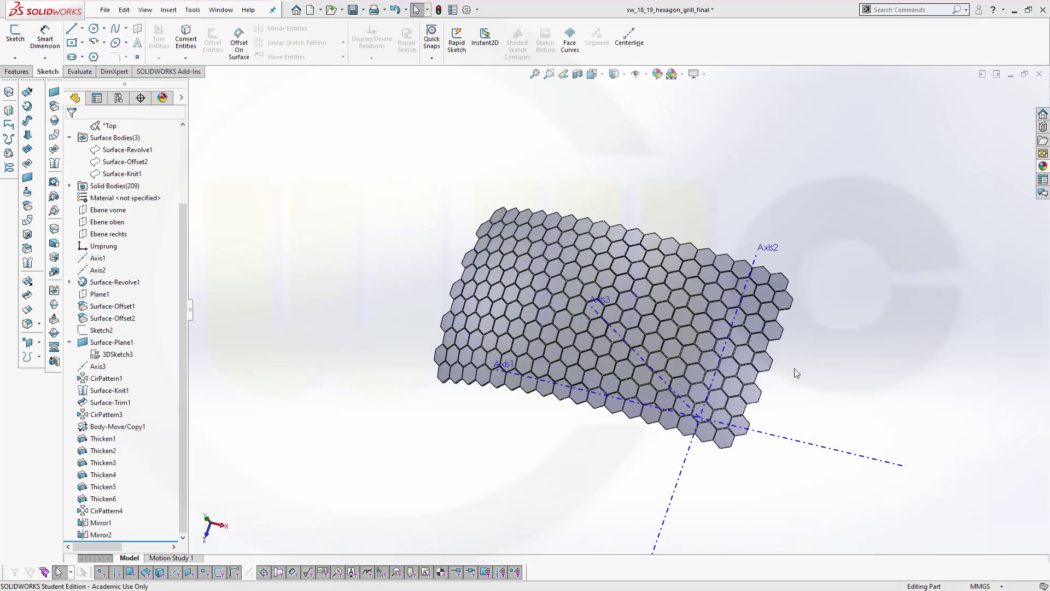
pyautogui.moveTo(792, 368)
pyautogui.mouseDown(button='middle')
pyautogui.moveTo(793, 319)
pyautogui.moveTo(790, 346)
pyautogui.mouseUp(button='middle')
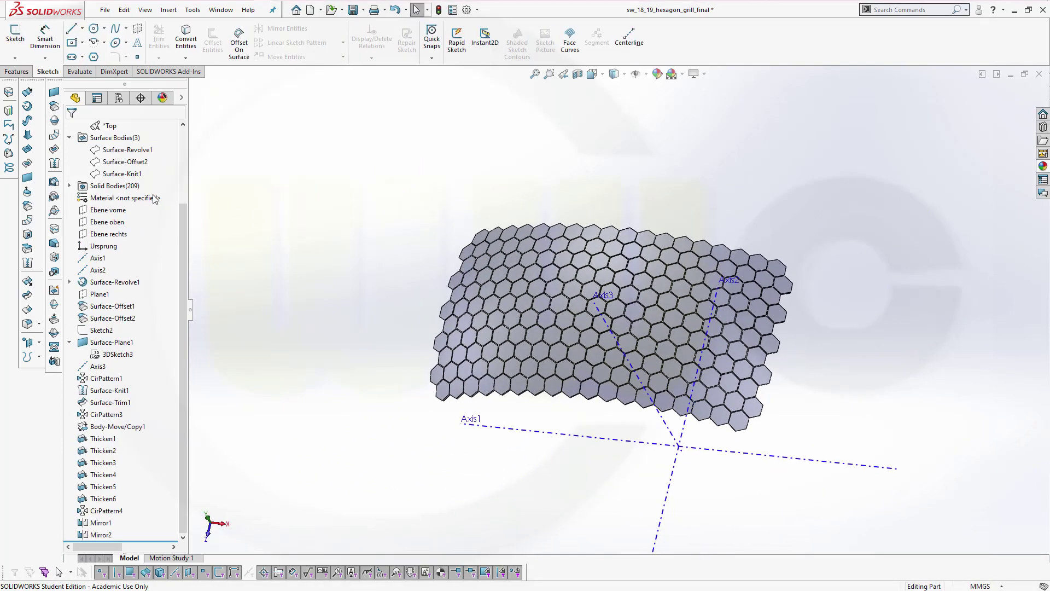
pyautogui.click(88, 186)
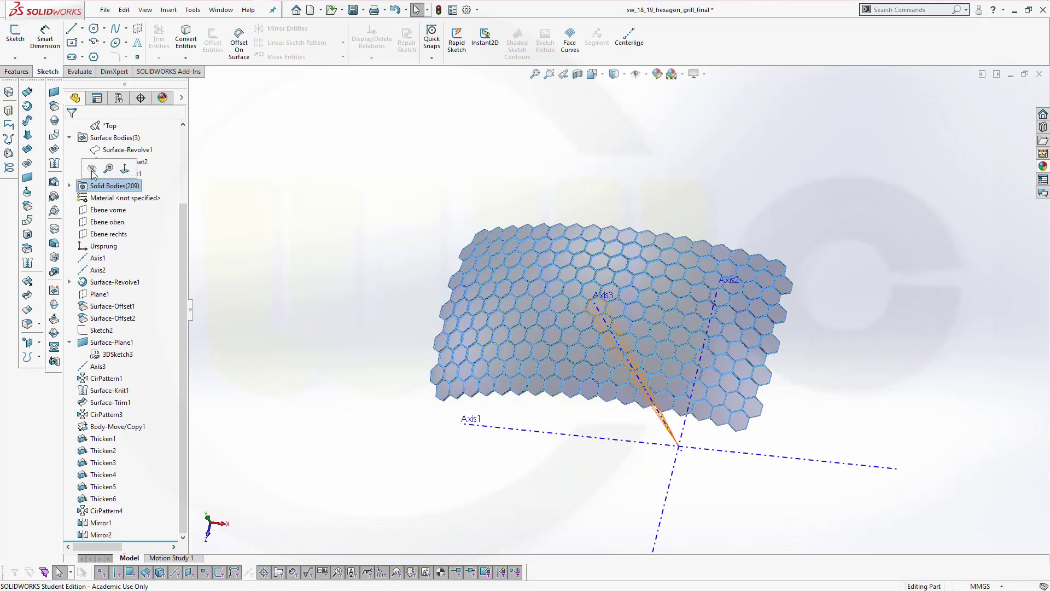
pyautogui.click(92, 170)
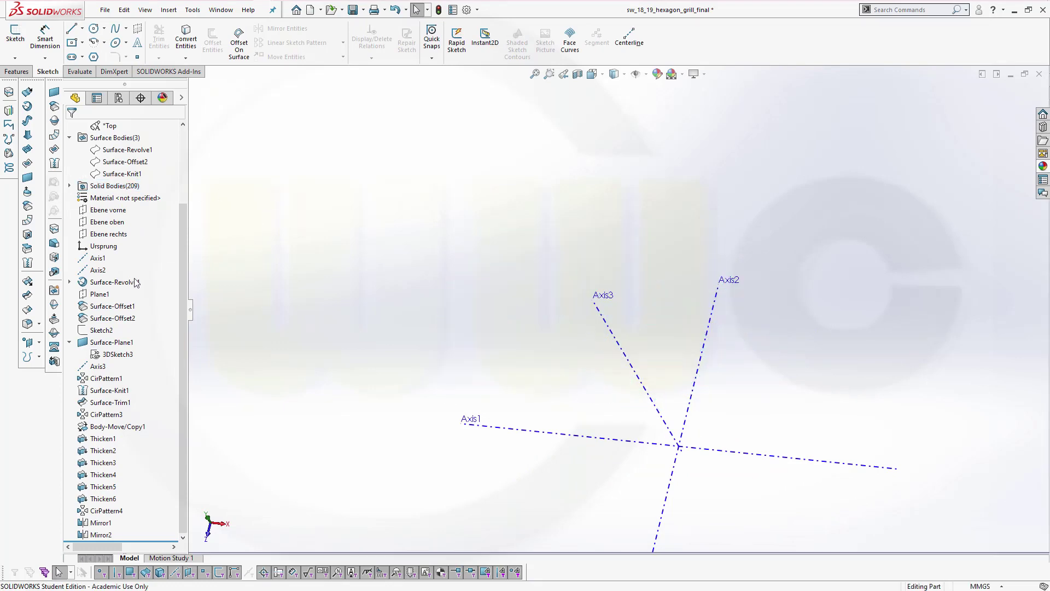
# - Show Plane1 and start a new sketch on it
pyautogui.click(107, 296)
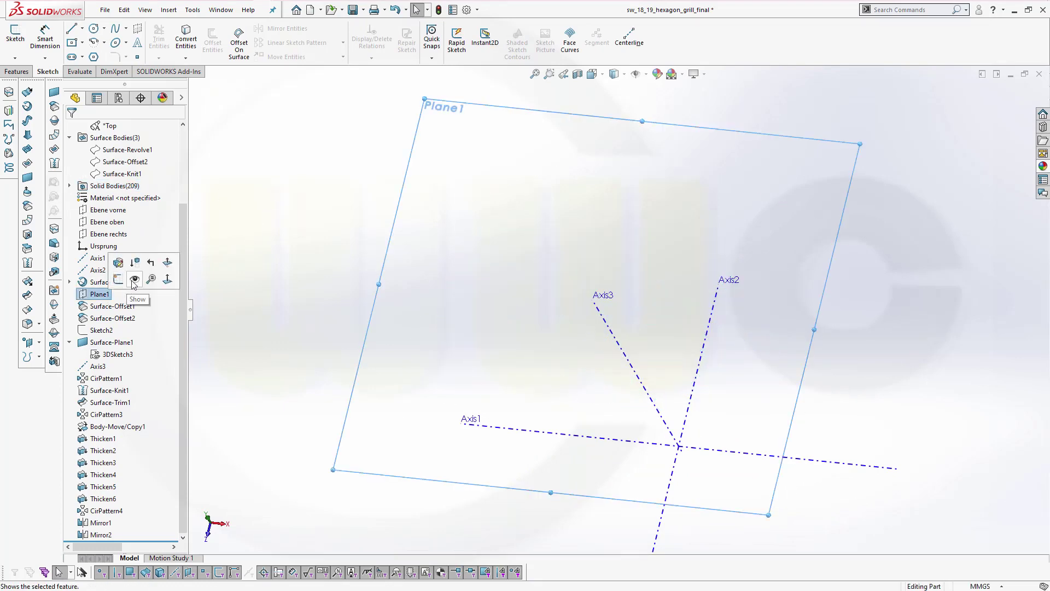
pyautogui.click(317, 236)
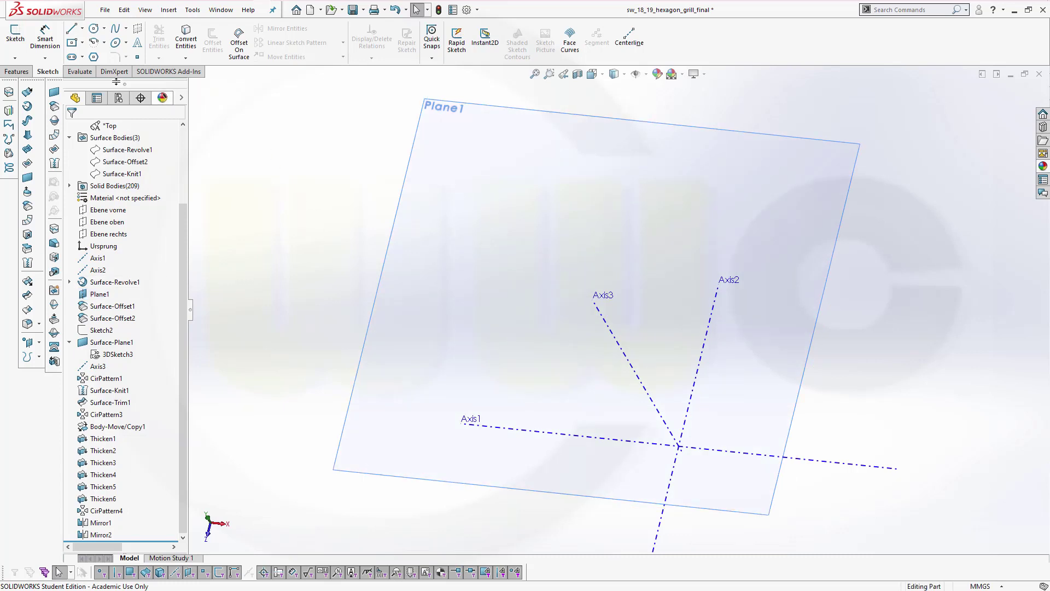
pyautogui.click(16, 34)
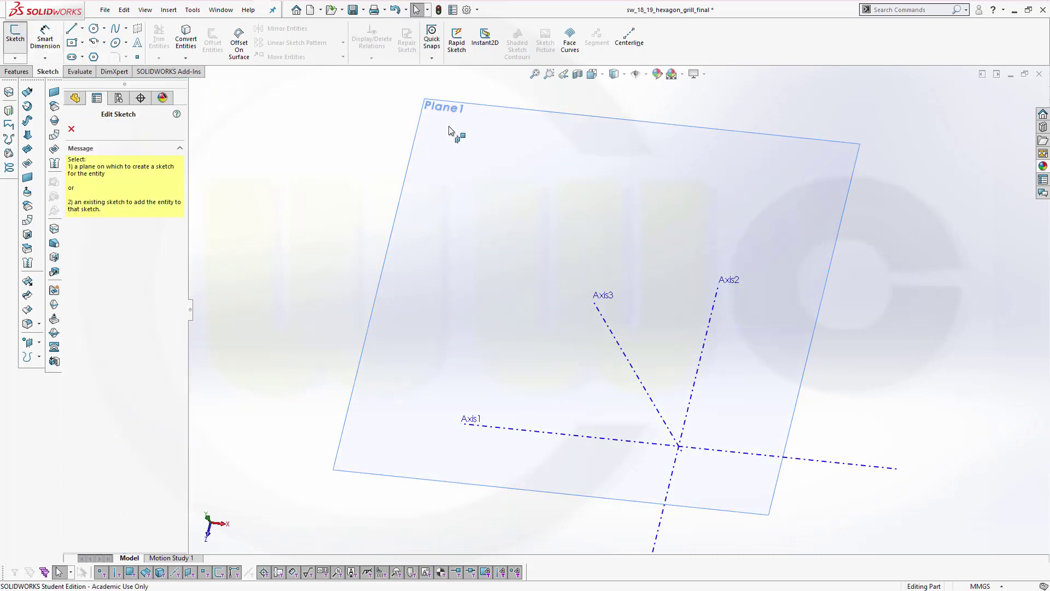
pyautogui.click(503, 111)
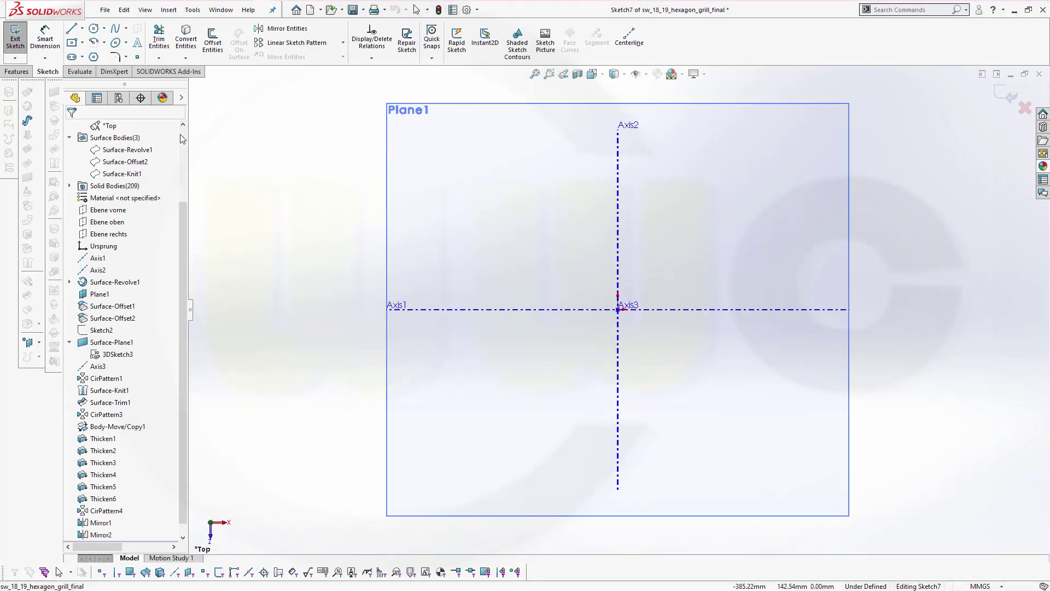
# - Draw a center rectangle about 527 by 152 mm, centred on the origin of the Plane1 sketch
pyautogui.click(73, 44)
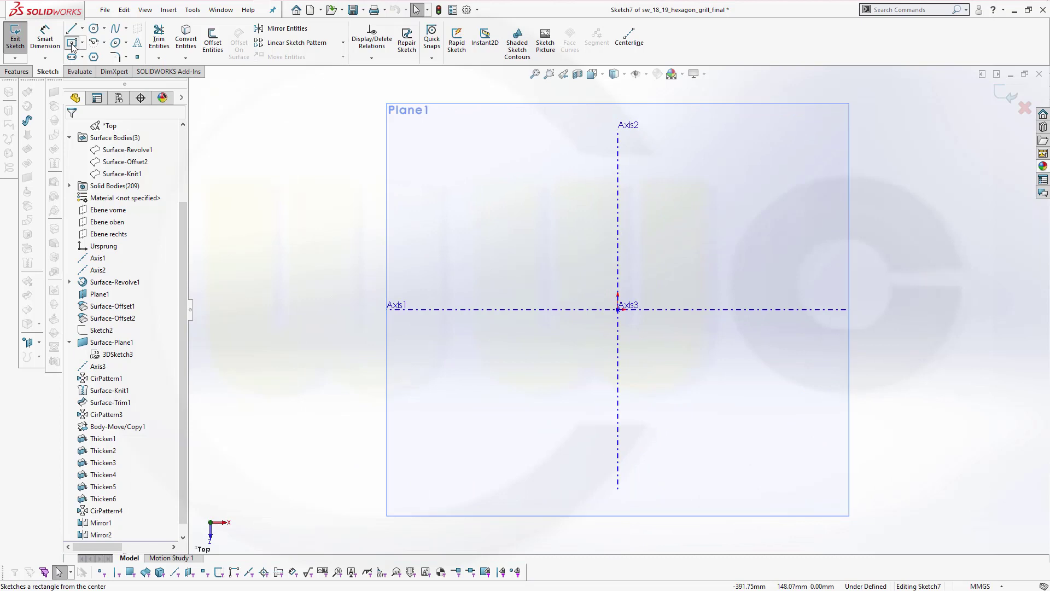
pyautogui.click(619, 310)
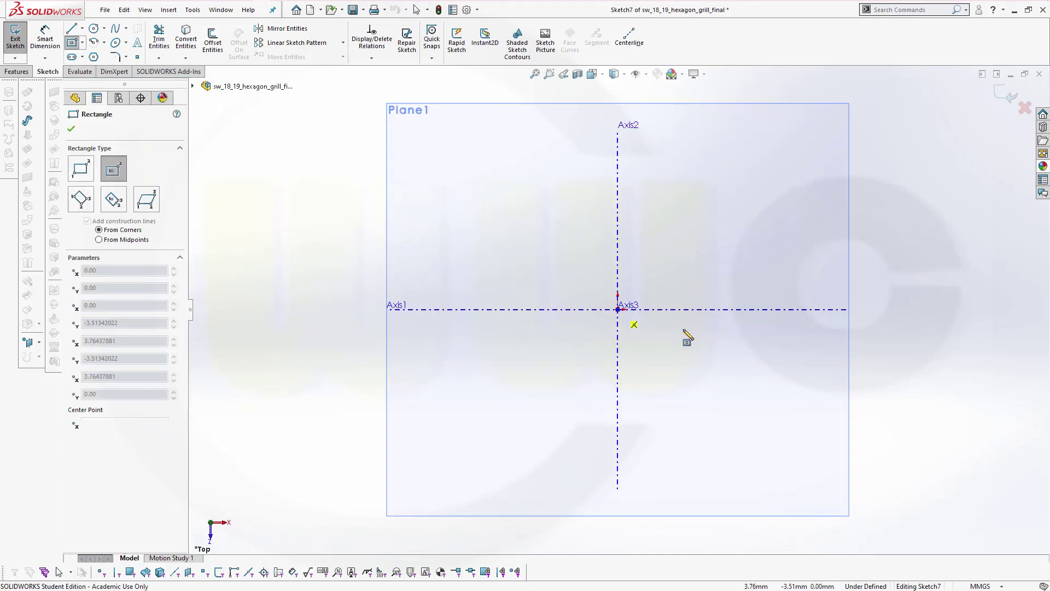
pyautogui.click(905, 392)
# - Dimension the rectangle's vertical side and set its height to 135 mm
pyautogui.click(45, 39)
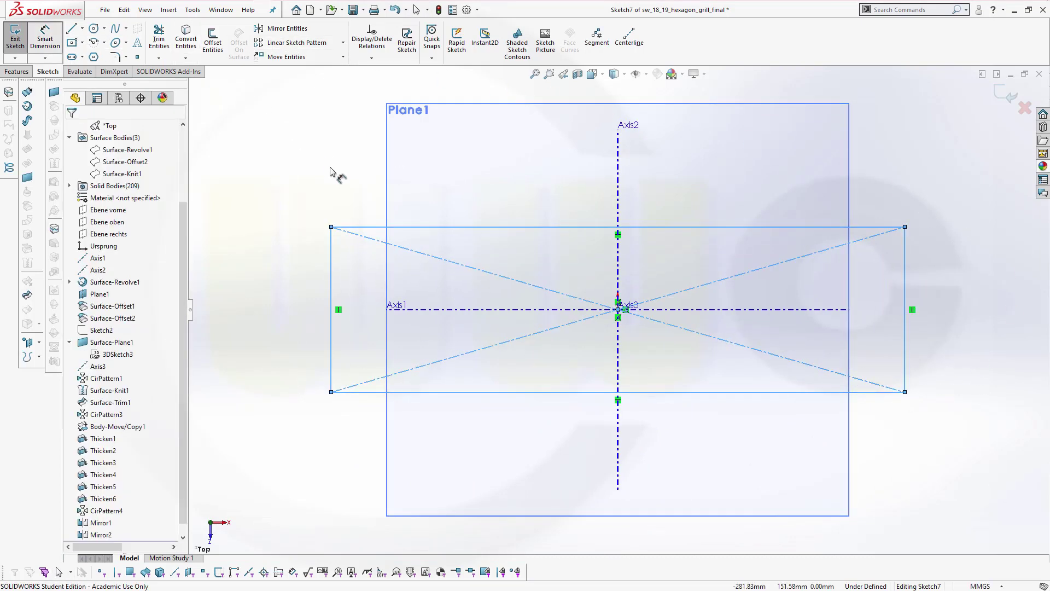
pyautogui.click(372, 391)
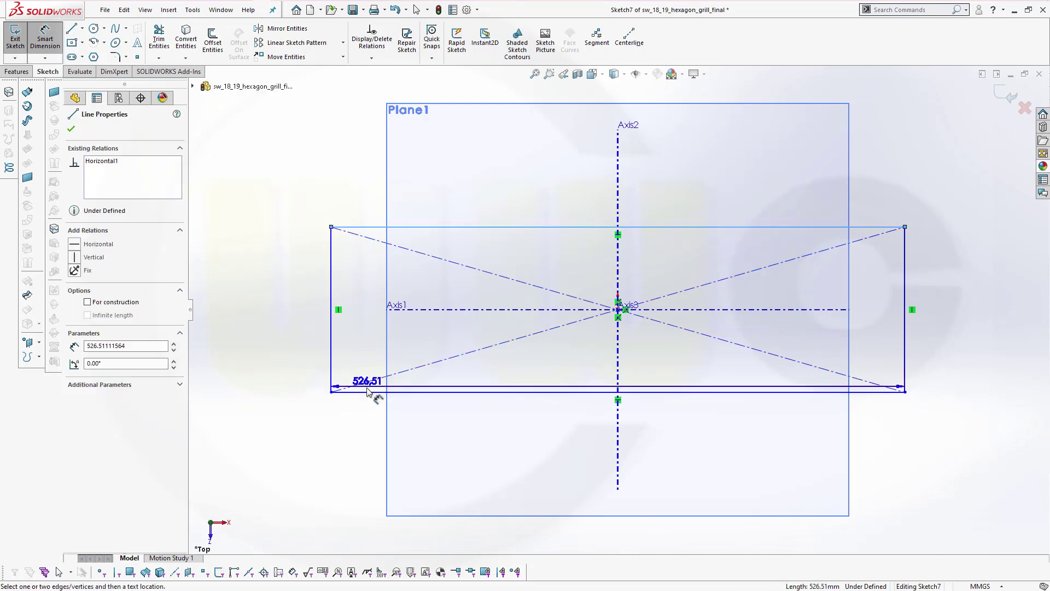
pyautogui.click(331, 339)
pyautogui.click(298, 323)
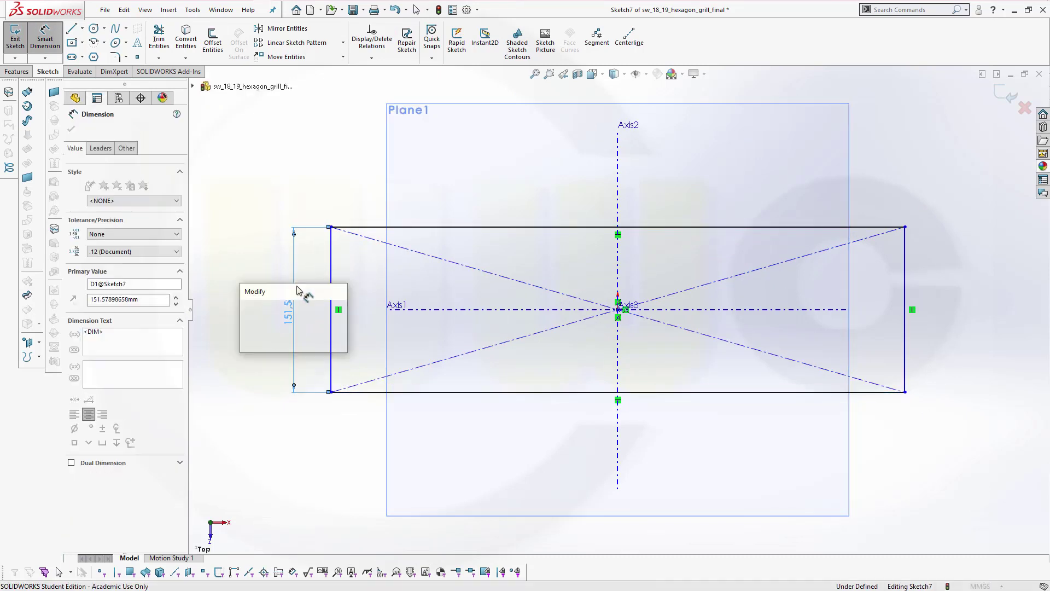
pyautogui.write('135')
pyautogui.press('Return')
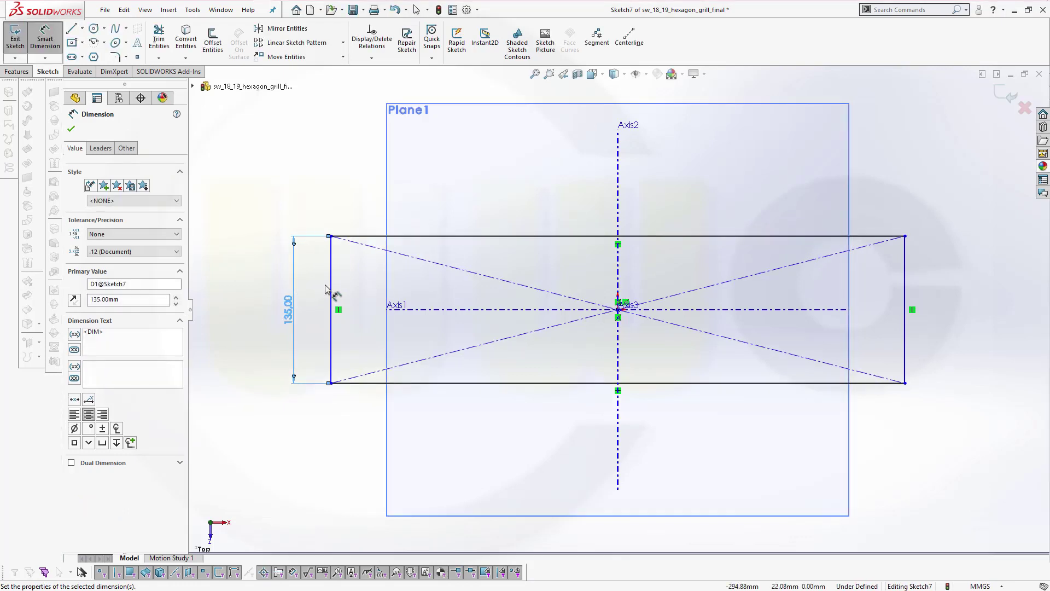
# - Dimension the distance between the rectangle's two vertical sides as 340 mm and exit the sketch
pyautogui.click(905, 307)
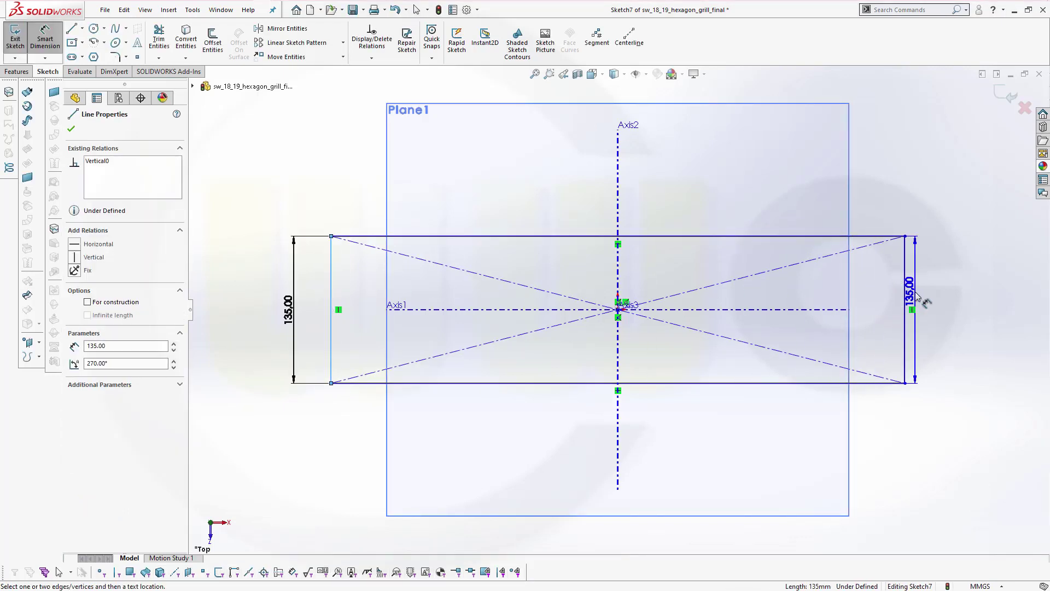
pyautogui.click(331, 273)
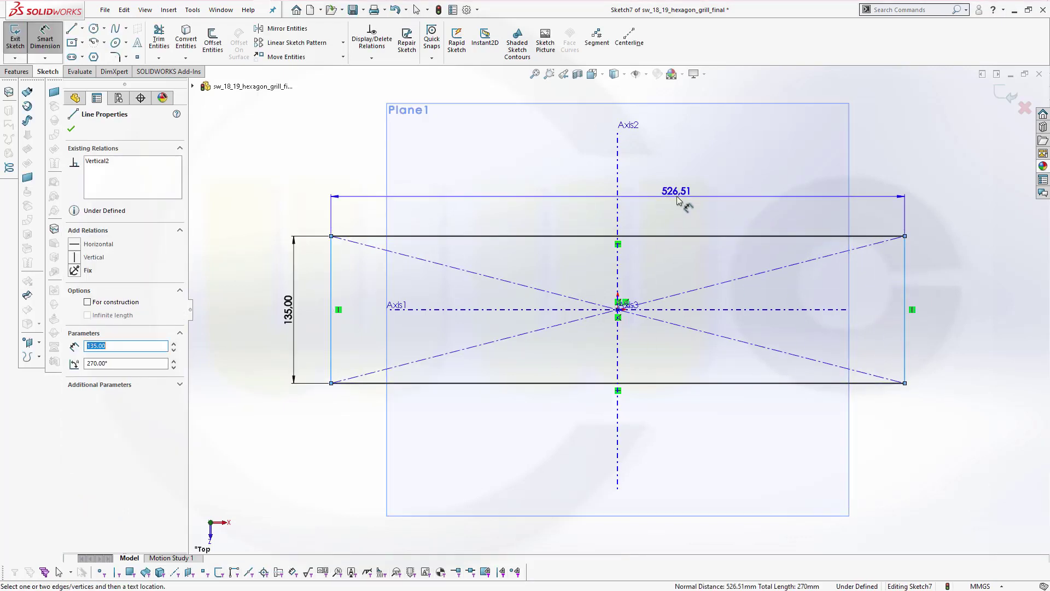
pyautogui.click(681, 197)
pyautogui.write('340')
pyautogui.press('Return')
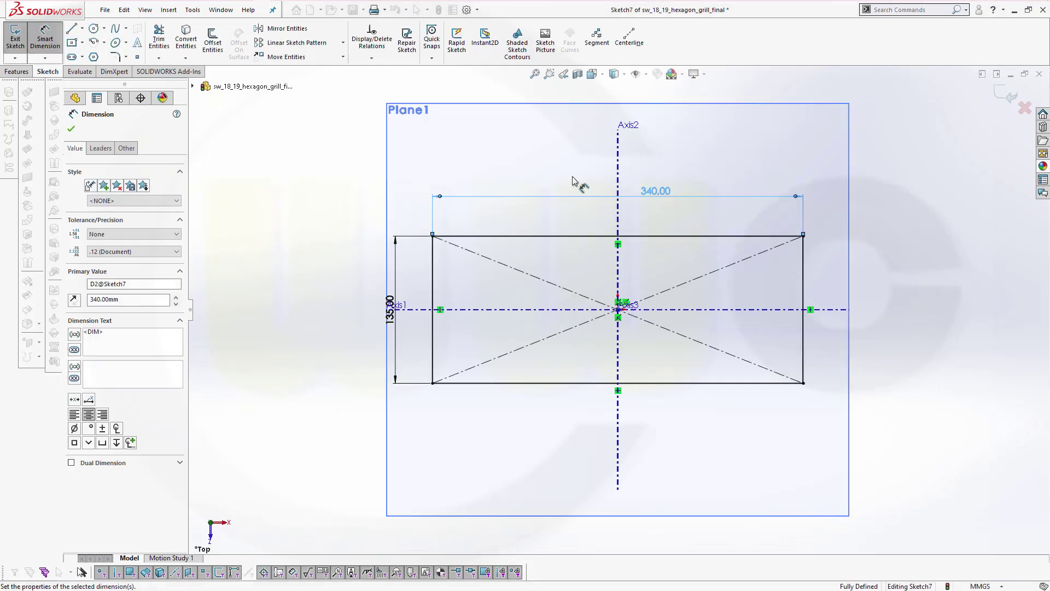
pyautogui.click(71, 129)
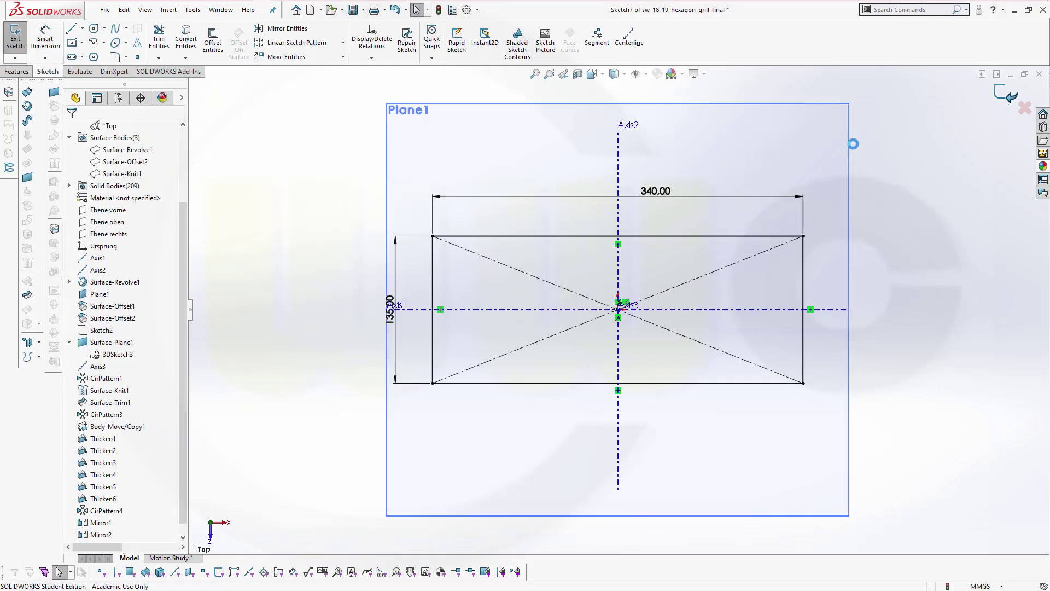
# - Hide Plane1 so that only the rectangle sketch and the axes are displayed
pyautogui.moveTo(518, 256); pyautogui.dragTo(462, 122, button='middle')
pyautogui.click(454, 115)
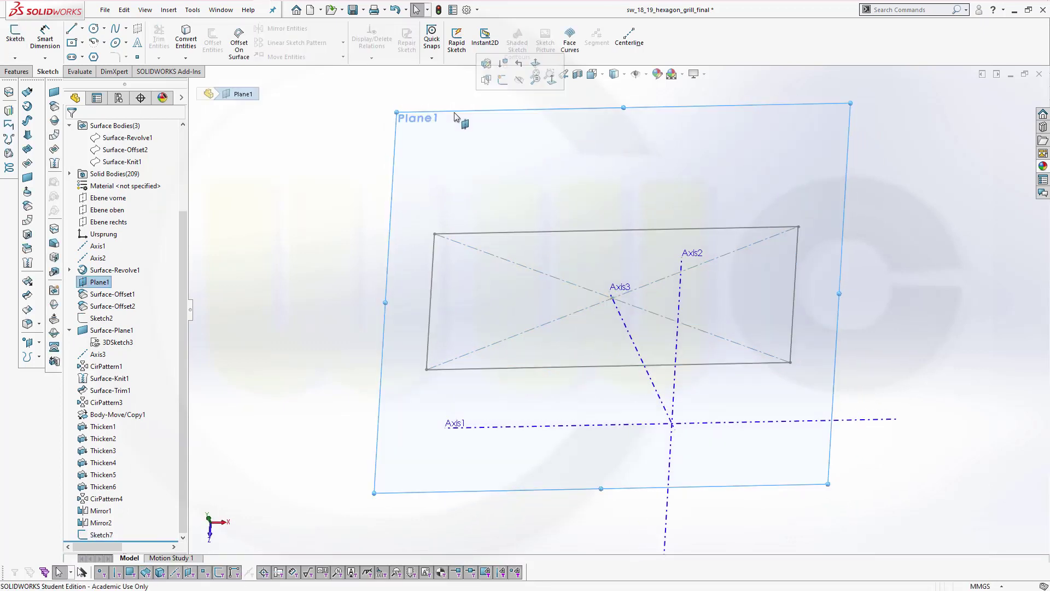
pyautogui.moveTo(527, 158); pyautogui.dragTo(385, 326, button='middle')
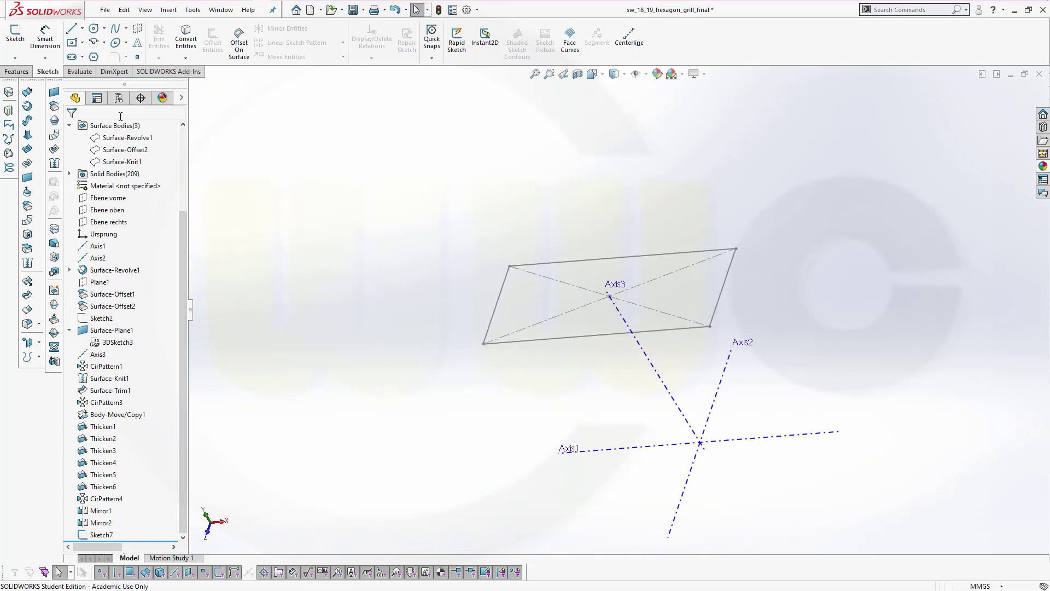
# - Start a 3D sketch and draw a closed triangle joining one long edge of the rectangle to the origin
pyautogui.click(15, 57)
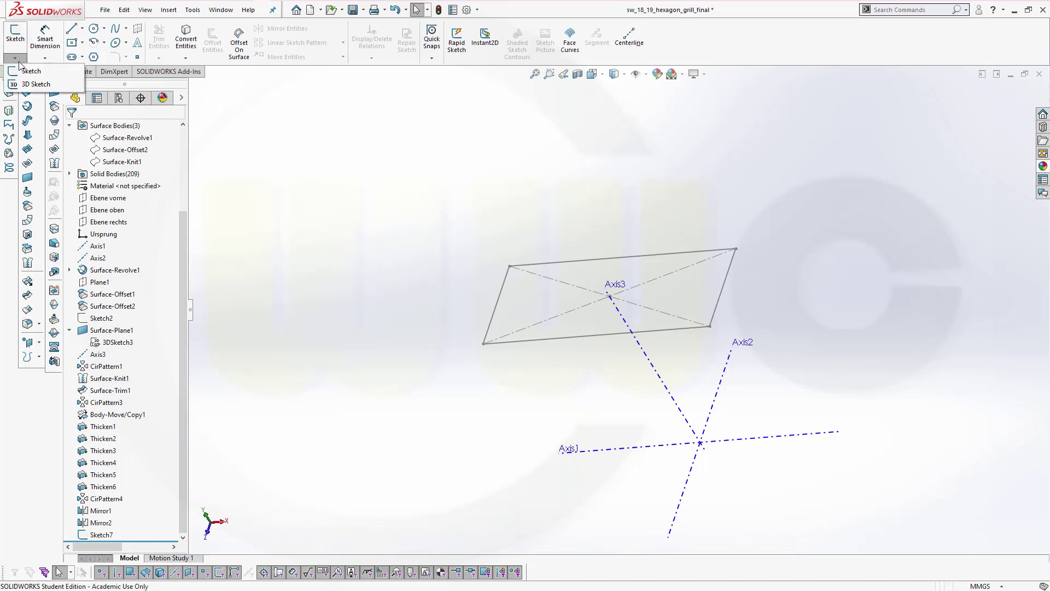
pyautogui.click(36, 84)
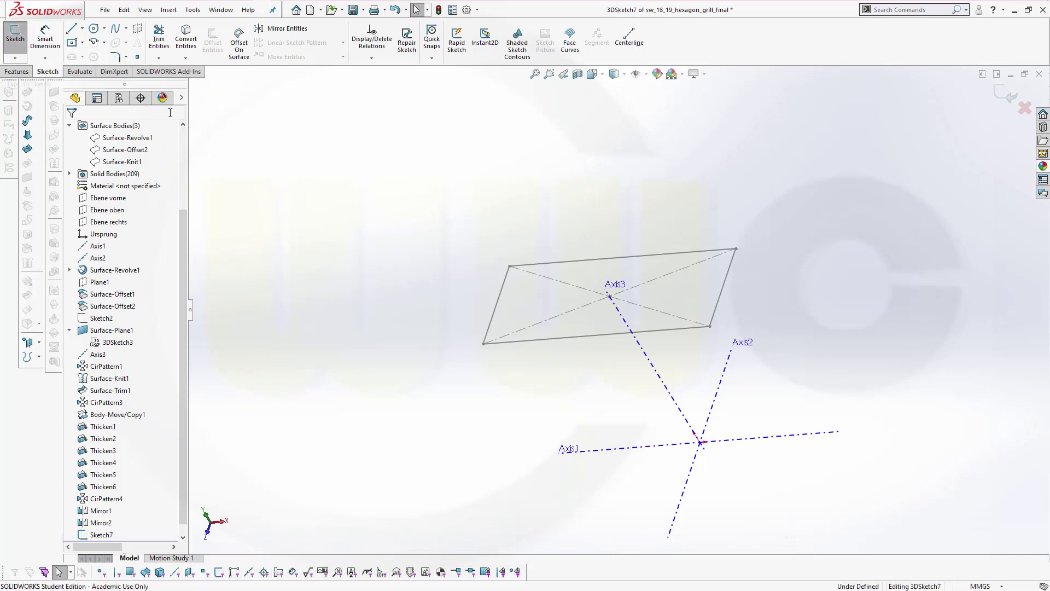
pyautogui.click(72, 29)
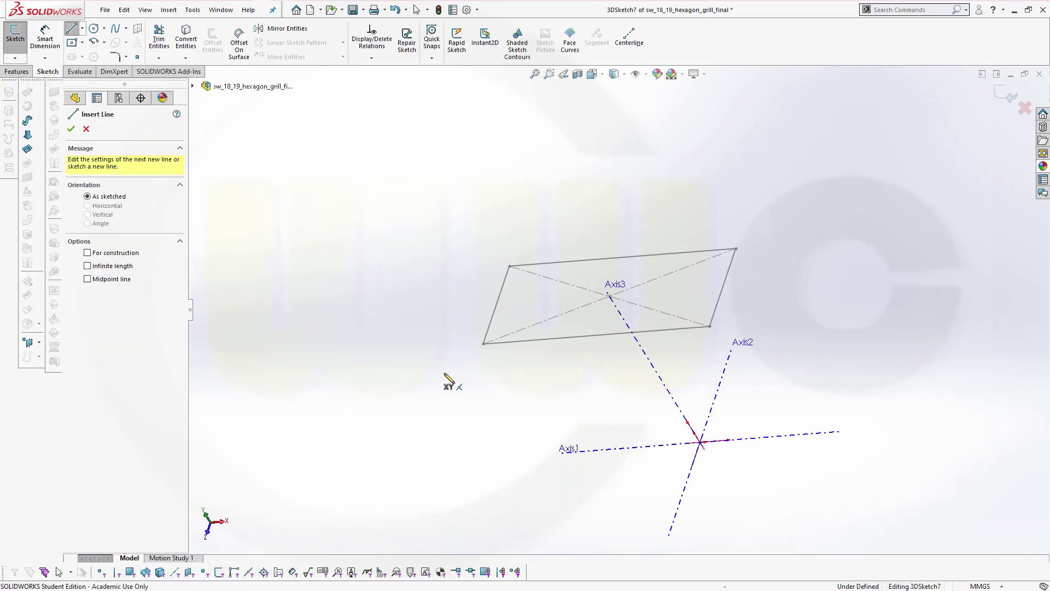
pyautogui.click(483, 343)
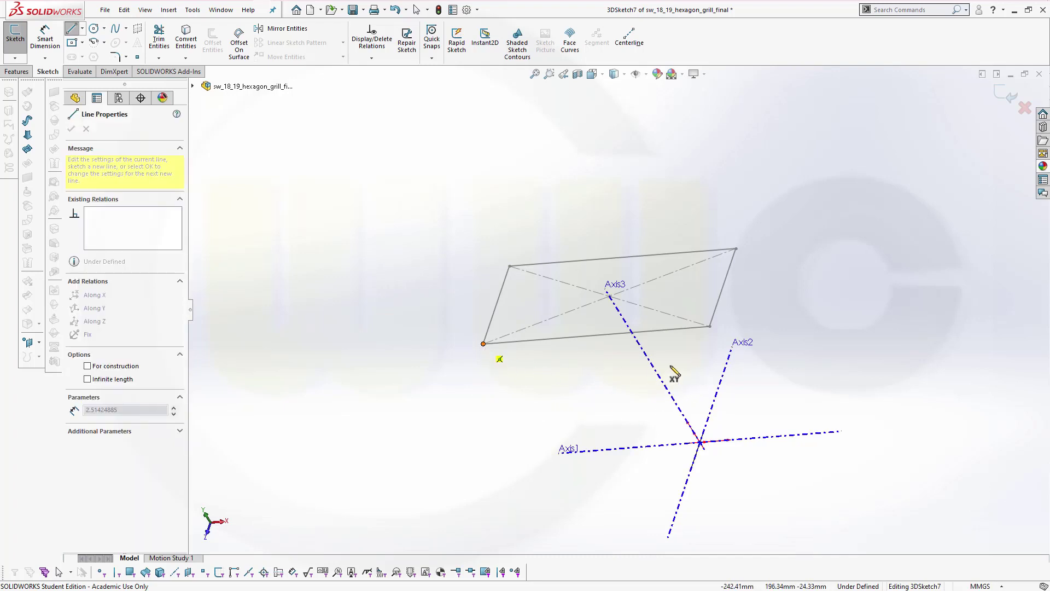
pyautogui.click(709, 326)
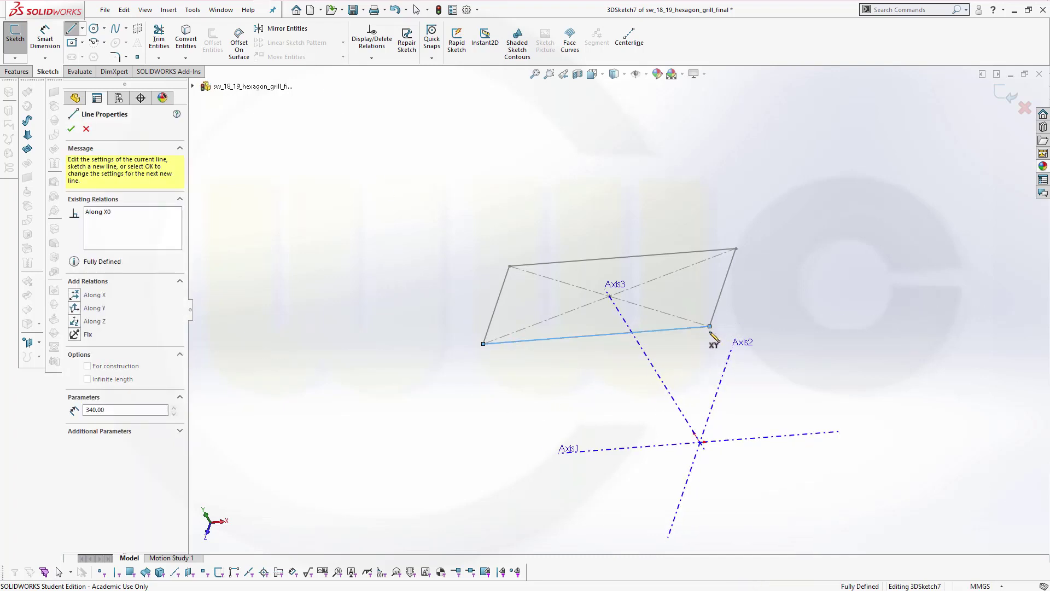
pyautogui.click(700, 442)
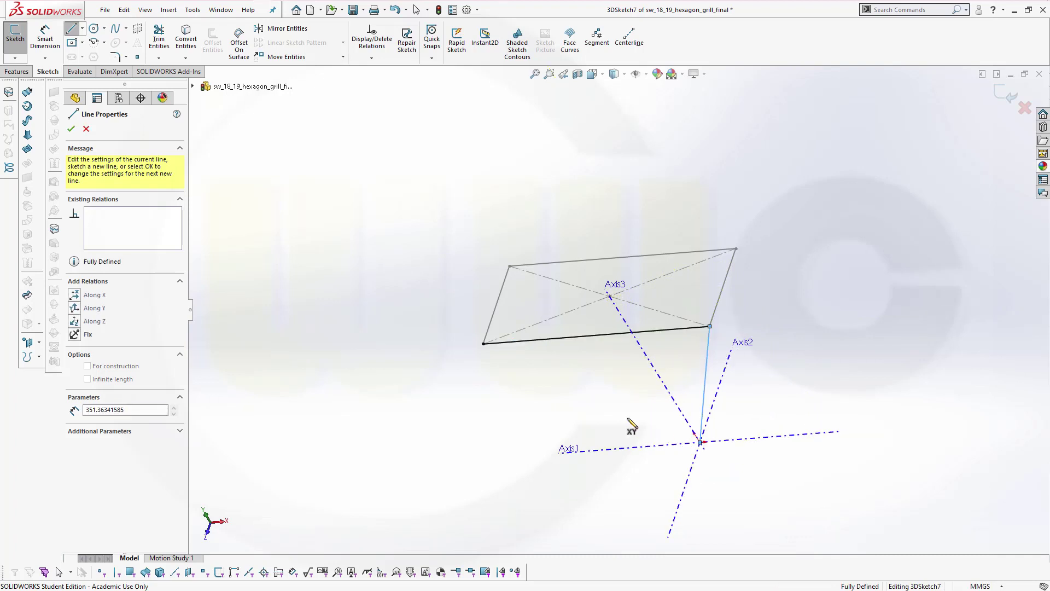
pyautogui.click(483, 344)
pyautogui.rightClick(372, 240)
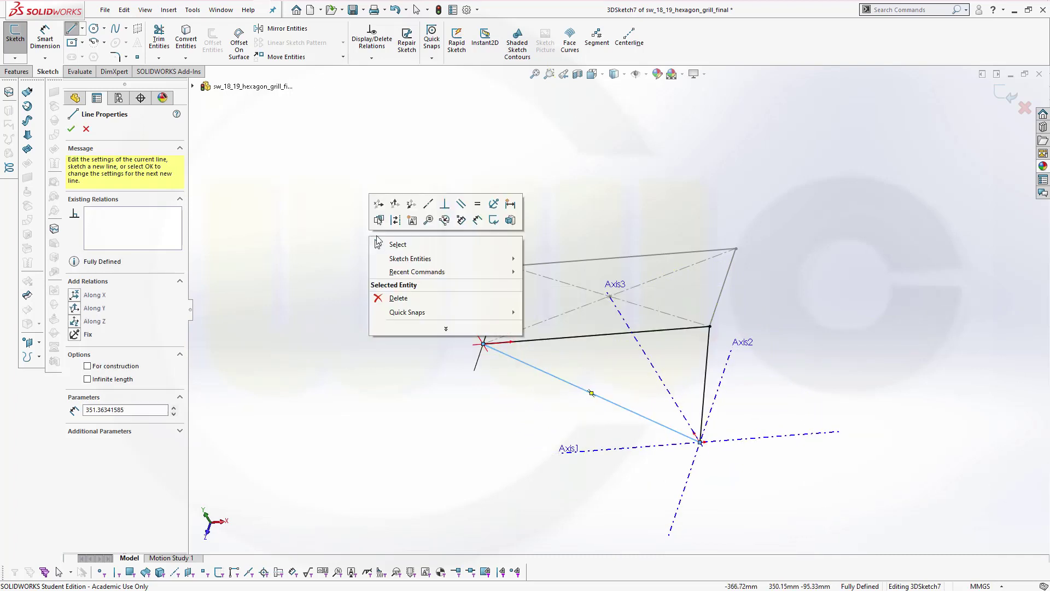
pyautogui.click(395, 245)
# - Draw a line along the rectangle's opposite long edge and continue it from the end corner to the origin
pyautogui.moveTo(797, 306)
pyautogui.mouseDown(button='middle')
pyautogui.moveTo(738, 277)
pyautogui.moveTo(708, 343)
pyautogui.moveTo(720, 310)
pyautogui.mouseUp(button='middle')
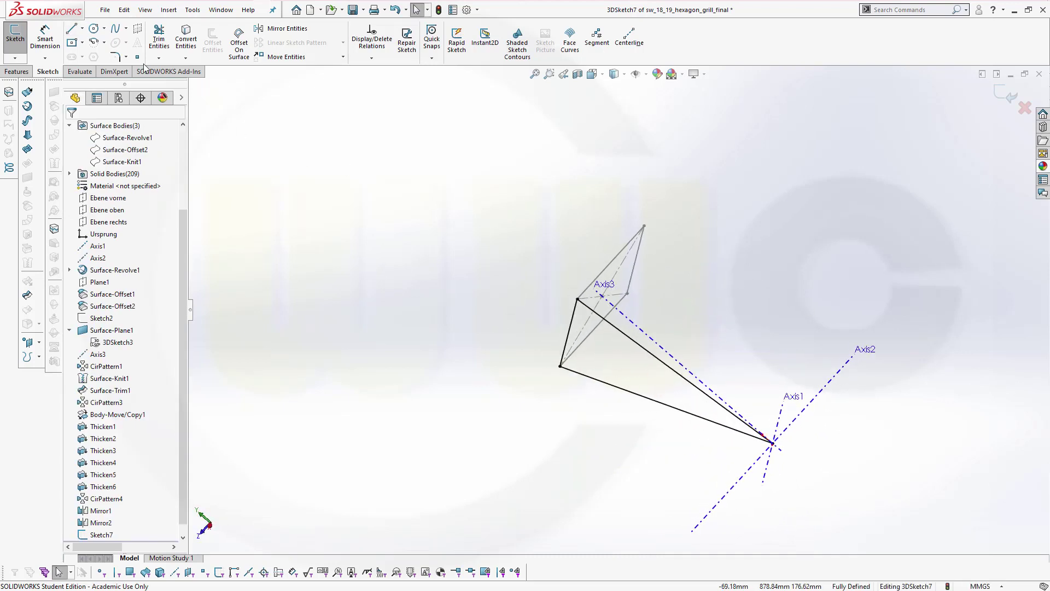
pyautogui.click(71, 31)
pyautogui.click(665, 279)
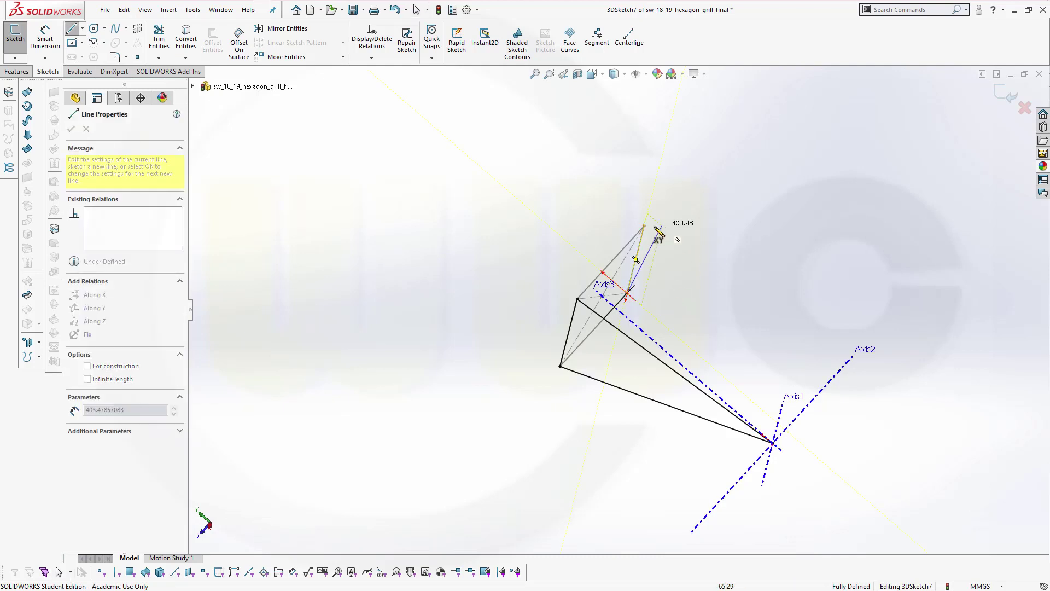
pyautogui.click(644, 225)
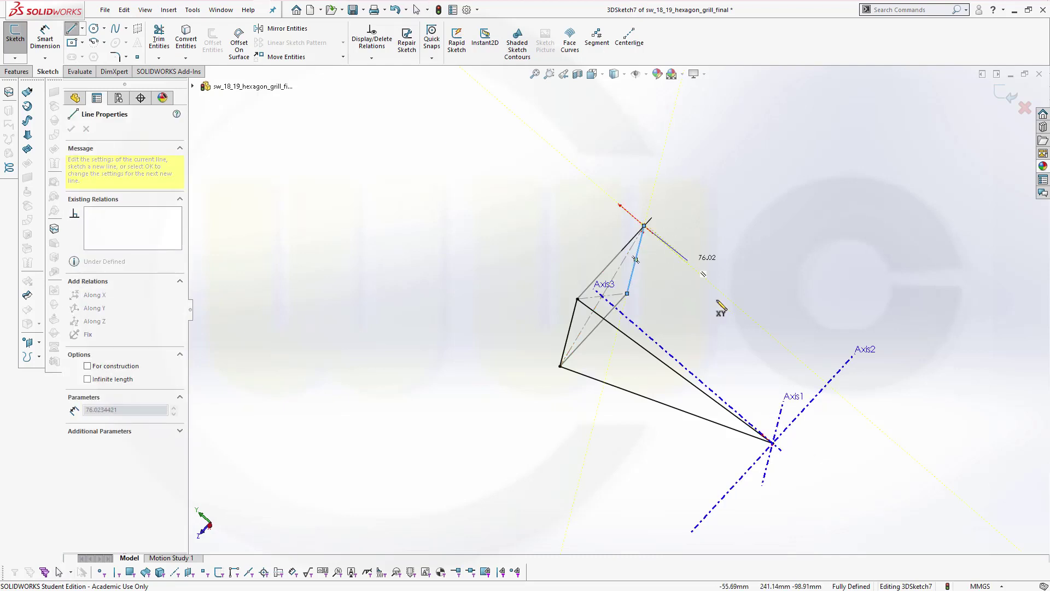
pyautogui.doubleClick(772, 442)
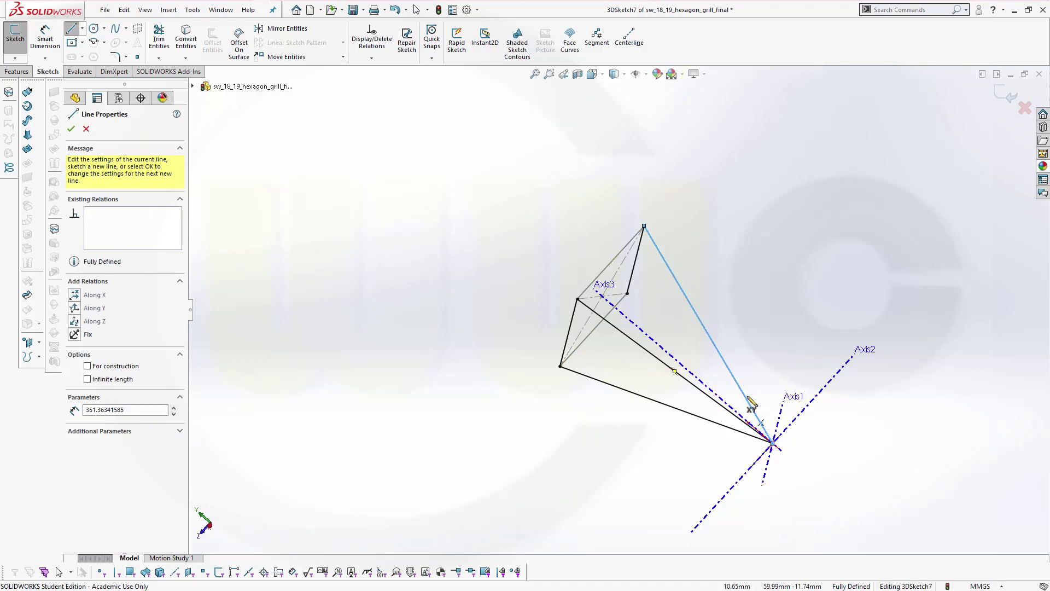
# - Close the second triangle with a line from the remaining rectangle corner to the origin and exit the 3D sketch
pyautogui.moveTo(722, 341); pyautogui.dragTo(634, 376, button='middle')
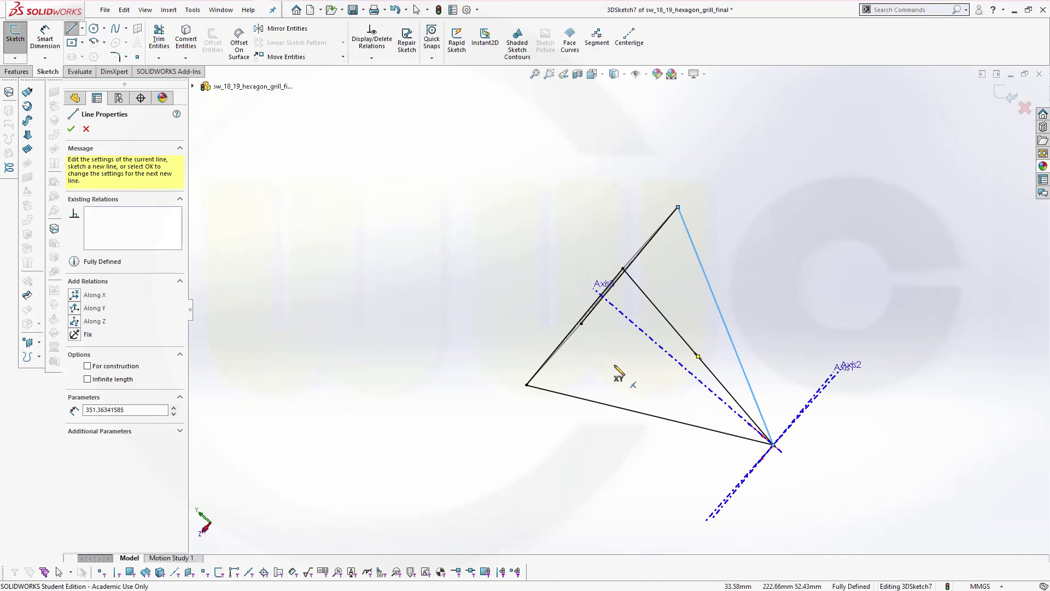
pyautogui.moveTo(623, 363)
pyautogui.mouseDown(button='middle')
pyautogui.moveTo(633, 347)
pyautogui.moveTo(642, 354)
pyautogui.mouseUp(button='middle')
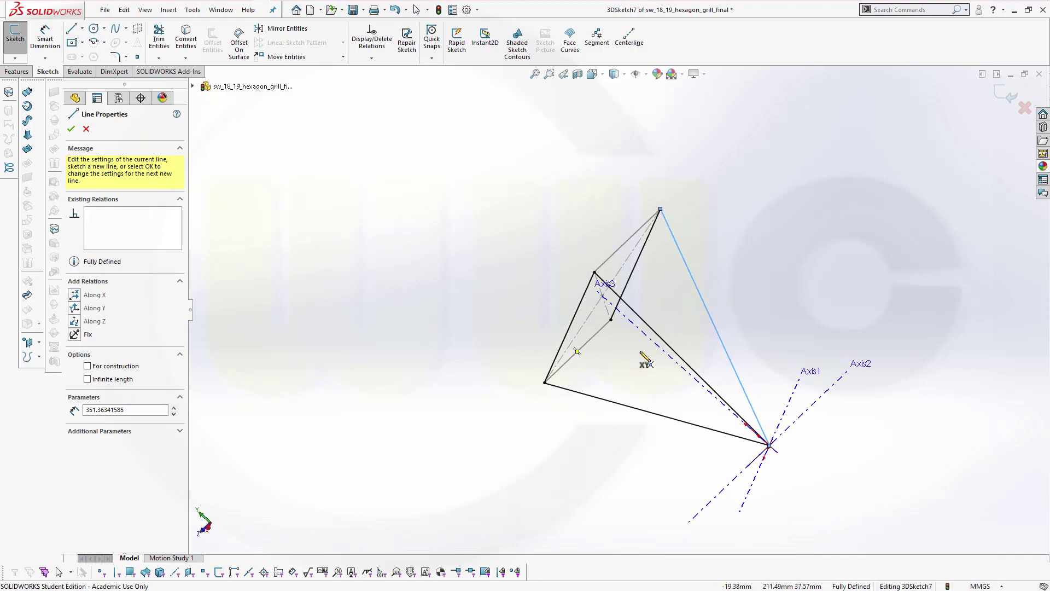
pyautogui.click(611, 321)
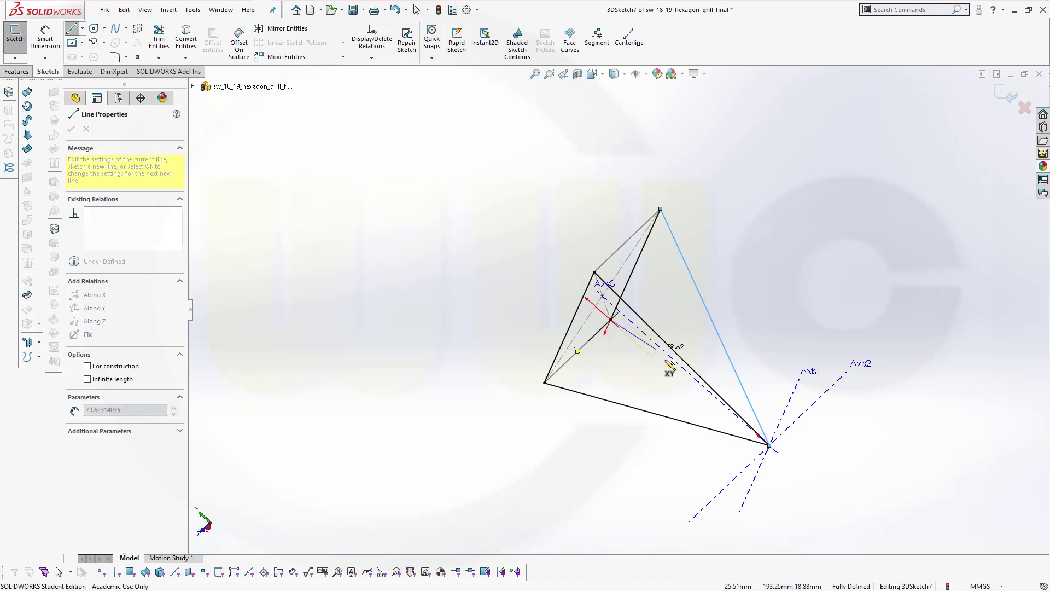
pyautogui.doubleClick(770, 446)
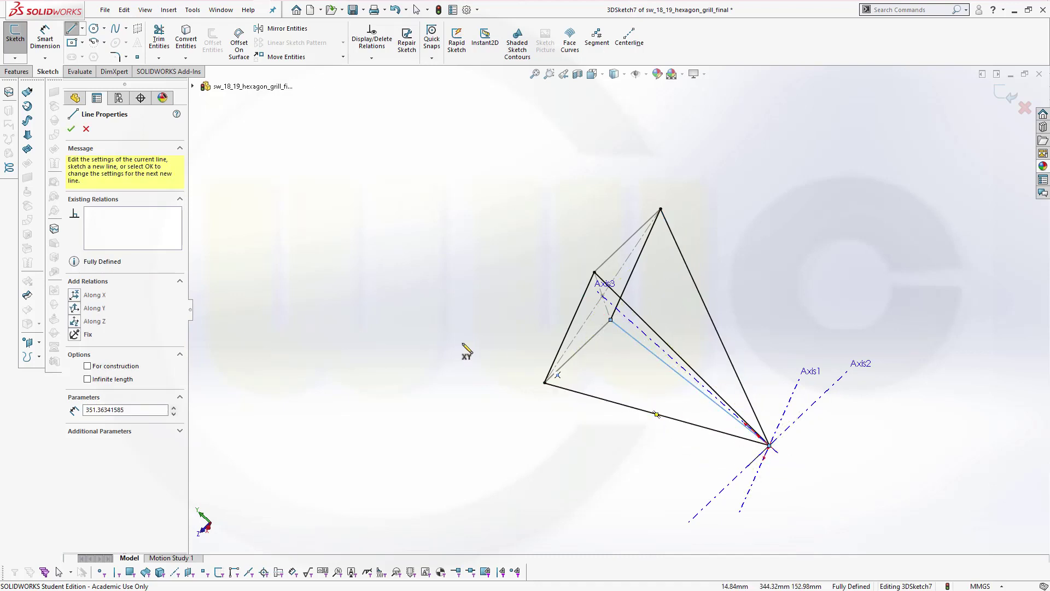
pyautogui.press('Escape')
pyautogui.press('Escape')
pyautogui.moveTo(457, 245)
pyautogui.mouseDown(button='middle')
pyautogui.moveTo(483, 197)
pyautogui.moveTo(725, 202)
pyautogui.mouseUp(button='middle')
pyautogui.click(1007, 94)
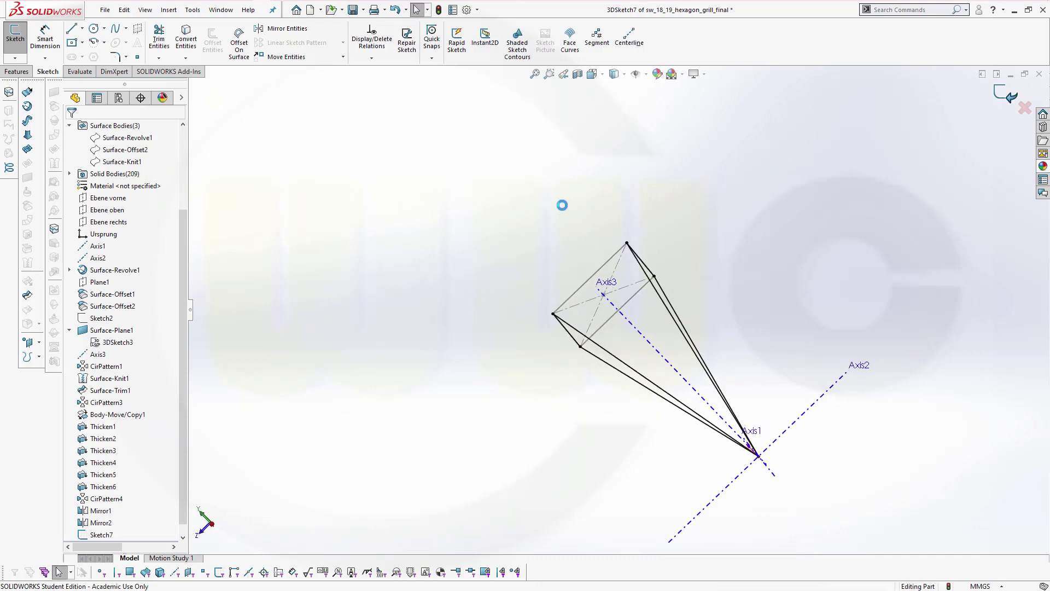
# - Create a planar surface from the first triangle of the 3D sketch using contour selection
pyautogui.moveTo(500, 235)
pyautogui.mouseDown(button='middle')
pyautogui.moveTo(528, 209)
pyautogui.moveTo(367, 284)
pyautogui.mouseUp(button='middle')
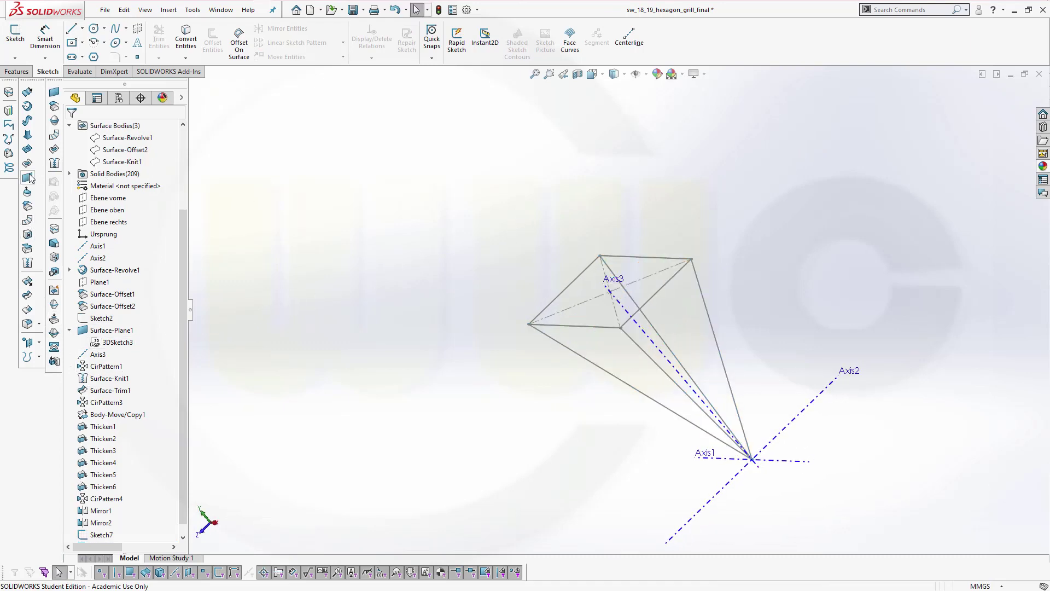
pyautogui.click(27, 178)
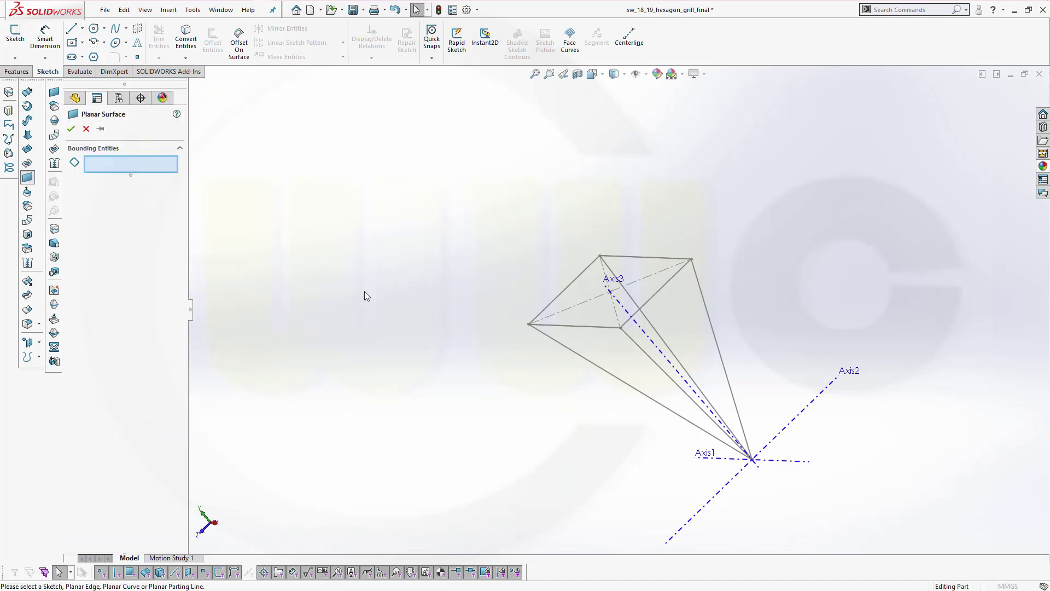
pyautogui.rightClick(393, 266)
pyautogui.click(440, 364)
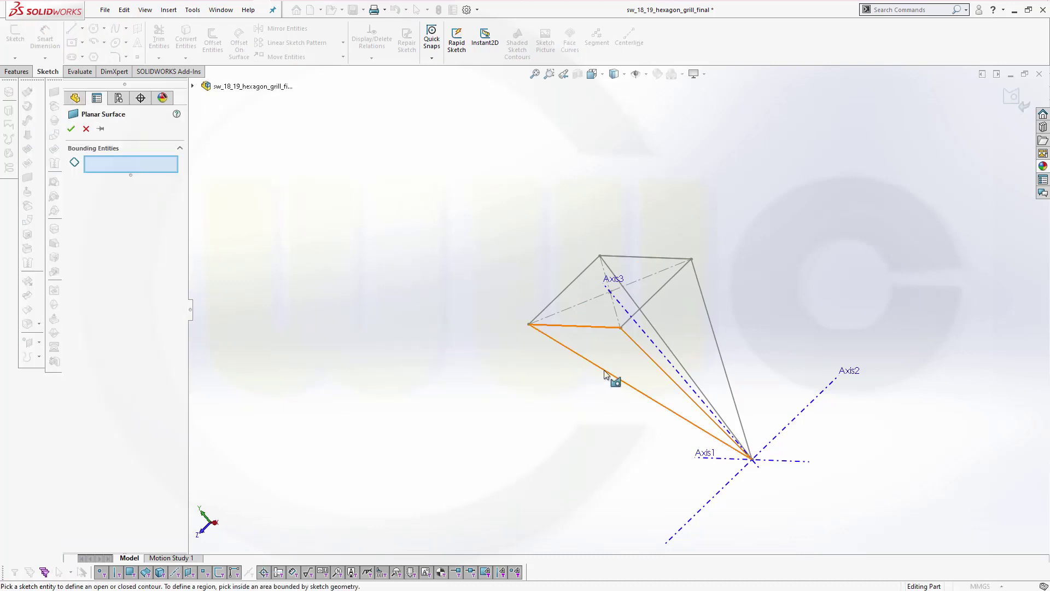
pyautogui.click(605, 374)
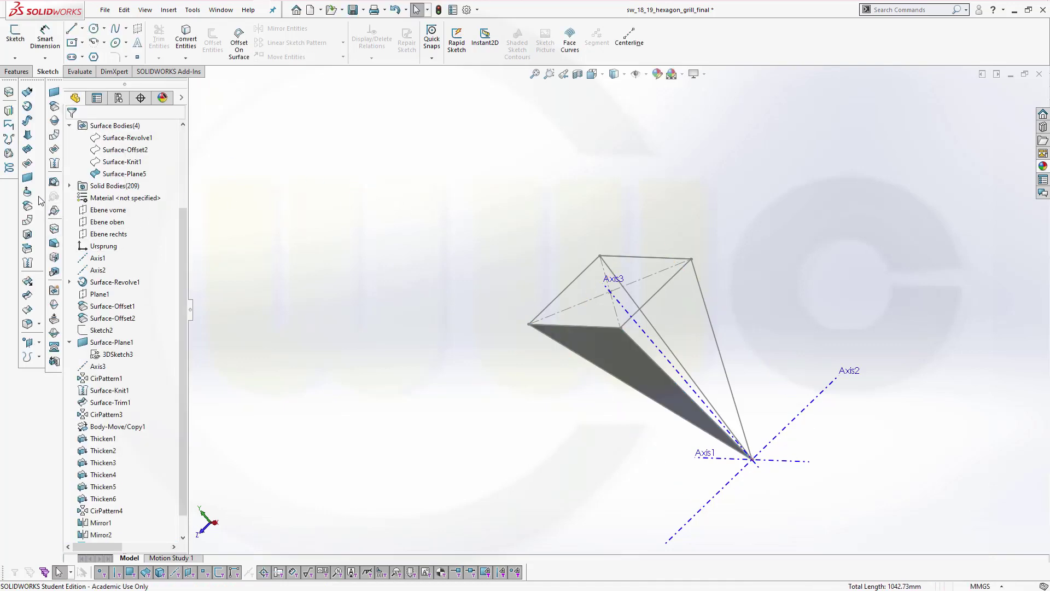
# - Create another planar surface from the opposite triangular contour of the 3D sketch
pyautogui.click(27, 177)
pyautogui.rightClick(390, 213)
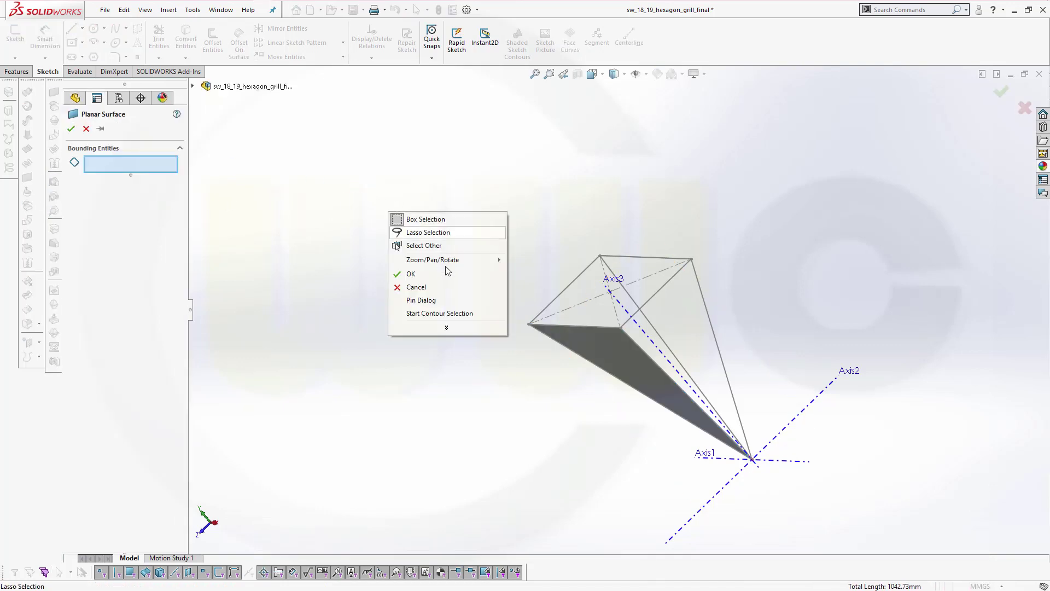
pyautogui.click(452, 313)
pyautogui.click(704, 300)
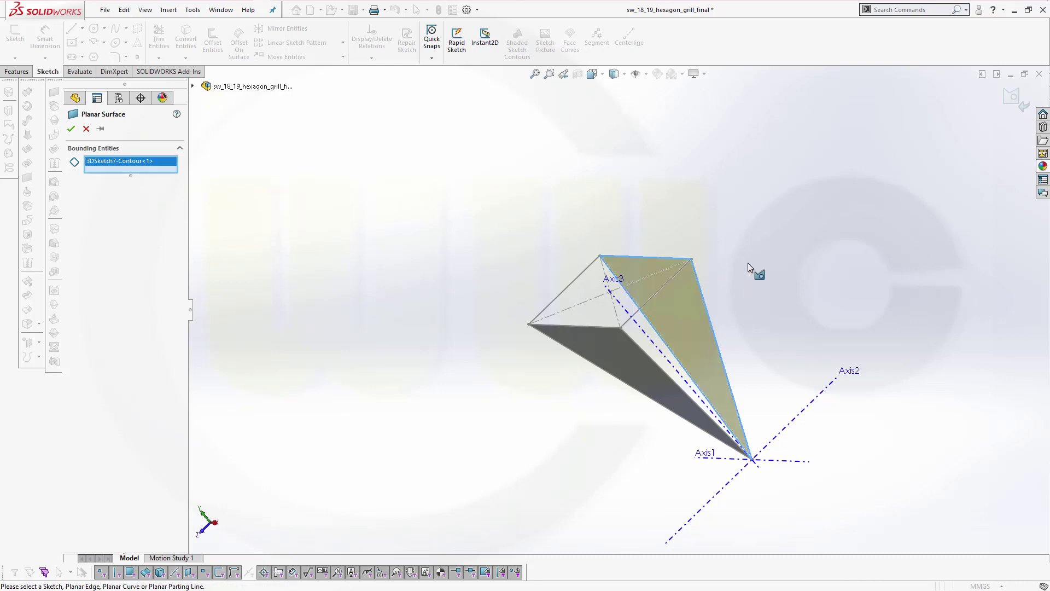
pyautogui.click(71, 129)
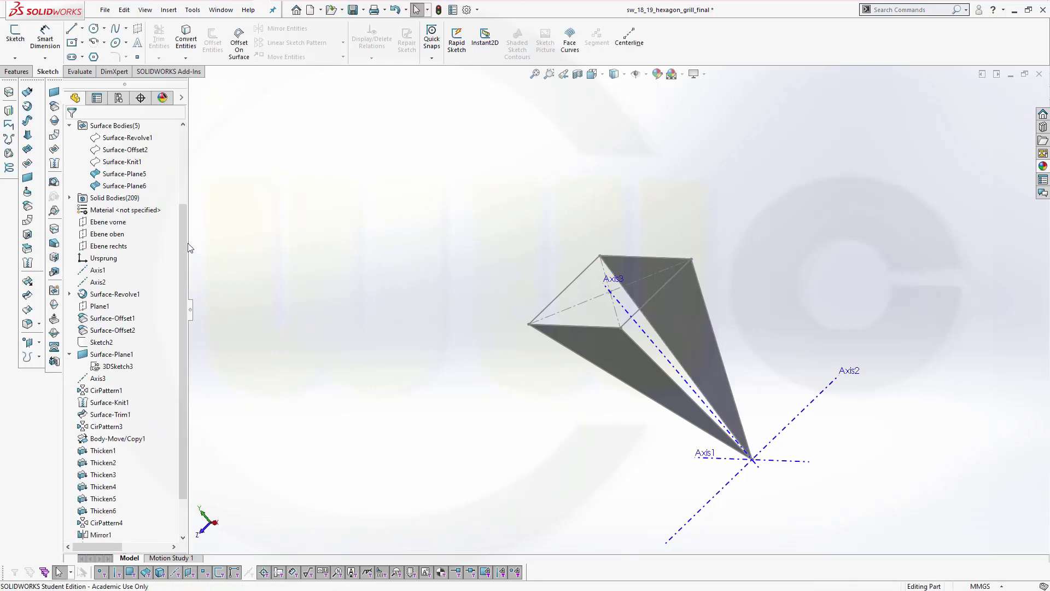
# - Hide the surface bodies Surface-Plane5 and Surface-Plane6 together with their underlying 3D sketch, 3DSketch7
pyautogui.click(124, 174)
pyautogui.keyDown('shift'); pyautogui.click(124, 186); pyautogui.keyUp('shift')
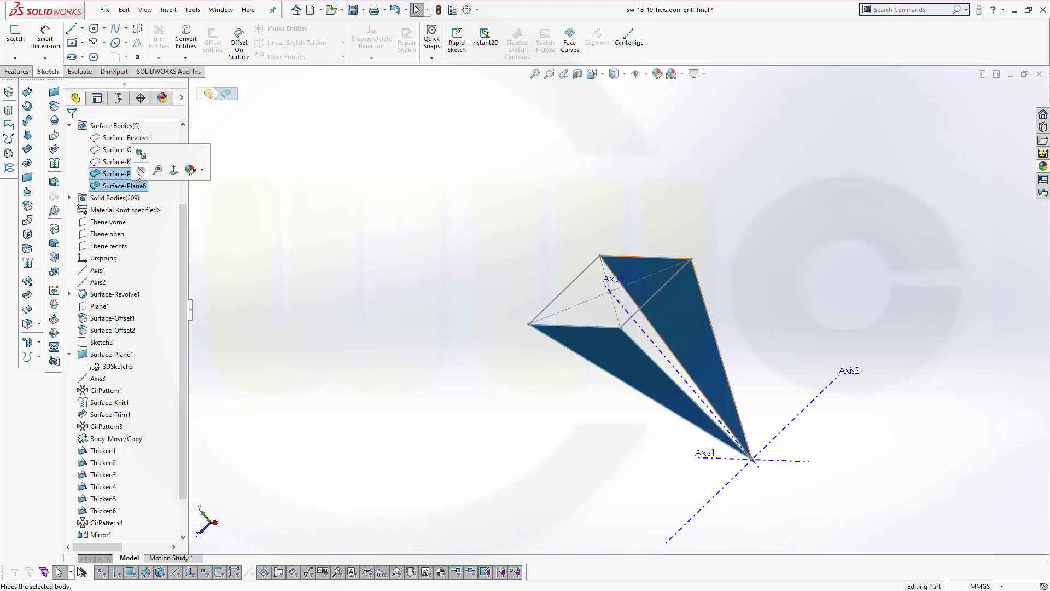
pyautogui.click(176, 194)
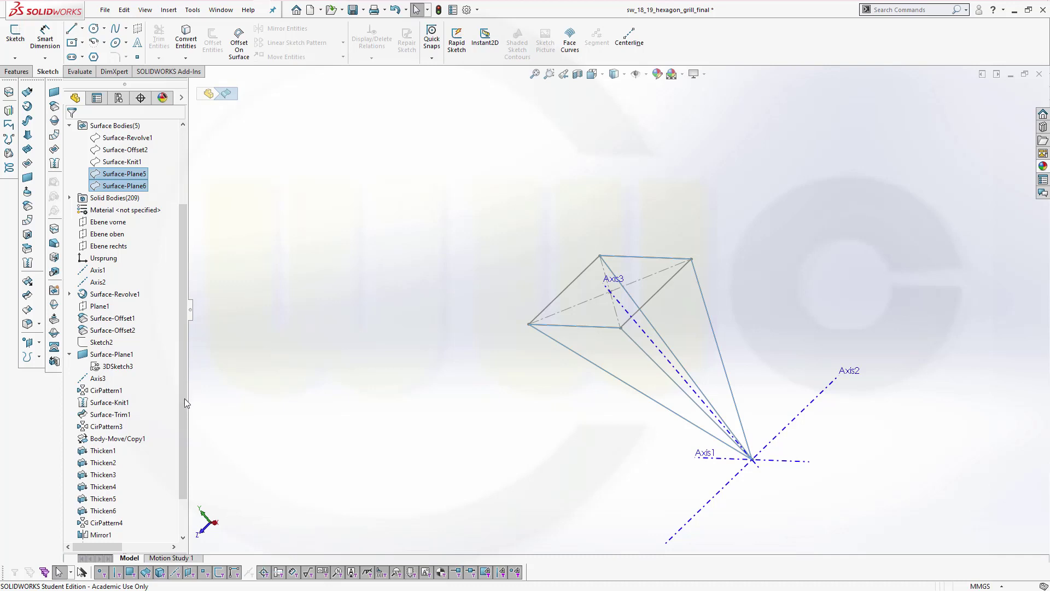
pyautogui.moveTo(185, 398); pyautogui.dragTo(179, 449)
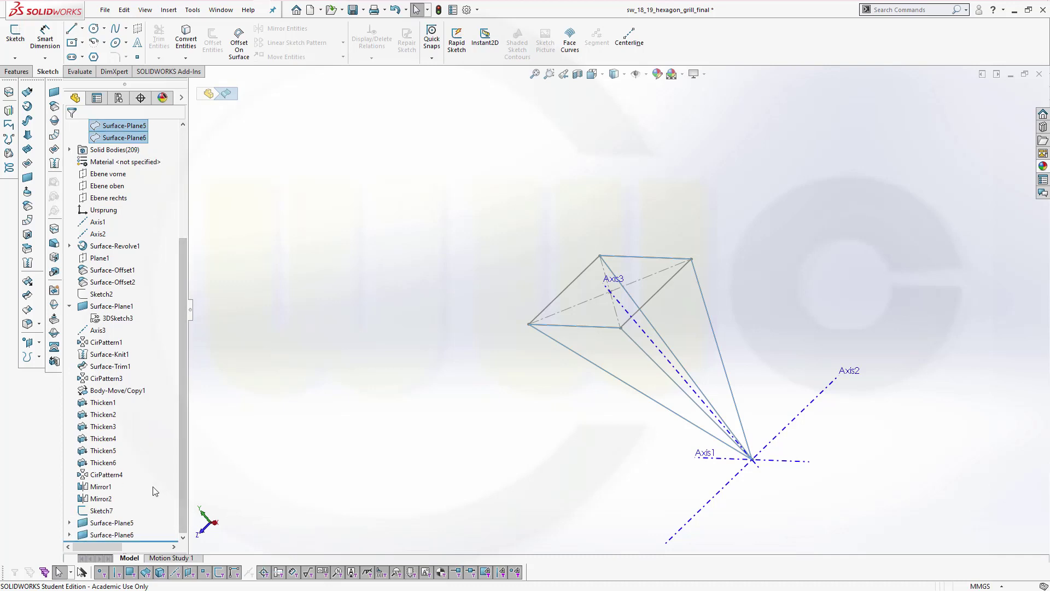
pyautogui.click(69, 522)
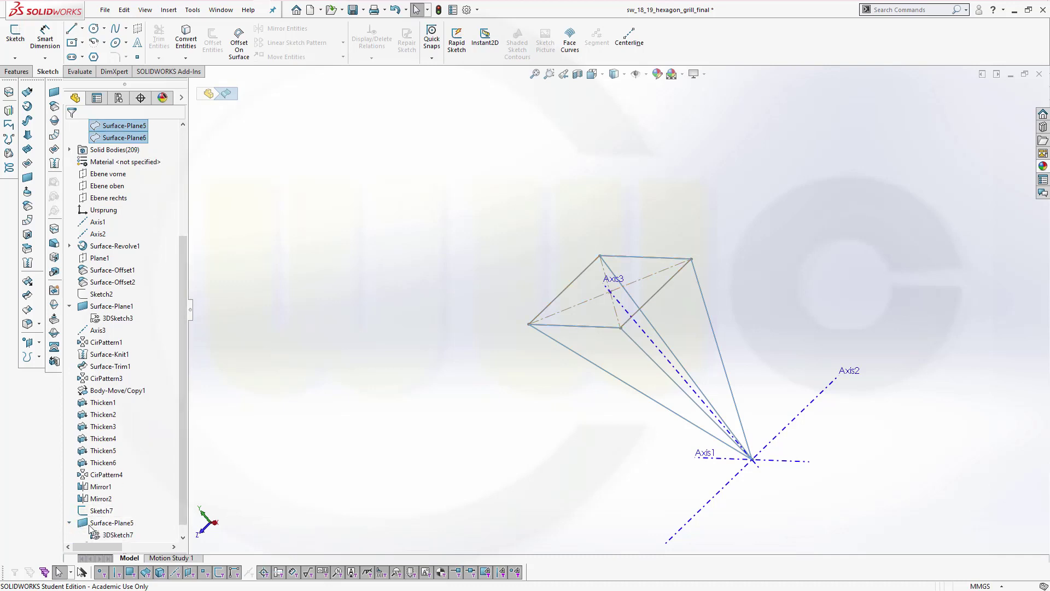
pyautogui.click(108, 524)
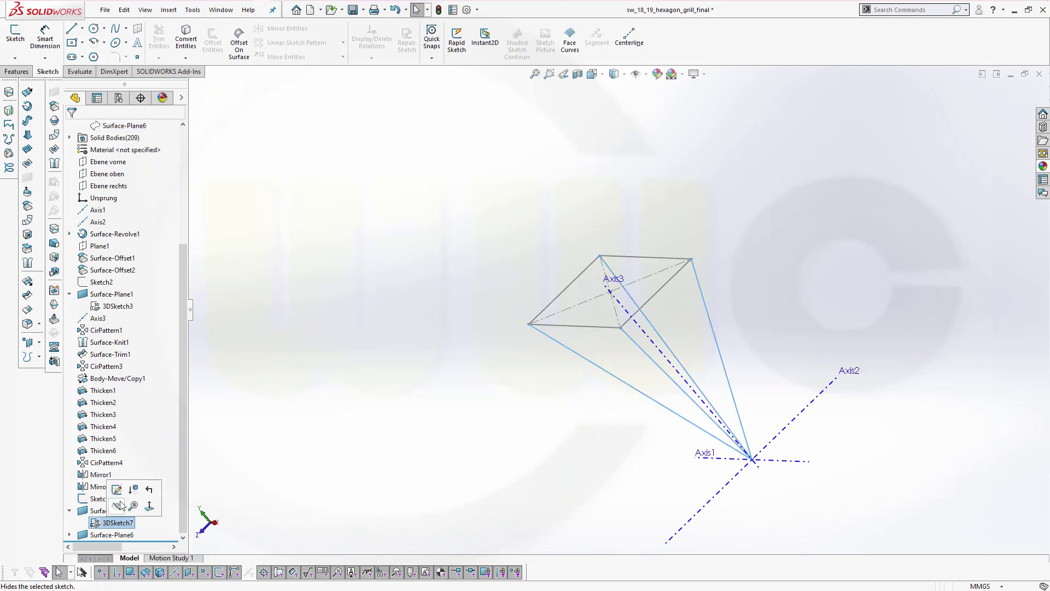
pyautogui.click(115, 508)
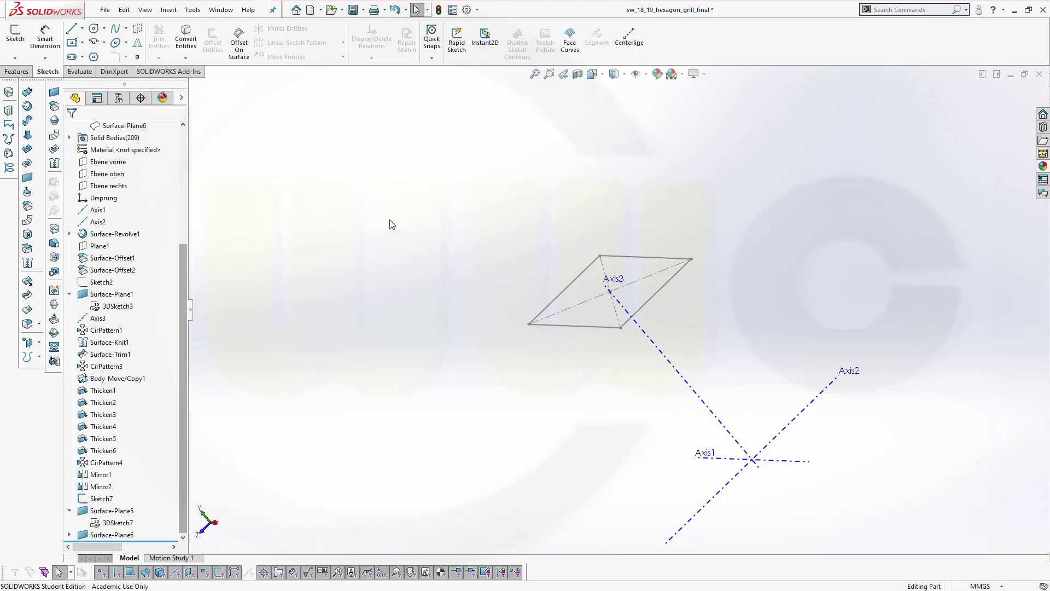
# - In a new 3D sketch, draw a closed triangle from one short edge of the rectangle to the origin
pyautogui.click(14, 58)
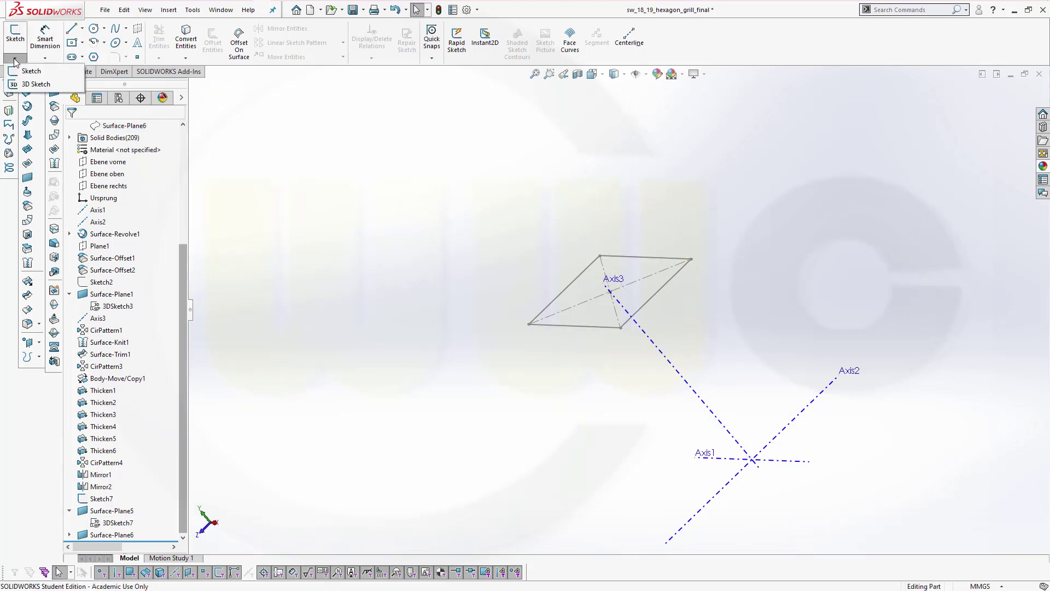
pyautogui.click(42, 85)
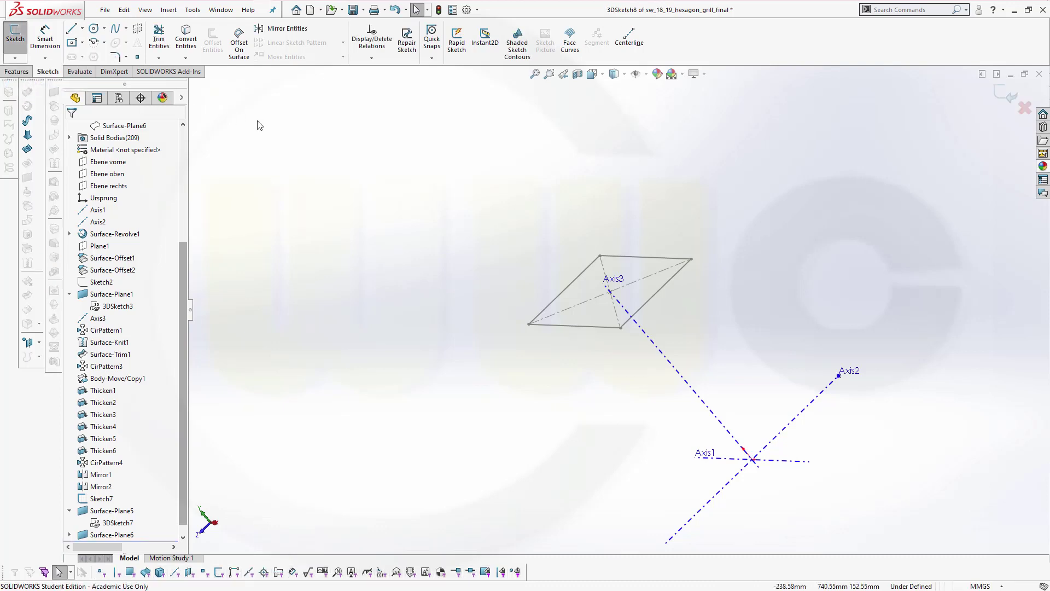
pyautogui.click(71, 28)
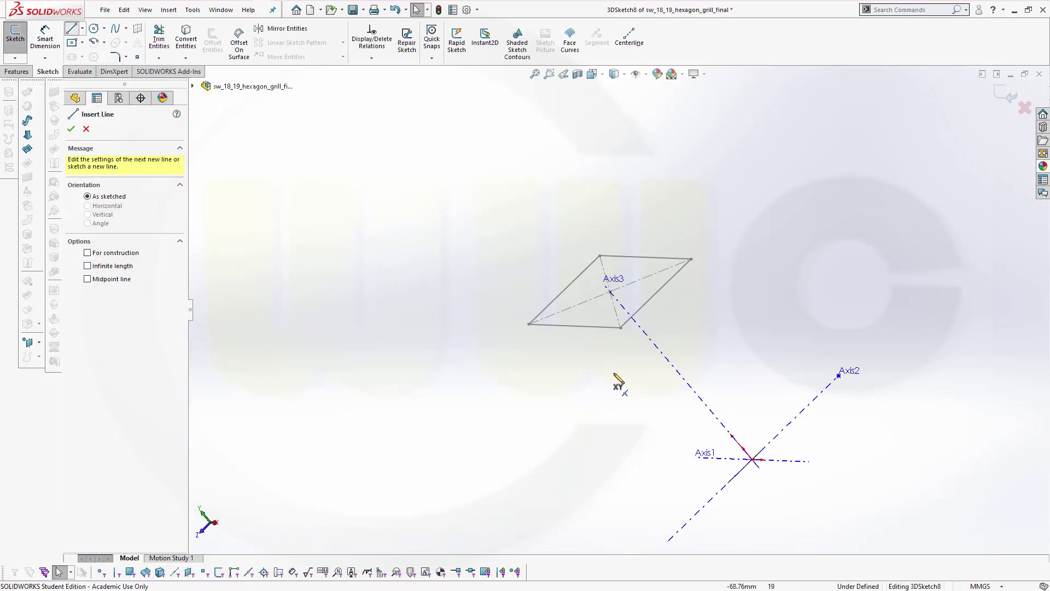
pyautogui.click(621, 328)
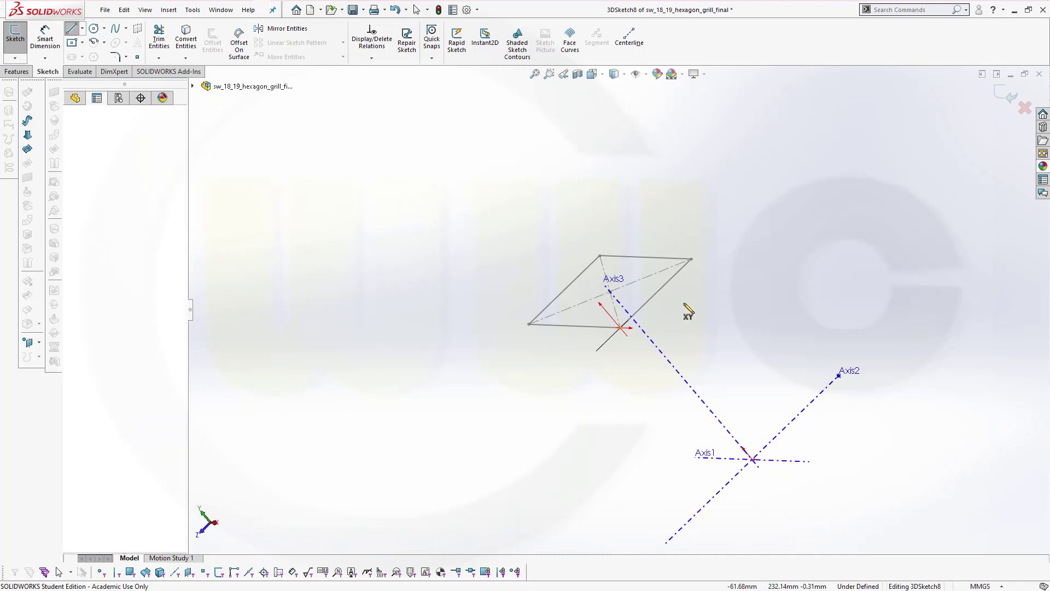
pyautogui.click(691, 259)
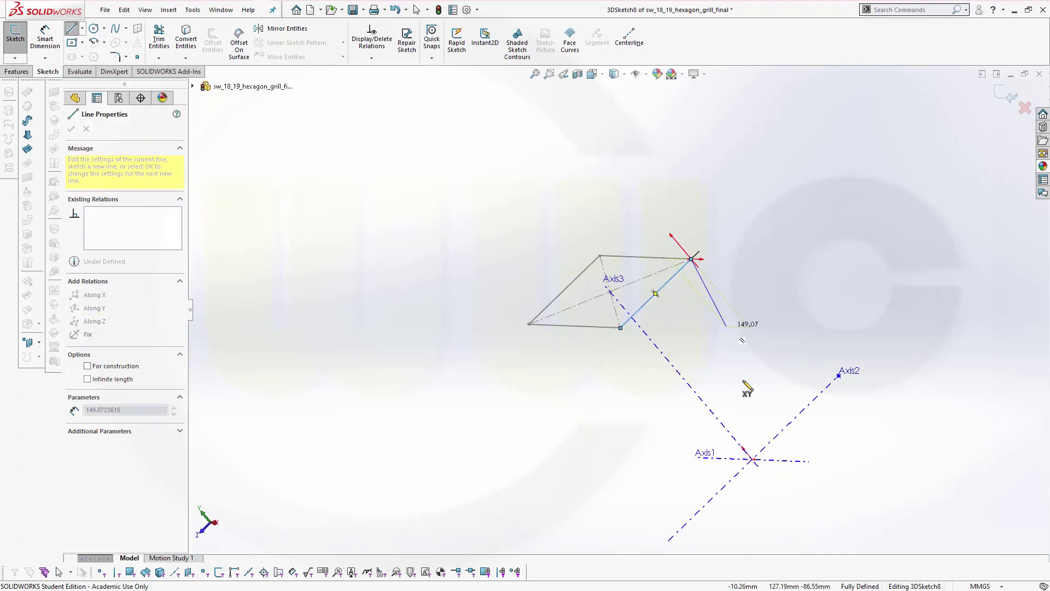
pyautogui.click(753, 459)
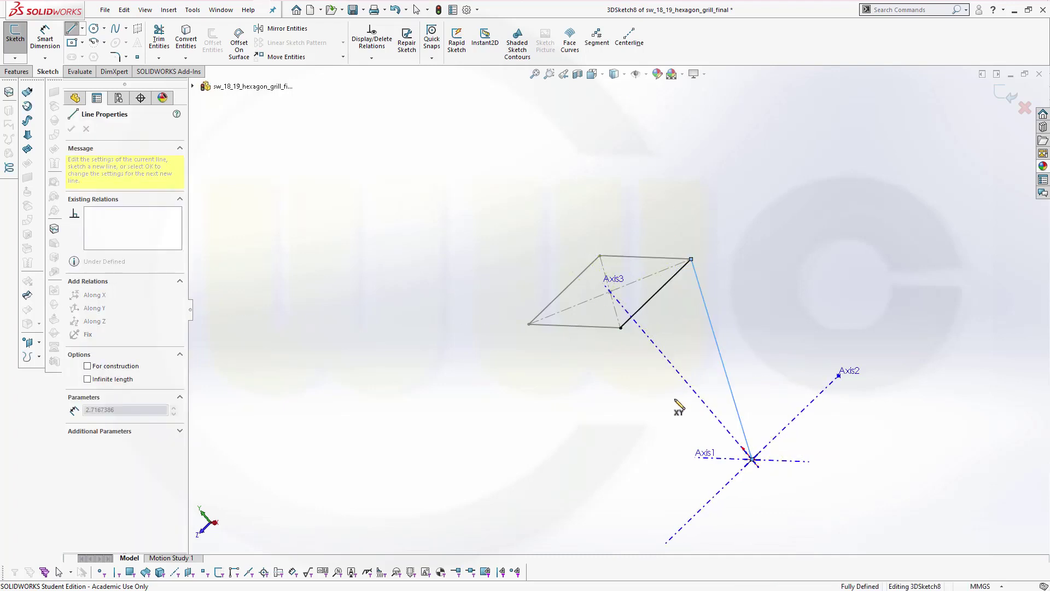
pyautogui.click(621, 328)
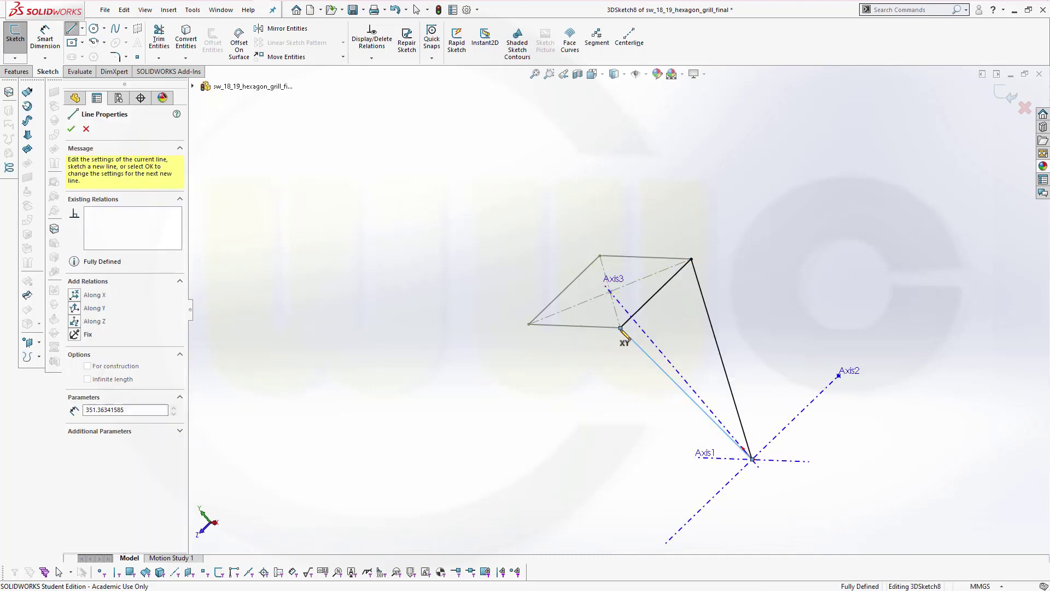
pyautogui.rightClick(356, 181)
pyautogui.click(377, 185)
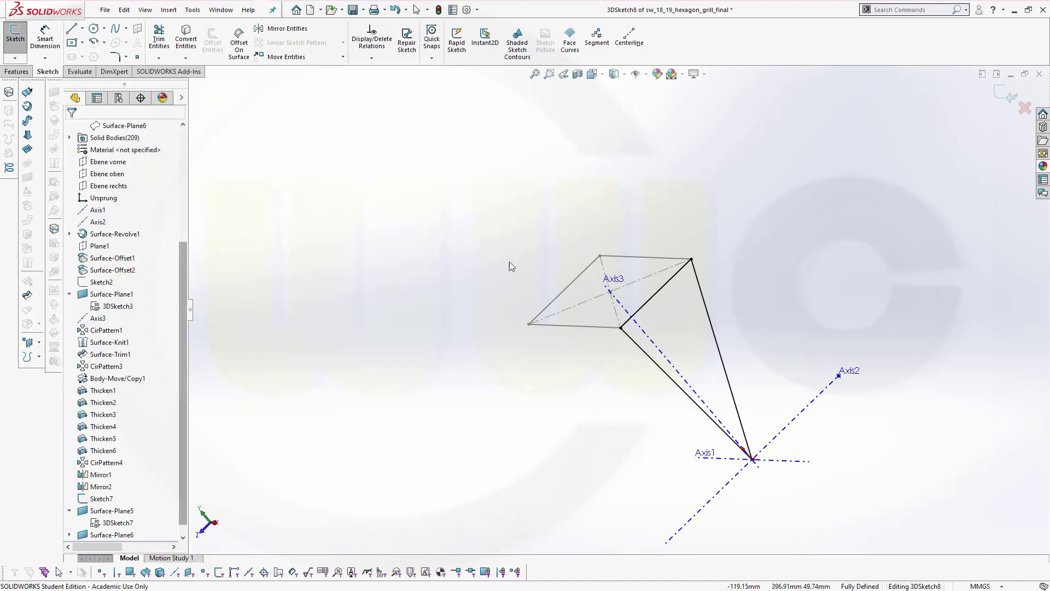
# - Draw a second closed triangle from the rectangle's opposite short edge to the origin and exit the 3D sketch
pyautogui.moveTo(508, 265)
pyautogui.mouseDown(button='middle')
pyautogui.moveTo(584, 204)
pyautogui.moveTo(664, 175)
pyautogui.moveTo(653, 172)
pyautogui.mouseUp(button='middle')
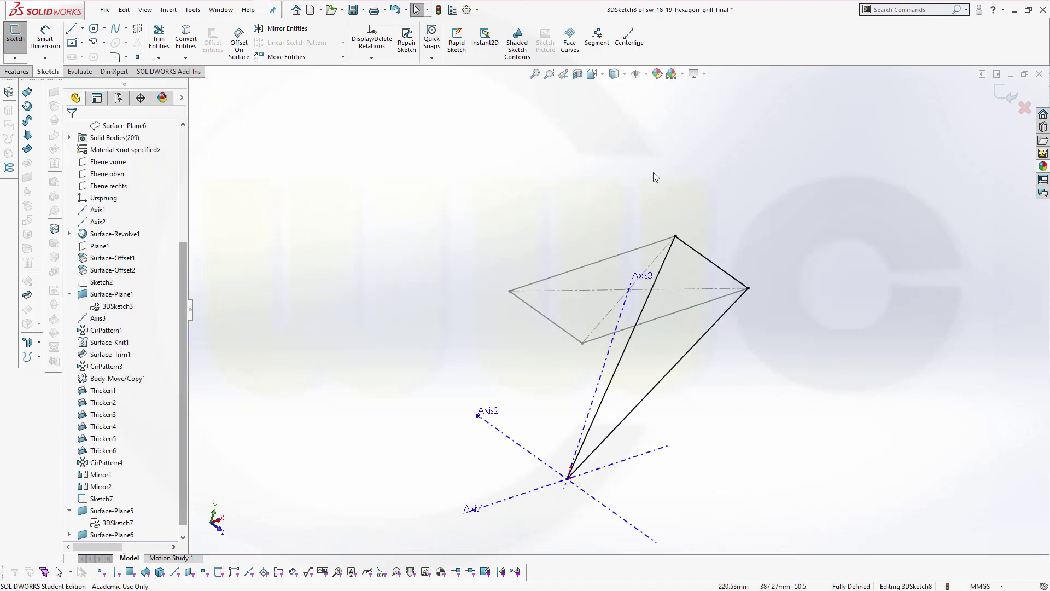
pyautogui.click(71, 28)
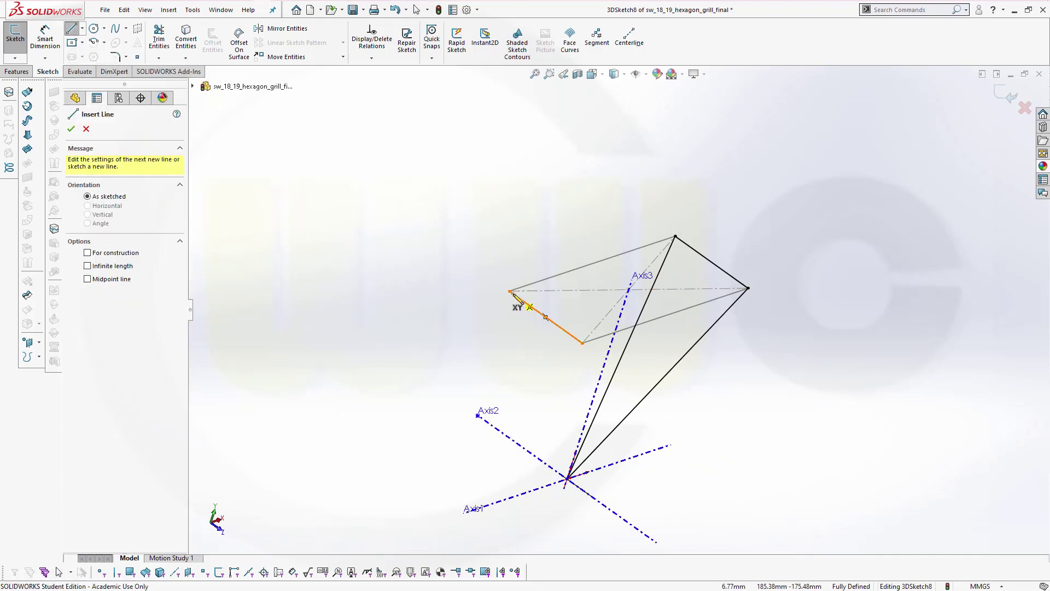
pyautogui.moveTo(509, 292)
pyautogui.mouseDown()
pyautogui.moveTo(529, 328)
pyautogui.moveTo(582, 343)
pyautogui.moveTo(569, 480)
pyautogui.mouseUp()
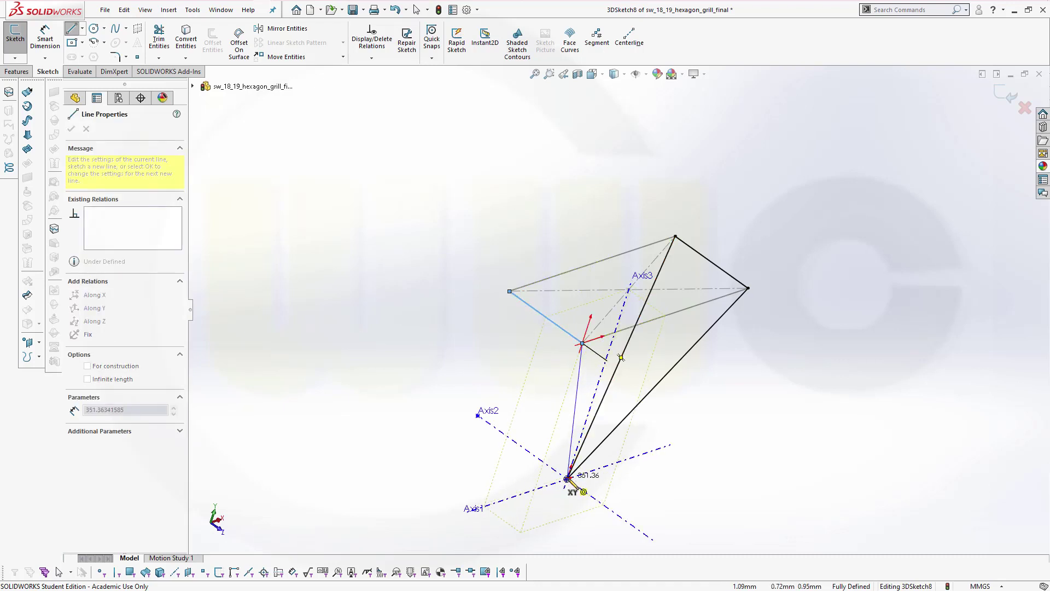
pyautogui.click(569, 480)
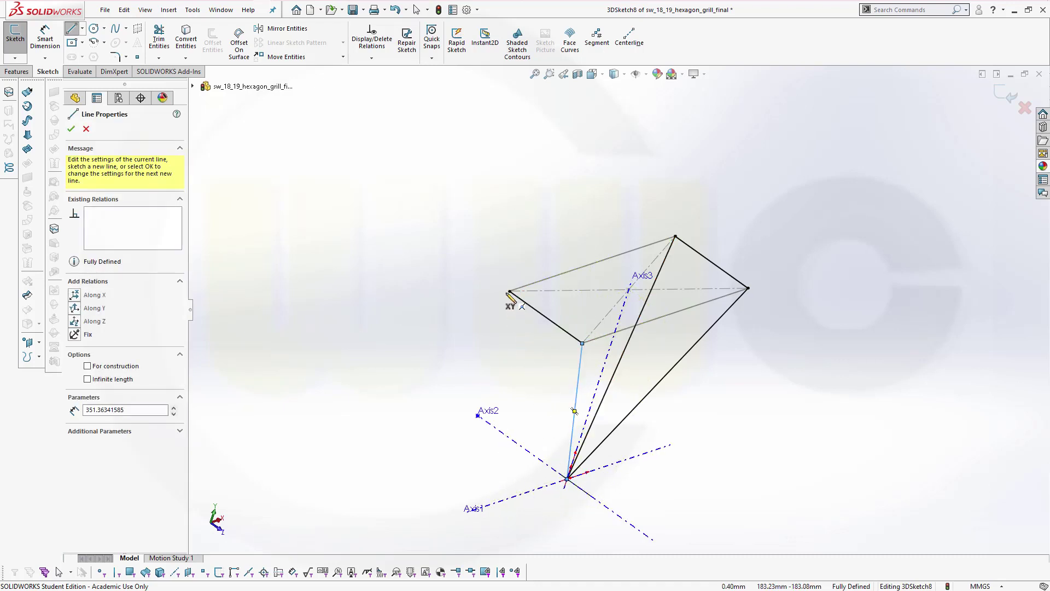
pyautogui.moveTo(509, 292)
pyautogui.mouseDown()
pyautogui.moveTo(574, 485)
pyautogui.moveTo(567, 480)
pyautogui.mouseUp()
pyautogui.press('Escape')
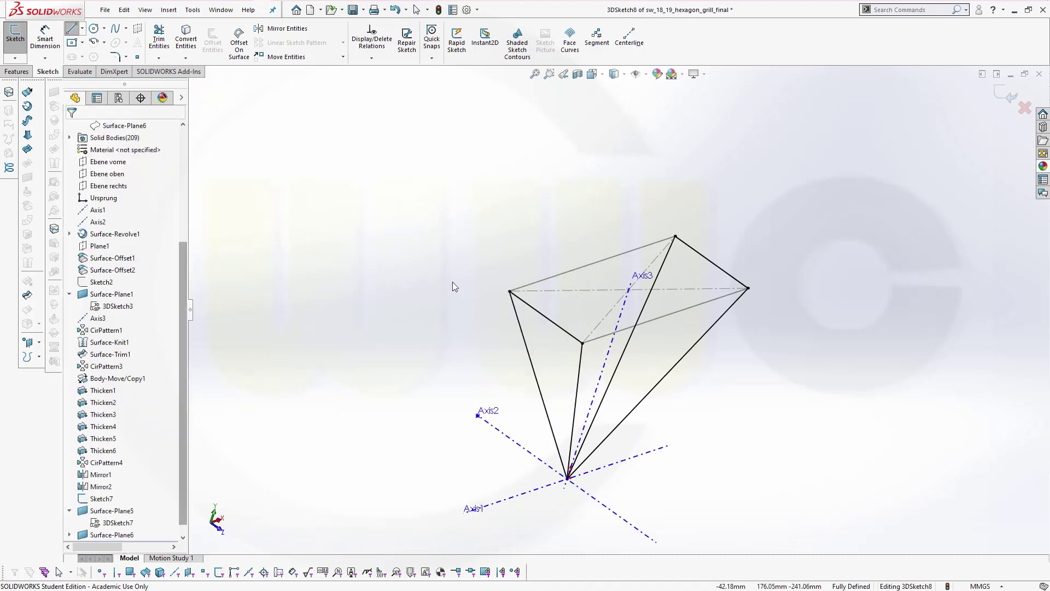
pyautogui.keyDown('shift'); pyautogui.moveTo(467, 273); pyautogui.dragTo(425, 272, button='middle'); pyautogui.keyUp('shift')
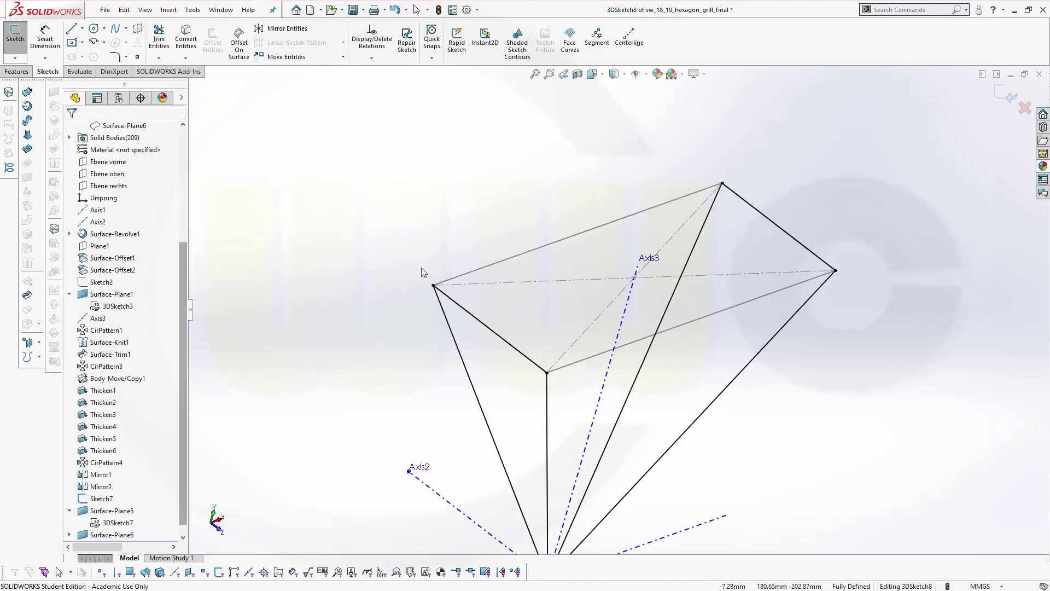
pyautogui.click(1006, 95)
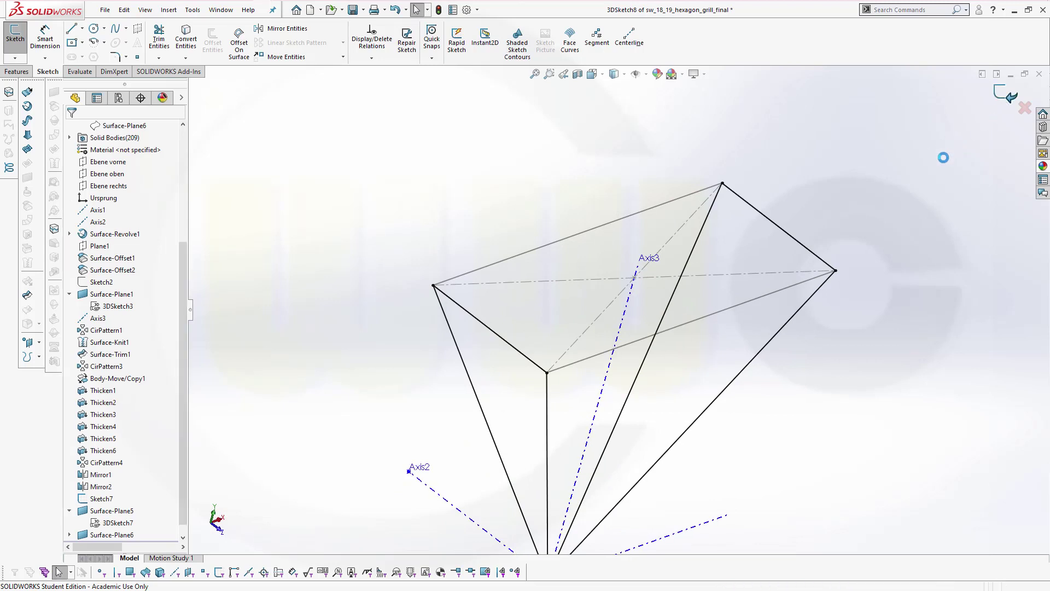
# - Create a planar surface from one triangle of the new 3D sketch, 3DSketch8, using contour selection
pyautogui.moveTo(695, 325); pyautogui.dragTo(320, 277, button='middle')
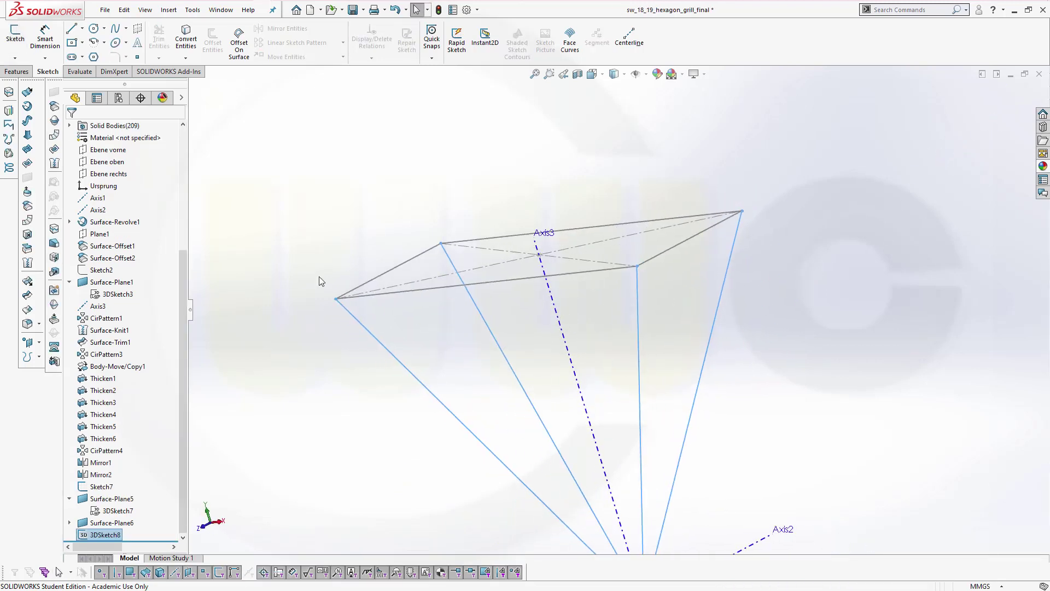
pyautogui.click(84, 286)
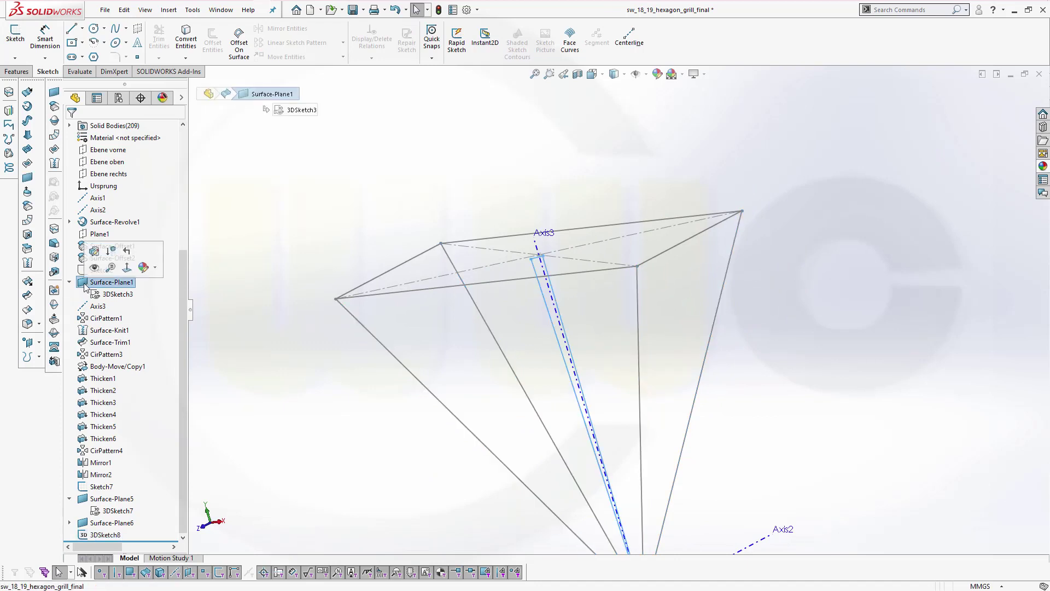
pyautogui.click(27, 177)
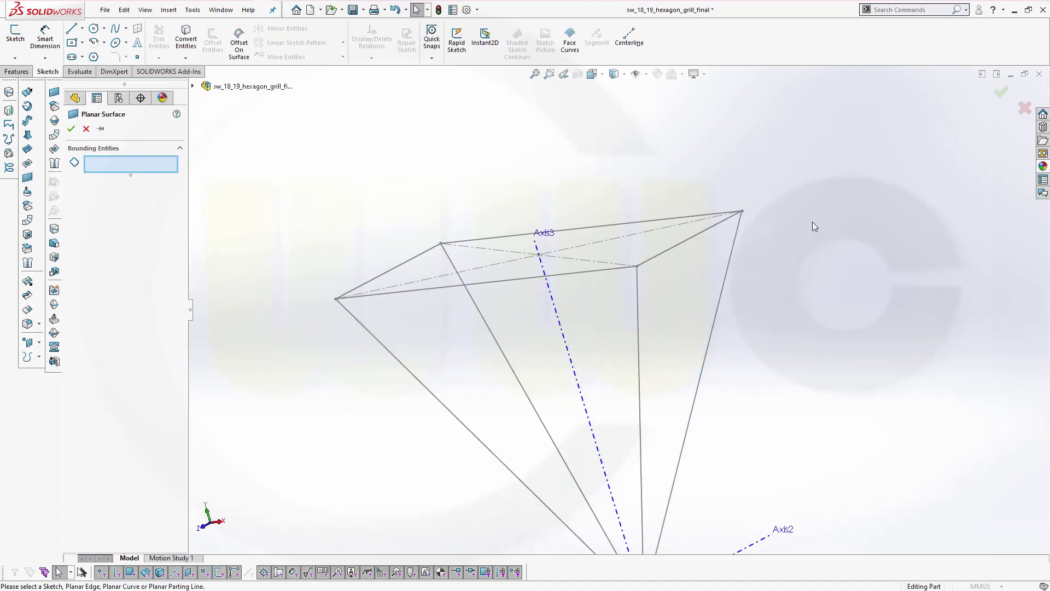
pyautogui.rightClick(856, 267)
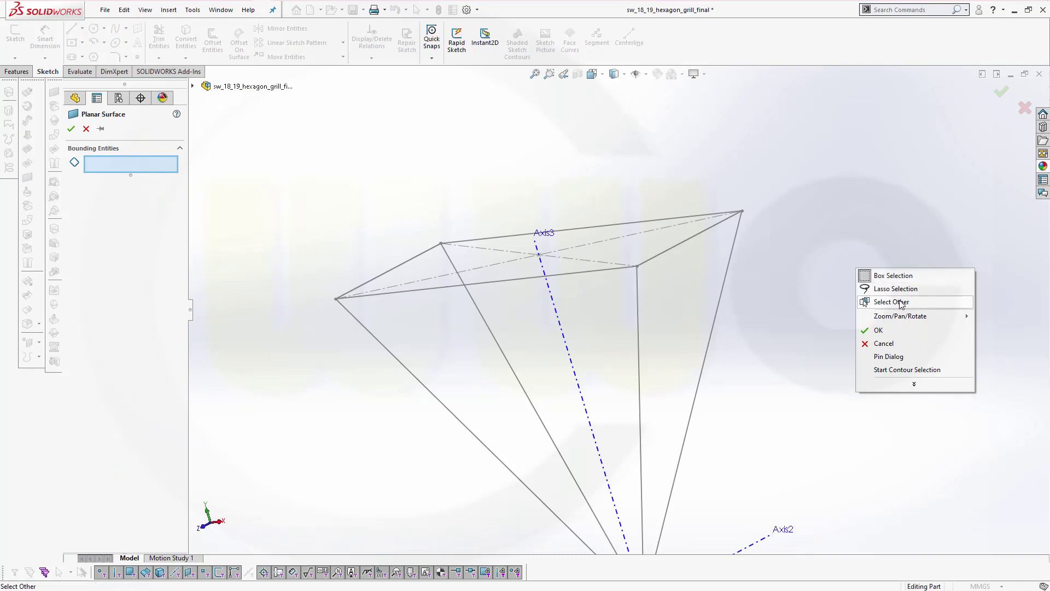
pyautogui.click(892, 372)
pyautogui.moveTo(821, 359)
pyautogui.mouseDown(button='middle')
pyautogui.moveTo(784, 391)
pyautogui.moveTo(771, 383)
pyautogui.mouseUp(button='middle')
pyautogui.click(675, 322)
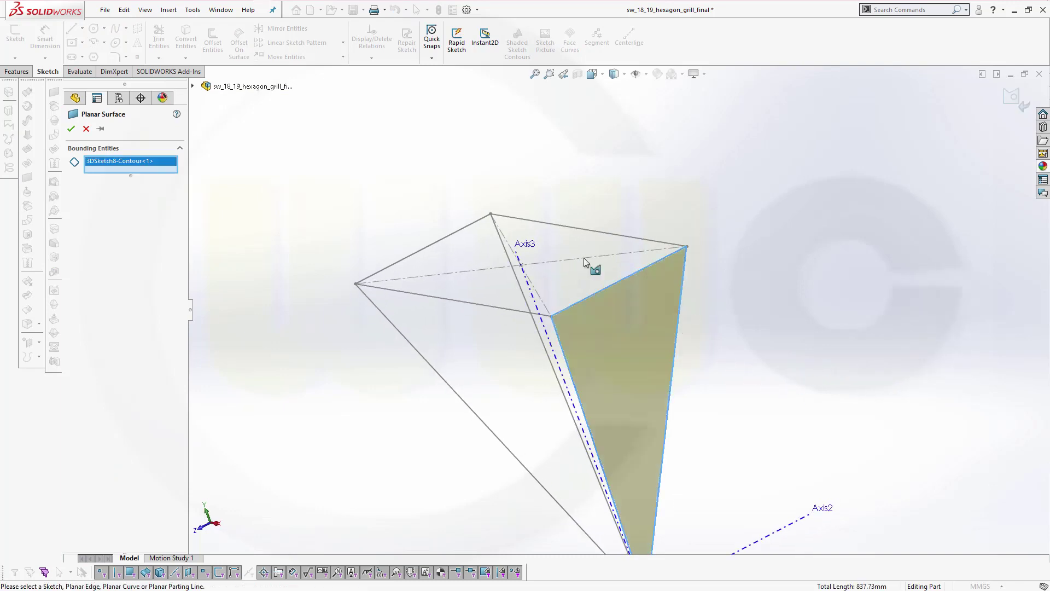
pyautogui.rightClick(263, 162)
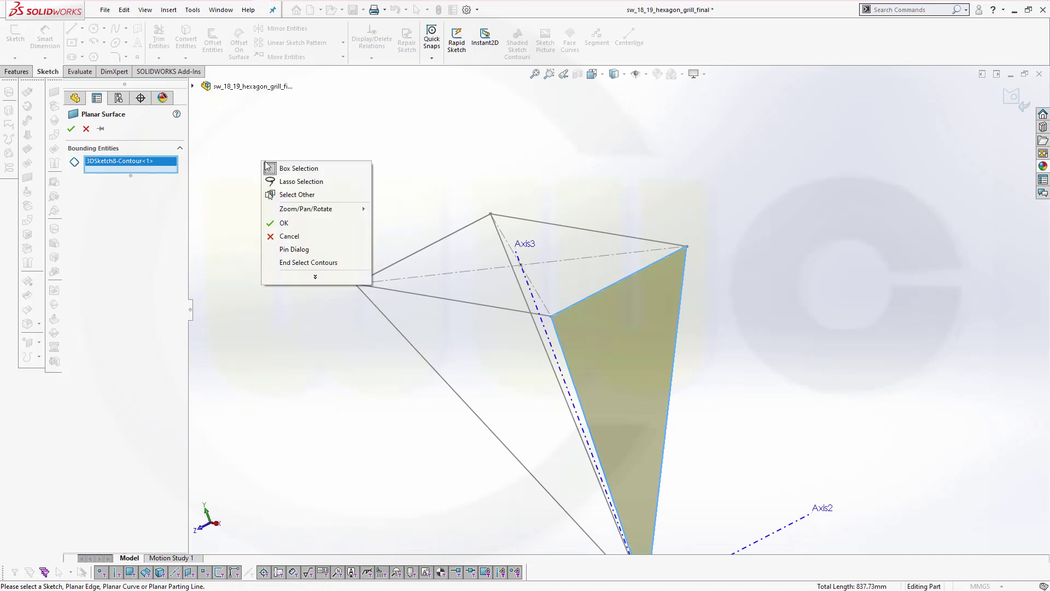
pyautogui.click(283, 223)
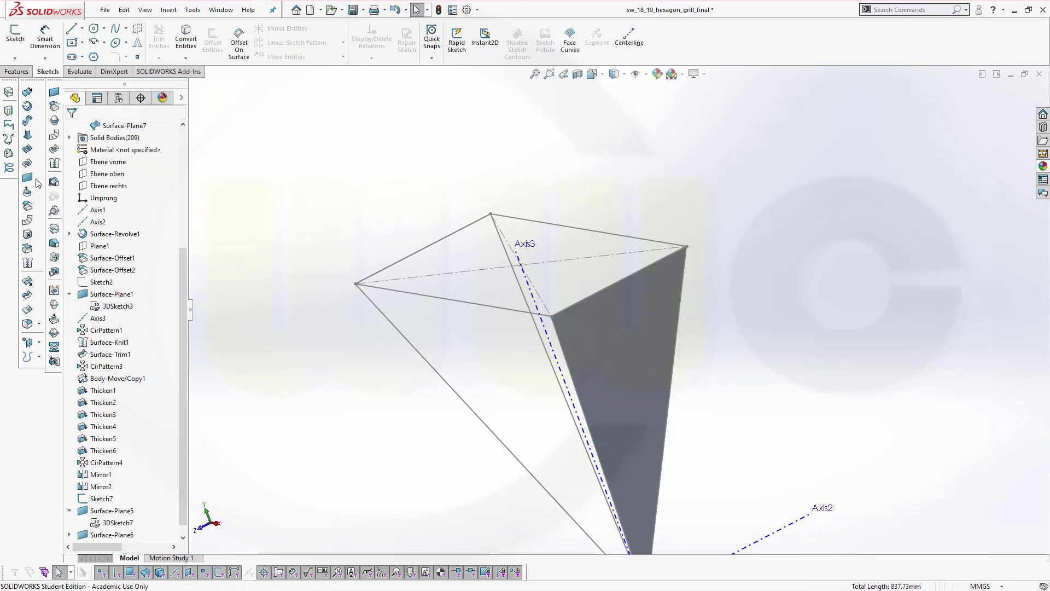
# - Create a planar surface from the other triangular contour of 3DSketch8, on the rectangle's opposite short edge
pyautogui.click(27, 178)
pyautogui.rightClick(301, 191)
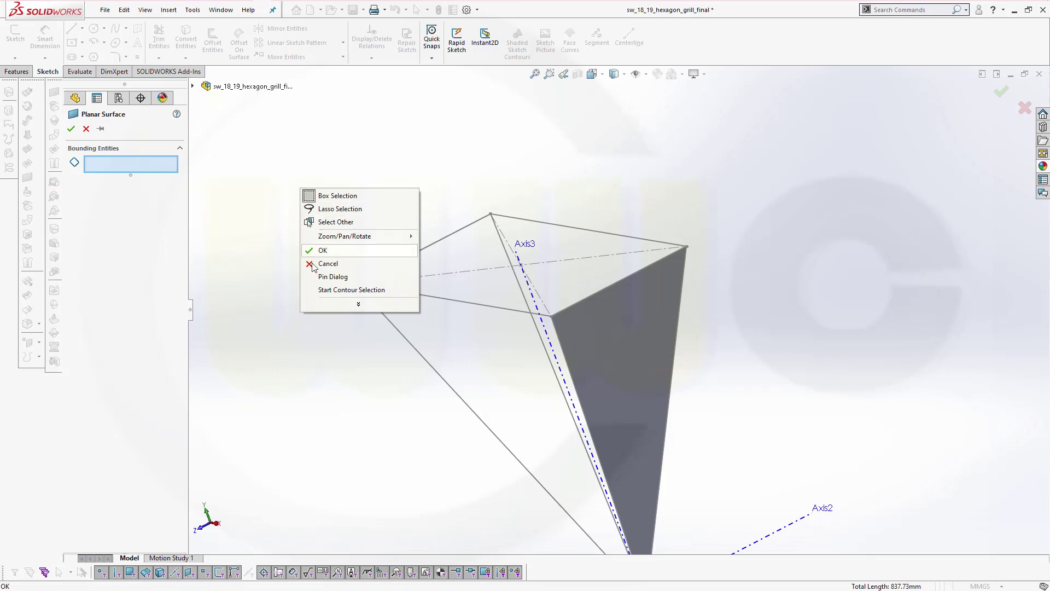
pyautogui.click(328, 290)
pyautogui.click(398, 332)
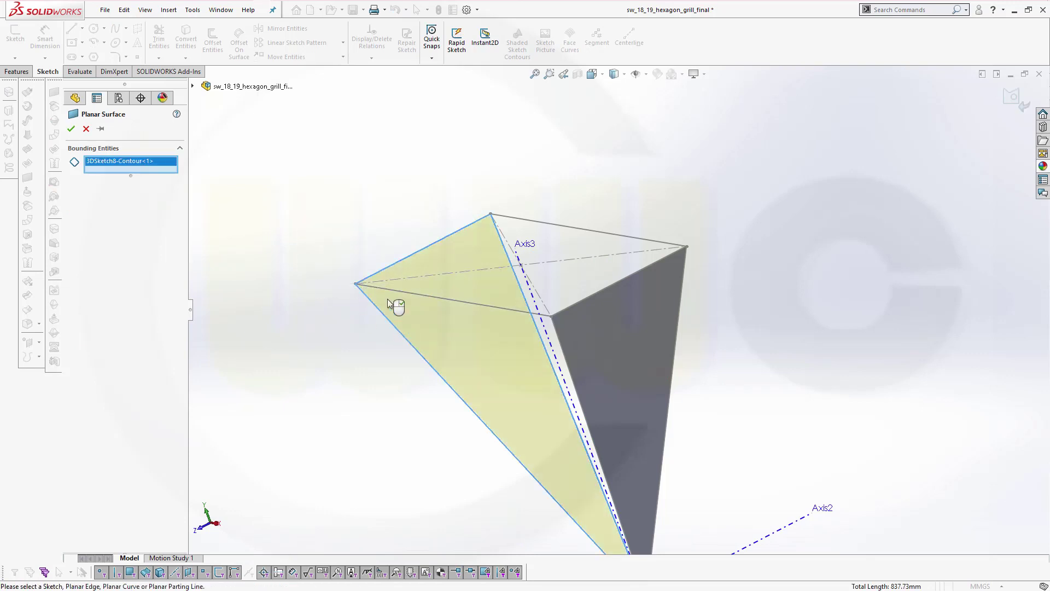
pyautogui.click(71, 130)
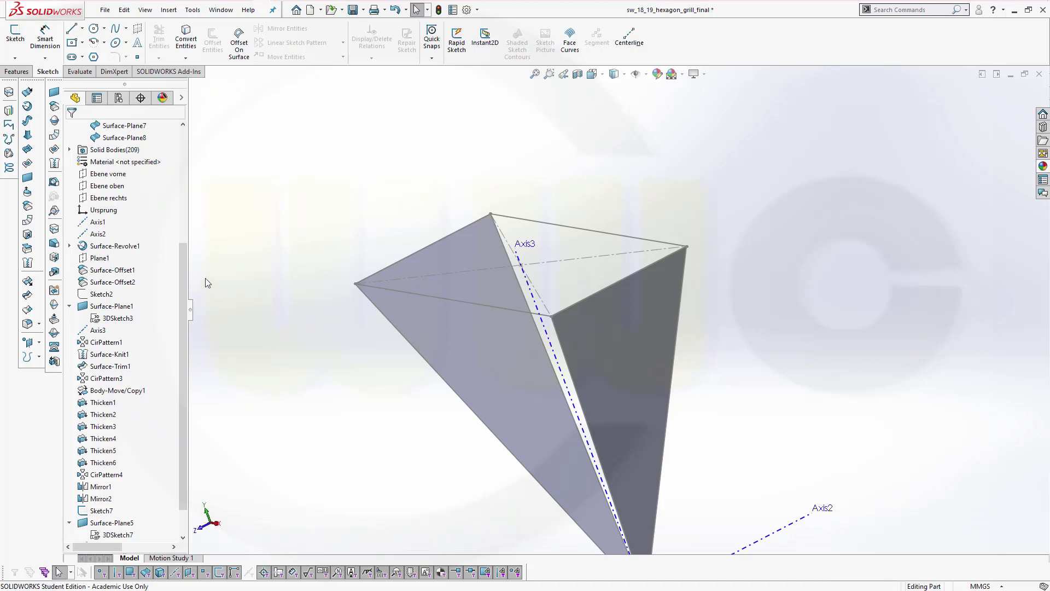
# - Show the hidden surface bodies Surface-Plane6 and Surface-Plane5 again
pyautogui.scroll(2, 168, 181)
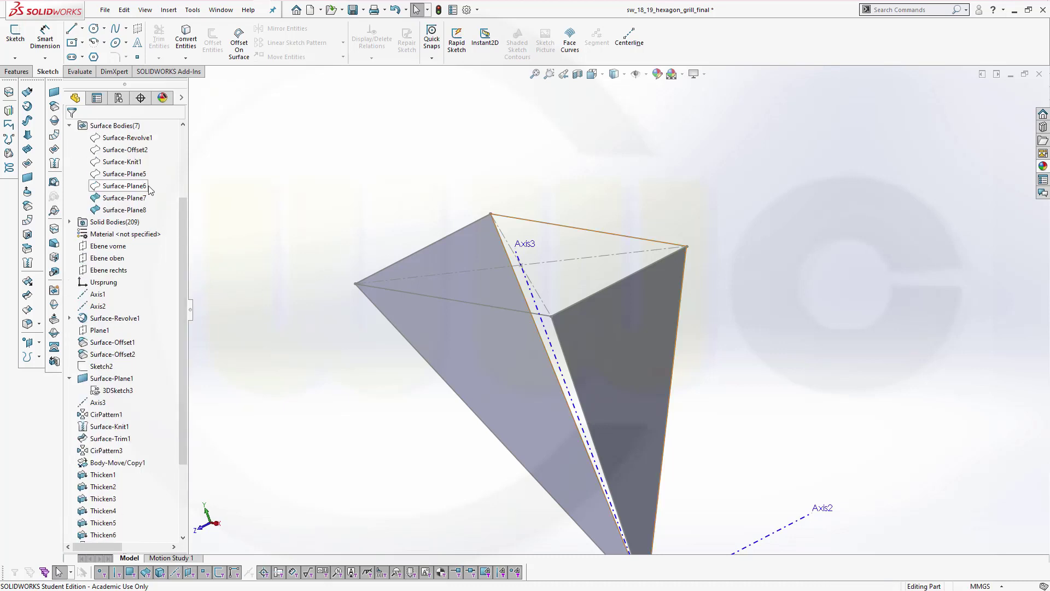
pyautogui.click(145, 185)
pyautogui.click(159, 173)
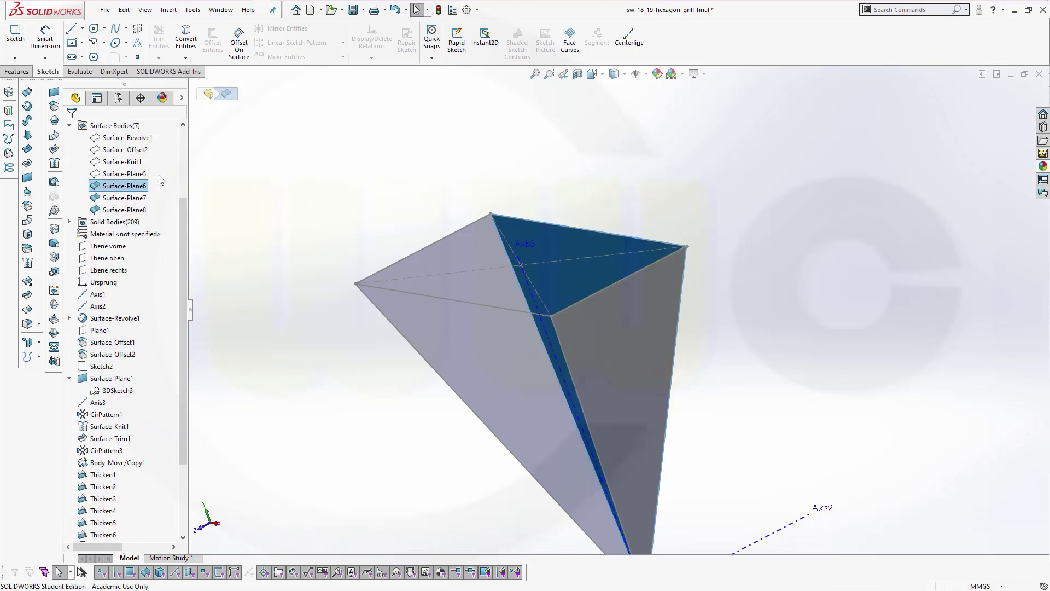
pyautogui.click(146, 174)
pyautogui.click(156, 161)
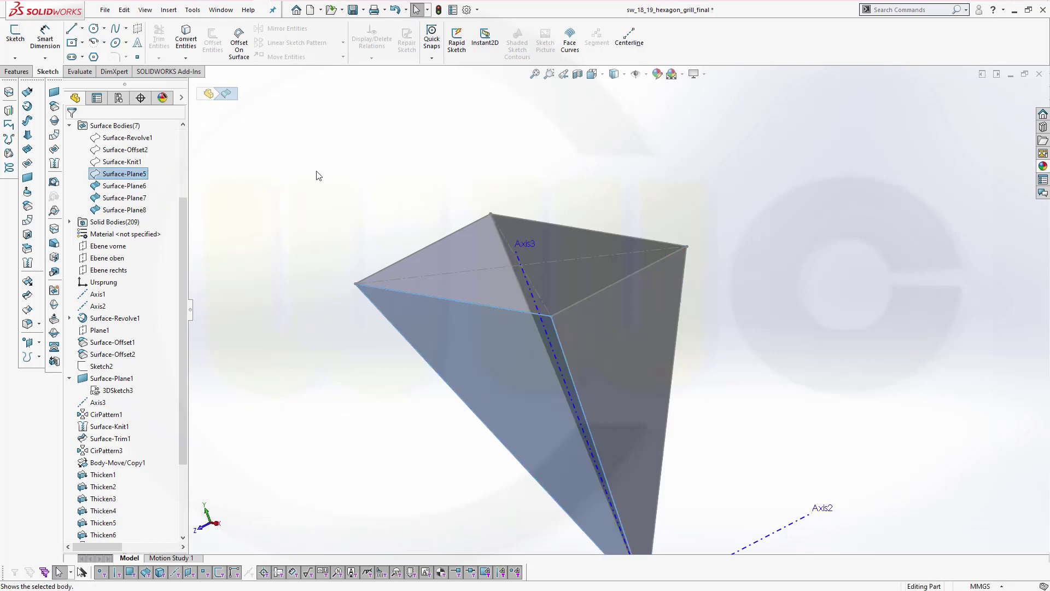
pyautogui.click(330, 178)
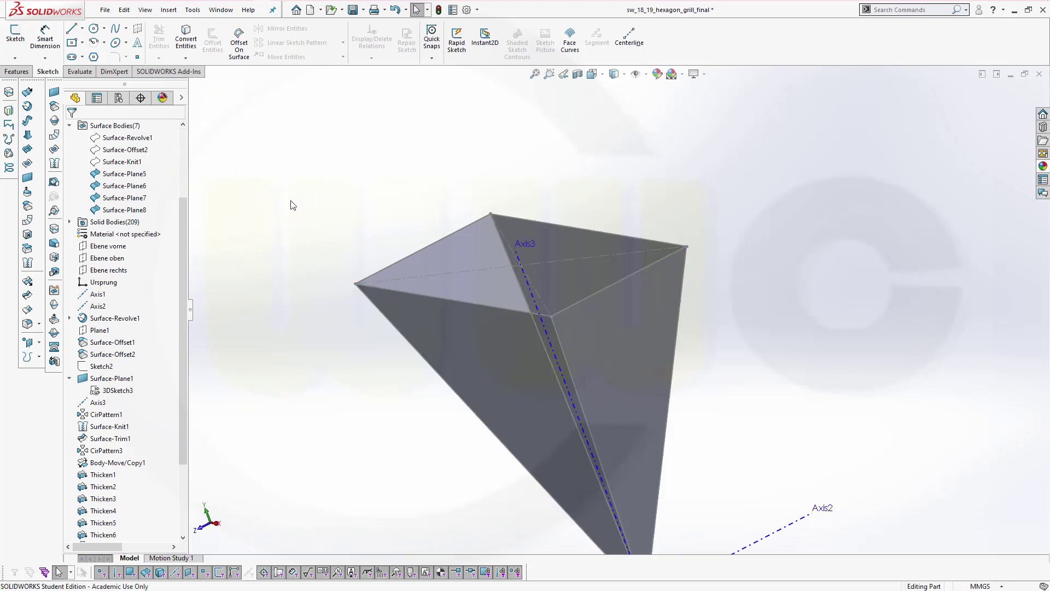
# - Start a Knit Surface feature and add the triangular surface body Surface-Plane8 to its selection
pyautogui.click(28, 264)
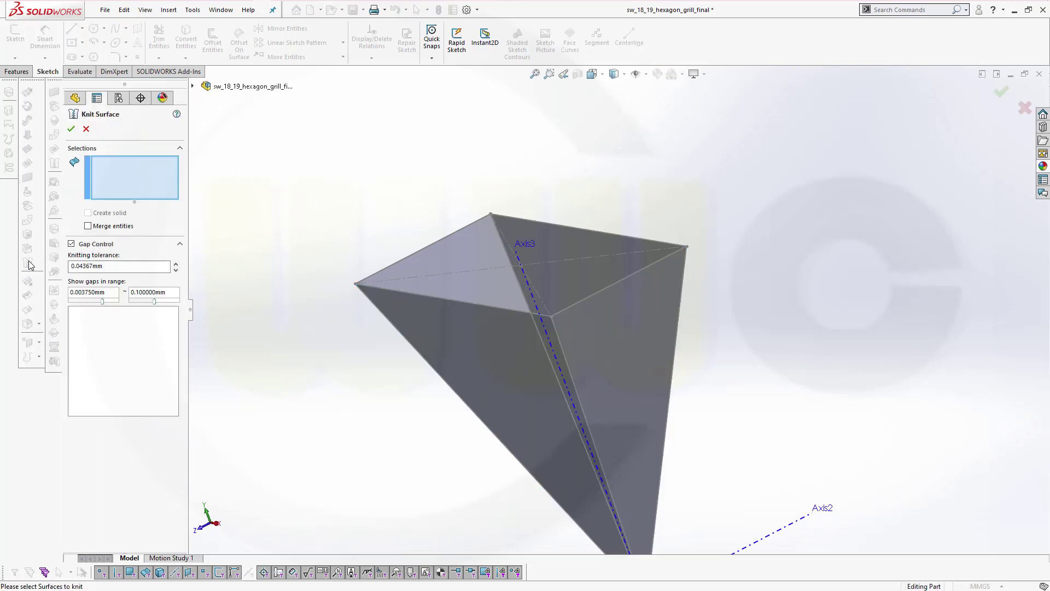
pyautogui.click(193, 86)
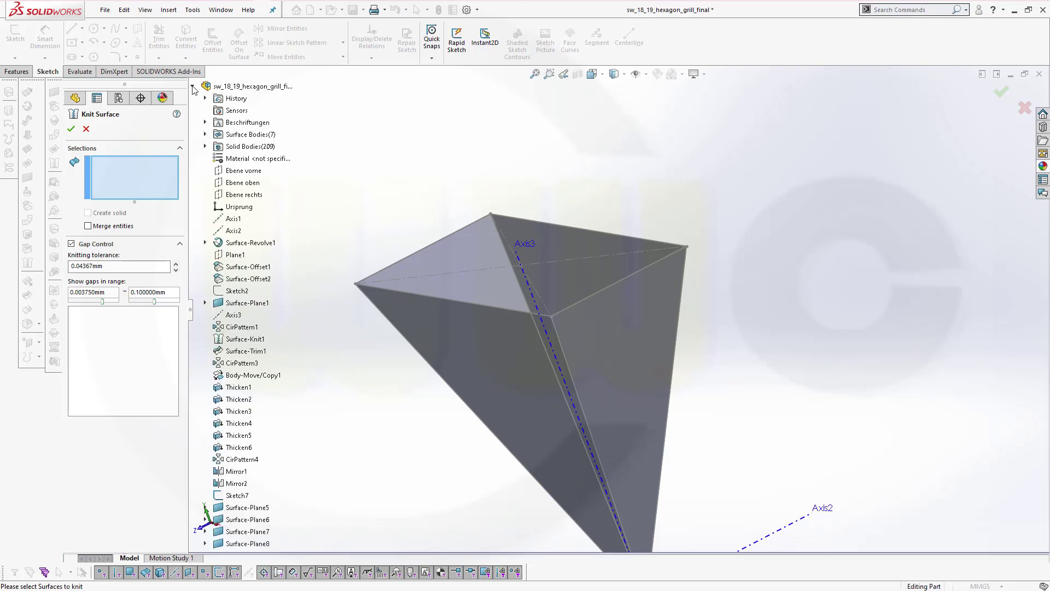
pyautogui.click(205, 134)
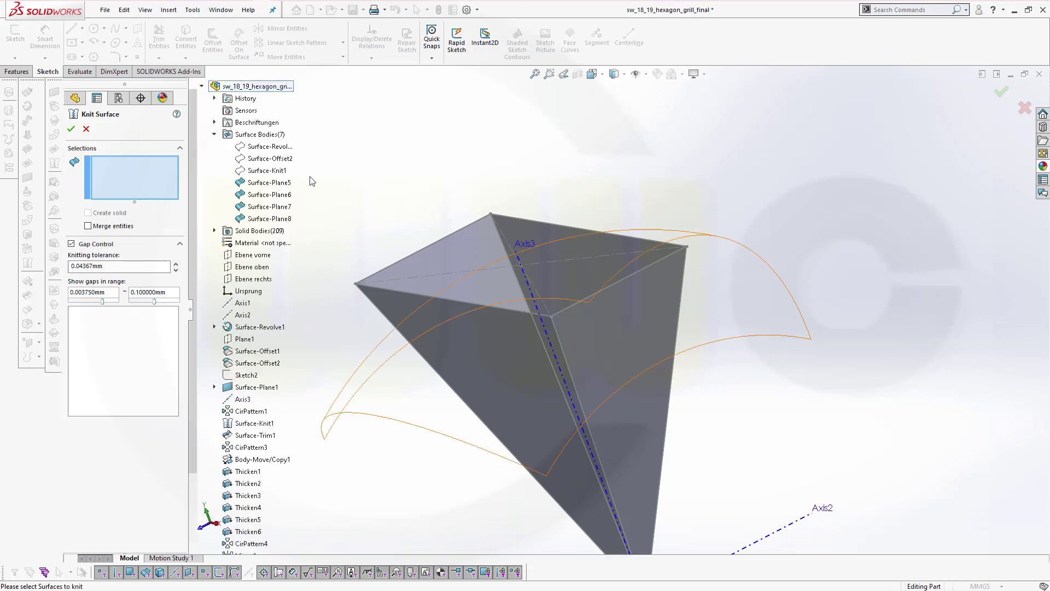
pyautogui.click(268, 219)
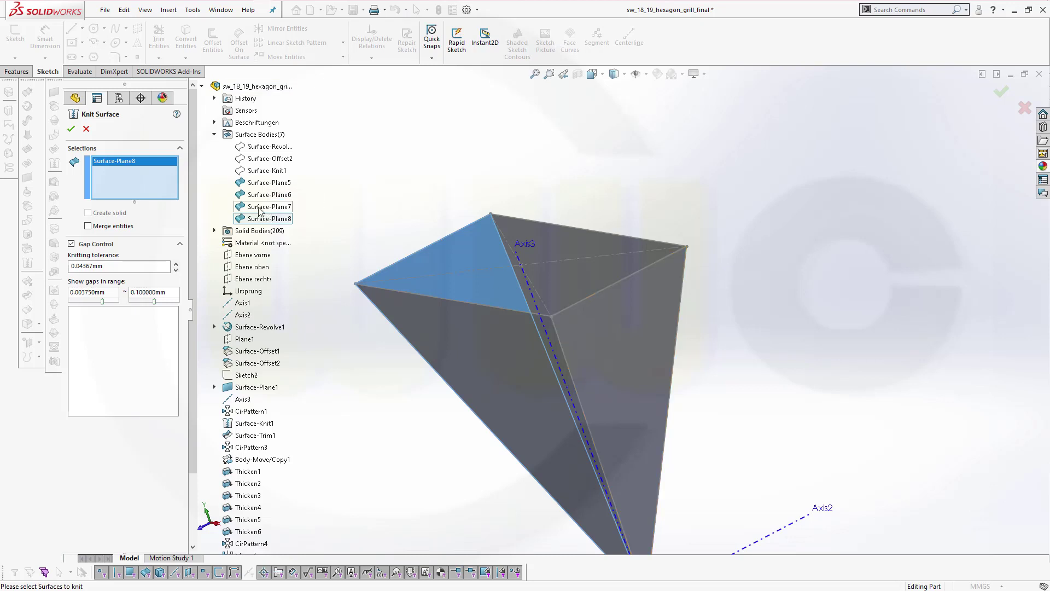
# - Knit the four planar surfaces Surface-Plane5, Surface-Plane6, Surface-Plane7 and Surface-Plane8 into one surface
pyautogui.click(259, 210)
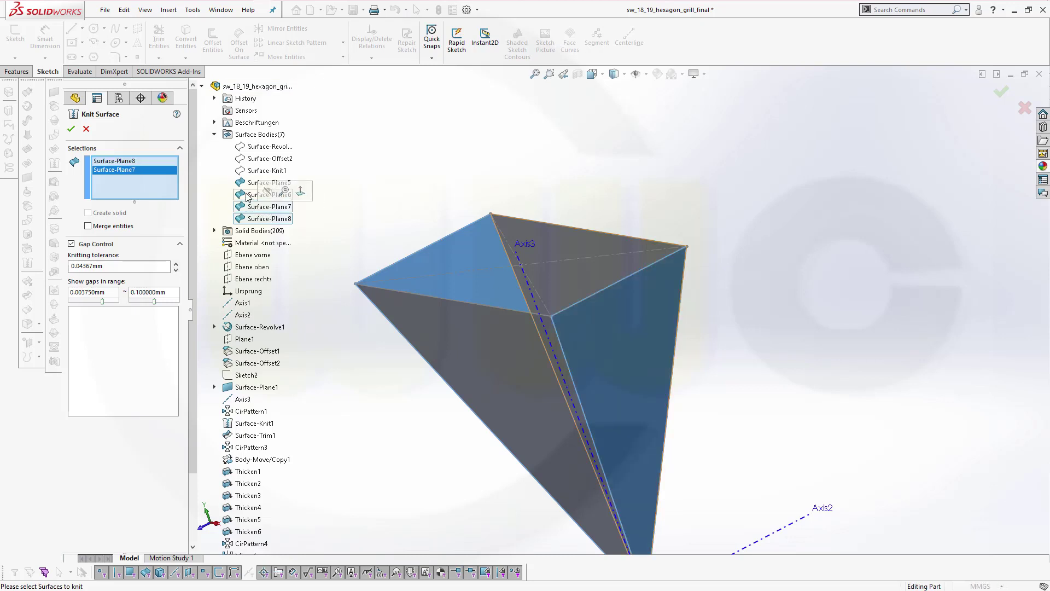
pyautogui.click(249, 196)
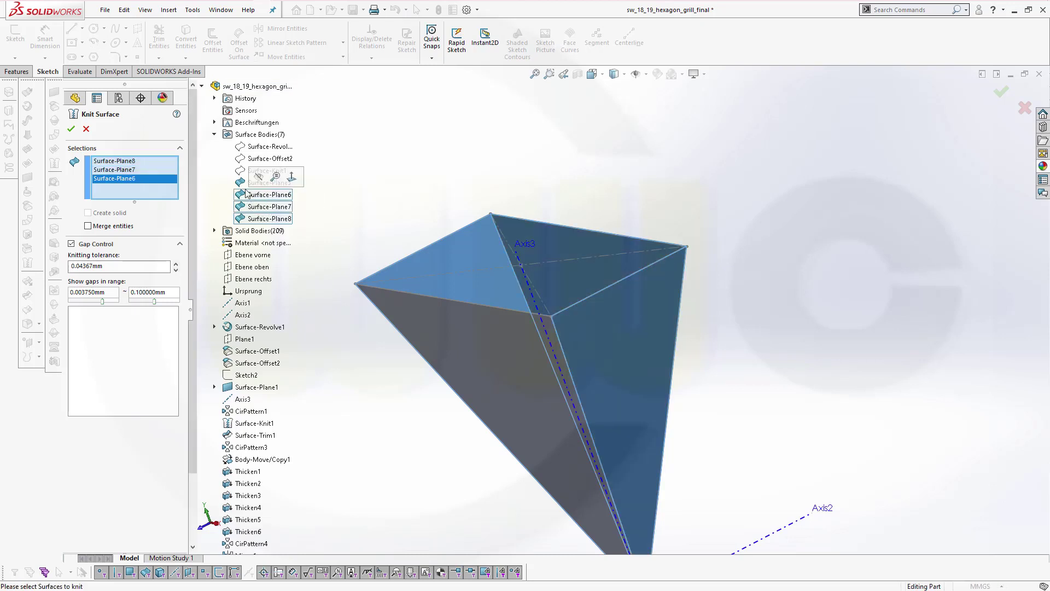
pyautogui.click(245, 184)
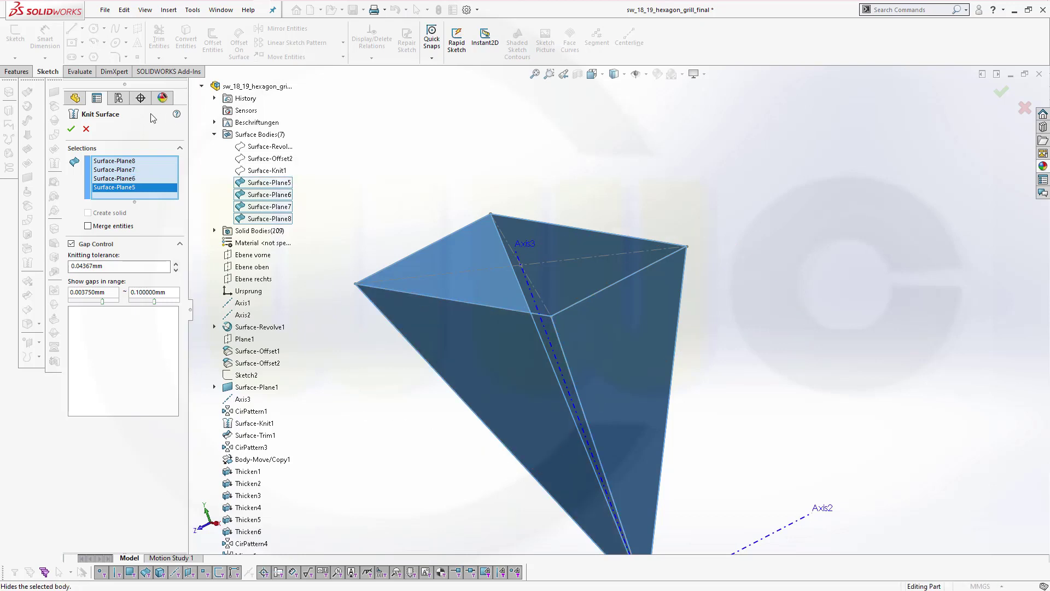
pyautogui.click(72, 130)
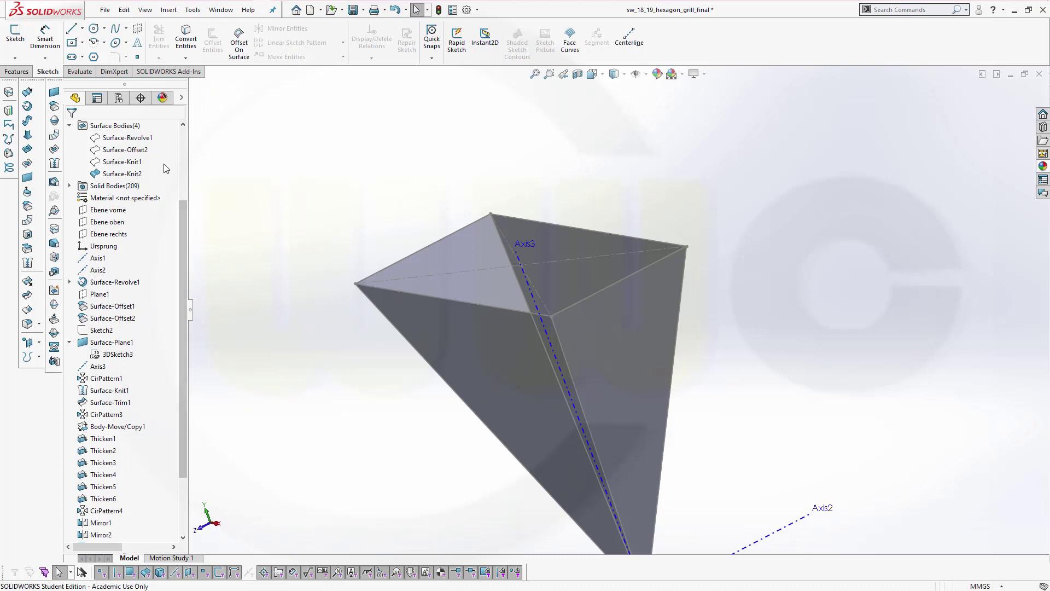
# - Show the Surface-Offset2 body and trim it with the knitted pyramid surface, removing the portion outside the pyramid
pyautogui.click(146, 155)
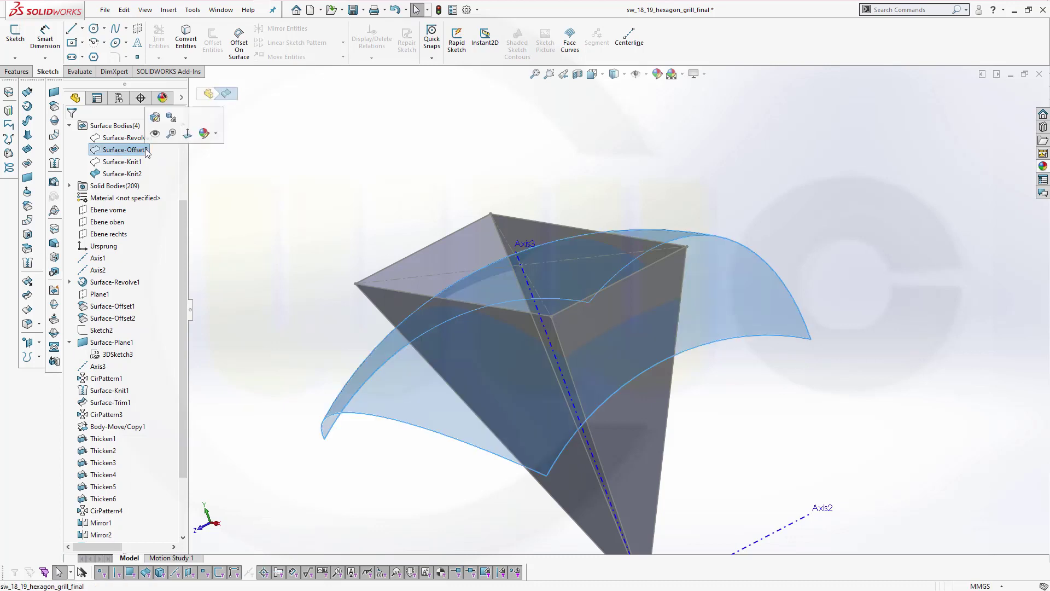
pyautogui.click(322, 173)
pyautogui.moveTo(326, 173)
pyautogui.mouseDown(button='middle')
pyautogui.moveTo(335, 175)
pyautogui.moveTo(330, 165)
pyautogui.mouseUp(button='middle')
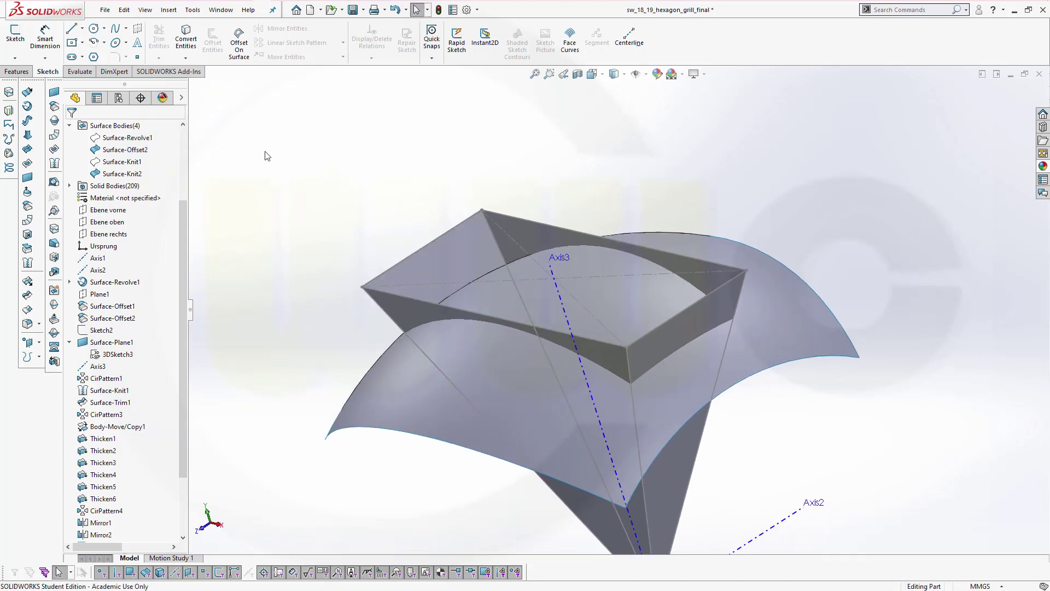
pyautogui.click(28, 297)
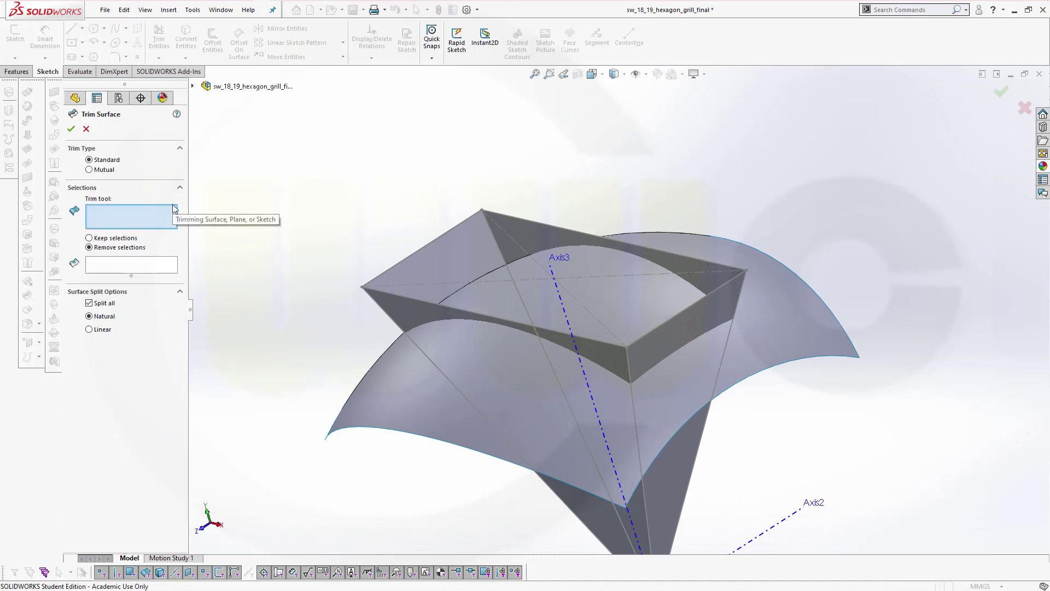
pyautogui.click(435, 268)
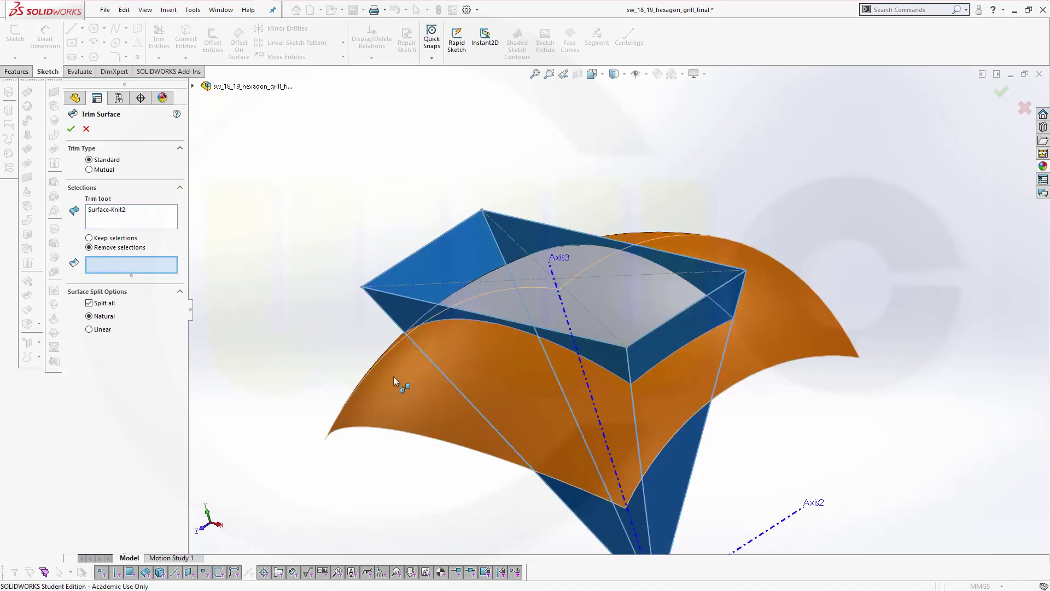
pyautogui.click(403, 382)
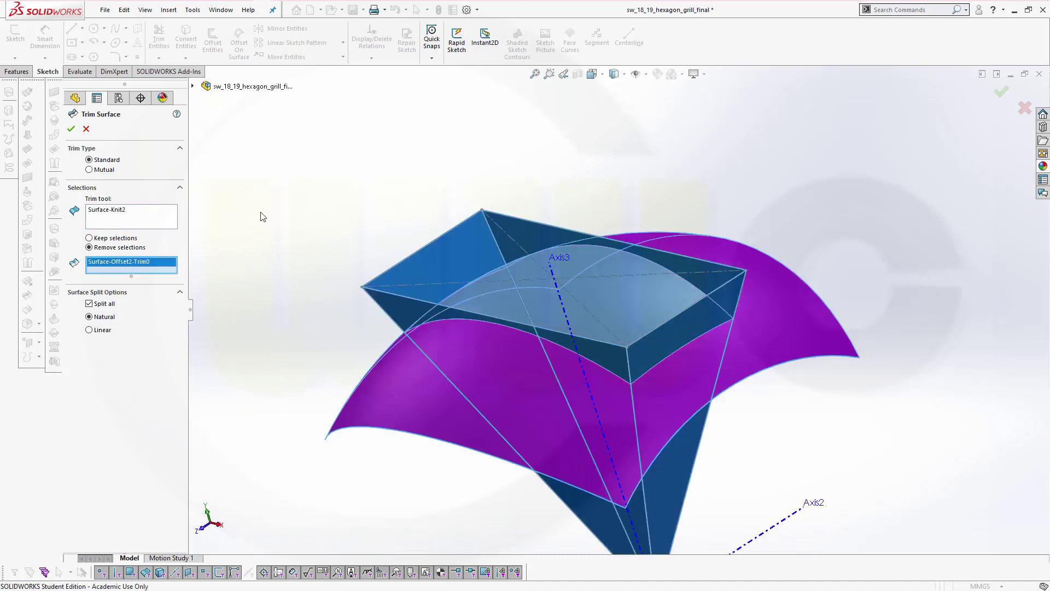
pyautogui.click(71, 129)
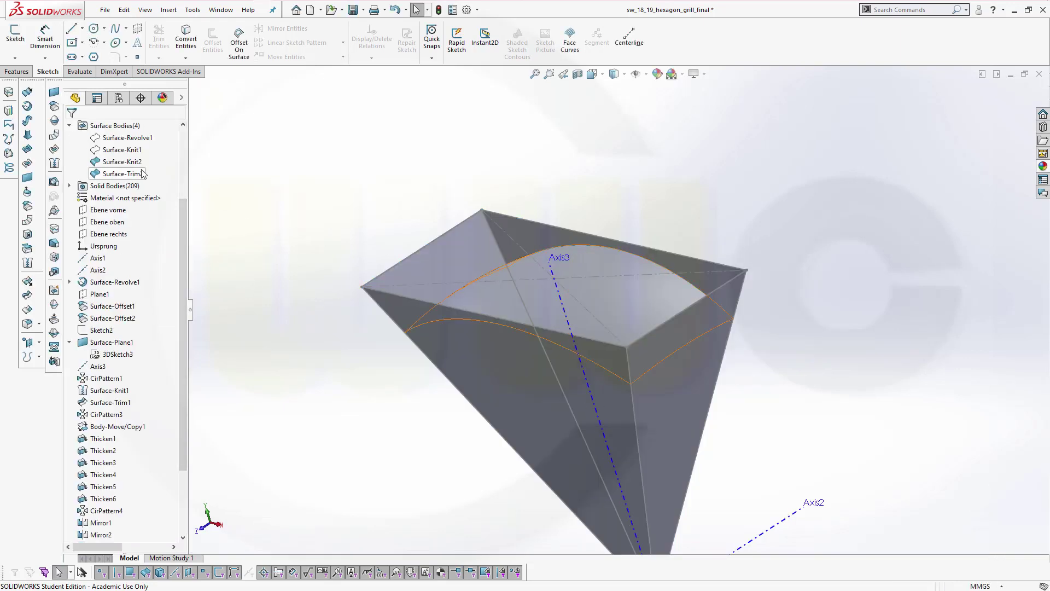
# - Hide the knitted pyramid surface body Surface-Knit2
pyautogui.click(124, 162)
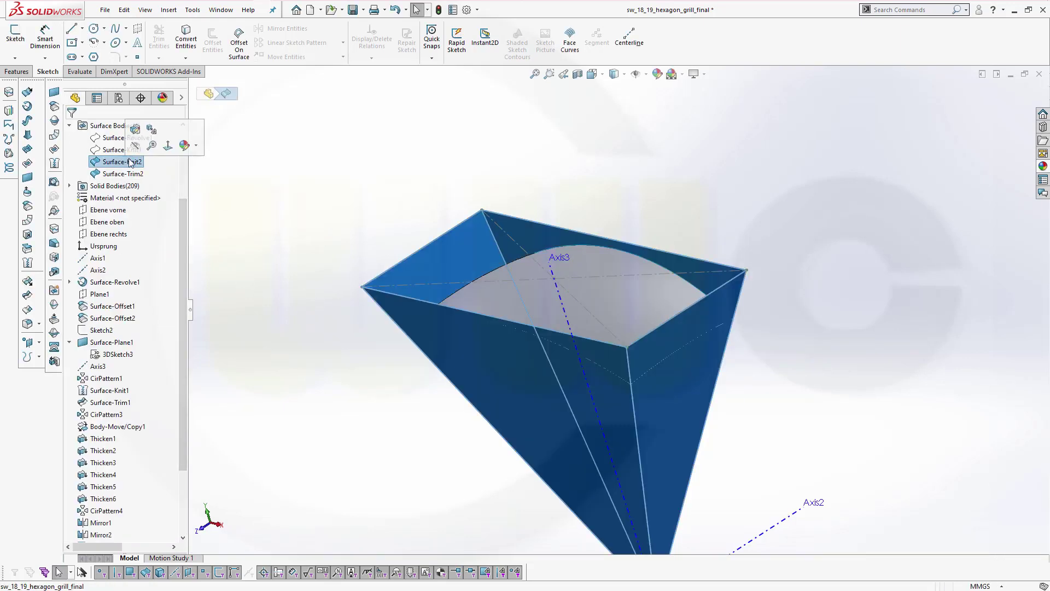
pyautogui.click(137, 146)
pyautogui.moveTo(374, 315); pyautogui.dragTo(236, 370, button='middle')
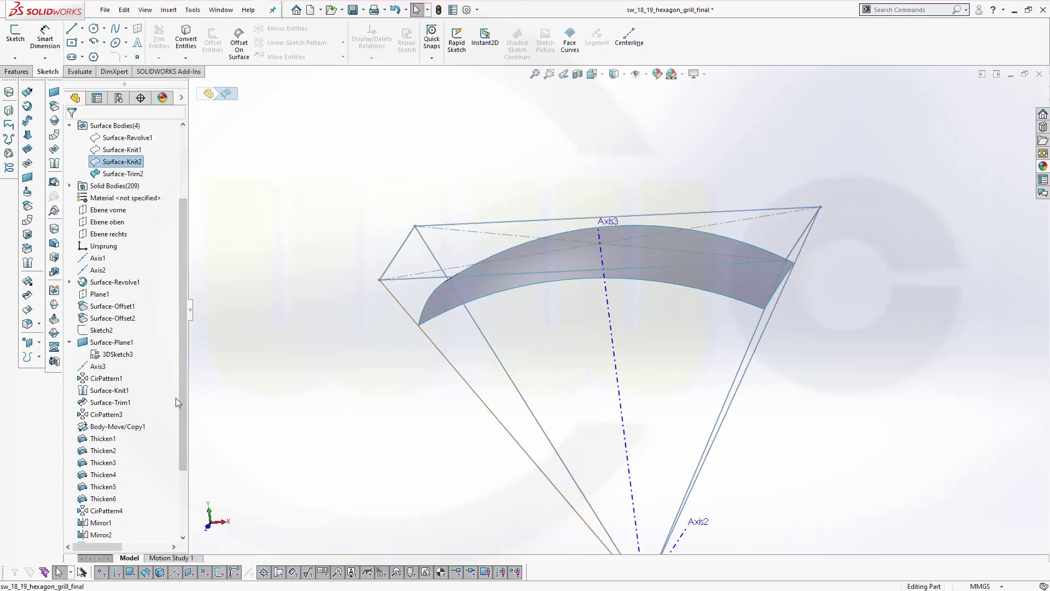
# - Hide the pyramid's 3DSketch8 under Surface-Plane7 and the rectangle sketch Sketch7
pyautogui.moveTo(178, 401); pyautogui.dragTo(170, 497)
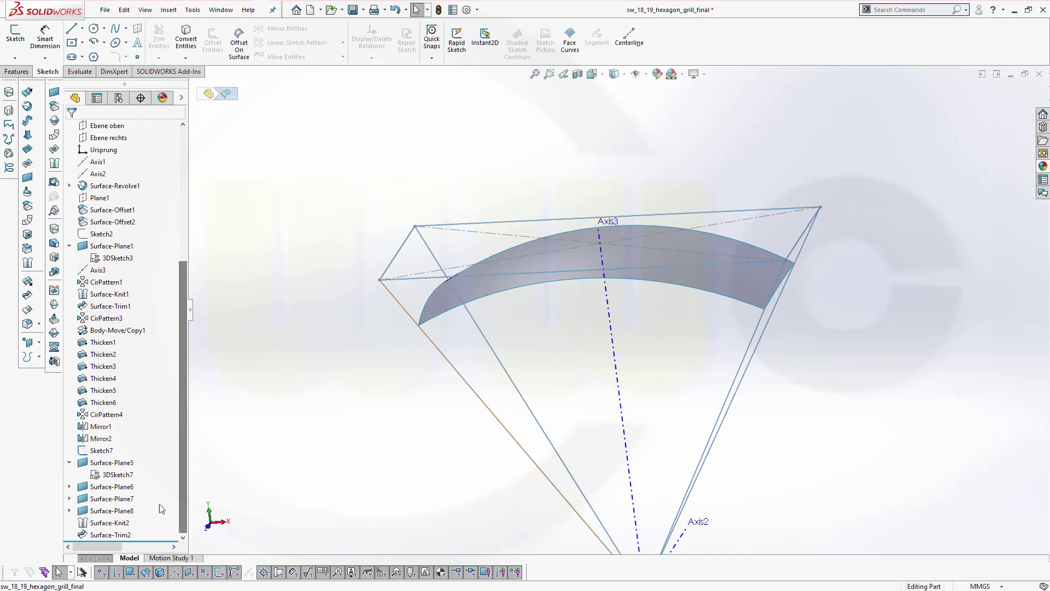
pyautogui.click(69, 510)
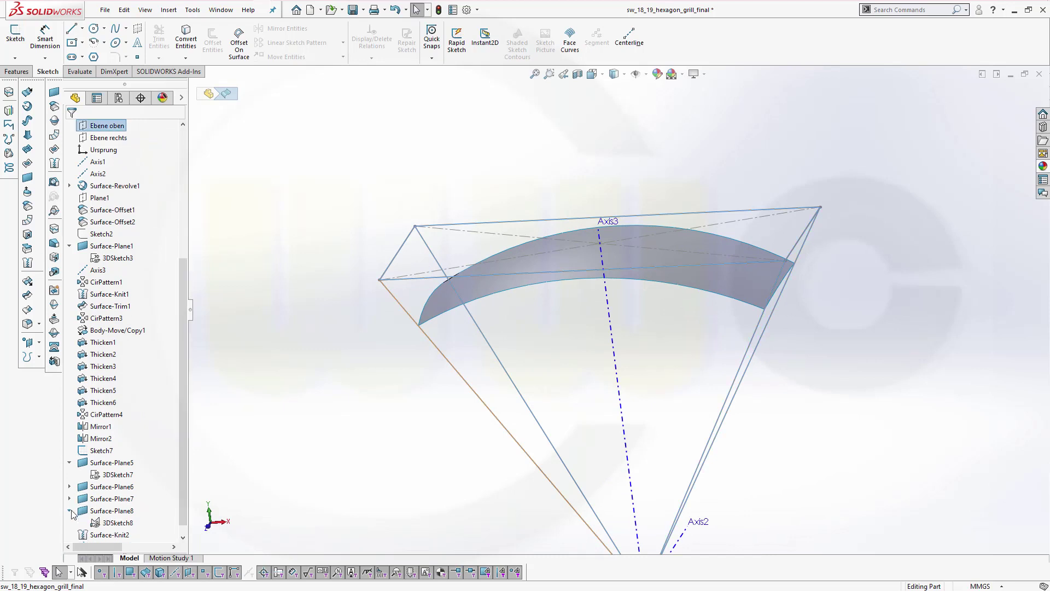
pyautogui.click(117, 522)
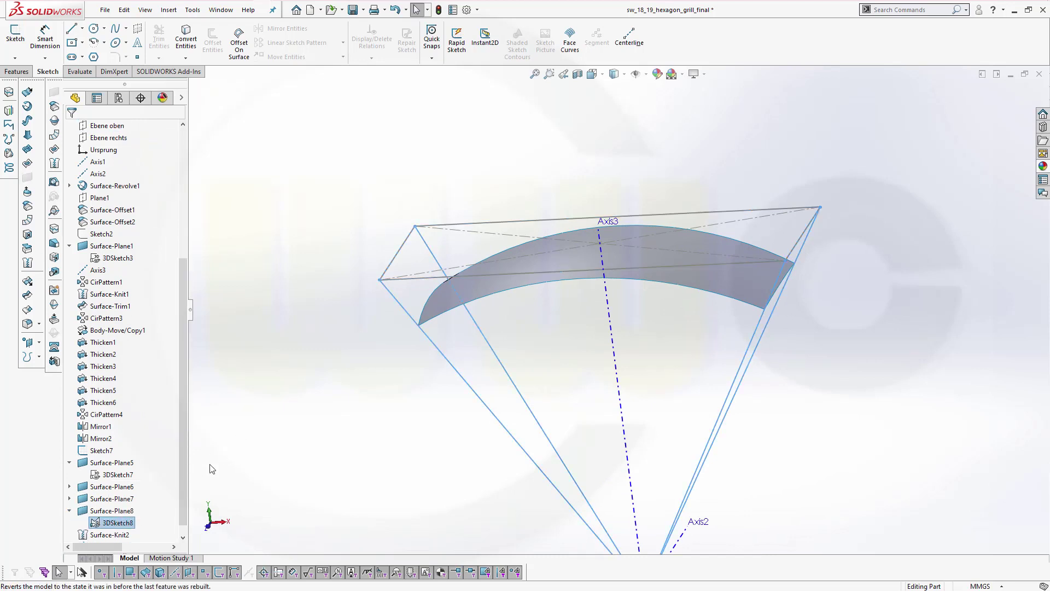
pyautogui.click(252, 470)
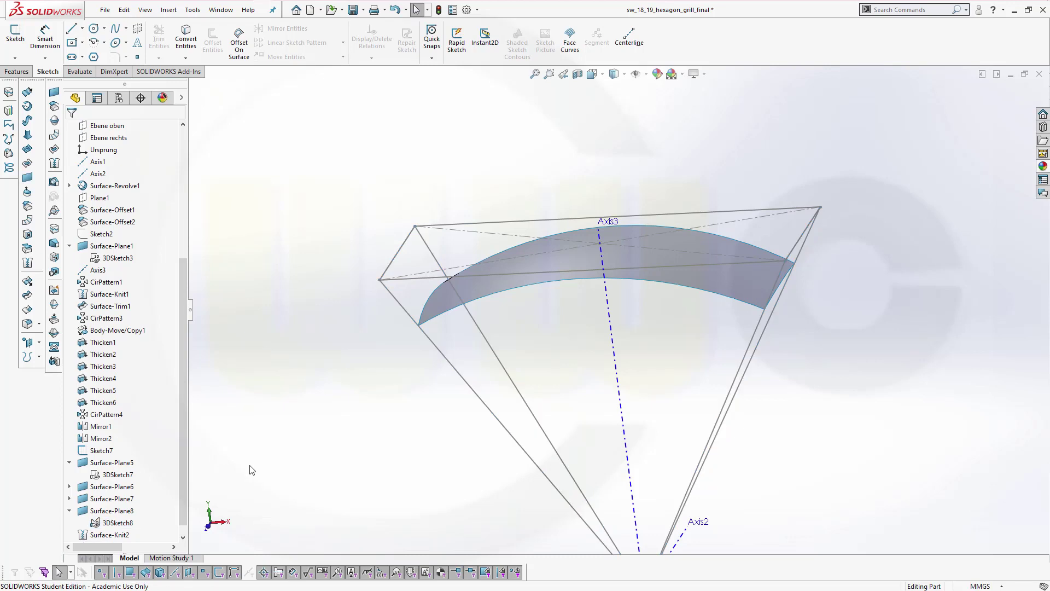
pyautogui.click(69, 498)
pyautogui.click(121, 511)
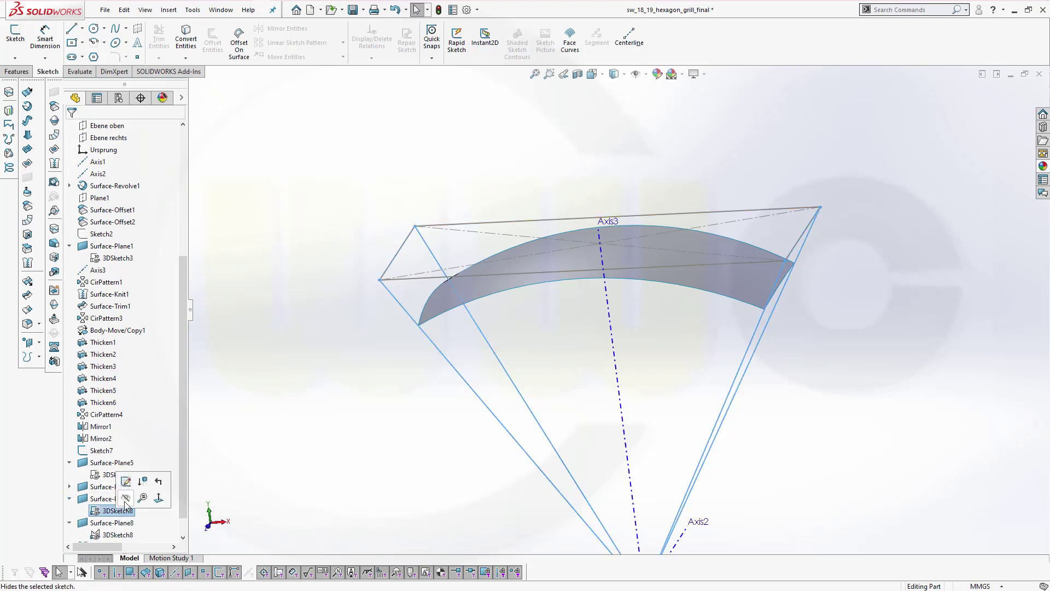
pyautogui.click(125, 498)
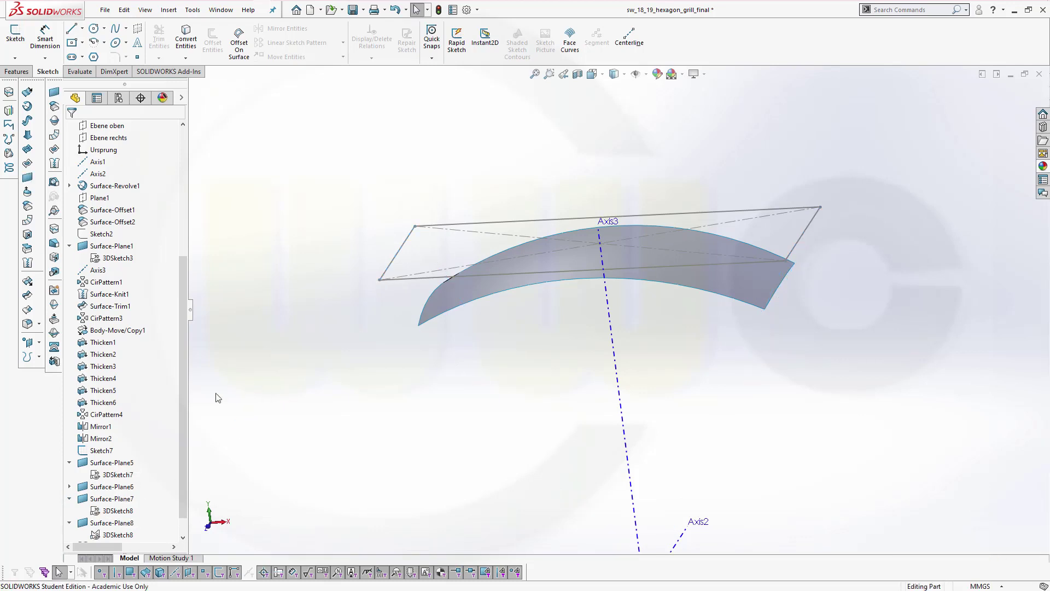
pyautogui.click(121, 450)
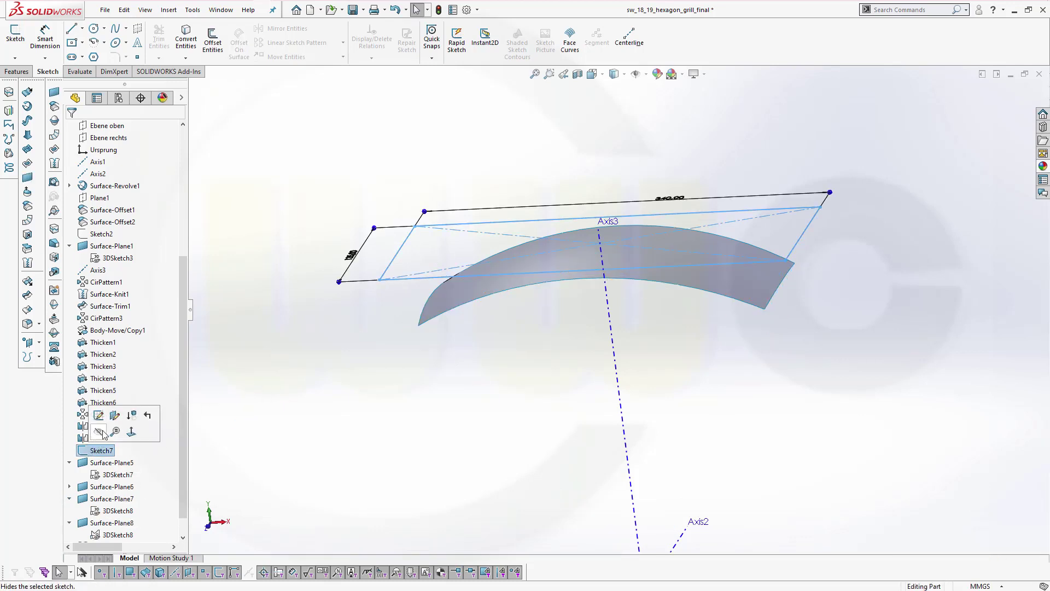
pyautogui.click(198, 409)
pyautogui.moveTo(414, 380); pyautogui.dragTo(472, 346, button='middle')
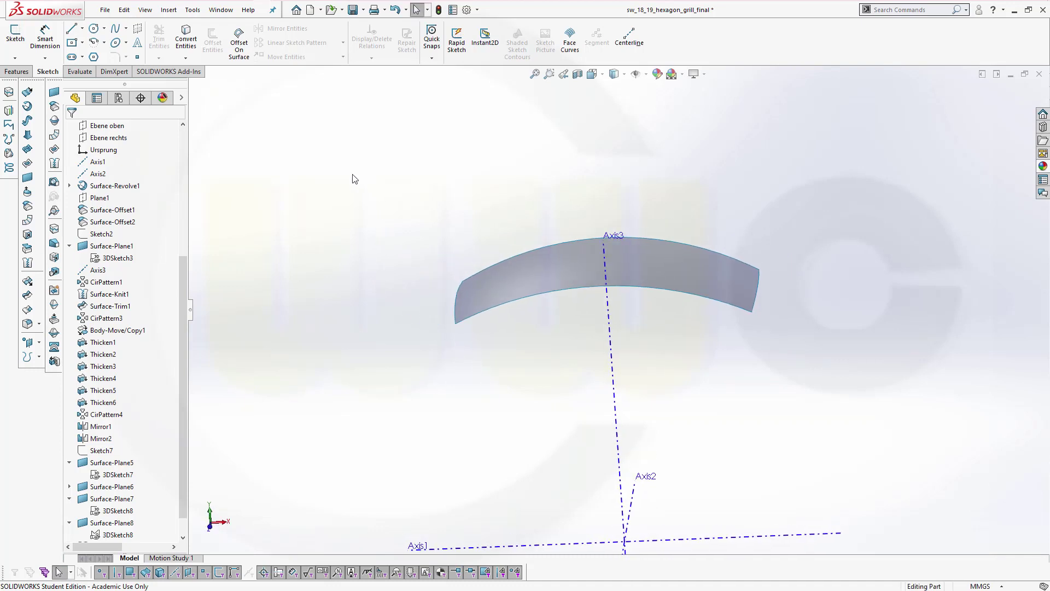
# - Thicken the trimmed surface by 2 mm on side 1 only, without merging the result
pyautogui.click(18, 73)
pyautogui.click(527, 37)
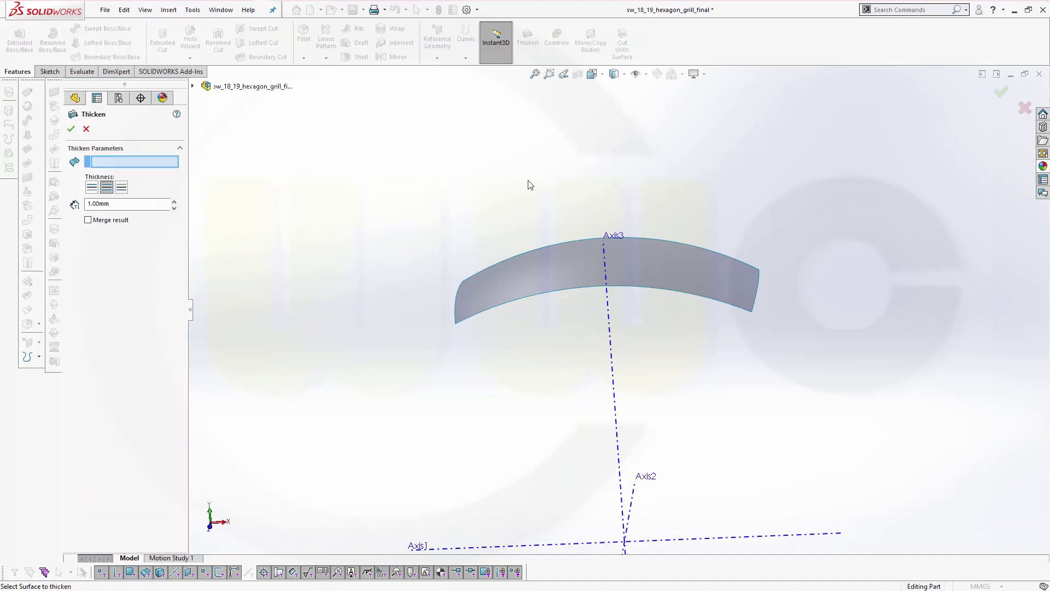
pyautogui.click(91, 189)
pyautogui.click(487, 289)
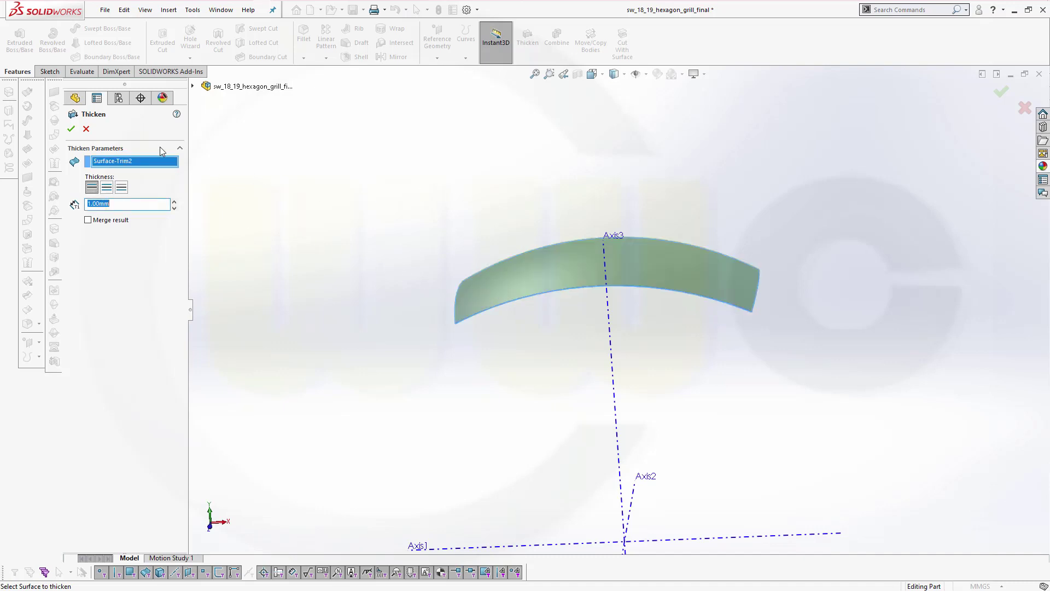
pyautogui.write('2')
pyautogui.press('Tab')
pyautogui.scroll(1, 514, 360)
pyautogui.scroll(-4, 548, 295)
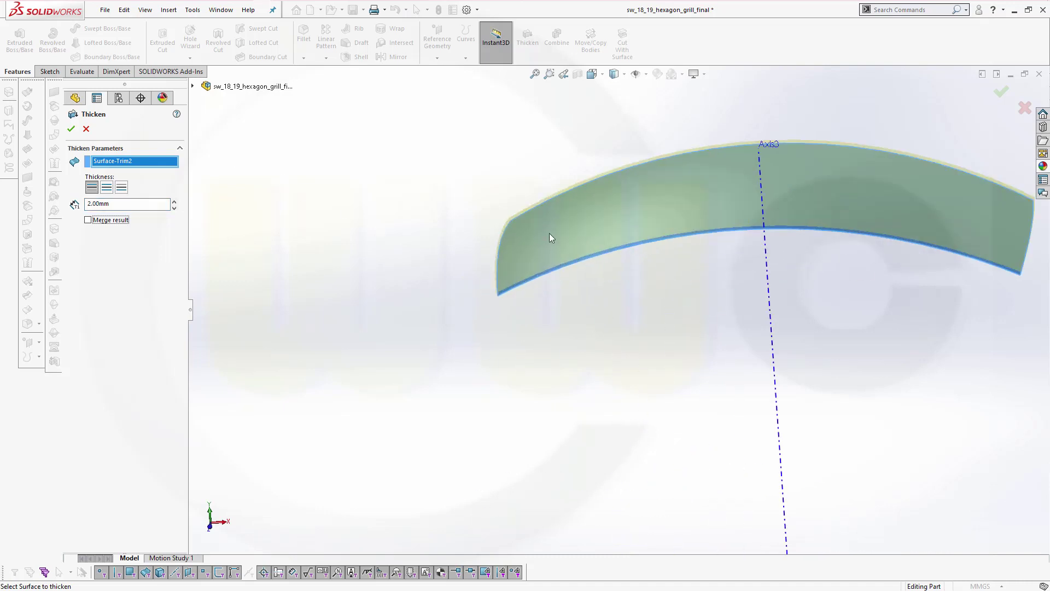
pyautogui.moveTo(550, 234); pyautogui.dragTo(521, 145, button='middle')
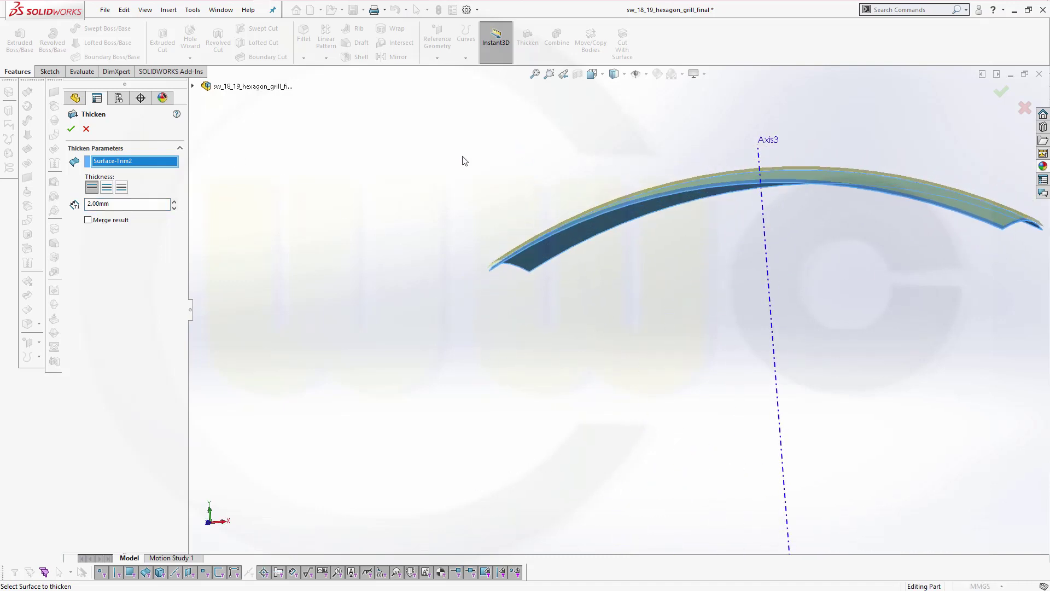
pyautogui.click(71, 129)
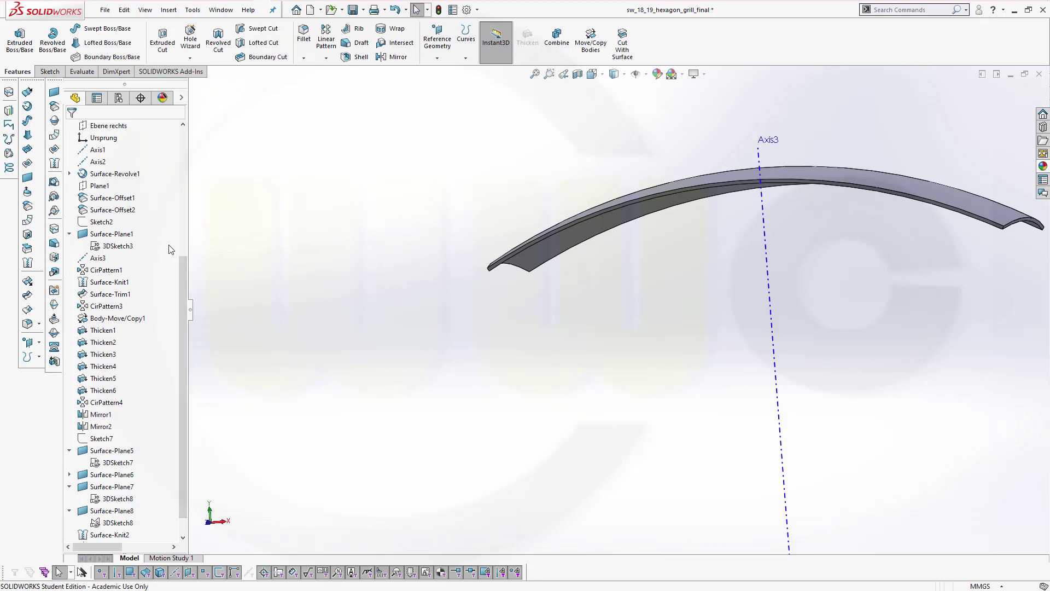
# - Roll the feature history back to just before Thicken7
pyautogui.scroll(5, 172, 209)
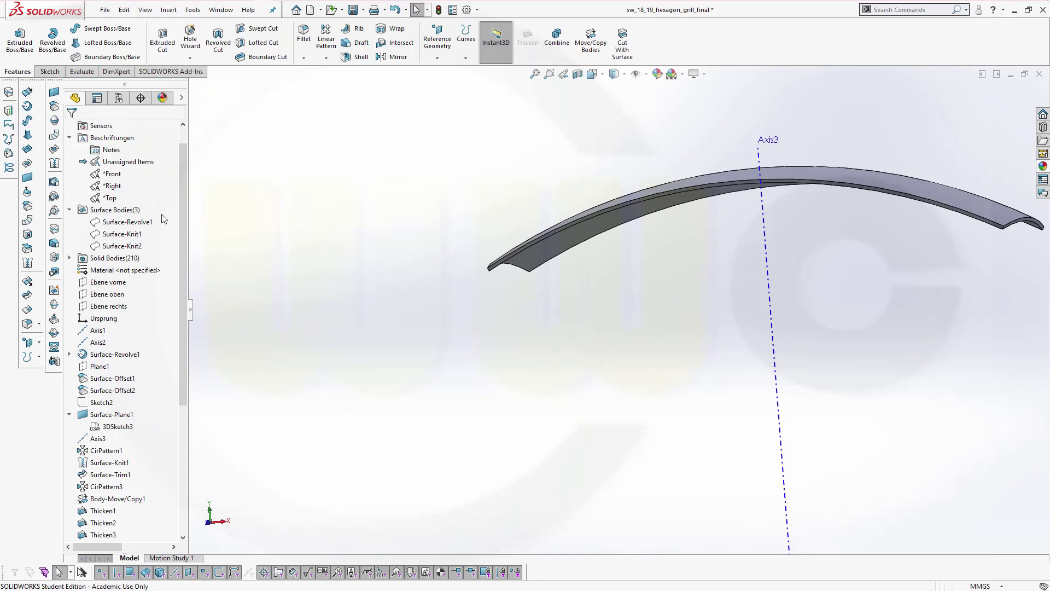
pyautogui.moveTo(186, 333); pyautogui.dragTo(178, 258)
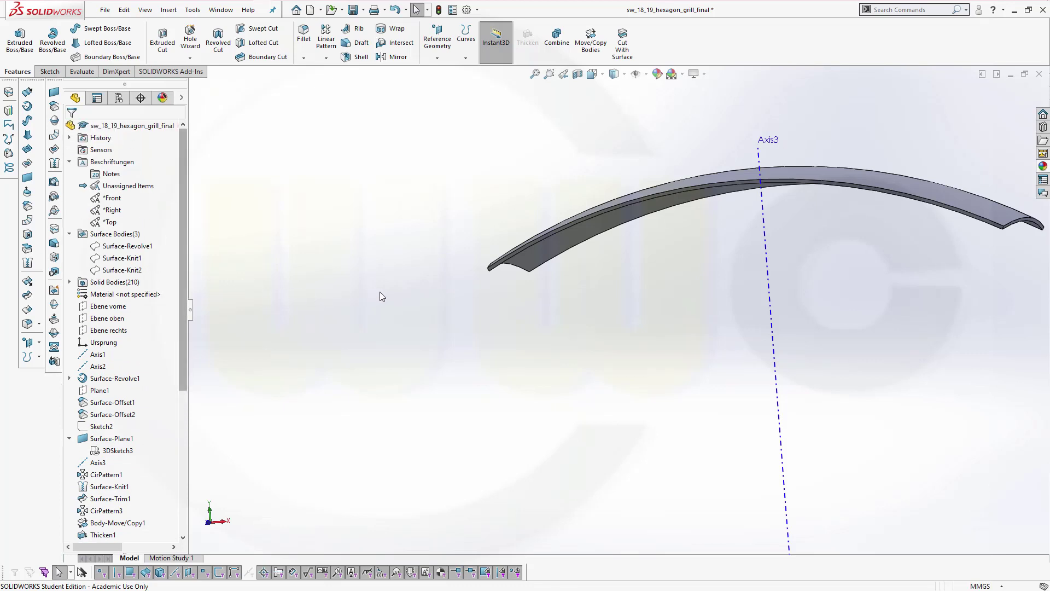
pyautogui.scroll(3, 719, 297)
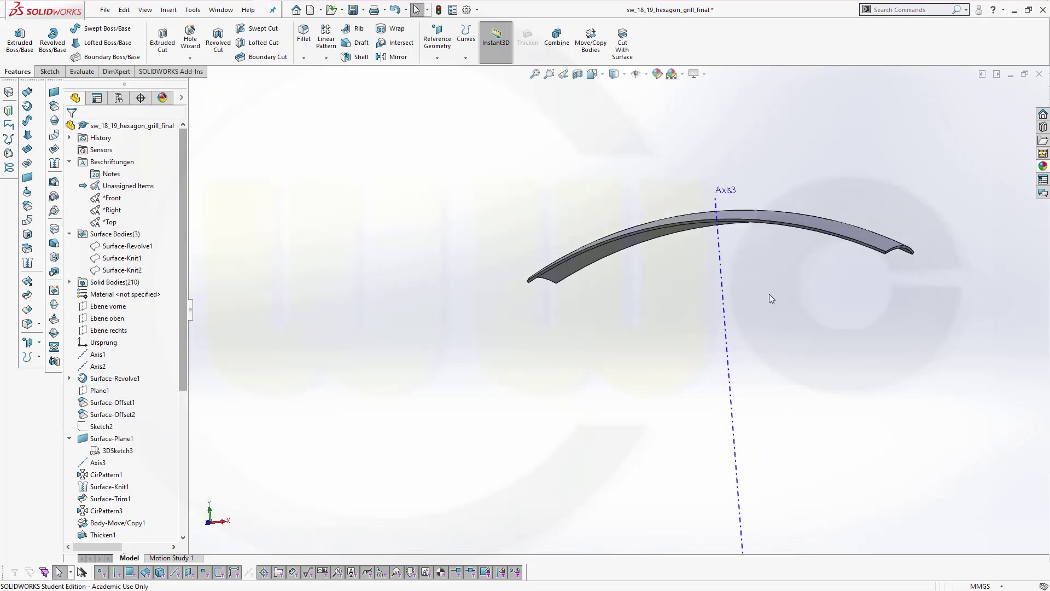
pyautogui.moveTo(183, 382); pyautogui.dragTo(144, 531)
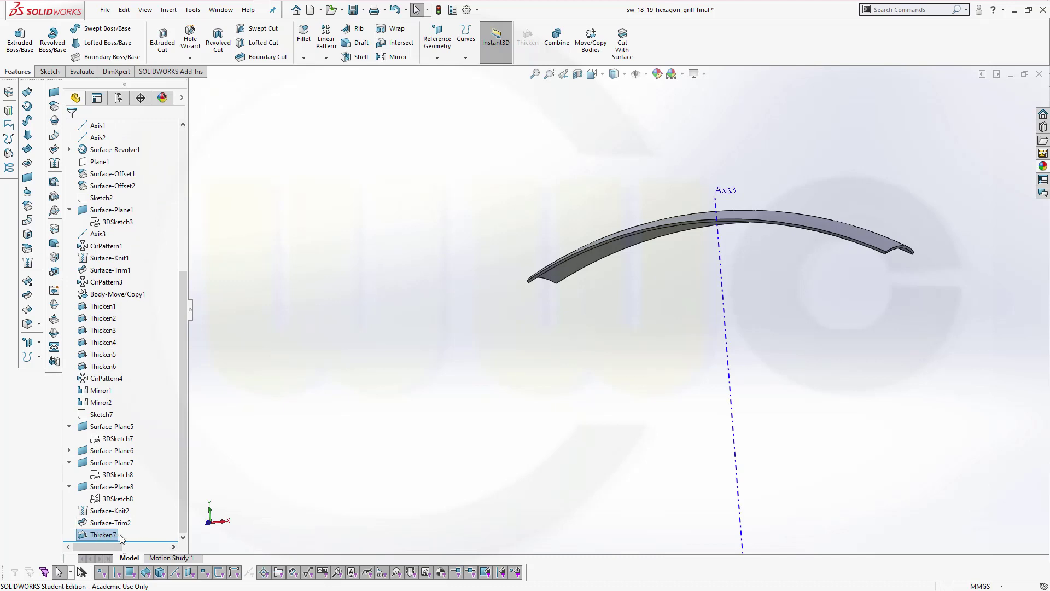
pyautogui.moveTo(137, 541); pyautogui.dragTo(139, 528)
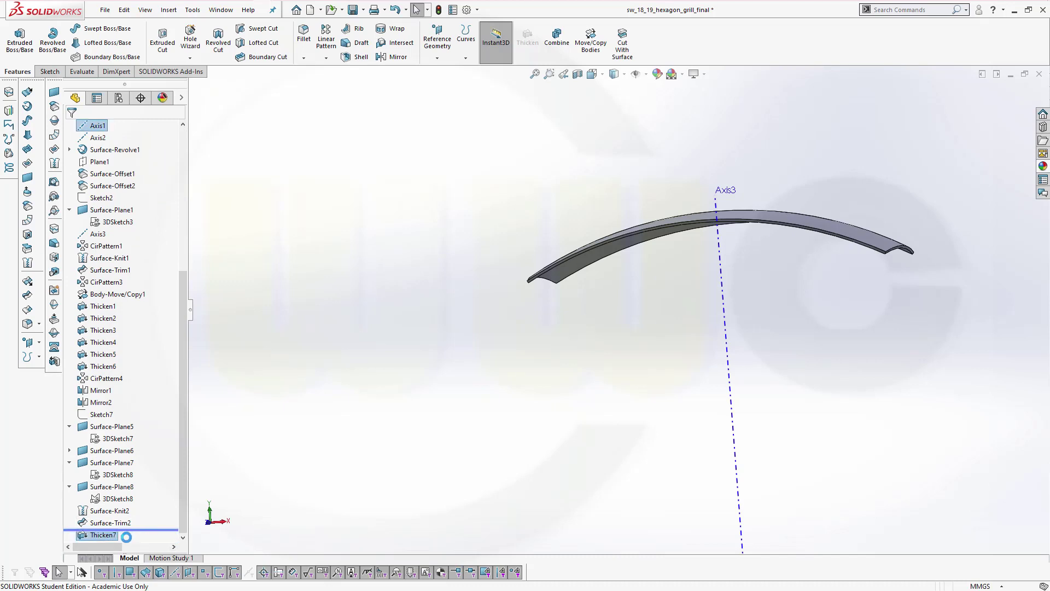
# - Copy the Surface-Trim2 surface with a 0 mm offset and roll the feature history forward past Thicken7
pyautogui.click(114, 524)
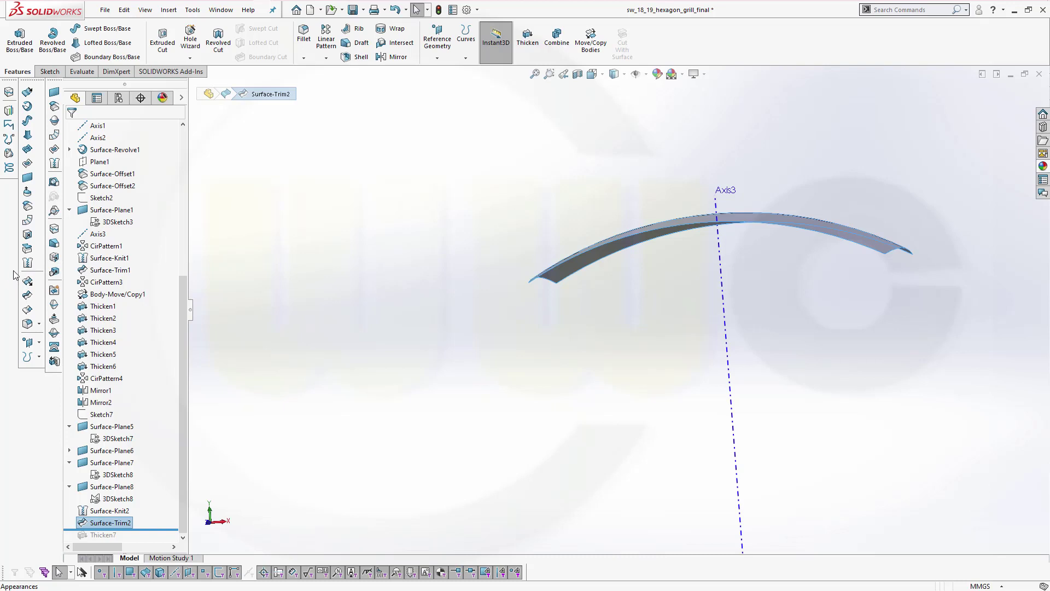
pyautogui.click(27, 207)
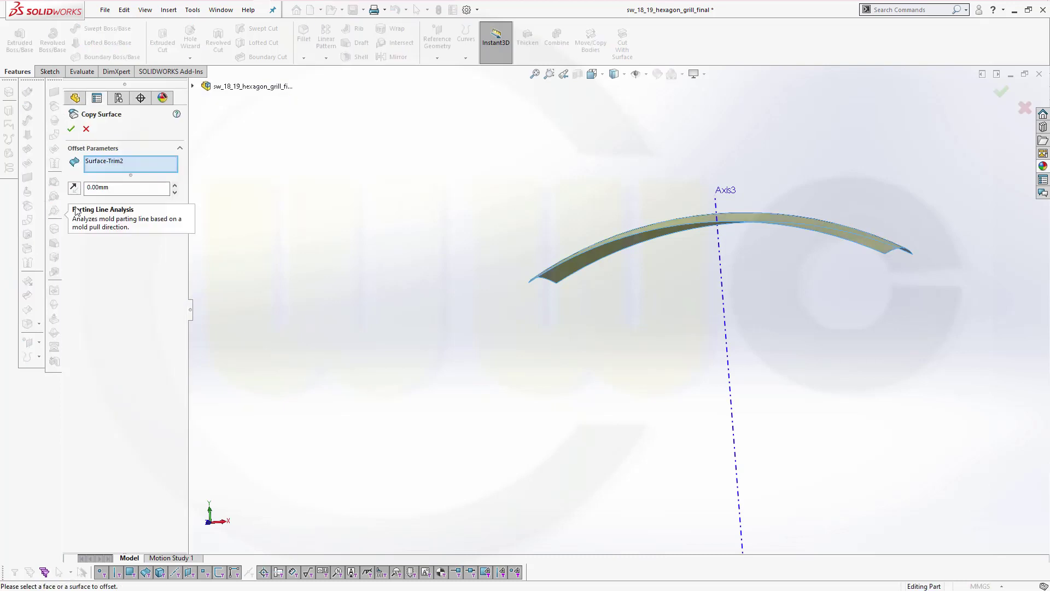
pyautogui.press('Return')
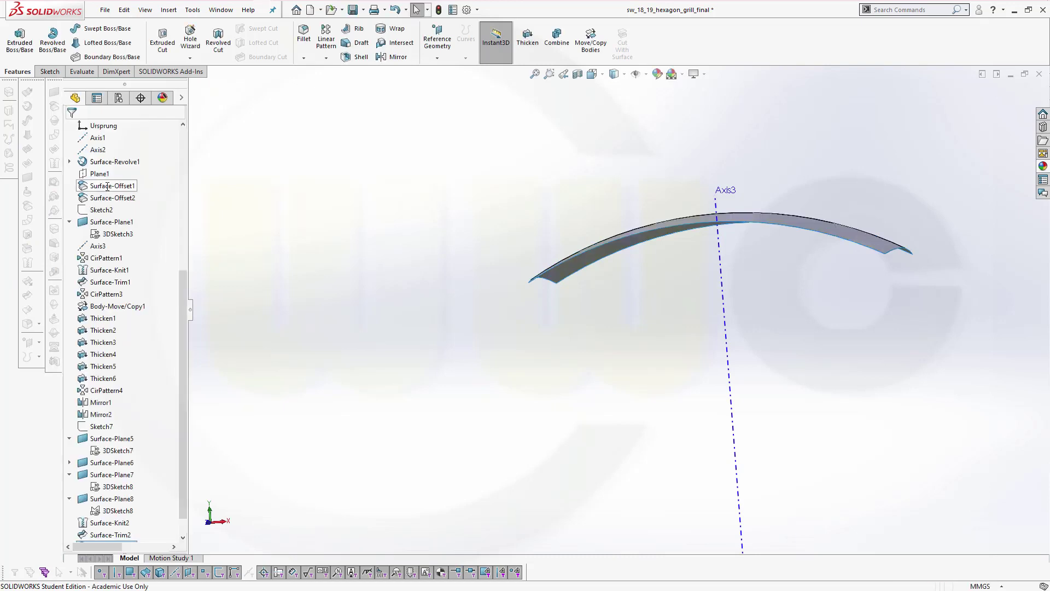
pyautogui.scroll(-1, 186, 381)
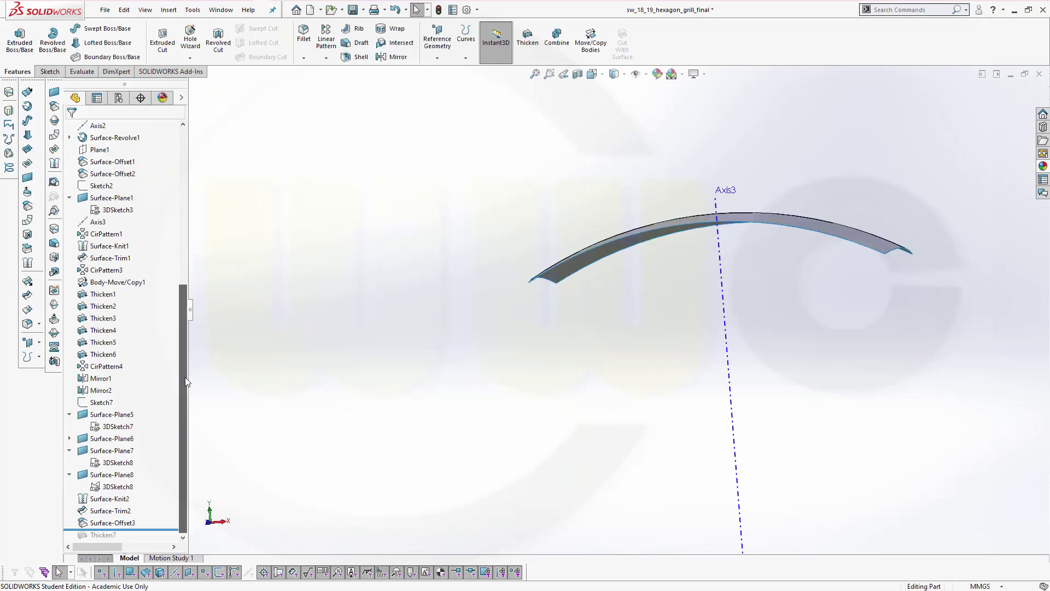
pyautogui.moveTo(160, 530); pyautogui.dragTo(159, 539)
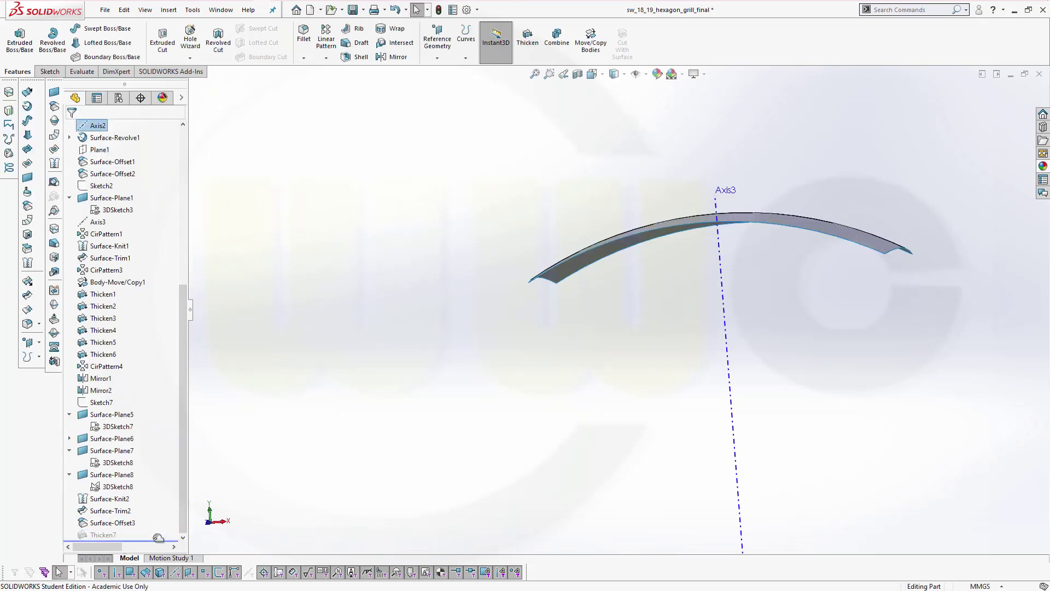
# - Thicken the Surface-Offset3 surface by 3 mm on side 2 only, with the result merged
pyautogui.click(132, 523)
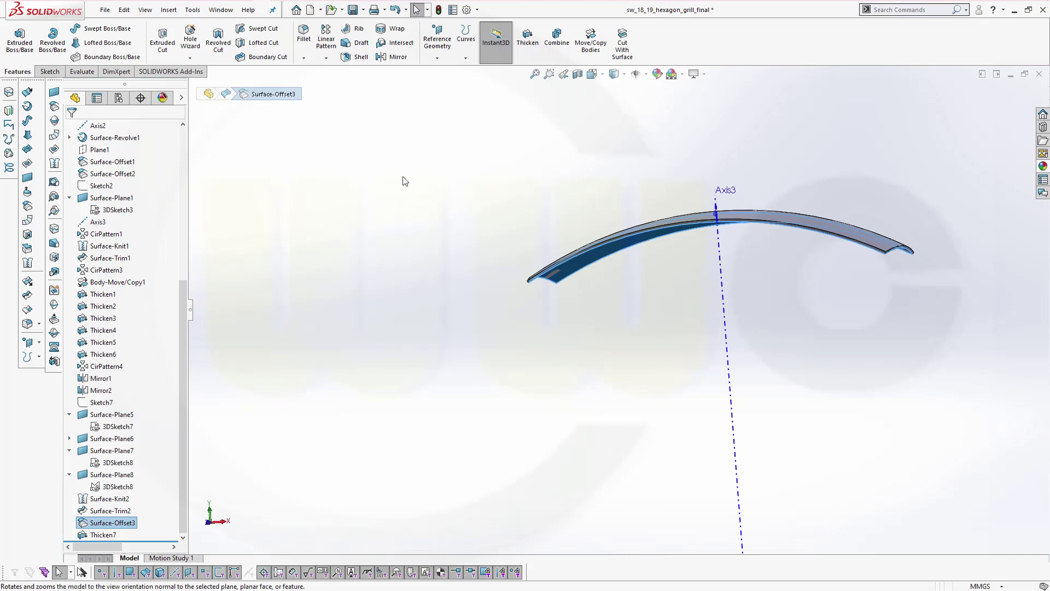
pyautogui.click(526, 54)
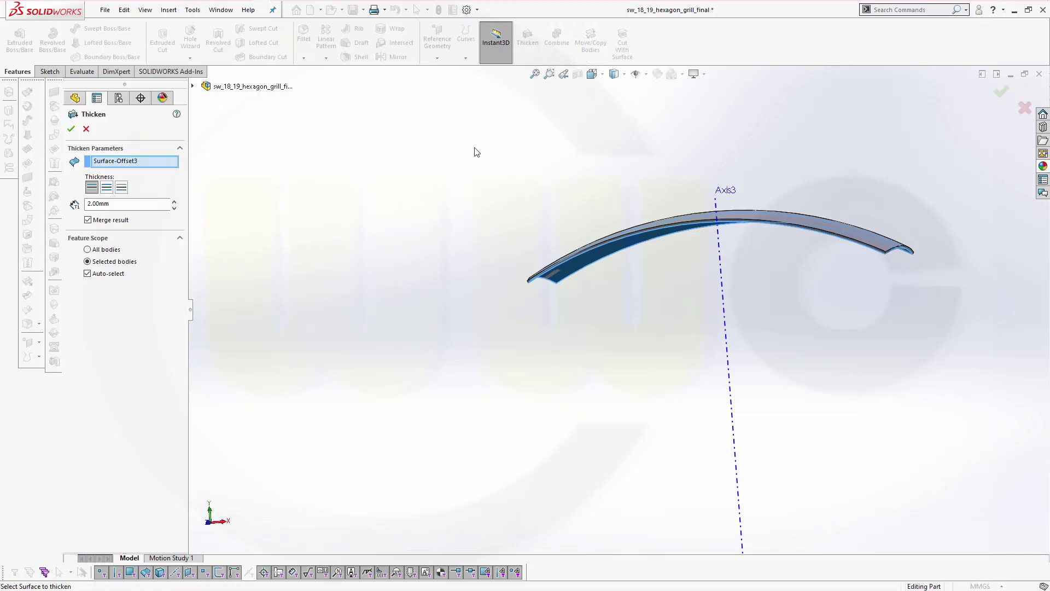
pyautogui.click(122, 187)
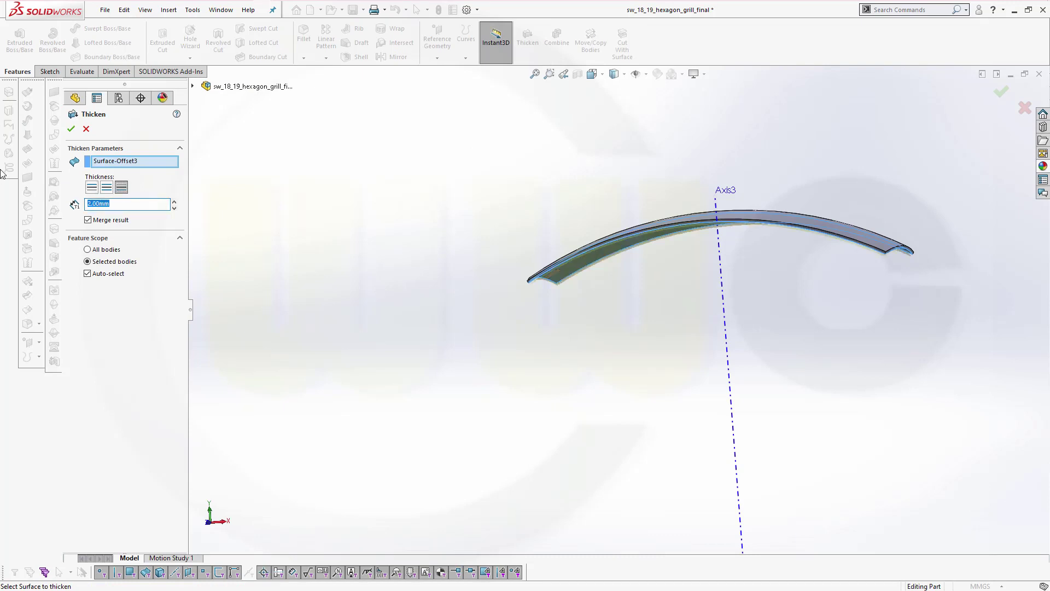
pyautogui.press('Up')
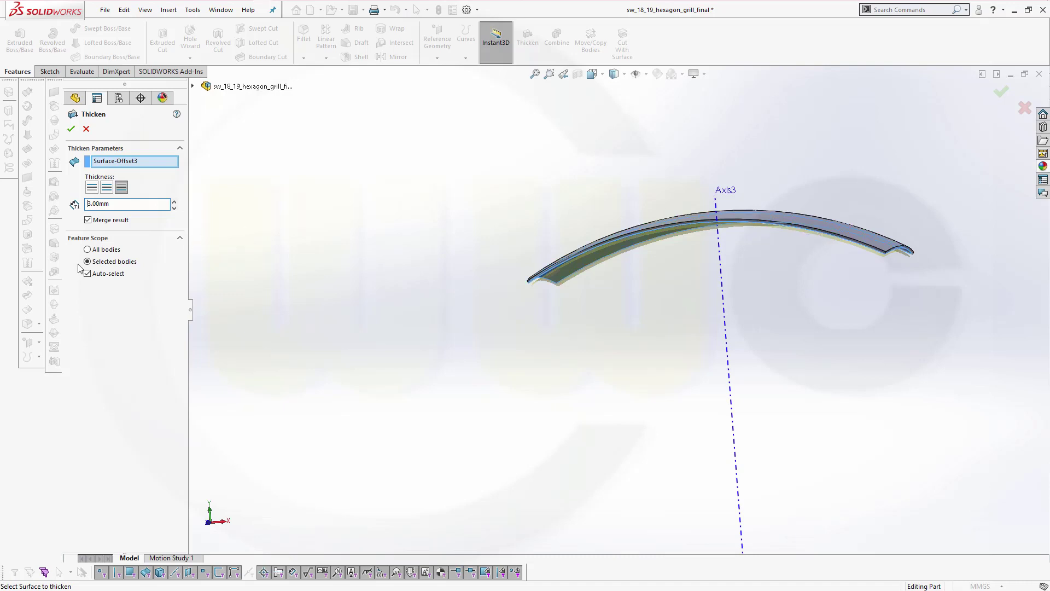
pyautogui.click(71, 129)
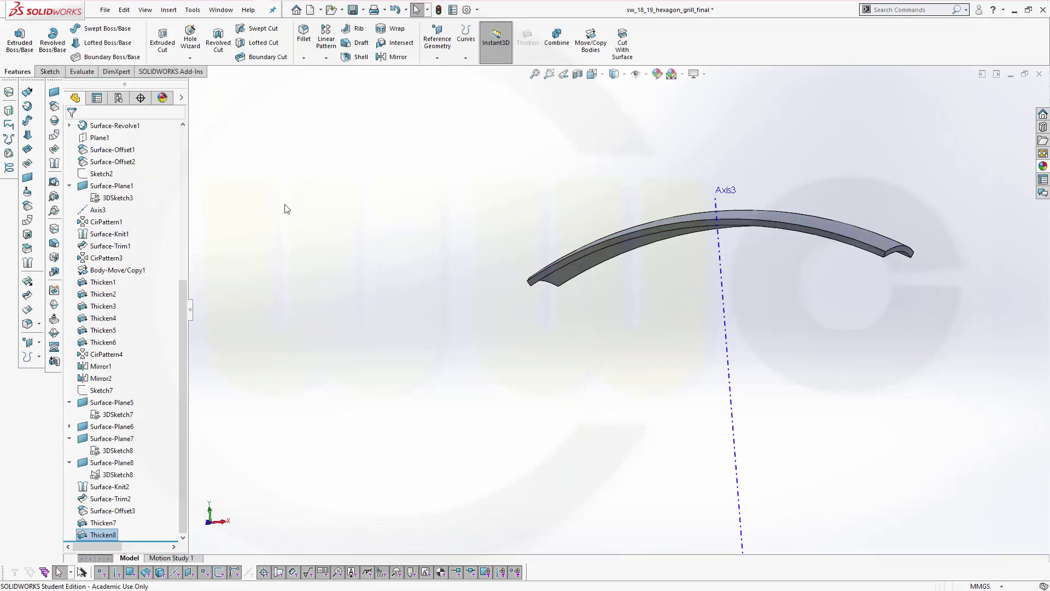
pyautogui.moveTo(628, 281); pyautogui.dragTo(676, 301, button='middle')
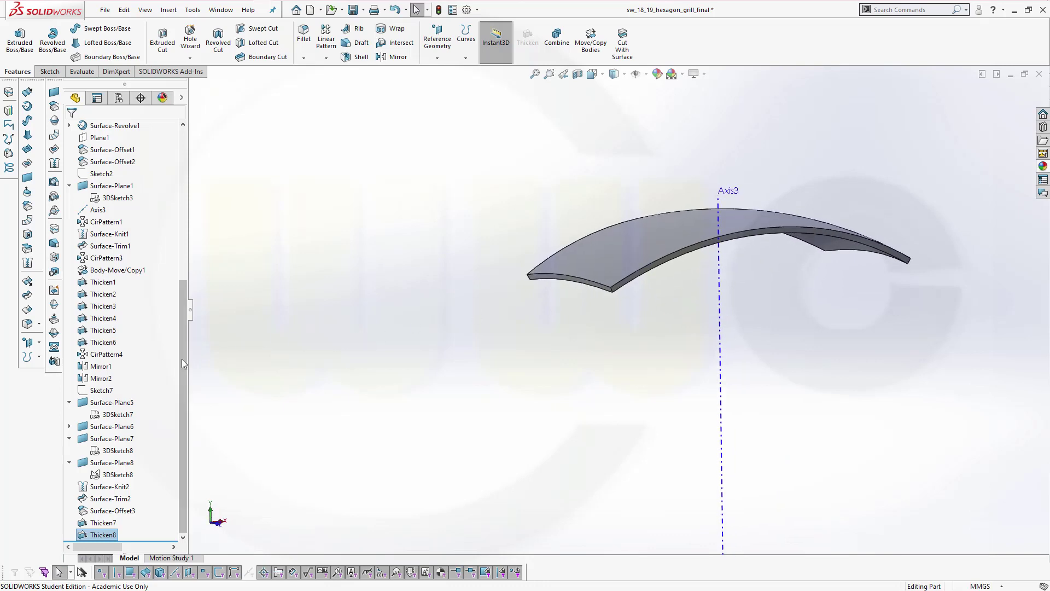
# - Delete the two thicken features Thicken8 and Thicken7
pyautogui.rightClick(105, 535)
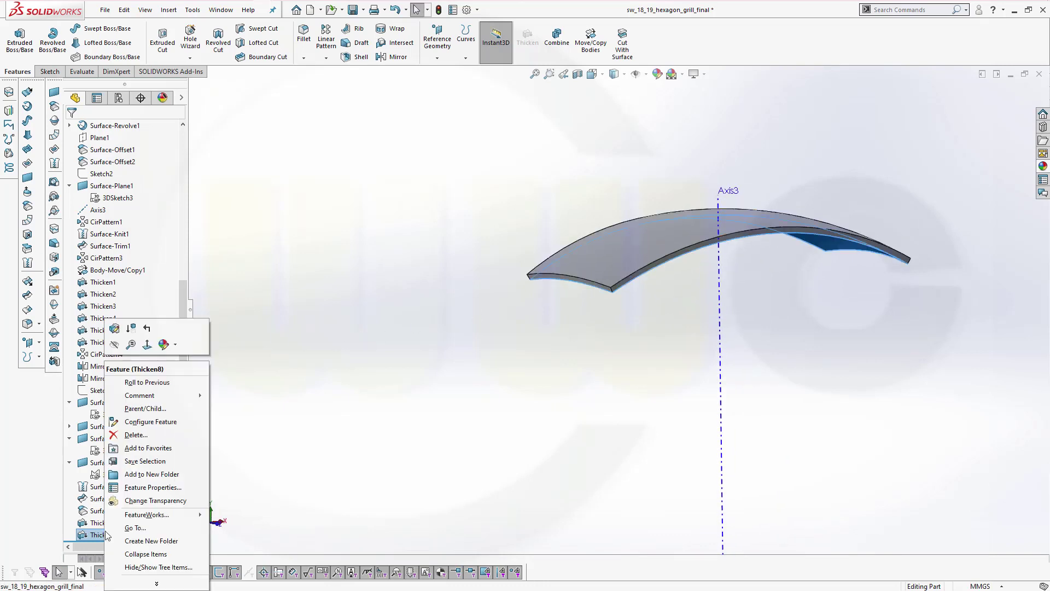
pyautogui.click(134, 435)
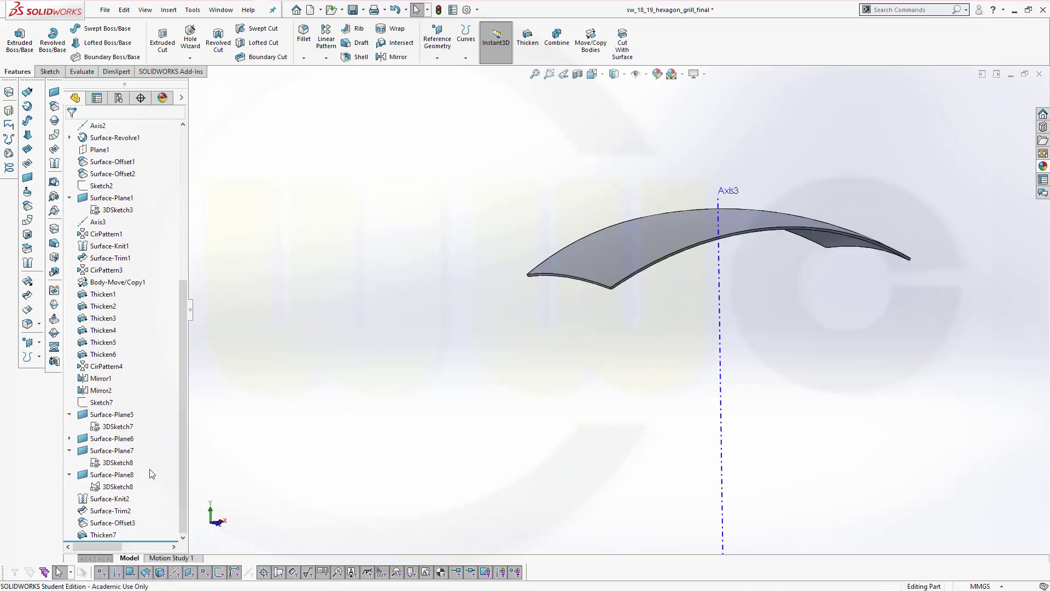
pyautogui.rightClick(101, 535)
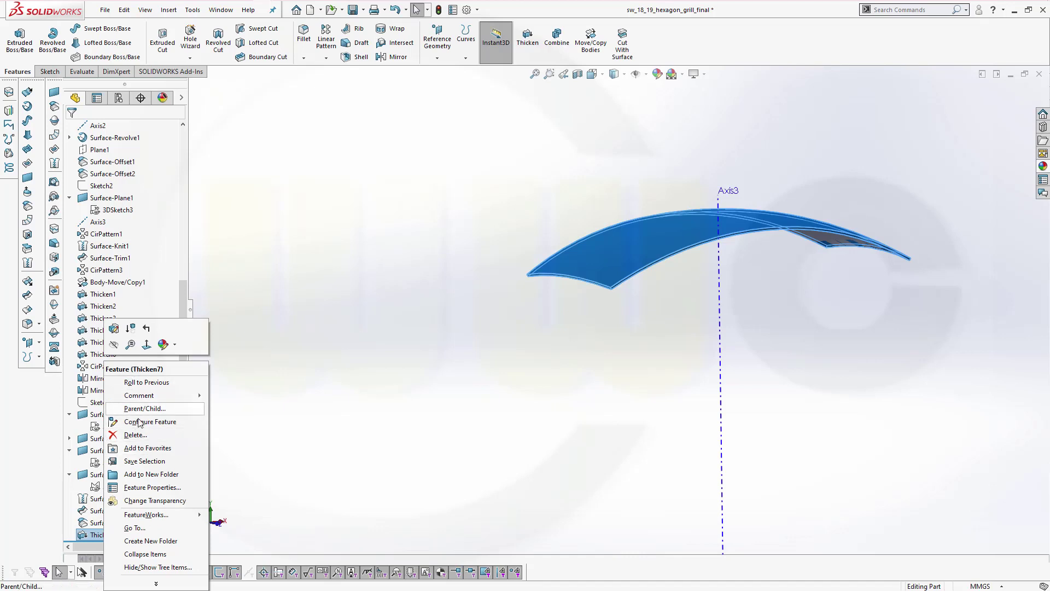
pyautogui.click(134, 435)
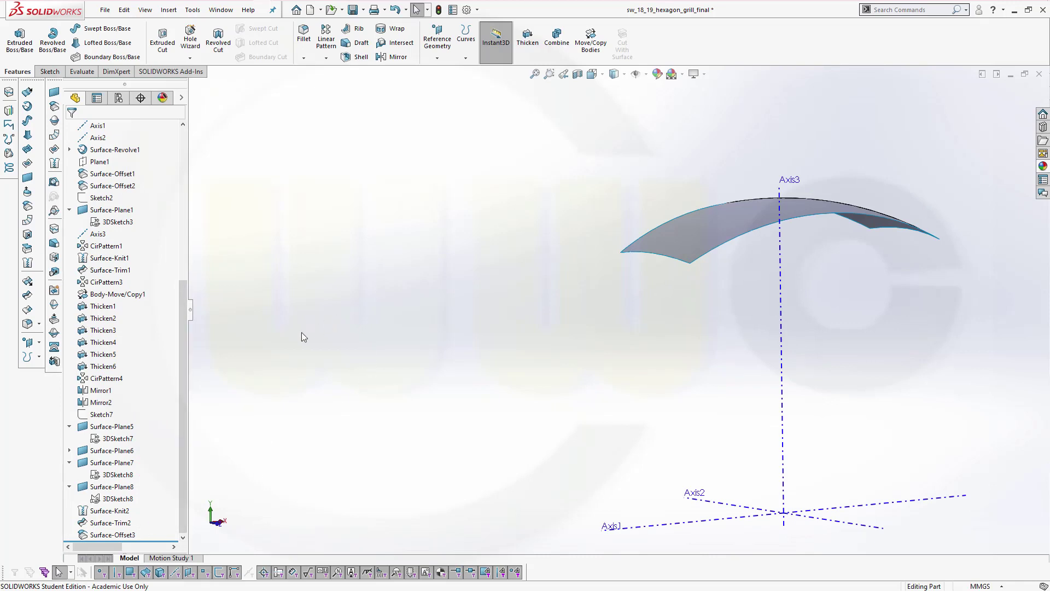
# - Thicken the Surface-Trim2 surface by 0.5 mm on both sides, without merging the result
pyautogui.click(127, 524)
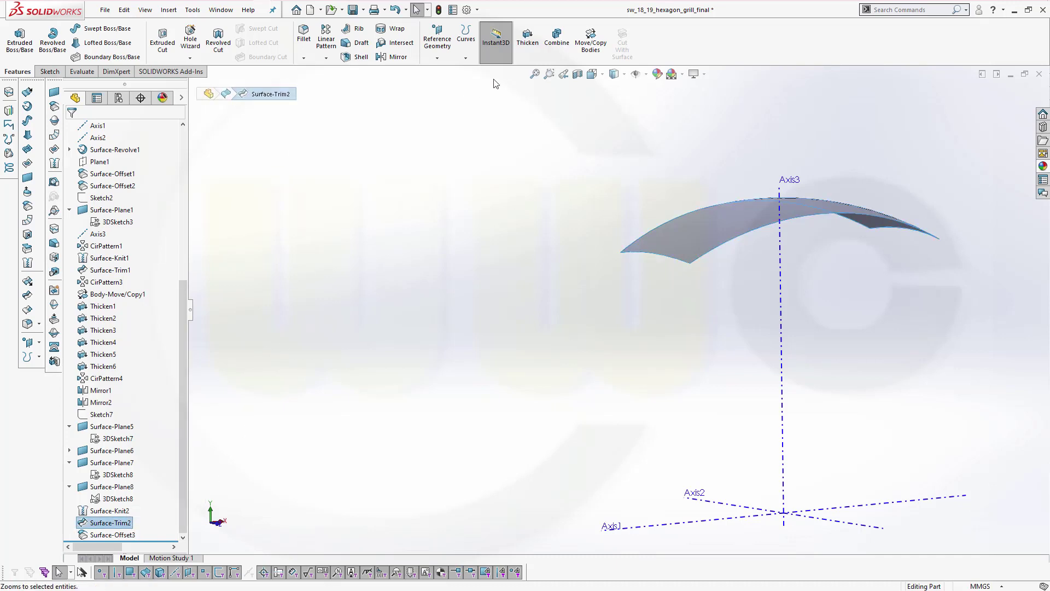
pyautogui.click(526, 38)
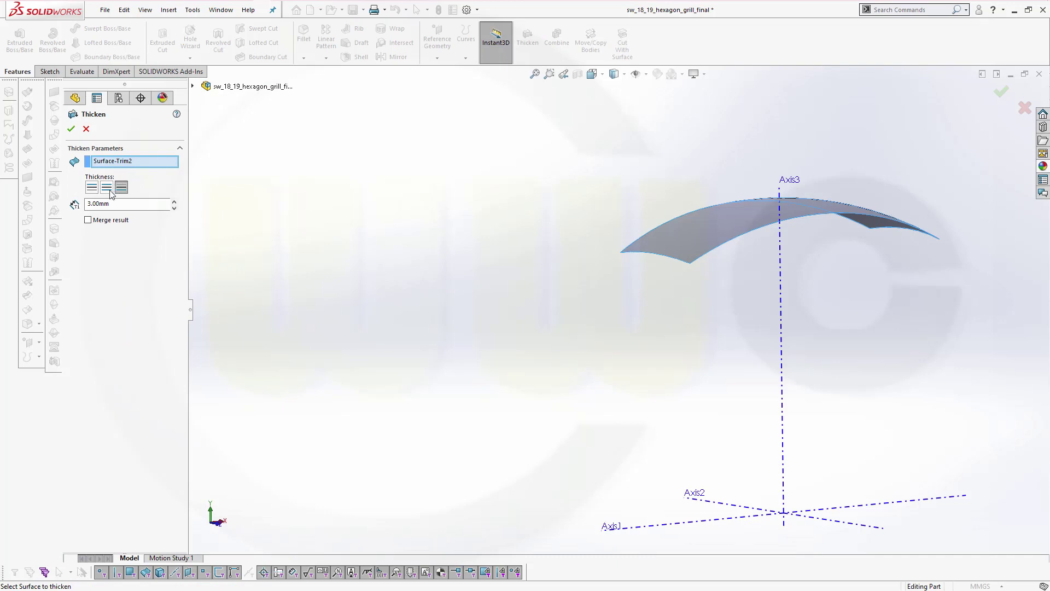
pyautogui.click(108, 188)
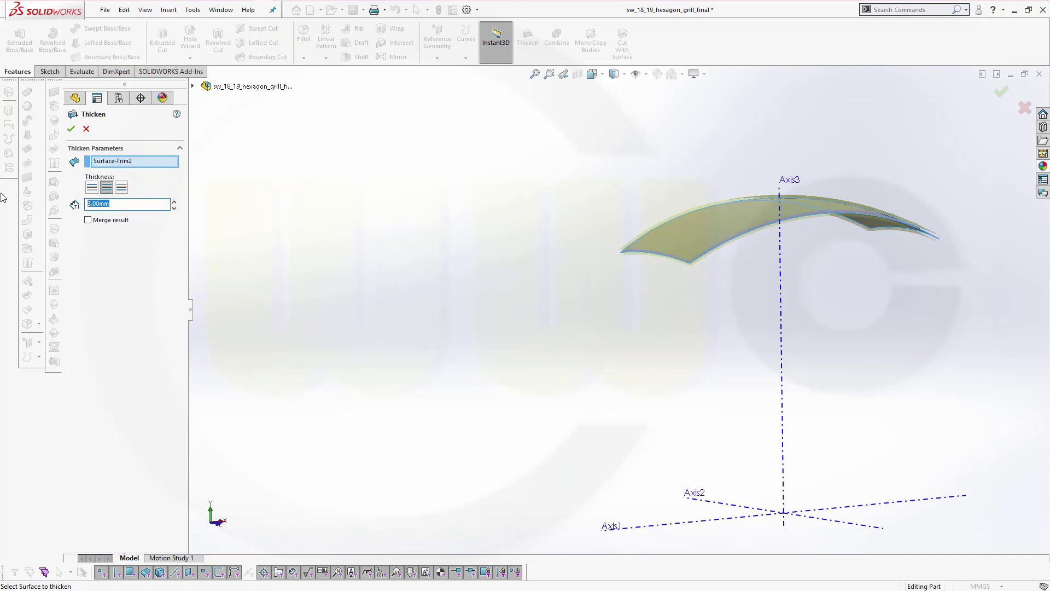
pyautogui.write('0,5')
pyautogui.press('Return')
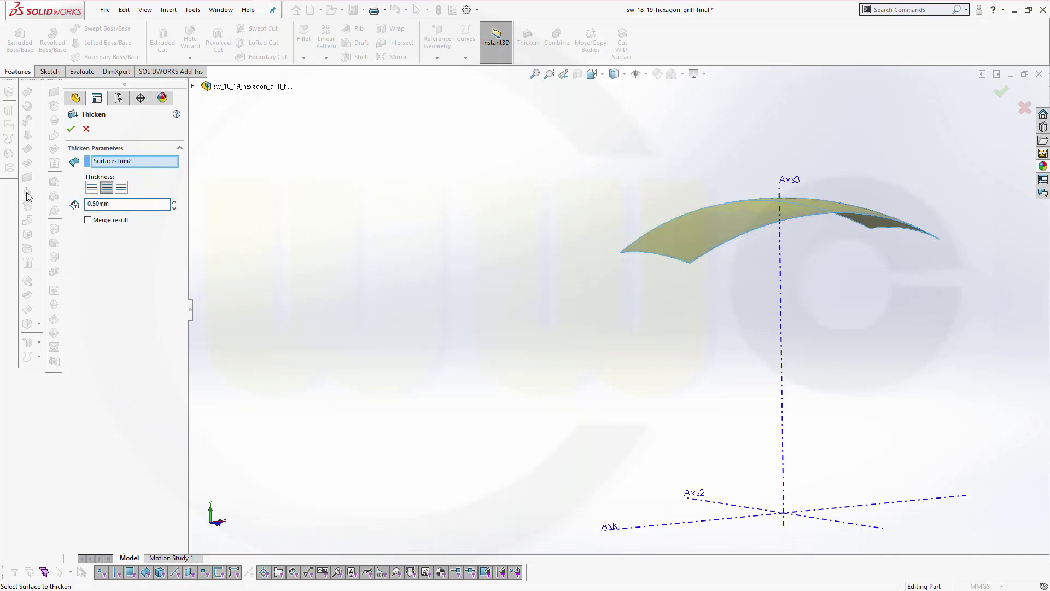
pyautogui.click(70, 129)
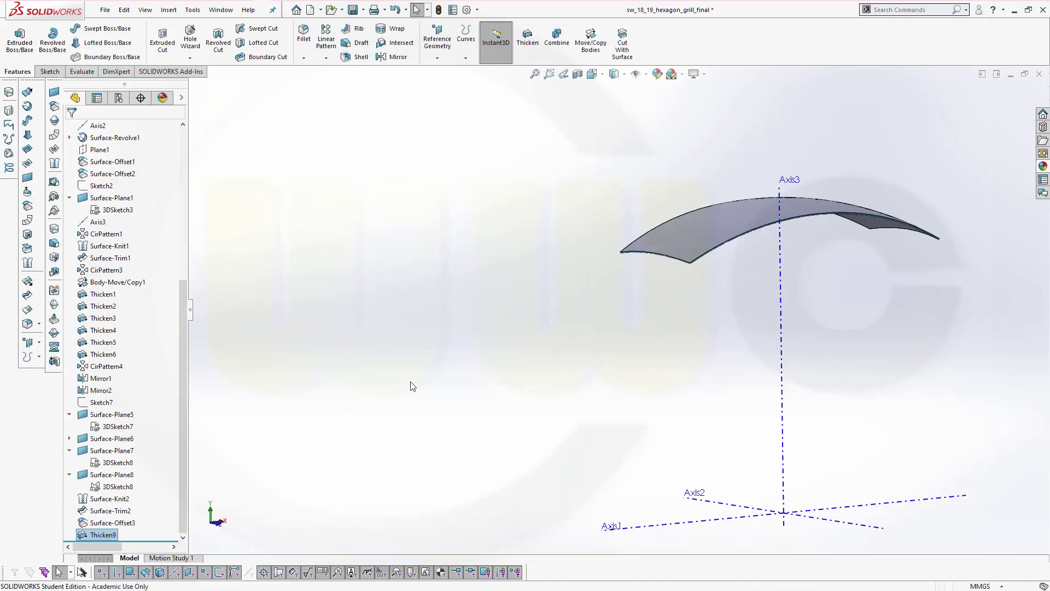
# - Show all hexagon bodies again by making the whole Solid Bodies folder visible
pyautogui.moveTo(410, 382); pyautogui.dragTo(510, 307, button='middle')
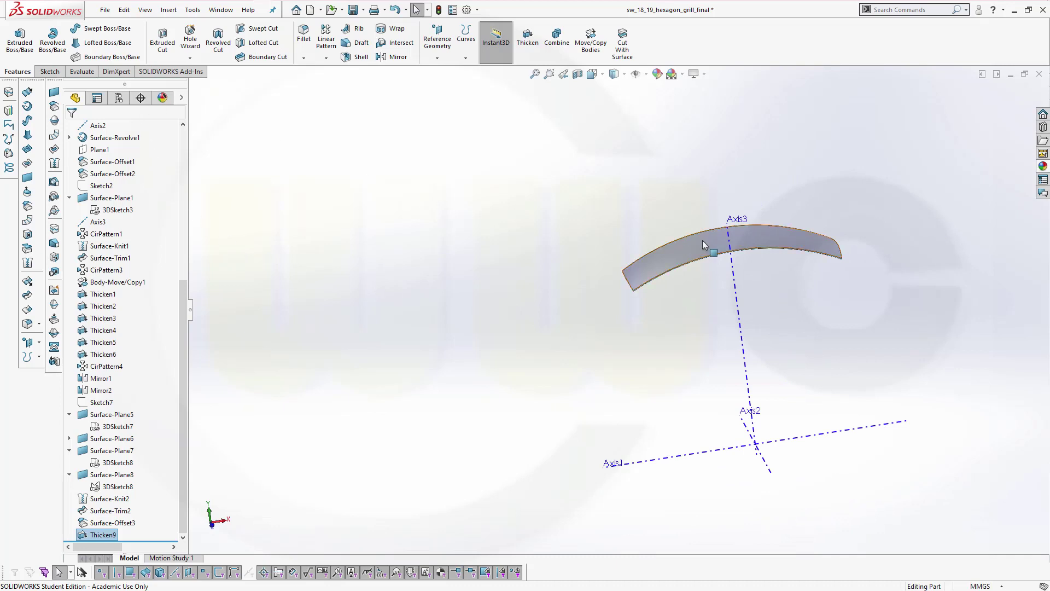
pyautogui.scroll(3, 715, 288)
pyautogui.moveTo(753, 302); pyautogui.dragTo(650, 382, button='middle')
pyautogui.scroll(2, 693, 315)
pyautogui.scroll(-4, 692, 313)
pyautogui.scroll(-2, 551, 282)
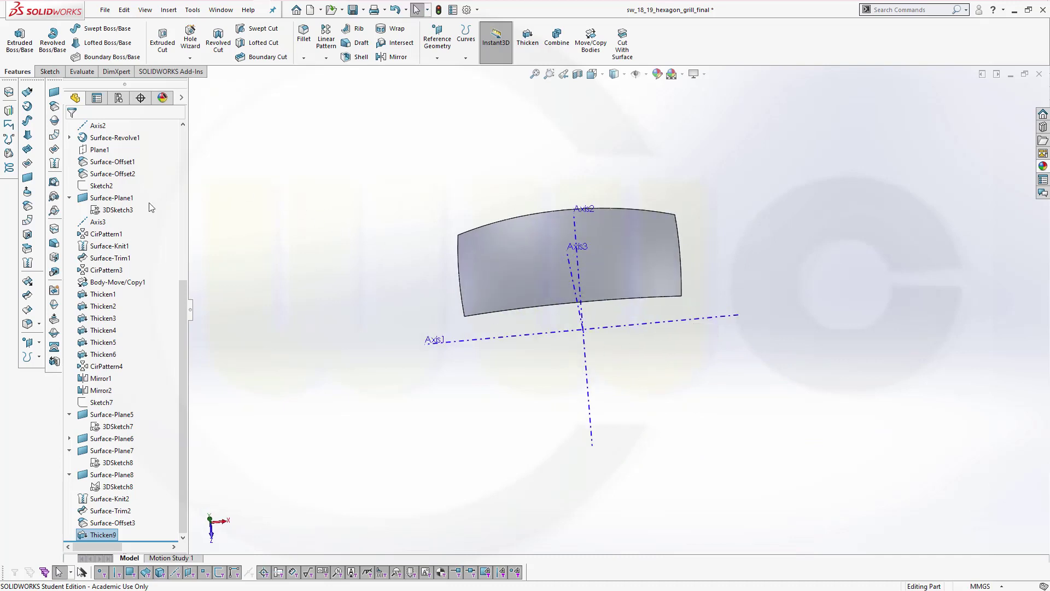
pyautogui.scroll(7, 158, 253)
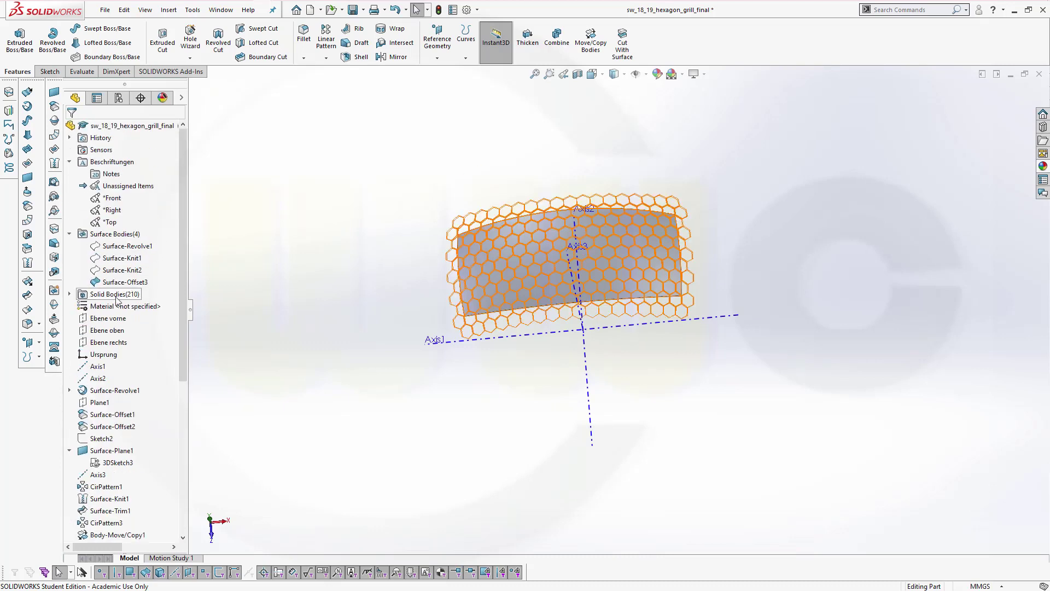
pyautogui.click(85, 296)
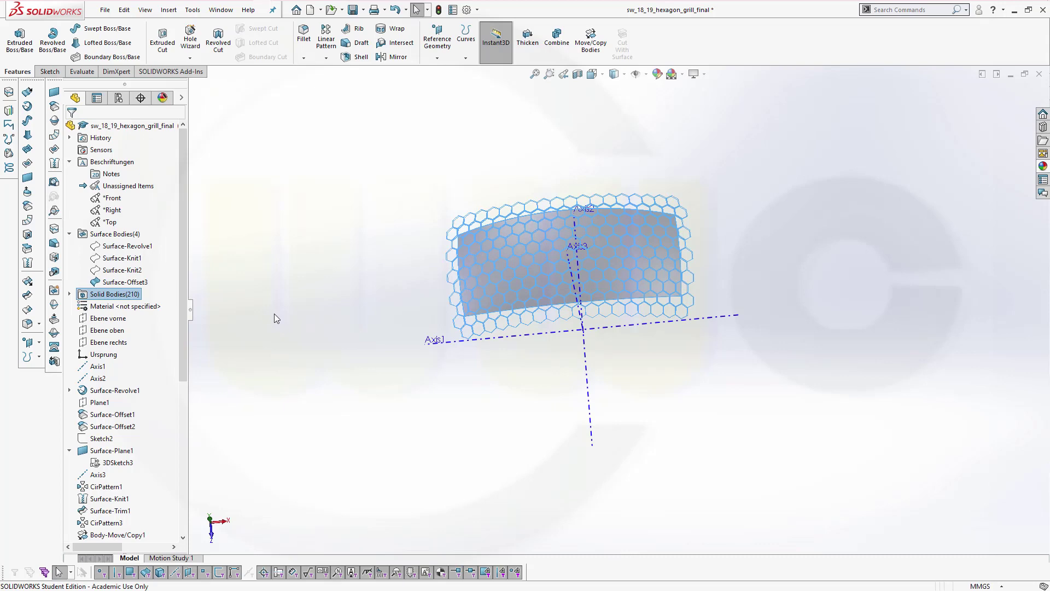
pyautogui.press('Escape')
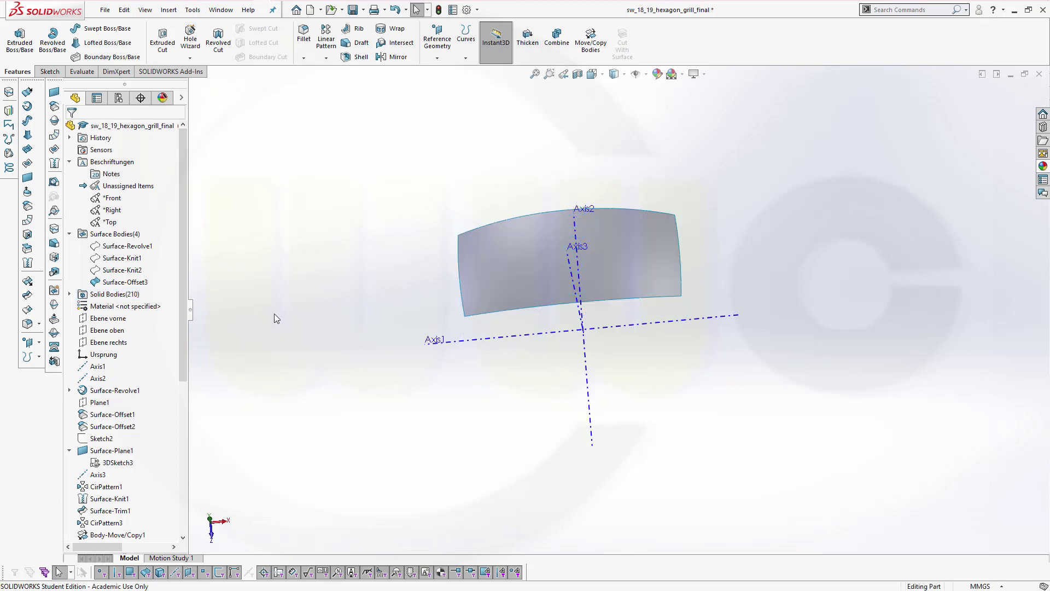
pyautogui.click(94, 295)
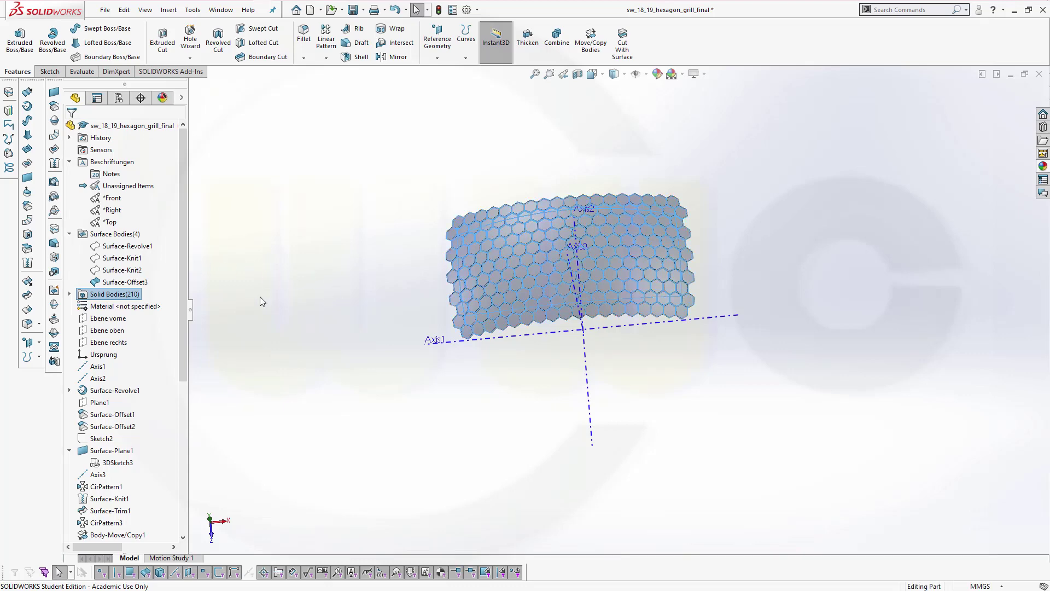
pyautogui.press('Escape')
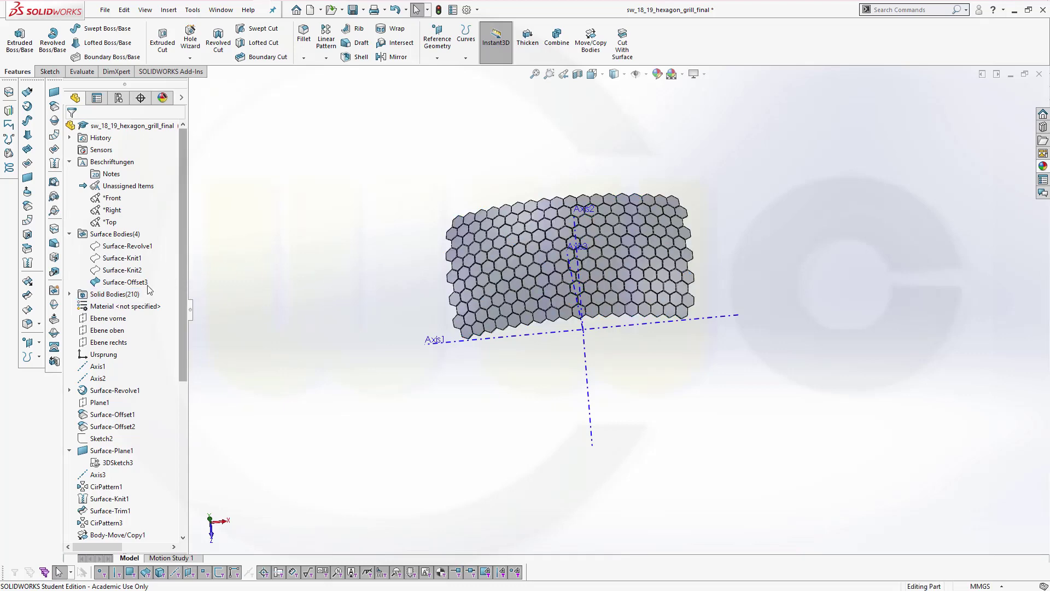
# - Examine the gaps and edges of the hexagon bodies from below and locate the Thicken9 body among the solid bodies
pyautogui.moveTo(376, 320); pyautogui.dragTo(409, 271, button='middle')
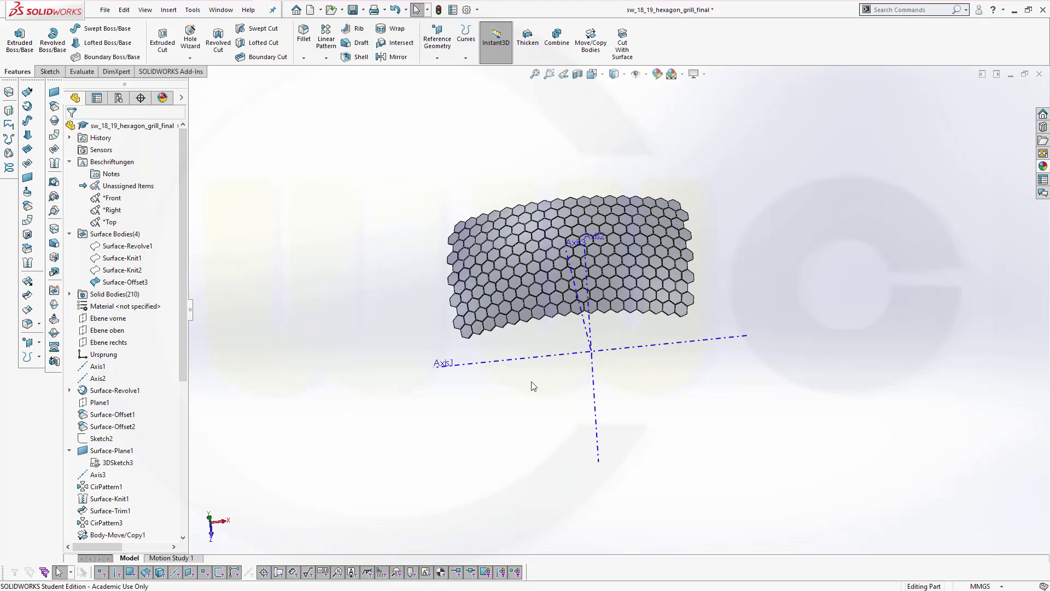
pyautogui.scroll(-10, 532, 386)
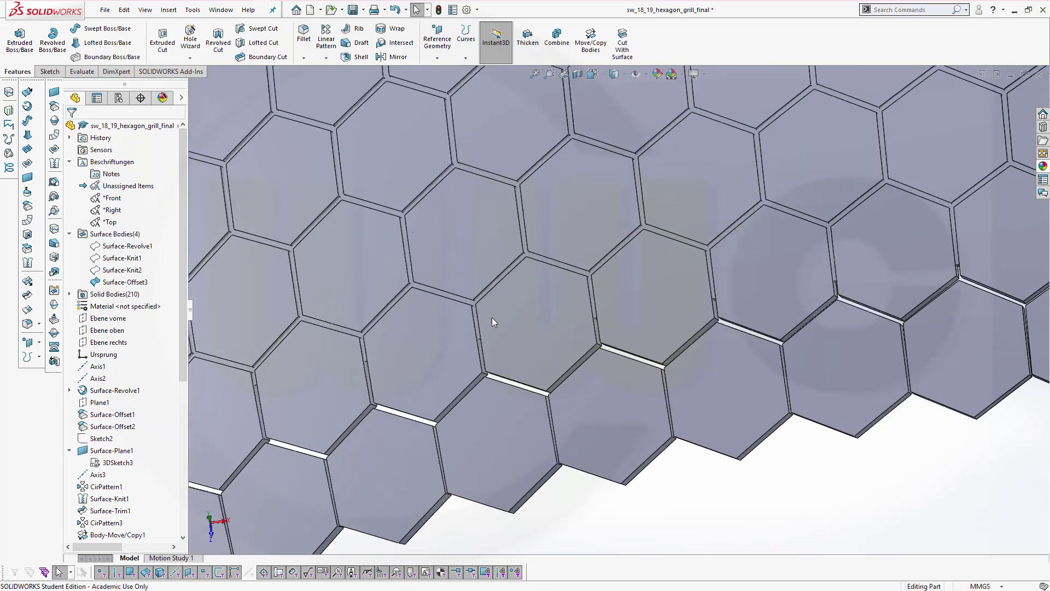
pyautogui.moveTo(480, 286); pyautogui.dragTo(464, 239, button='middle')
pyautogui.moveTo(449, 159); pyautogui.dragTo(329, 227, button='middle')
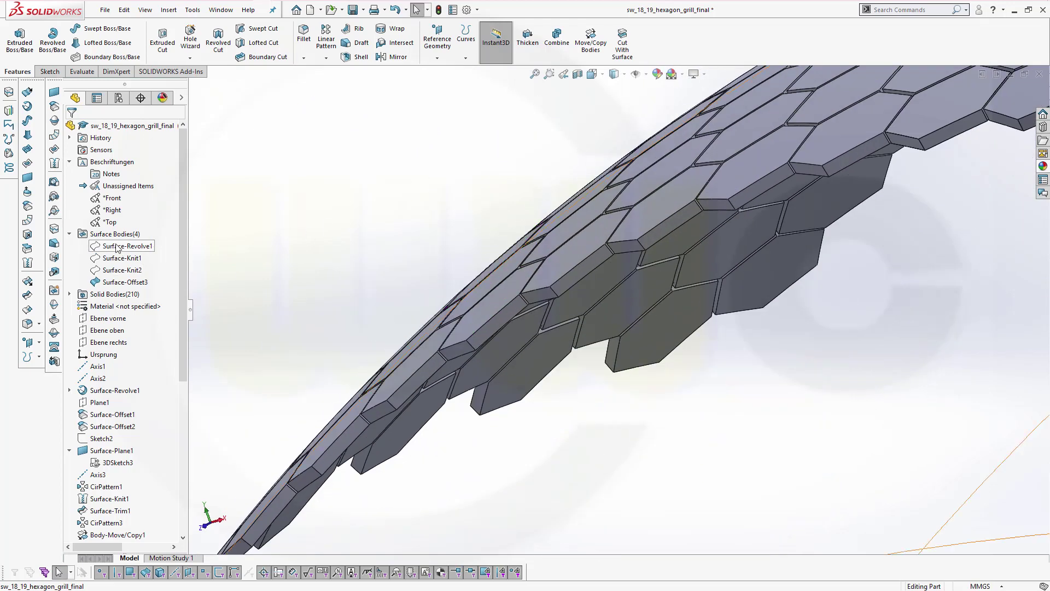
pyautogui.doubleClick(84, 296)
pyautogui.moveTo(185, 192); pyautogui.dragTo(185, 540)
pyautogui.scroll(5, 106, 238)
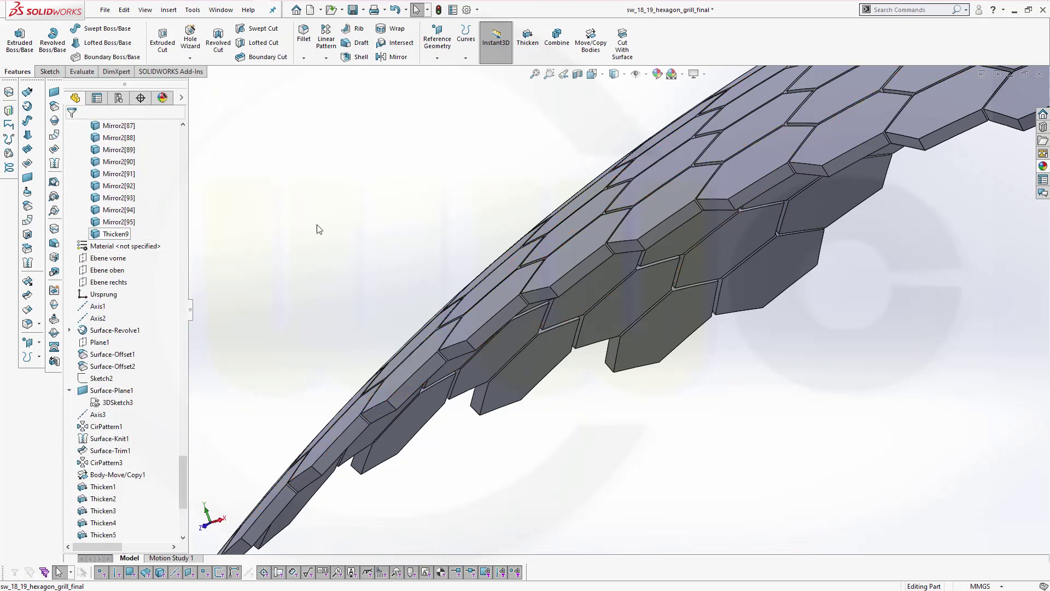
# - Start a Combine operation set to Subtract and try to use the Thicken9 feature as its main body
pyautogui.click(557, 43)
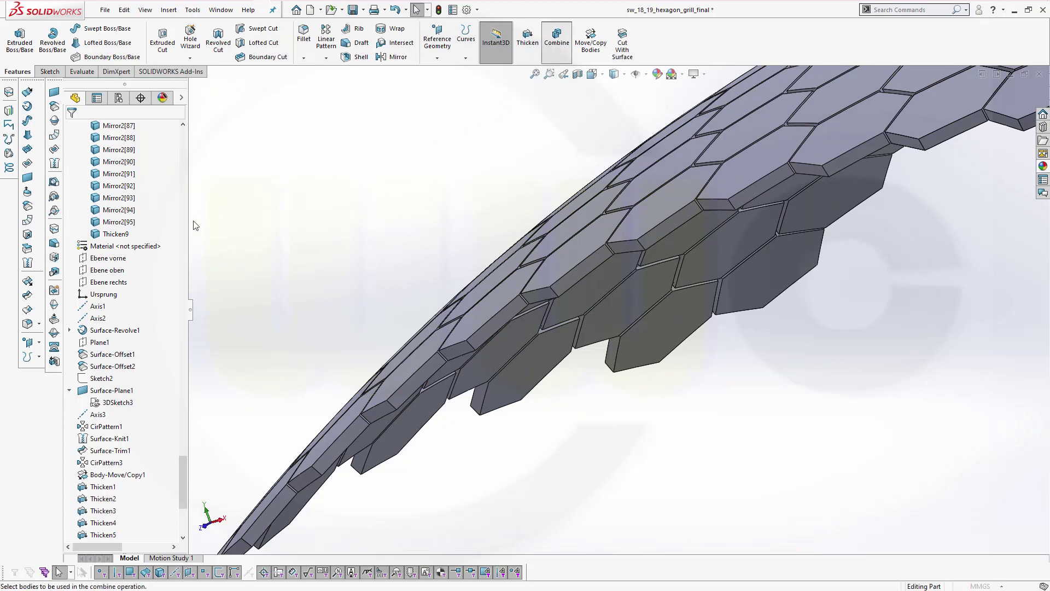
pyautogui.click(87, 171)
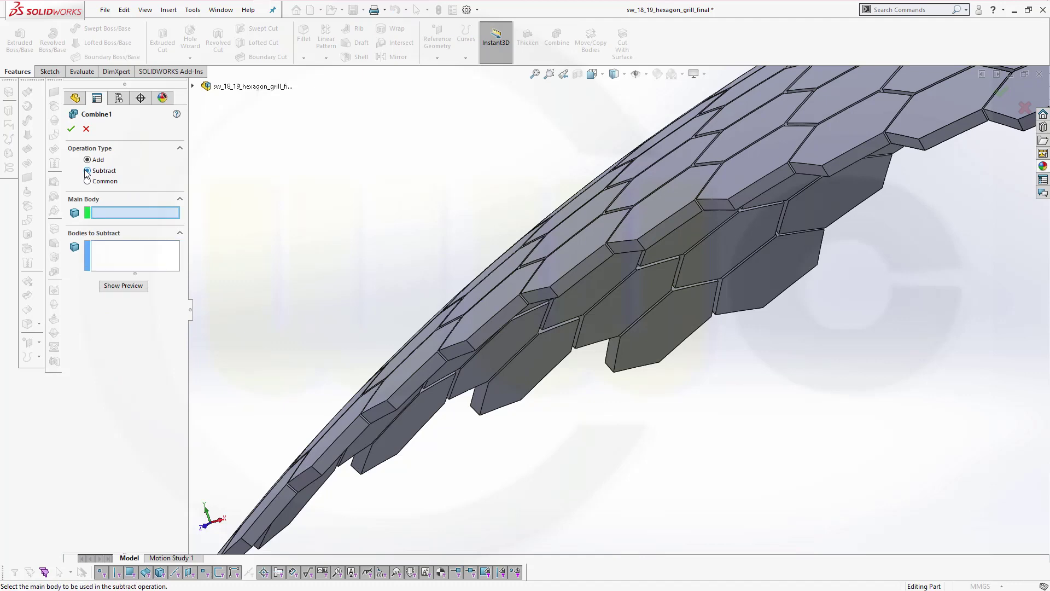
pyautogui.click(193, 86)
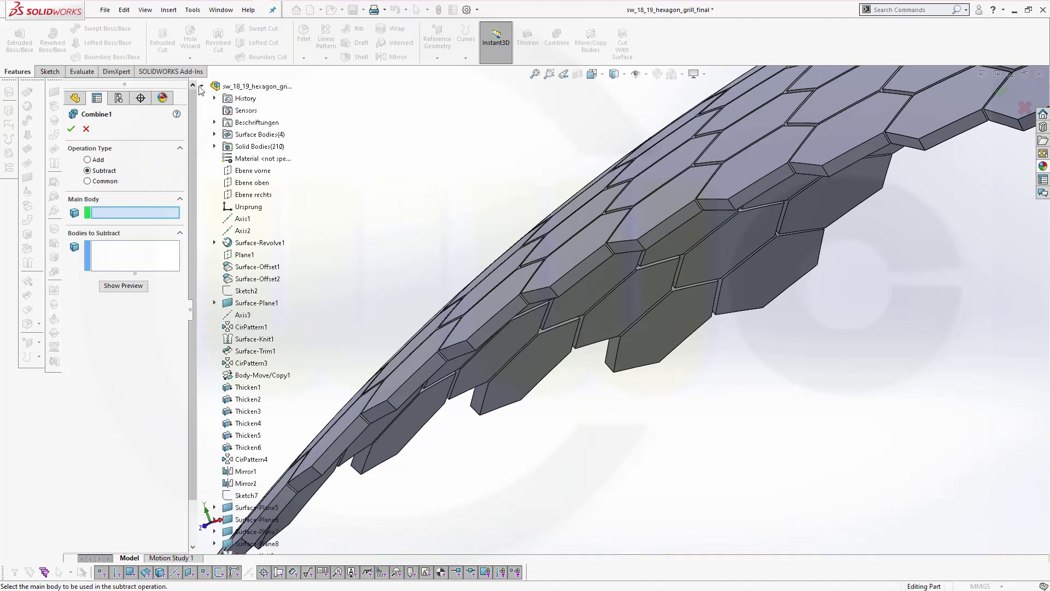
pyautogui.click(215, 147)
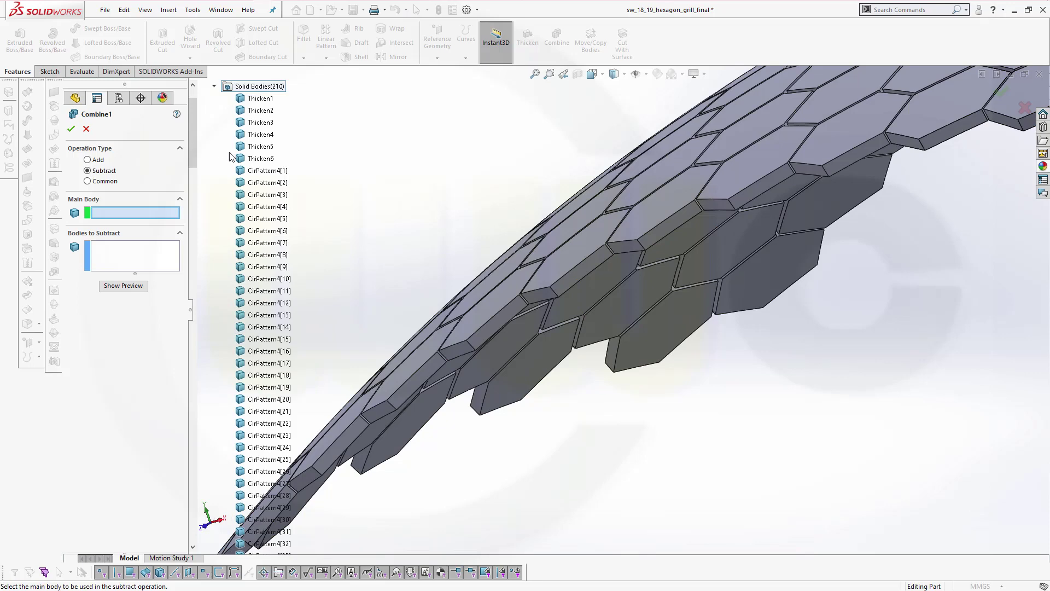
pyautogui.click(215, 86)
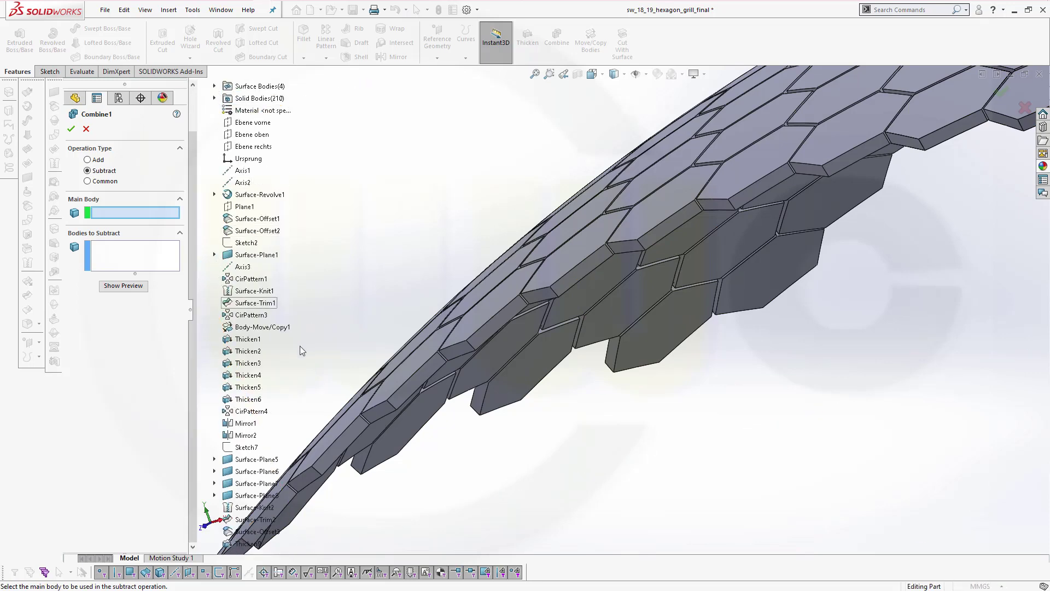
pyautogui.scroll(-3, 299, 350)
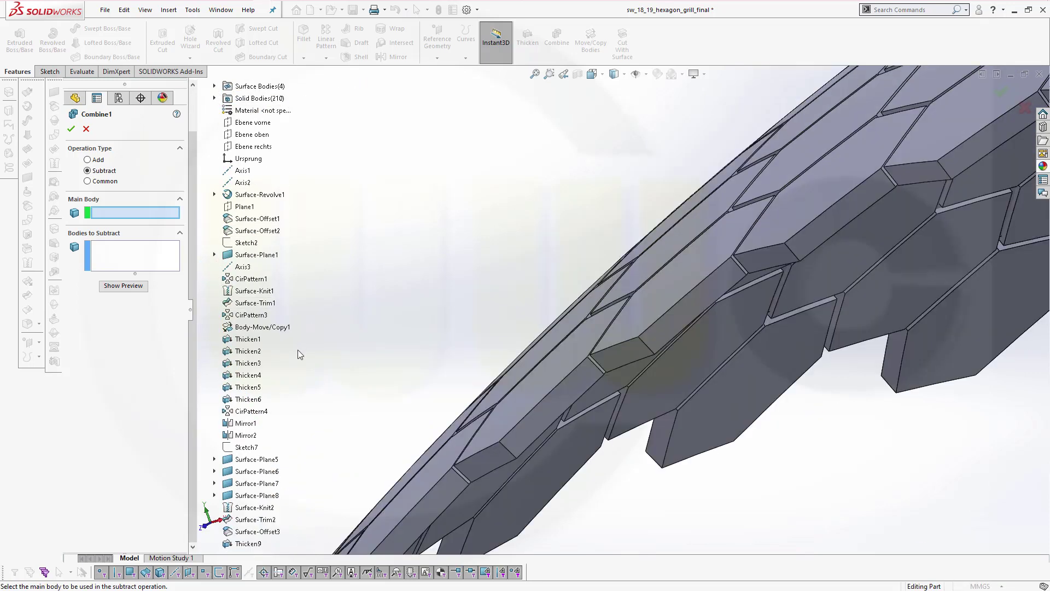
pyautogui.click(249, 544)
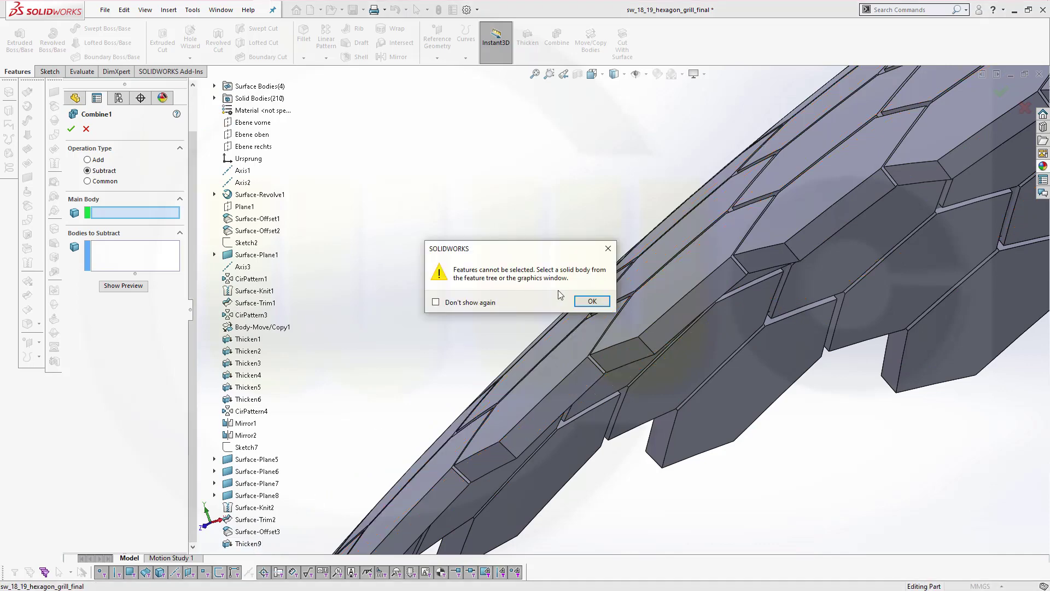
pyautogui.click(591, 302)
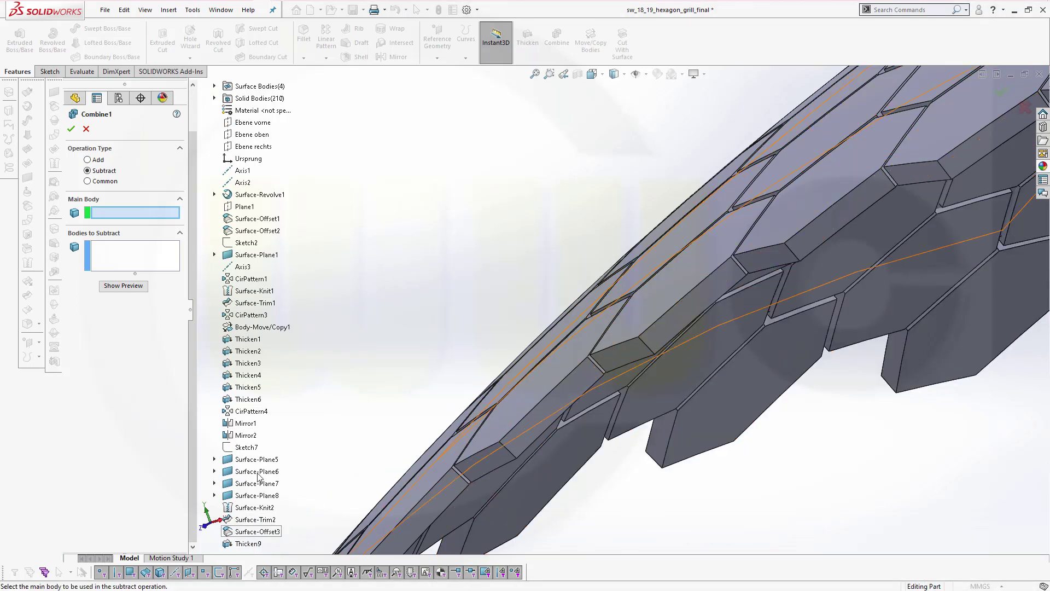
# - Choose the Thicken9 body from the solid bodies as the main body of the subtraction
pyautogui.click(215, 99)
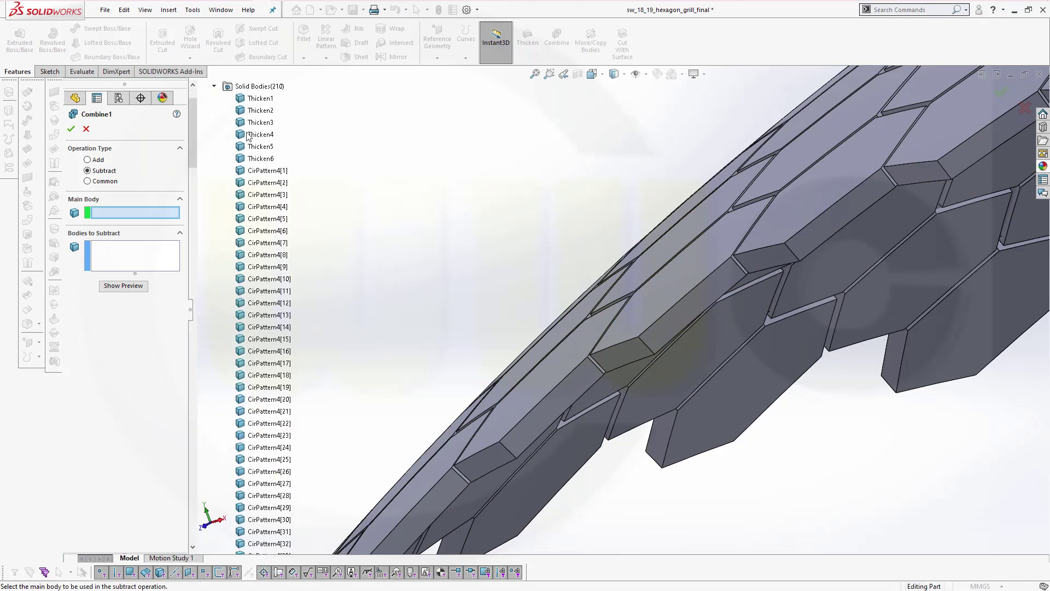
pyautogui.scroll(-10, 268, 390)
pyautogui.scroll(-15, 268, 391)
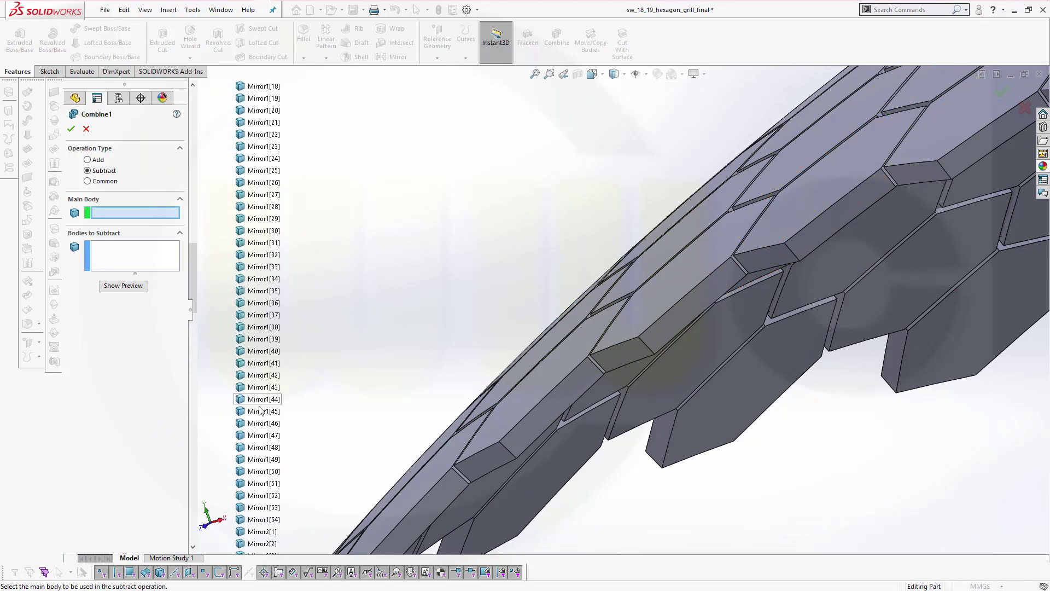
pyautogui.scroll(-9, 266, 422)
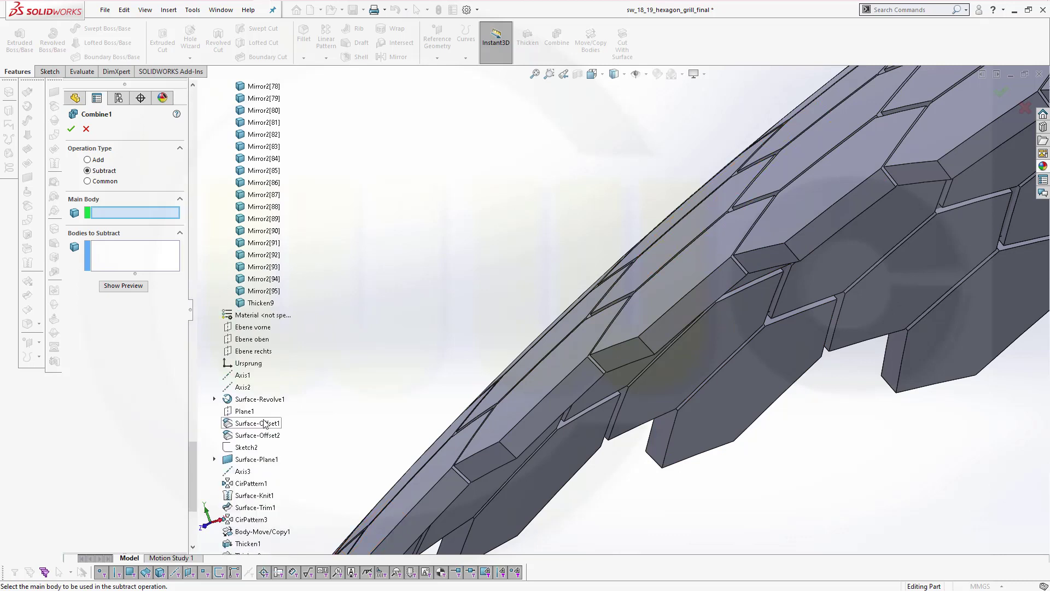
pyautogui.click(257, 304)
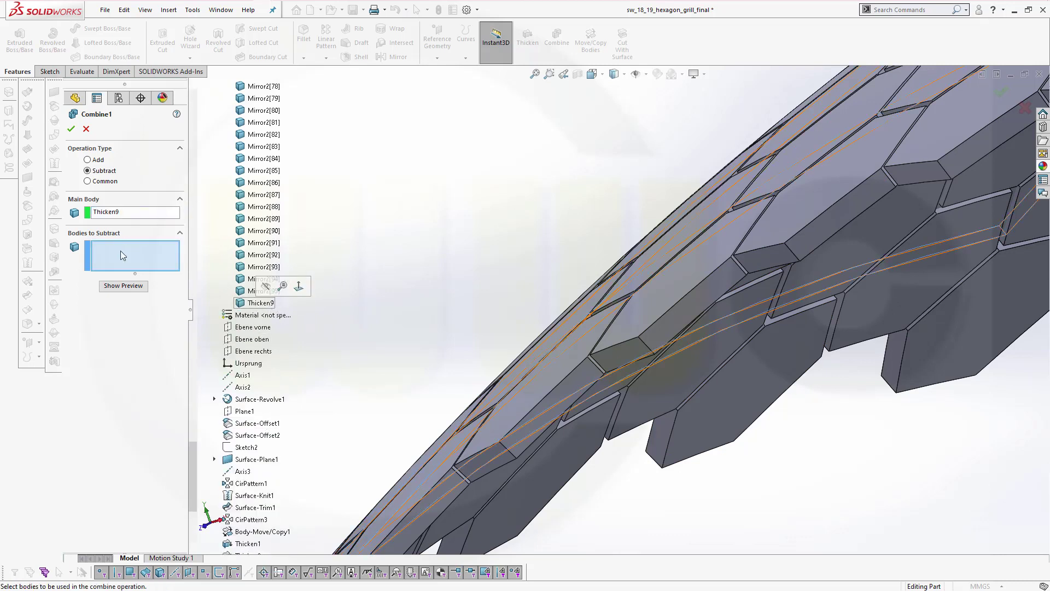
# - Box-select the hexagon bodies covering the interior of the Thicken9 outline, viewed from above, as the bodies to subtract
pyautogui.scroll(5, 480, 236)
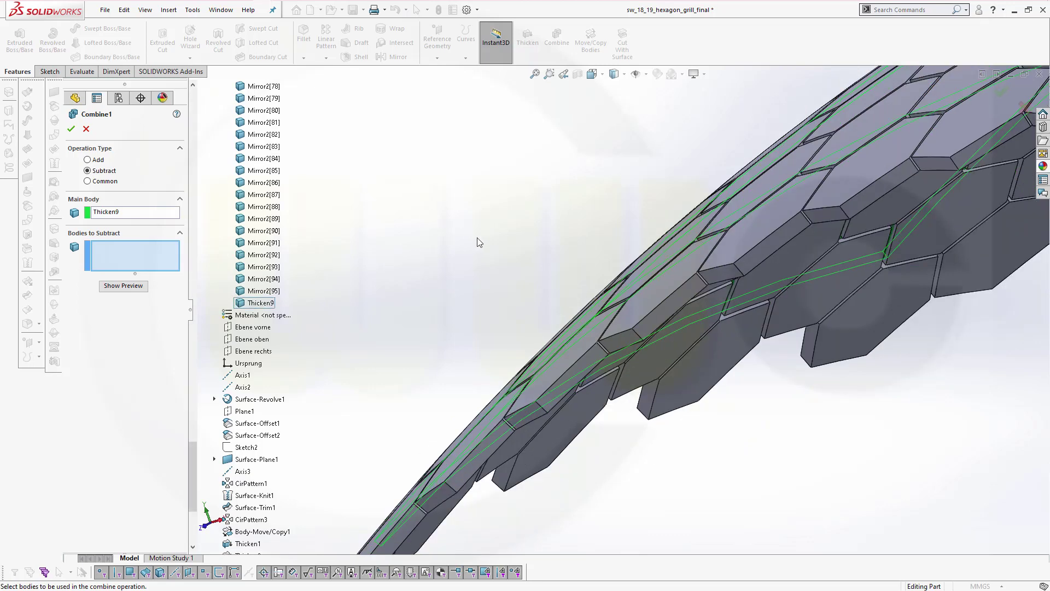
pyautogui.moveTo(498, 239); pyautogui.dragTo(723, 266, button='middle')
pyautogui.moveTo(795, 254); pyautogui.dragTo(804, 223, button='middle')
pyautogui.scroll(5, 805, 224)
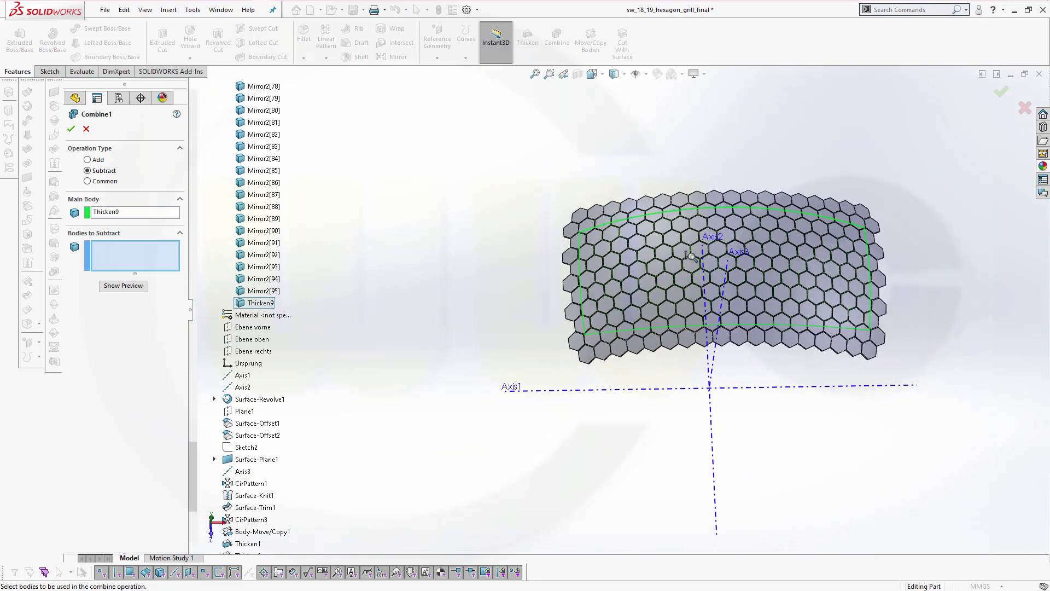
pyautogui.scroll(-2, 788, 278)
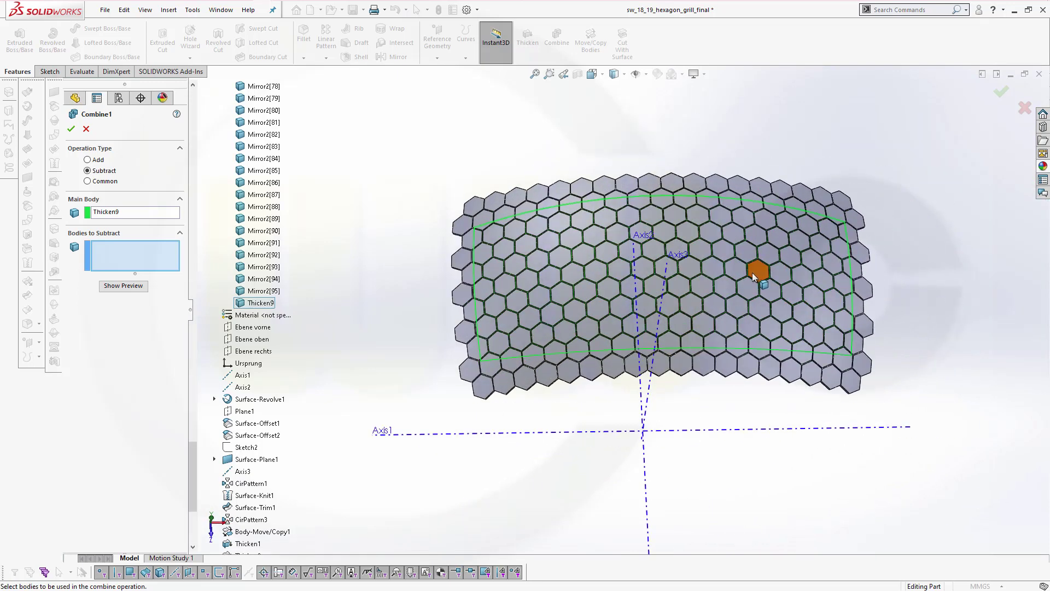
pyautogui.scroll(2, 655, 318)
pyautogui.moveTo(655, 319); pyautogui.dragTo(647, 356, button='middle')
pyautogui.scroll(2, 648, 342)
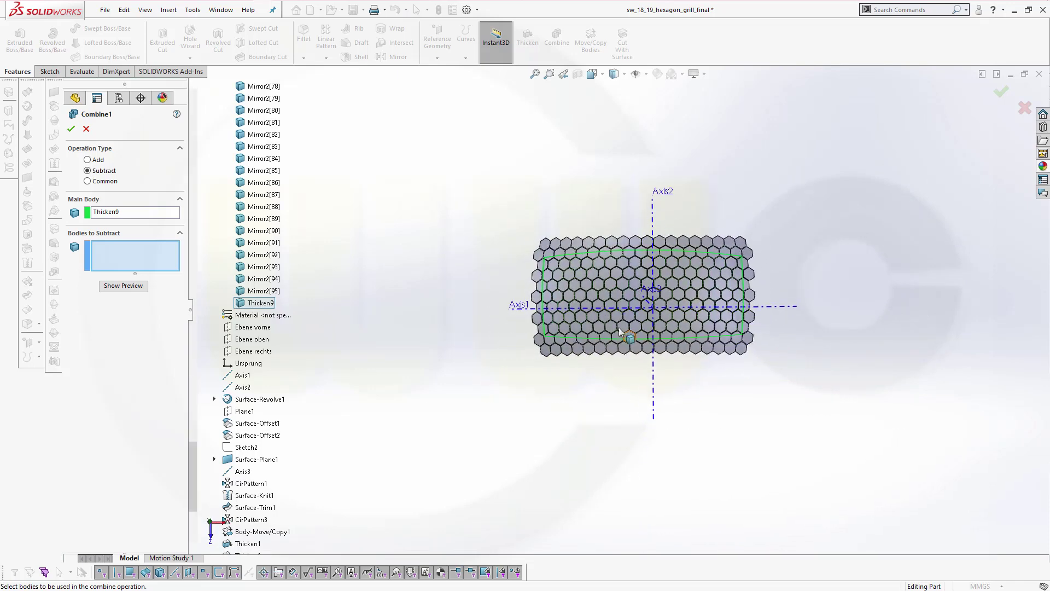
pyautogui.scroll(2, 647, 355)
pyautogui.scroll(-2, 615, 323)
pyautogui.scroll(-2, 615, 322)
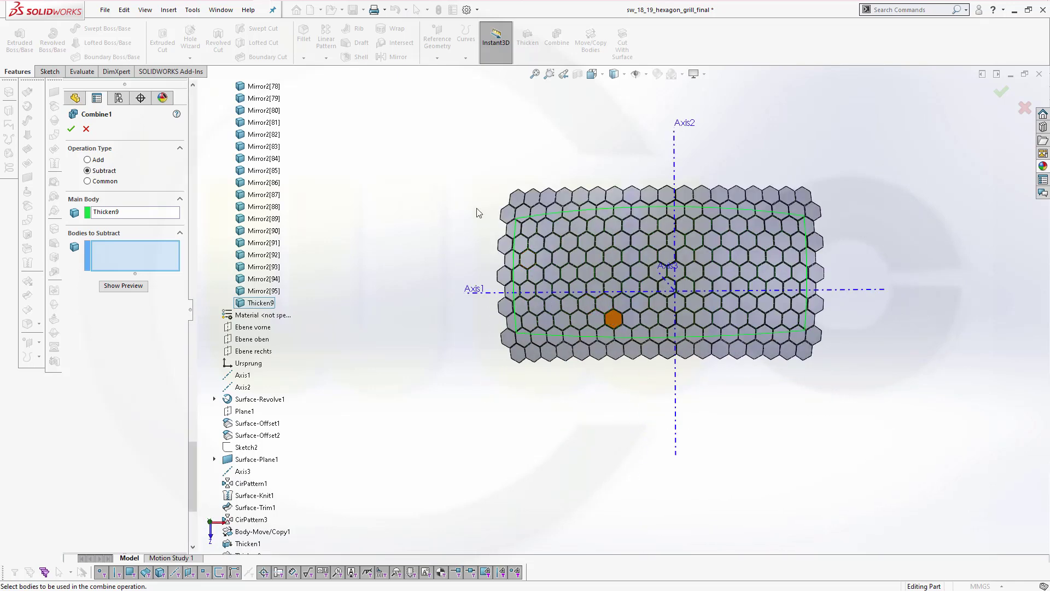
pyautogui.scroll(-2, 484, 212)
pyautogui.scroll(1, 601, 262)
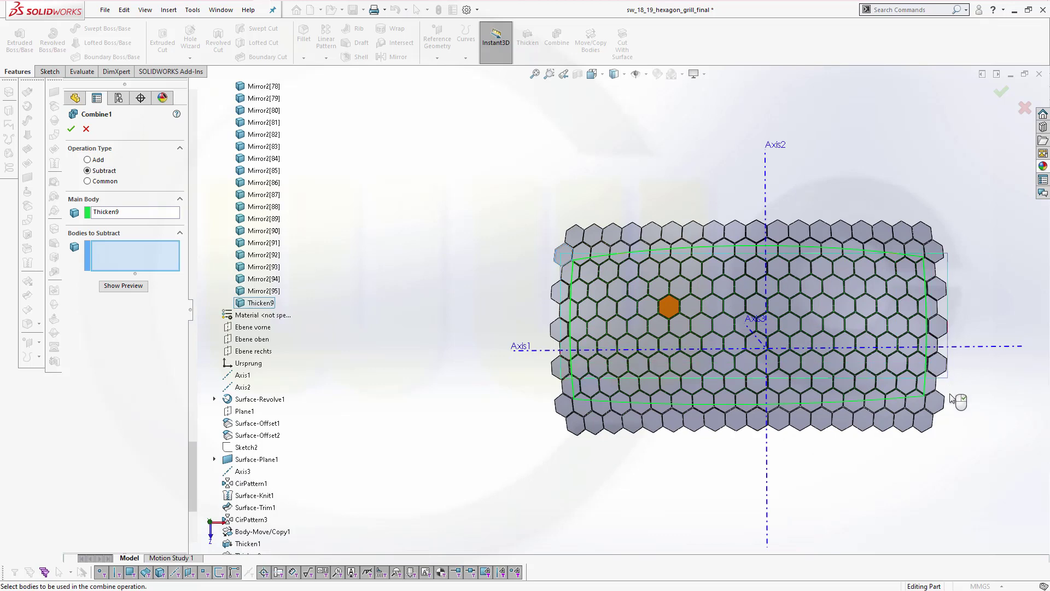
pyautogui.moveTo(950, 398); pyautogui.dragTo(954, 415)
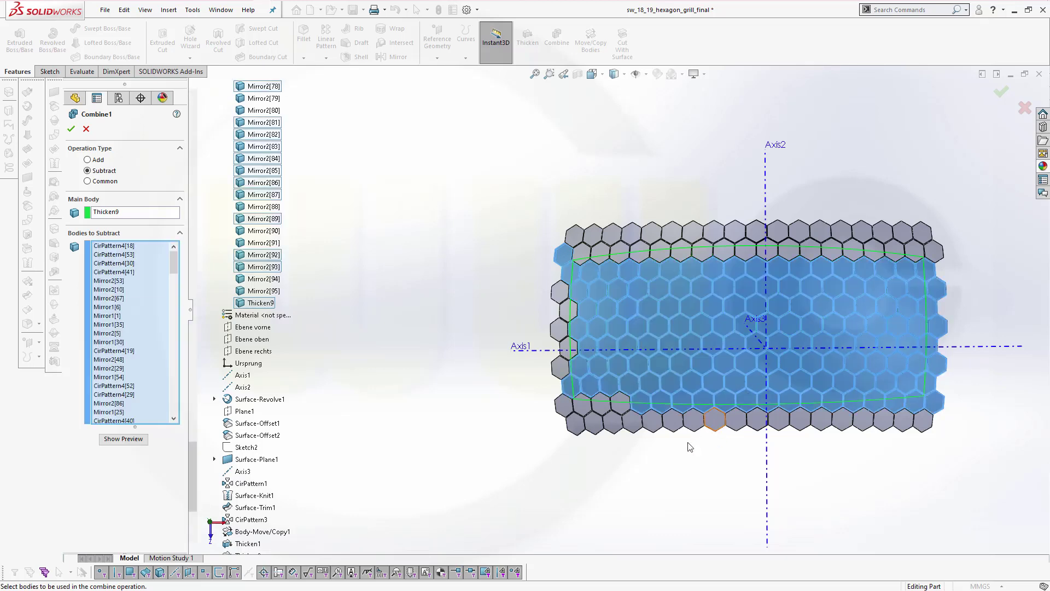
# - Add the missed hexagons overlapping Thicken9's lower left corner and left edge to the subtraction, and remove the outlying hexagon at the upper left
pyautogui.click(601, 408)
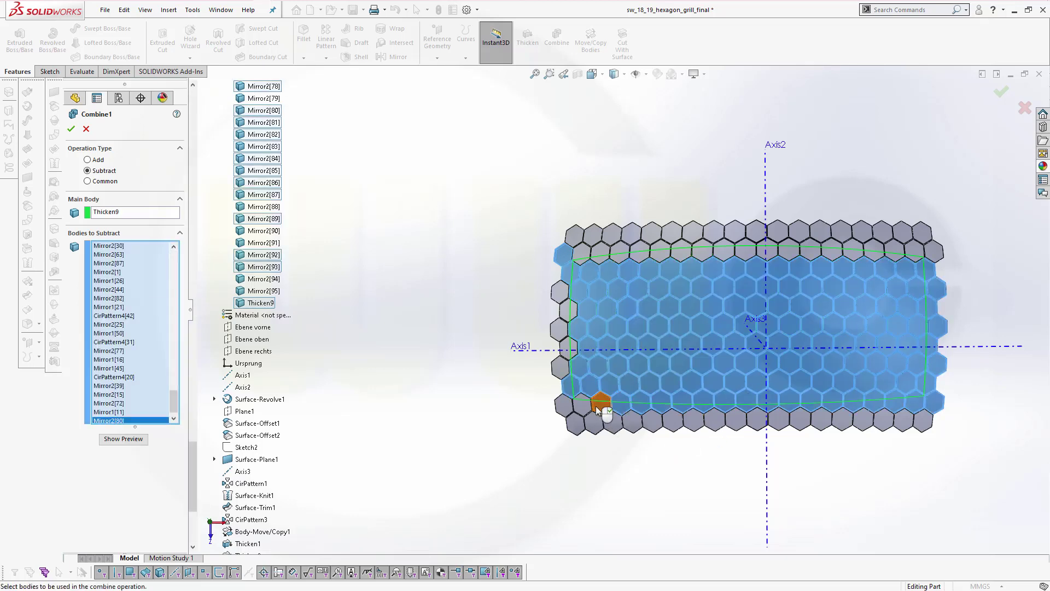
pyautogui.click(583, 410)
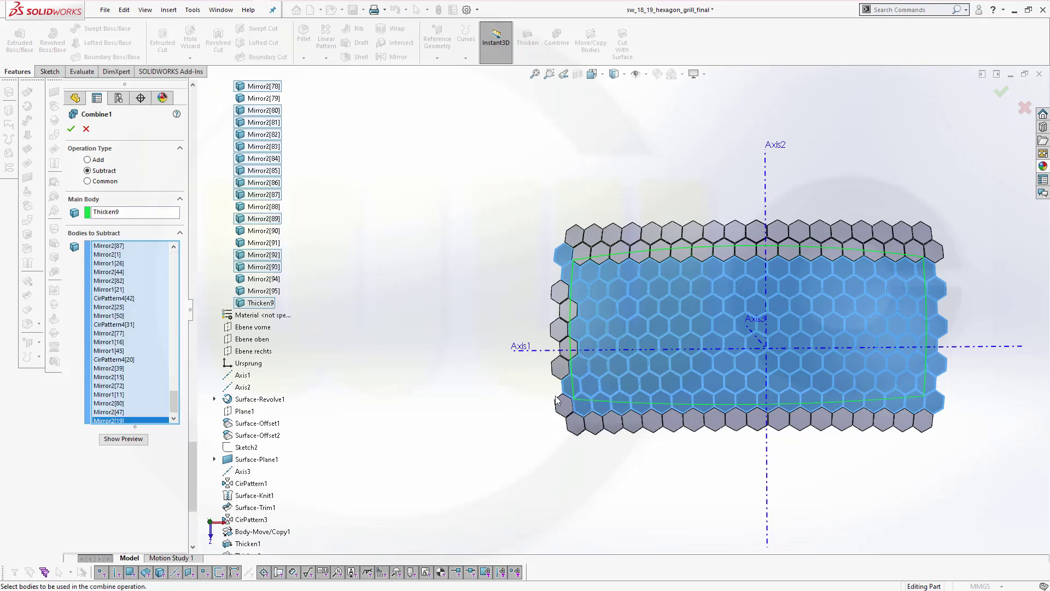
pyautogui.scroll(-2, 575, 390)
pyautogui.click(570, 321)
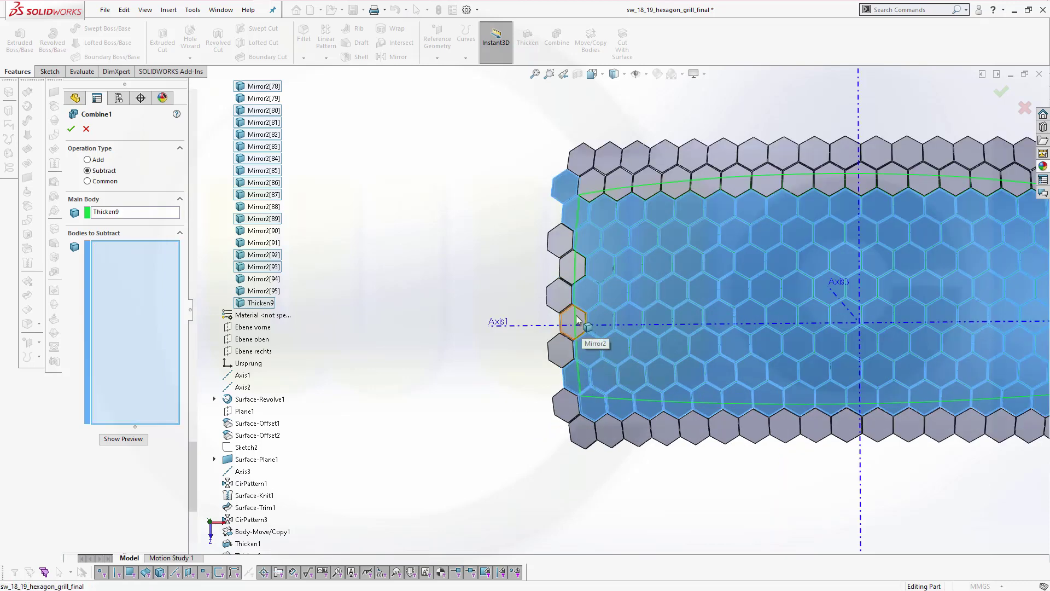
pyautogui.click(573, 276)
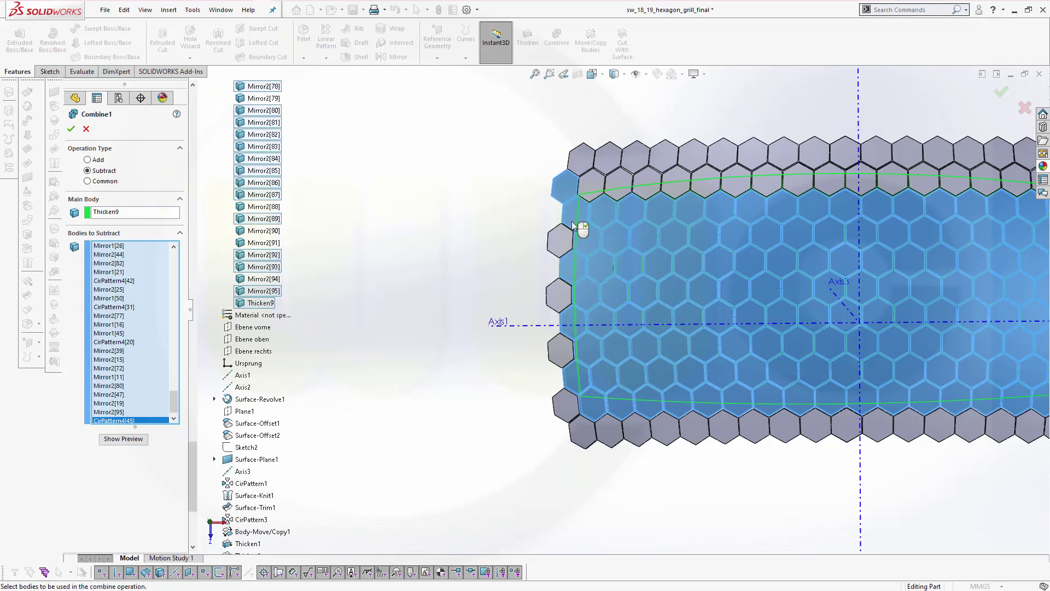
pyautogui.click(565, 187)
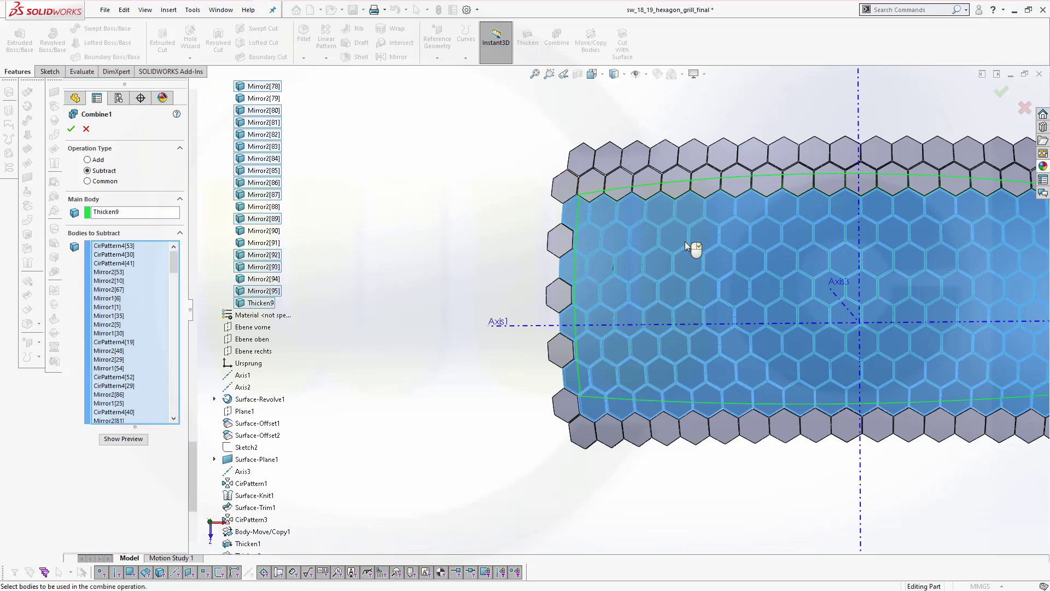
# - Add the row of hexagon bodies crossing Thicken9's upper long edge to the bodies to subtract, leaving out the outermost row
pyautogui.scroll(2, 685, 241)
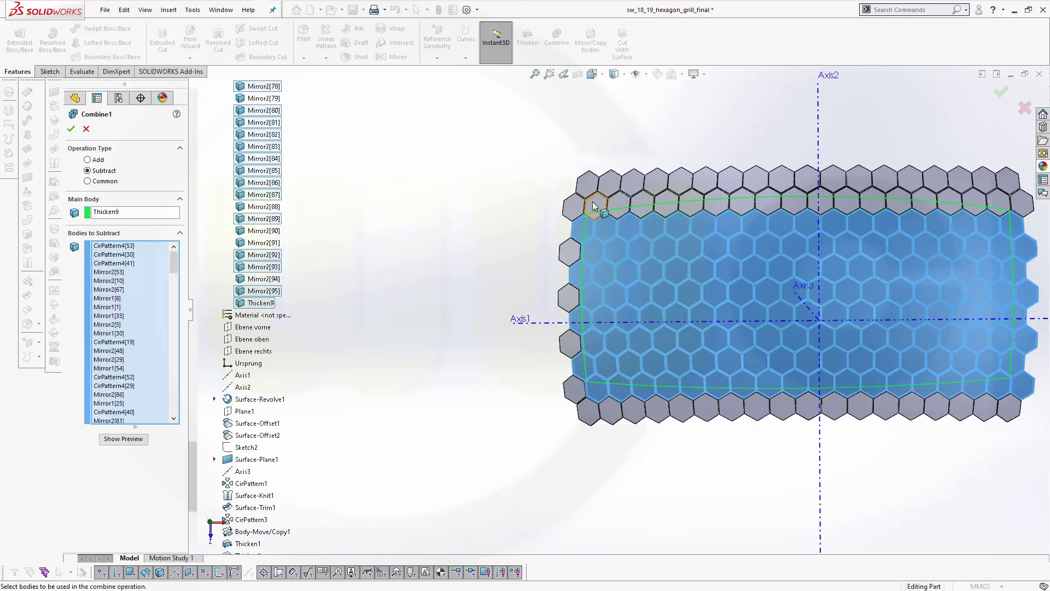
pyautogui.click(613, 210)
pyautogui.click(643, 206)
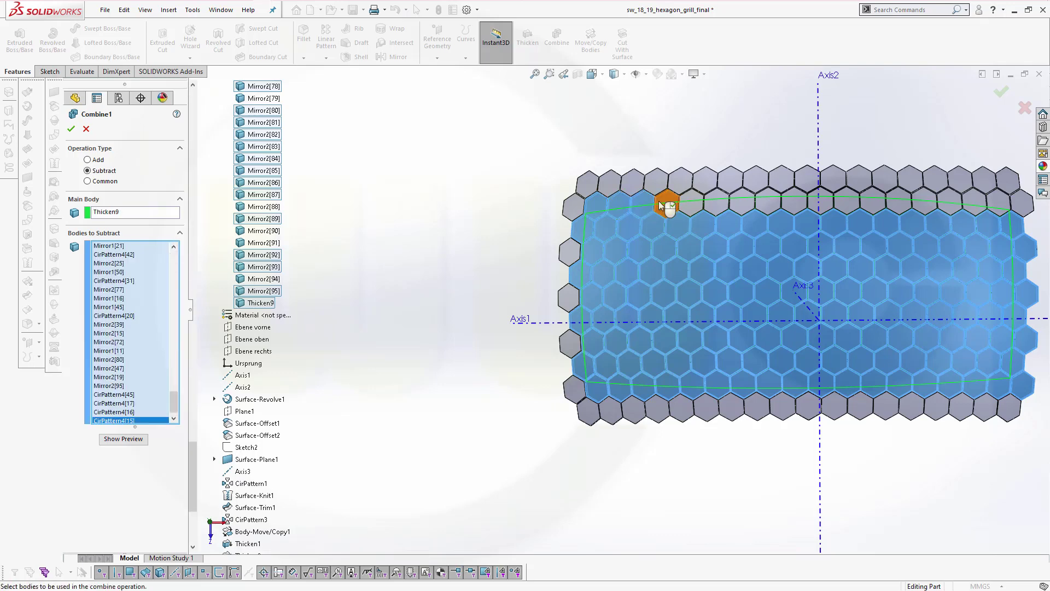
pyautogui.click(666, 206)
pyautogui.click(690, 207)
pyautogui.click(716, 206)
pyautogui.click(741, 206)
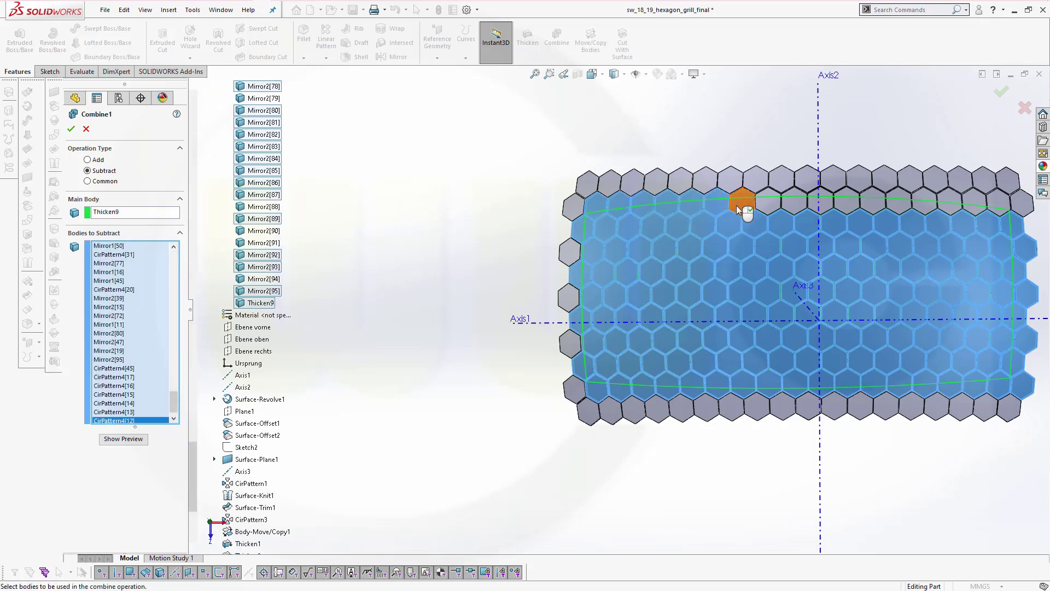
pyautogui.click(767, 206)
pyautogui.click(800, 207)
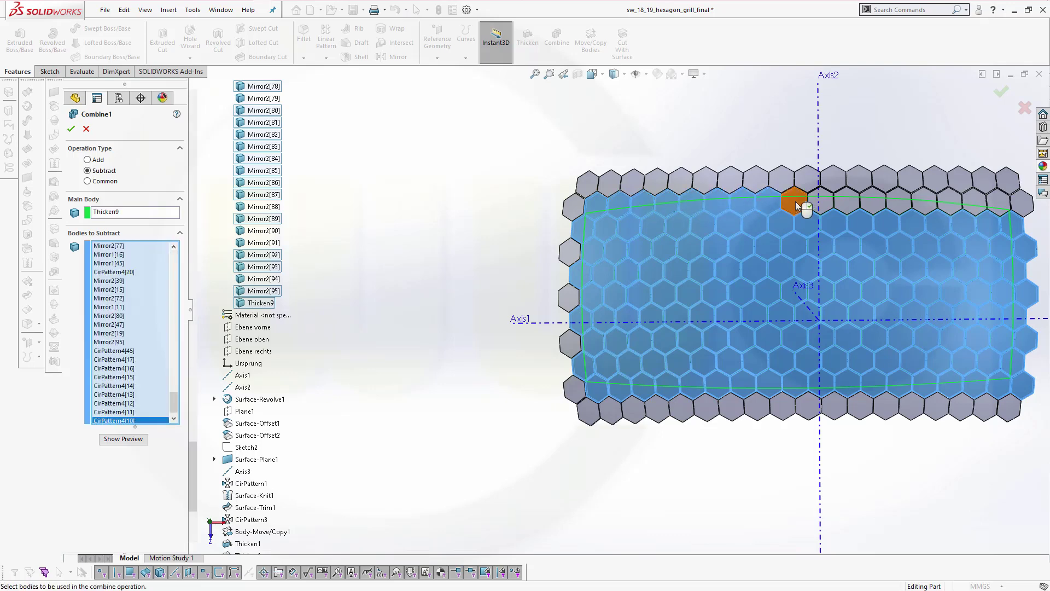
pyautogui.click(825, 199)
pyautogui.click(849, 207)
pyautogui.click(873, 207)
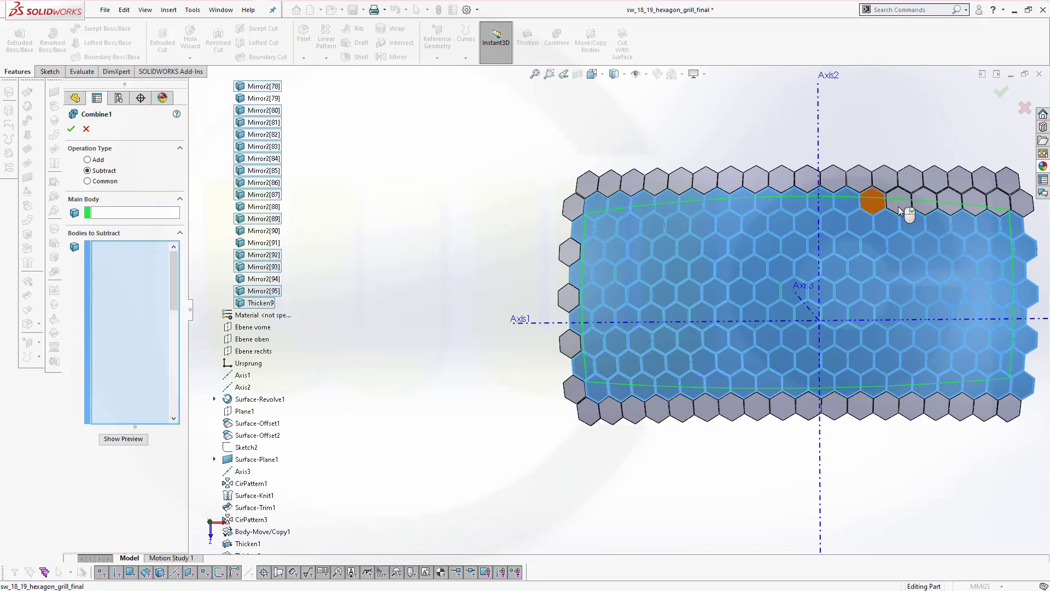
pyautogui.click(899, 207)
pyautogui.click(924, 211)
pyautogui.click(949, 203)
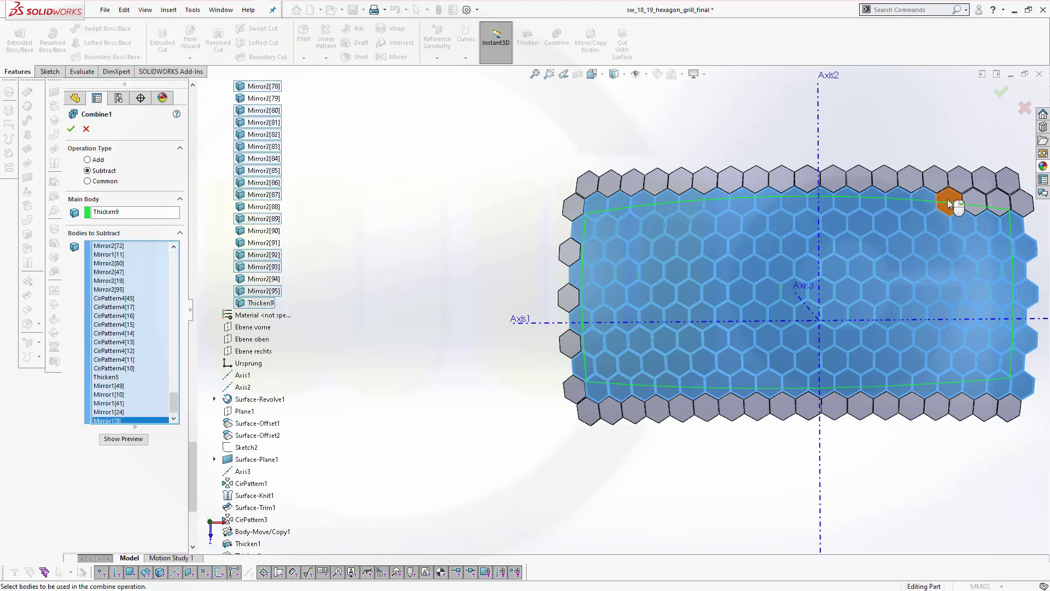
pyautogui.click(975, 203)
pyautogui.click(1001, 203)
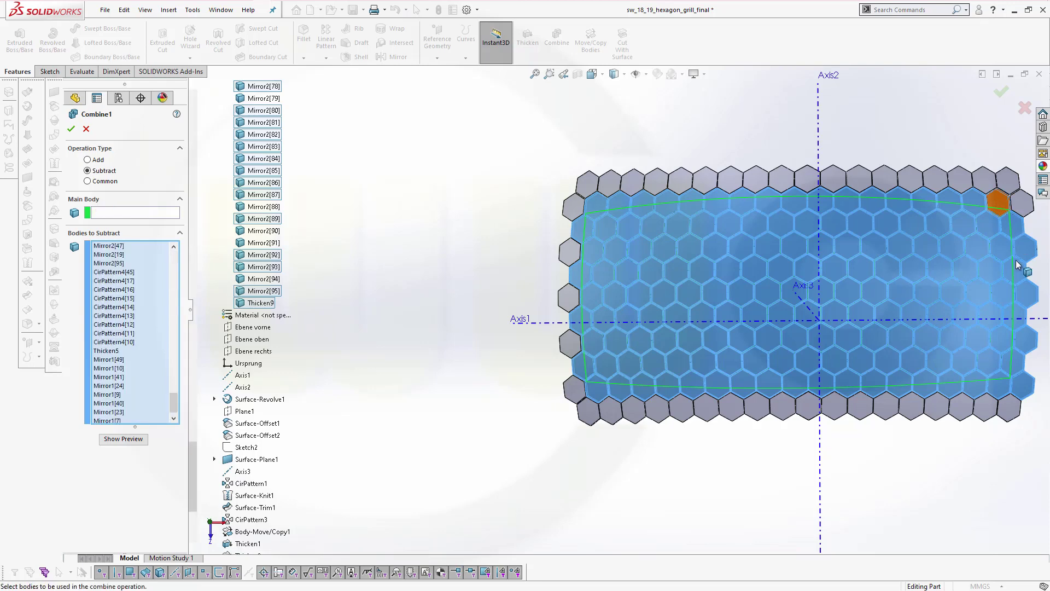
pyautogui.scroll(2, 1005, 241)
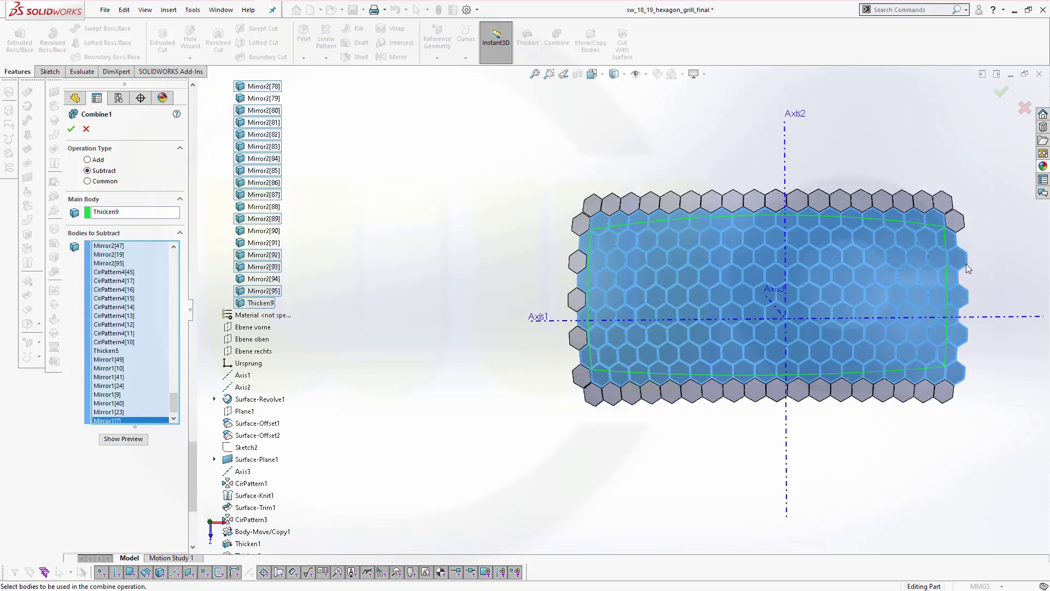
pyautogui.scroll(-3, 966, 263)
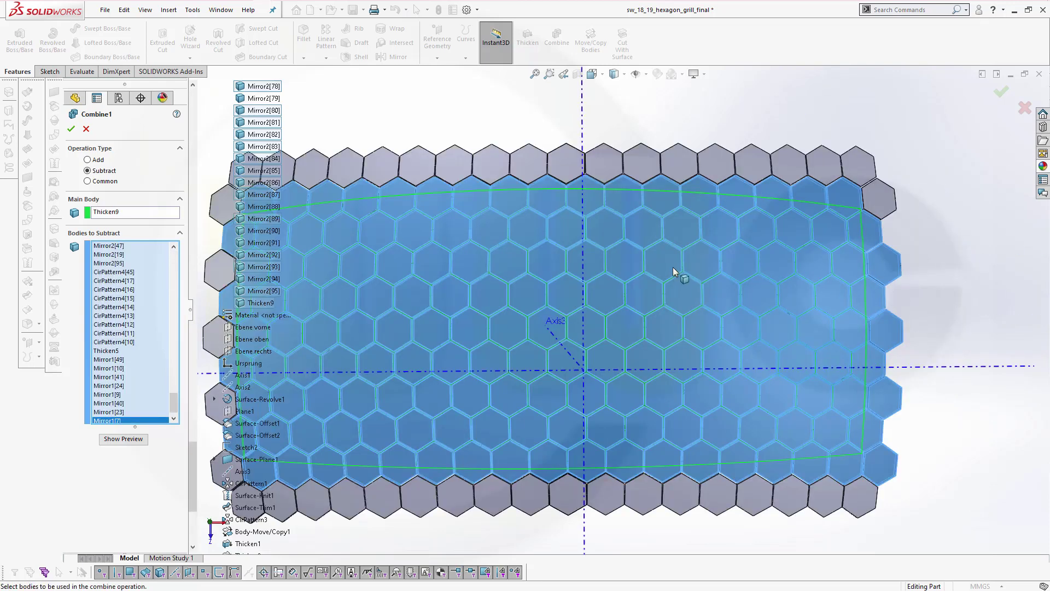
pyautogui.scroll(2, 693, 274)
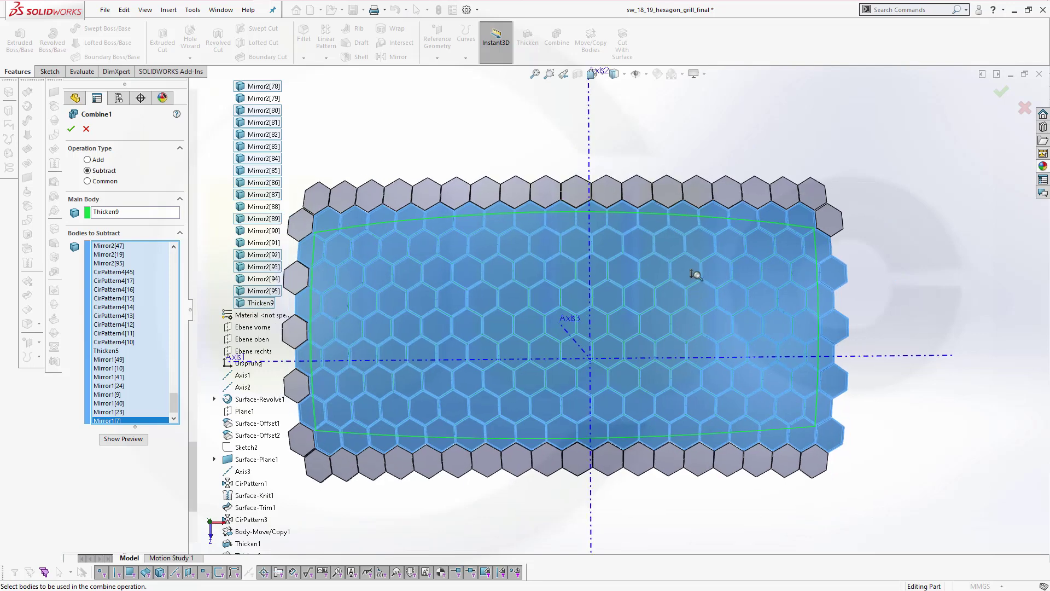
pyautogui.moveTo(703, 282)
pyautogui.mouseDown(button='middle')
pyautogui.moveTo(681, 283)
pyautogui.moveTo(694, 281)
pyautogui.mouseUp(button='middle')
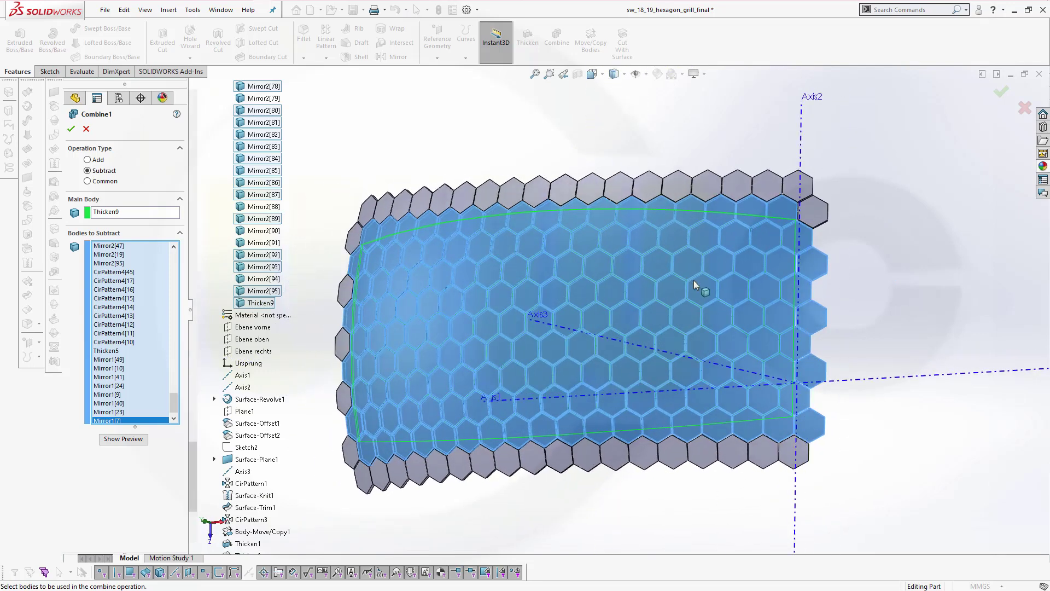
# - Remove the protruding hexagons outside Thicken9's right short edge from the bodies to subtract, and complete the Combine subtraction
pyautogui.click(816, 264)
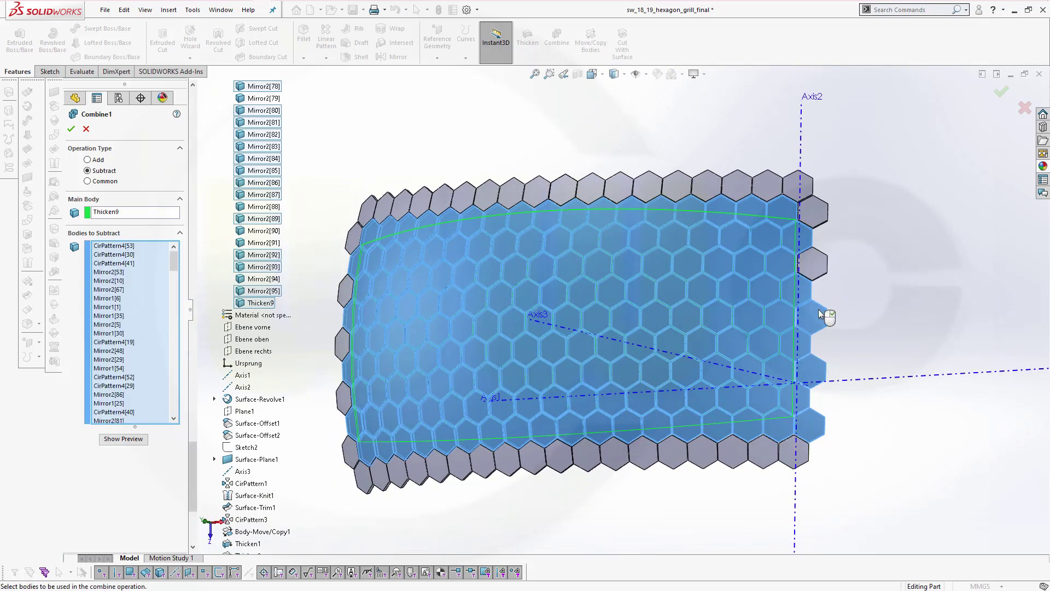
pyautogui.click(813, 315)
pyautogui.click(817, 370)
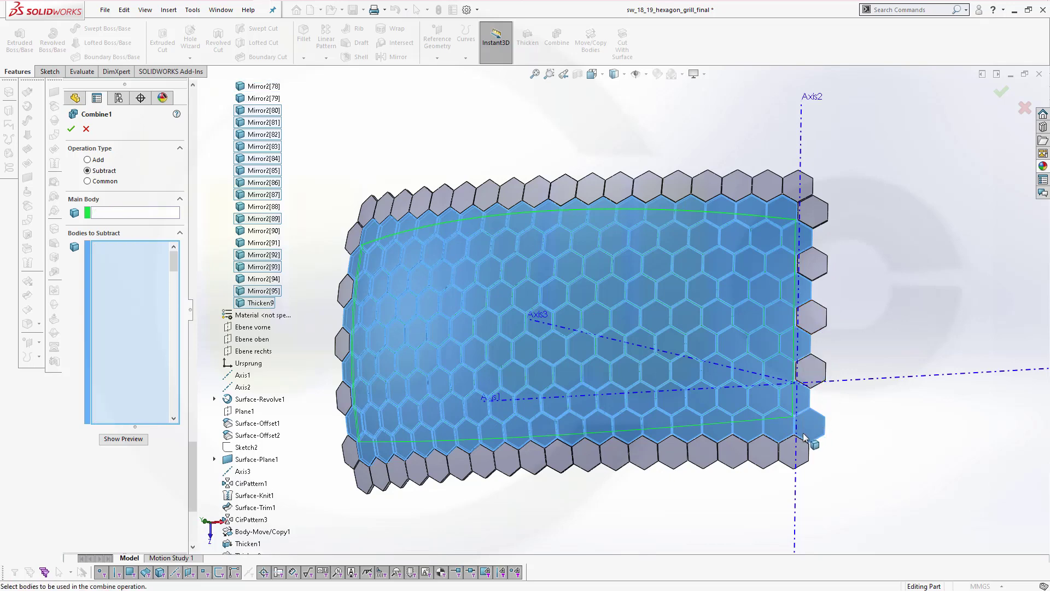
pyautogui.scroll(-5, 793, 422)
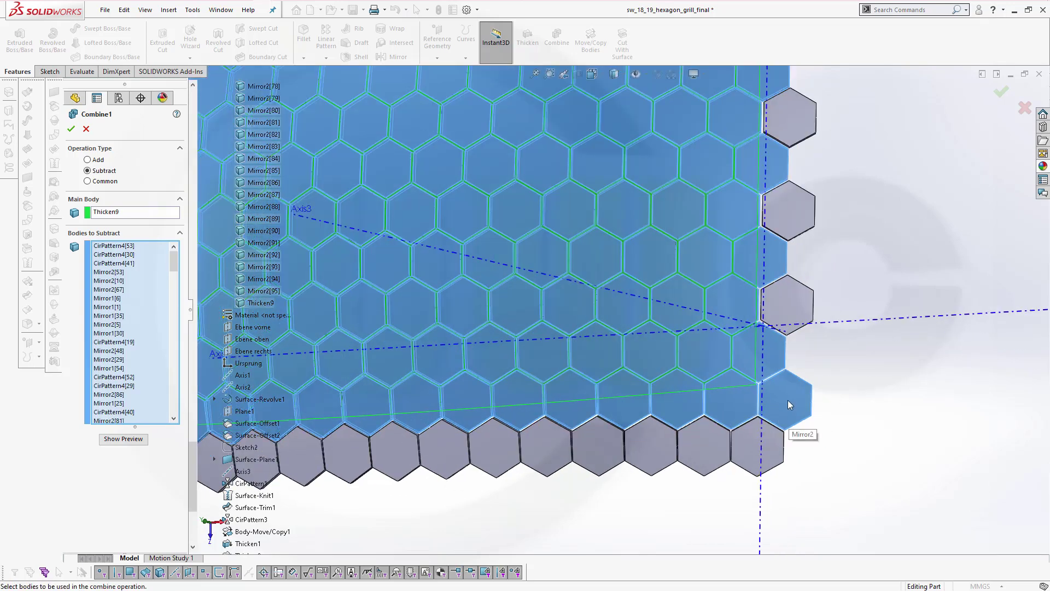
pyautogui.scroll(5, 859, 393)
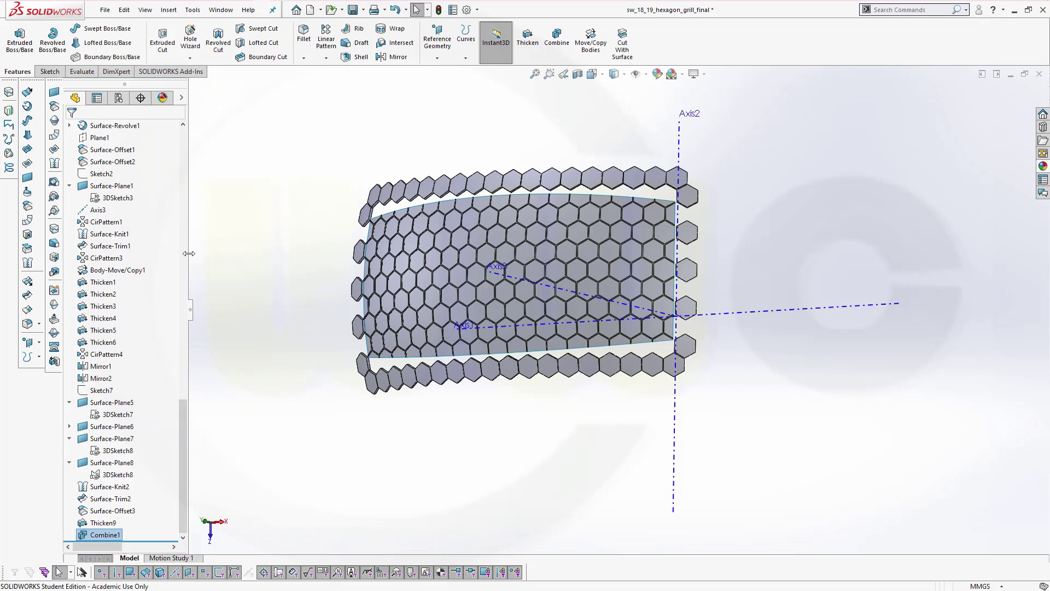
pyautogui.click(477, 280)
# - Hide all leftover hexagon solid bodies from Thicken6 through Mirror2[94], leaving the Combine1 body shown
pyautogui.scroll(7, 151, 255)
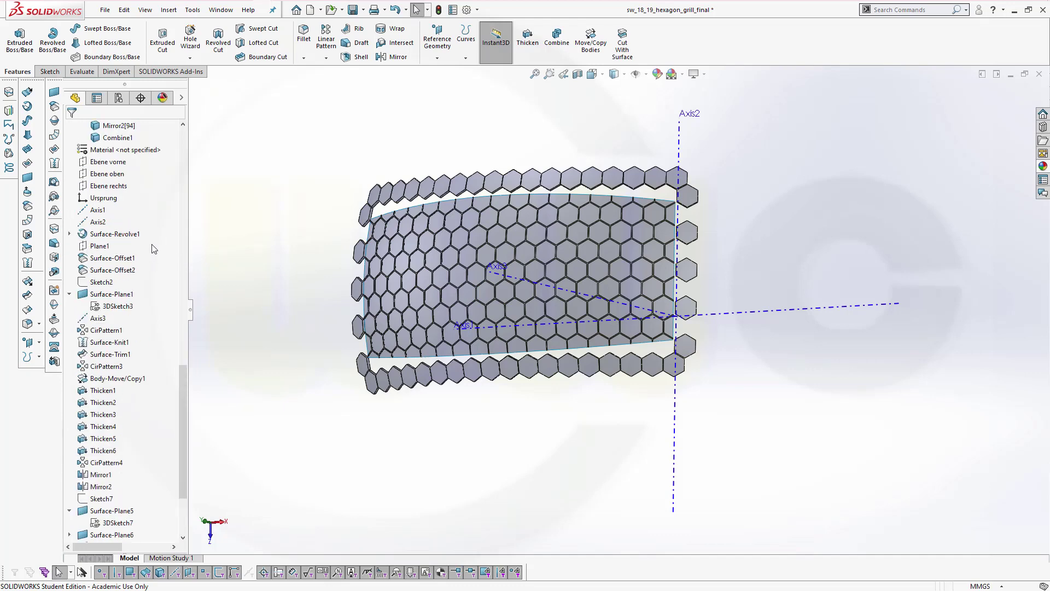
pyautogui.scroll(10, 153, 249)
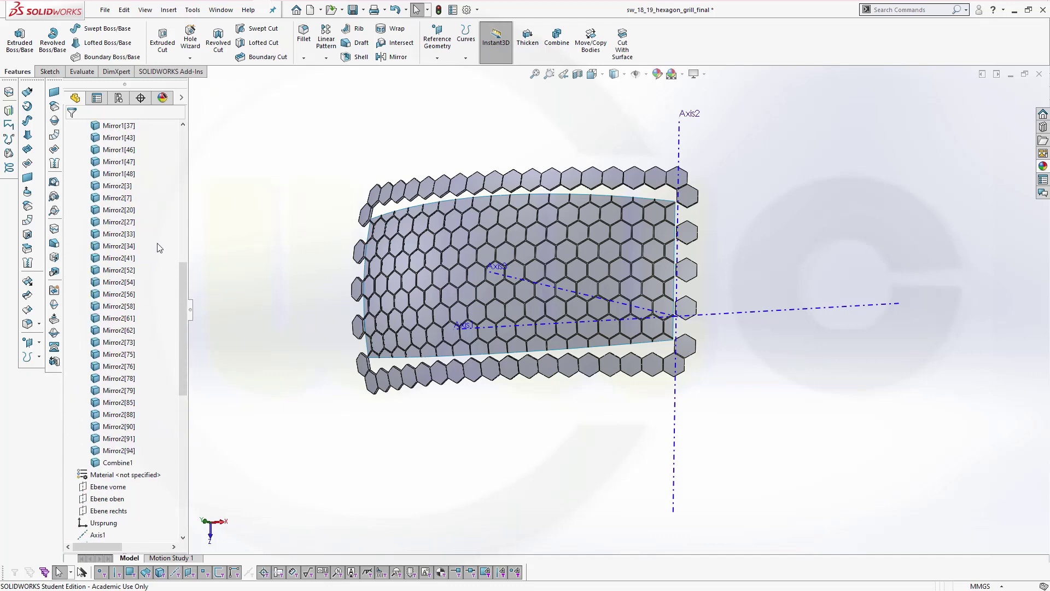
pyautogui.scroll(3, 161, 240)
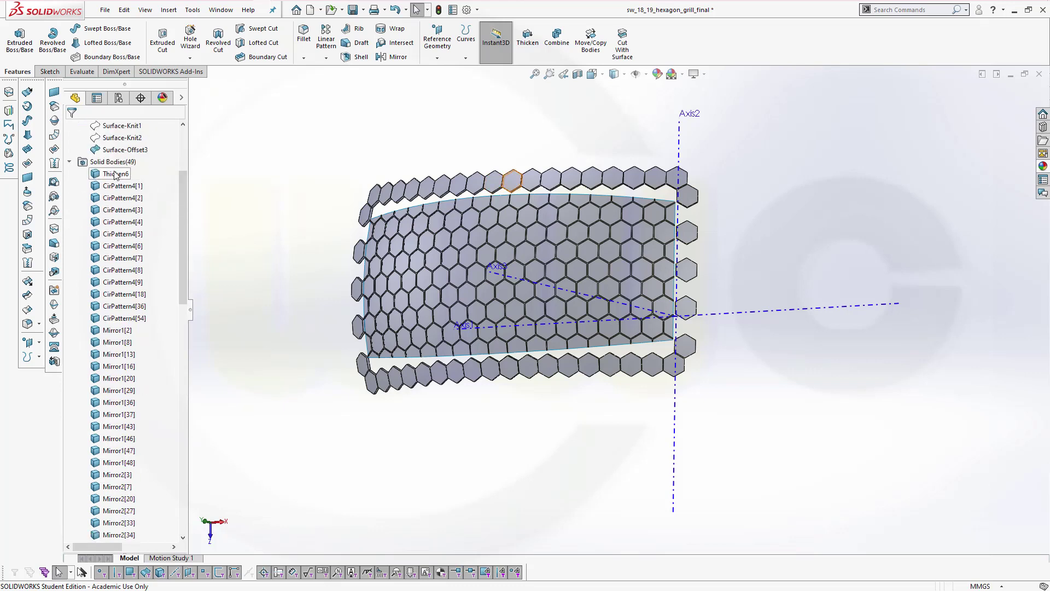
pyautogui.click(115, 173)
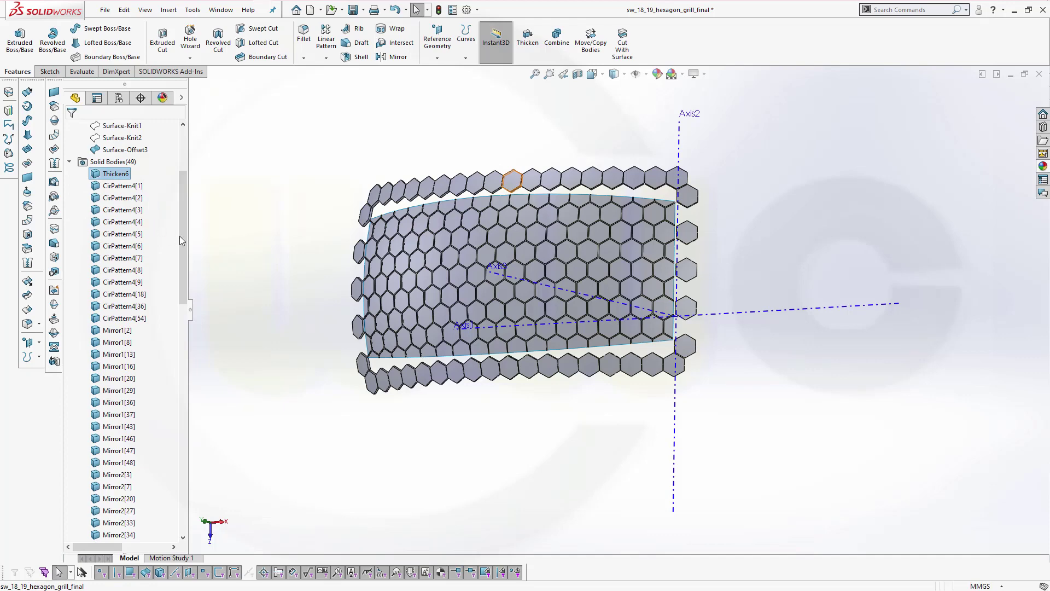
pyautogui.scroll(4, 180, 248)
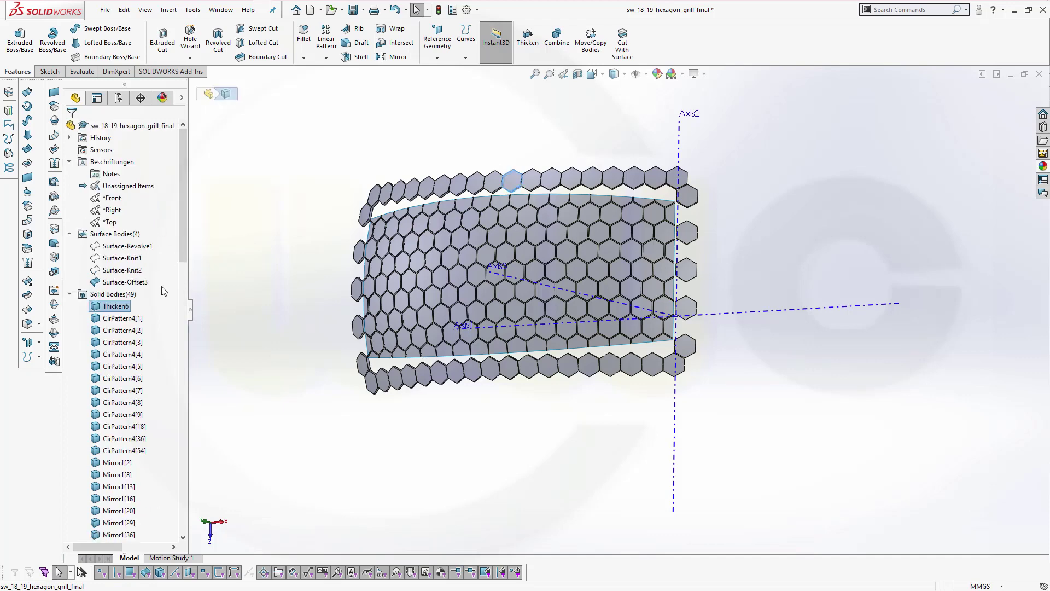
pyautogui.scroll(-12, 163, 291)
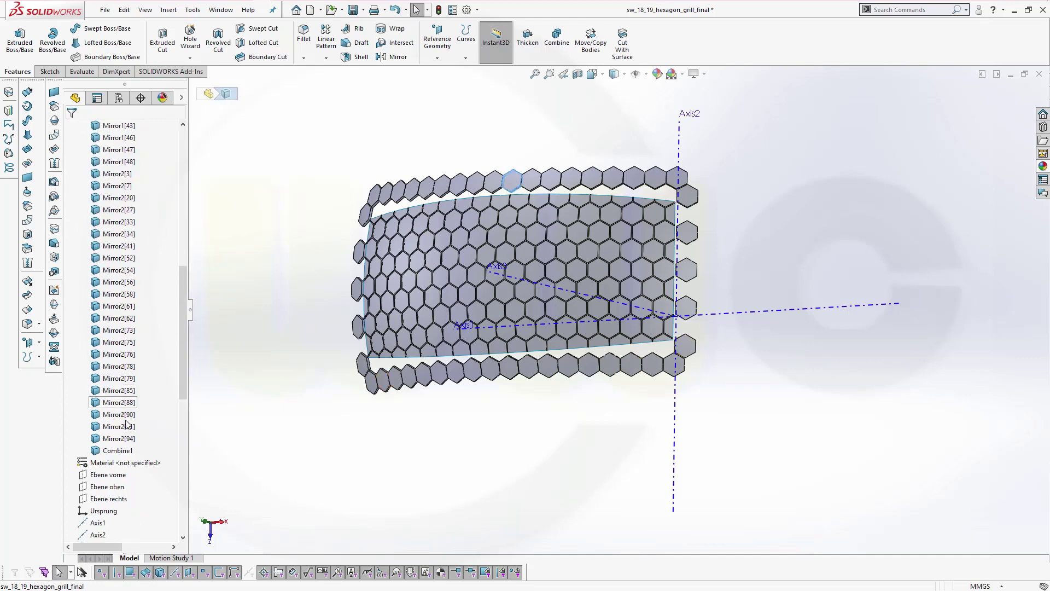
pyautogui.keyDown('shift'); pyautogui.click(118, 438); pyautogui.keyUp('shift')
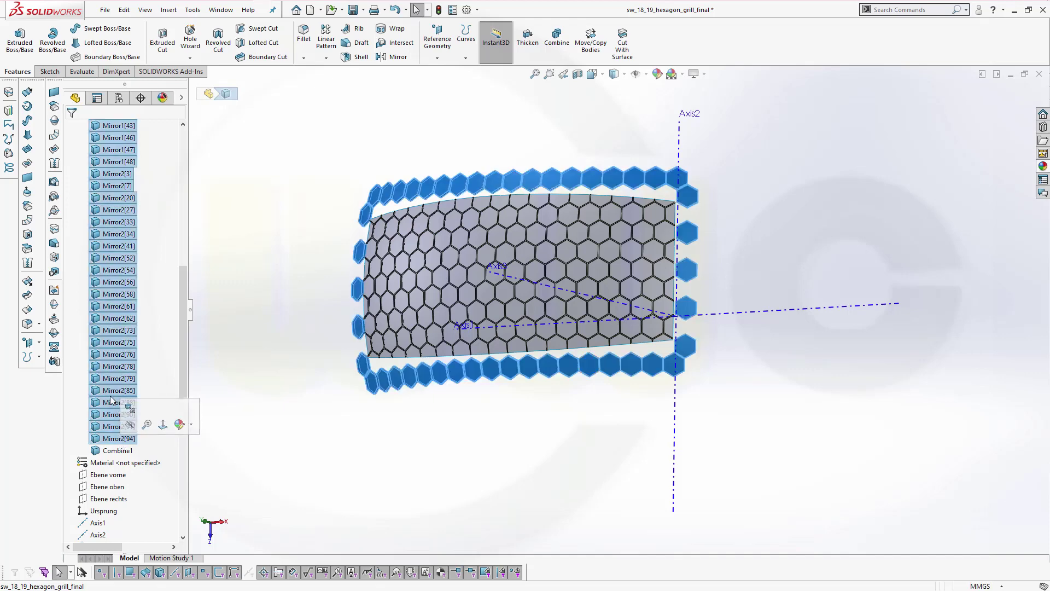
pyautogui.click(130, 425)
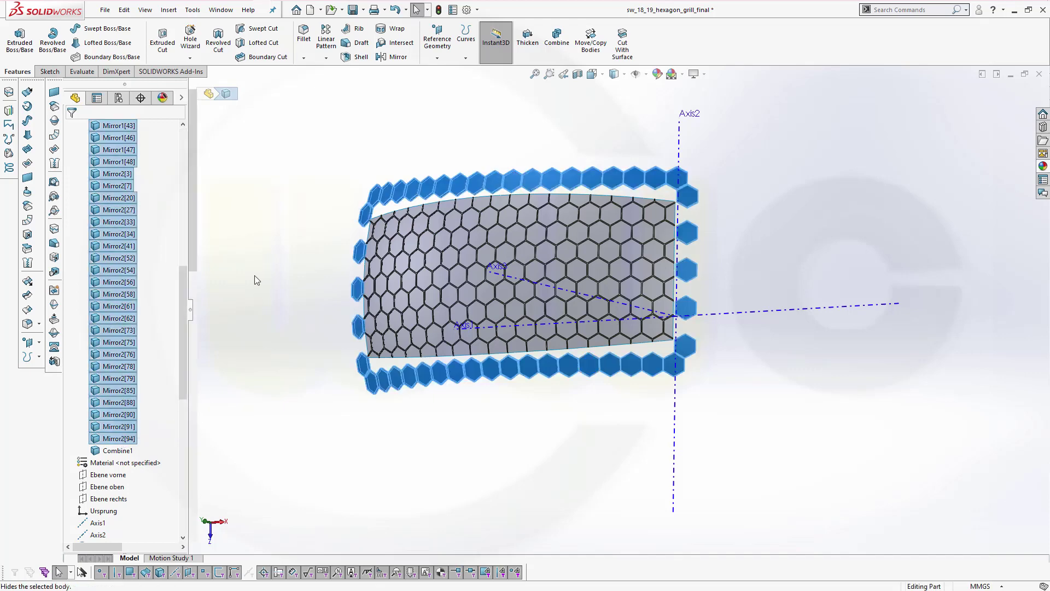
pyautogui.click(267, 276)
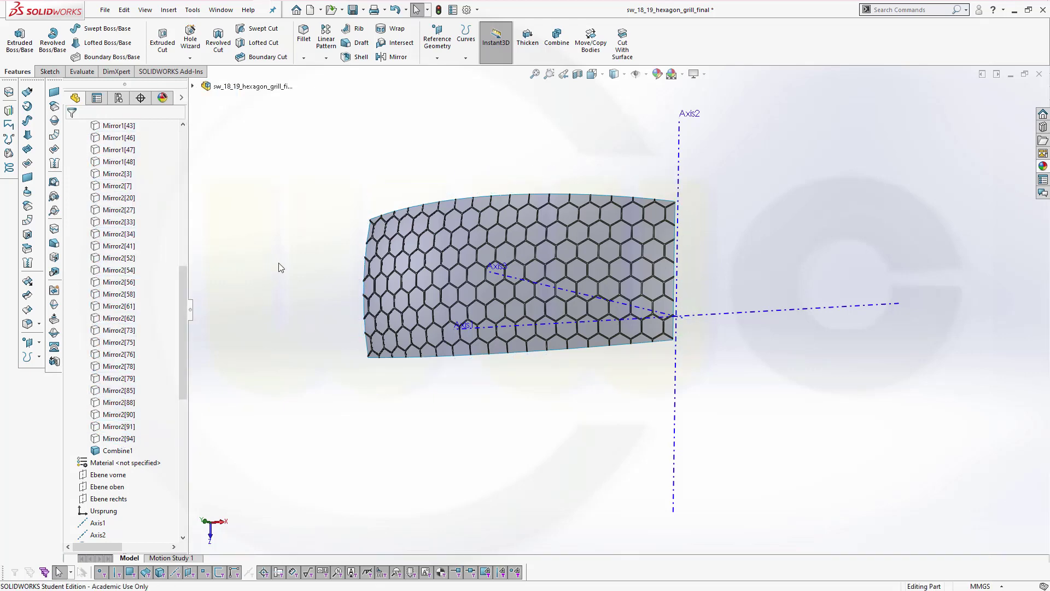
# - Examine the curved hexagon grill and its outer edges from several angles, from the front and from the opposite side
pyautogui.moveTo(291, 301); pyautogui.dragTo(336, 148, button='middle')
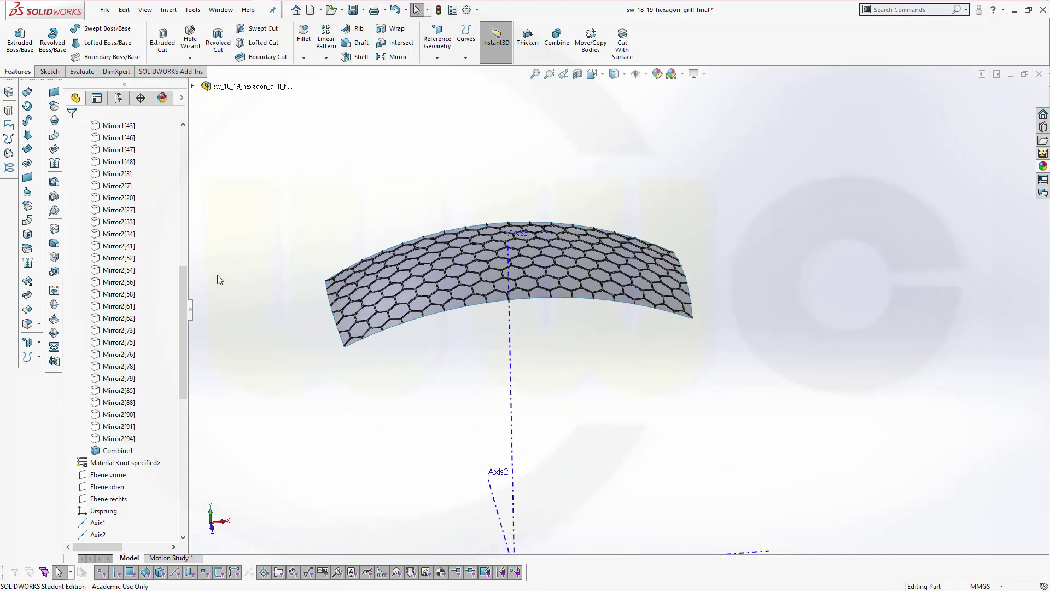
pyautogui.moveTo(185, 277); pyautogui.dragTo(180, 158)
pyautogui.scroll(2, 394, 294)
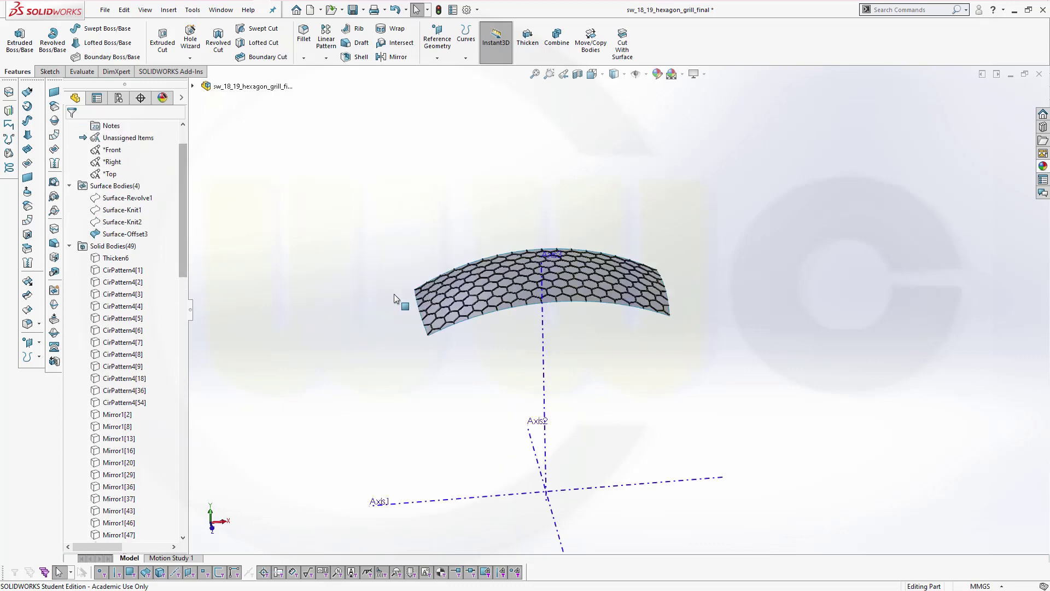
pyautogui.scroll(-5, 482, 328)
pyautogui.moveTo(541, 318); pyautogui.dragTo(633, 371, button='middle')
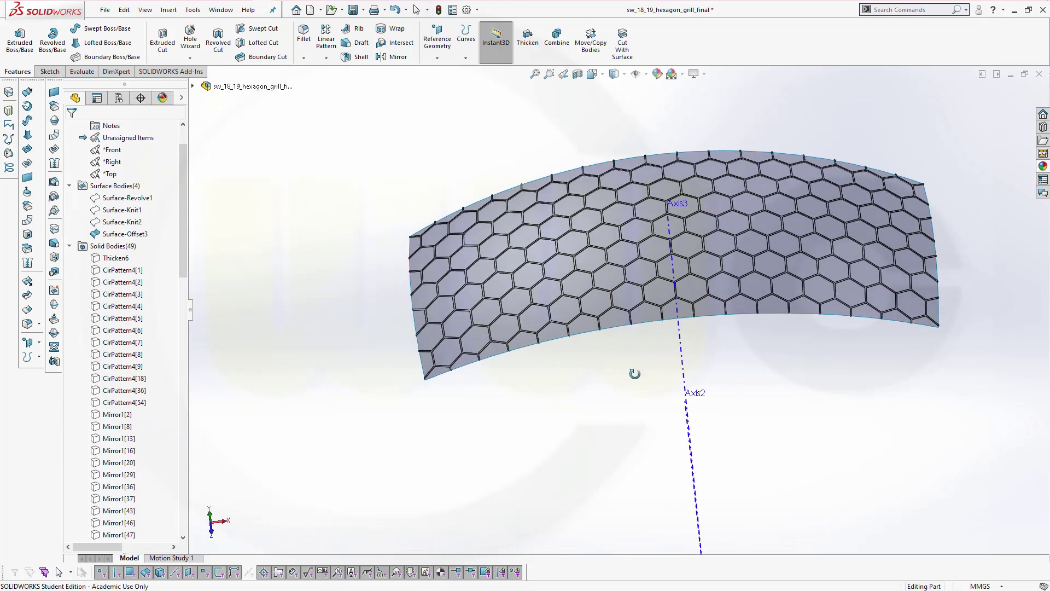
pyautogui.moveTo(784, 430); pyautogui.dragTo(323, 215, button='middle')
pyautogui.scroll(2, 398, 254)
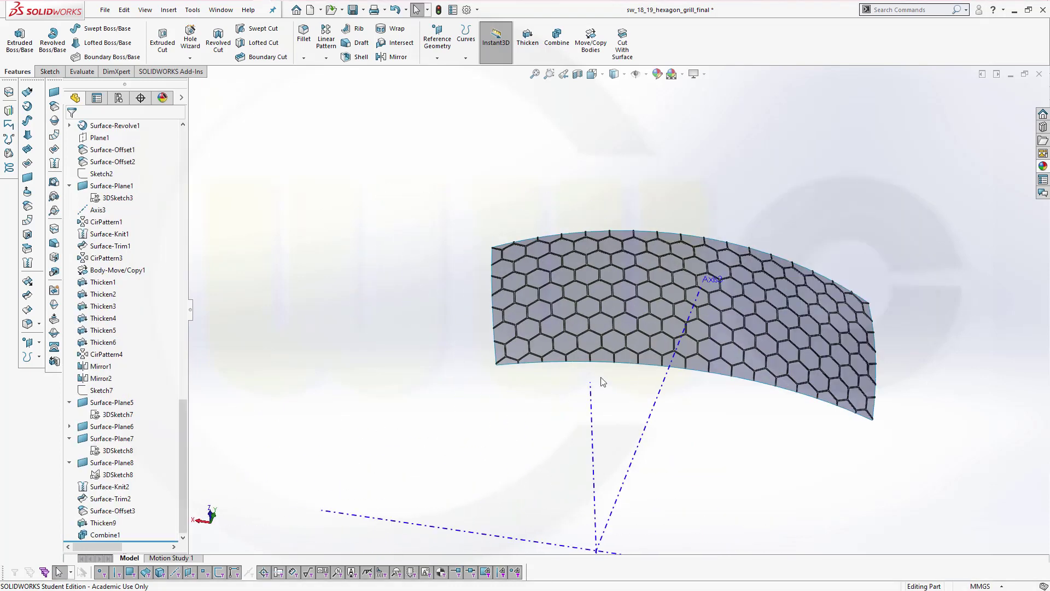
pyautogui.moveTo(696, 413); pyautogui.dragTo(683, 394, button='middle')
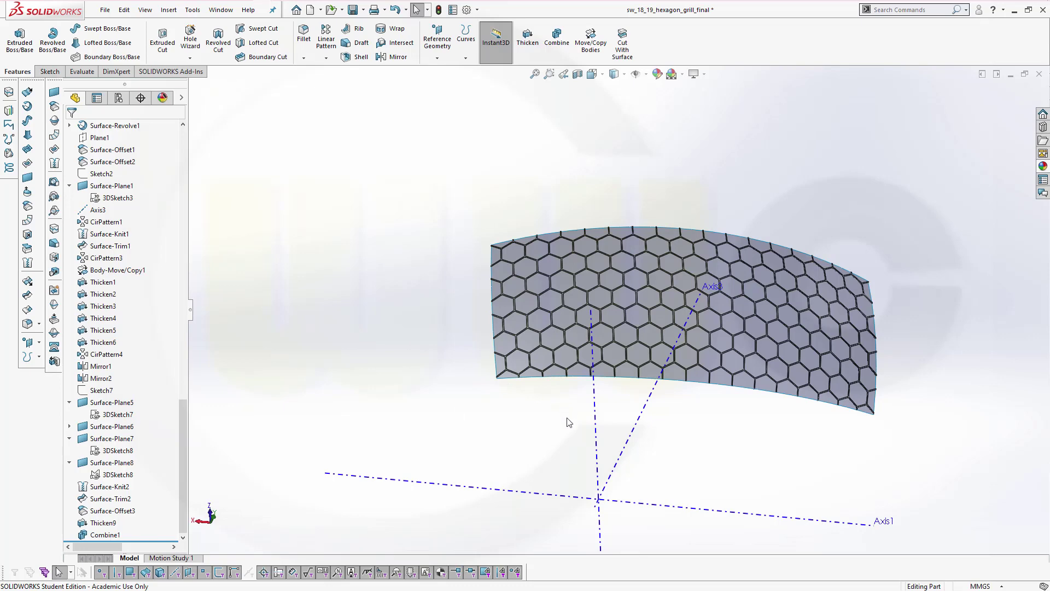
pyautogui.moveTo(569, 422); pyautogui.dragTo(564, 398, button='middle')
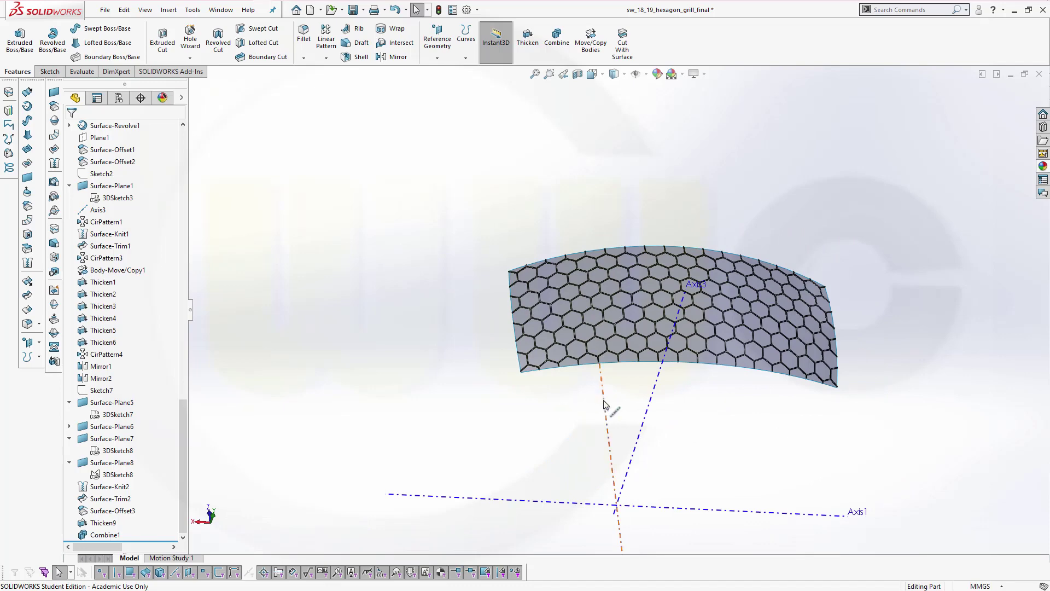
pyautogui.scroll(-3, 610, 257)
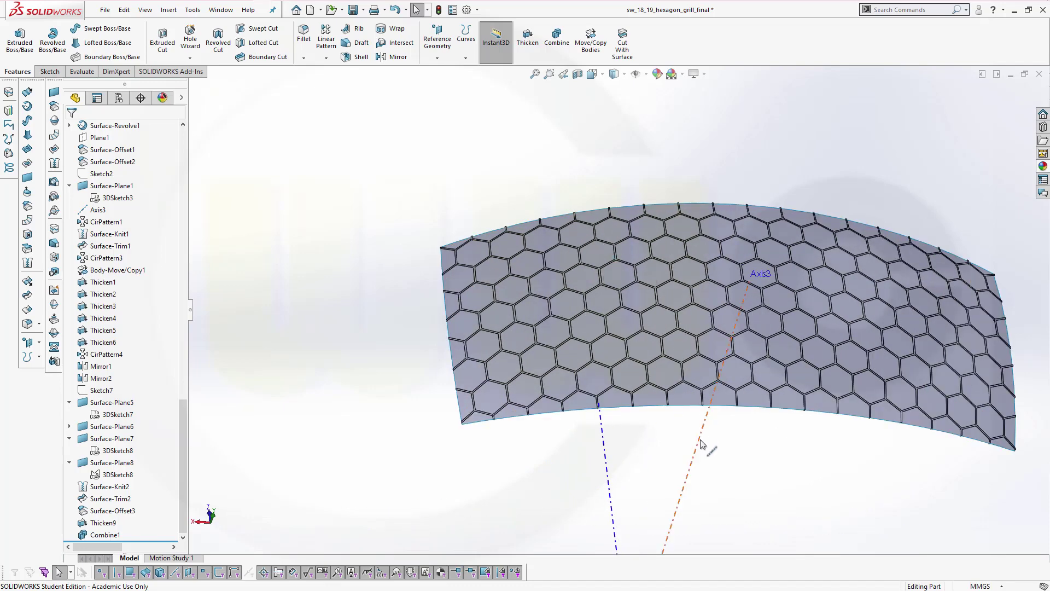
pyautogui.moveTo(714, 459); pyautogui.dragTo(706, 402, button='middle')
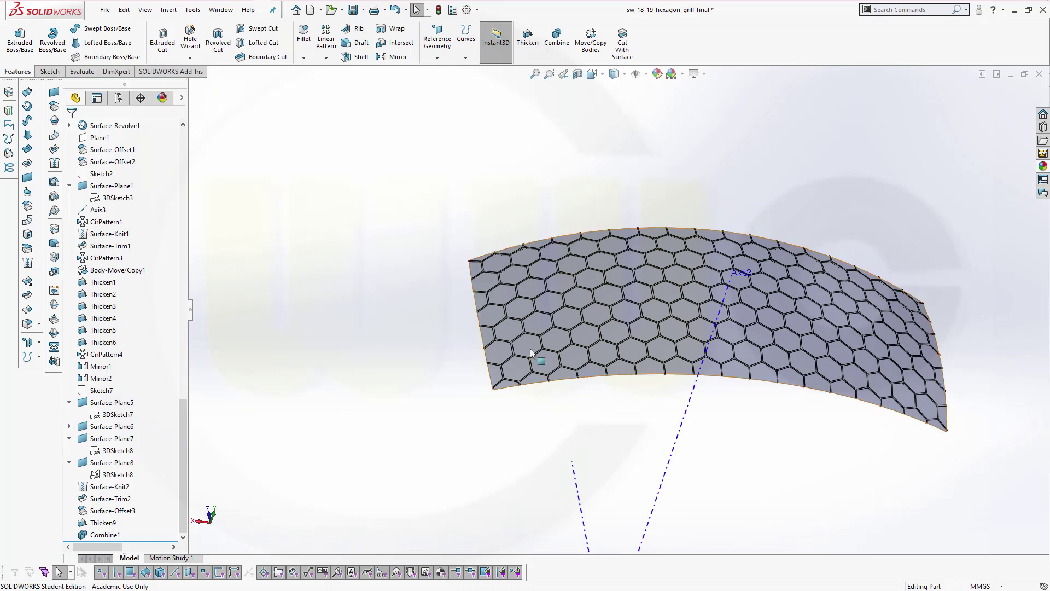
pyautogui.click(565, 398)
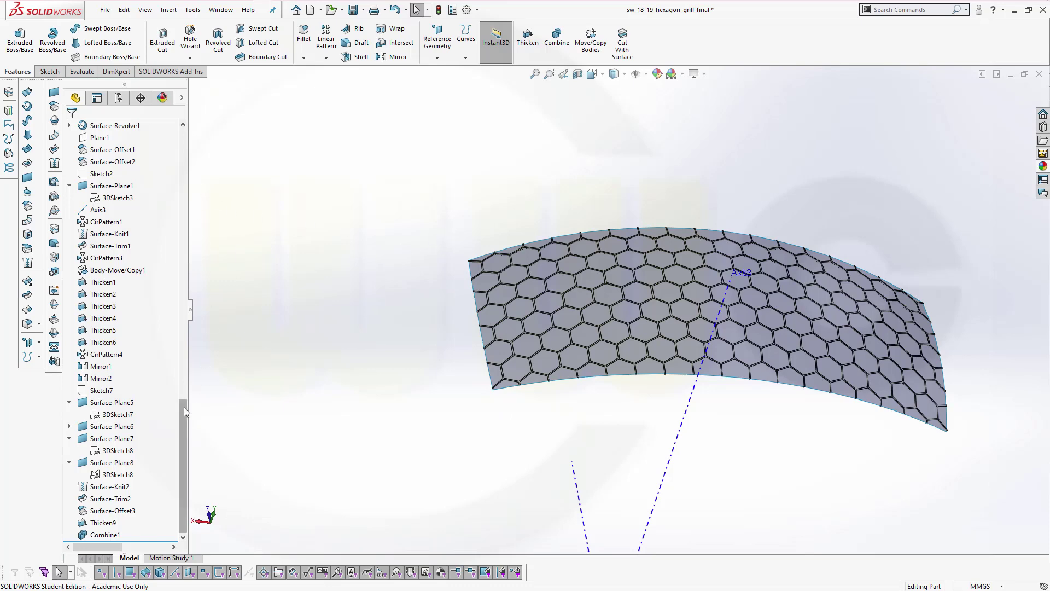
# - Hide the Combine1 solid body so that only the offset surface remains shown
pyautogui.moveTo(184, 407); pyautogui.dragTo(173, 322)
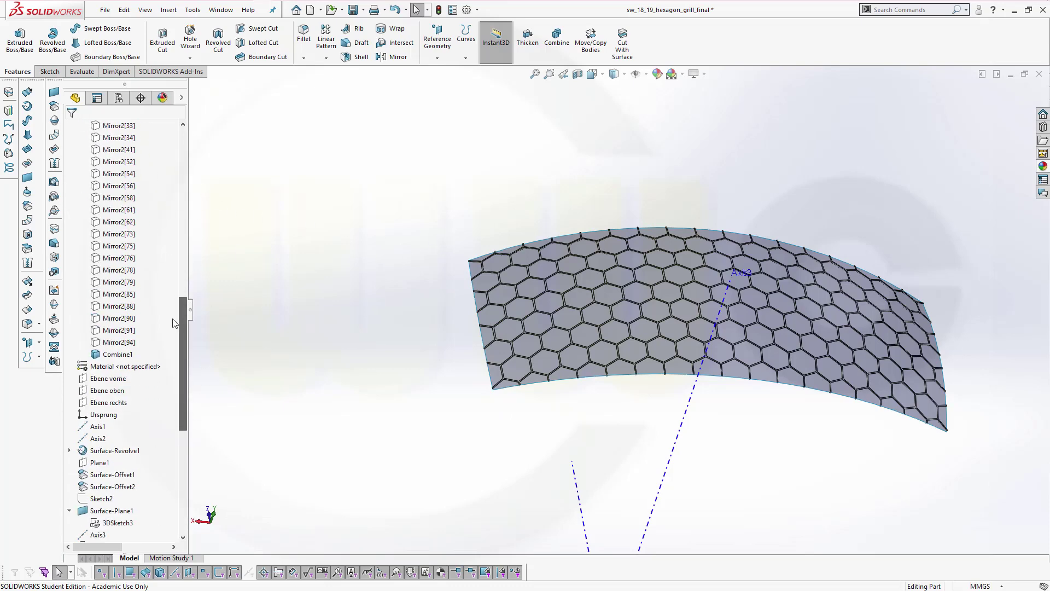
pyautogui.rightClick(112, 356)
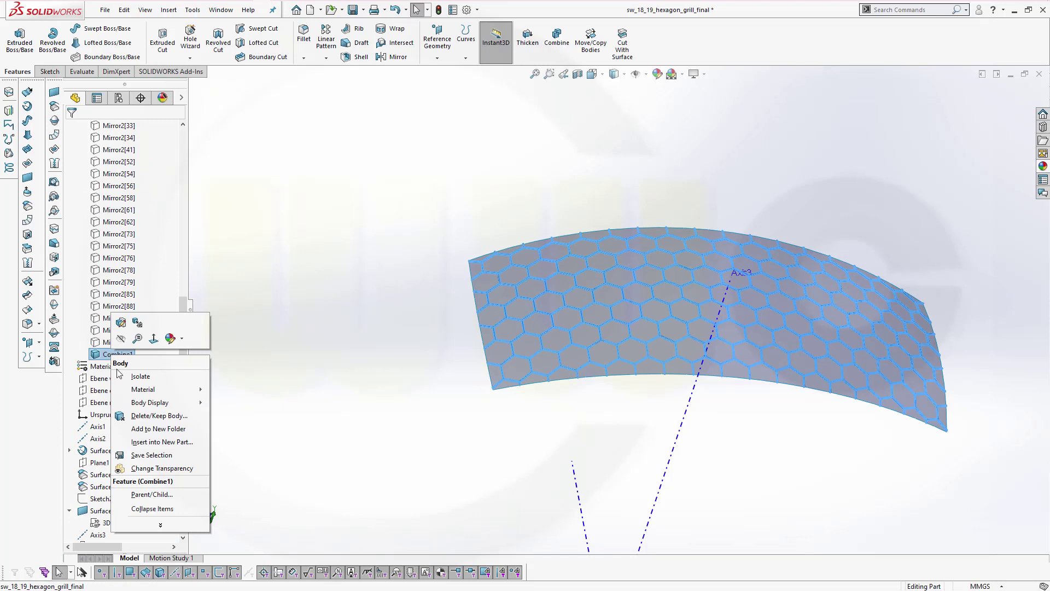
pyautogui.click(121, 340)
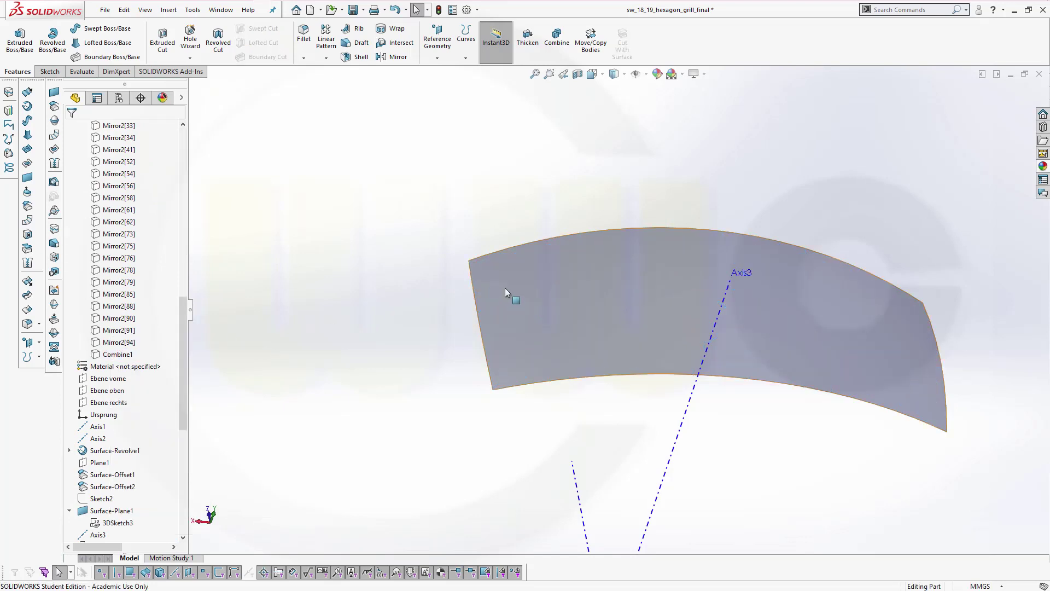
# - Extend all four edges of the offset surface by a distance of 5 mm, using the same-surface extension type
pyautogui.click(28, 282)
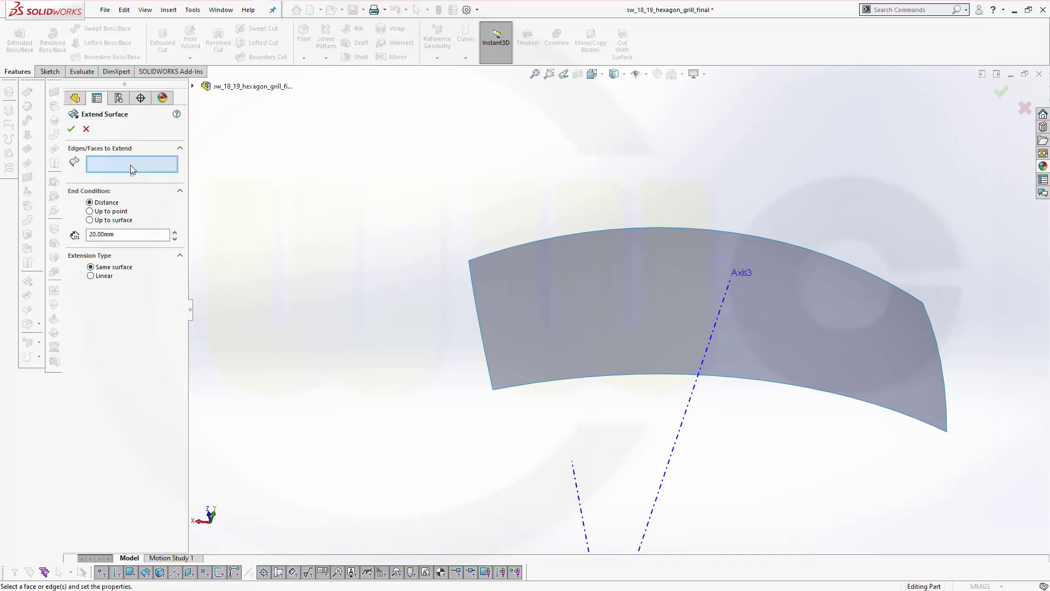
pyautogui.doubleClick(131, 234)
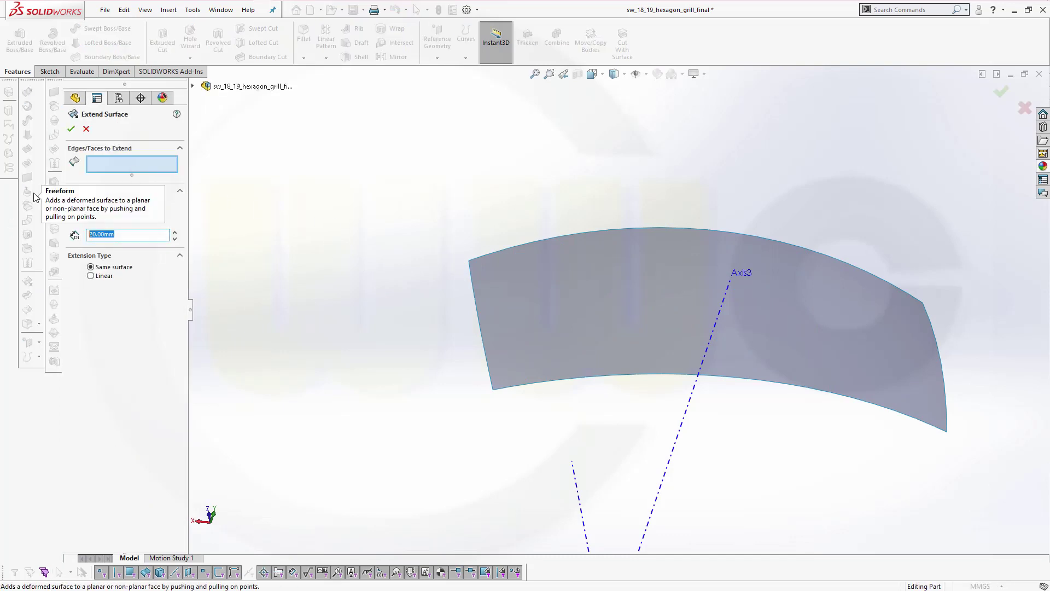
pyautogui.write('5')
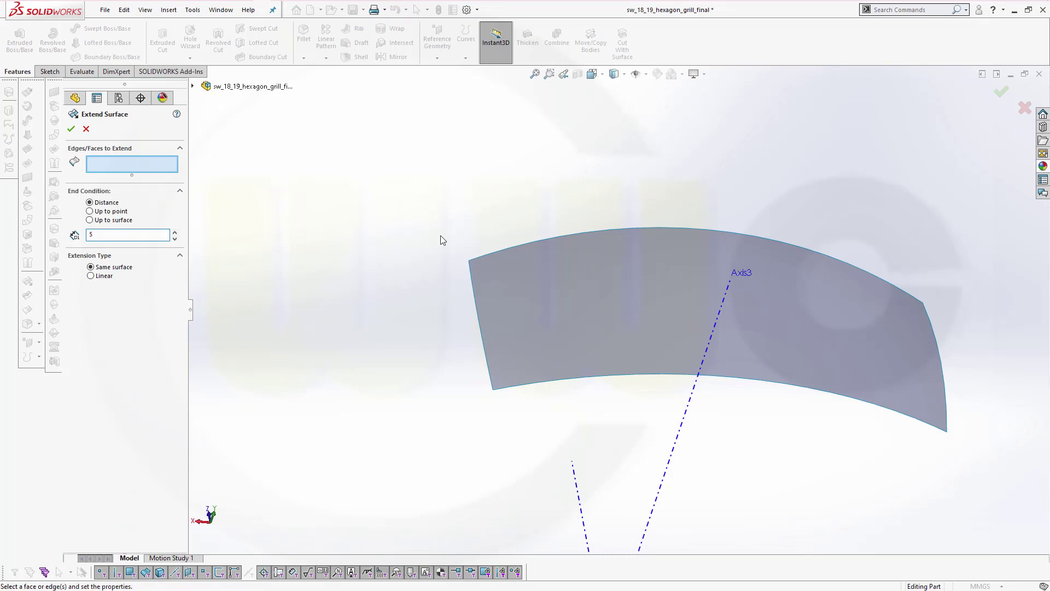
pyautogui.click(493, 252)
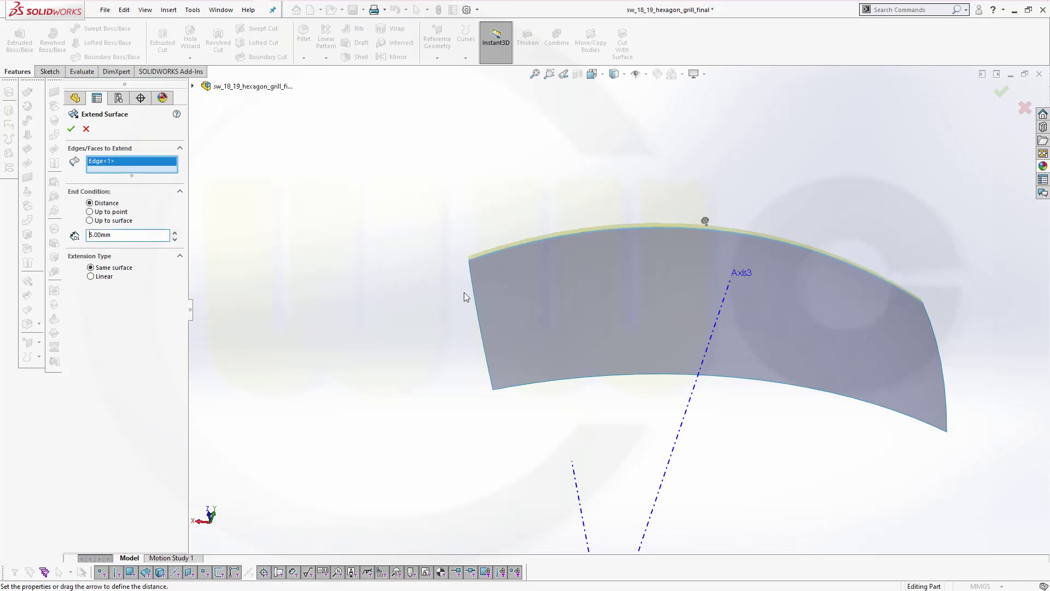
pyautogui.click(475, 303)
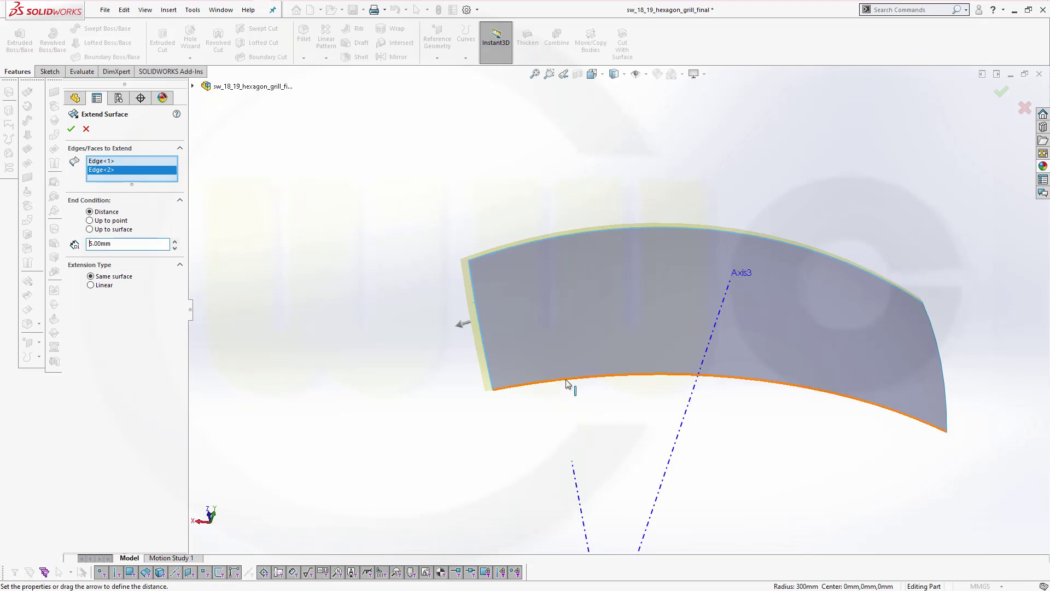
pyautogui.click(570, 381)
pyautogui.click(949, 389)
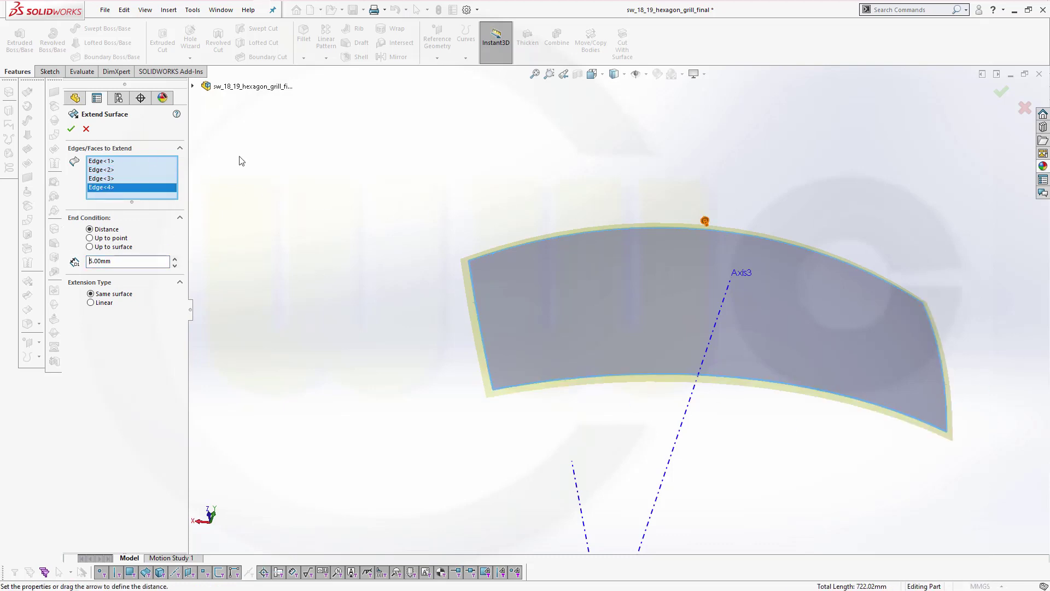
pyautogui.press('Return')
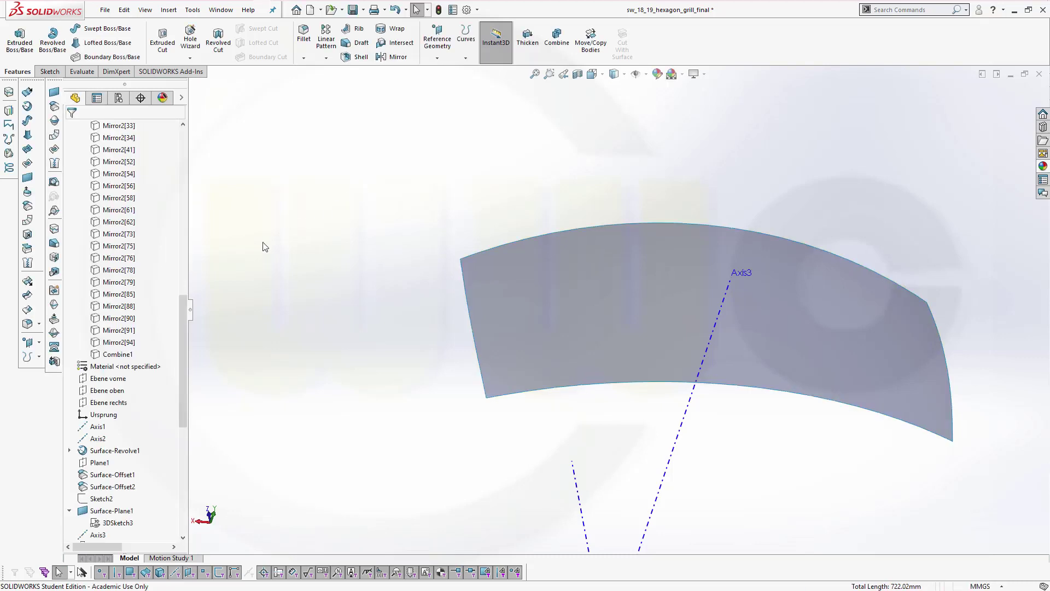
# - Show the hidden Surface-Knit2 surface body together with the extended surface
pyautogui.moveTo(180, 332); pyautogui.dragTo(178, 183)
pyautogui.click(122, 270)
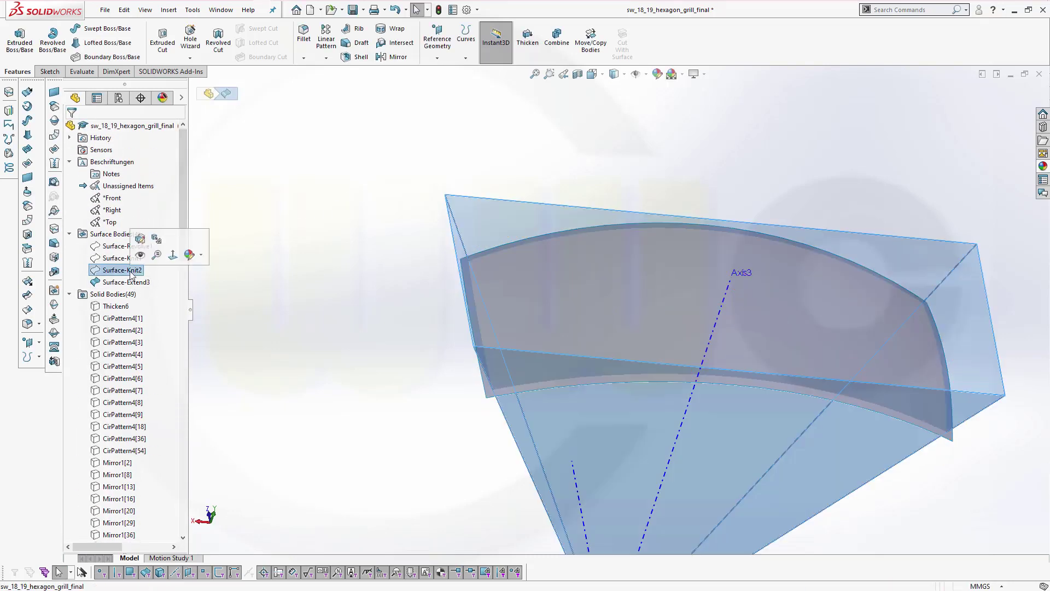
pyautogui.click(140, 256)
pyautogui.click(359, 166)
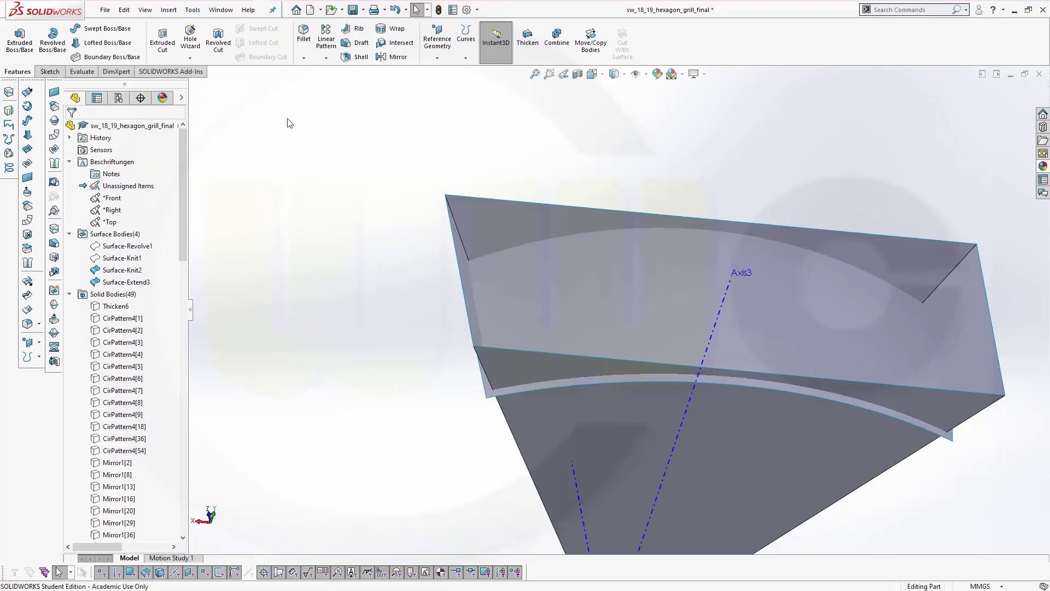
# - Trim the extended surface with Surface-Knit2 as the trim tool, removing the inner region, and hide Surface-Knit2 again
pyautogui.click(28, 295)
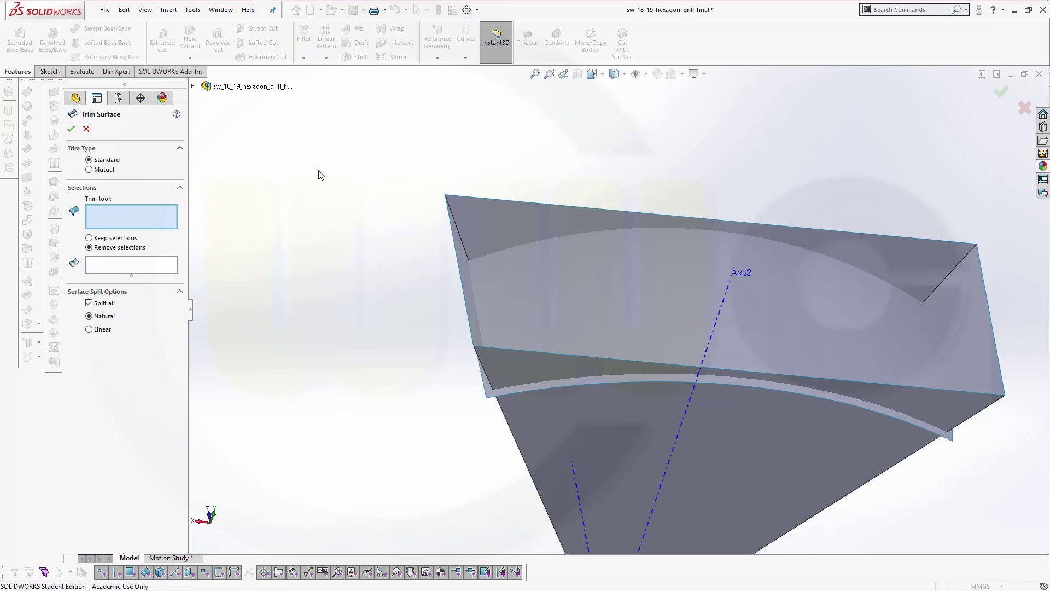
pyautogui.click(492, 223)
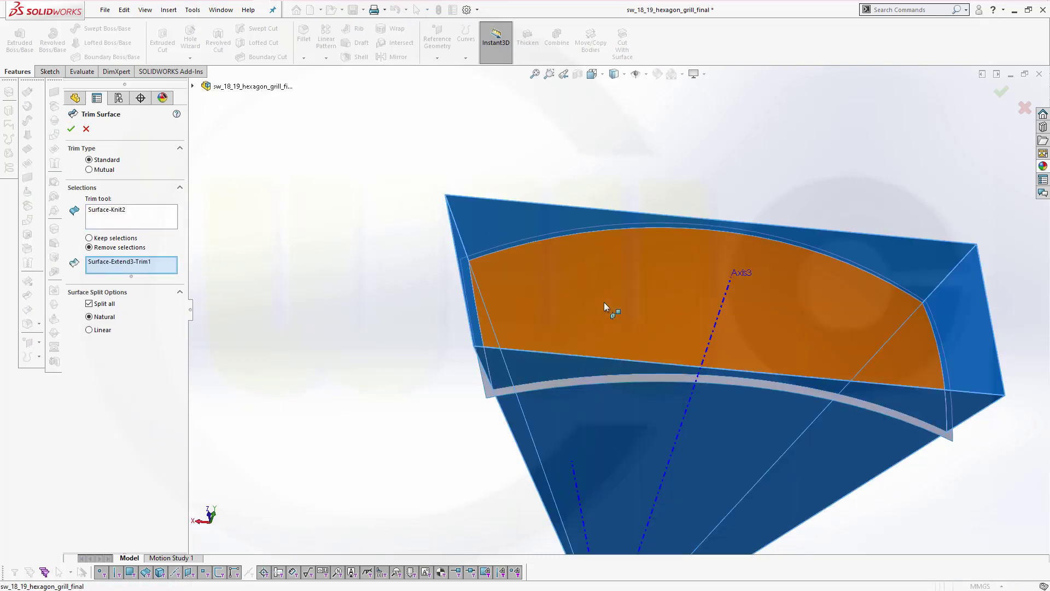
pyautogui.click(609, 307)
pyautogui.click(71, 128)
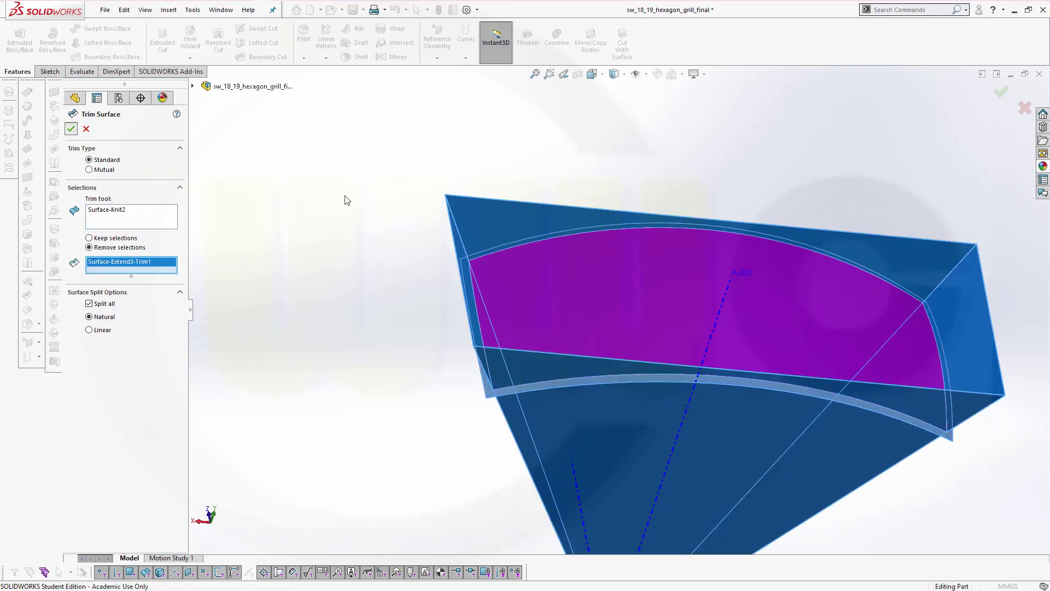
pyautogui.click(534, 249)
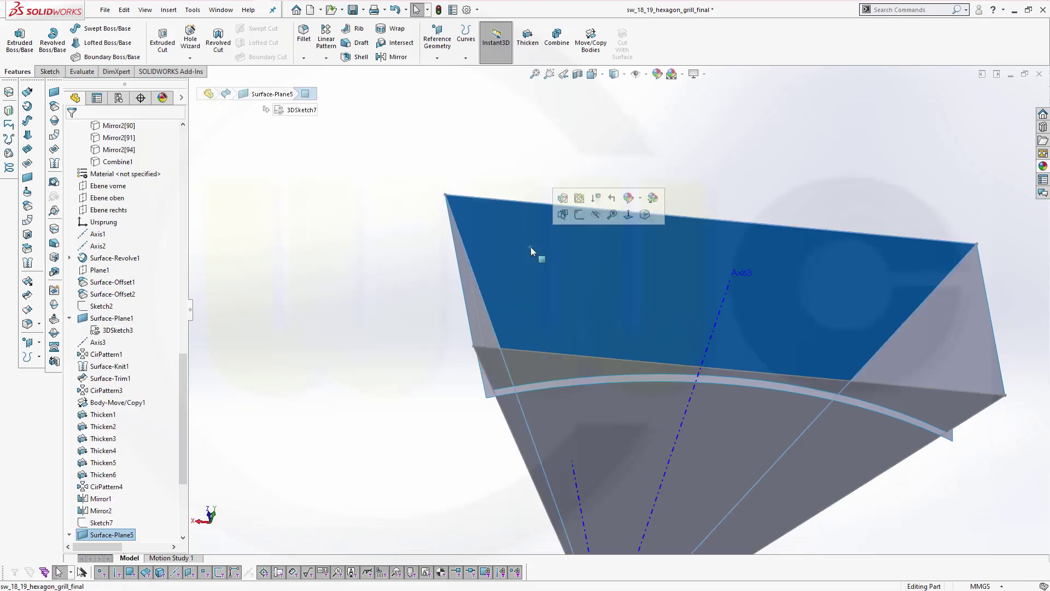
pyautogui.click(596, 215)
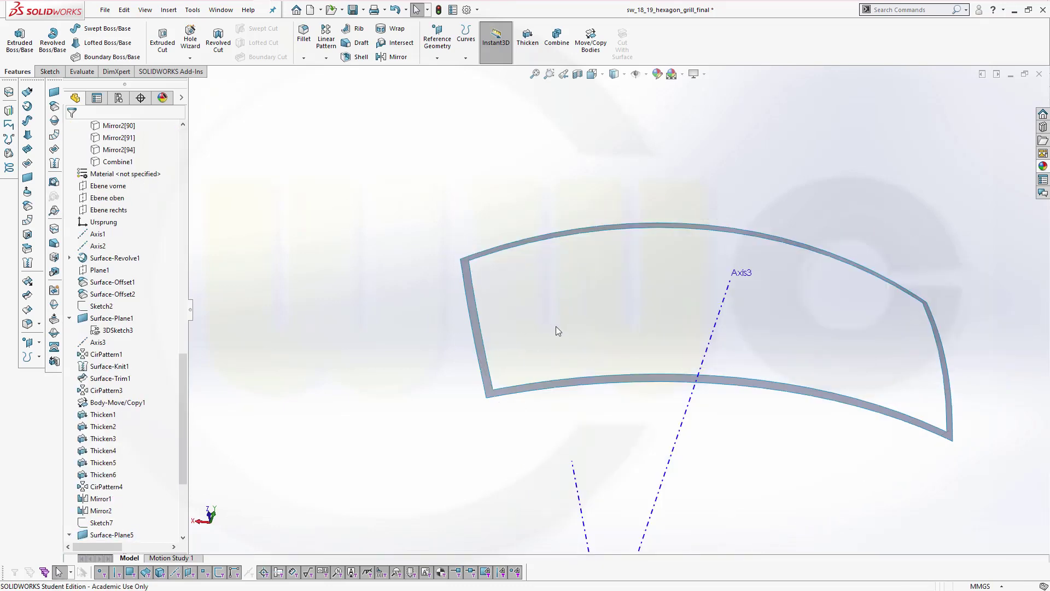
# - Copy the trimmed frame surface using a 0 mm surface offset and hide the copied surface
pyautogui.moveTo(553, 328); pyautogui.dragTo(536, 343, button='middle')
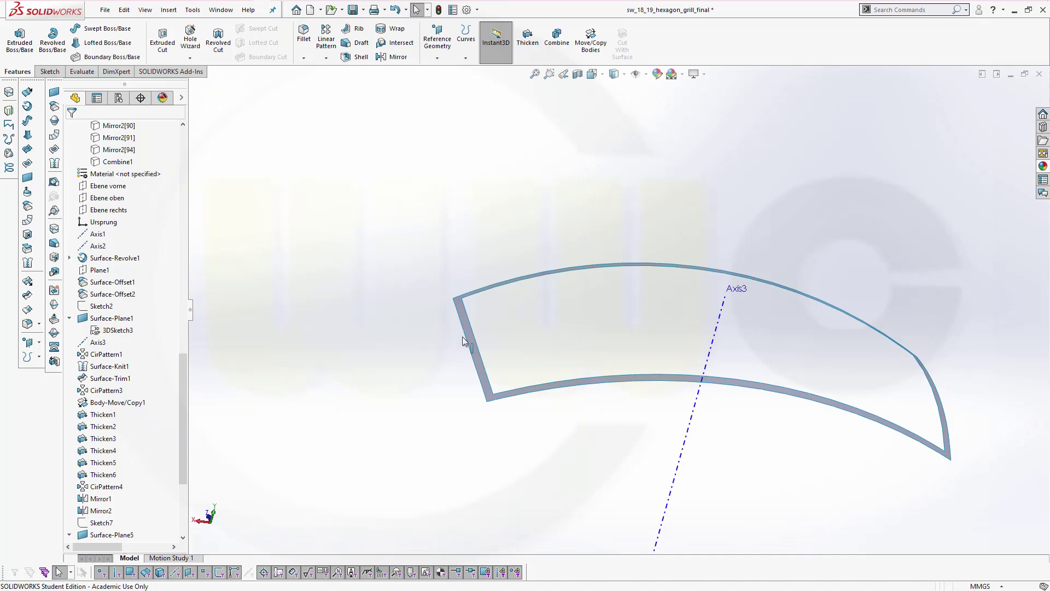
pyautogui.moveTo(180, 429); pyautogui.dragTo(181, 479)
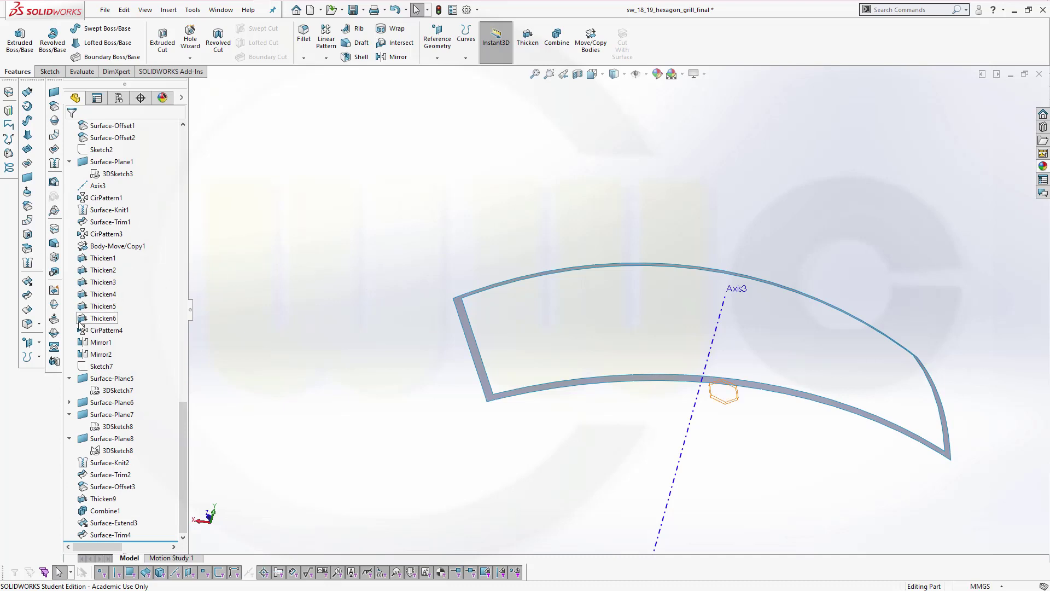
pyautogui.click(28, 207)
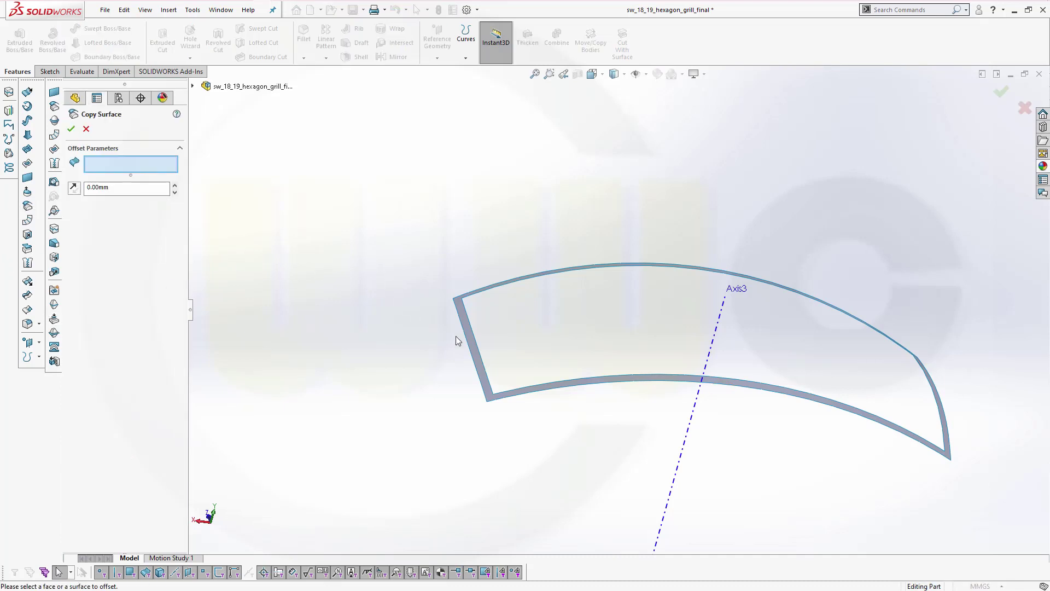
pyautogui.click(477, 357)
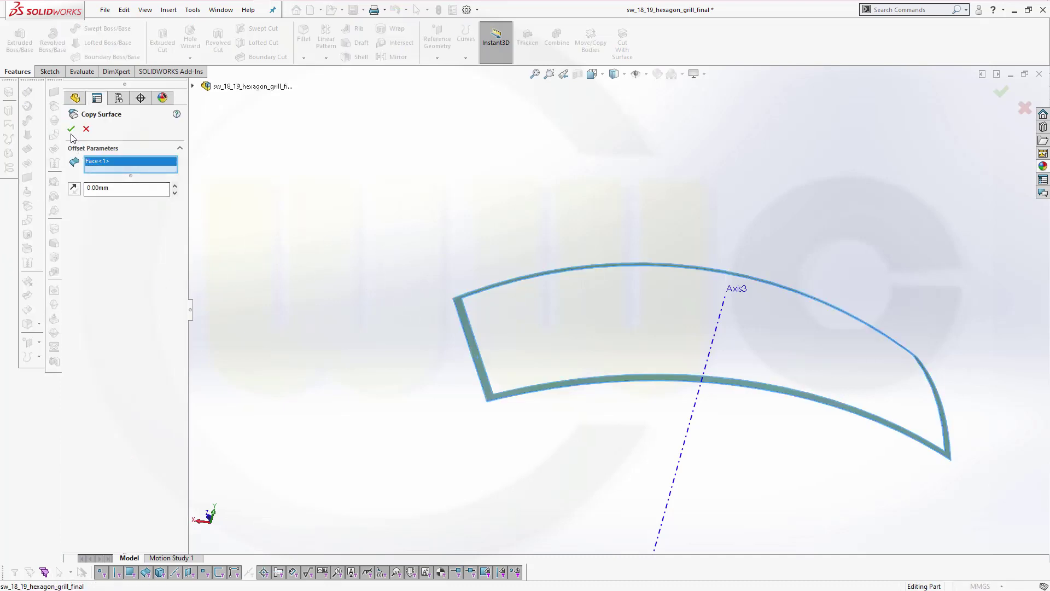
pyautogui.press('Return')
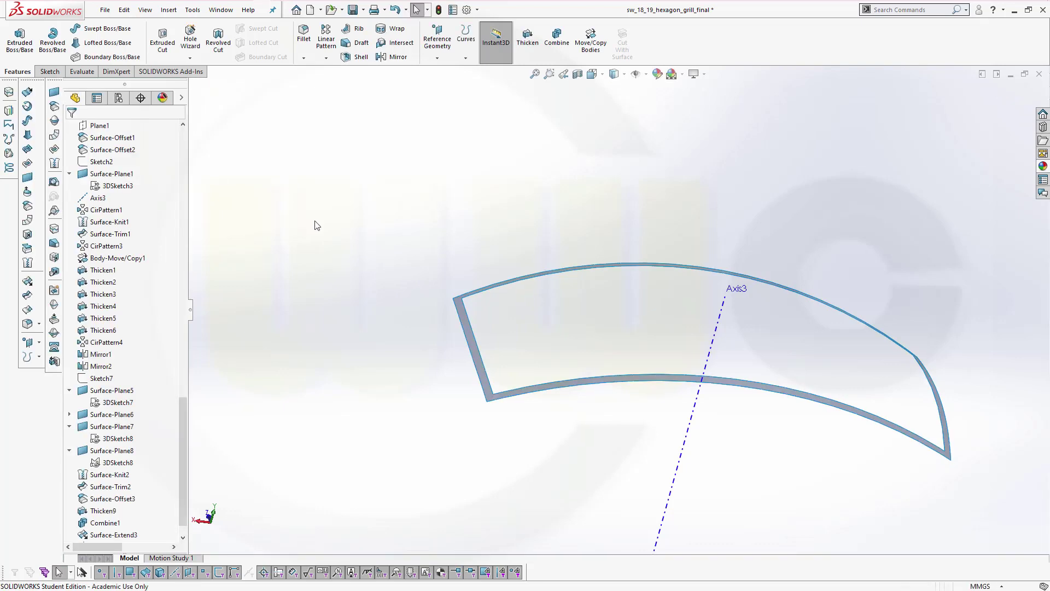
pyautogui.moveTo(183, 405); pyautogui.dragTo(184, 423)
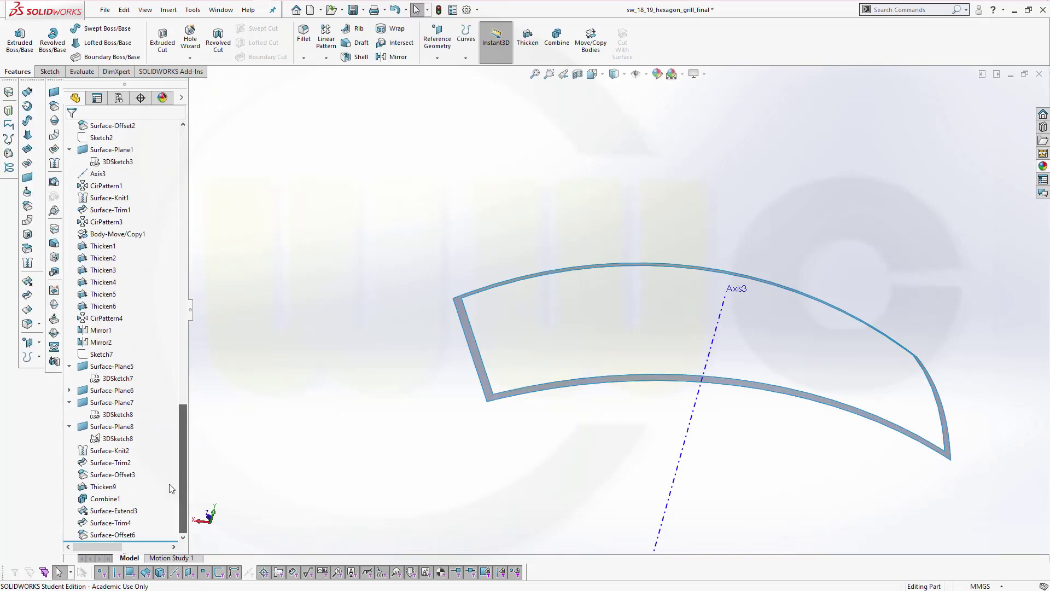
pyautogui.click(130, 534)
pyautogui.click(140, 514)
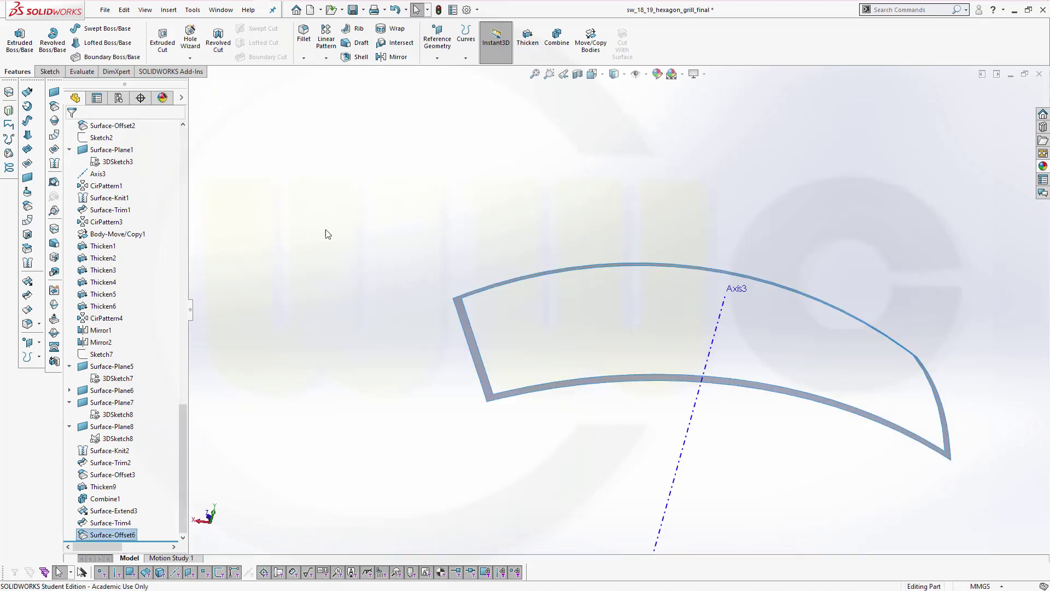
# - Thicken the Surface-Trim4 frame surface by 2 mm on side 1 as a separate body
pyautogui.click(527, 38)
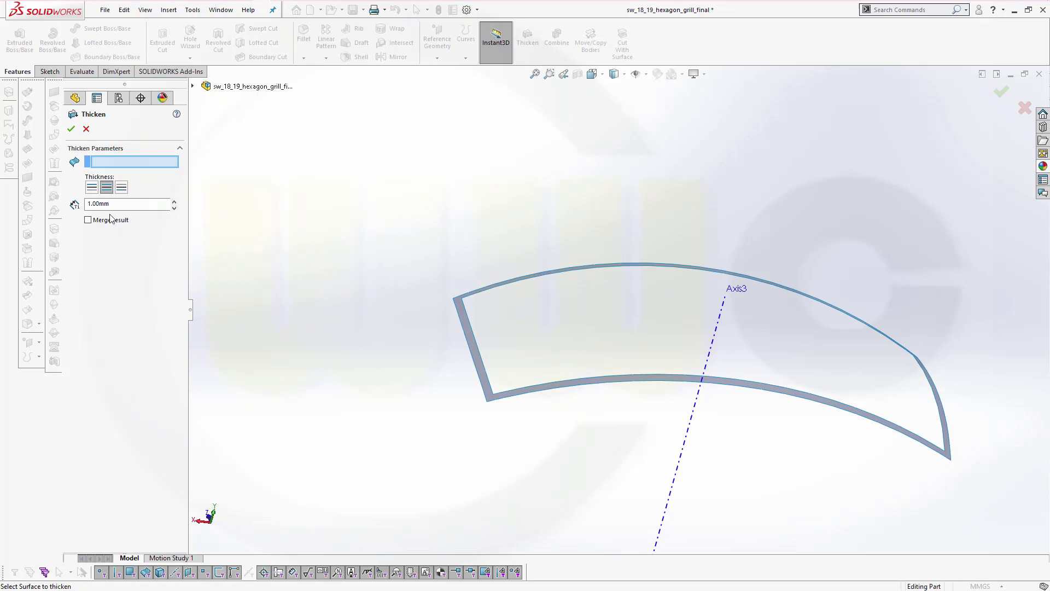
pyautogui.click(92, 187)
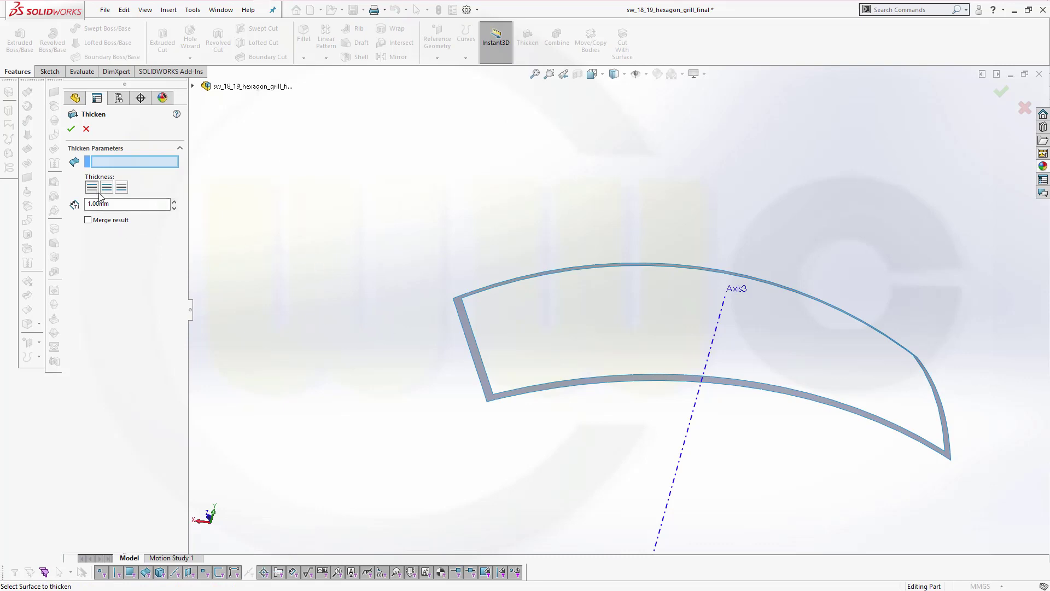
pyautogui.click(475, 345)
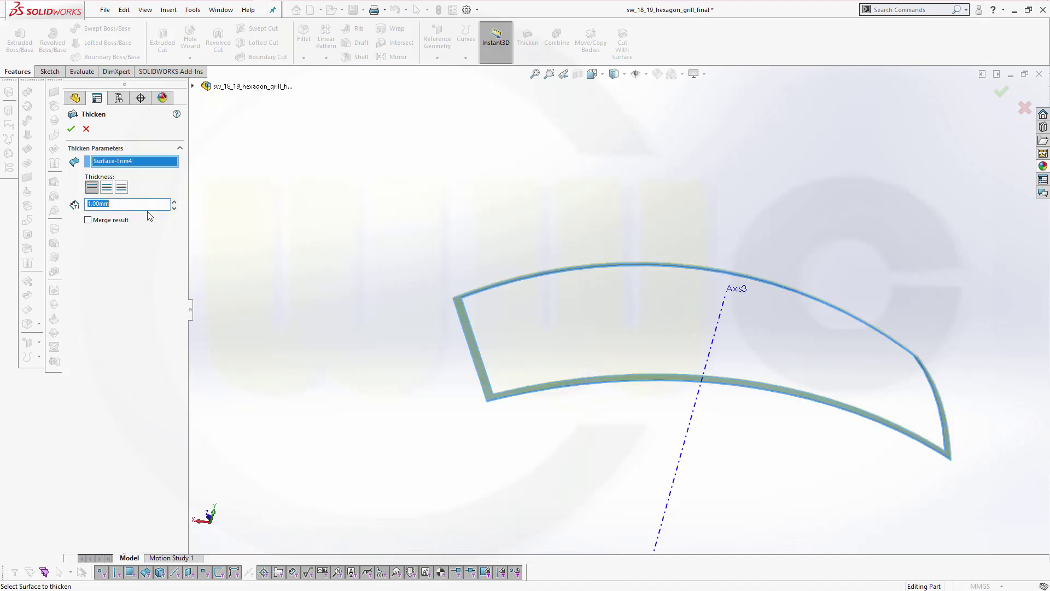
pyautogui.press('Return')
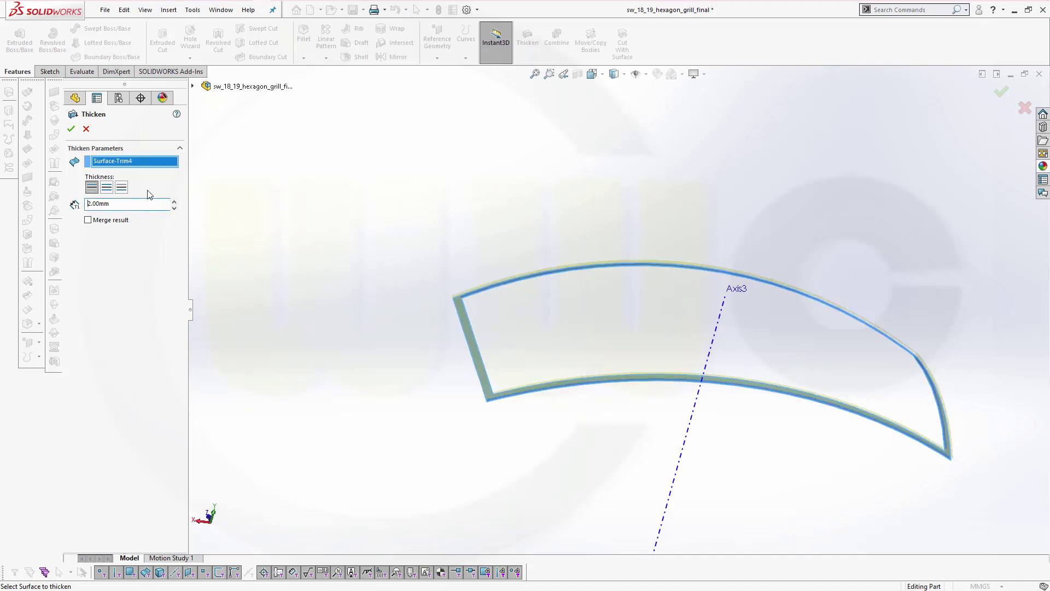
pyautogui.click(72, 129)
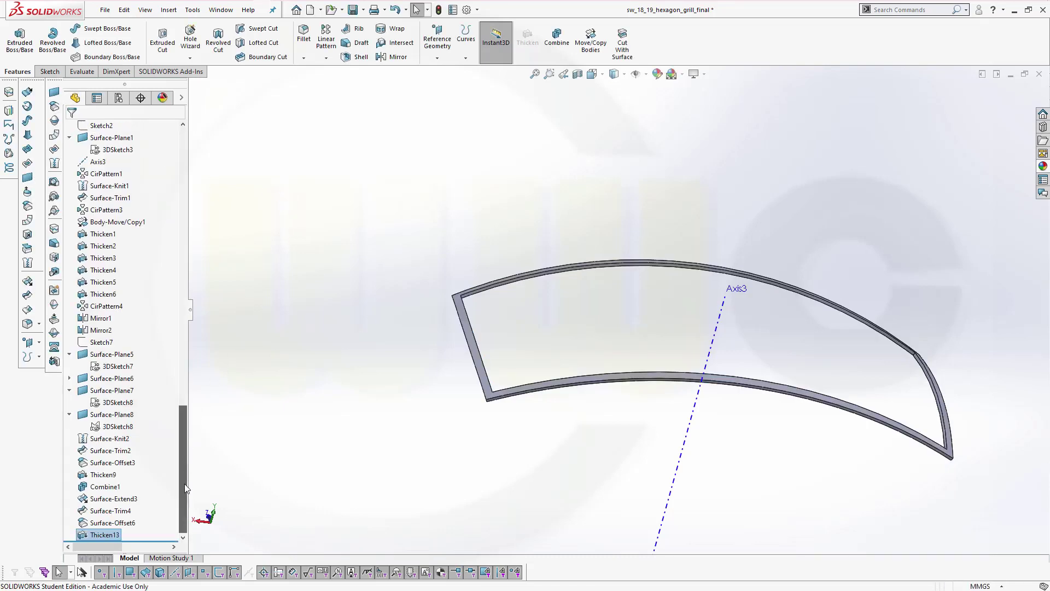
# - Show the copied frame surface Surface-Offset6 and turn the model to its underside
pyautogui.click(124, 524)
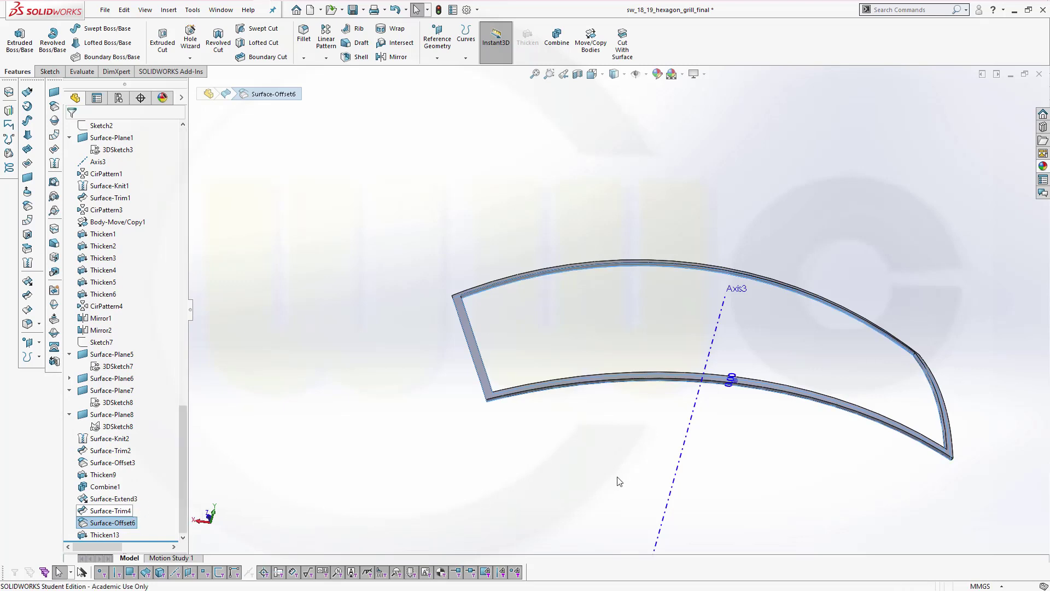
pyautogui.moveTo(624, 396); pyautogui.dragTo(617, 254, button='middle')
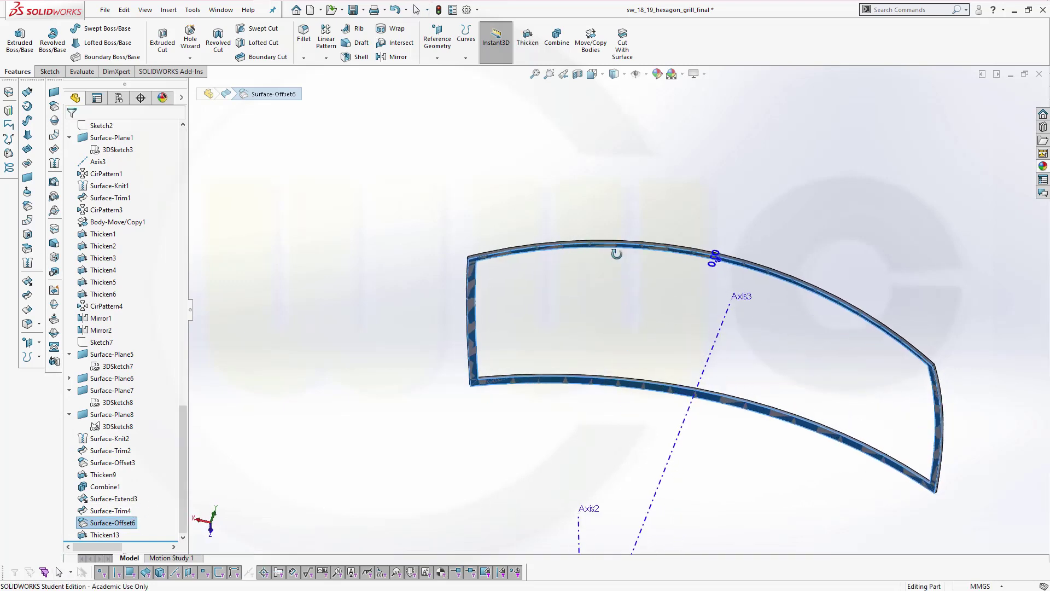
pyautogui.click(616, 197)
# - Thicken the Surface-Offset6 frame surface by 3 mm on side 2 without merging the result
pyautogui.click(527, 37)
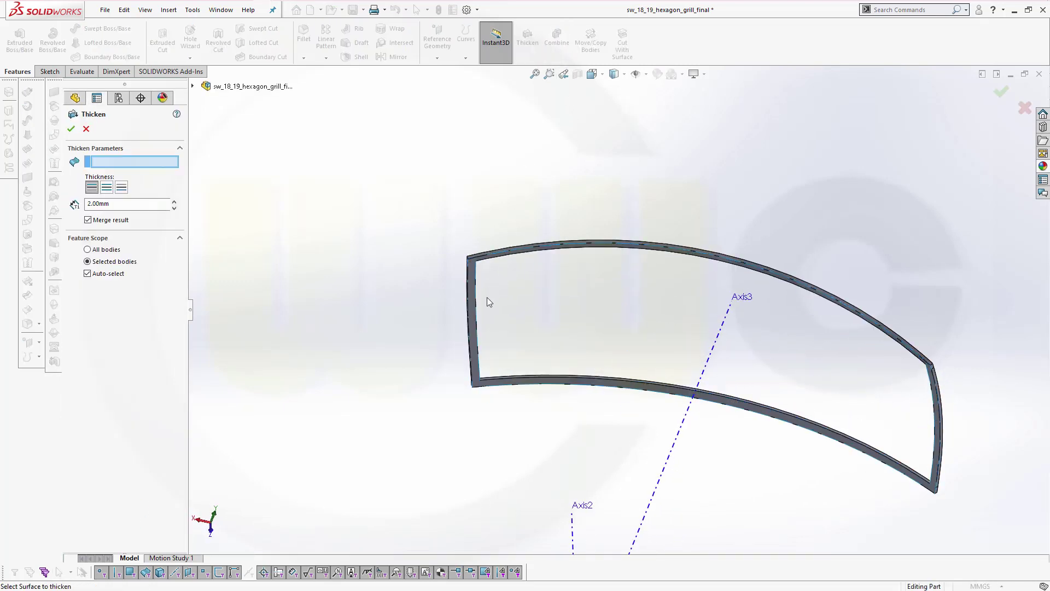
pyautogui.click(475, 325)
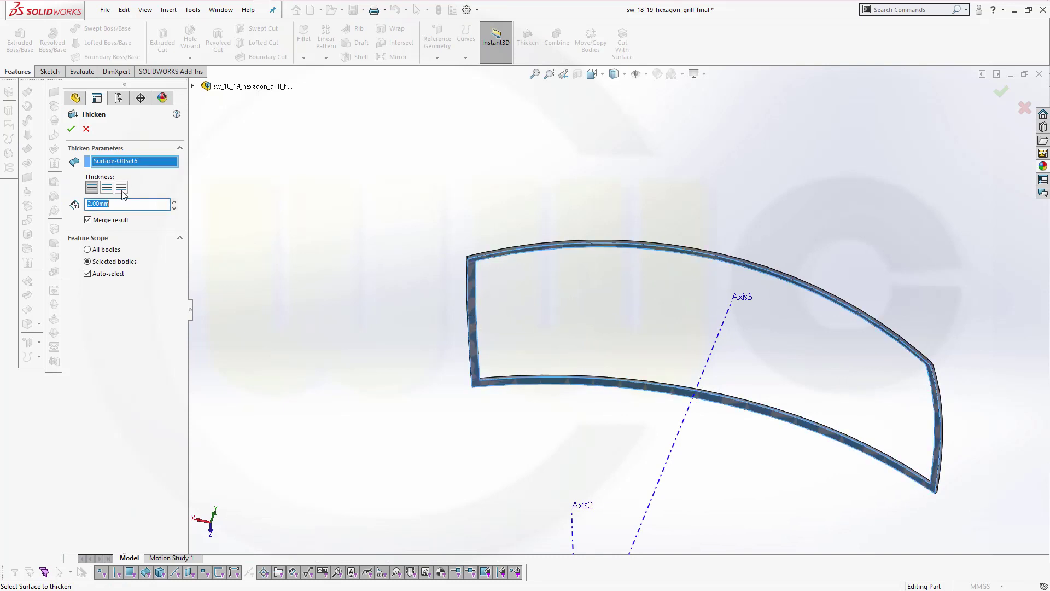
pyautogui.click(121, 187)
pyautogui.doubleClick(127, 203)
pyautogui.write('3')
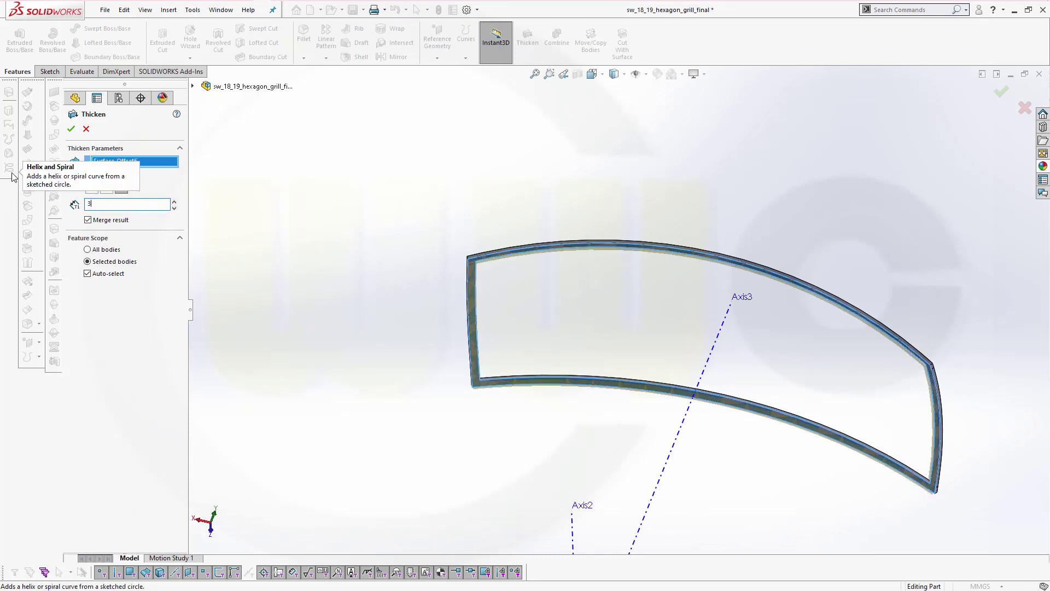
pyautogui.press('Return')
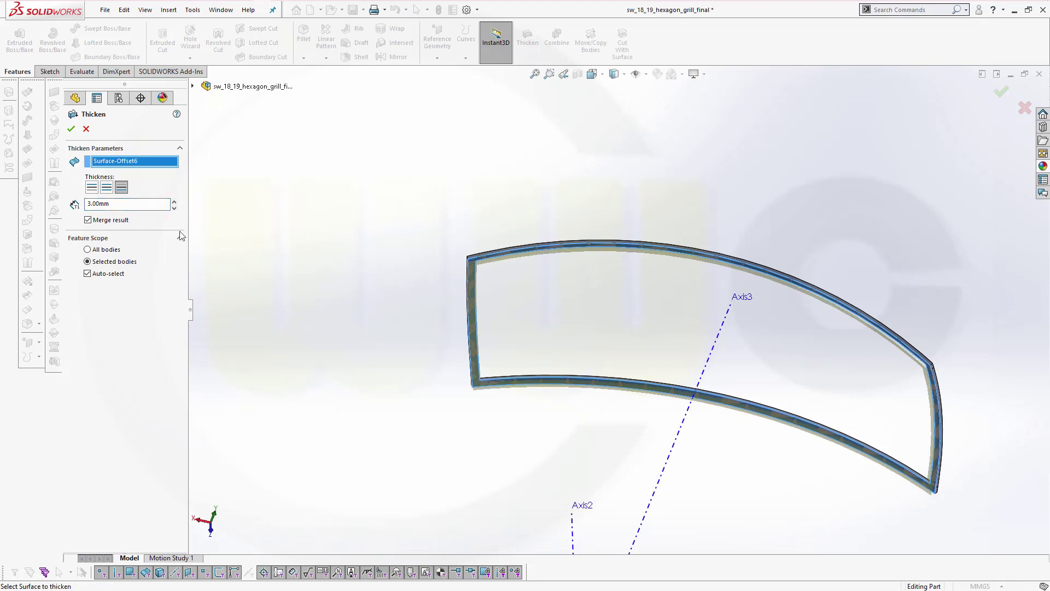
pyautogui.click(88, 219)
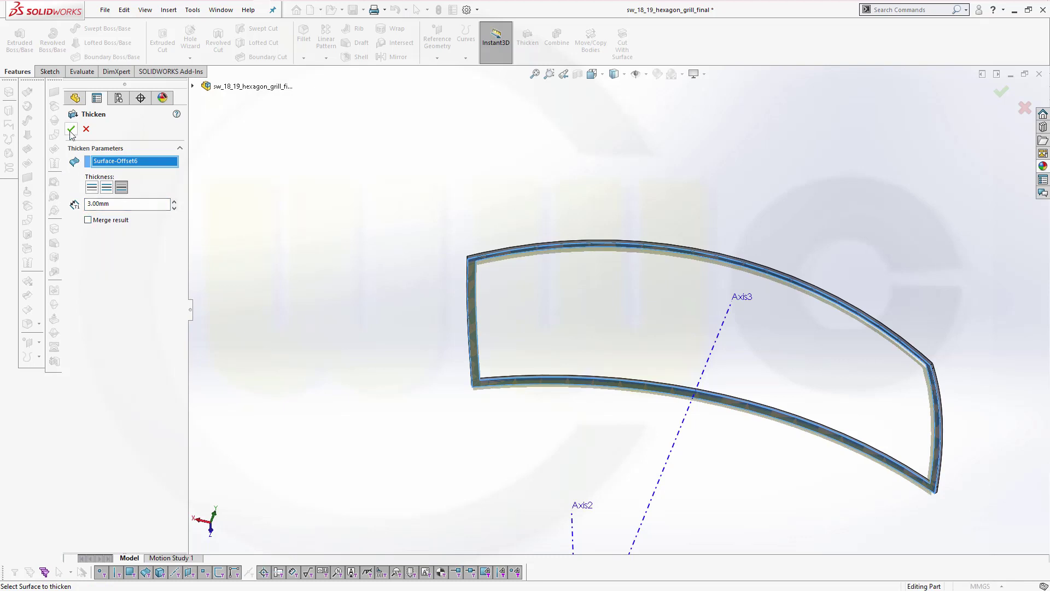
pyautogui.press('Return')
# - Combine the two thickened frame bodies, Thicken13 and Thicken14, into one body using the Add operation
pyautogui.moveTo(344, 234); pyautogui.dragTo(511, 350, button='middle')
pyautogui.scroll(-3, 689, 364)
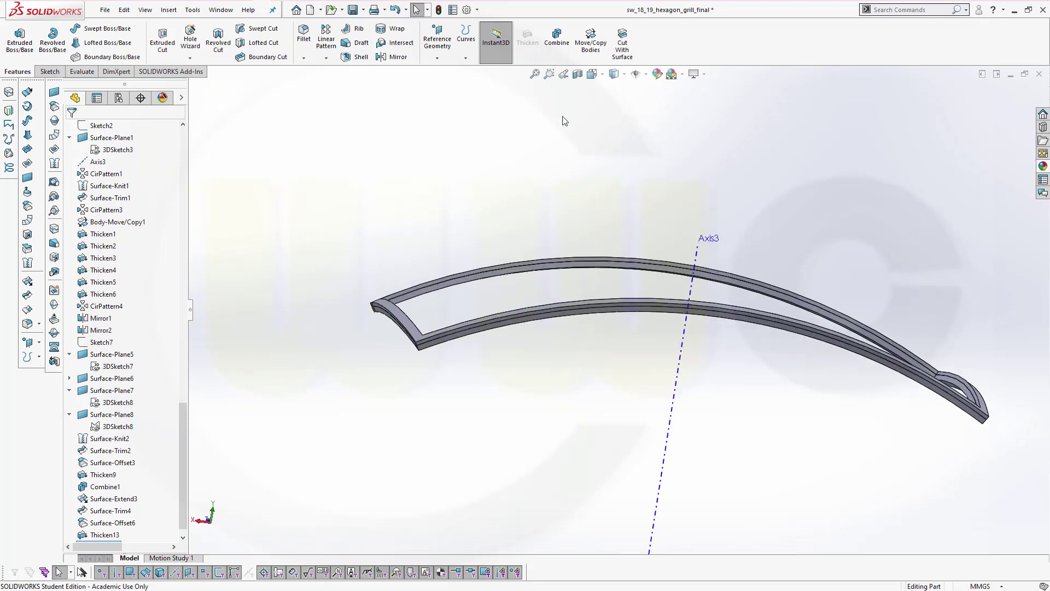
pyautogui.click(554, 41)
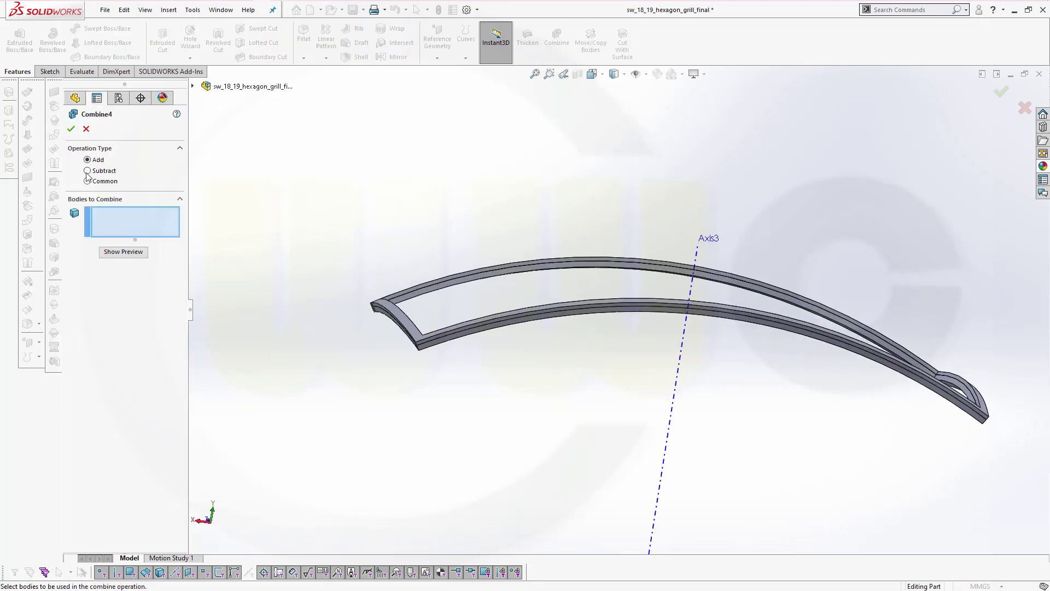
pyautogui.click(404, 322)
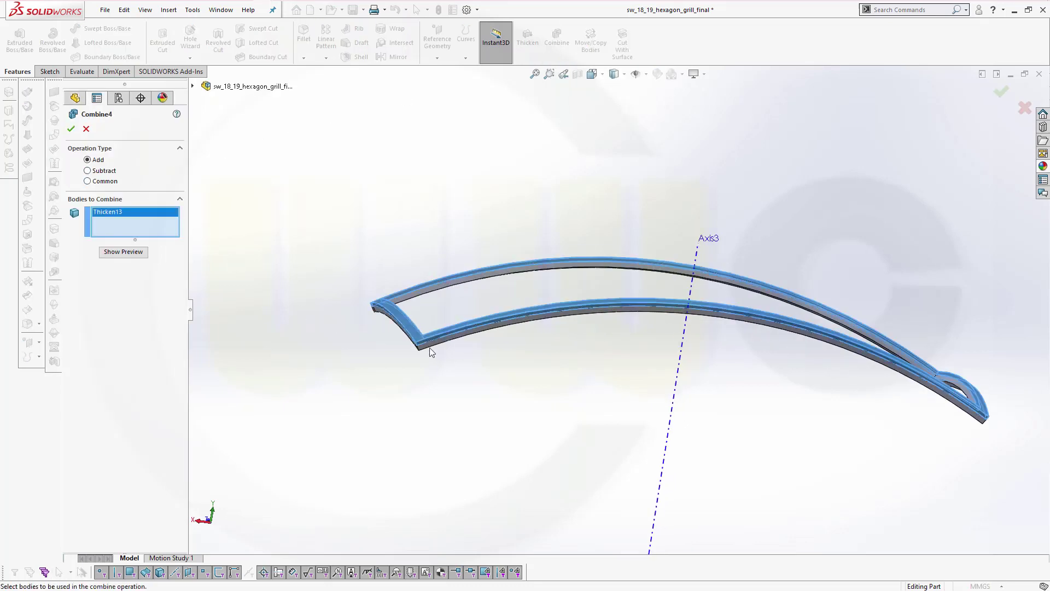
pyautogui.scroll(-3, 431, 356)
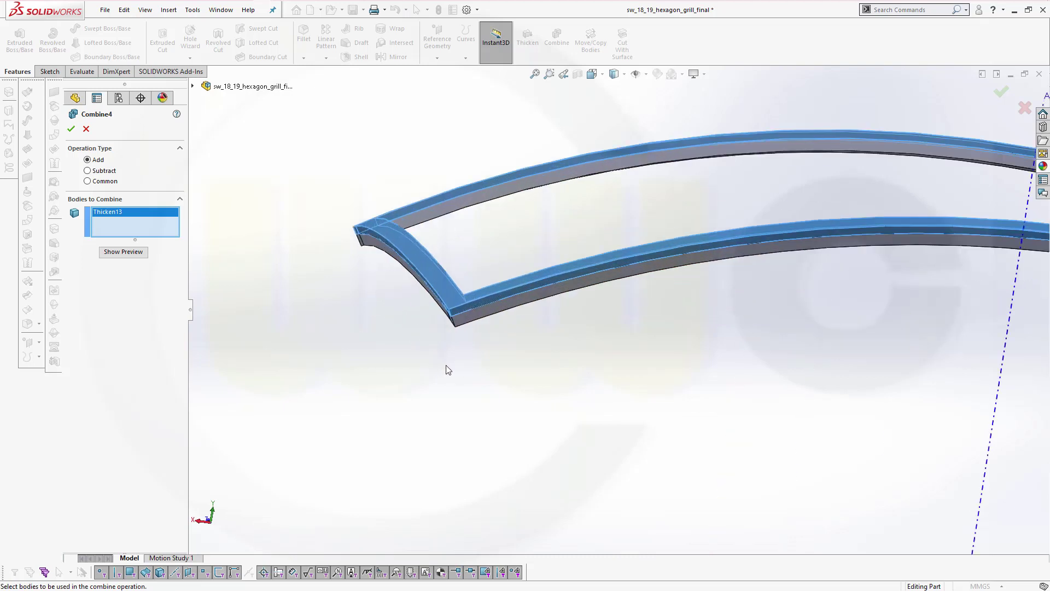
pyautogui.click(472, 316)
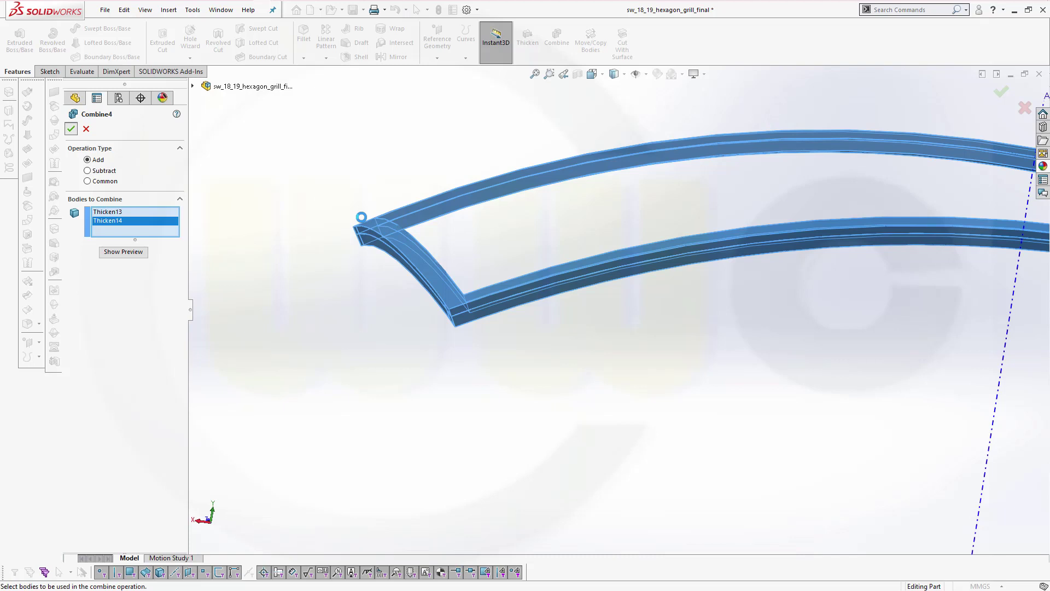
pyautogui.rightClick(363, 217)
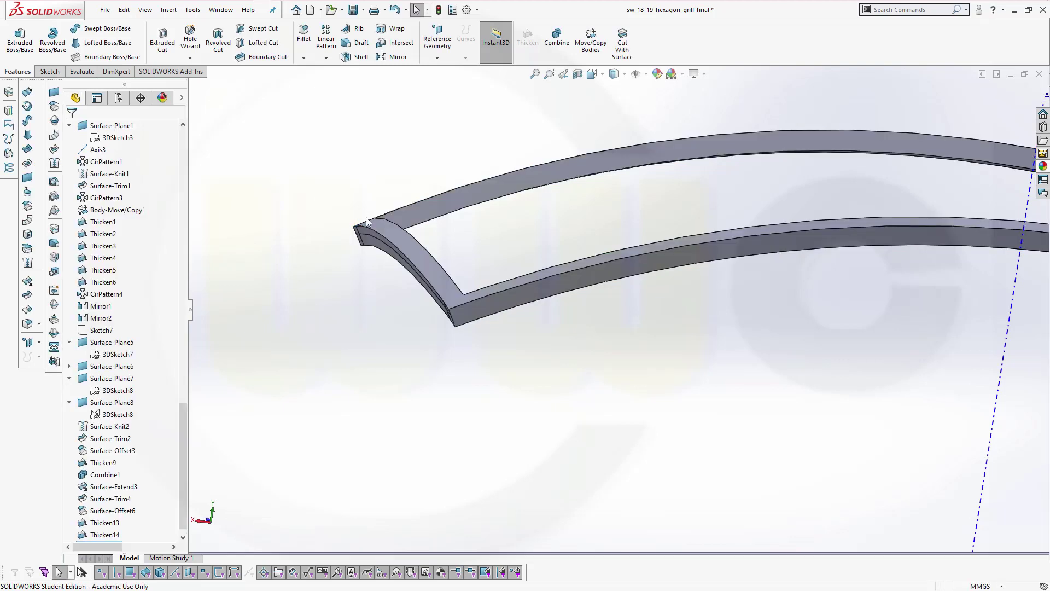
# - Start a 10 mm symmetric fillet with only the first inner corner edge at one end of the frame selected
pyautogui.moveTo(366, 218); pyautogui.dragTo(560, 250, button='middle')
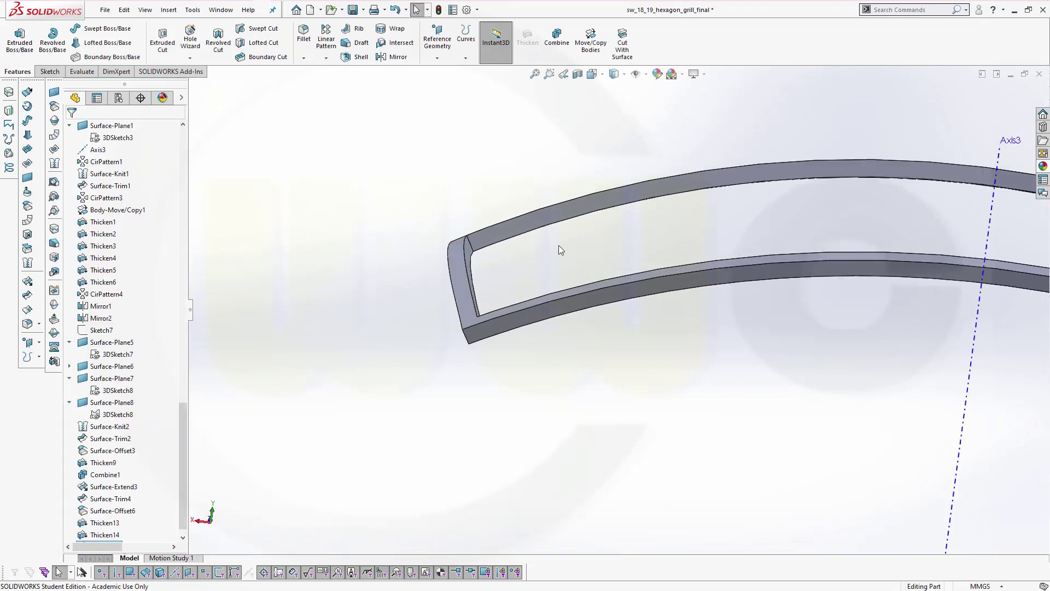
pyautogui.click(304, 34)
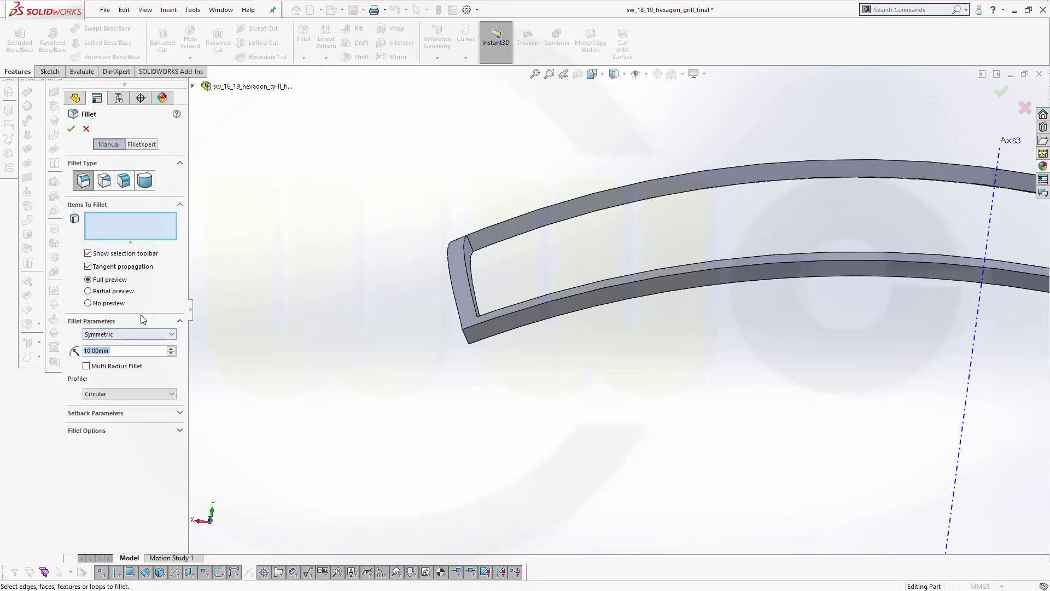
pyautogui.click(474, 245)
pyautogui.scroll(-4, 493, 324)
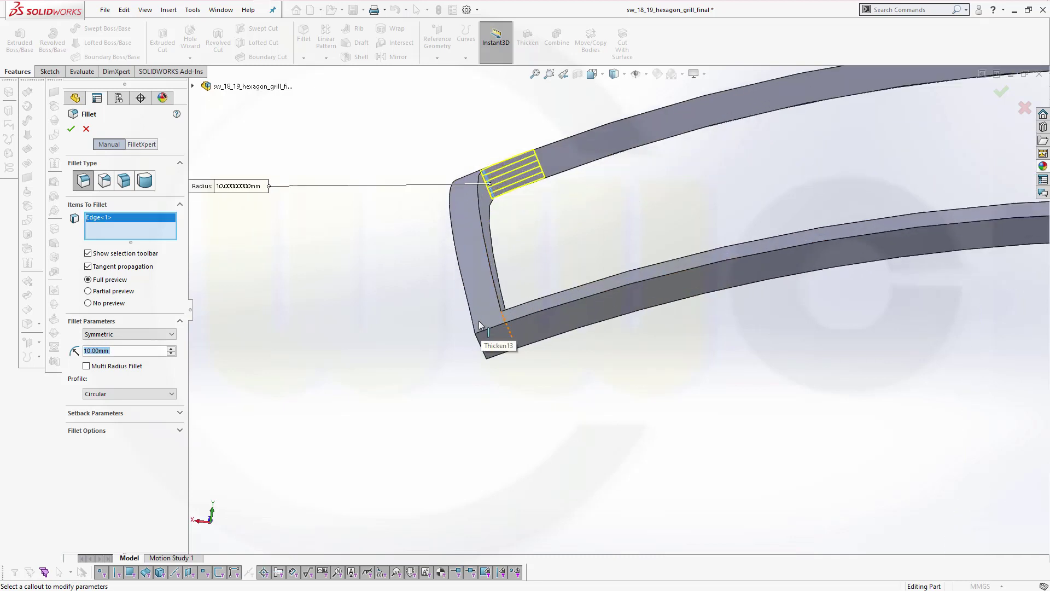
pyautogui.click(604, 330)
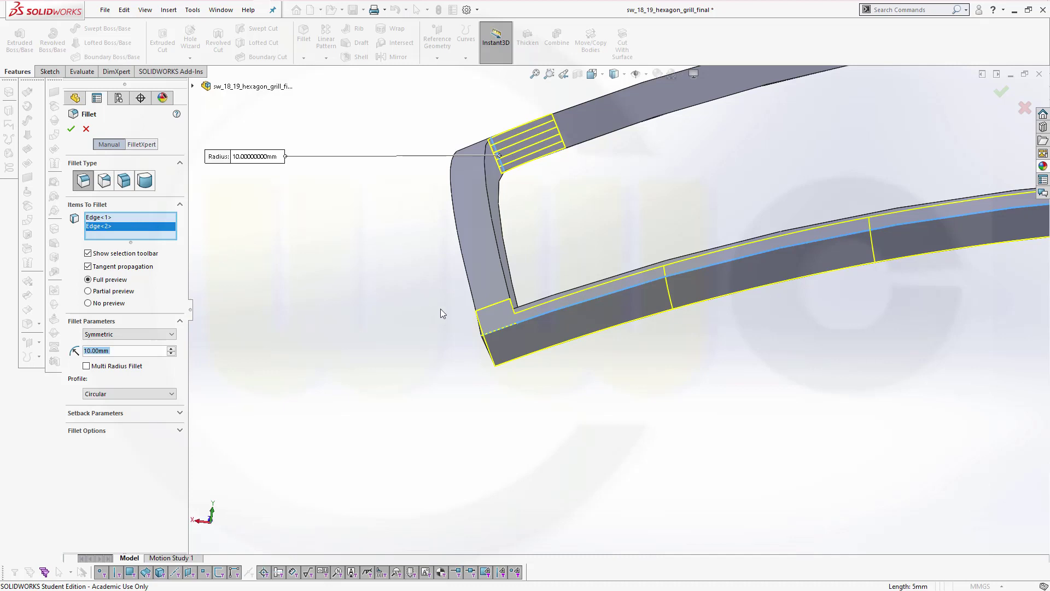
pyautogui.rightClick(120, 221)
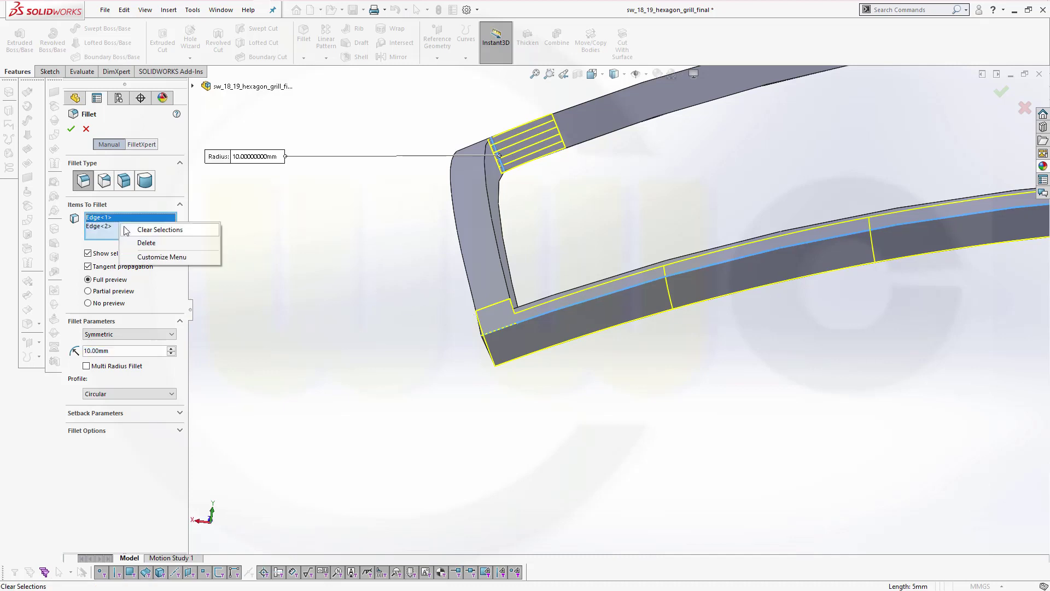
pyautogui.click(159, 242)
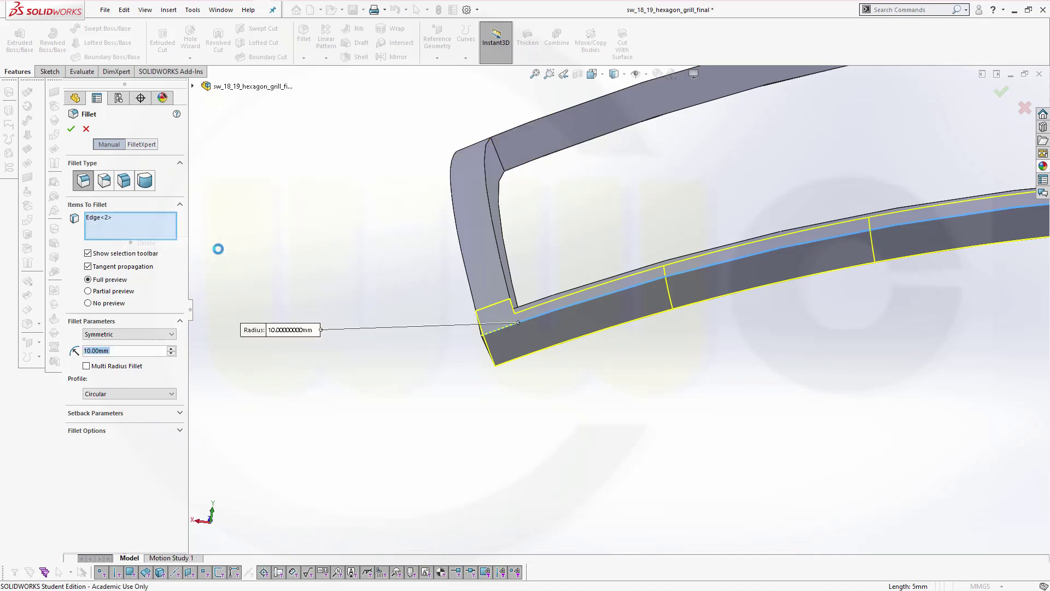
pyautogui.rightClick(110, 216)
pyautogui.click(147, 235)
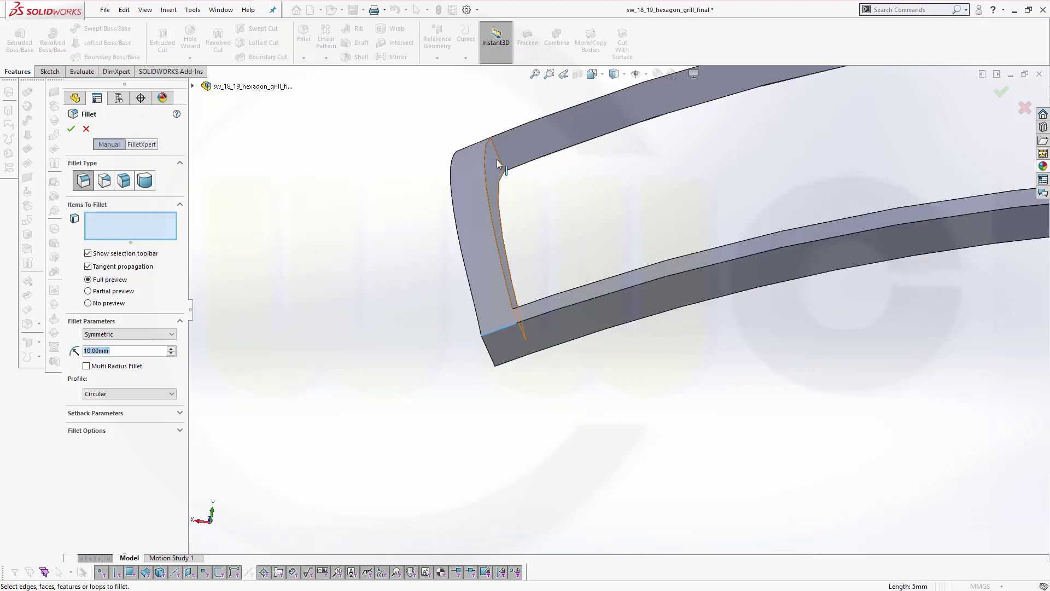
pyautogui.click(499, 163)
# - Add the other three inner corner edges of the frame to the 10 mm fillet and apply it
pyautogui.moveTo(561, 352); pyautogui.dragTo(509, 366, button='middle')
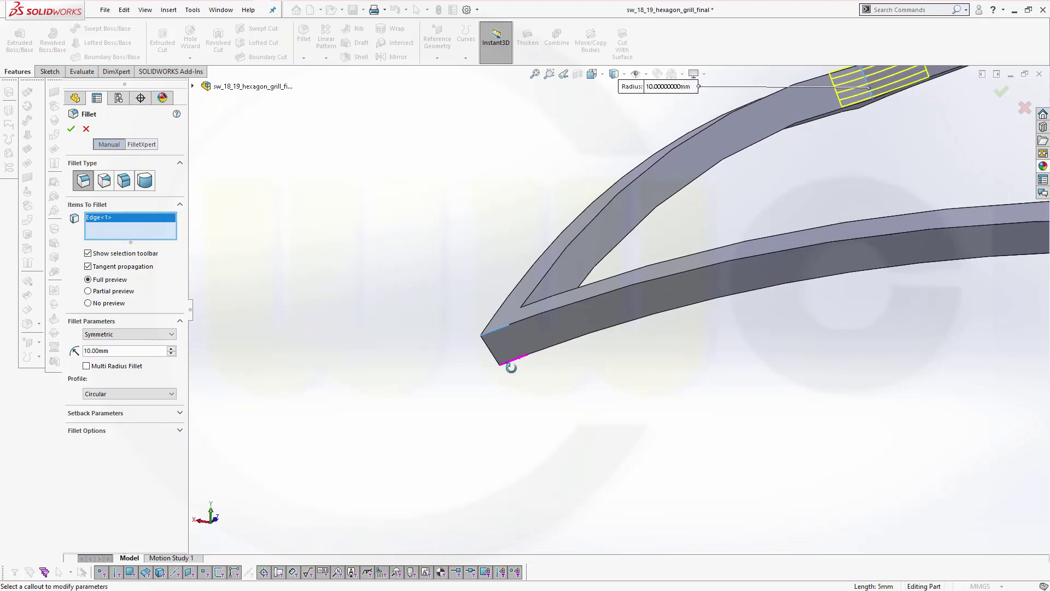
pyautogui.click(524, 316)
pyautogui.moveTo(550, 320); pyautogui.dragTo(655, 373, button='middle')
pyautogui.moveTo(772, 392); pyautogui.dragTo(697, 330, button='middle')
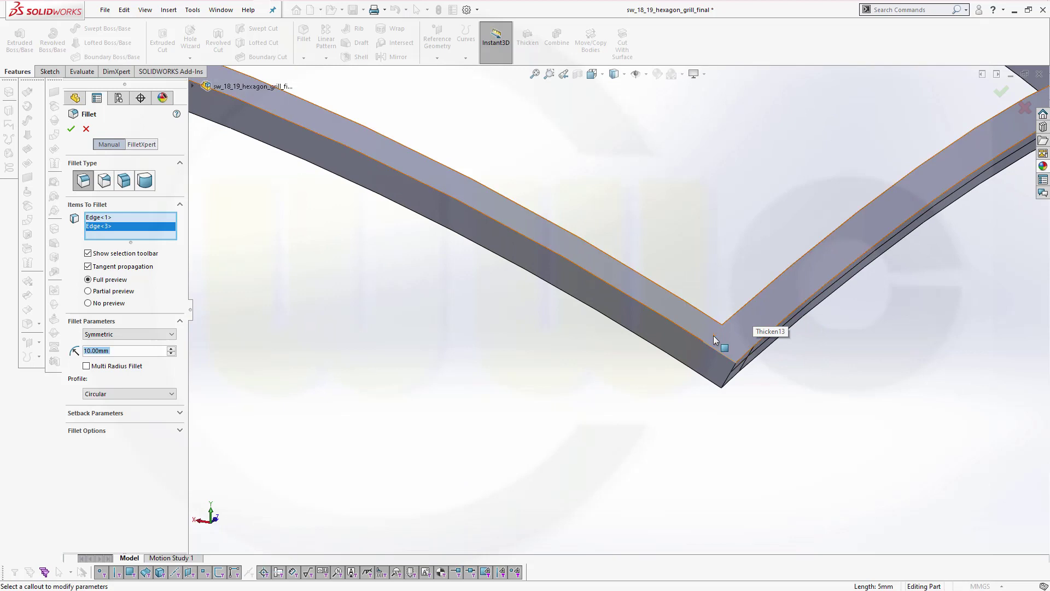
pyautogui.click(718, 339)
pyautogui.moveTo(958, 227); pyautogui.dragTo(1013, 192, button='middle')
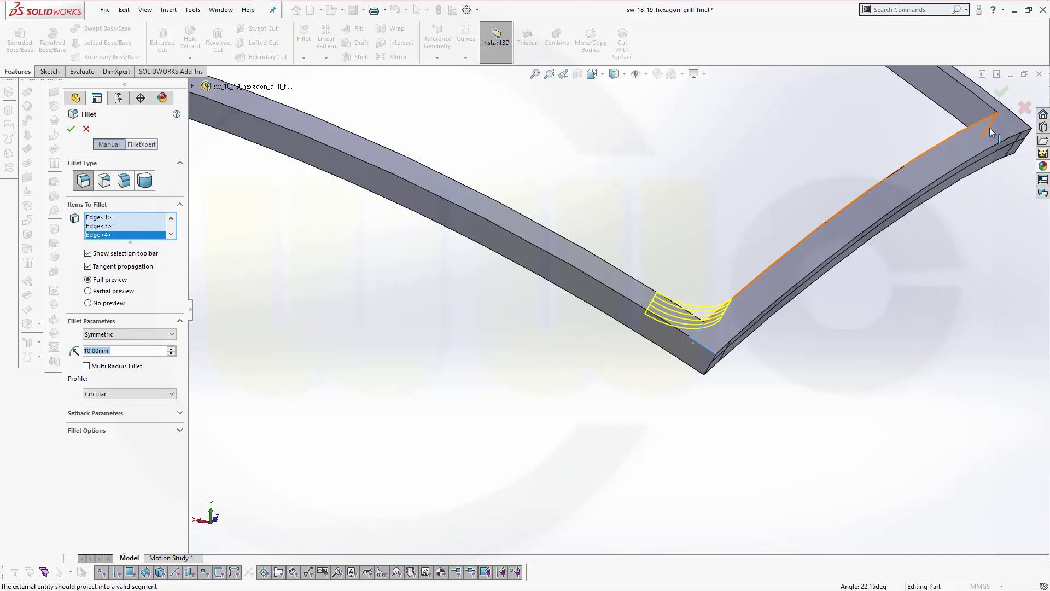
pyautogui.scroll(-4, 992, 125)
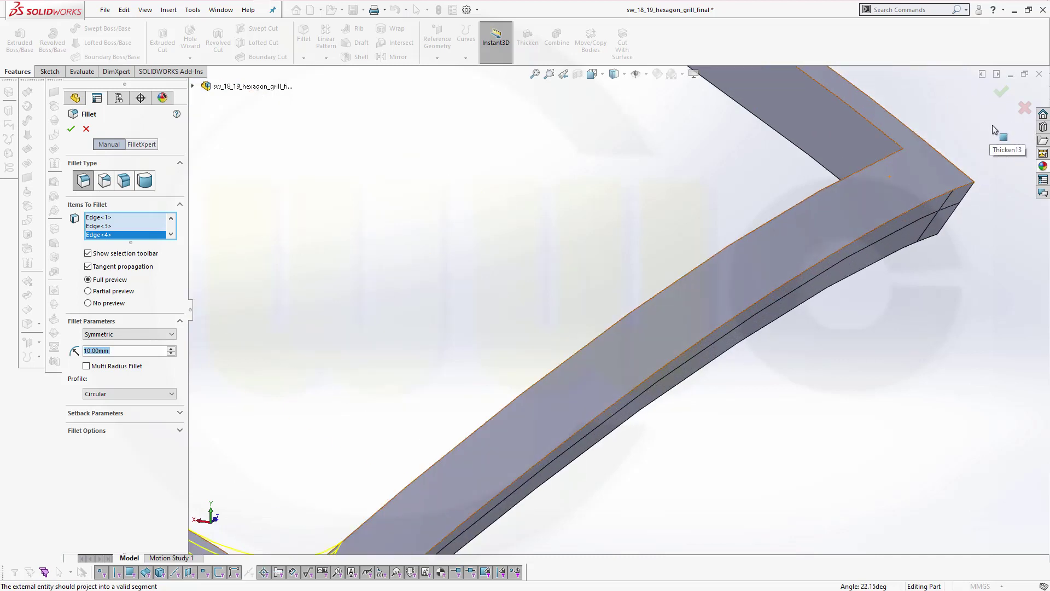
pyautogui.click(893, 164)
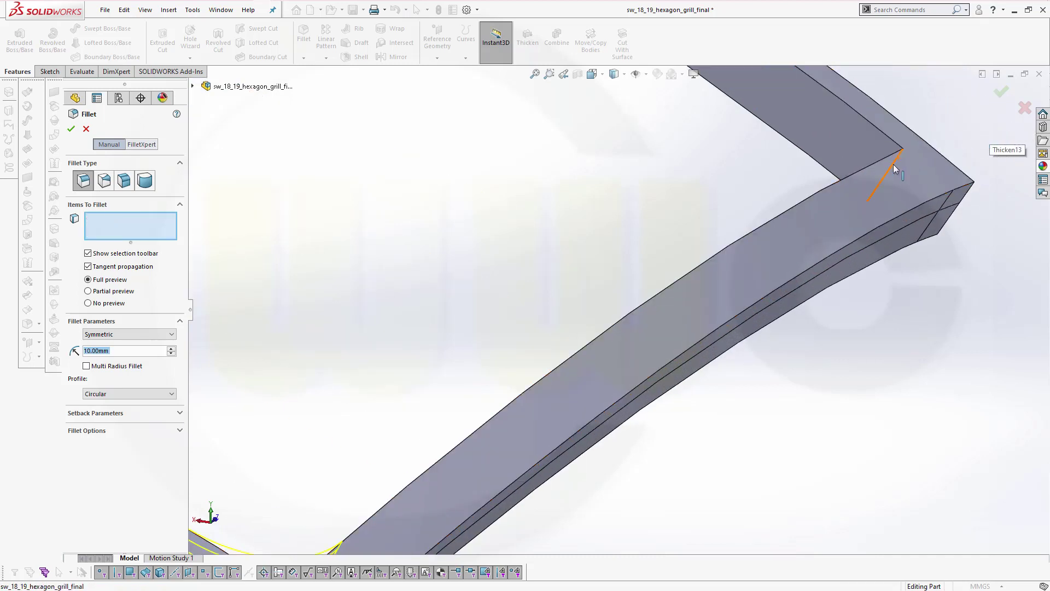
pyautogui.click(71, 129)
pyautogui.scroll(3, 435, 230)
pyautogui.scroll(-1, 437, 227)
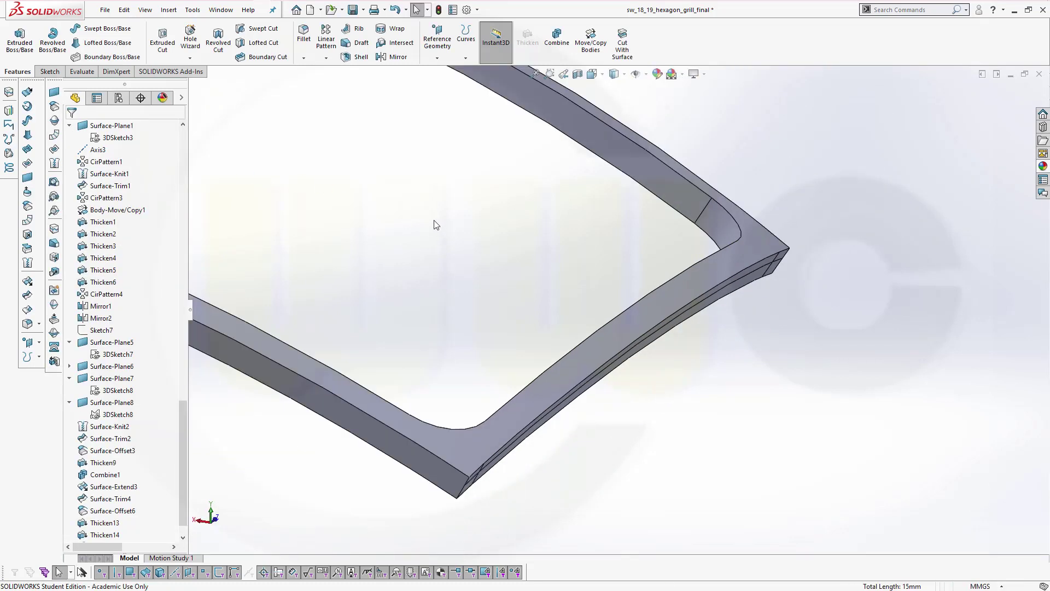
# - Start a 15 mm symmetric fillet on the two outer corner edges at one end of the frame
pyautogui.click(304, 33)
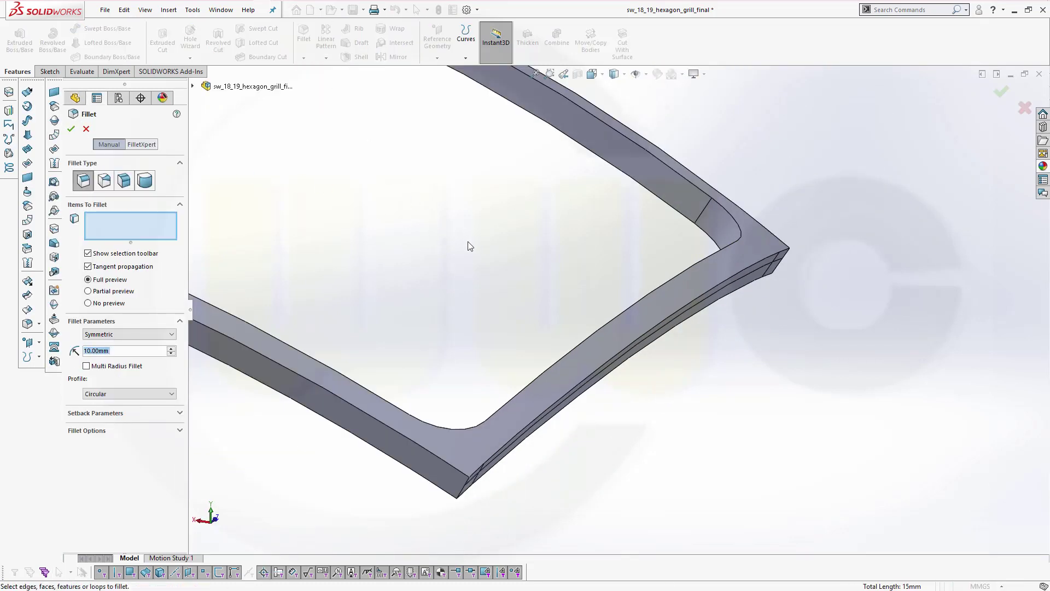
pyautogui.write('15')
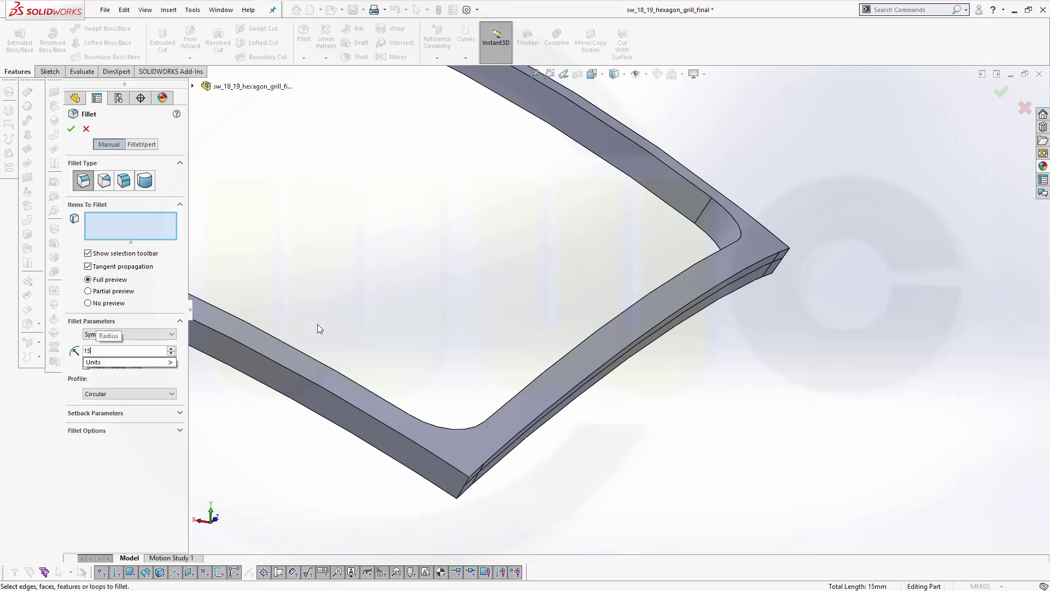
pyautogui.scroll(-2, 455, 528)
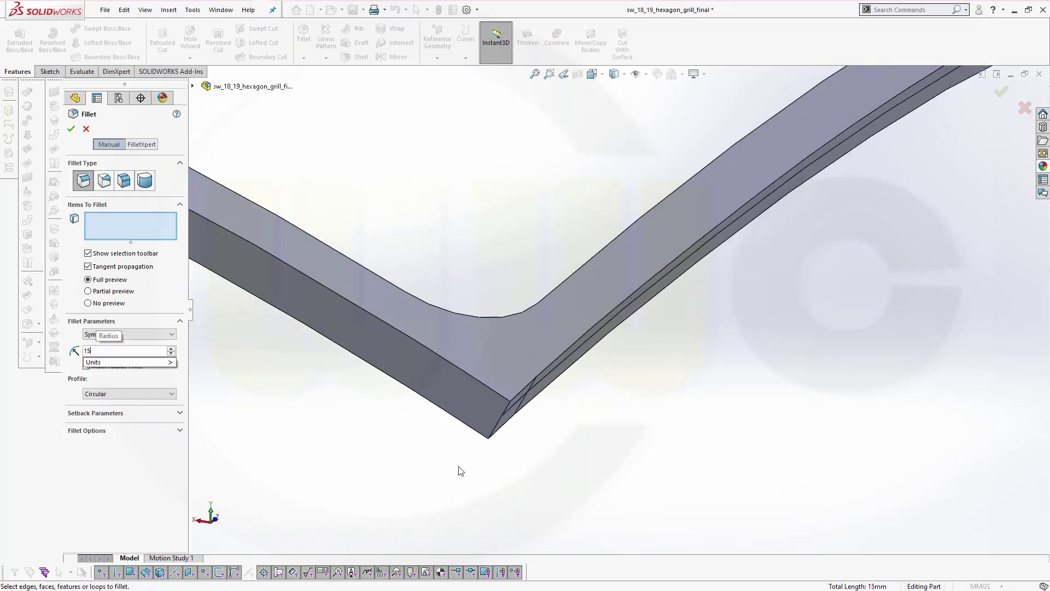
pyautogui.click(498, 432)
pyautogui.scroll(1, 629, 405)
pyautogui.scroll(2, 898, 248)
pyautogui.scroll(-2, 881, 161)
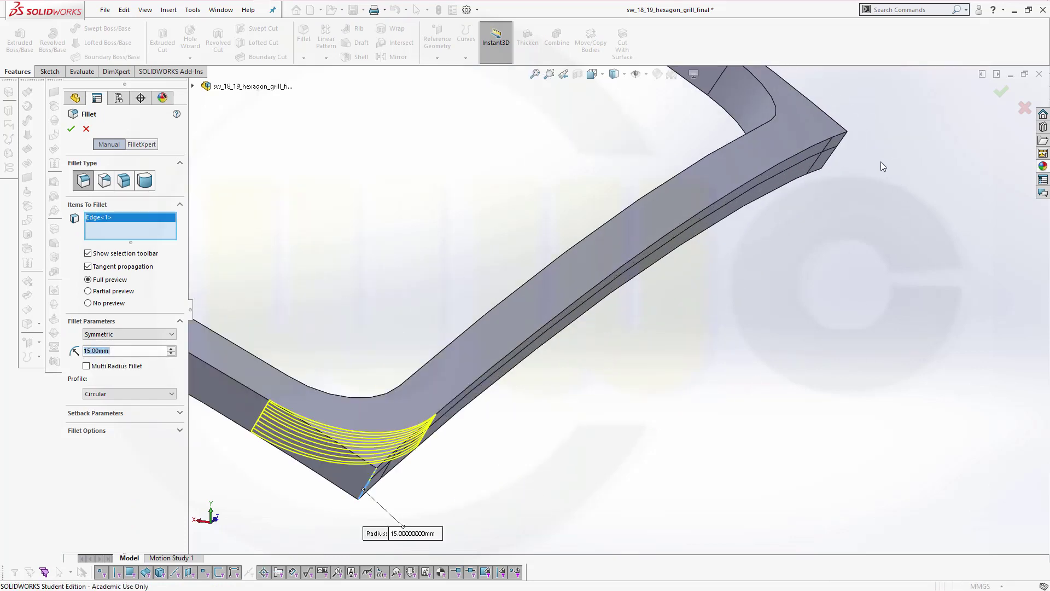
pyautogui.click(827, 160)
pyautogui.scroll(2, 778, 272)
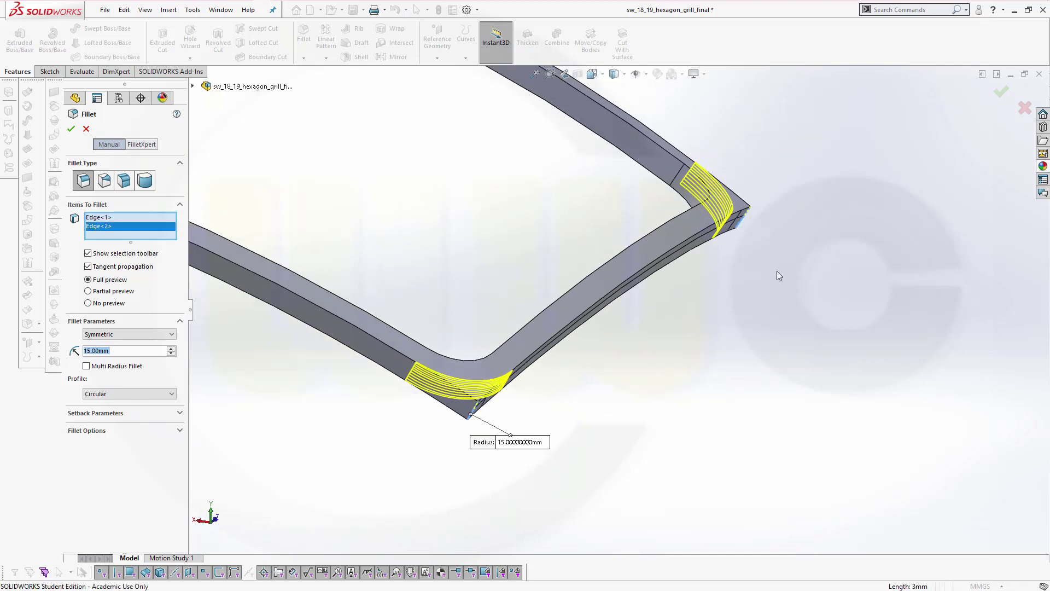
# - Include the two outer corner edges at the frame's opposite end in the 15 mm fillet and apply it
pyautogui.scroll(2, 496, 242)
pyautogui.moveTo(457, 222); pyautogui.dragTo(532, 299, button='middle')
pyautogui.click(529, 292)
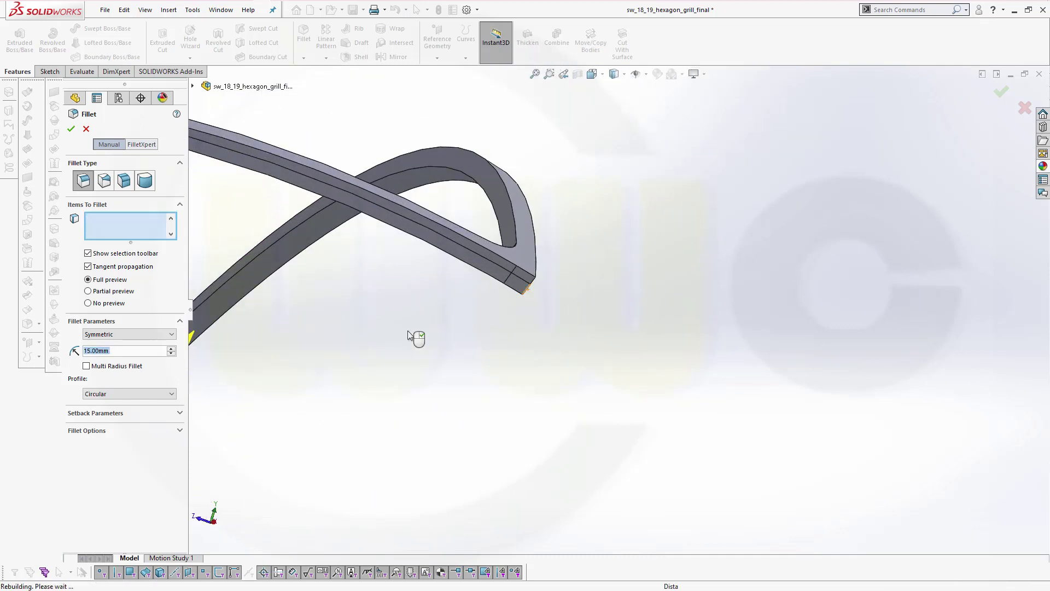
pyautogui.moveTo(410, 335); pyautogui.dragTo(446, 332, button='middle')
pyautogui.scroll(-5, 356, 243)
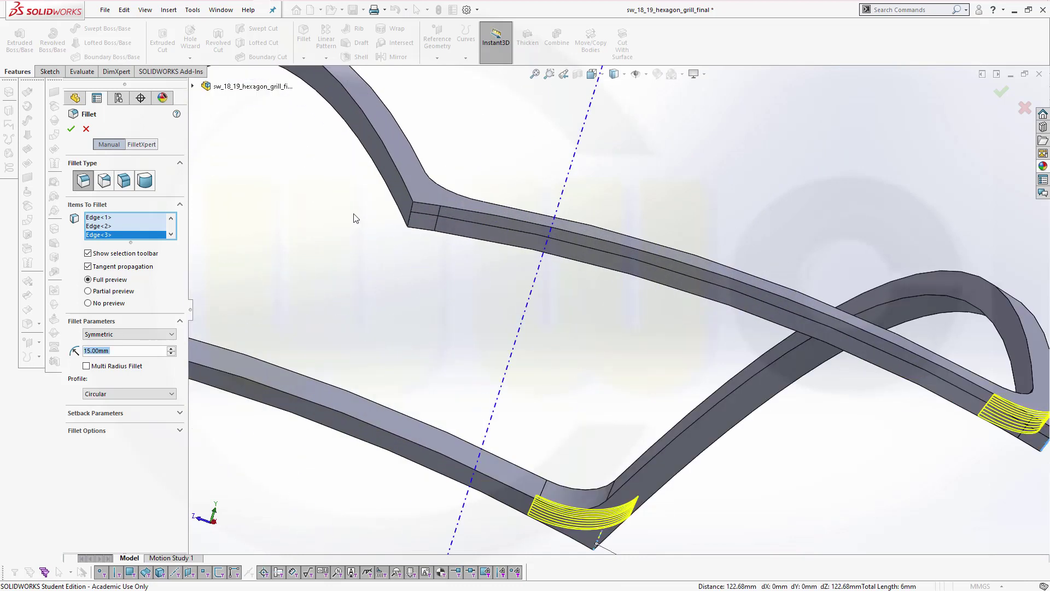
pyautogui.click(409, 224)
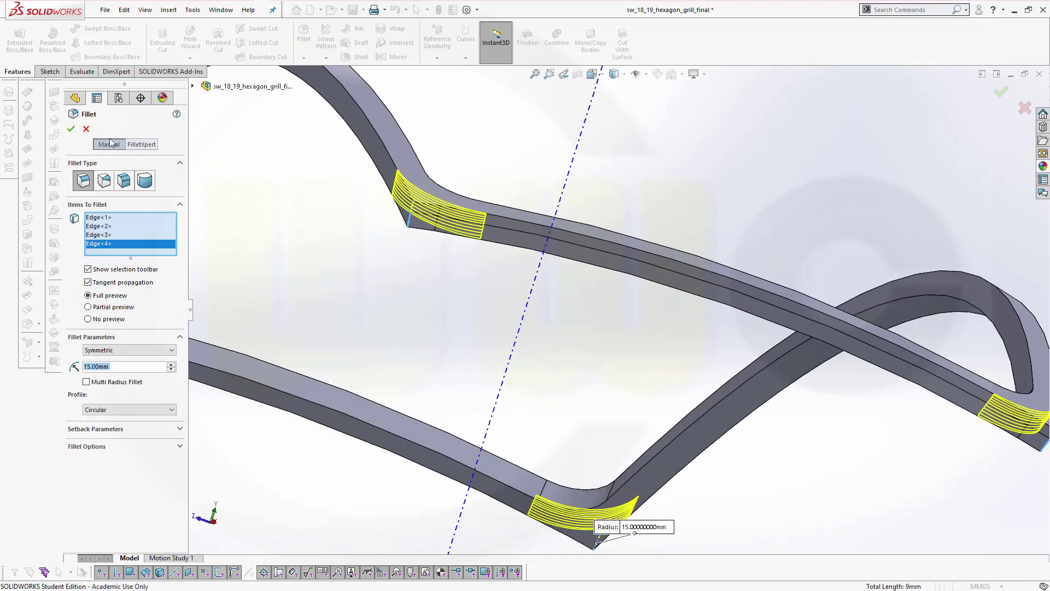
pyautogui.click(71, 130)
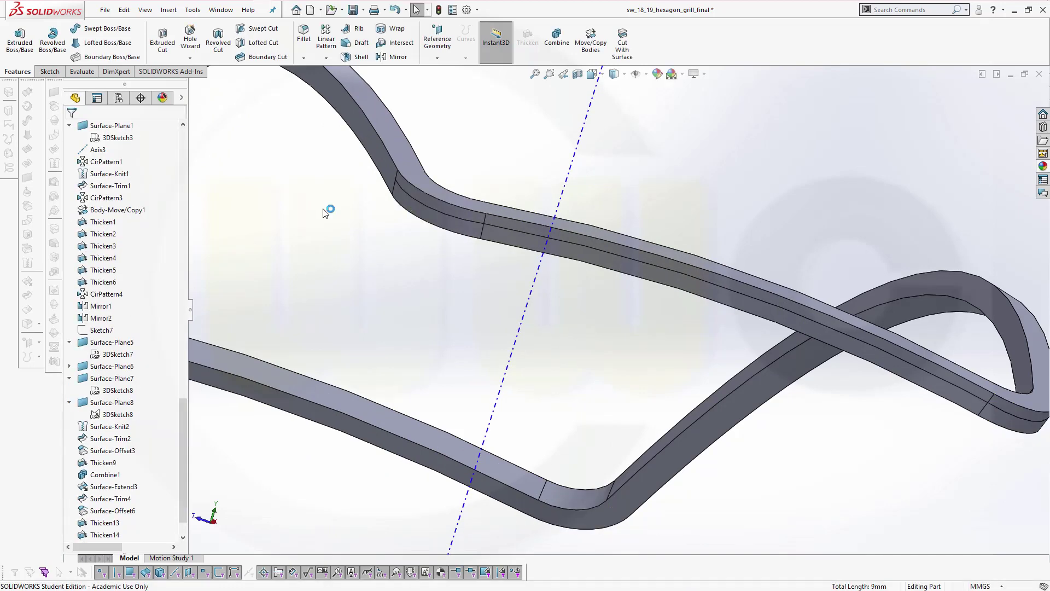
# - Show the hidden hexagon grid body Combine1 together with the filleted frame
pyautogui.scroll(-3, 380, 255)
pyautogui.moveTo(359, 277); pyautogui.dragTo(377, 256, button='middle')
pyautogui.scroll(9, 135, 252)
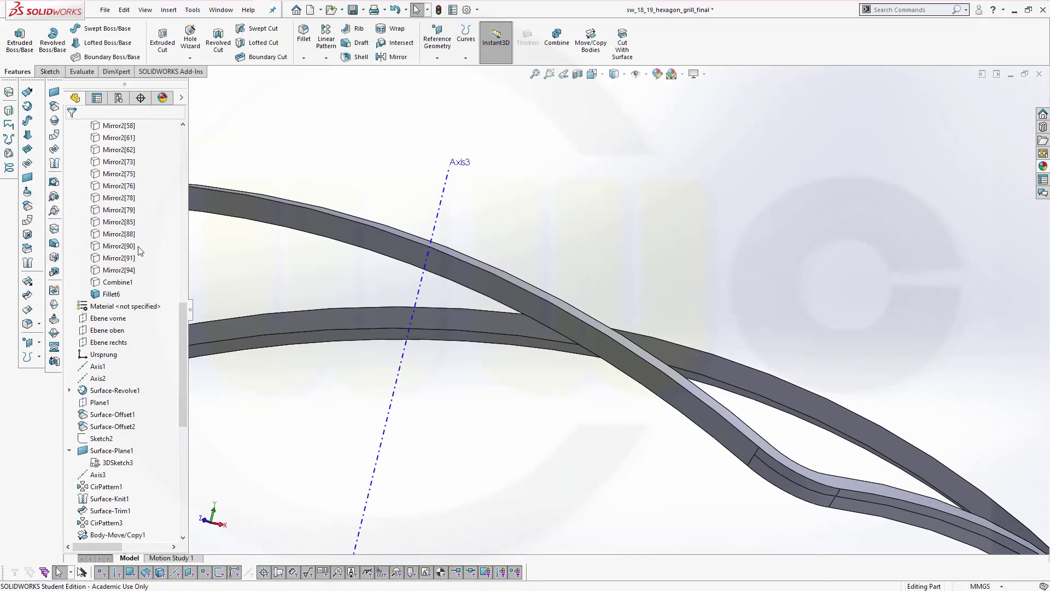
pyautogui.click(129, 278)
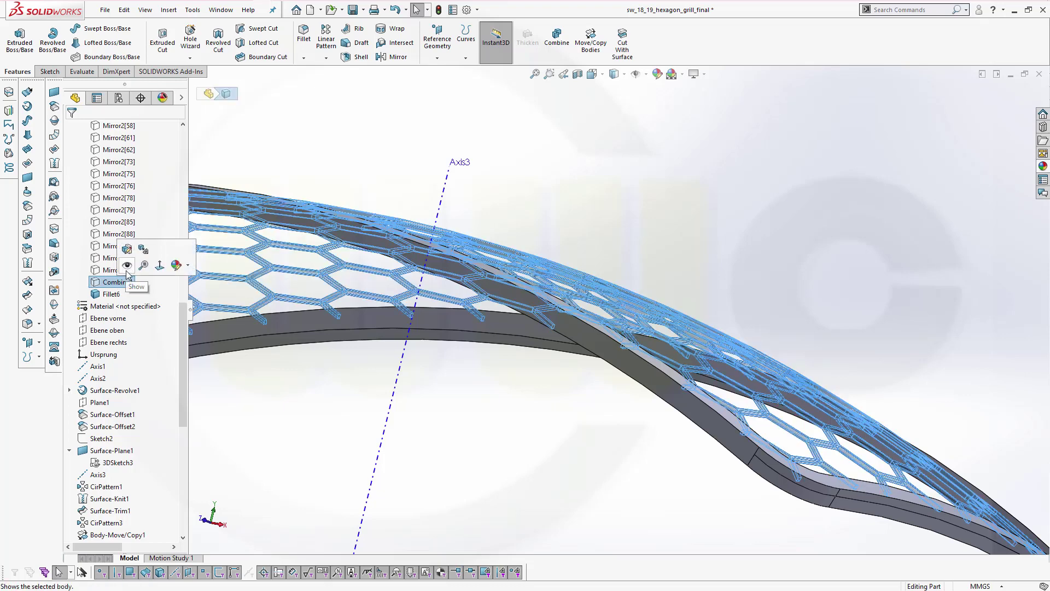
pyautogui.moveTo(347, 356); pyautogui.dragTo(441, 450, button='middle')
pyautogui.click(407, 379)
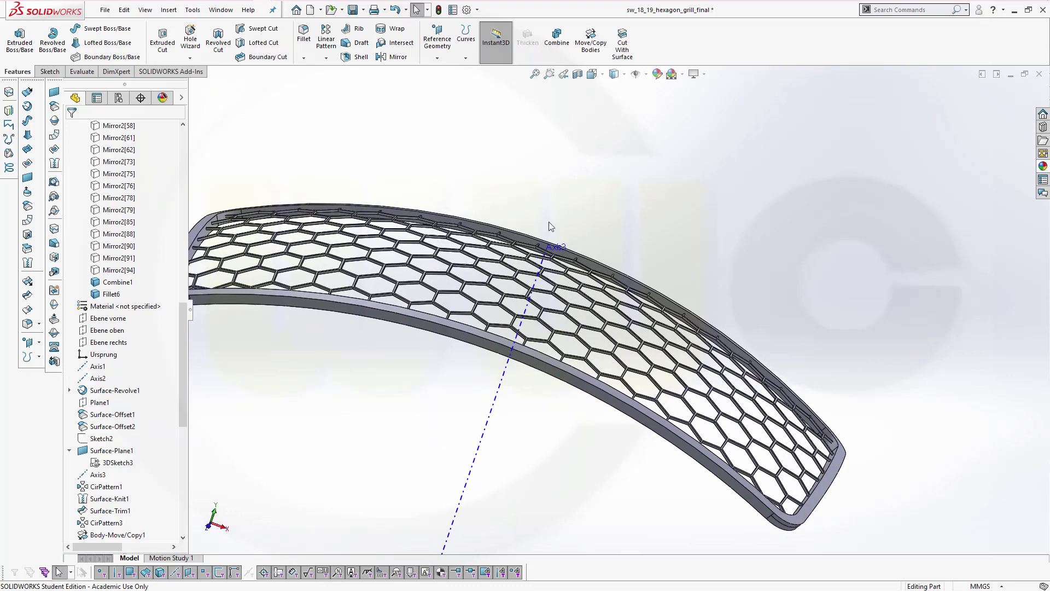
# - Combine the hexagon grid body Combine1 with the filleted frame into one body using the Add operation
pyautogui.click(556, 40)
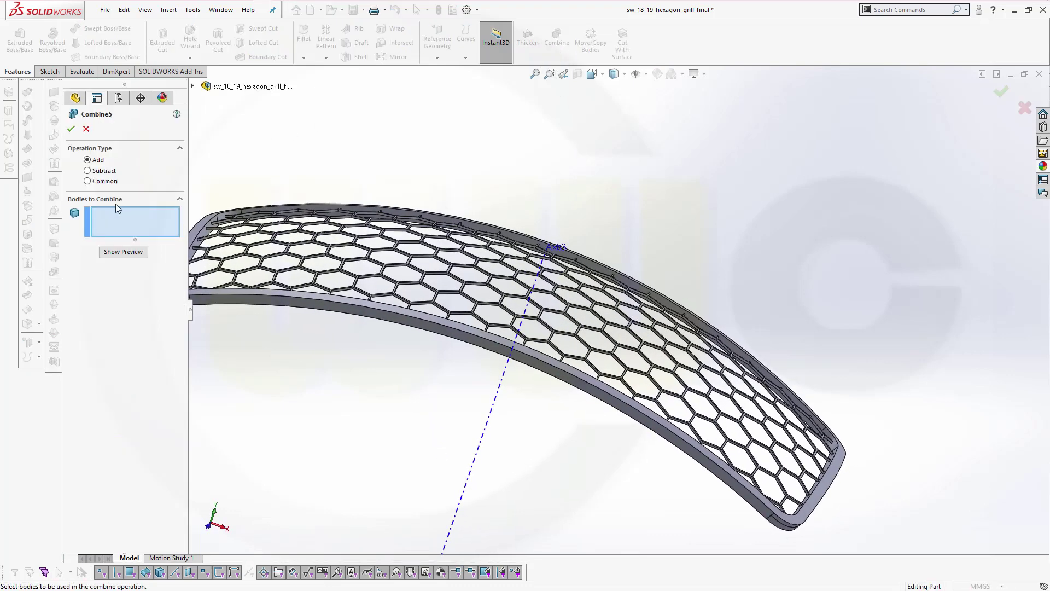
pyautogui.click(246, 229)
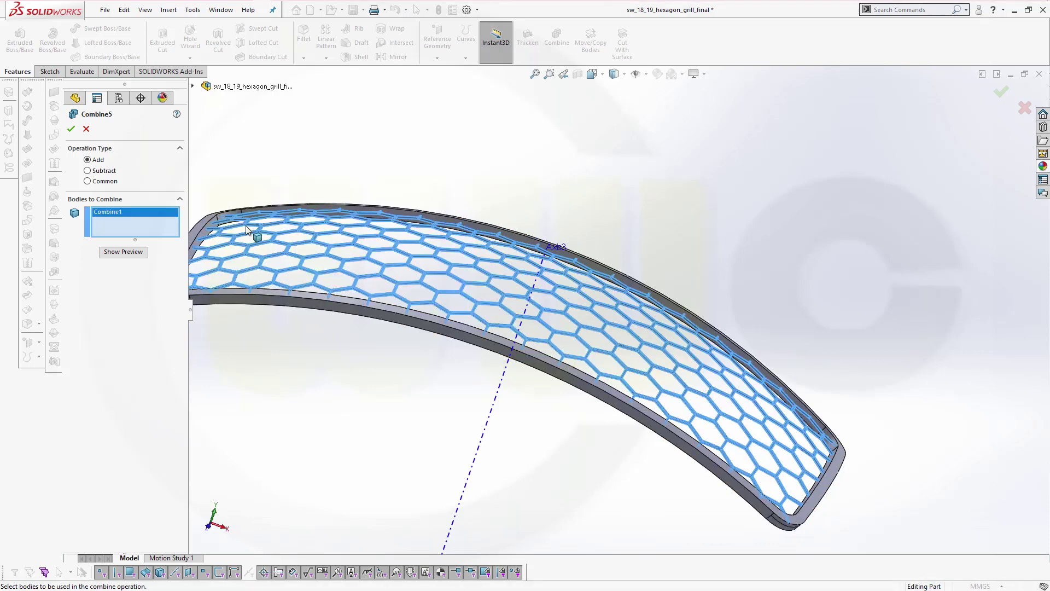
pyautogui.click(272, 297)
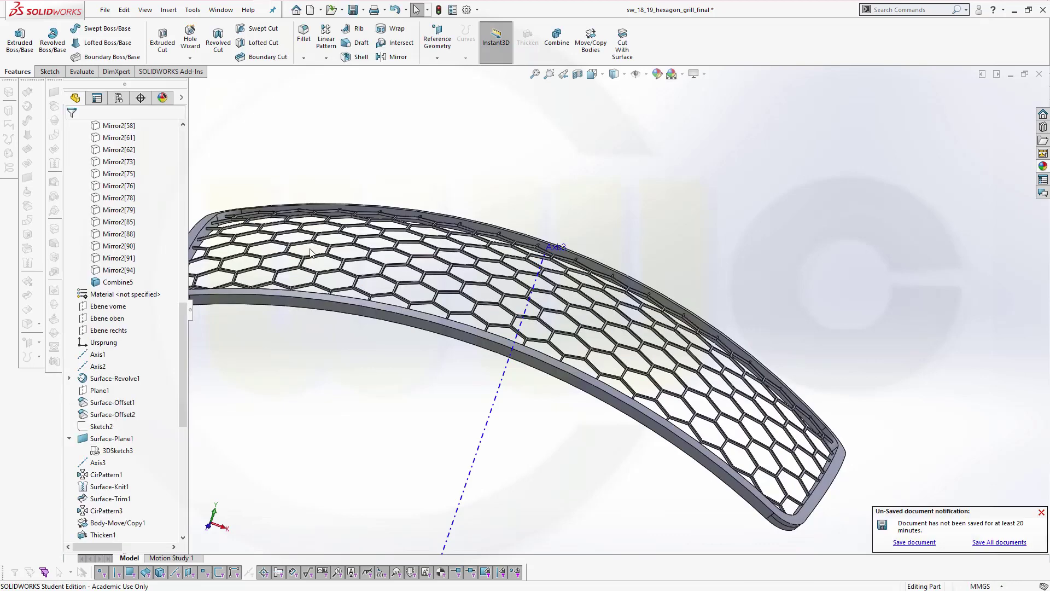
pyautogui.press('z')
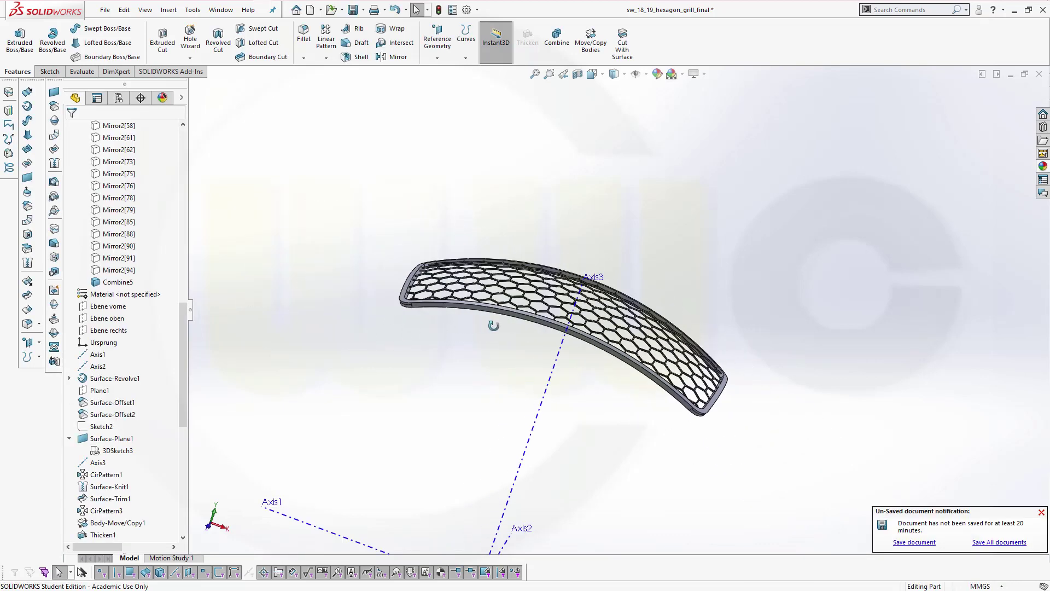
pyautogui.moveTo(493, 325); pyautogui.dragTo(563, 334, button='middle')
pyautogui.scroll(-3, 589, 304)
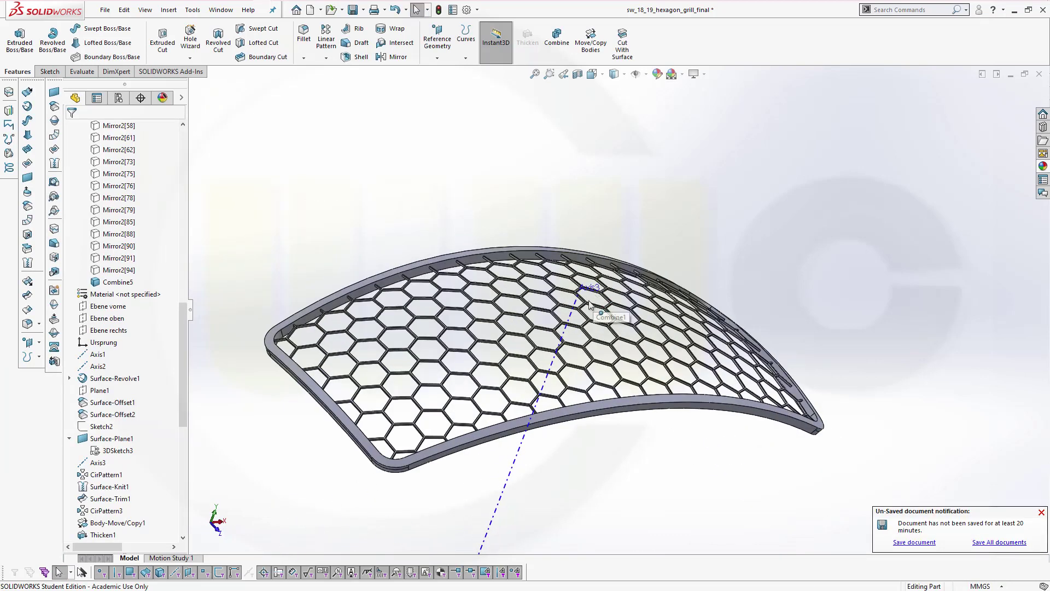
pyautogui.moveTo(570, 430); pyautogui.dragTo(537, 407, button='middle')
pyautogui.scroll(2, 537, 406)
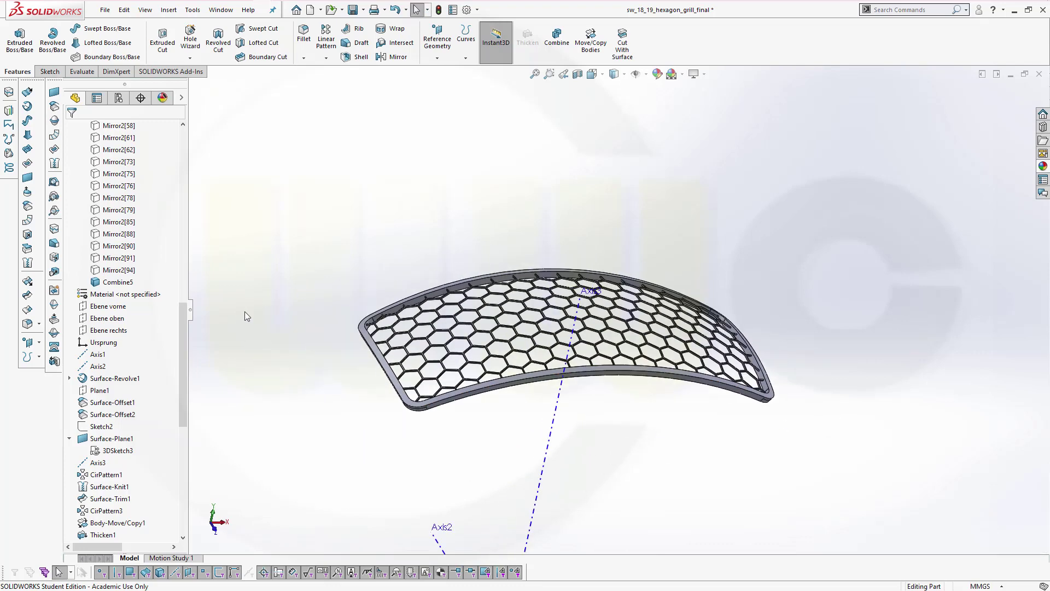
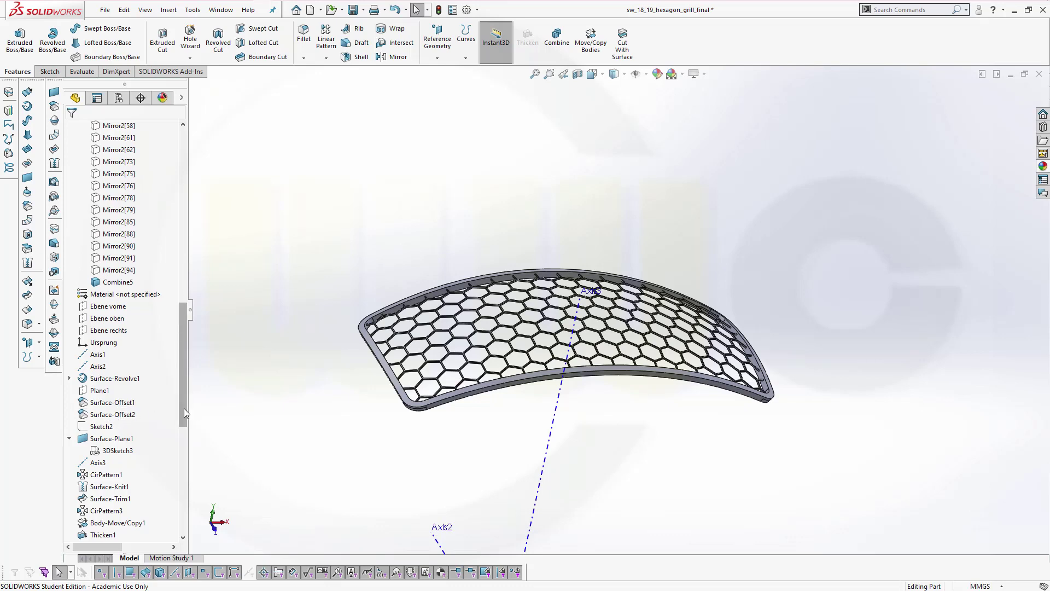
# - Roll the feature history back to just after Surface-Offset2, before Sketch2, and bring the surface bodies list into view
pyautogui.moveTo(184, 408); pyautogui.dragTo(156, 282)
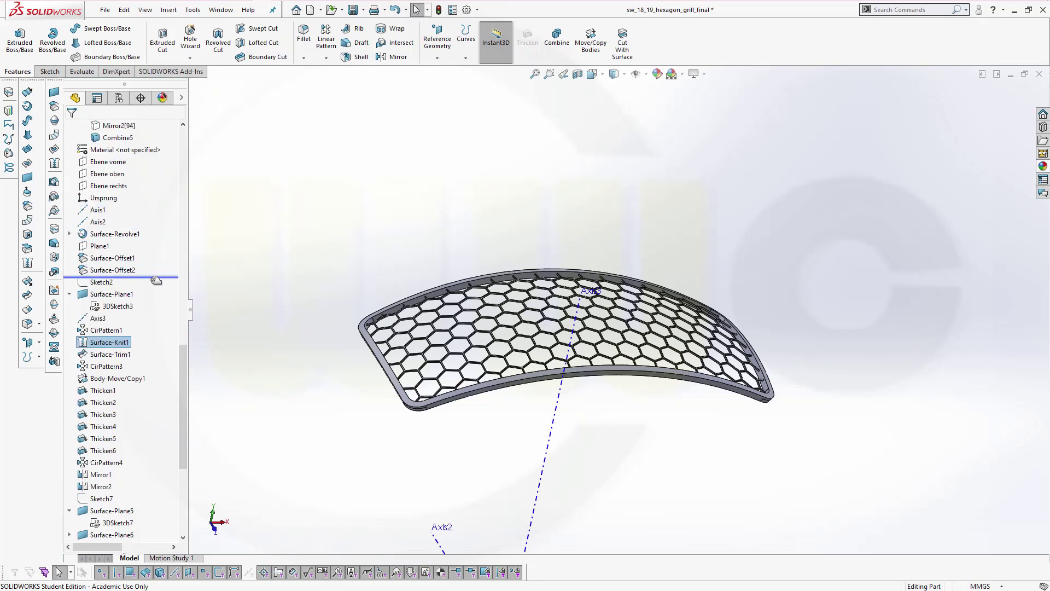
pyautogui.moveTo(156, 280); pyautogui.dragTo(158, 279)
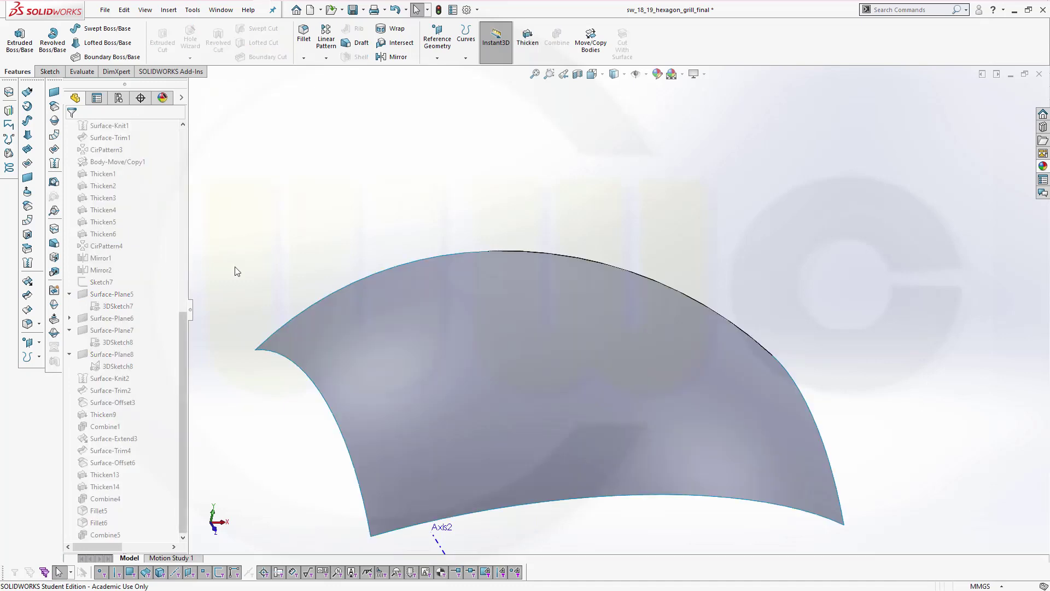
pyautogui.moveTo(183, 336); pyautogui.dragTo(184, 155)
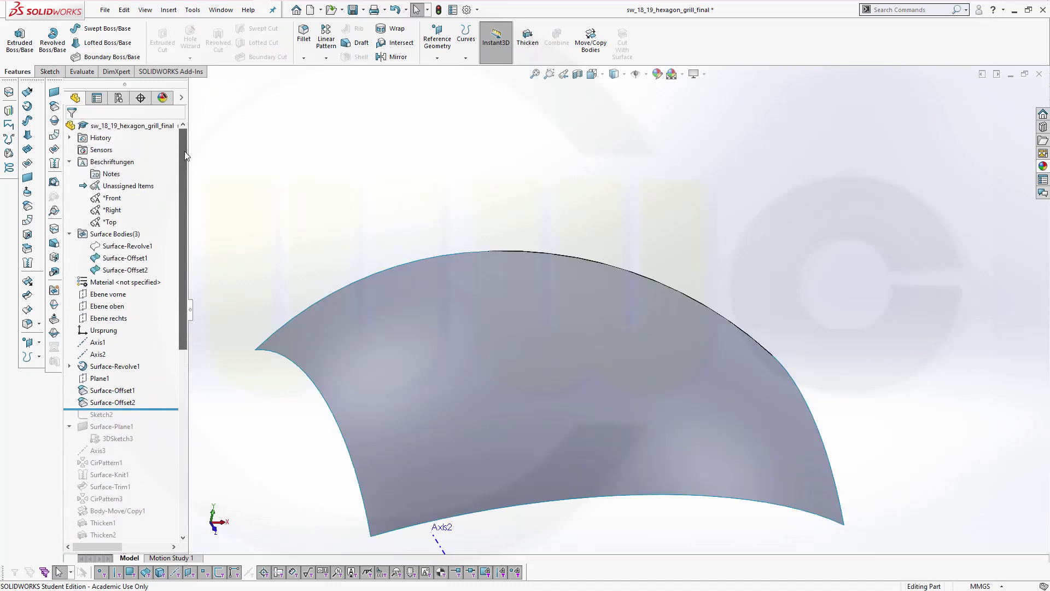
# - Copy the revolved surface Surface-Revolve1 in place with a 0 mm surface offset
pyautogui.click(114, 367)
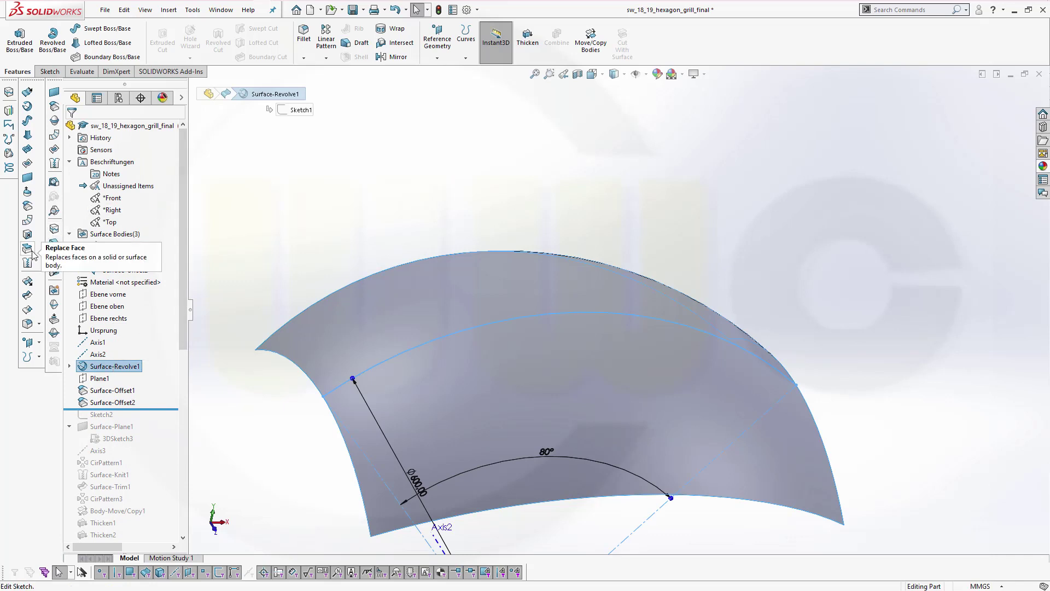
pyautogui.click(36, 201)
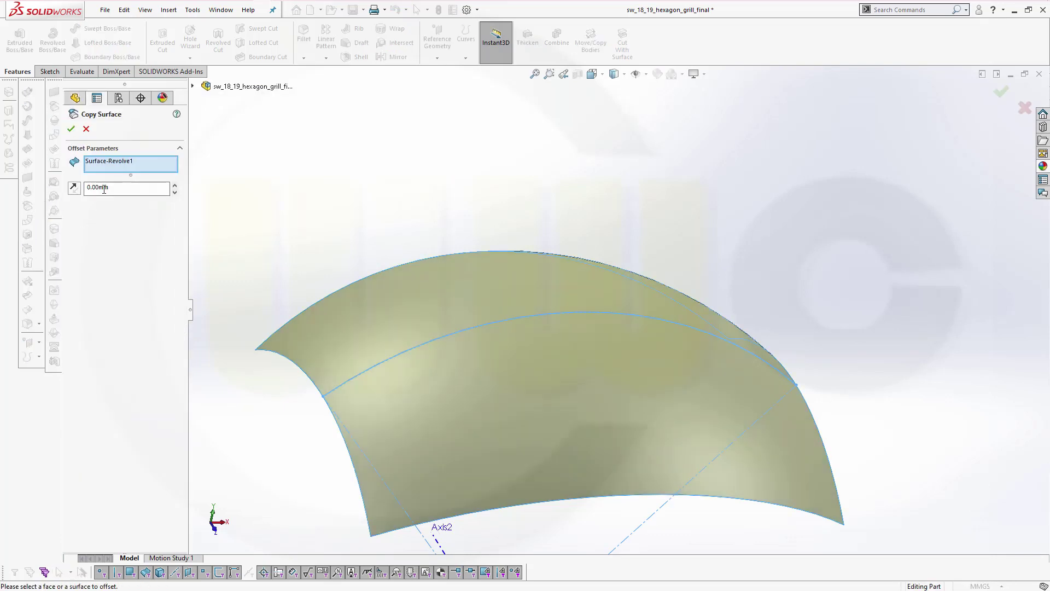
pyautogui.click(70, 129)
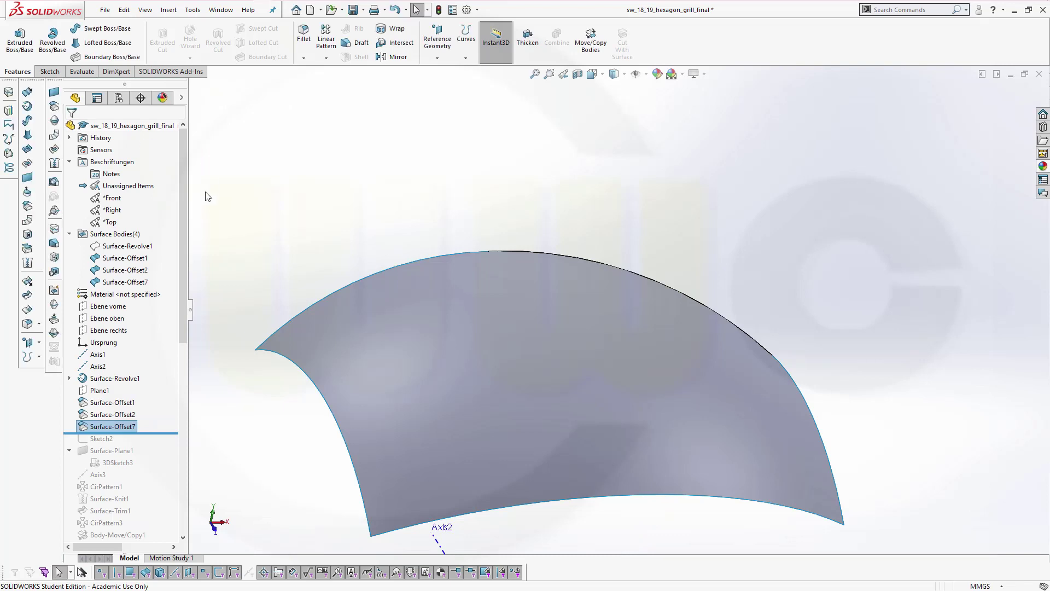
# - Roll the feature history forward to the end, past Combine5, to restore the complete grill
pyautogui.scroll(-1, 176, 231)
pyautogui.scroll(-3, 176, 231)
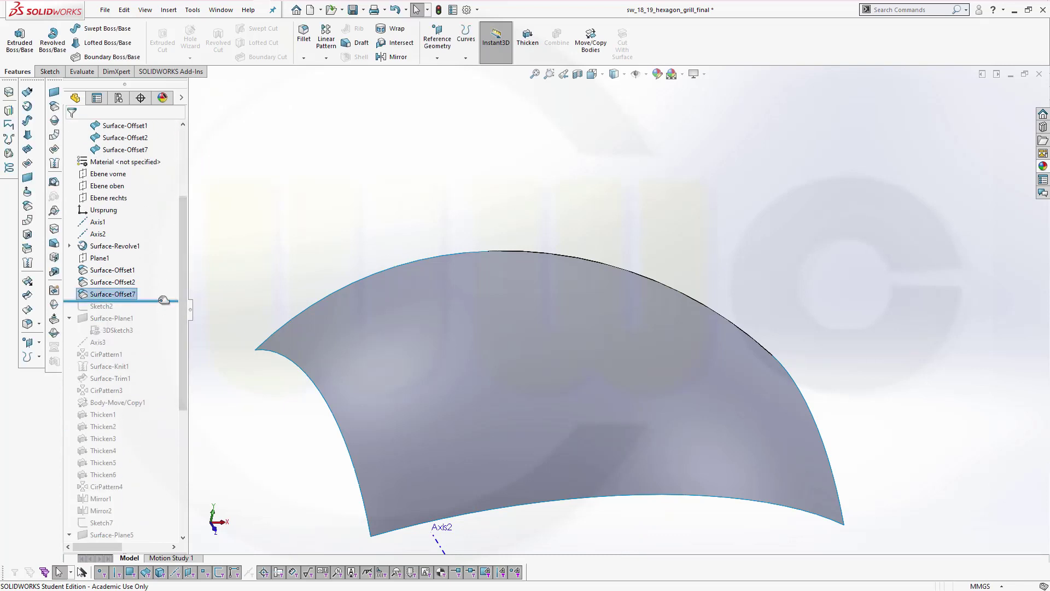
pyautogui.moveTo(164, 299); pyautogui.dragTo(154, 542)
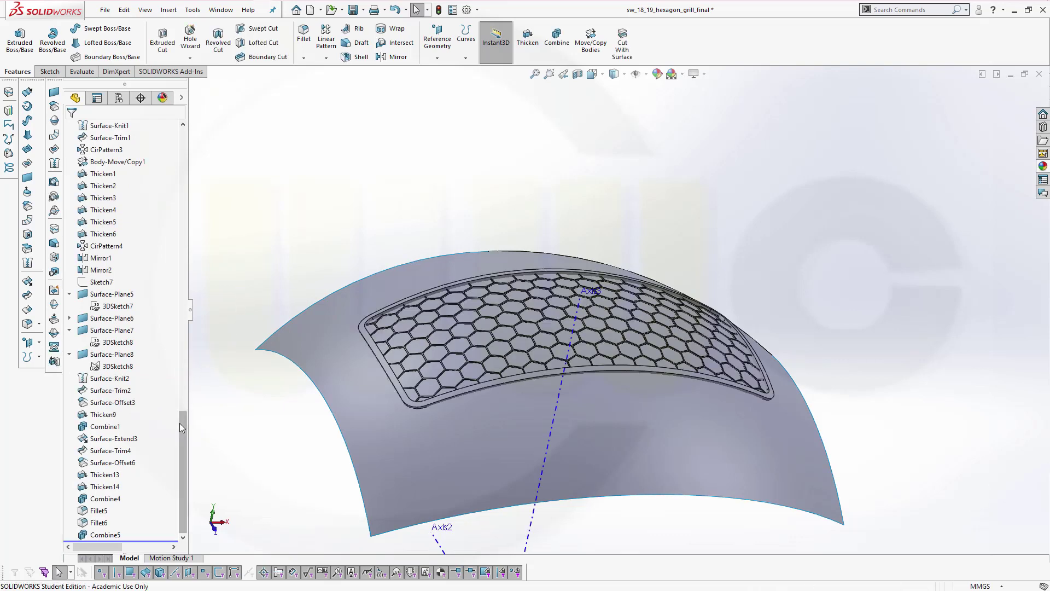
pyautogui.moveTo(182, 420); pyautogui.dragTo(224, 441)
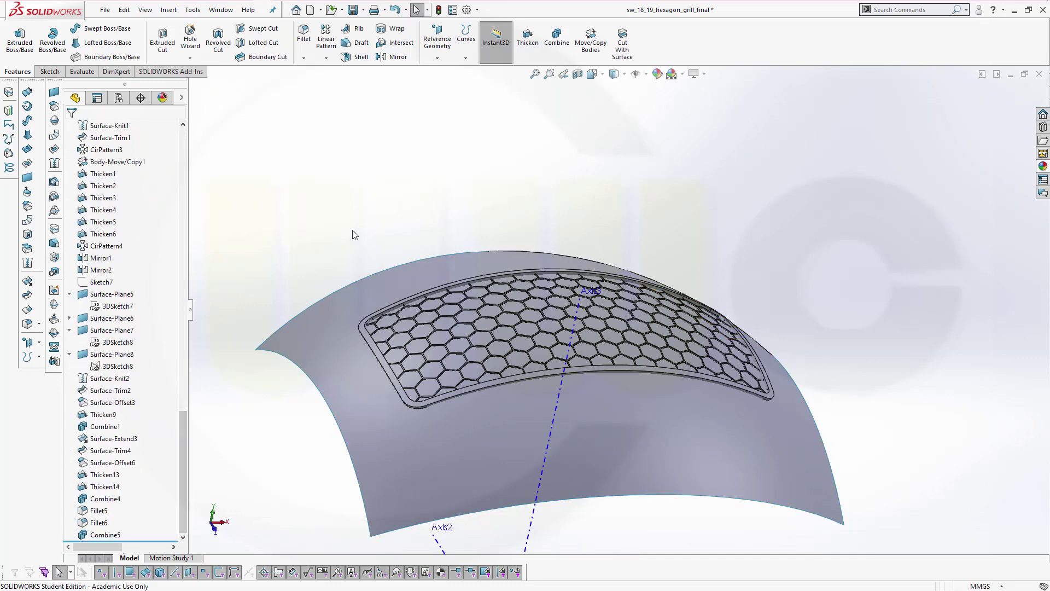
pyautogui.moveTo(353, 232); pyautogui.dragTo(339, 243, button='middle')
pyautogui.moveTo(551, 475); pyautogui.dragTo(426, 266, button='middle')
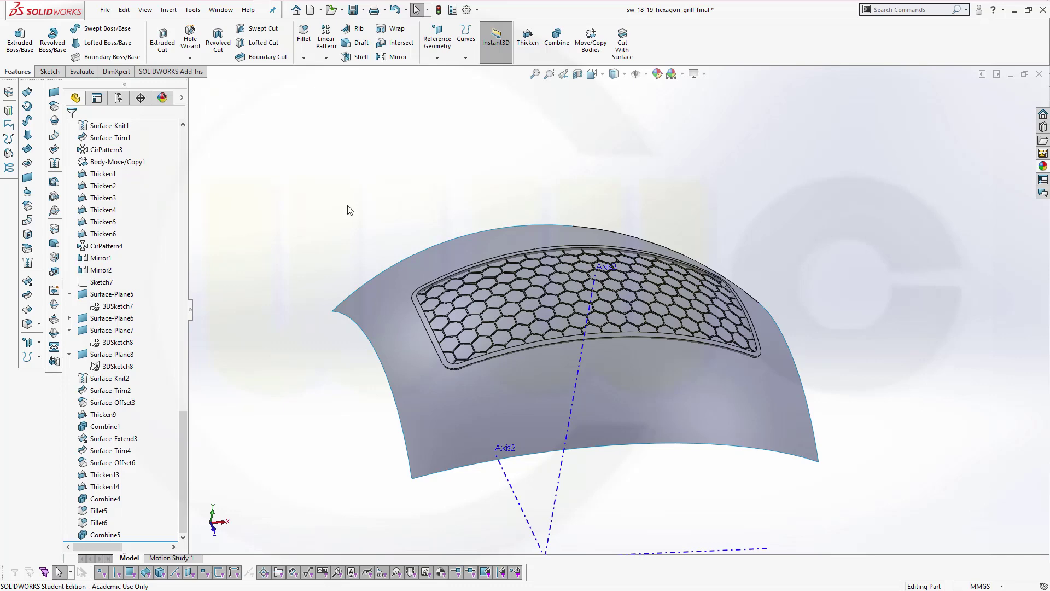
pyautogui.moveTo(350, 209); pyautogui.dragTo(400, 246, button='middle')
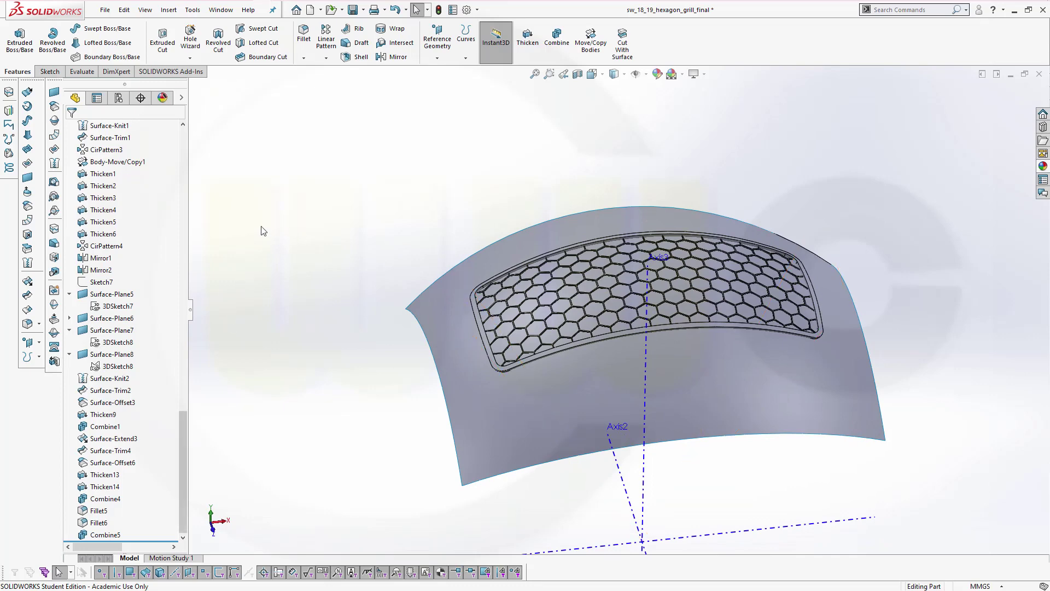
# - Hide the combined grill body Combine5 and show the knitted pyramid surface Surface-Knit2
pyautogui.moveTo(185, 441); pyautogui.dragTo(172, 298)
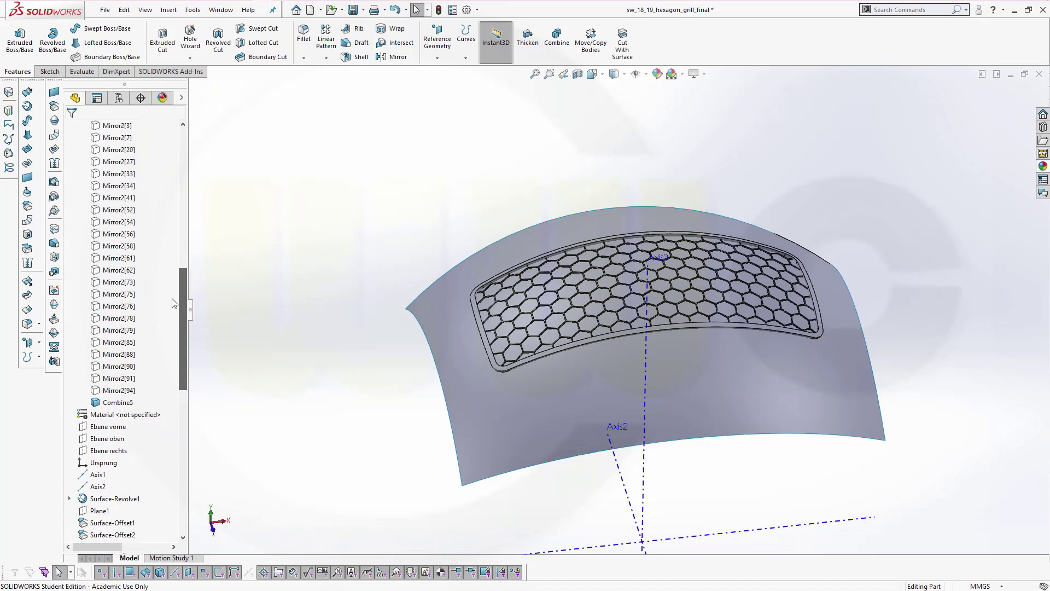
pyautogui.click(116, 402)
pyautogui.click(131, 390)
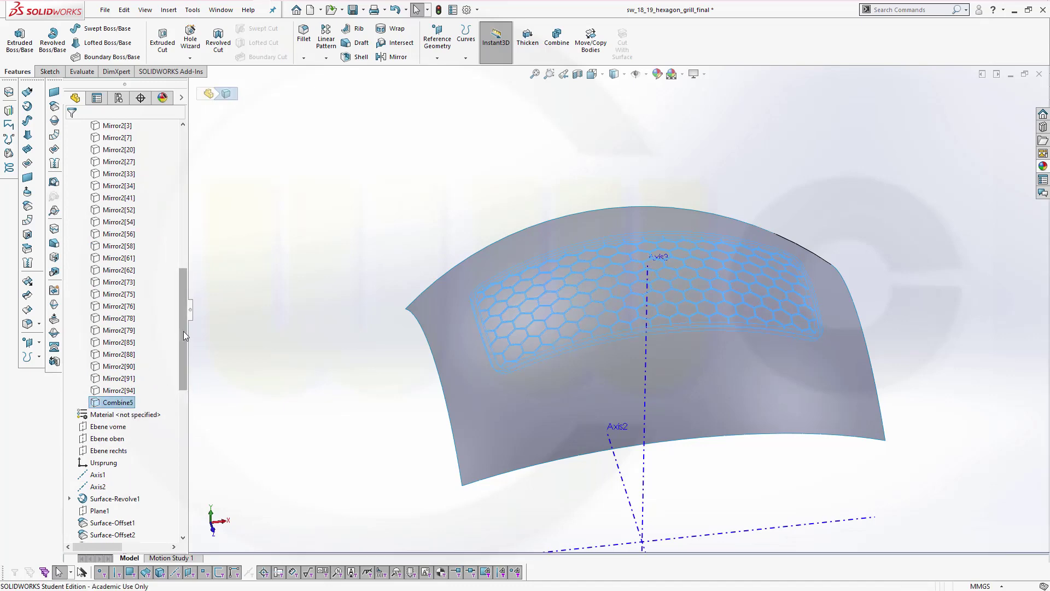
pyautogui.moveTo(183, 330); pyautogui.dragTo(179, 202)
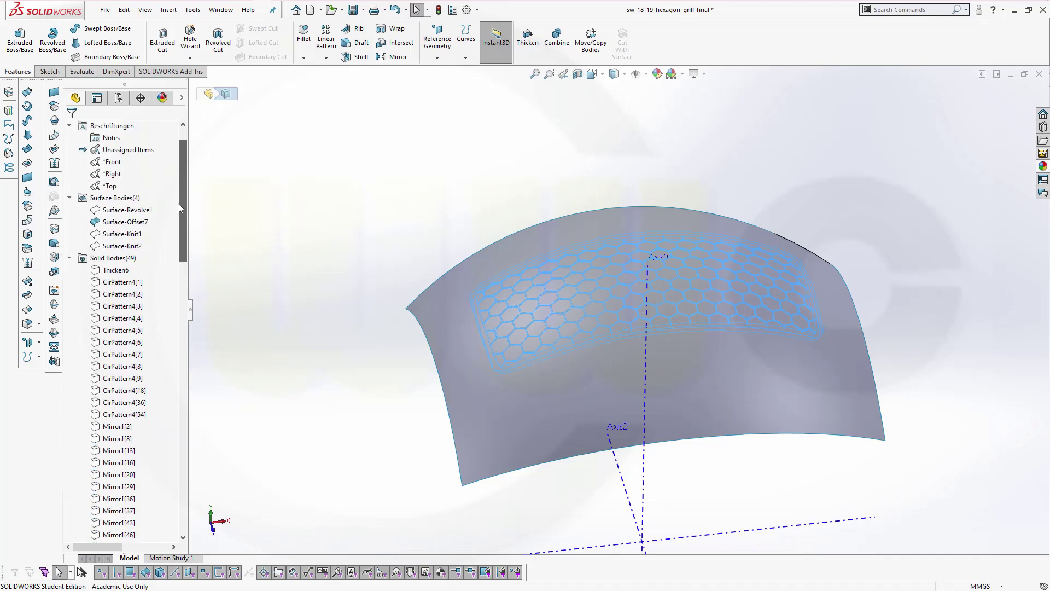
pyautogui.click(115, 246)
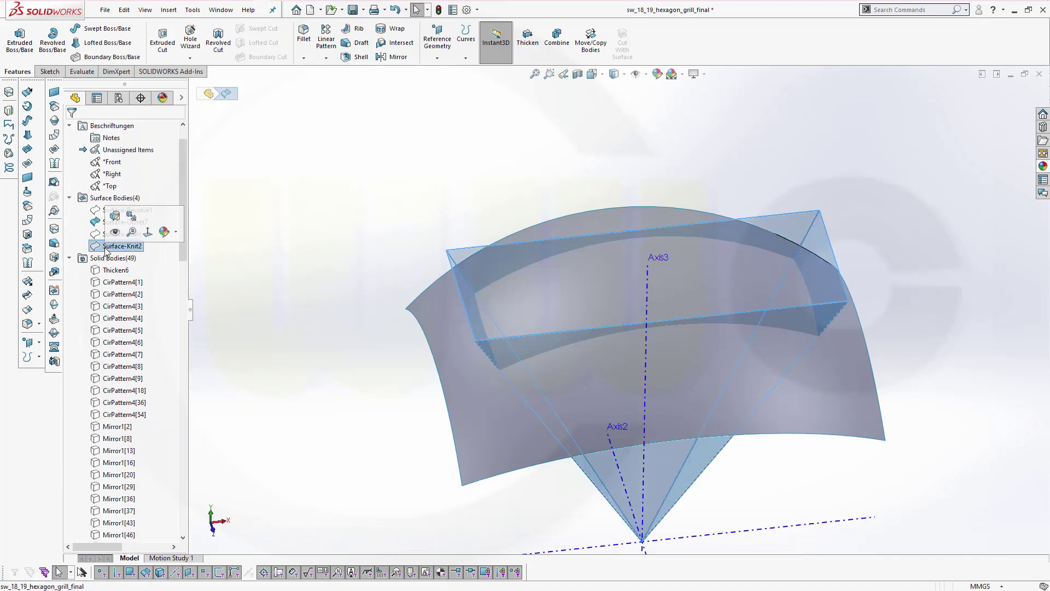
pyautogui.click(141, 231)
pyautogui.click(326, 165)
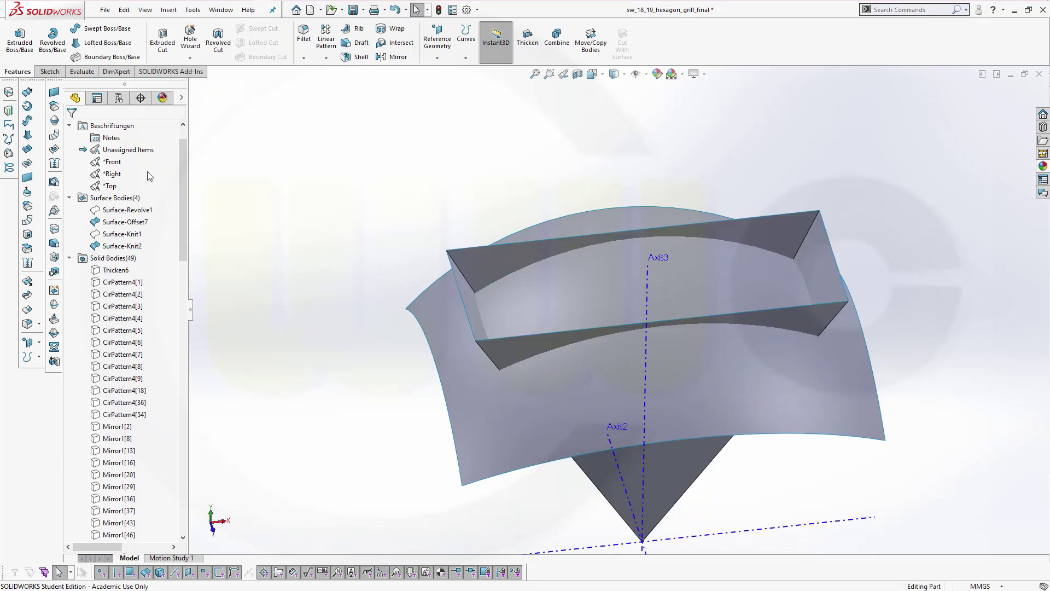
# - Trim the copied surface Surface-Offset7 with Surface-Knit2 as the trim tool, removing the region inside the pyramid
pyautogui.click(28, 294)
pyautogui.click(487, 268)
pyautogui.click(554, 291)
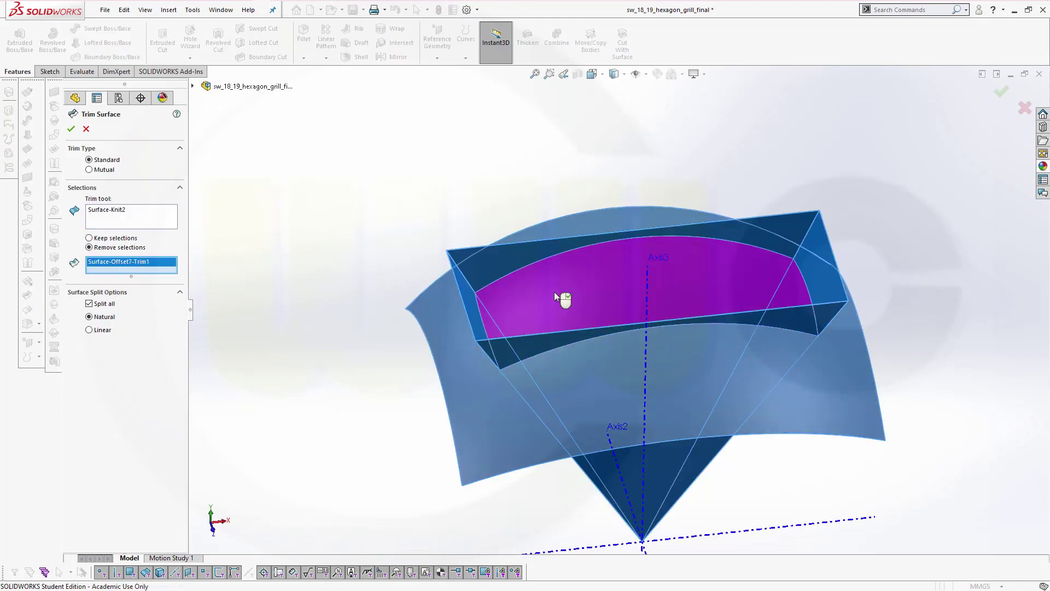
pyautogui.click(70, 130)
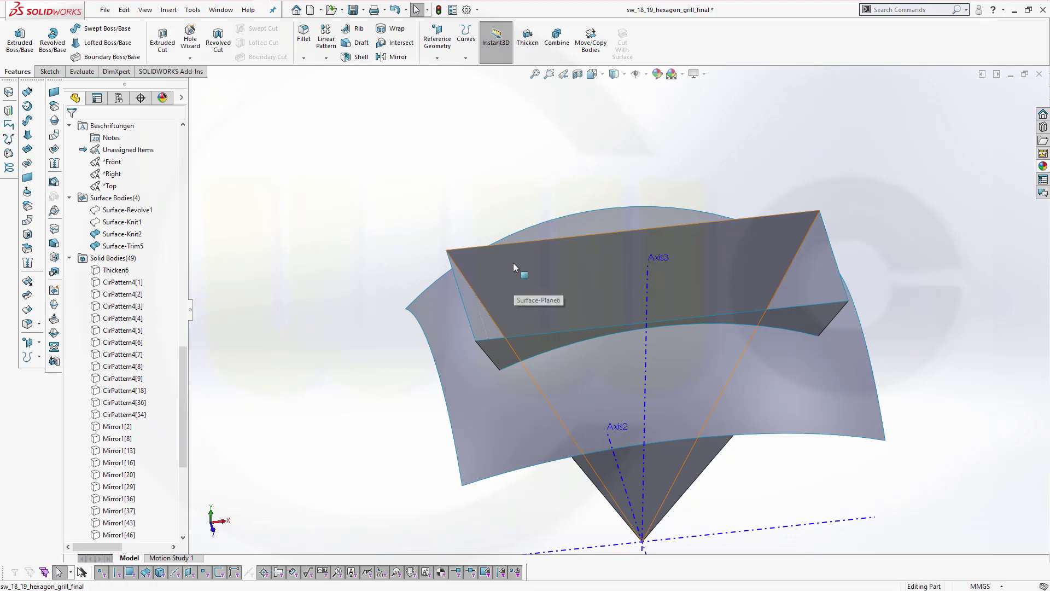
# - Hide the pyramid-shaped tool surface so only the trimmed curved surface with its opening is shown
pyautogui.rightClick(514, 277)
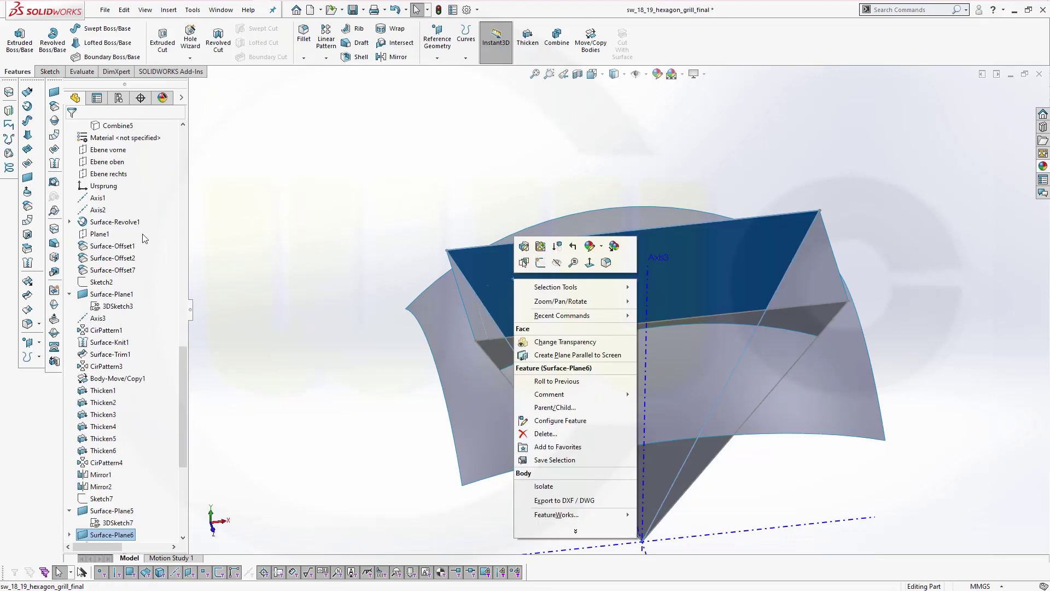
pyautogui.click(556, 263)
pyautogui.moveTo(403, 185); pyautogui.dragTo(491, 263, button='middle')
pyautogui.moveTo(683, 393); pyautogui.dragTo(670, 331, button='middle')
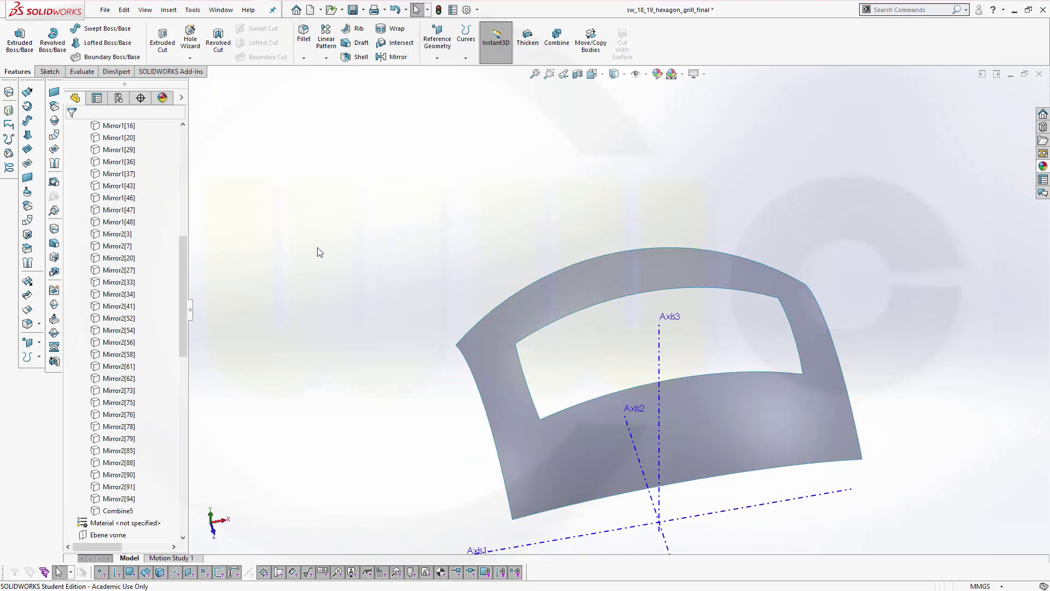
# - Collapse the solid bodies list and start a new sketch on Plane1
pyautogui.moveTo(183, 261); pyautogui.dragTo(179, 147)
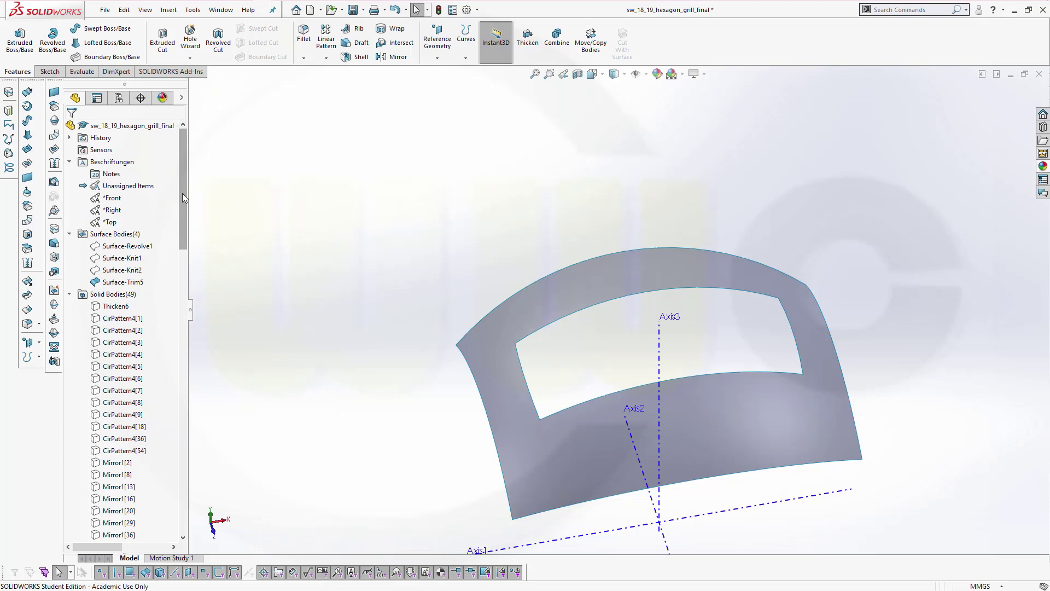
pyautogui.moveTo(182, 192); pyautogui.dragTo(184, 221)
pyautogui.click(70, 198)
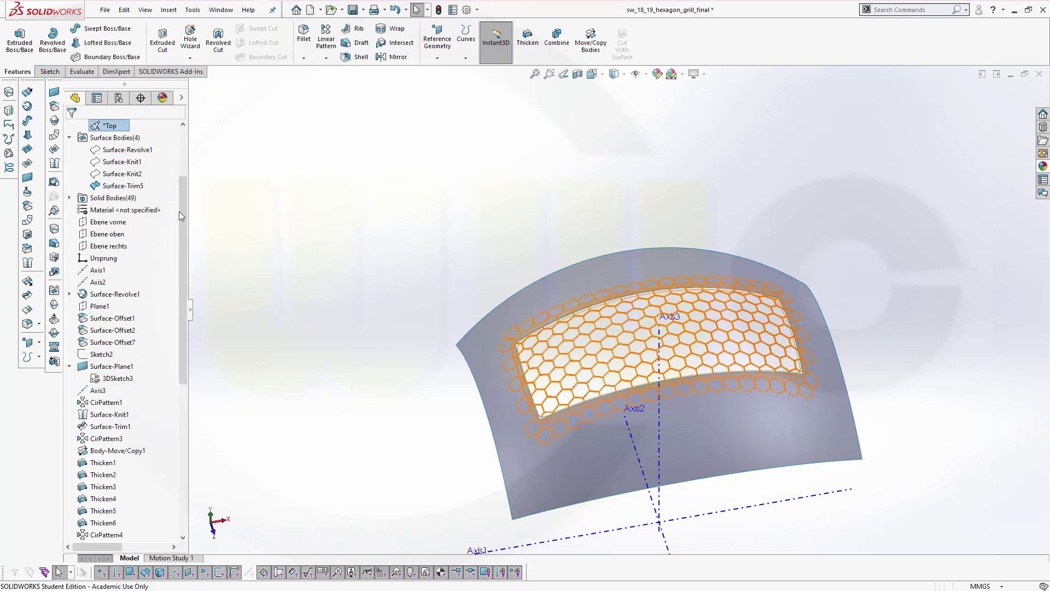
pyautogui.click(89, 307)
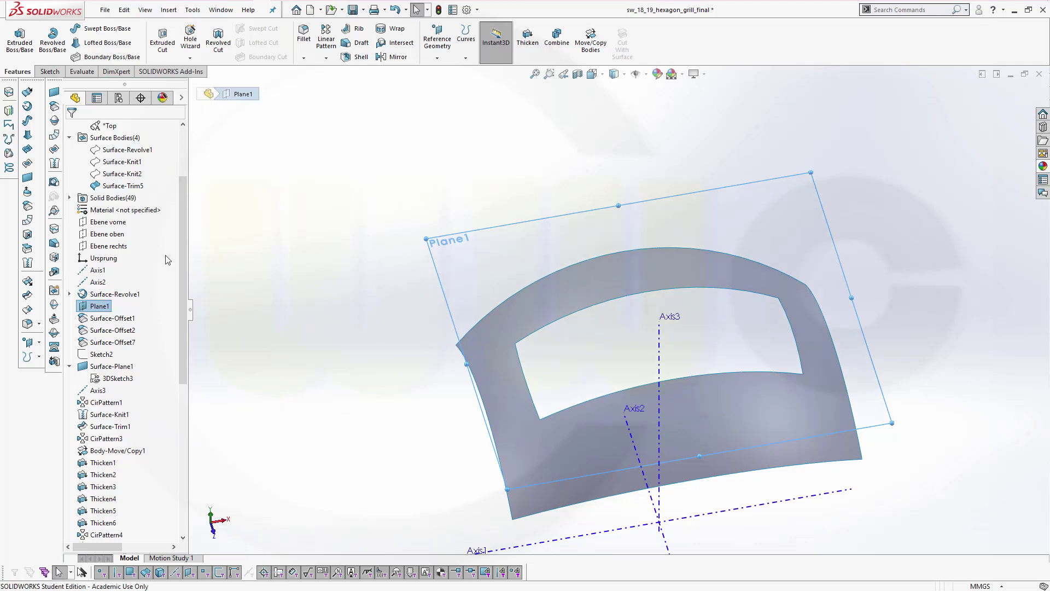
pyautogui.click(324, 152)
pyautogui.click(492, 233)
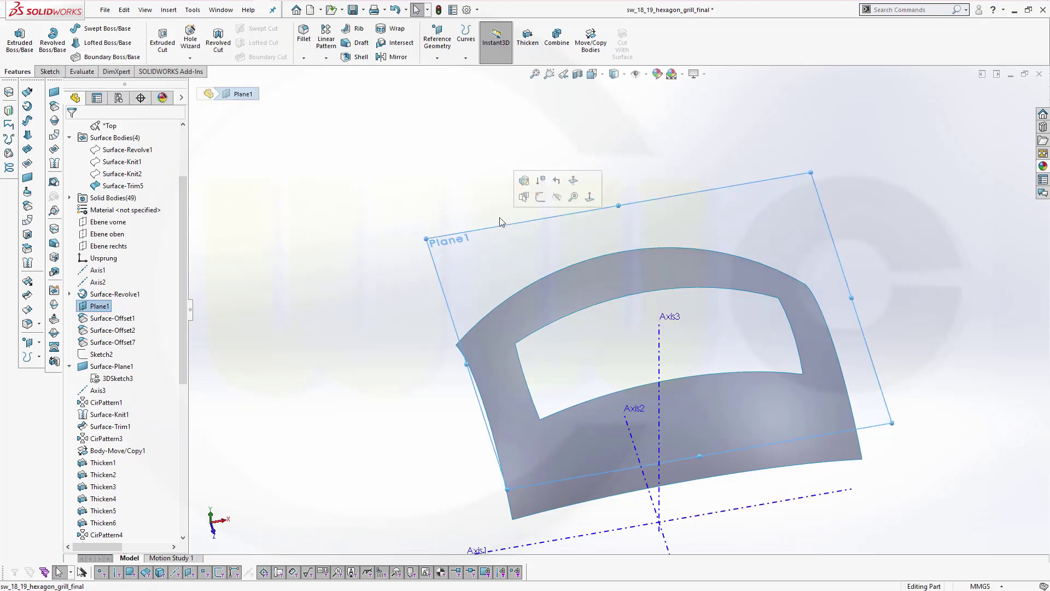
pyautogui.click(540, 197)
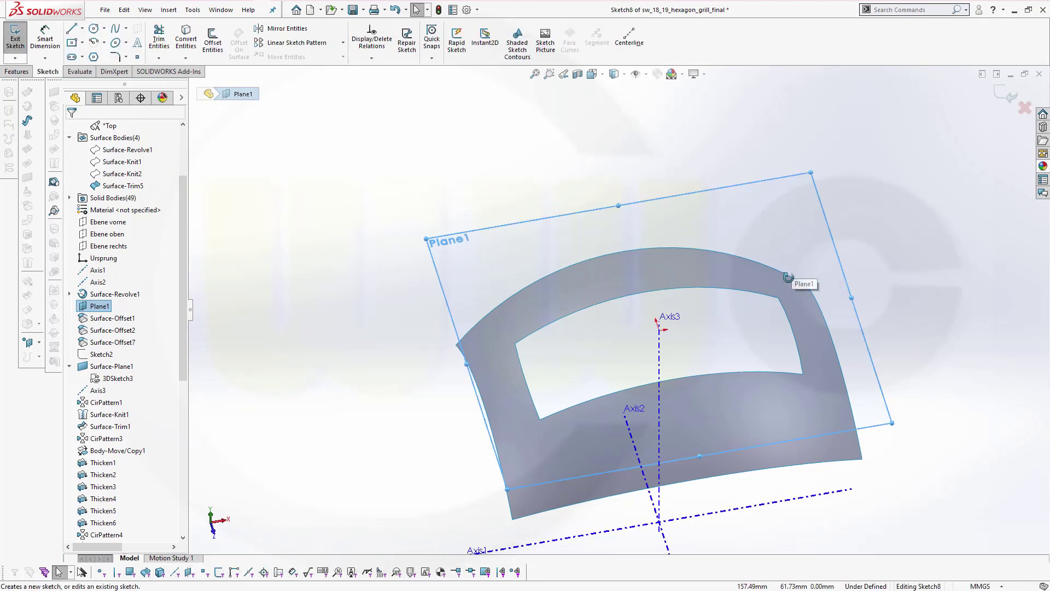
# - Switch to the Top view and sketch a center rectangle of about 562 x 218 mm around the origin
pyautogui.moveTo(812, 317)
pyautogui.mouseDown(button='middle')
pyautogui.moveTo(740, 295)
pyautogui.moveTo(766, 321)
pyautogui.moveTo(773, 375)
pyautogui.moveTo(783, 358)
pyautogui.moveTo(782, 388)
pyautogui.mouseUp(button='middle')
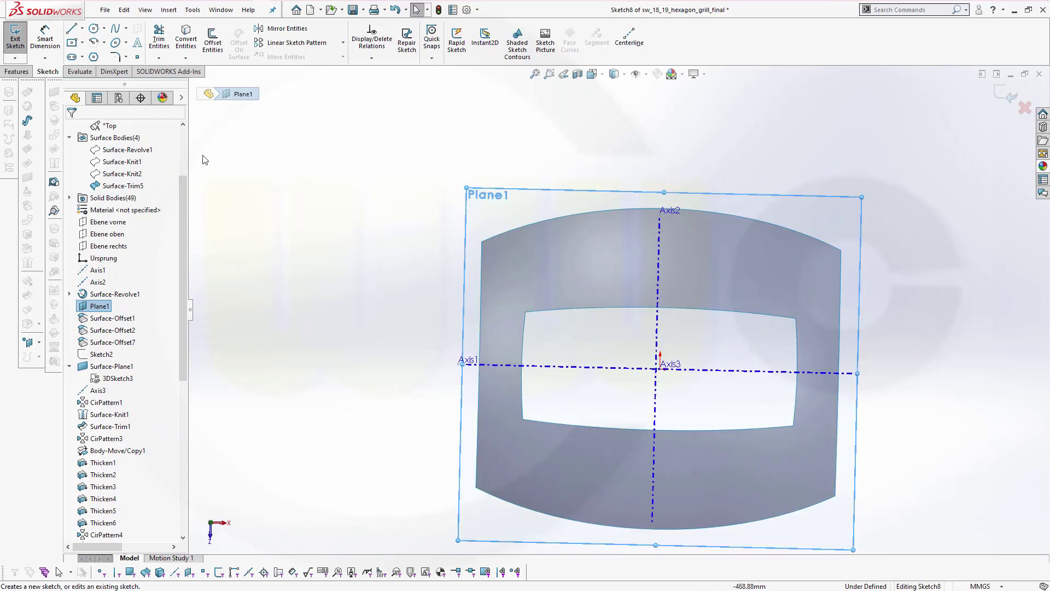
pyautogui.click(72, 42)
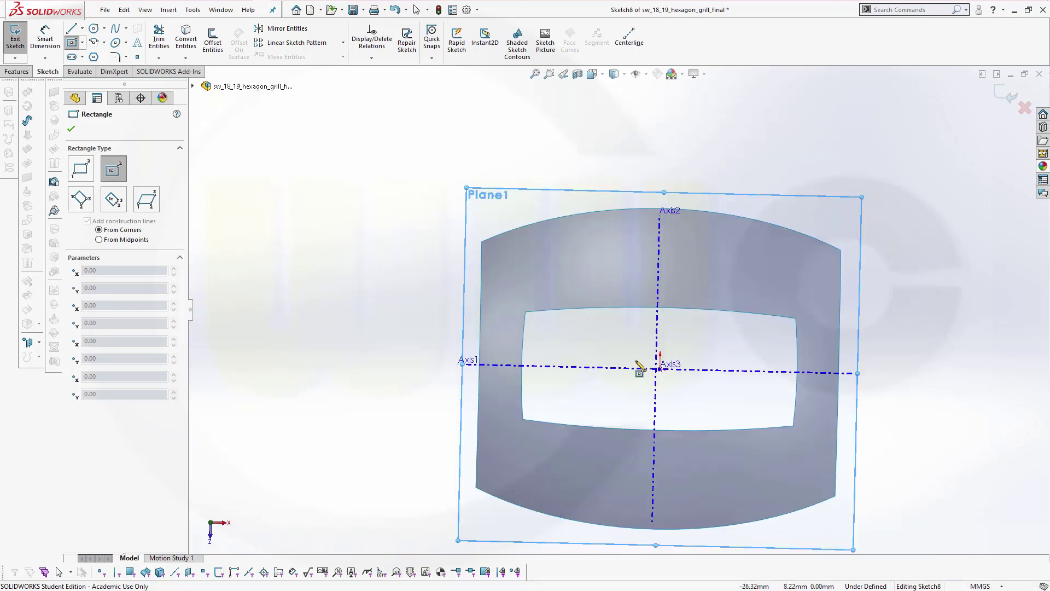
pyautogui.press('space')
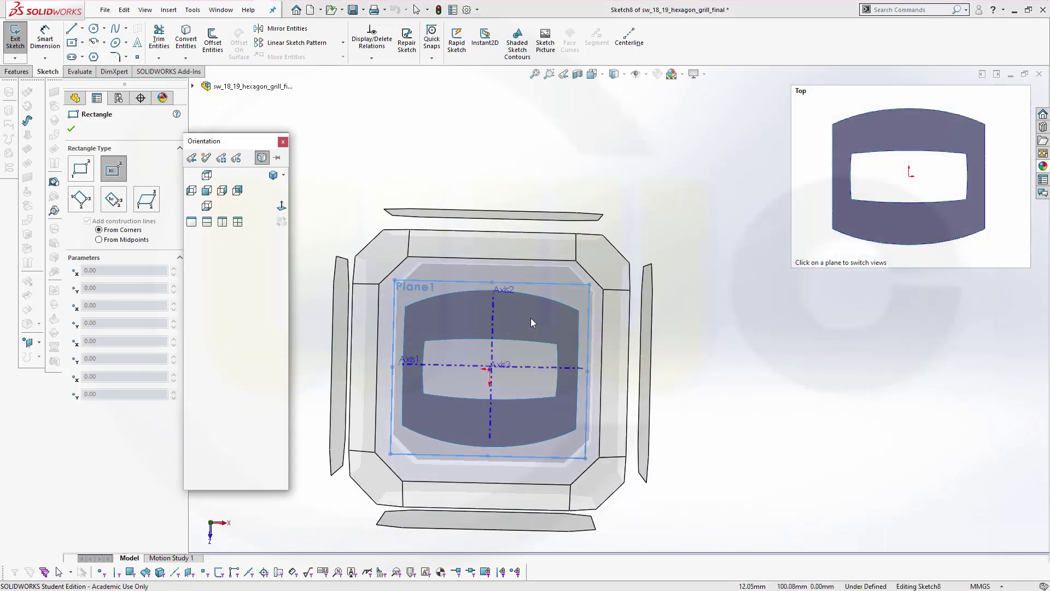
pyautogui.click(530, 317)
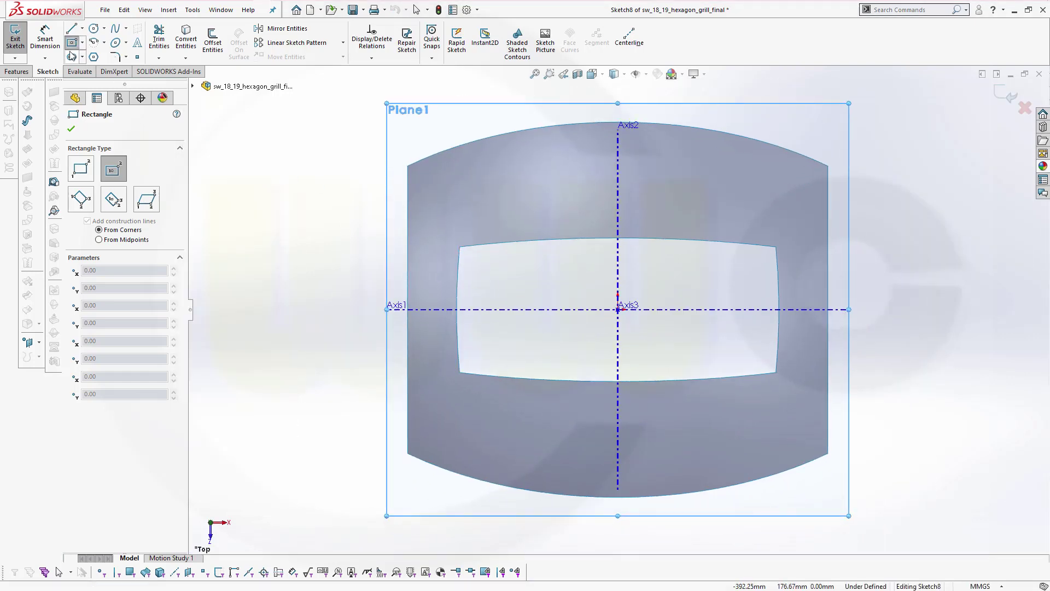
pyautogui.click(619, 310)
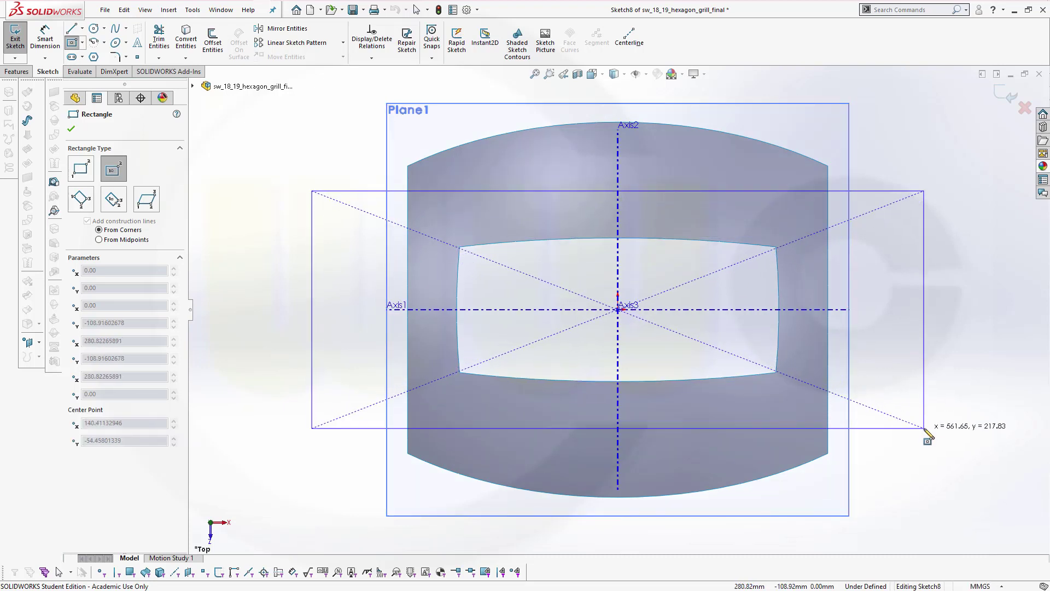
pyautogui.click(924, 427)
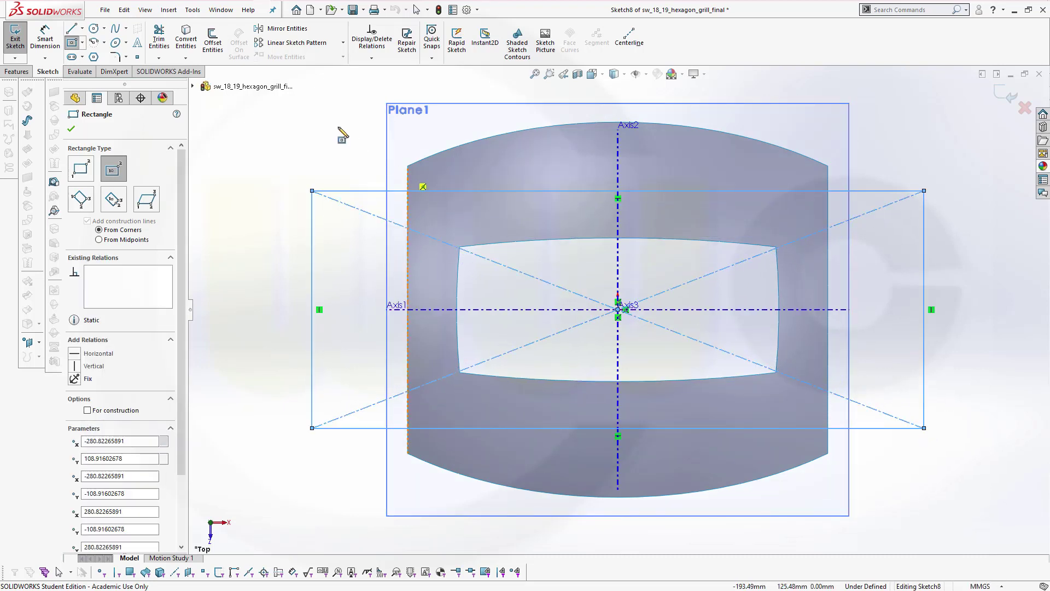
# - Dimension the rectangle's height between its two horizontal sides as 185 mm
pyautogui.click(45, 39)
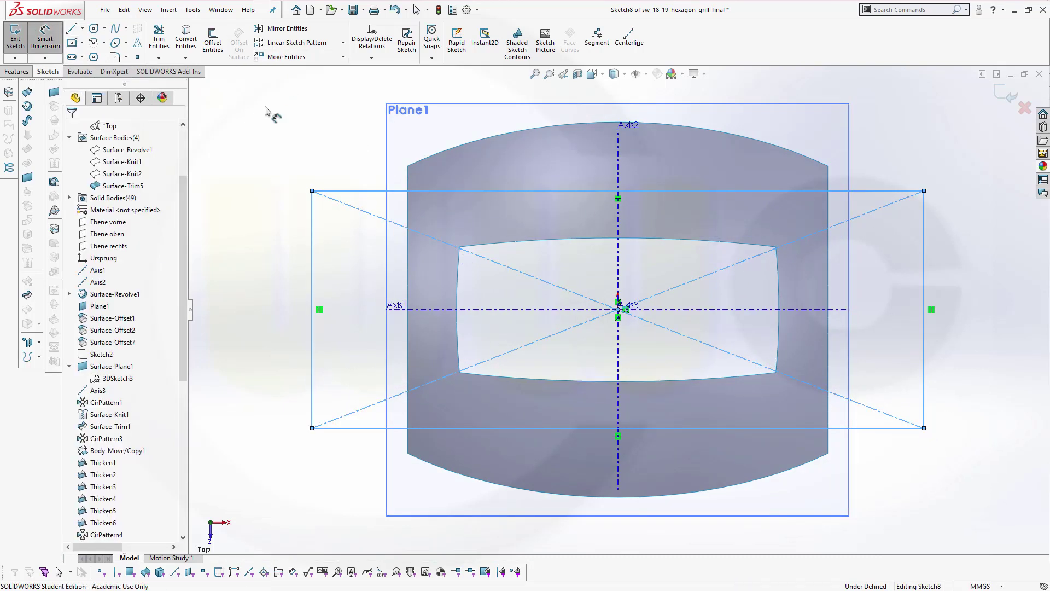
pyautogui.click(481, 191)
pyautogui.click(471, 427)
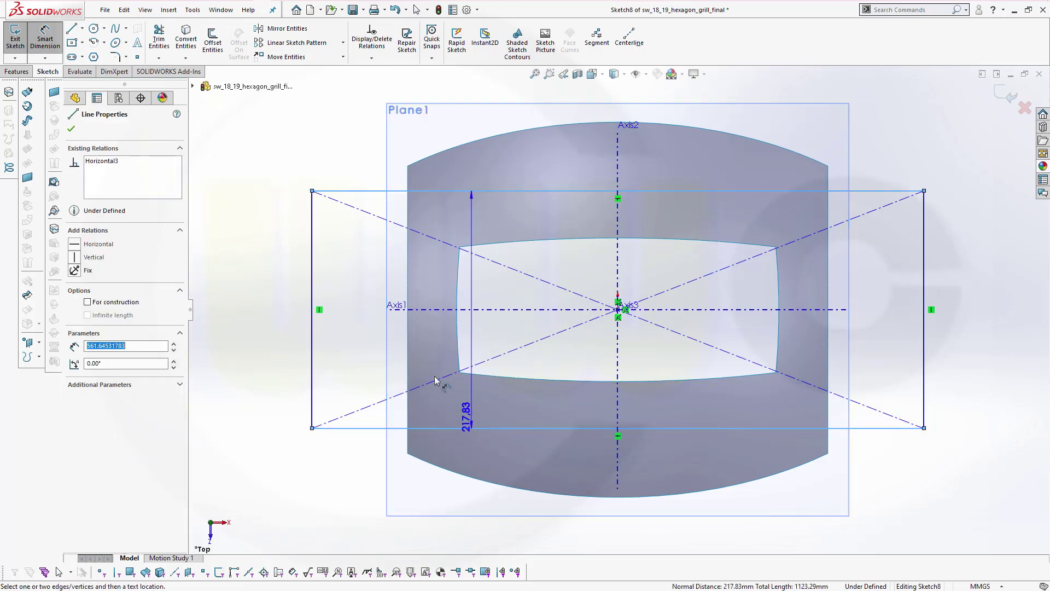
pyautogui.click(277, 315)
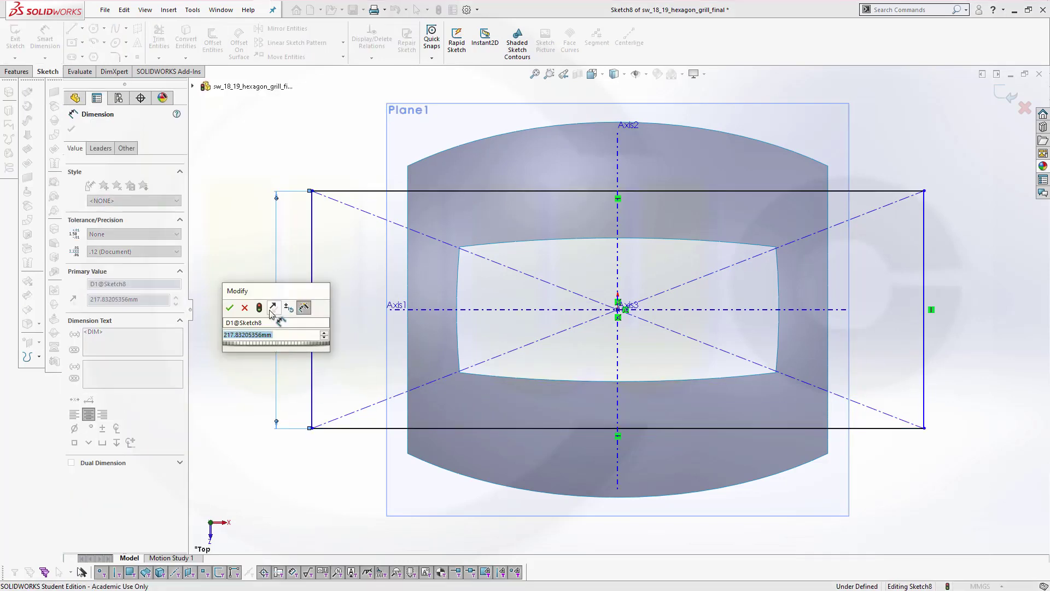
pyautogui.write('1')
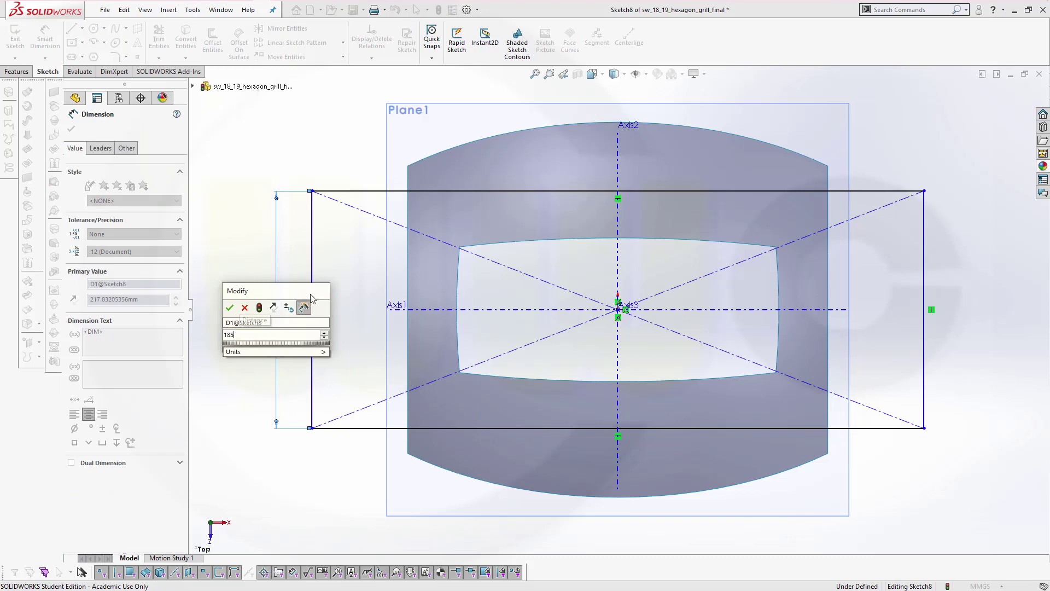
pyautogui.write('85')
pyautogui.press('Return')
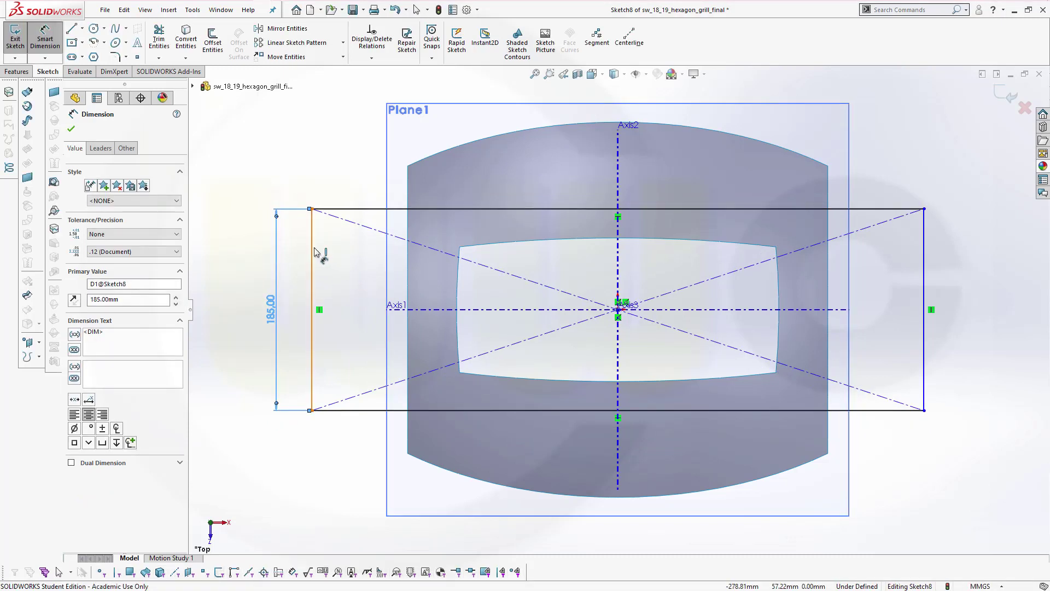
# - Dimension the rectangle's width between its two vertical sides as 390 mm and finish the sketch
pyautogui.click(313, 250)
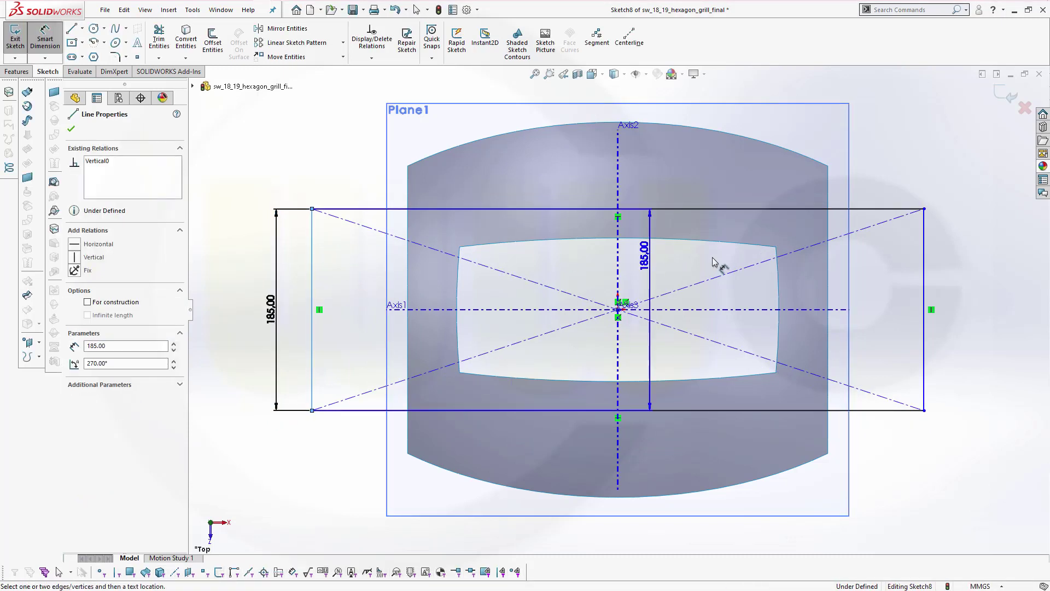
pyautogui.click(925, 258)
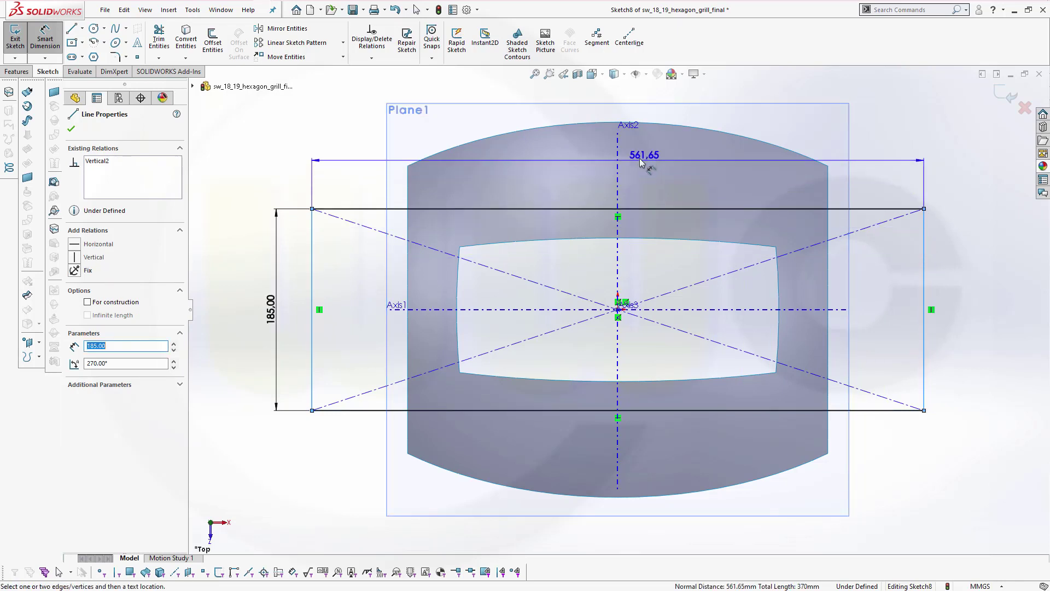
pyautogui.click(599, 148)
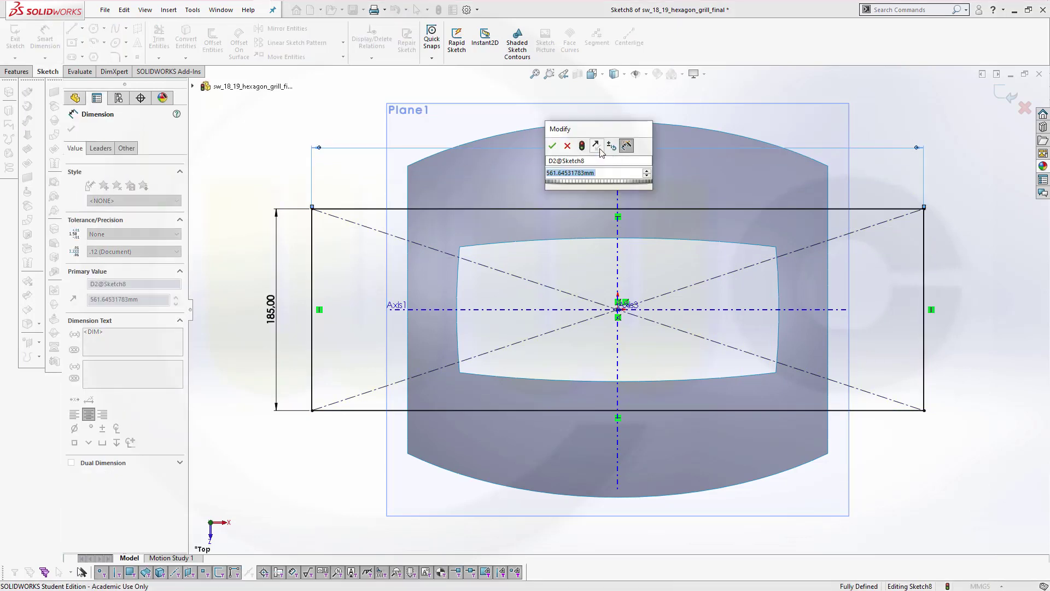
pyautogui.write('390')
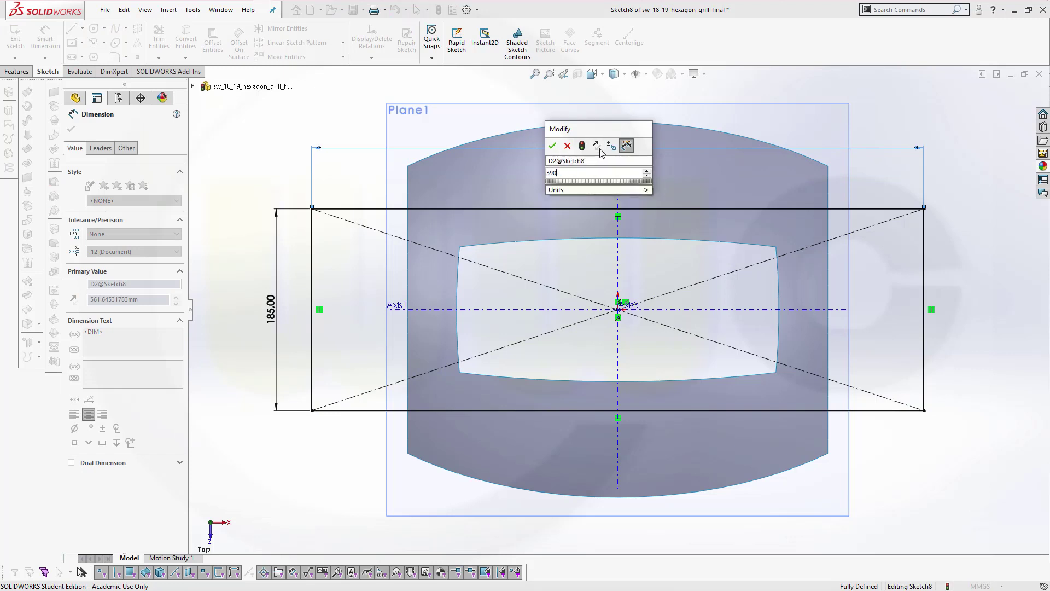
pyautogui.press('Return')
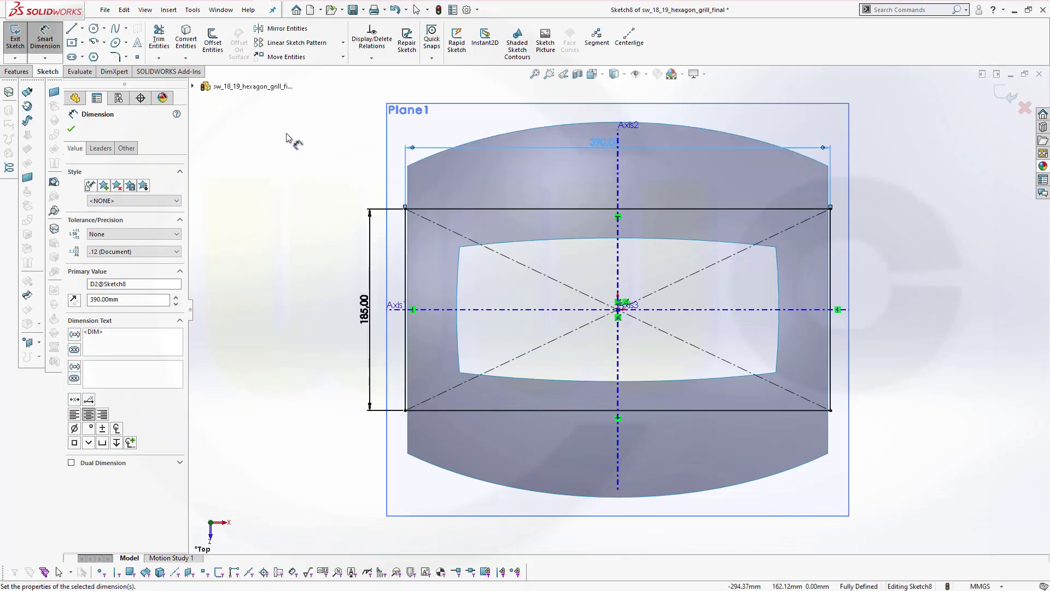
pyautogui.click(1007, 98)
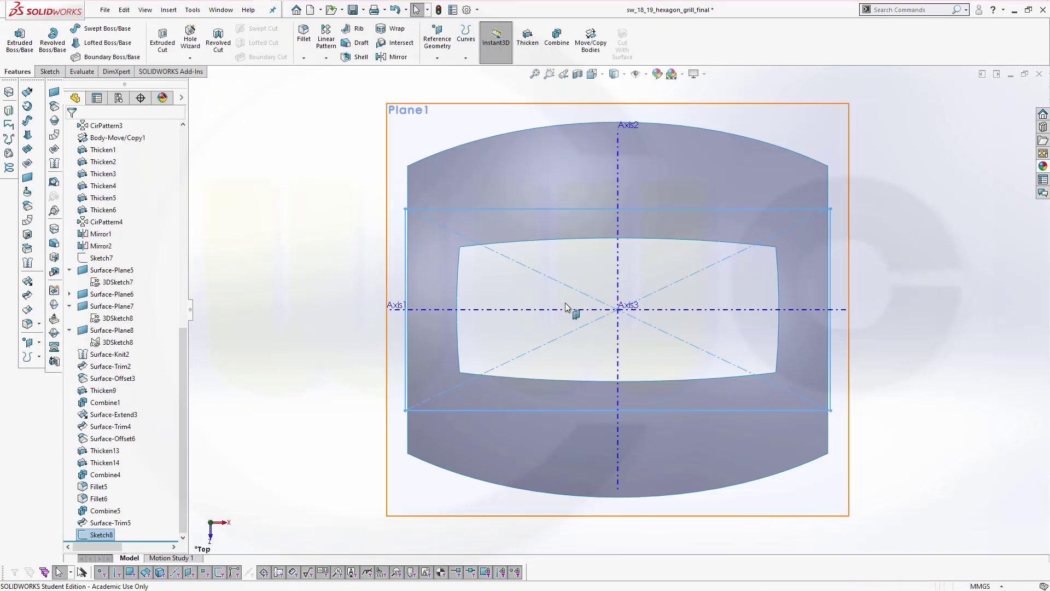
# - Hide the trimmed curved surface with the opening so only the rectangle sketch, plane and axes are shown
pyautogui.moveTo(573, 309)
pyautogui.mouseDown(button='middle')
pyautogui.moveTo(493, 265)
pyautogui.moveTo(564, 208)
pyautogui.moveTo(567, 139)
pyautogui.moveTo(565, 204)
pyautogui.moveTo(593, 328)
pyautogui.moveTo(539, 133)
pyautogui.moveTo(569, 206)
pyautogui.moveTo(565, 106)
pyautogui.moveTo(593, 293)
pyautogui.moveTo(616, 326)
pyautogui.moveTo(558, 99)
pyautogui.moveTo(594, 90)
pyautogui.moveTo(598, 126)
pyautogui.mouseUp(button='middle')
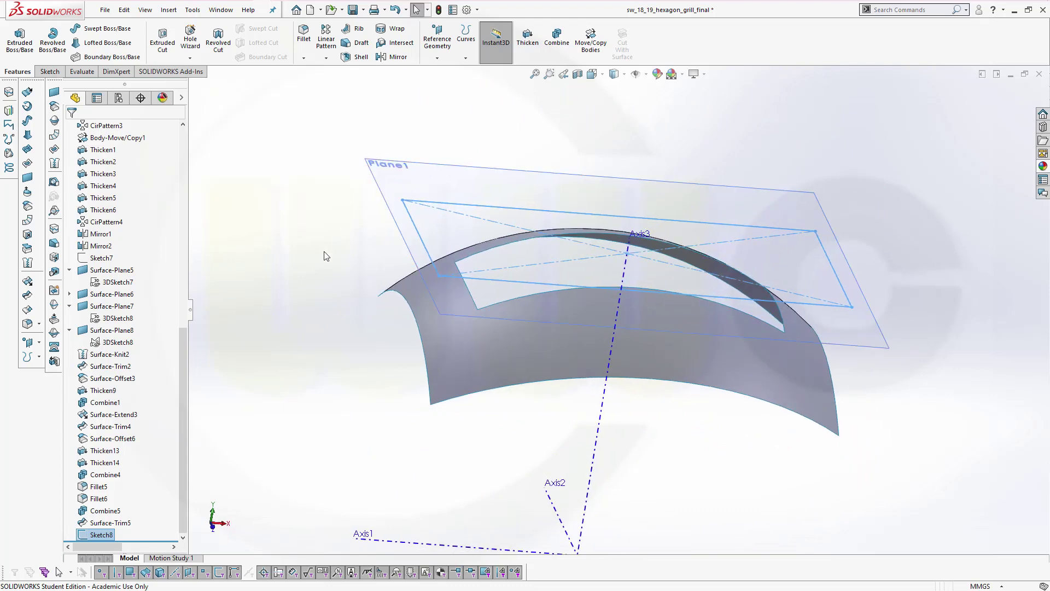
pyautogui.click(446, 365)
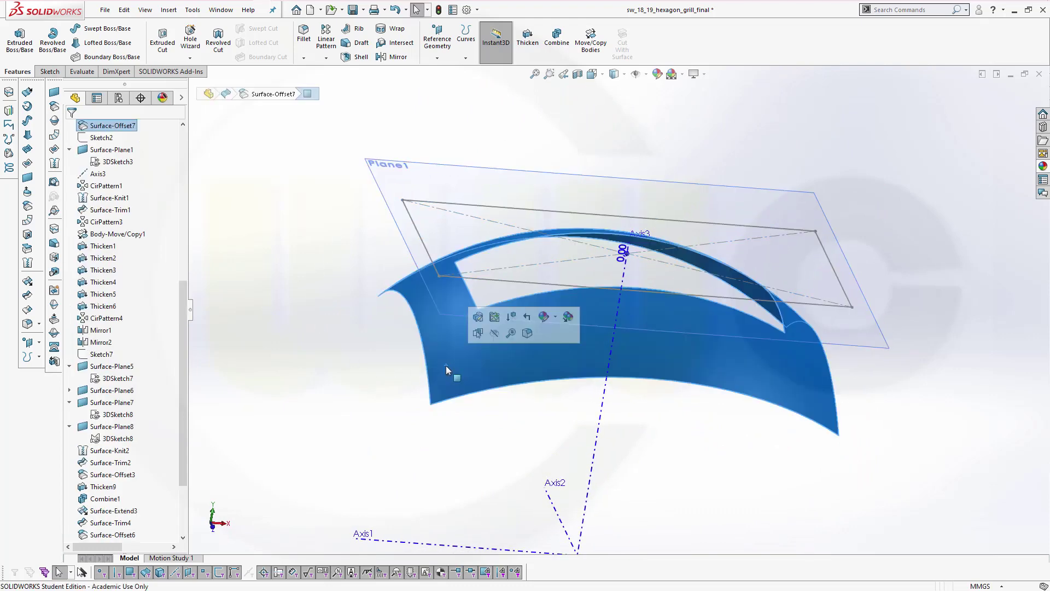
pyautogui.click(495, 333)
# - Start a 3D sketch and draw a closed triangle from the rectangle's front long side to the origin
pyautogui.scroll(3, 687, 422)
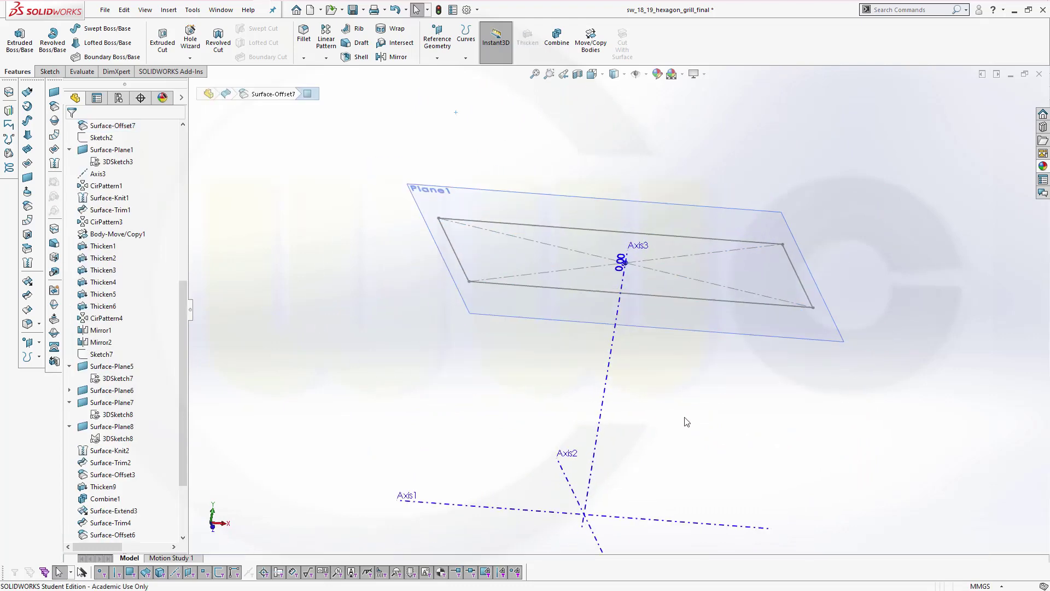
pyautogui.moveTo(672, 405); pyautogui.dragTo(658, 395, button='middle')
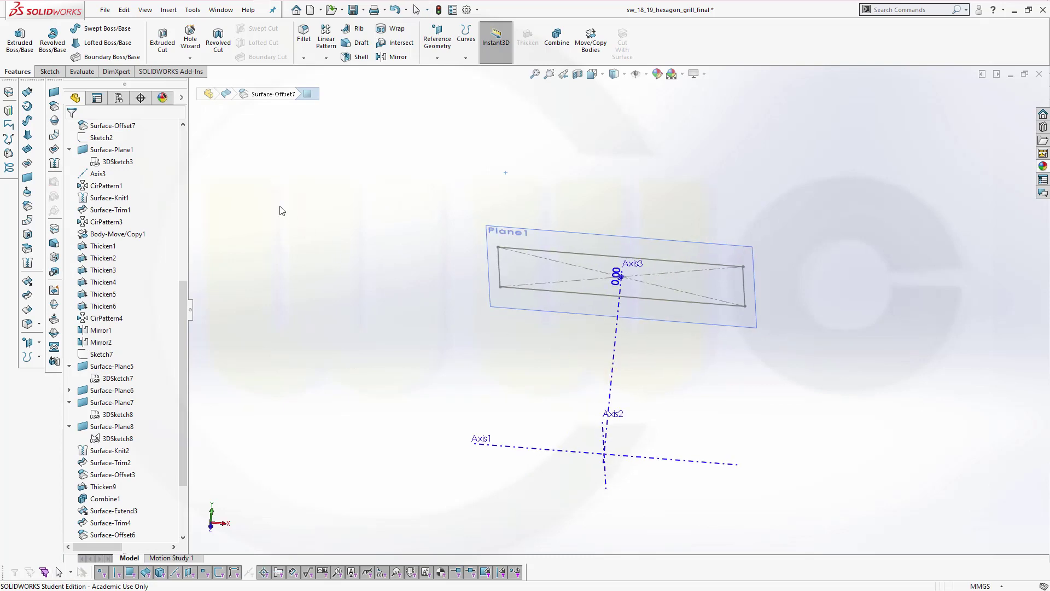
pyautogui.click(49, 71)
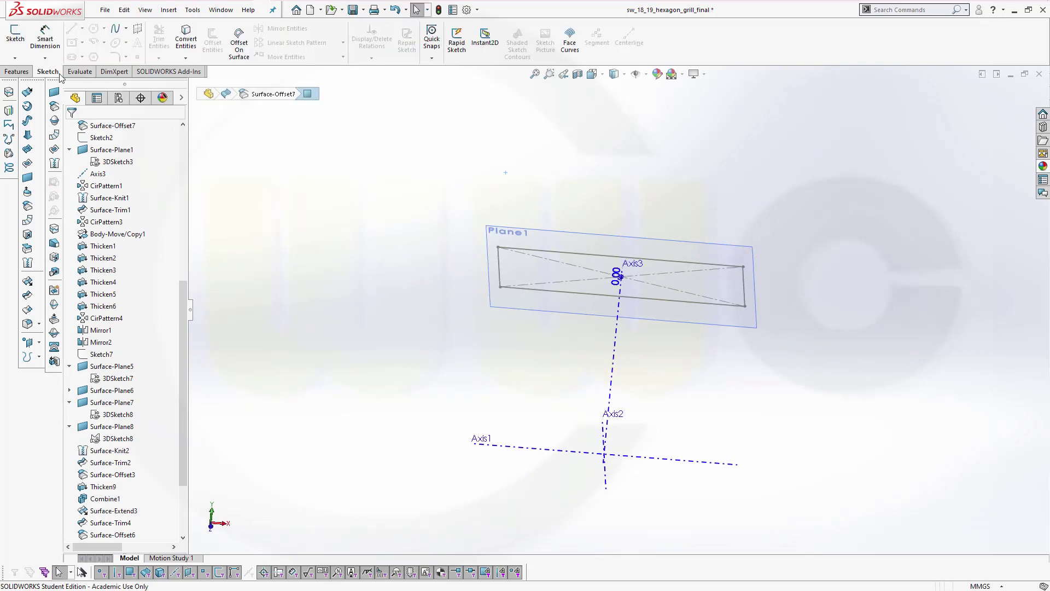
pyautogui.click(15, 57)
pyautogui.click(24, 69)
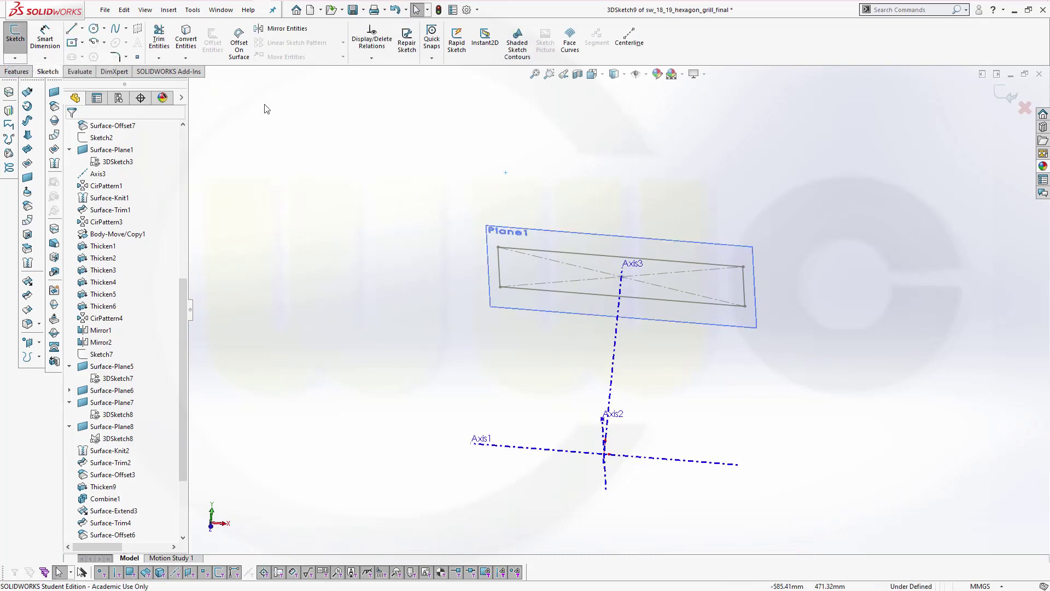
pyautogui.click(70, 29)
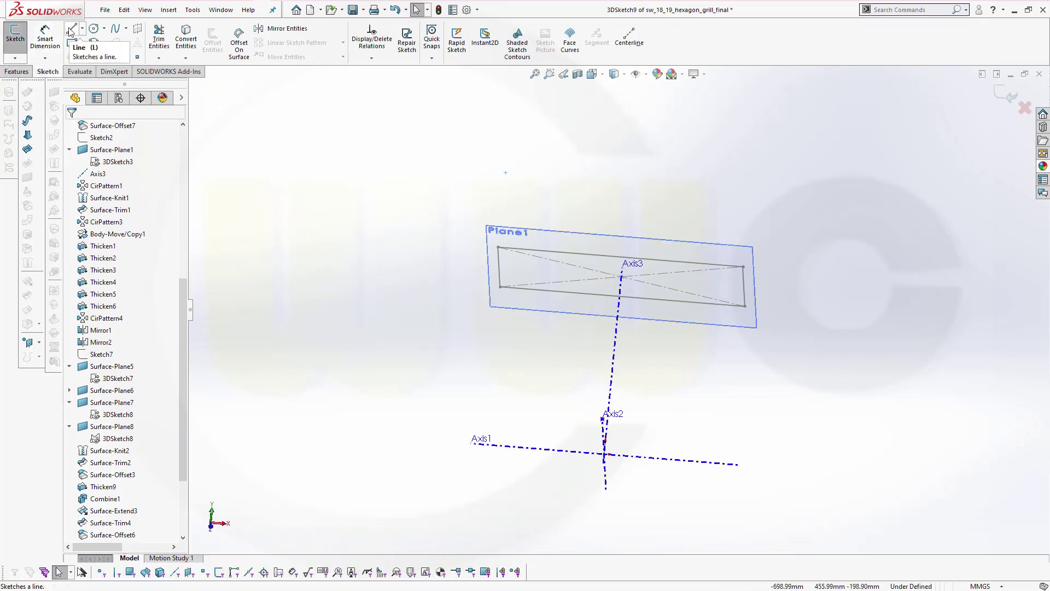
pyautogui.click(500, 287)
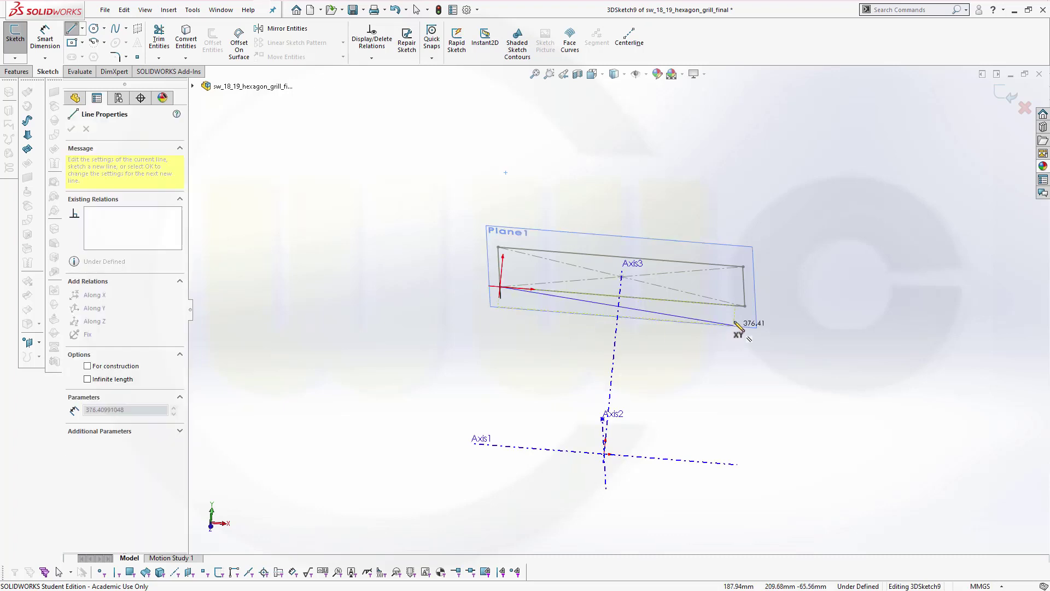
pyautogui.click(745, 306)
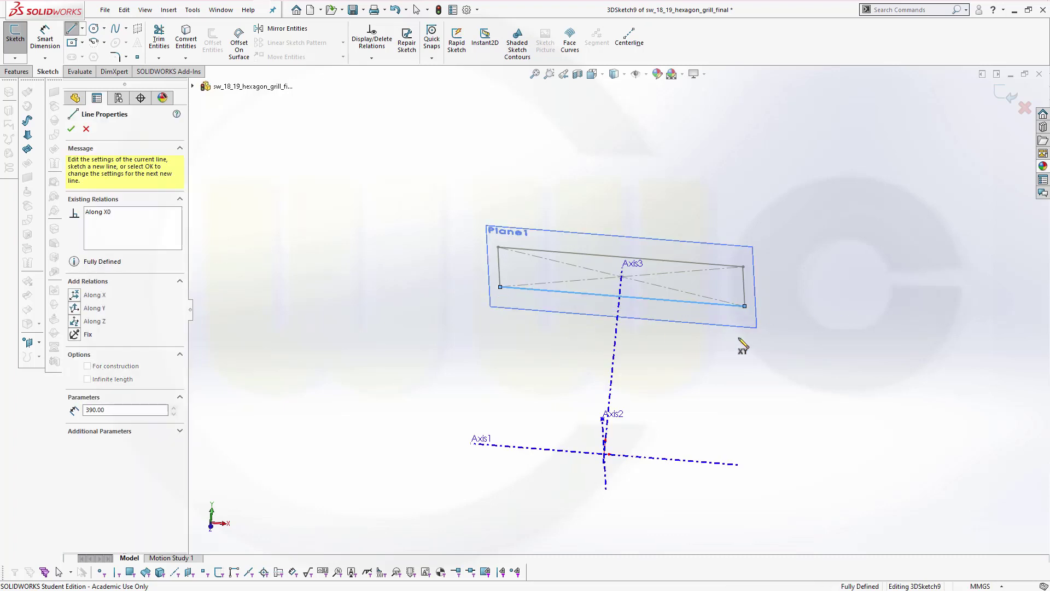
pyautogui.click(605, 454)
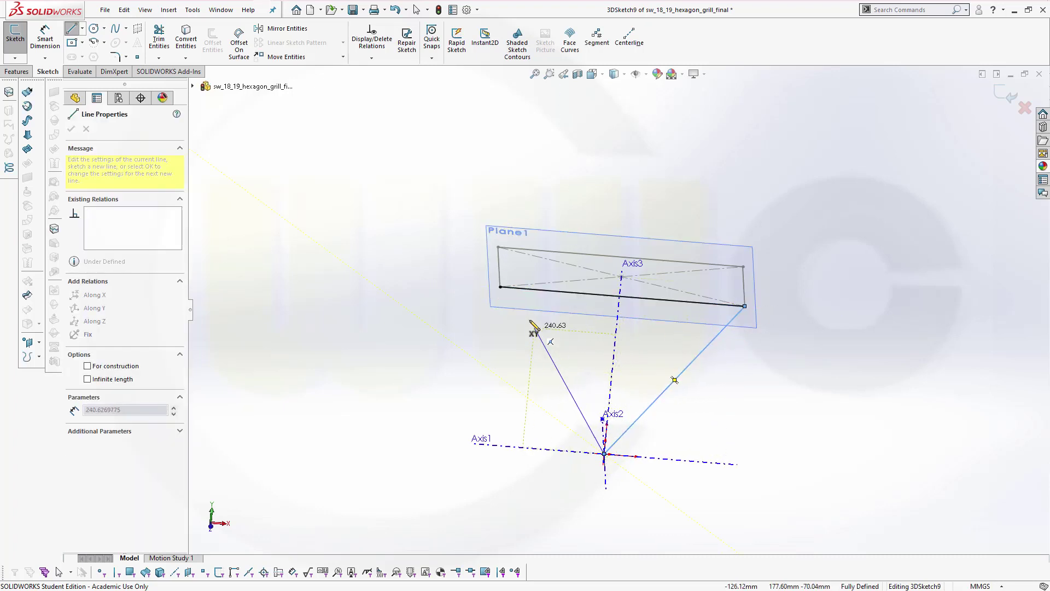
pyautogui.click(500, 287)
pyautogui.click(83, 130)
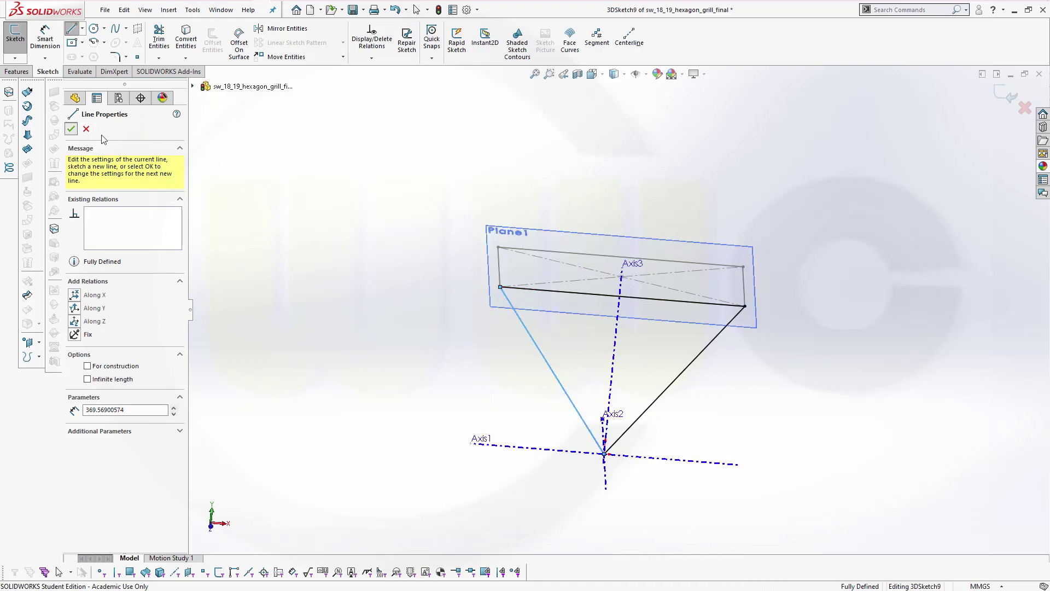
pyautogui.click(72, 130)
# - Draw a second closed triangle from the rectangle's rear long side to the origin and finish the 3D sketch
pyautogui.moveTo(549, 206)
pyautogui.mouseDown(button='middle')
pyautogui.moveTo(605, 183)
pyautogui.moveTo(549, 190)
pyautogui.moveTo(532, 213)
pyautogui.mouseUp(button='middle')
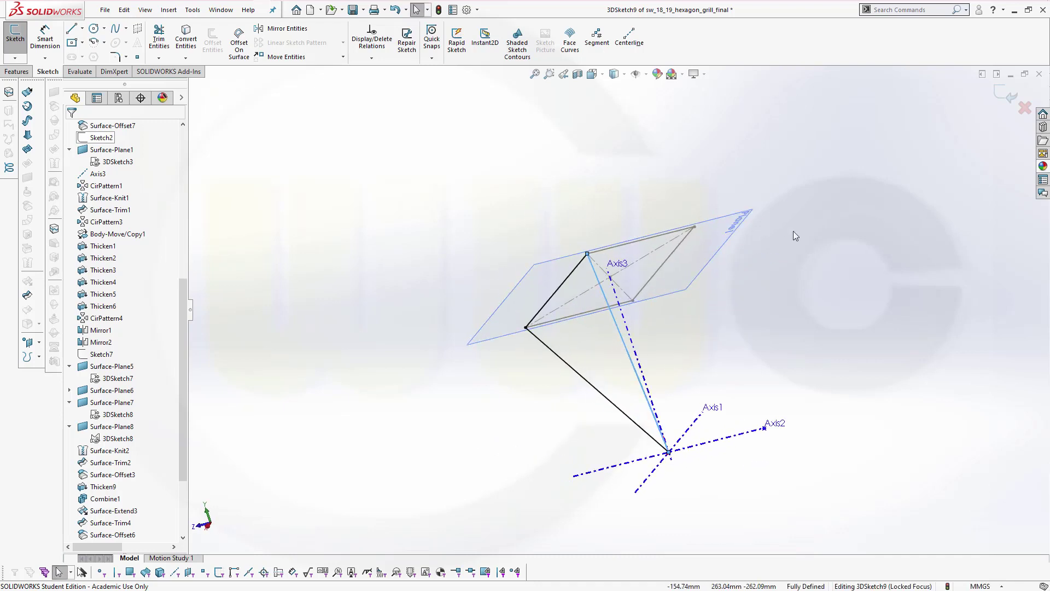
pyautogui.click(71, 28)
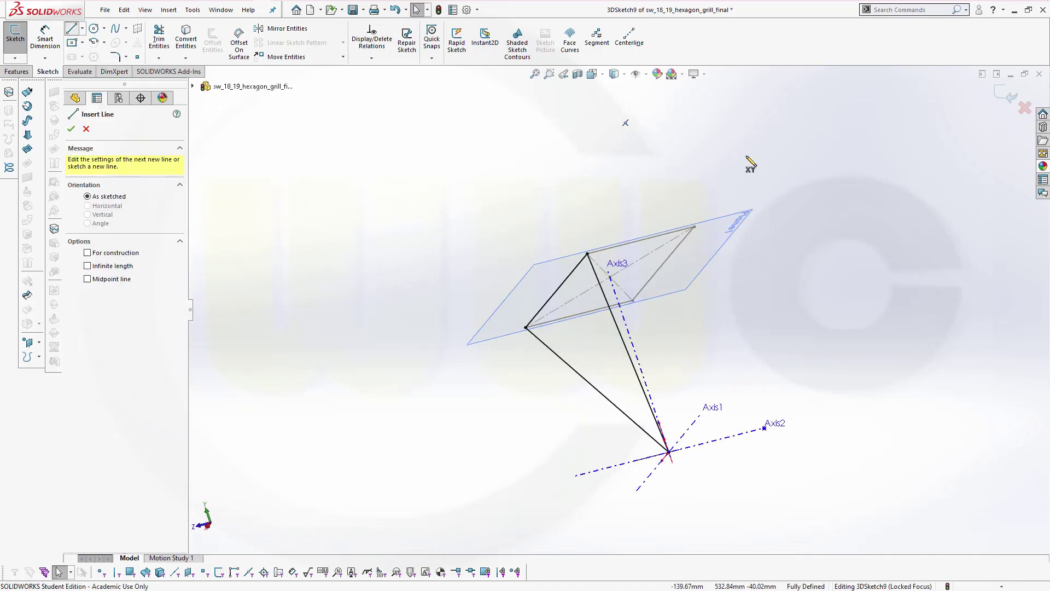
pyautogui.click(633, 301)
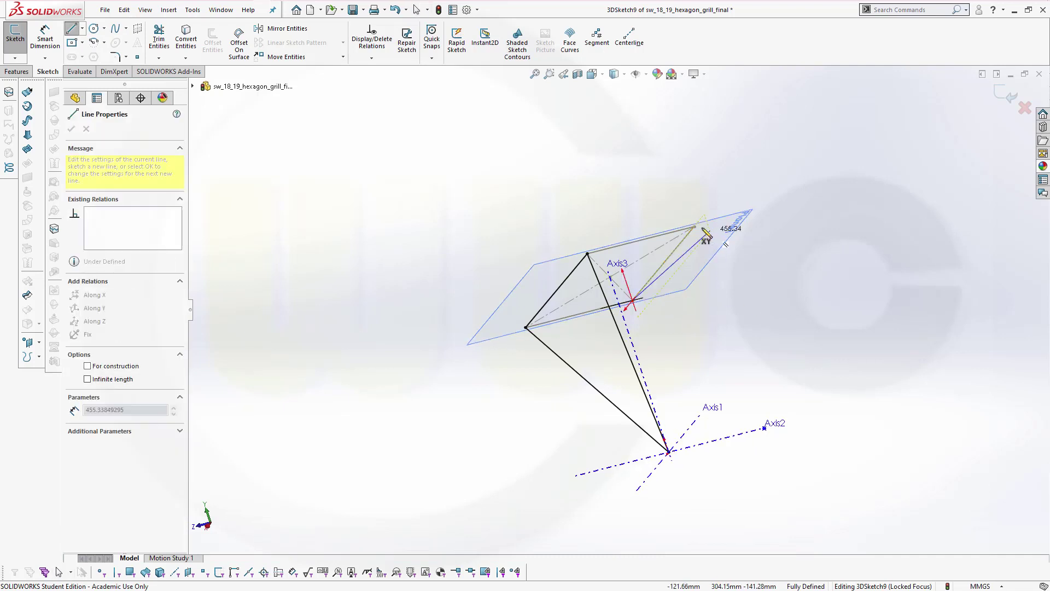
pyautogui.click(695, 226)
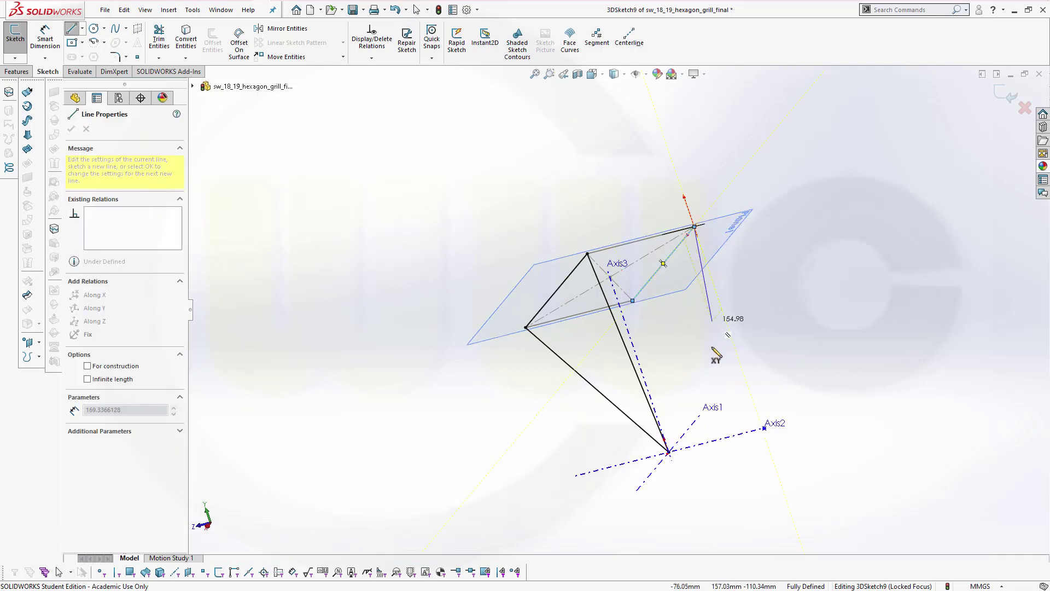
pyautogui.click(668, 452)
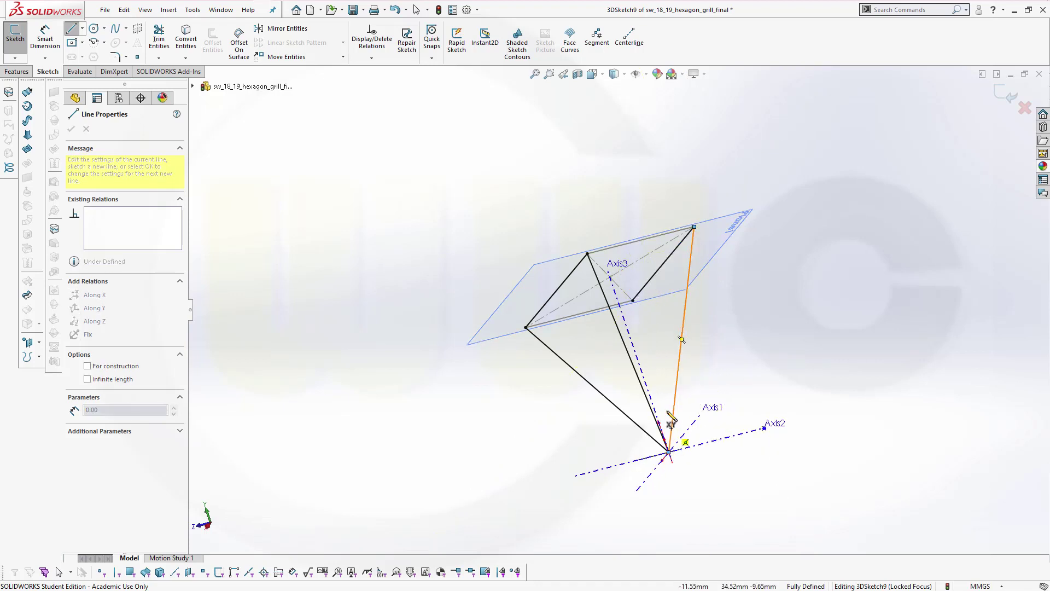
pyautogui.click(633, 301)
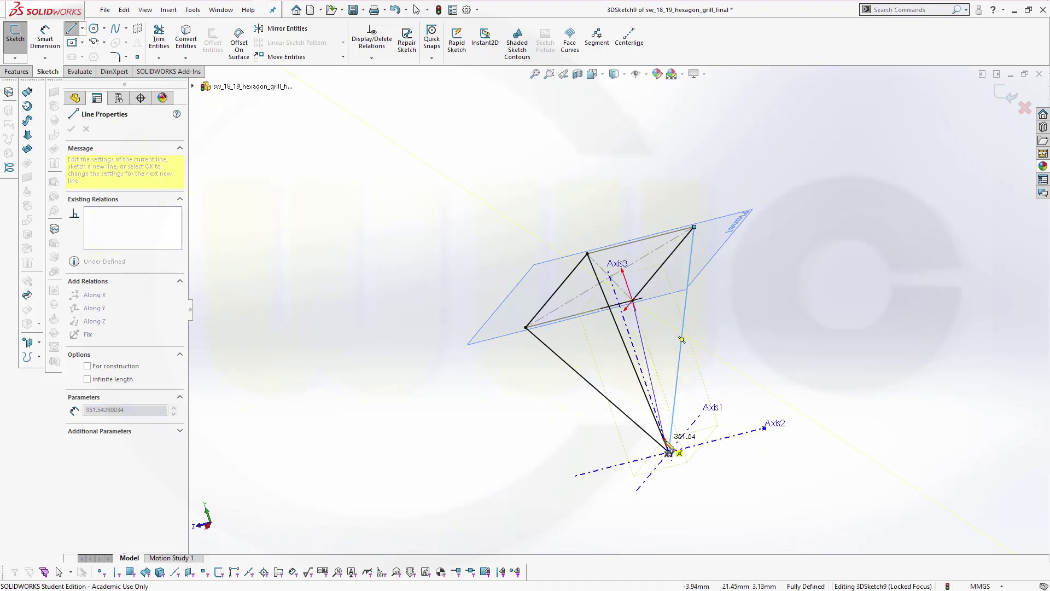
pyautogui.click(668, 452)
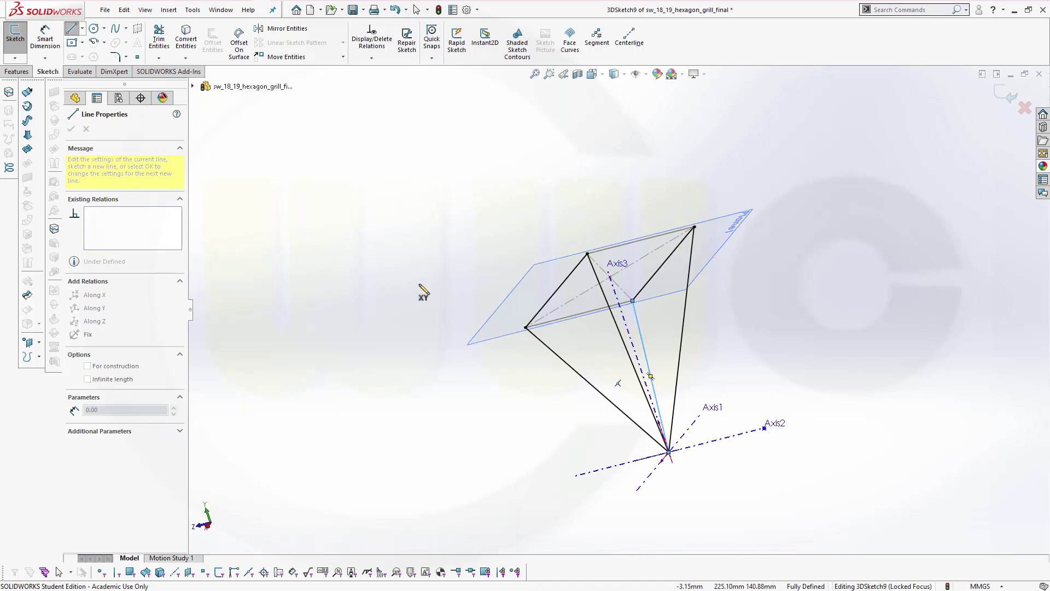
pyautogui.rightClick(422, 159)
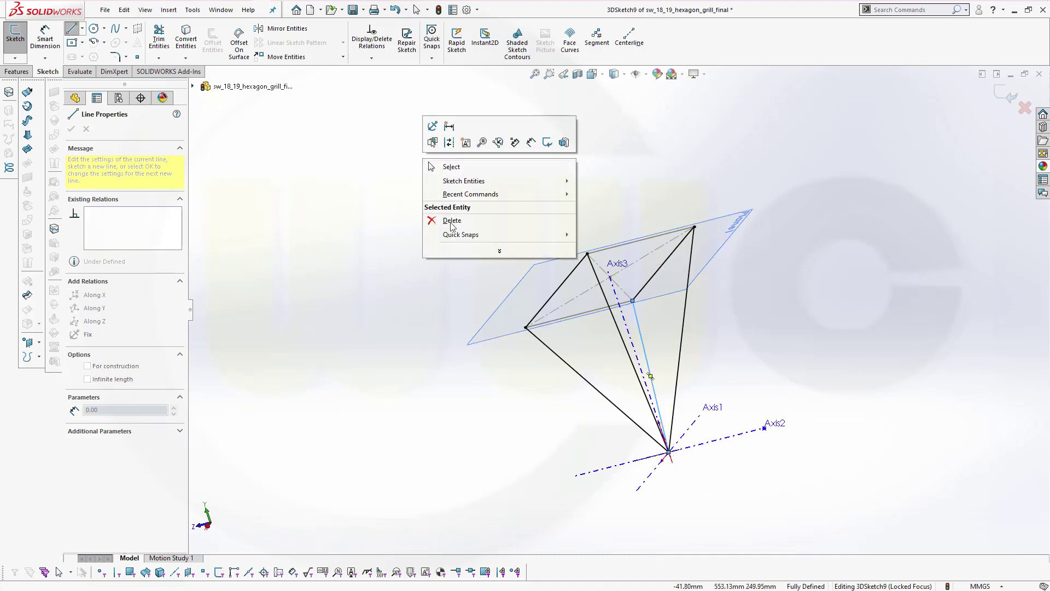
pyautogui.click(452, 167)
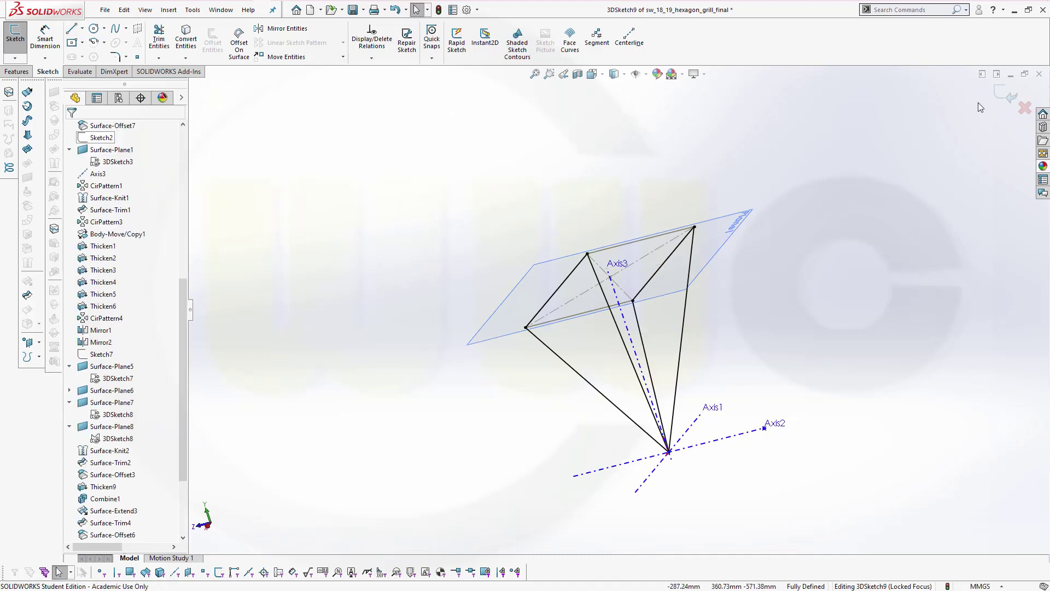
pyautogui.click(1013, 99)
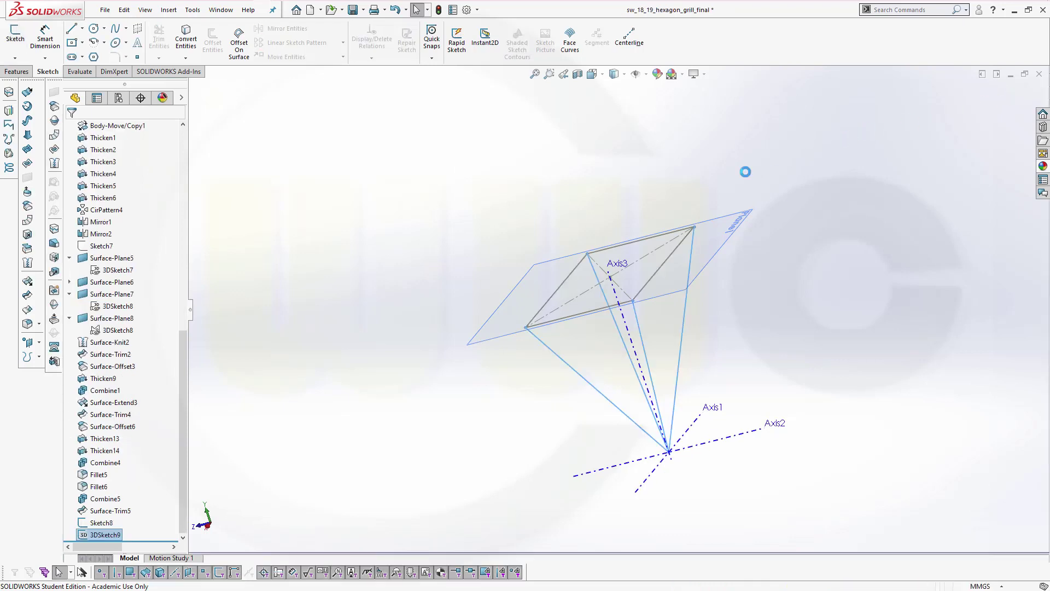
# - Create a planar surface from the front triangle of the 3D sketch using contour selection
pyautogui.moveTo(591, 208)
pyautogui.mouseDown(button='middle')
pyautogui.moveTo(558, 239)
pyautogui.moveTo(570, 228)
pyautogui.mouseUp(button='middle')
pyautogui.click(315, 217)
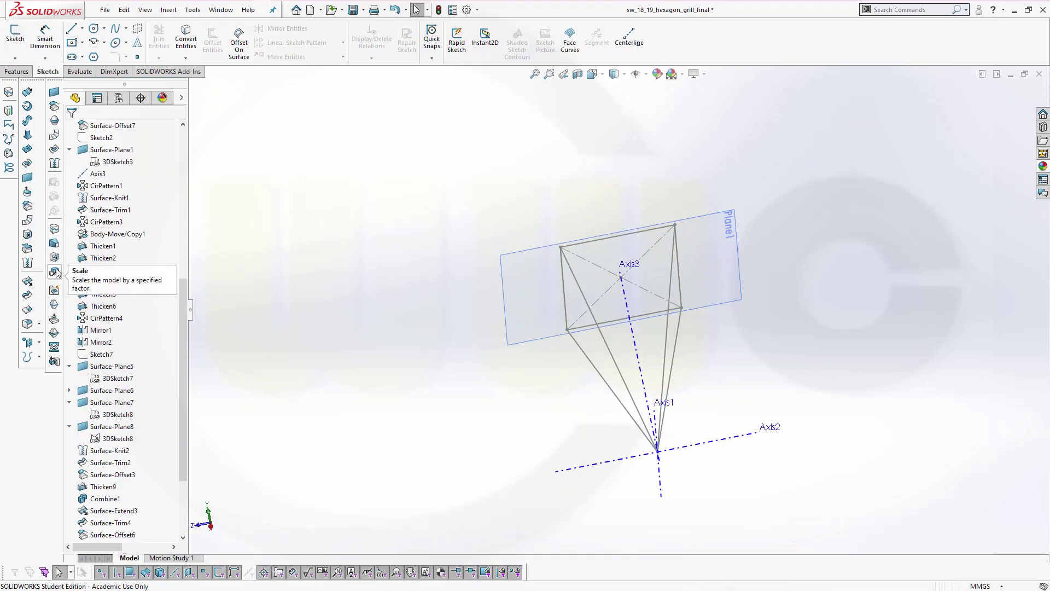
pyautogui.click(26, 182)
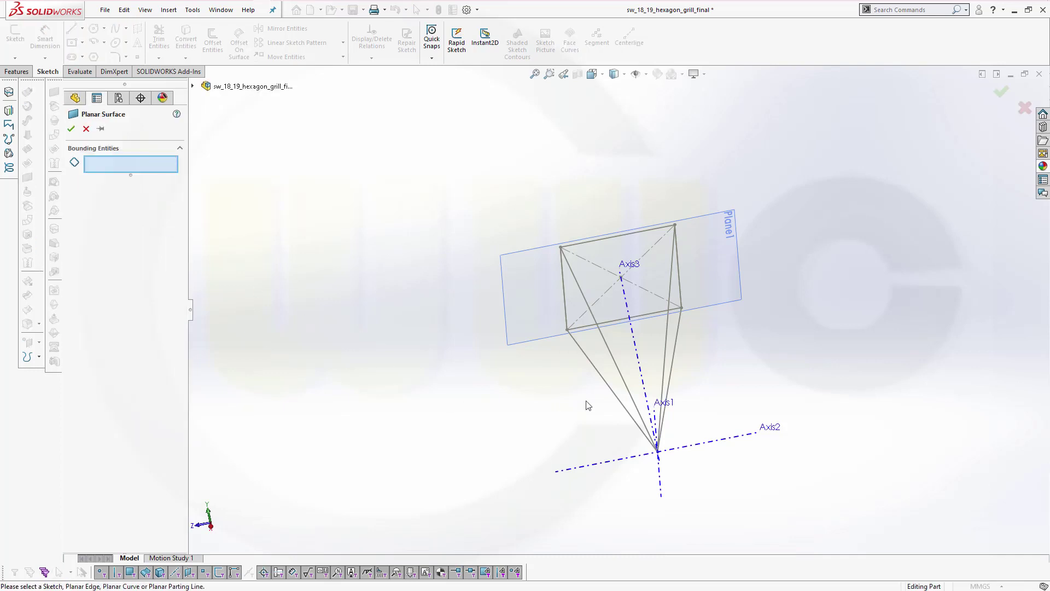
pyautogui.rightClick(503, 363)
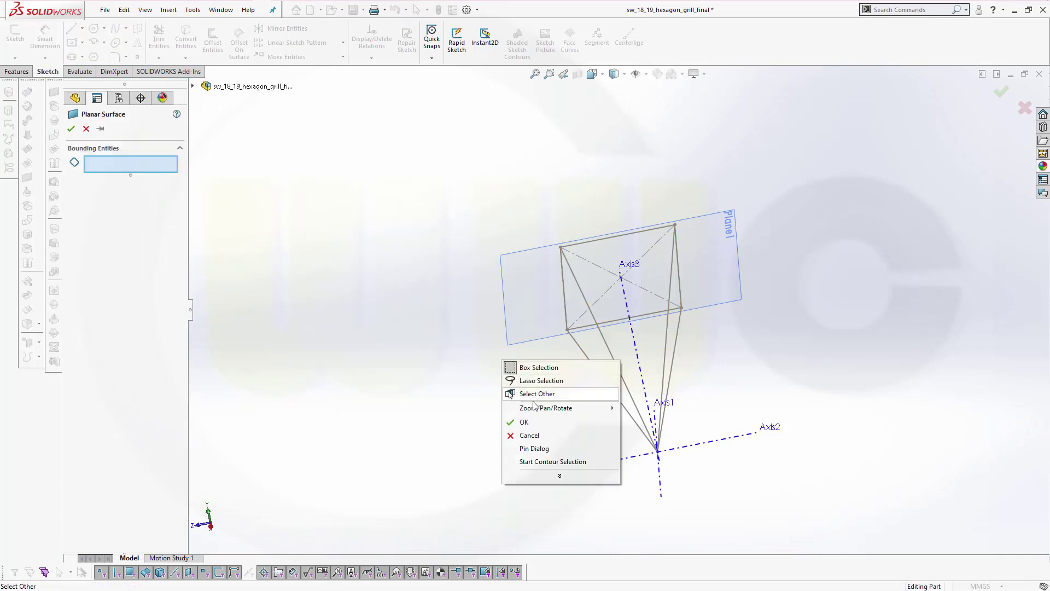
pyautogui.click(552, 460)
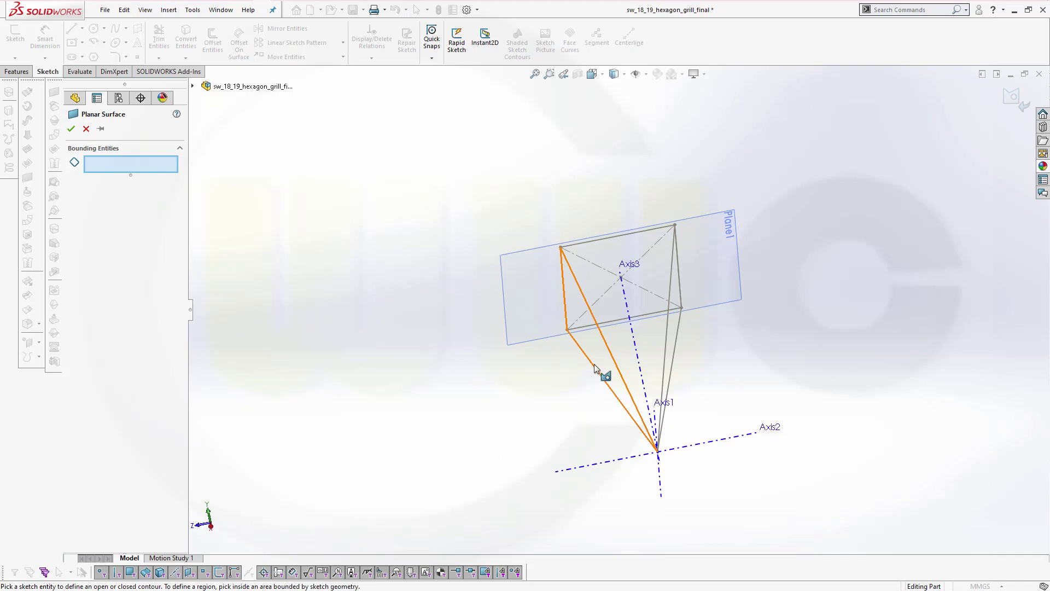
pyautogui.click(594, 368)
pyautogui.click(75, 131)
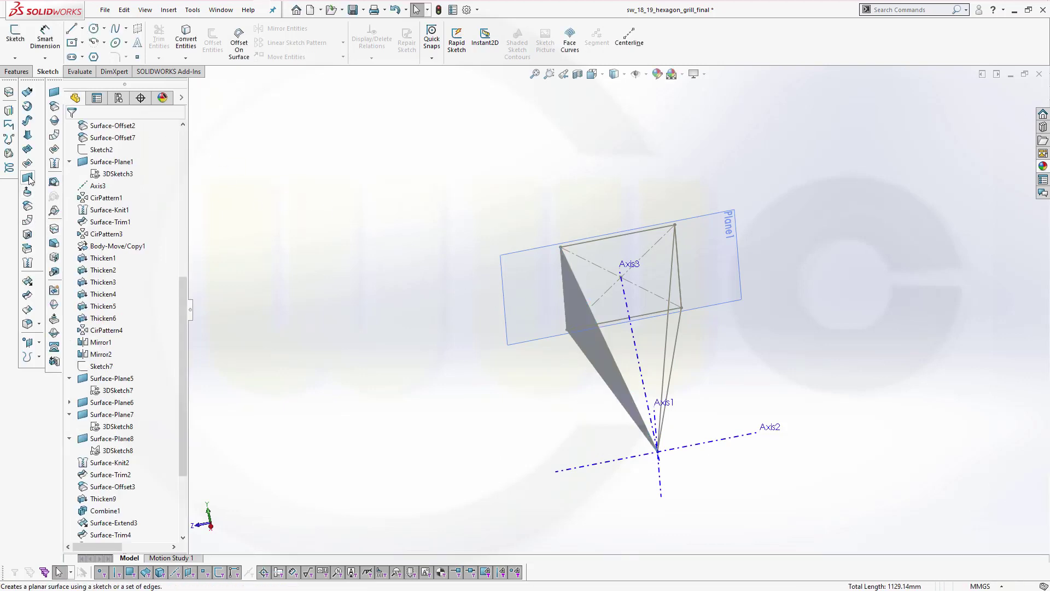
# - Create a planar surface from the rear triangle of the 3D sketch using contour selection
pyautogui.click(23, 192)
pyautogui.rightClick(457, 247)
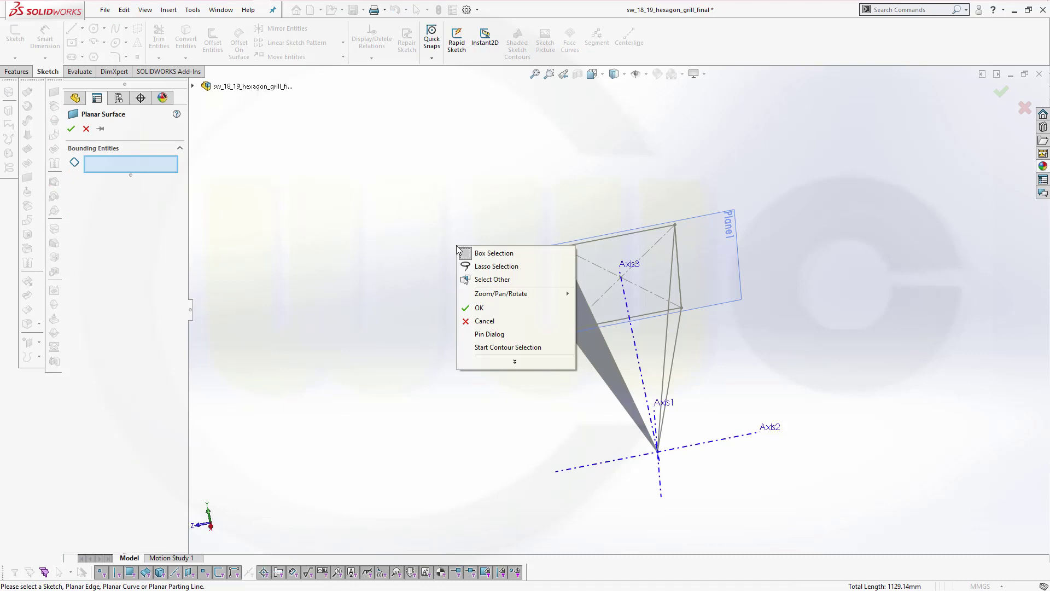
pyautogui.click(508, 347)
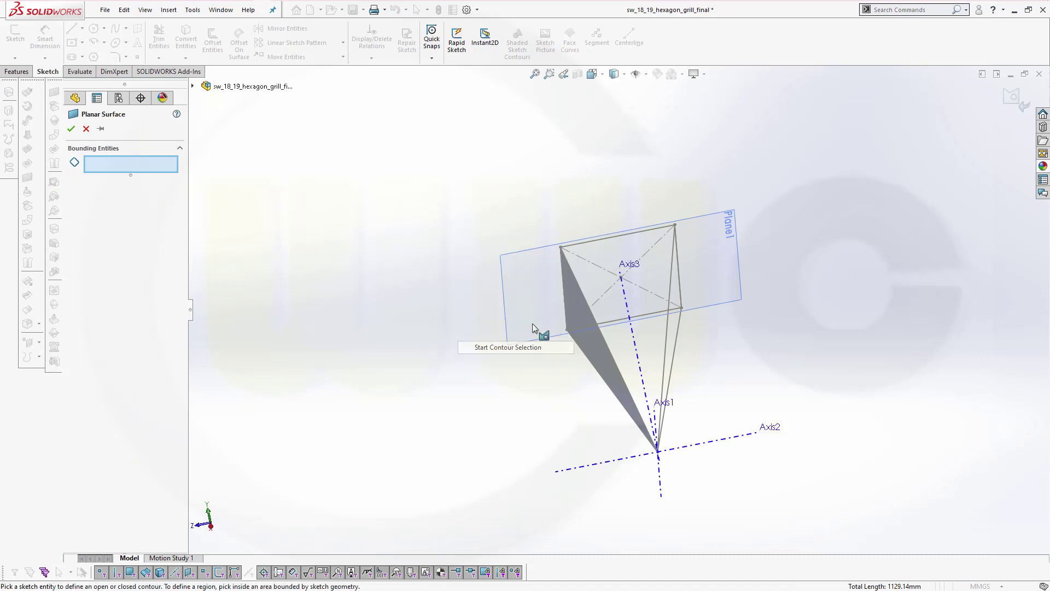
pyautogui.click(675, 349)
pyautogui.rightClick(475, 167)
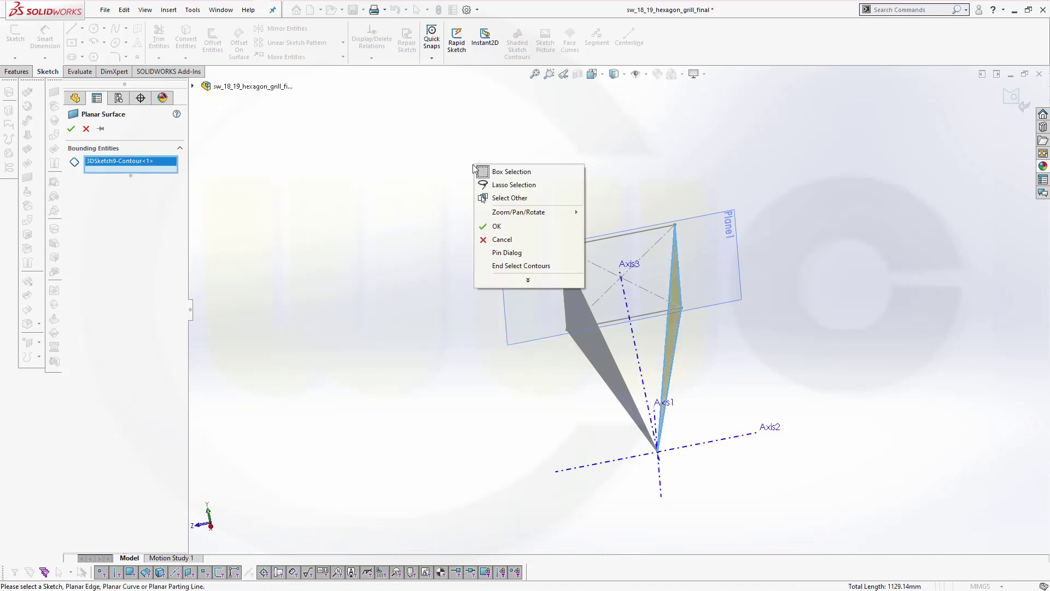
pyautogui.click(498, 225)
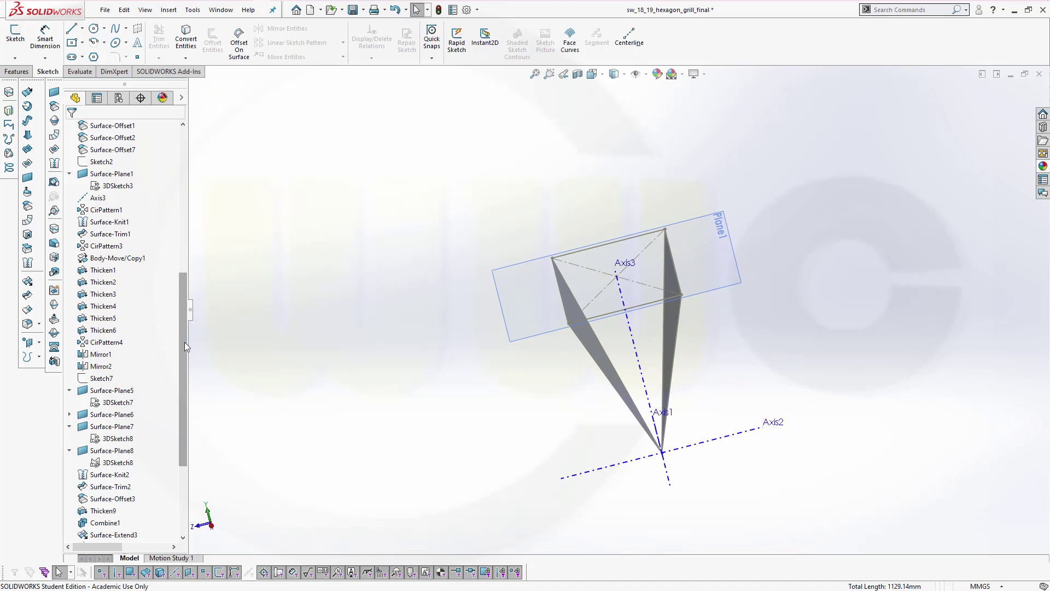
# - Hide both triangular planar surfaces built on the rectangle's long sides
pyautogui.moveTo(185, 343); pyautogui.dragTo(176, 435)
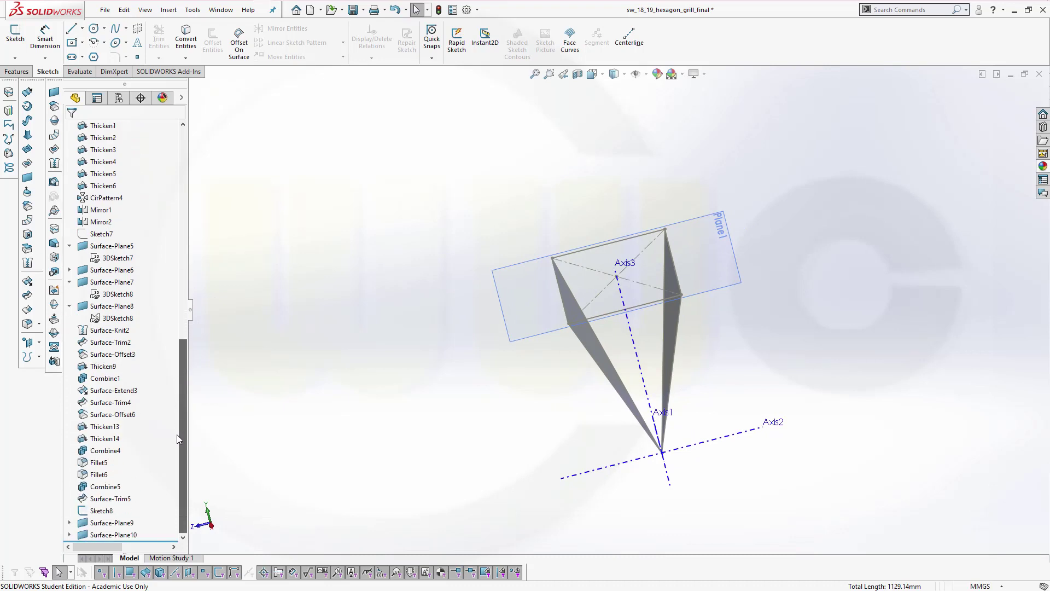
pyautogui.click(130, 523)
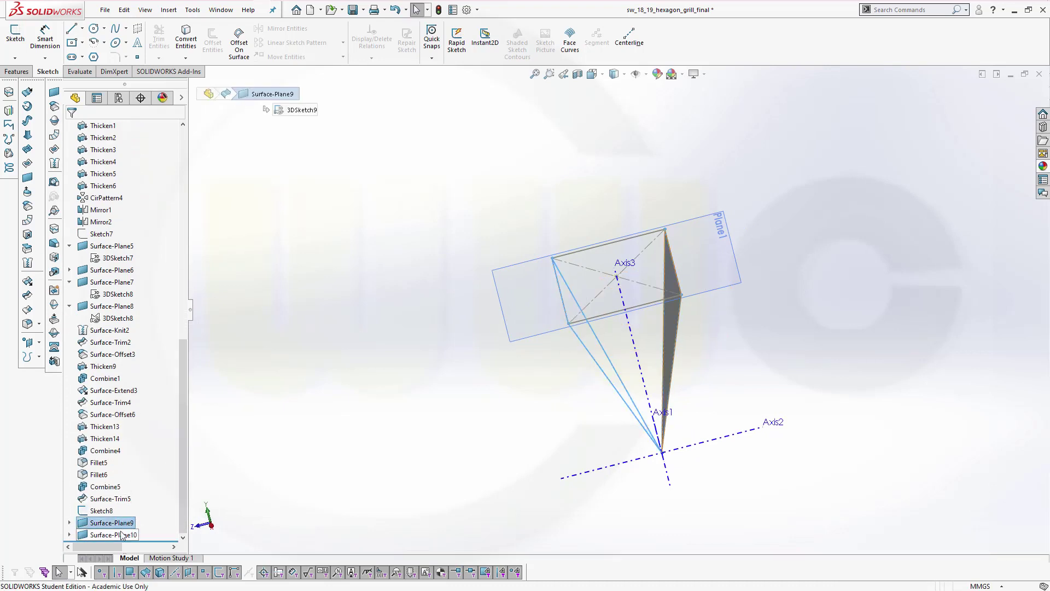
pyautogui.click(122, 536)
pyautogui.click(134, 522)
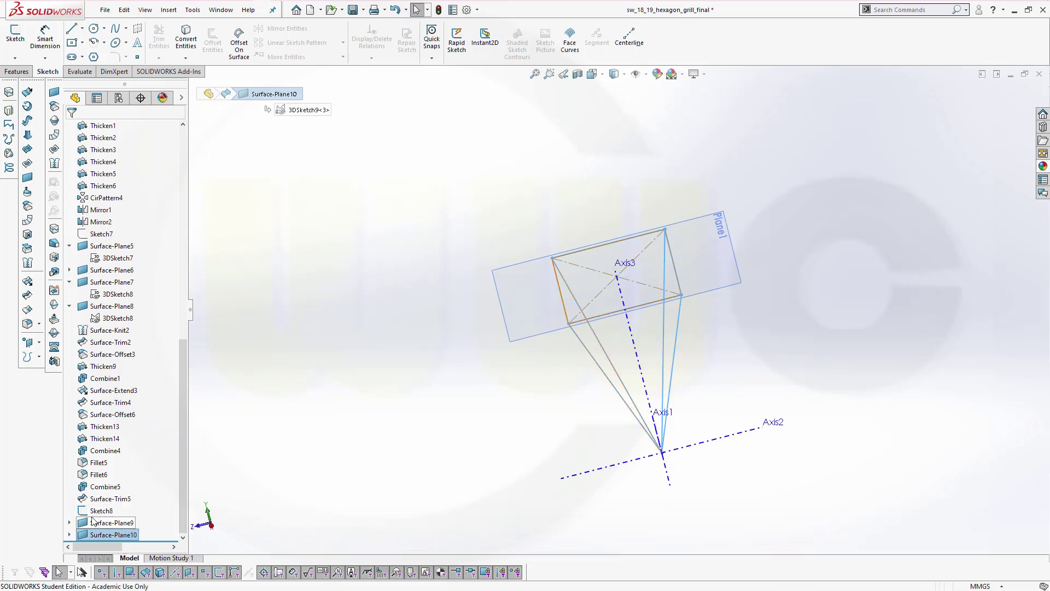
pyautogui.click(254, 477)
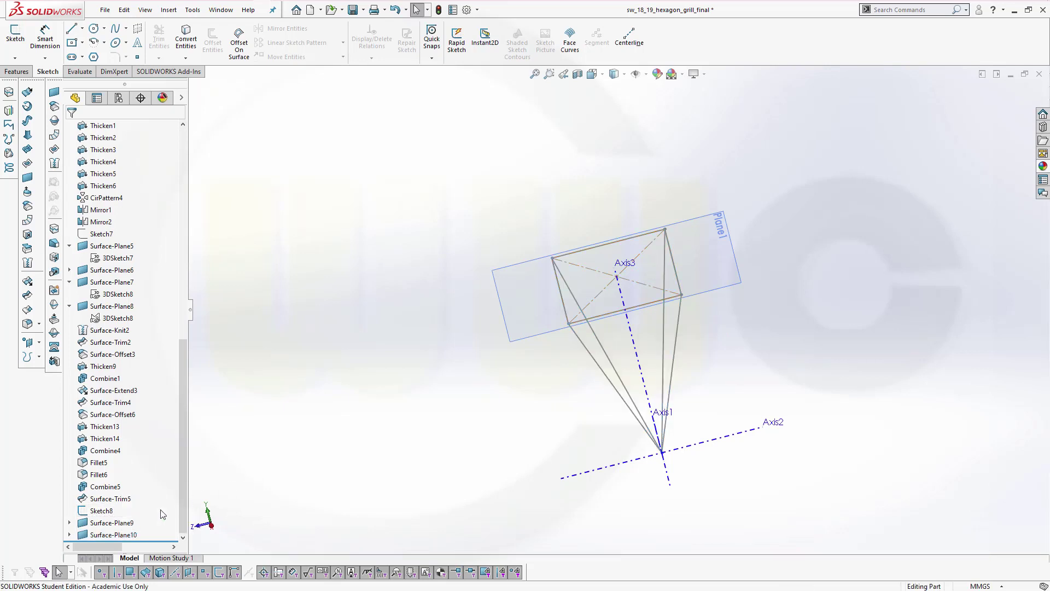
# - Hide the 3D sketch holding the two long-side triangles, leaving the rectangle sketch, plane and axes shown
pyautogui.click(70, 535)
pyautogui.click(70, 511)
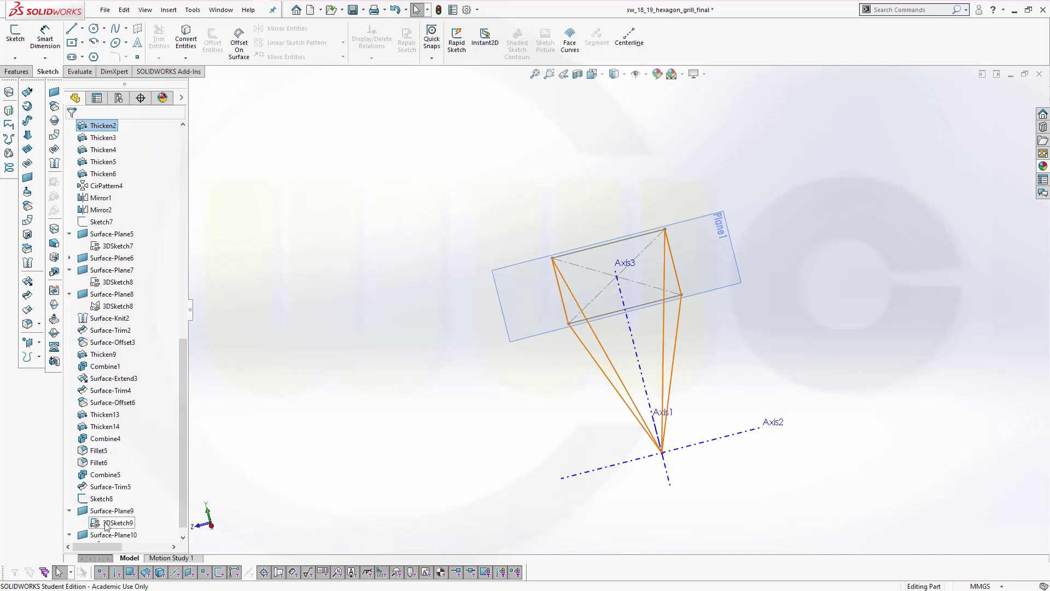
pyautogui.click(105, 525)
pyautogui.scroll(-1, 123, 517)
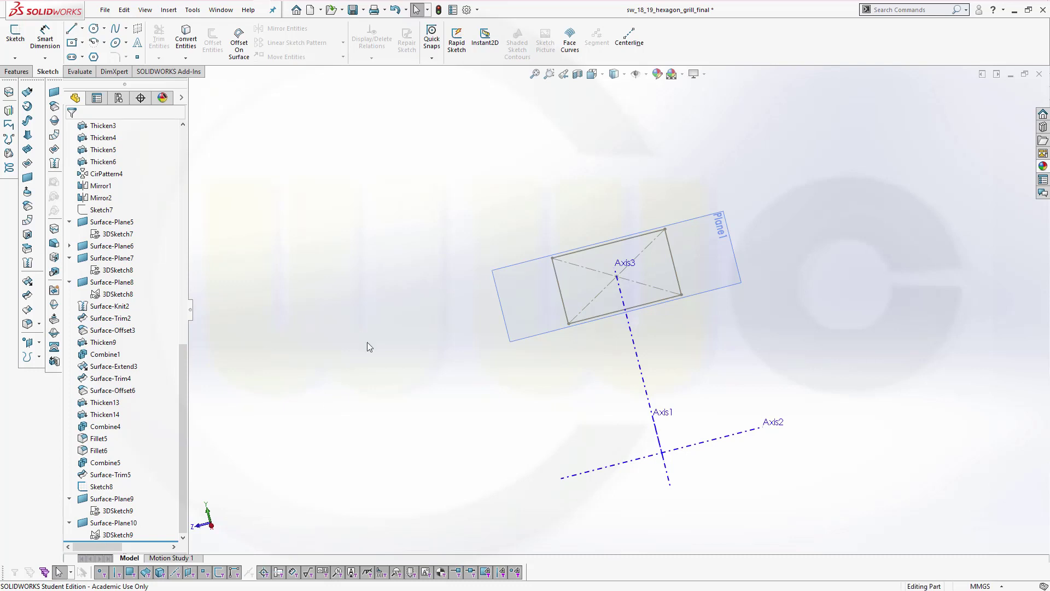
# - Start a new 3D sketch and draw a closed triangle from one 185 mm short side of the rectangle to the origin
pyautogui.click(15, 58)
pyautogui.click(30, 82)
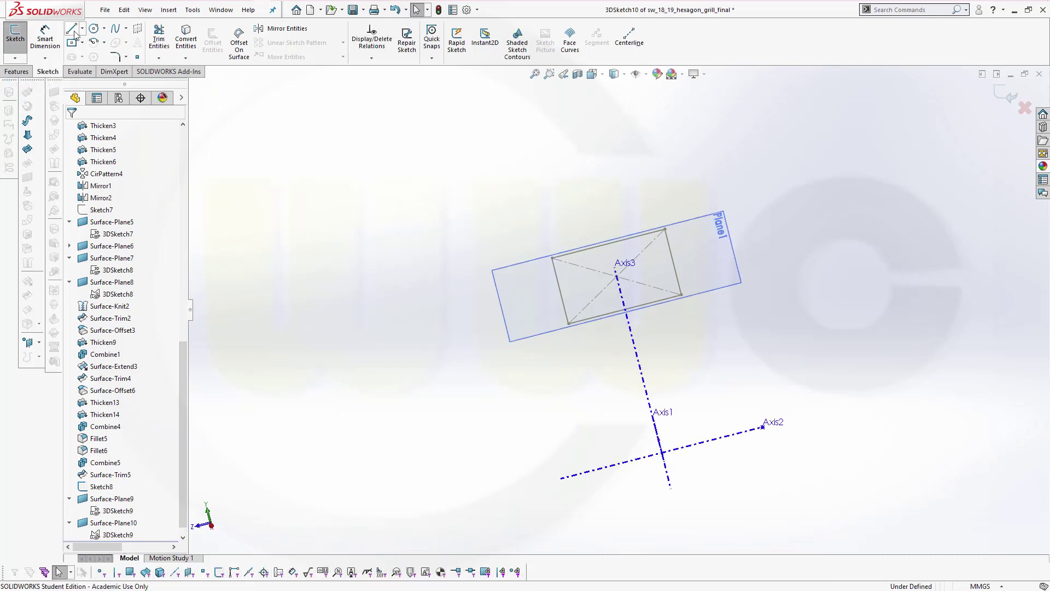
pyautogui.click(74, 32)
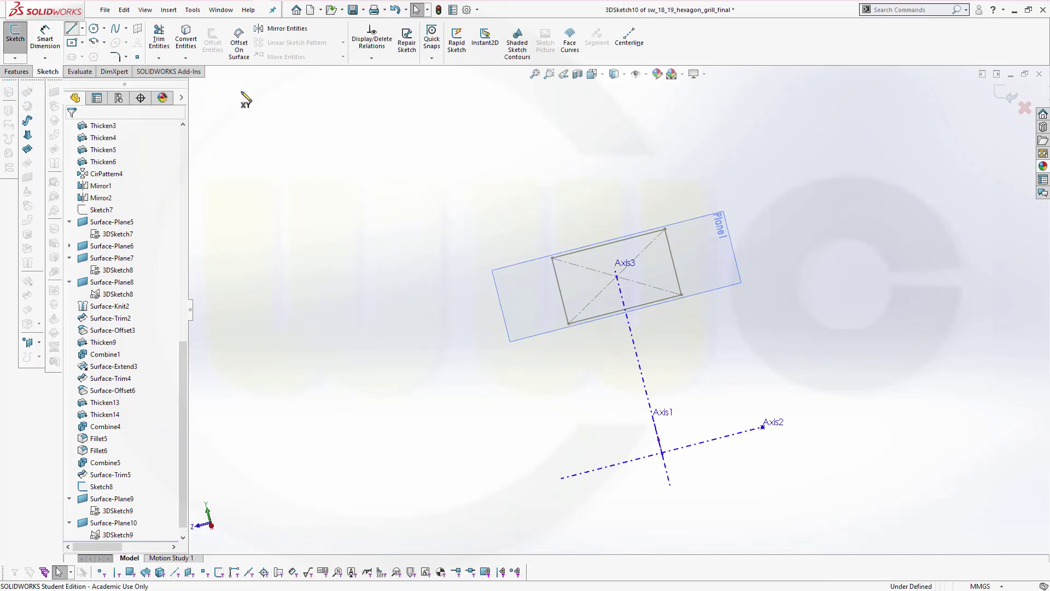
pyautogui.click(569, 324)
pyautogui.click(681, 295)
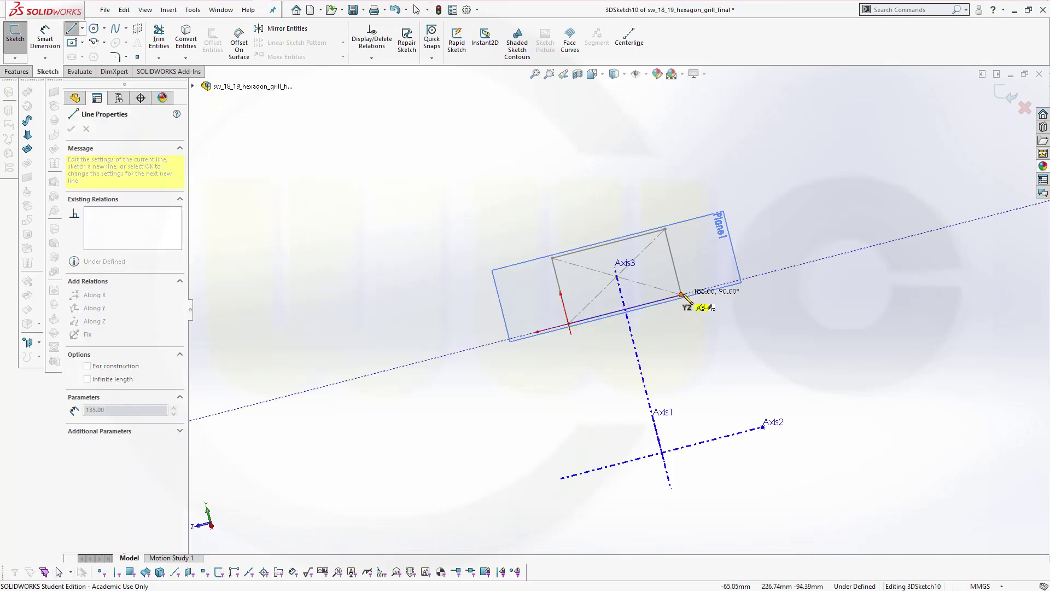
pyautogui.click(662, 453)
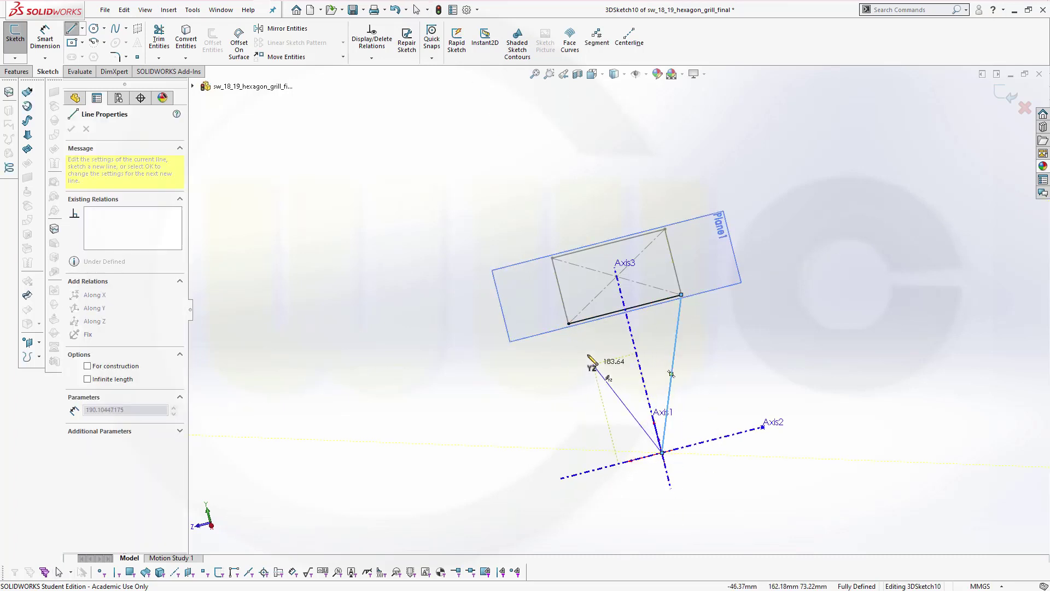
pyautogui.click(569, 324)
pyautogui.rightClick(313, 182)
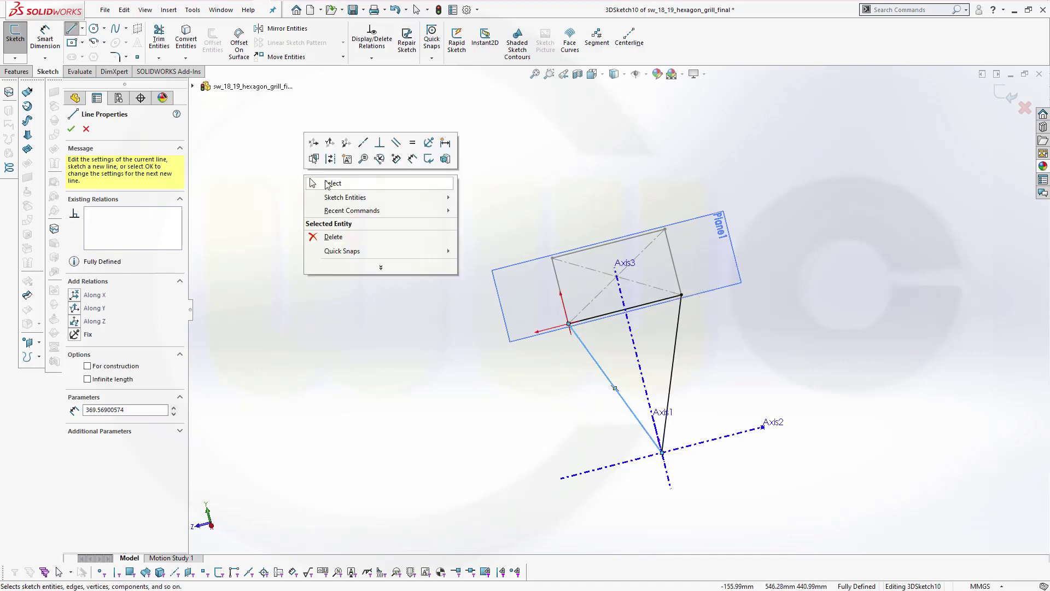
pyautogui.click(327, 184)
# - Draw a second closed triangle from the opposite short side of the rectangle to the origin and finish the 3D sketch
pyautogui.click(71, 29)
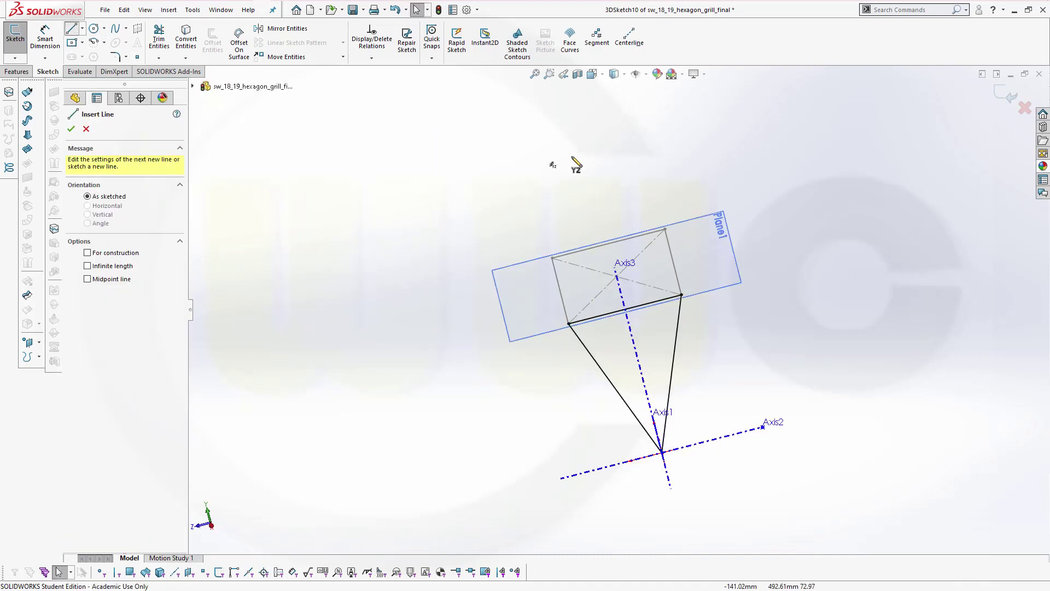
pyautogui.click(553, 257)
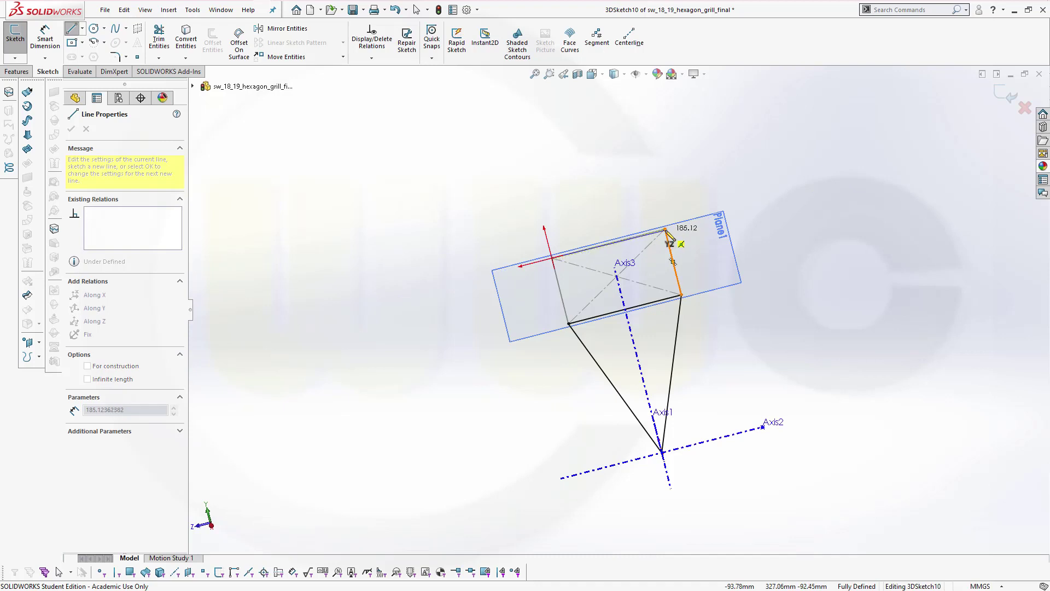
pyautogui.click(665, 228)
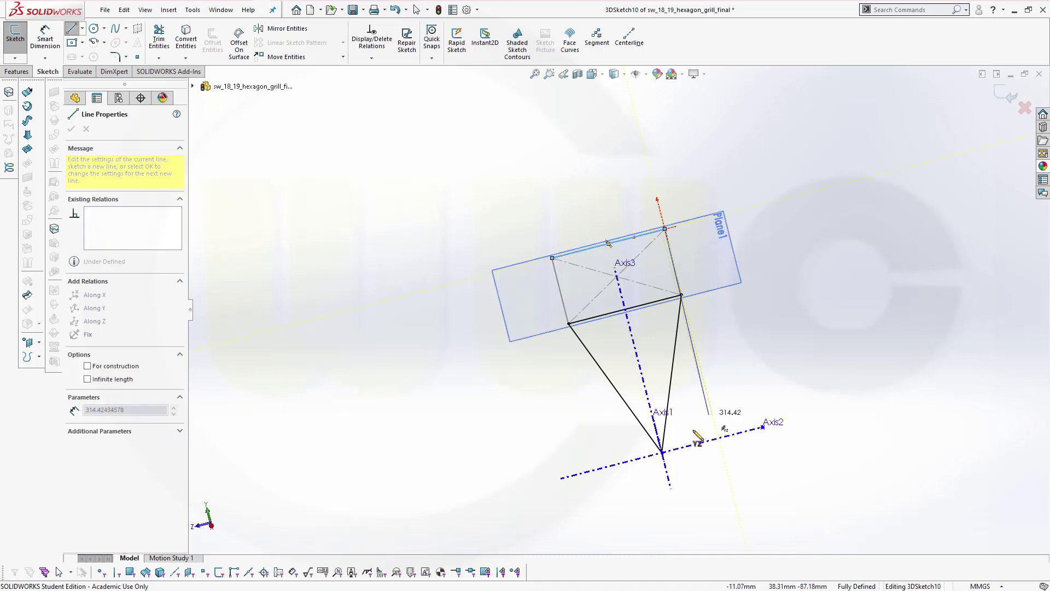
pyautogui.click(663, 452)
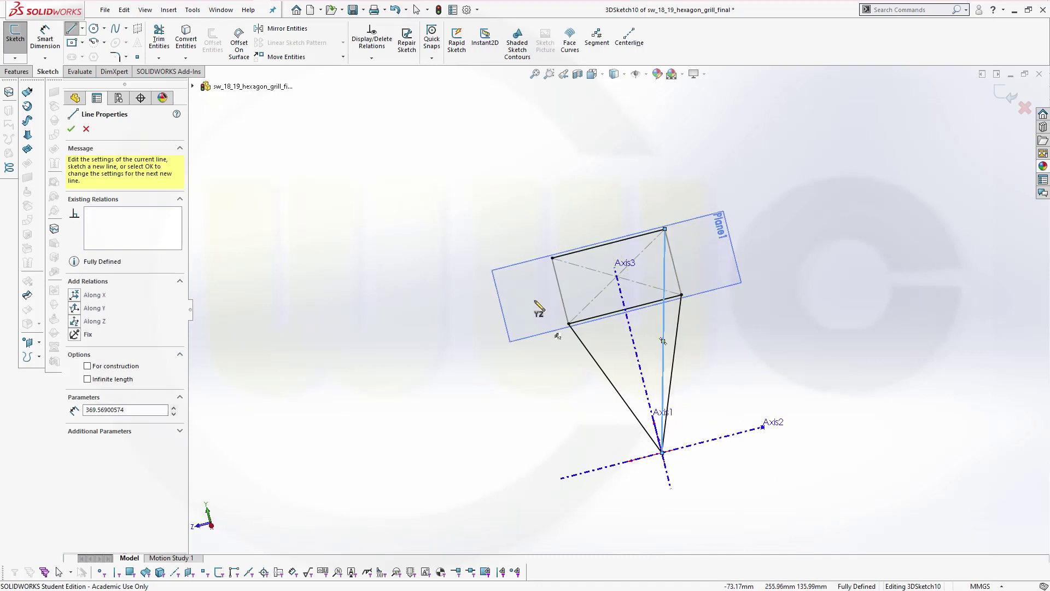
pyautogui.click(552, 257)
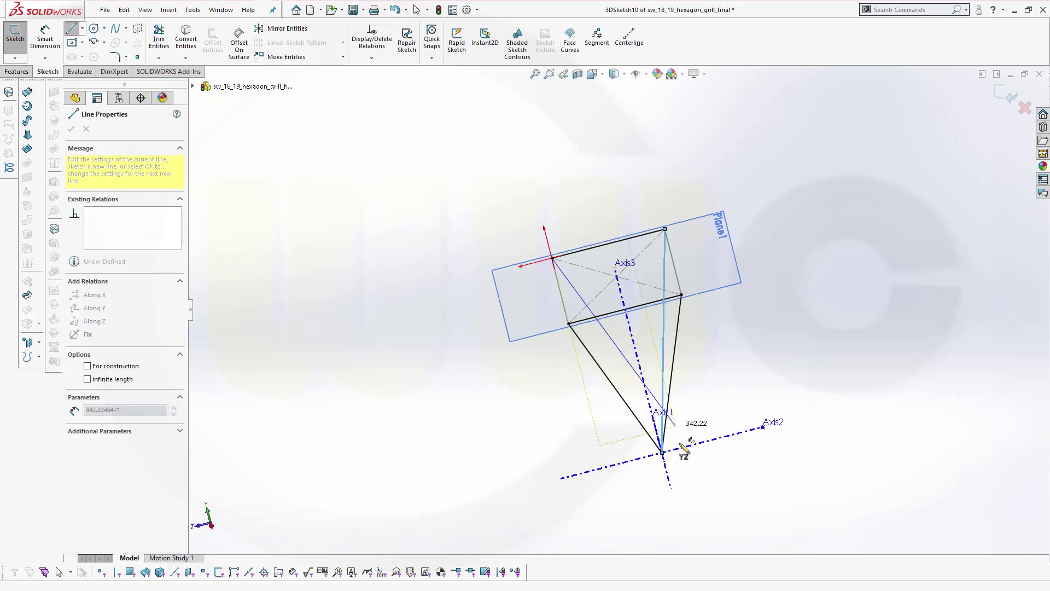
pyautogui.click(662, 452)
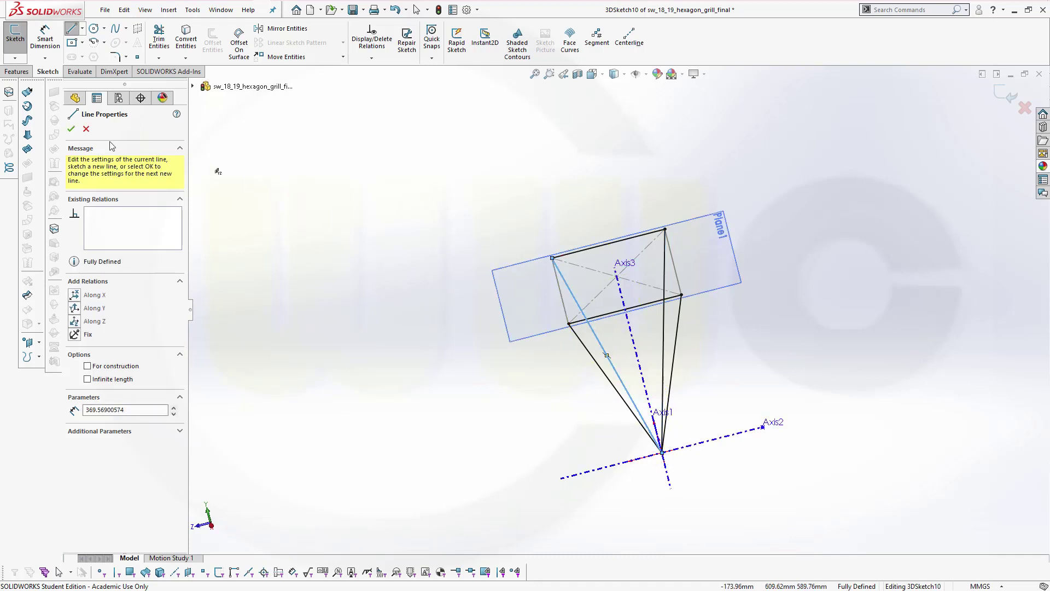
pyautogui.click(71, 130)
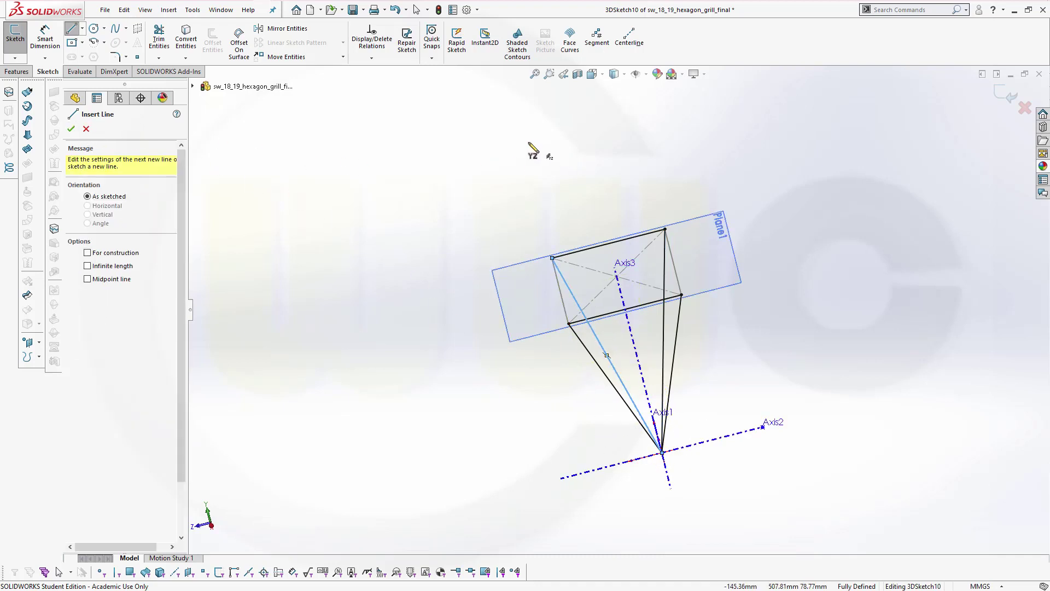
pyautogui.rightClick(530, 145)
pyautogui.click(556, 151)
pyautogui.click(1008, 96)
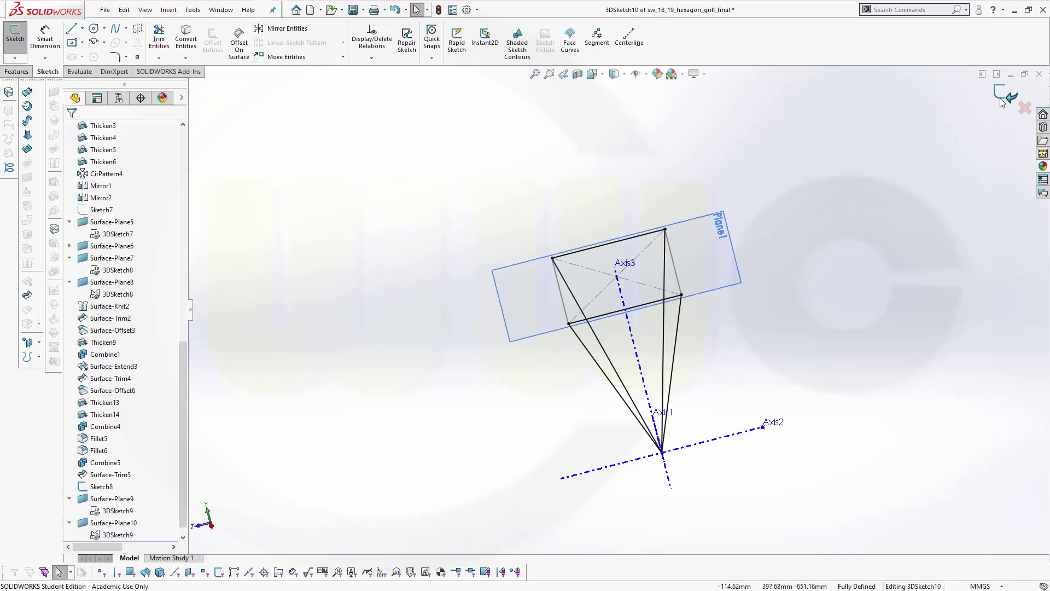
# - Create a planar surface from the first short-side triangle of the new 3D sketch using contour selection
pyautogui.moveTo(584, 223); pyautogui.dragTo(595, 188, button='middle')
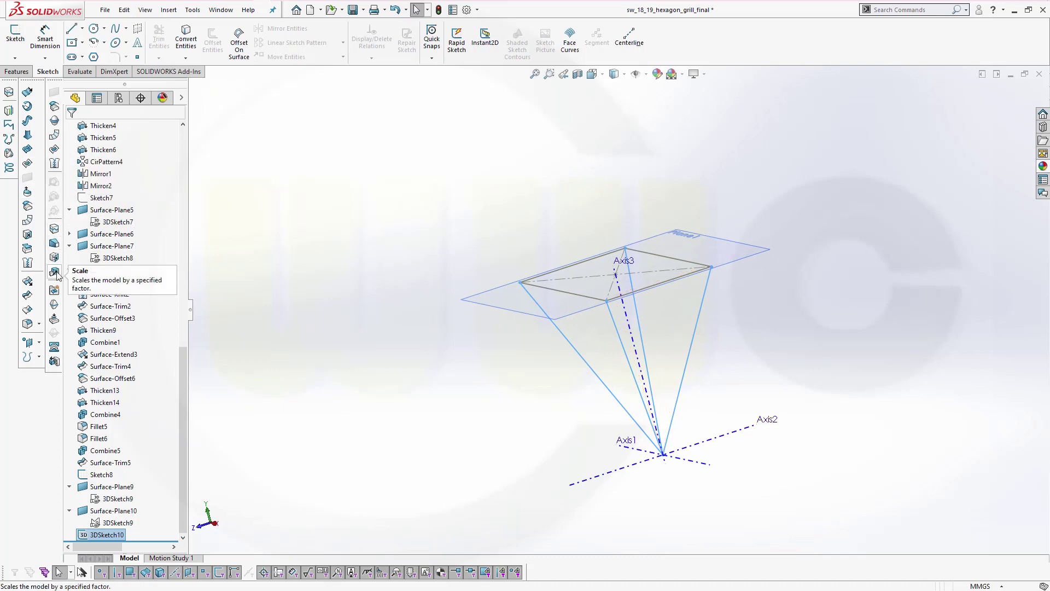
pyautogui.click(270, 184)
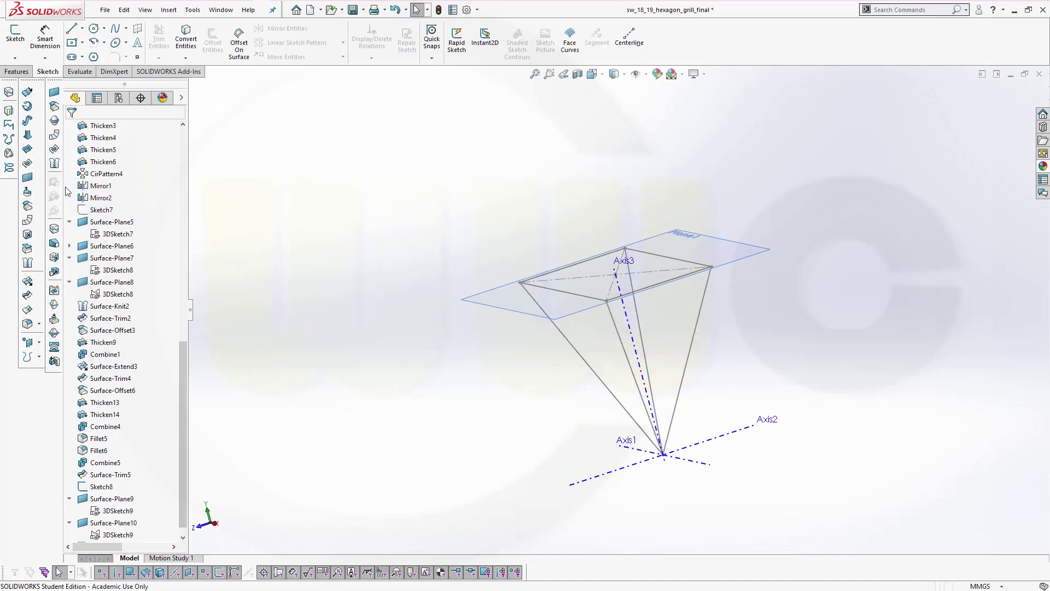
pyautogui.click(32, 179)
pyautogui.rightClick(355, 204)
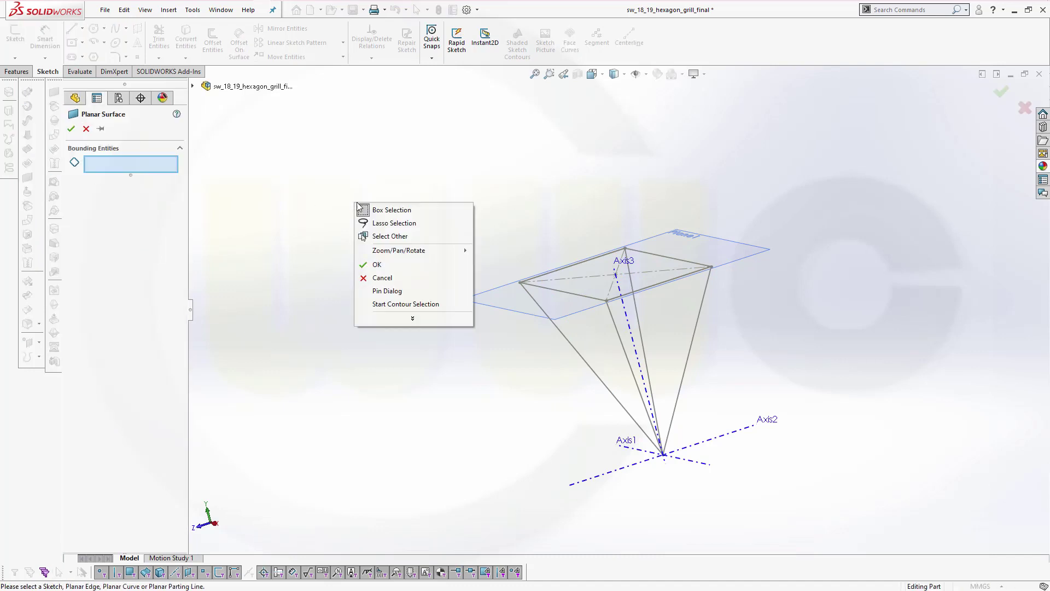
pyautogui.click(408, 304)
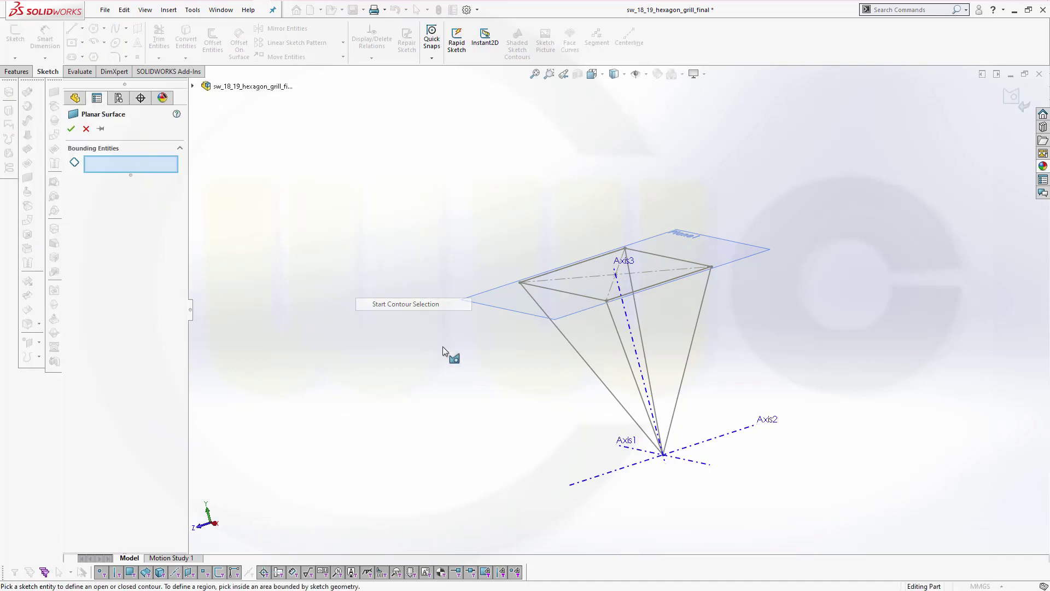
pyautogui.click(619, 332)
pyautogui.click(70, 131)
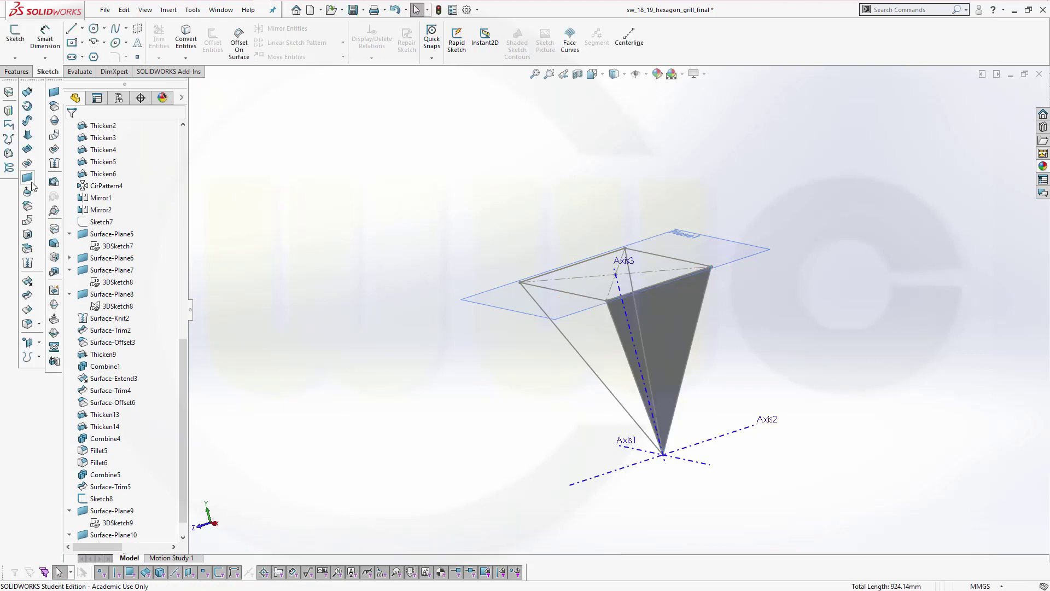
# - Create a planar surface from the opposite short-side triangle using contour selection
pyautogui.click(27, 178)
pyautogui.rightClick(296, 212)
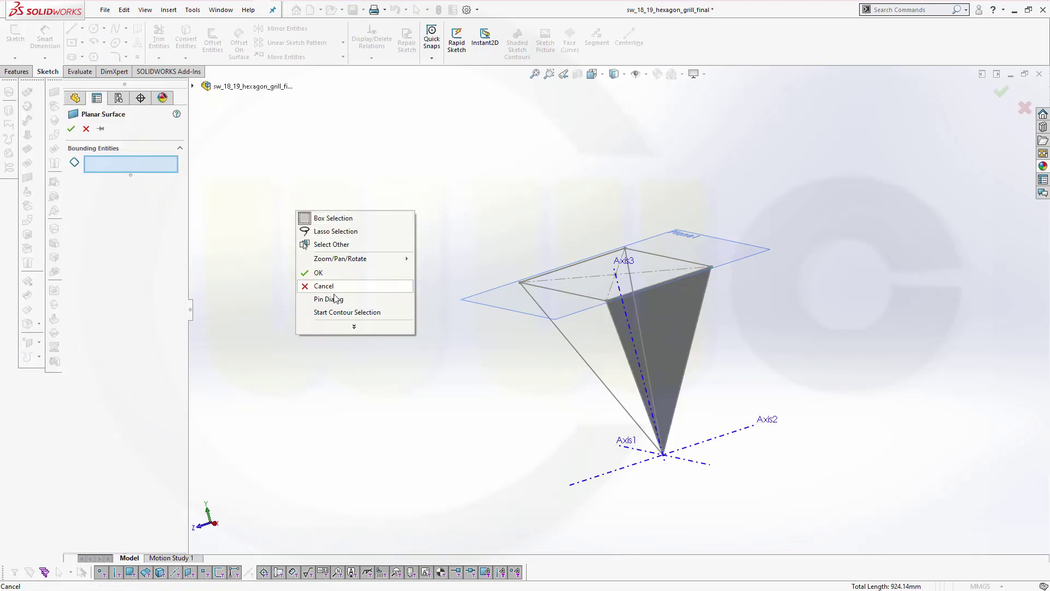
pyautogui.click(347, 312)
pyautogui.click(572, 345)
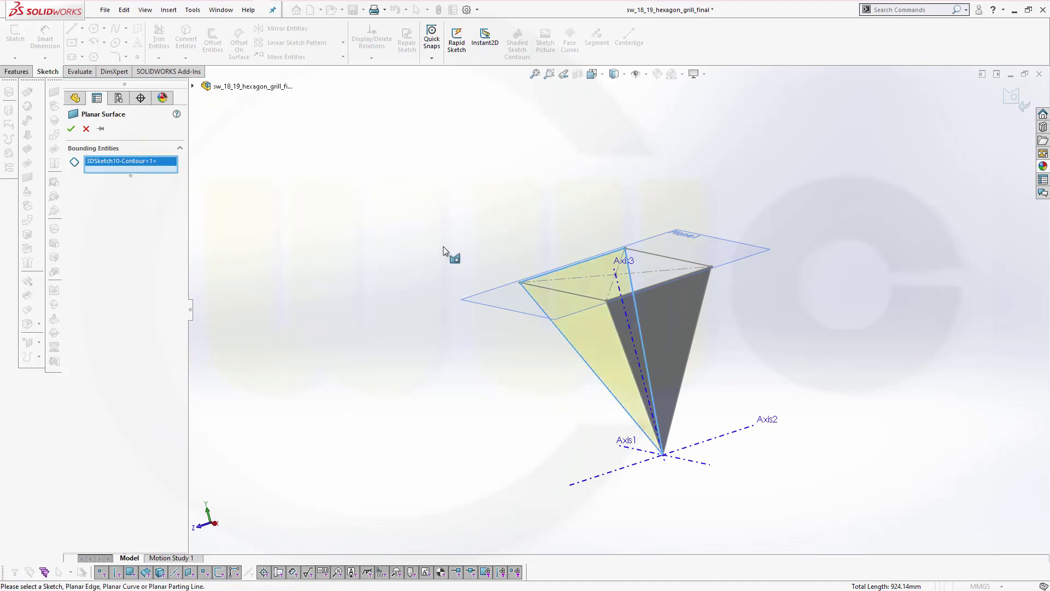
pyautogui.rightClick(355, 205)
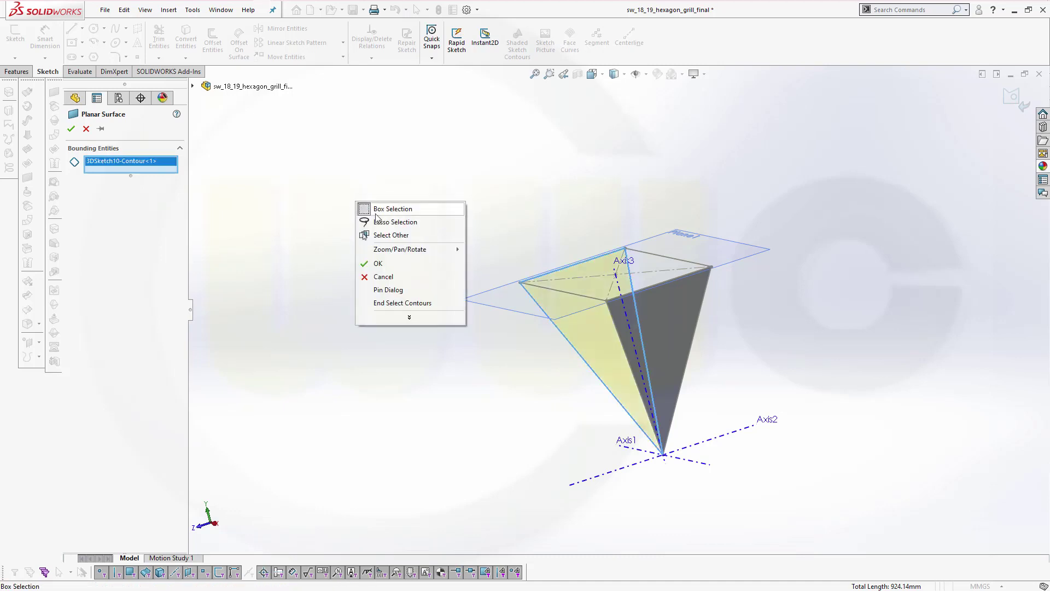
pyautogui.click(374, 262)
# - Show the two hidden long-side planar surfaces again so all four sides of the pyramid are displayed
pyautogui.moveTo(873, 160); pyautogui.dragTo(651, 193, button='middle')
pyautogui.scroll(-2, 131, 515)
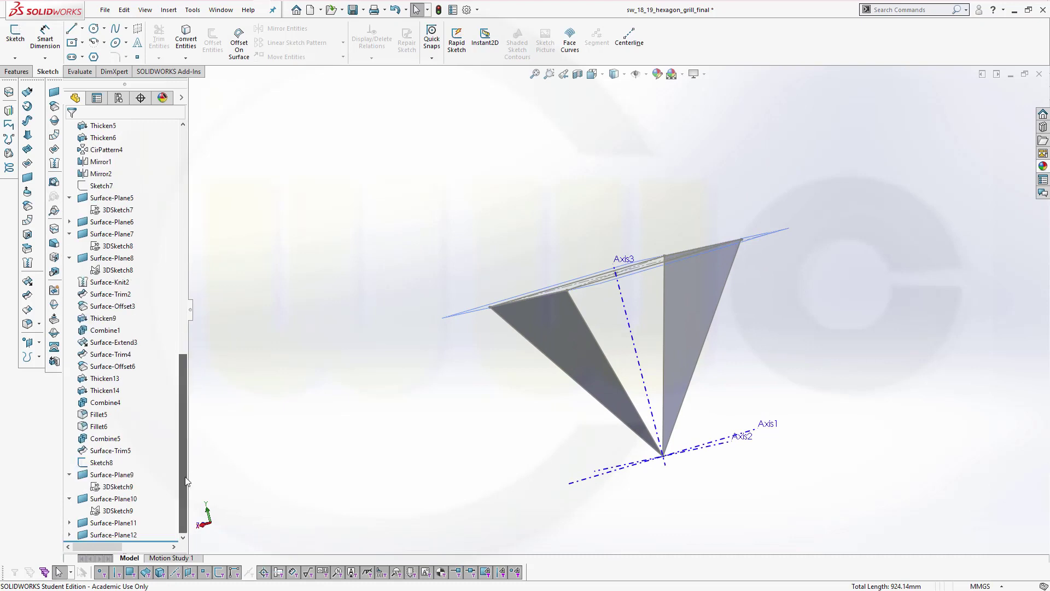
pyautogui.click(127, 499)
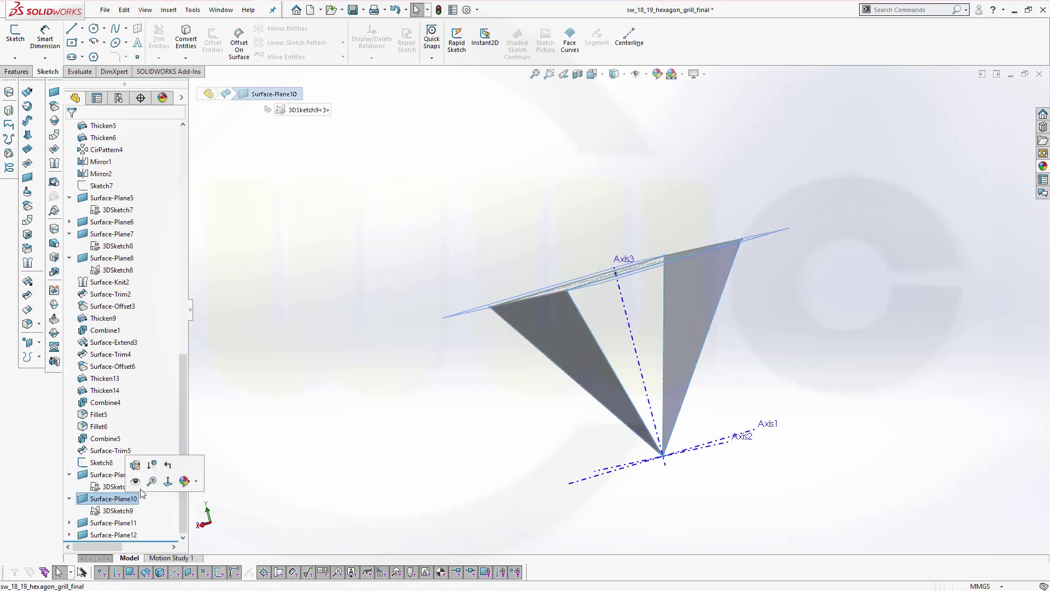
pyautogui.click(131, 475)
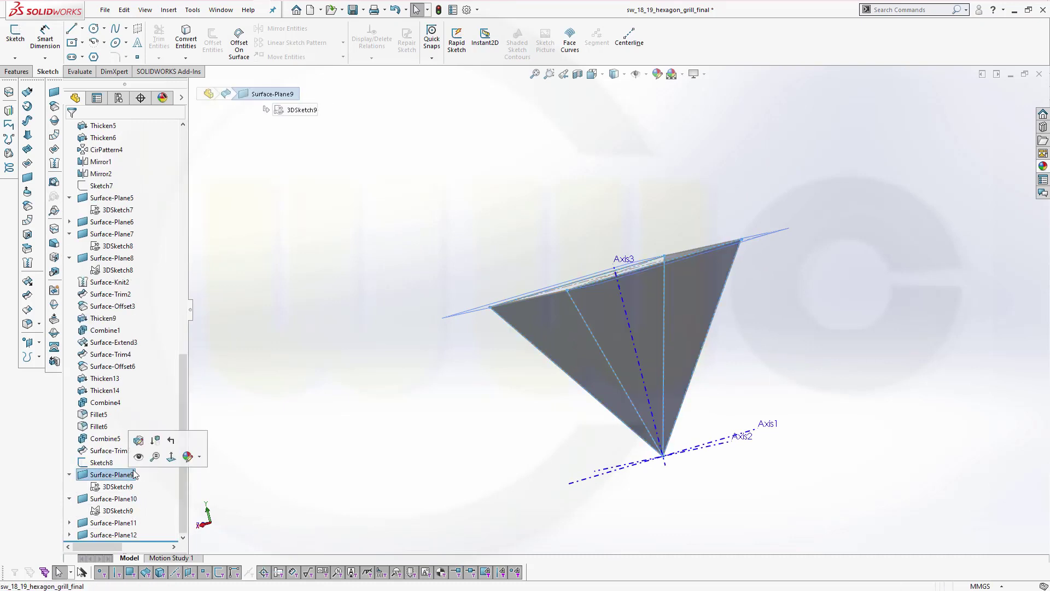
pyautogui.click(407, 225)
pyautogui.moveTo(407, 225); pyautogui.dragTo(451, 298, button='middle')
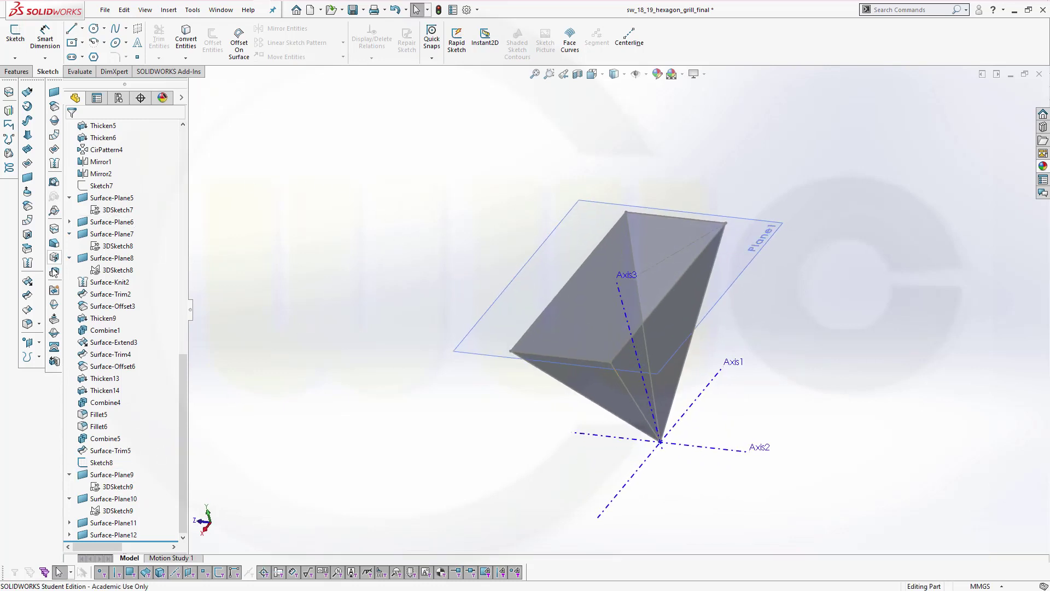
# - Knit the four planar side surfaces of the pyramid into one surface without merging entities
pyautogui.click(27, 263)
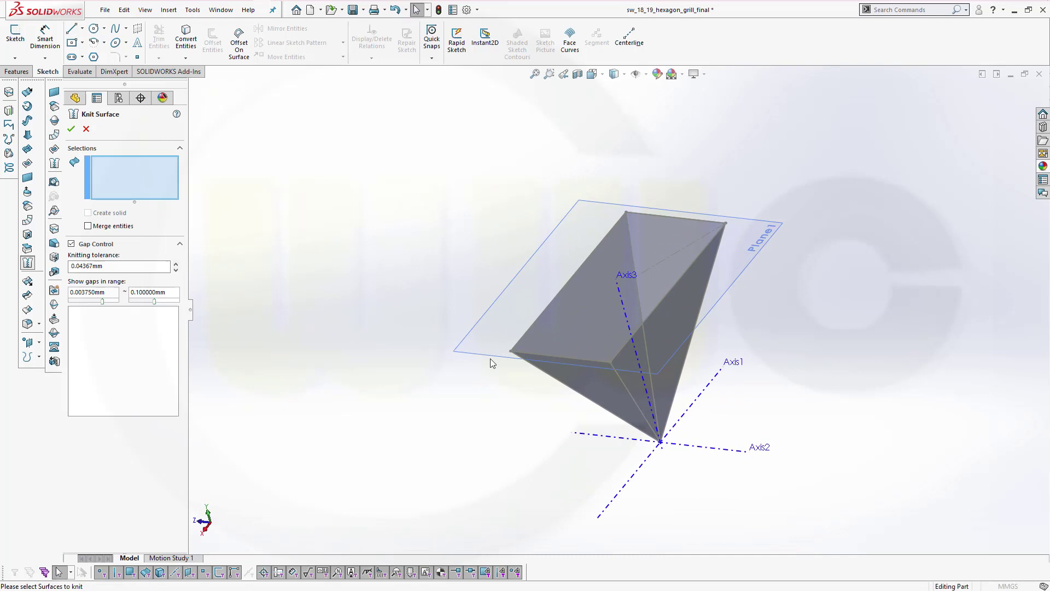
pyautogui.click(568, 330)
pyautogui.click(675, 234)
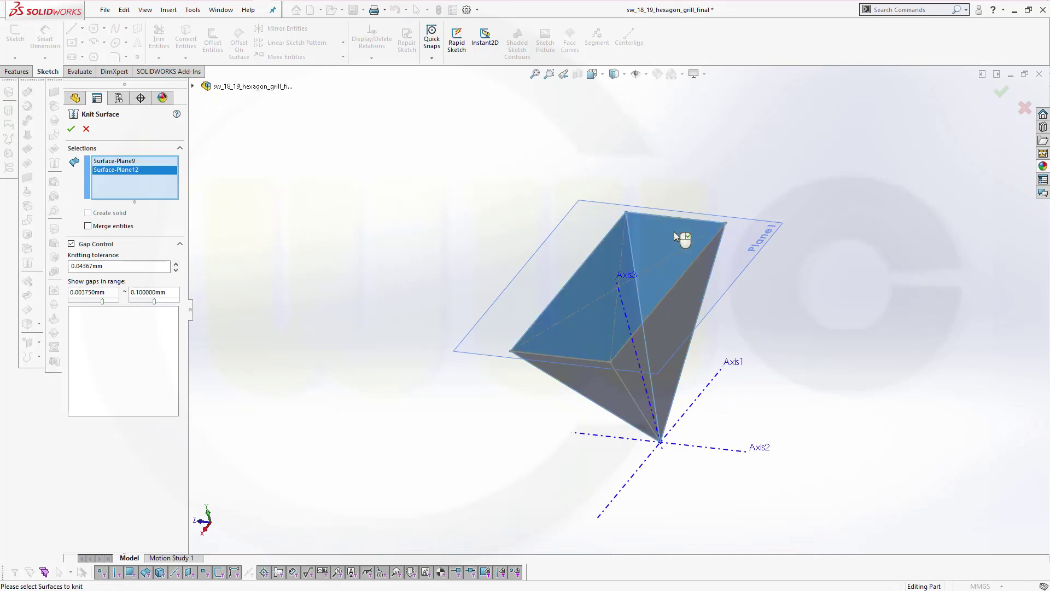
pyautogui.click(691, 297)
pyautogui.click(603, 388)
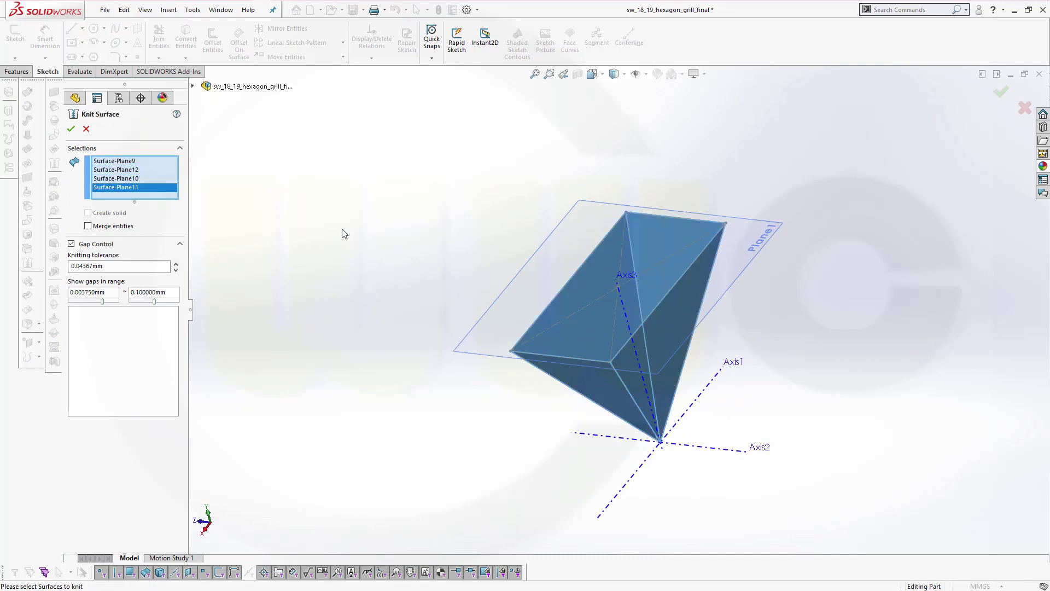
pyautogui.click(71, 127)
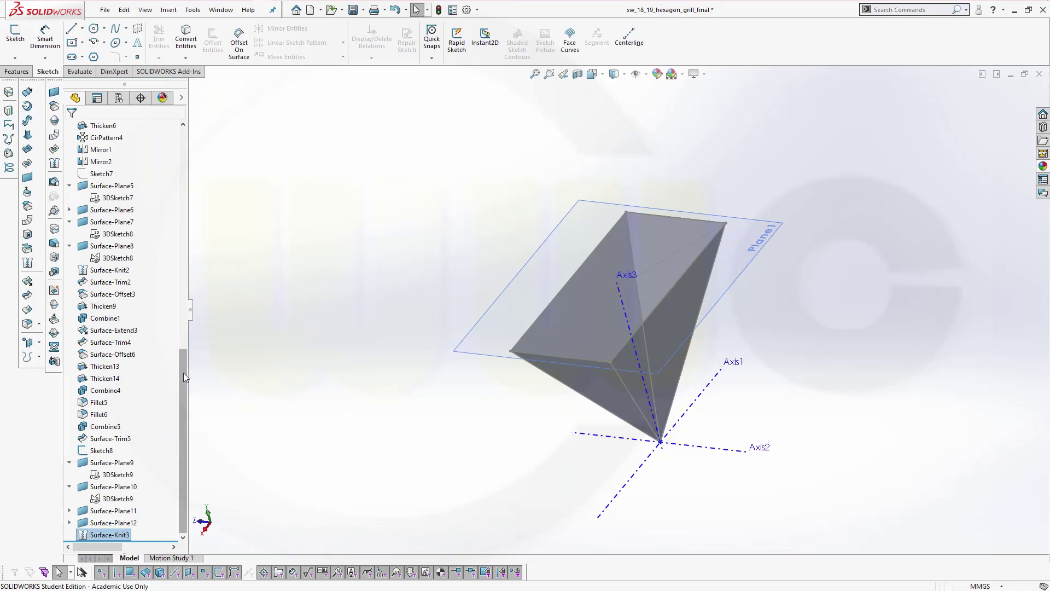
# - Show the hidden base surface copy Surface-Offset7 together with the knitted pyramid
pyautogui.moveTo(182, 373); pyautogui.dragTo(189, 268)
pyautogui.click(112, 186)
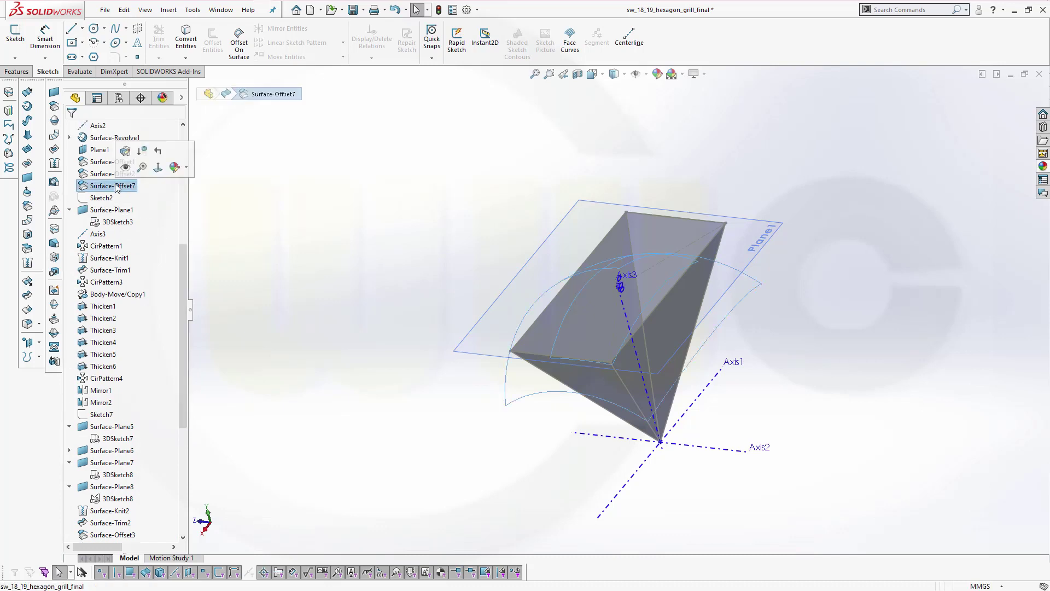
pyautogui.click(125, 167)
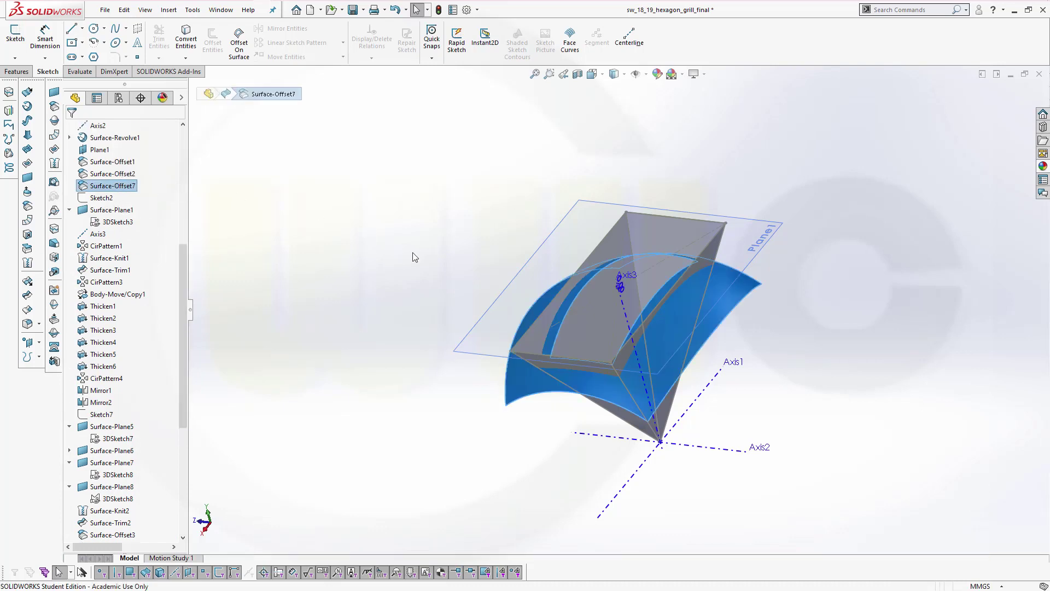
pyautogui.click(426, 258)
# - Trim the base surface copy with the knitted pyramid as a standard trim tool, removing the portion outside the pyramid
pyautogui.moveTo(427, 257); pyautogui.dragTo(380, 321, button='middle')
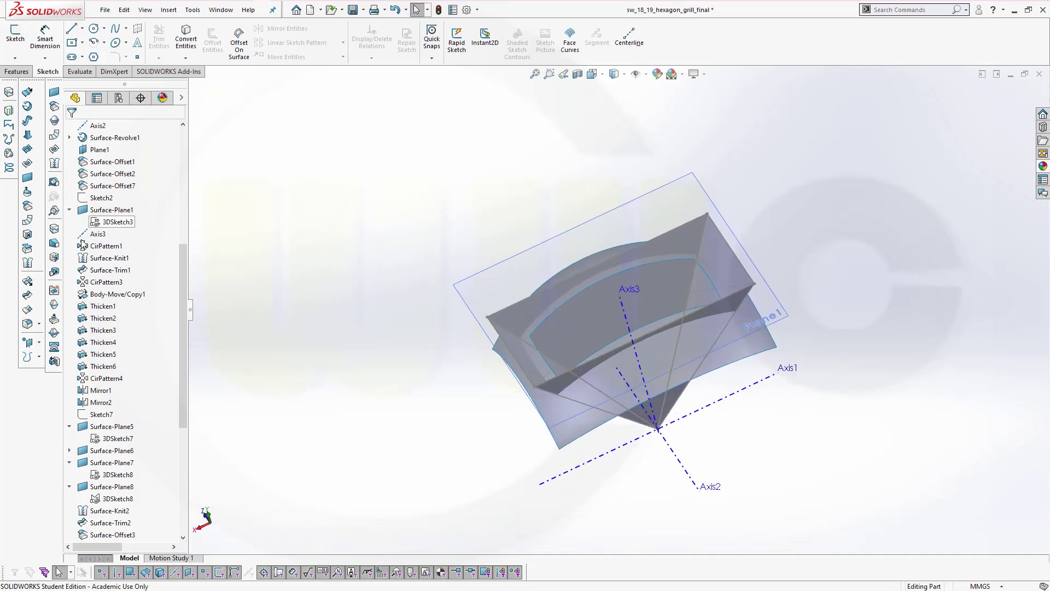
pyautogui.click(27, 294)
pyautogui.click(516, 317)
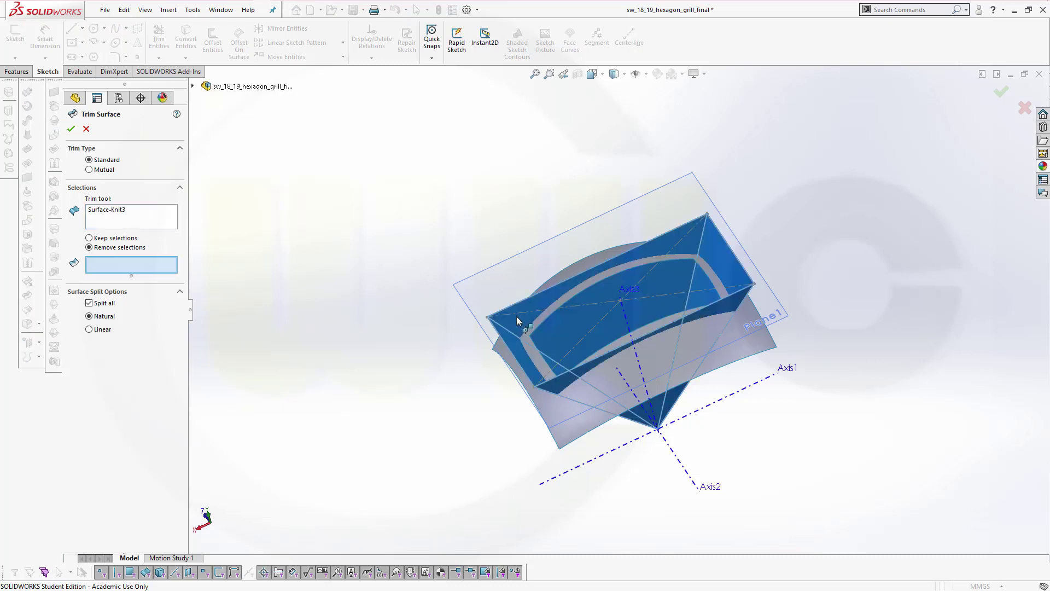
pyautogui.click(556, 411)
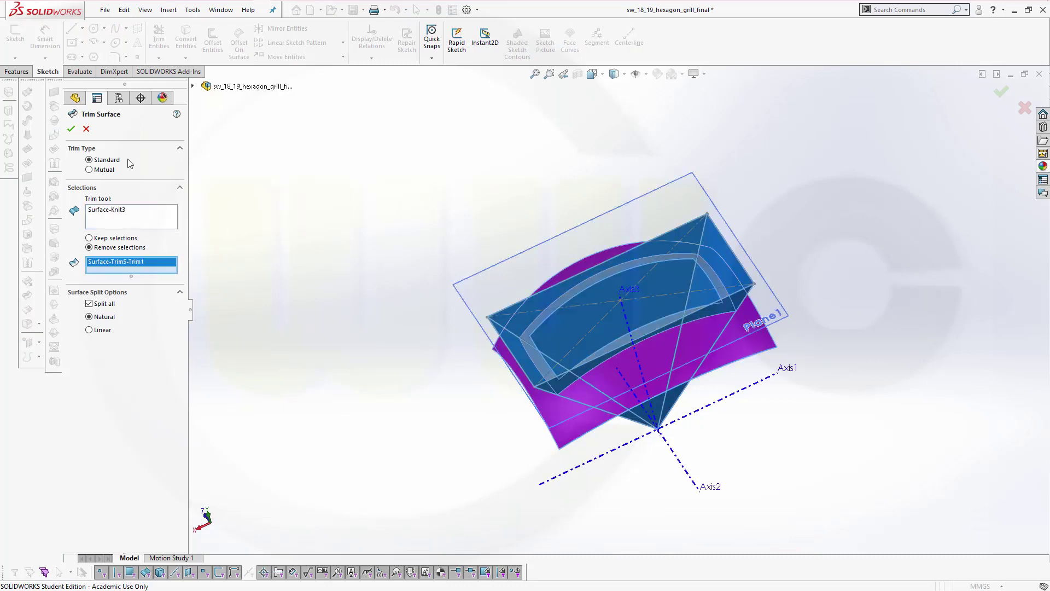
pyautogui.click(71, 131)
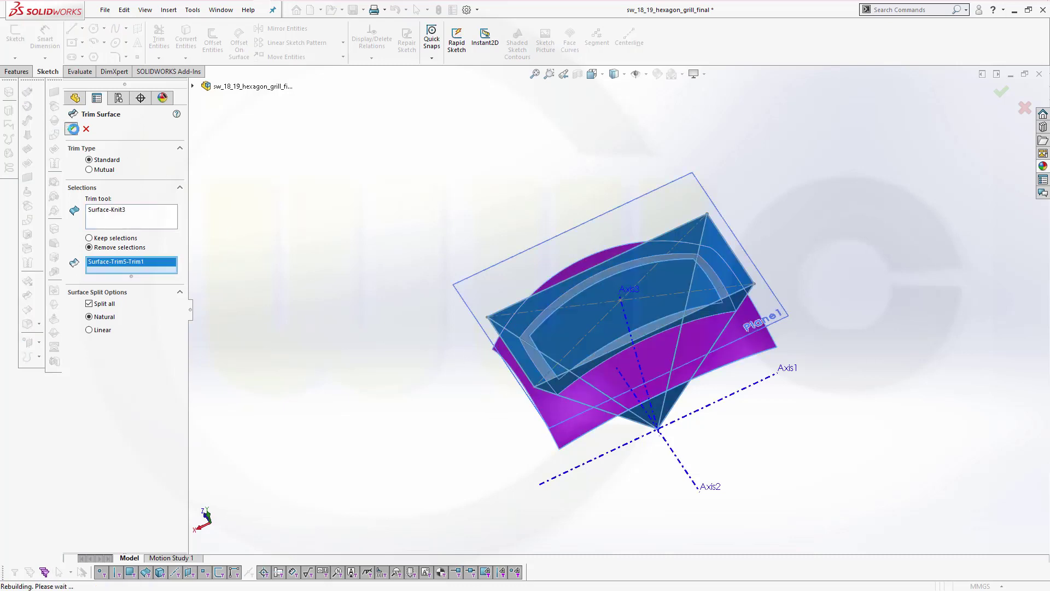
# - Hide the knitted pyramid surface, Plane1, the 3D sketches of the triangles and the rectangle sketch, leaving the trimmed frame surface displayed
pyautogui.click(519, 319)
pyautogui.click(563, 274)
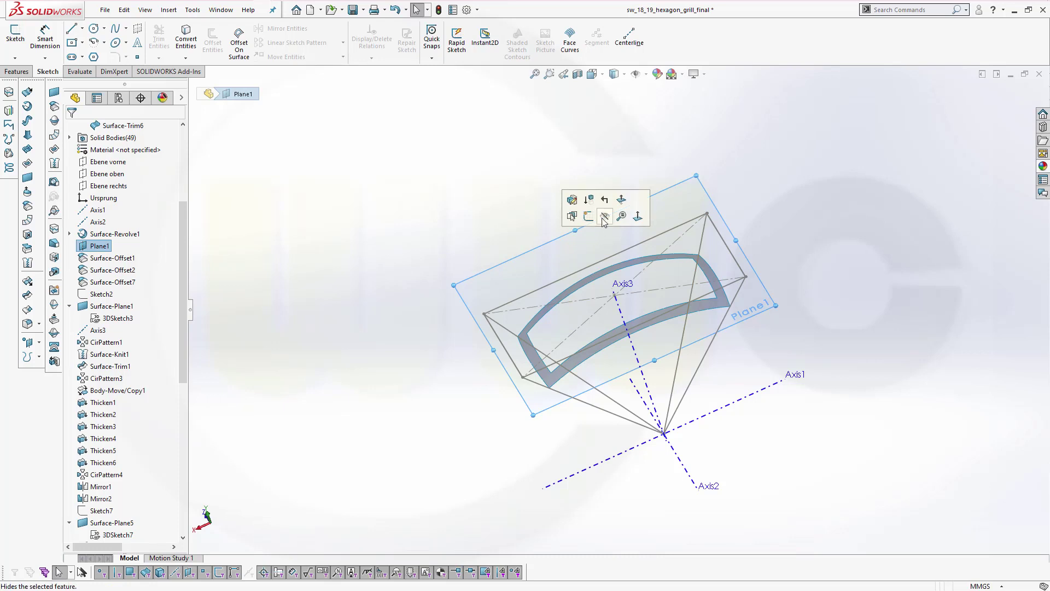
pyautogui.click(601, 219)
pyautogui.click(581, 406)
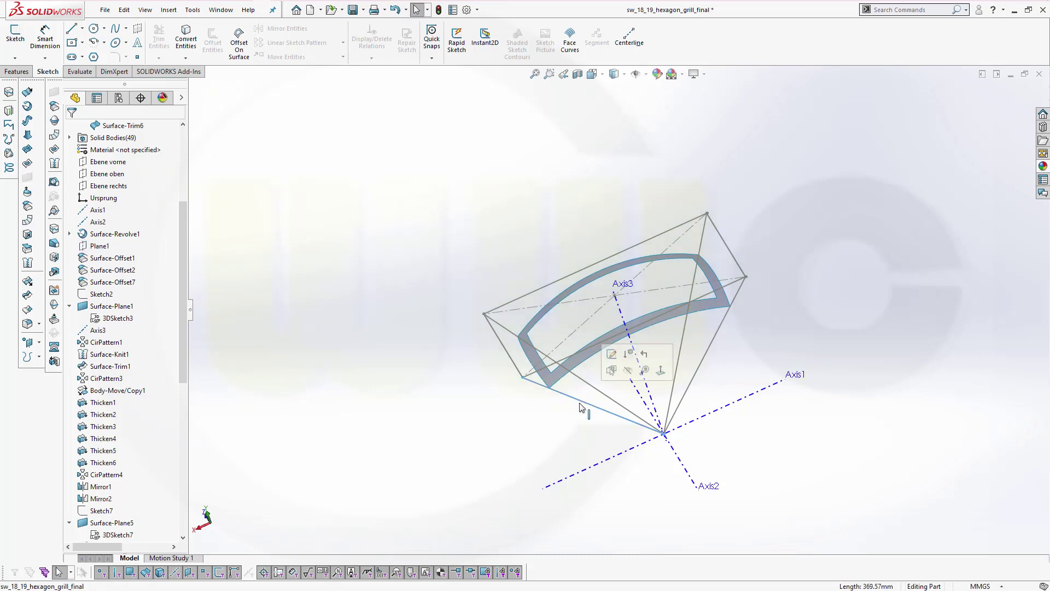
pyautogui.click(629, 370)
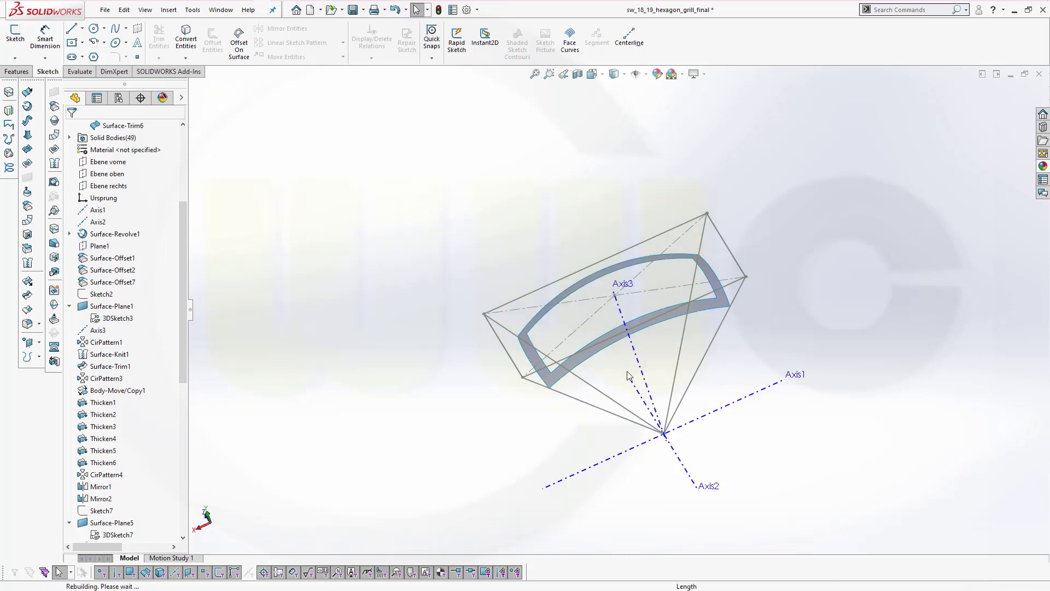
pyautogui.click(735, 284)
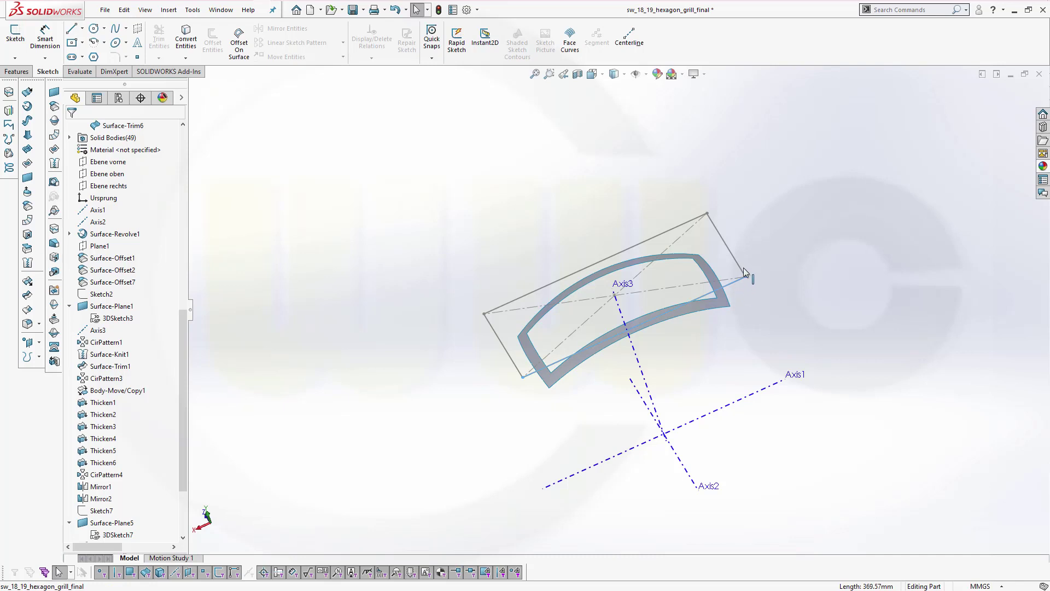
pyautogui.click(738, 268)
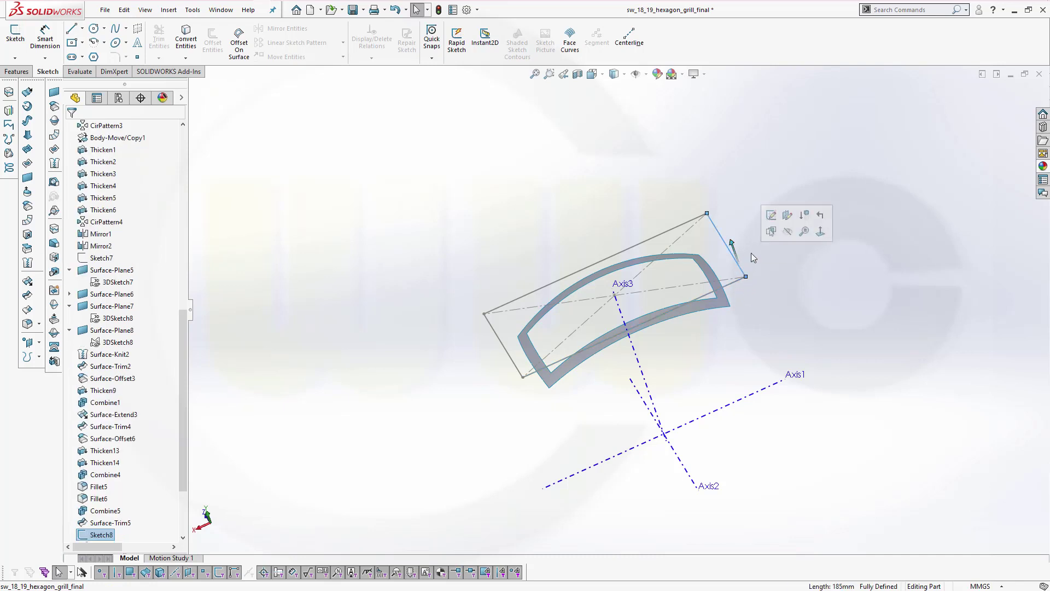
pyautogui.click(787, 231)
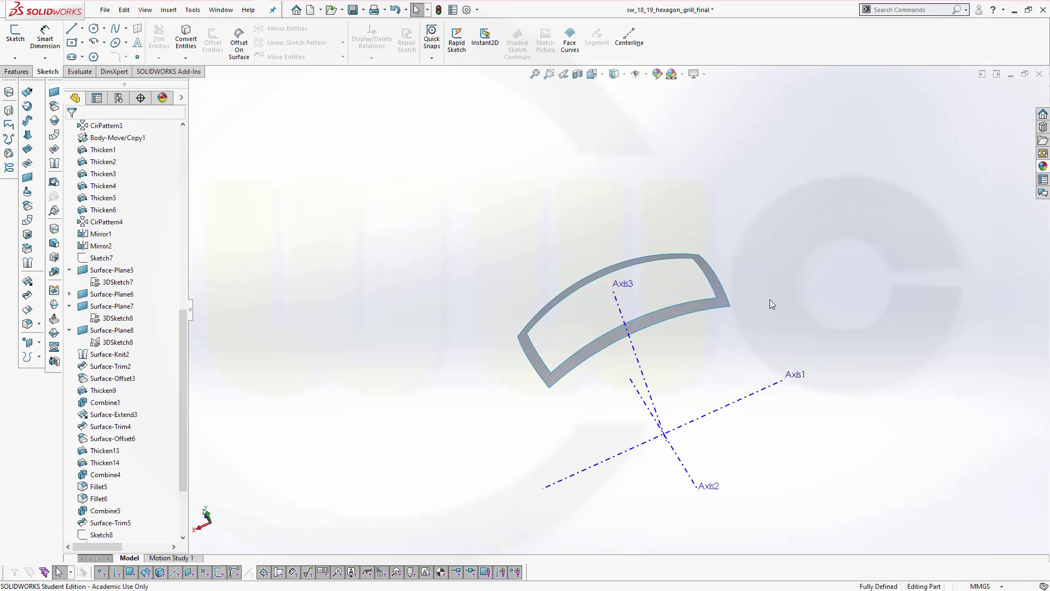
# - Thicken the trimmed frame surface by 1 mm on both sides without merging the result
pyautogui.moveTo(587, 320); pyautogui.dragTo(563, 298, button='middle')
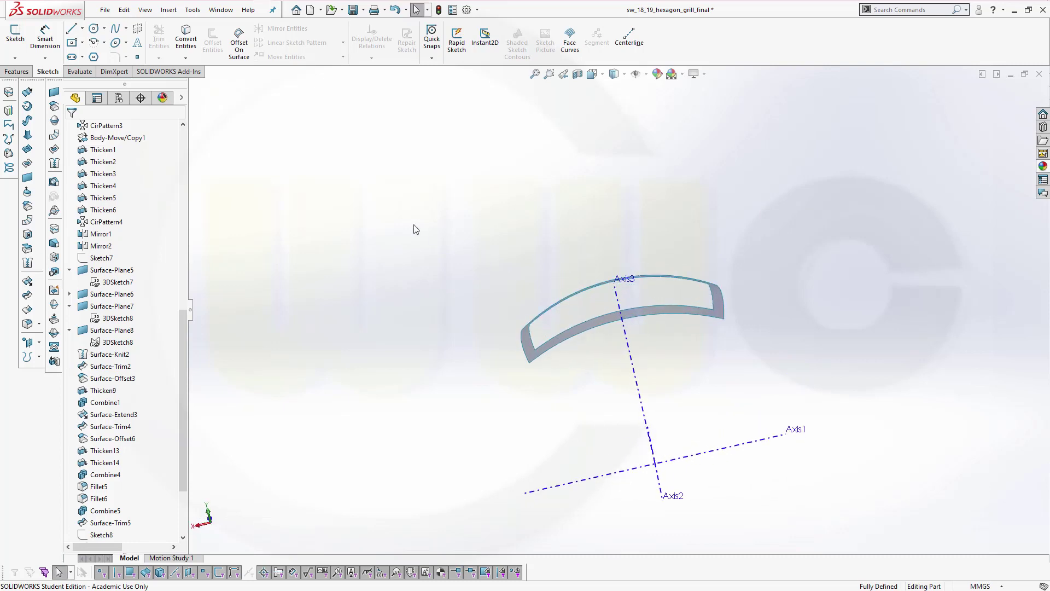
pyautogui.click(16, 72)
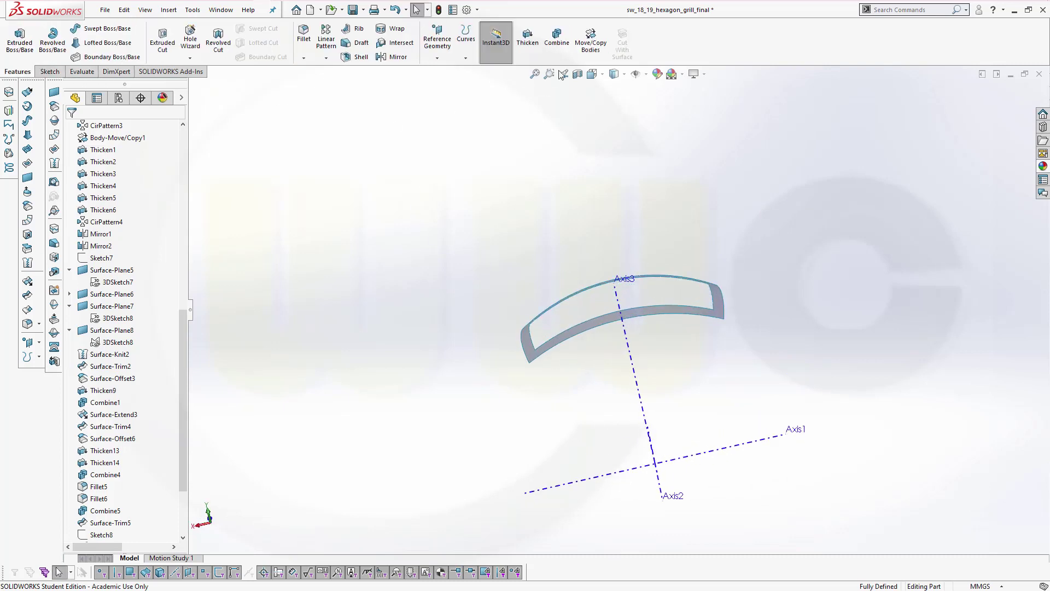
pyautogui.click(537, 42)
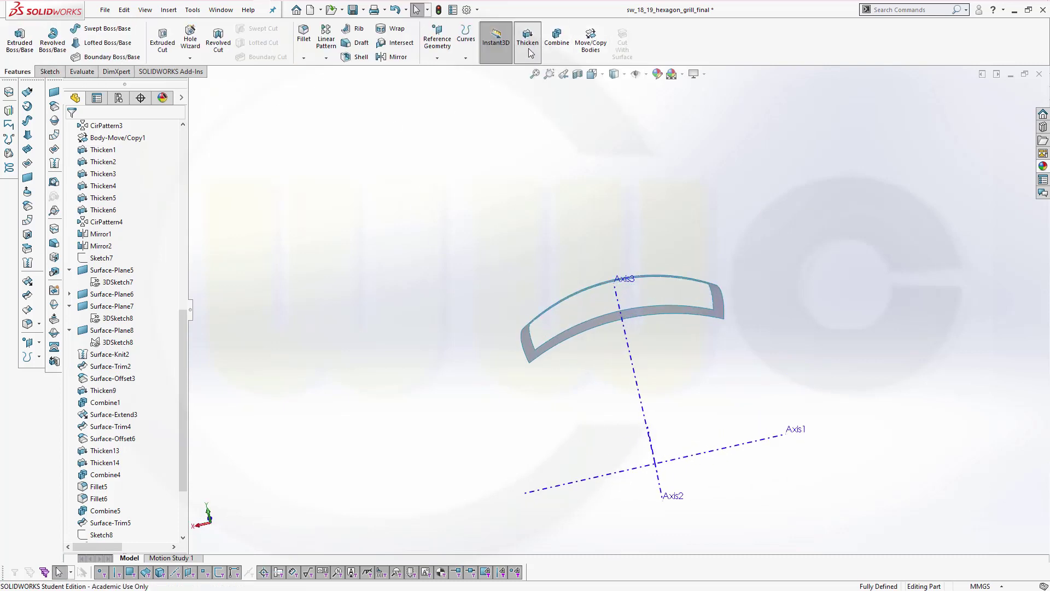
pyautogui.click(533, 356)
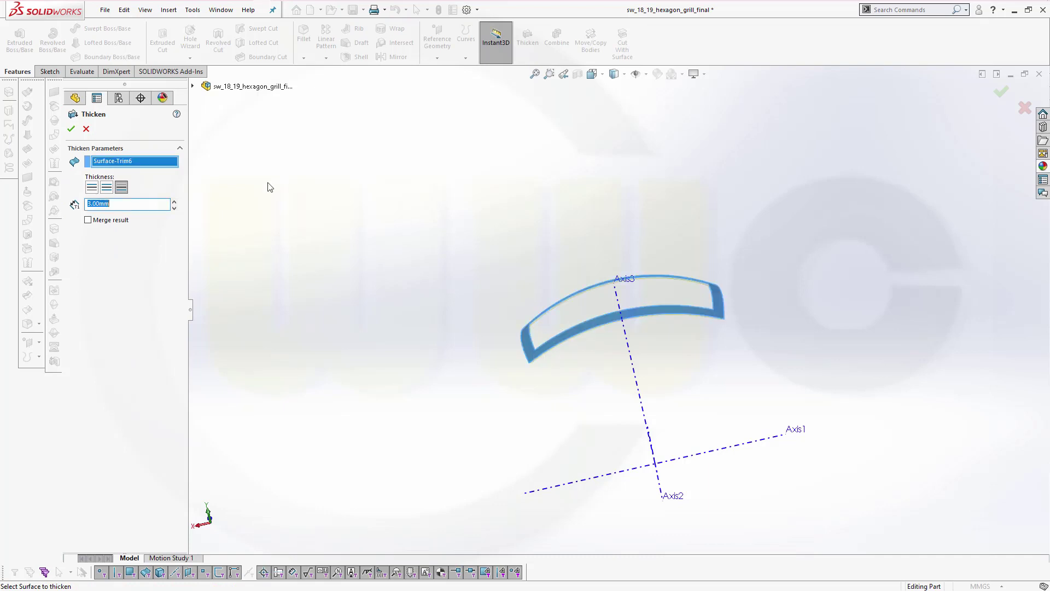
pyautogui.click(107, 187)
pyautogui.doubleClick(123, 205)
pyautogui.write('1')
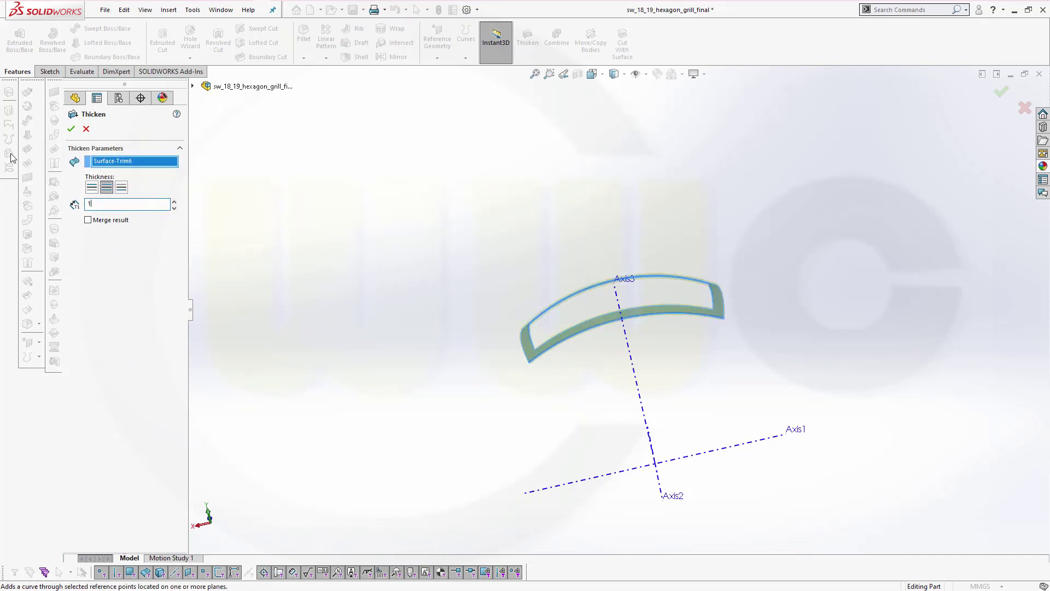
pyautogui.click(70, 128)
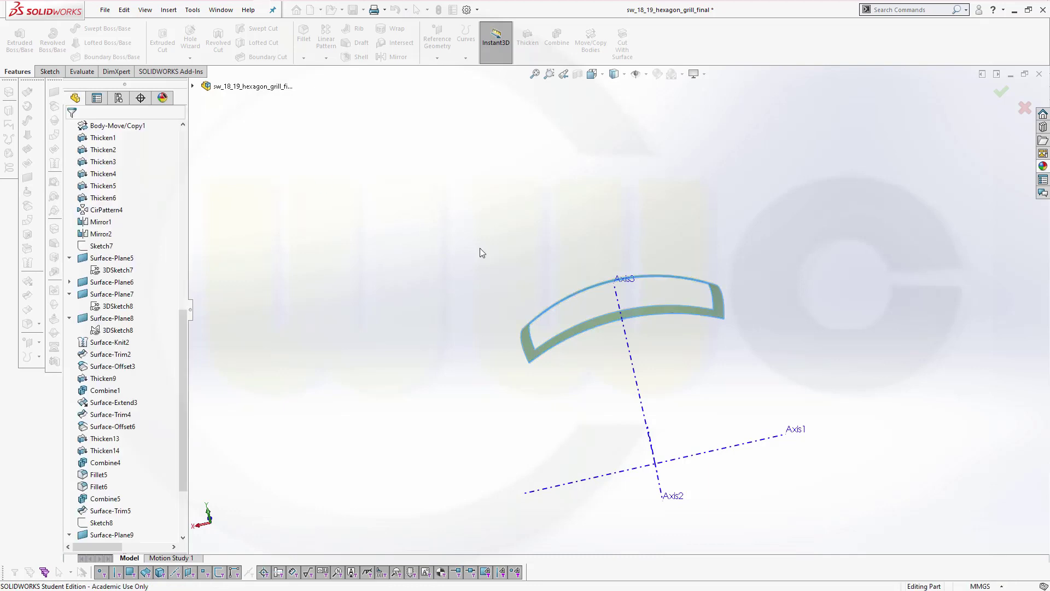
# - Set up a 10 mm symmetric fillet on the two inner corner edges at one short end of the thickened frame
pyautogui.moveTo(480, 252); pyautogui.dragTo(598, 339, button='middle')
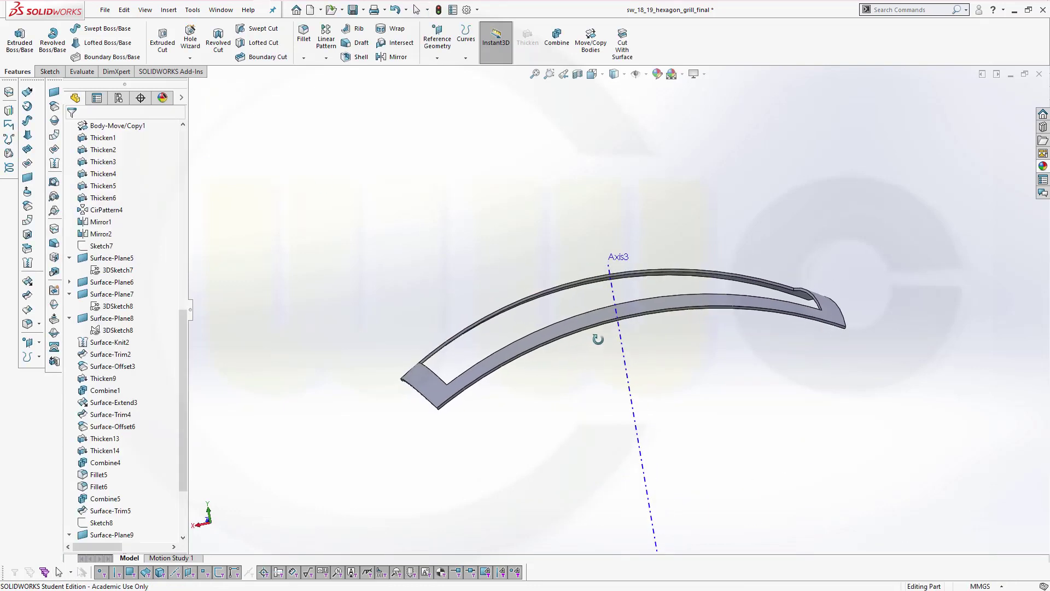
pyautogui.click(304, 34)
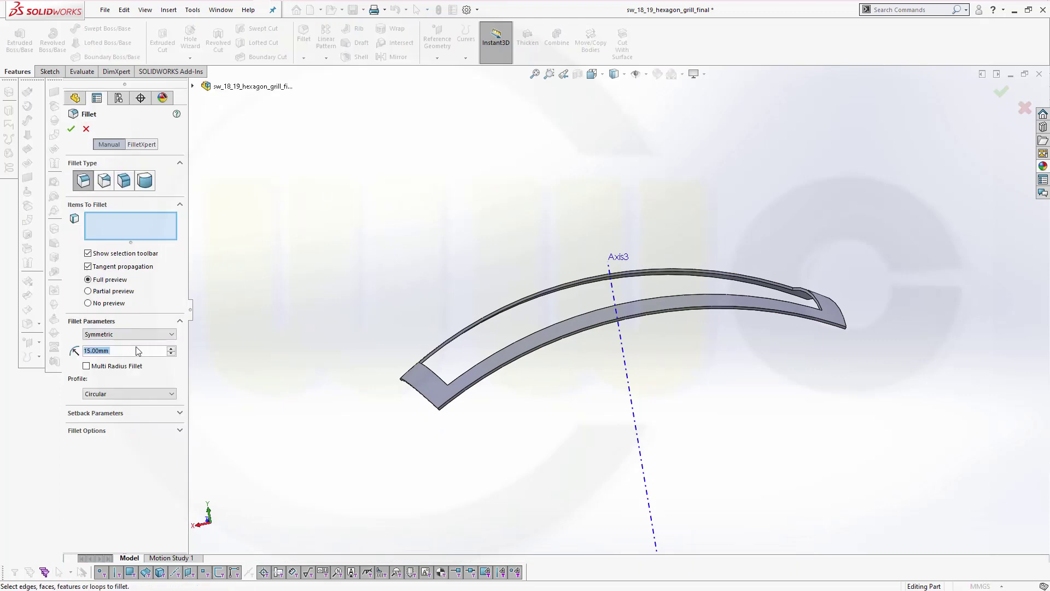
pyautogui.write('10')
pyautogui.scroll(-1, 461, 377)
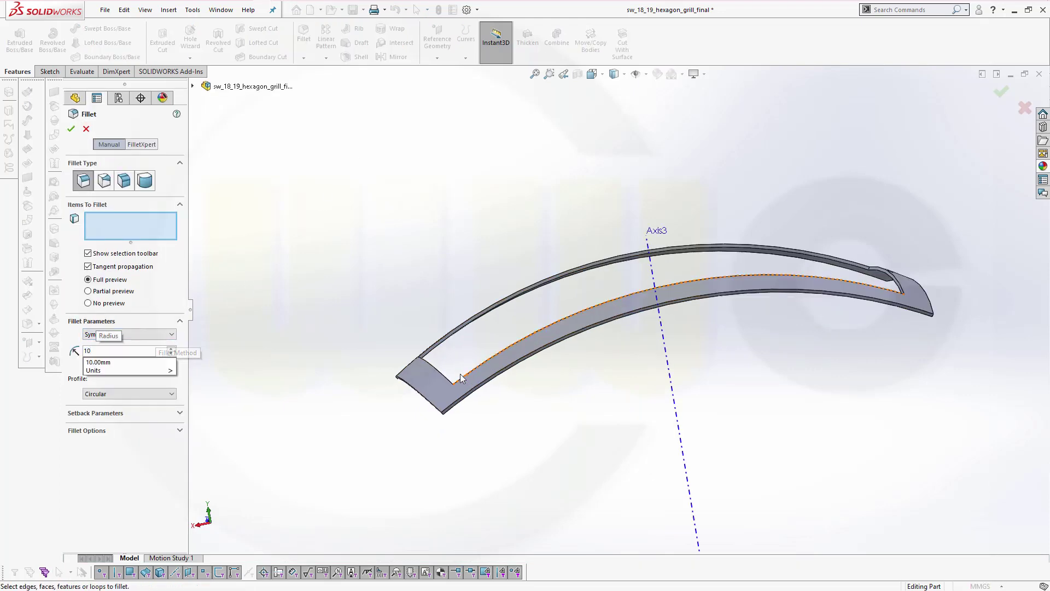
pyautogui.scroll(-3, 465, 383)
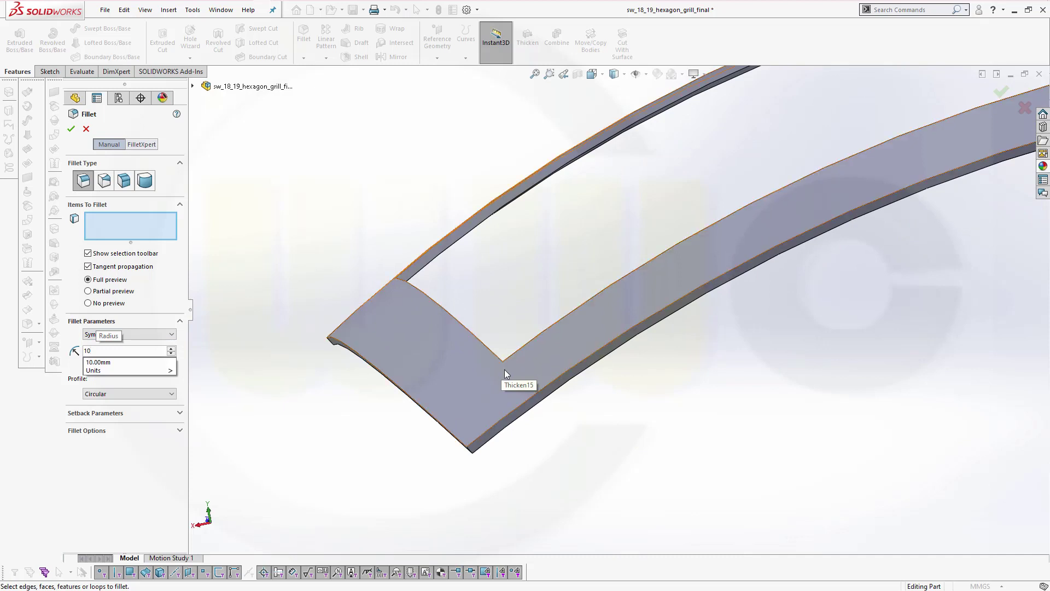
pyautogui.moveTo(538, 309)
pyautogui.mouseDown(button='middle')
pyautogui.moveTo(509, 343)
pyautogui.moveTo(511, 368)
pyautogui.moveTo(537, 294)
pyautogui.mouseUp(button='middle')
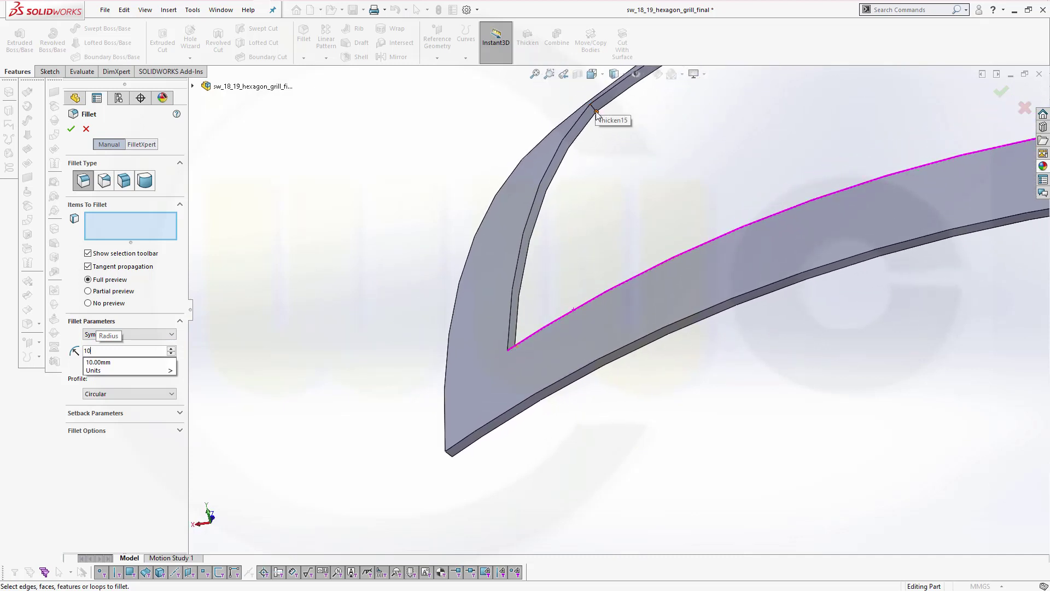
pyautogui.scroll(-2, 605, 117)
pyautogui.click(601, 167)
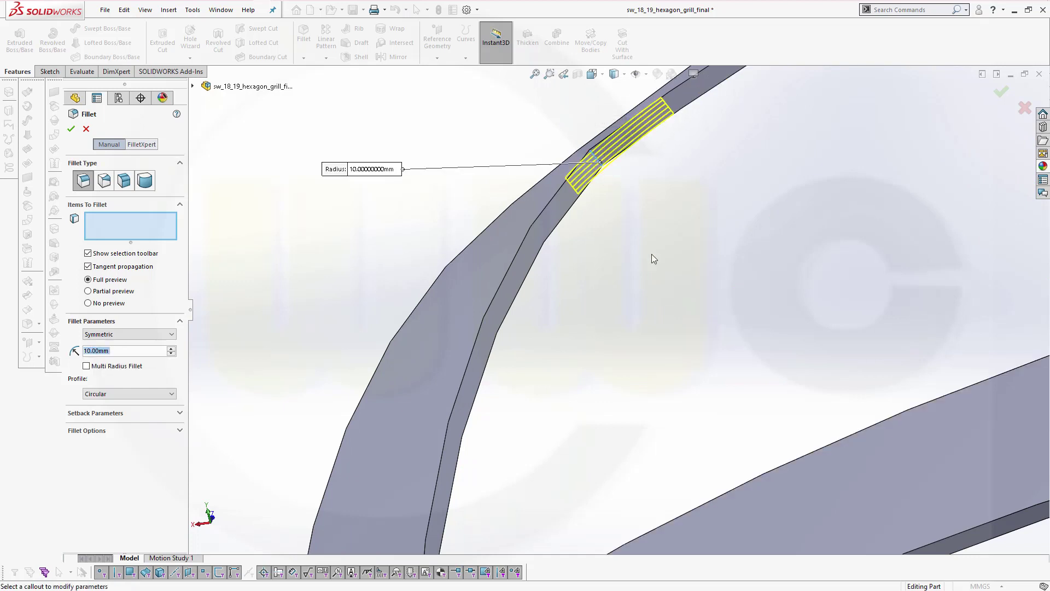
pyautogui.moveTo(651, 254); pyautogui.dragTo(607, 232, button='middle')
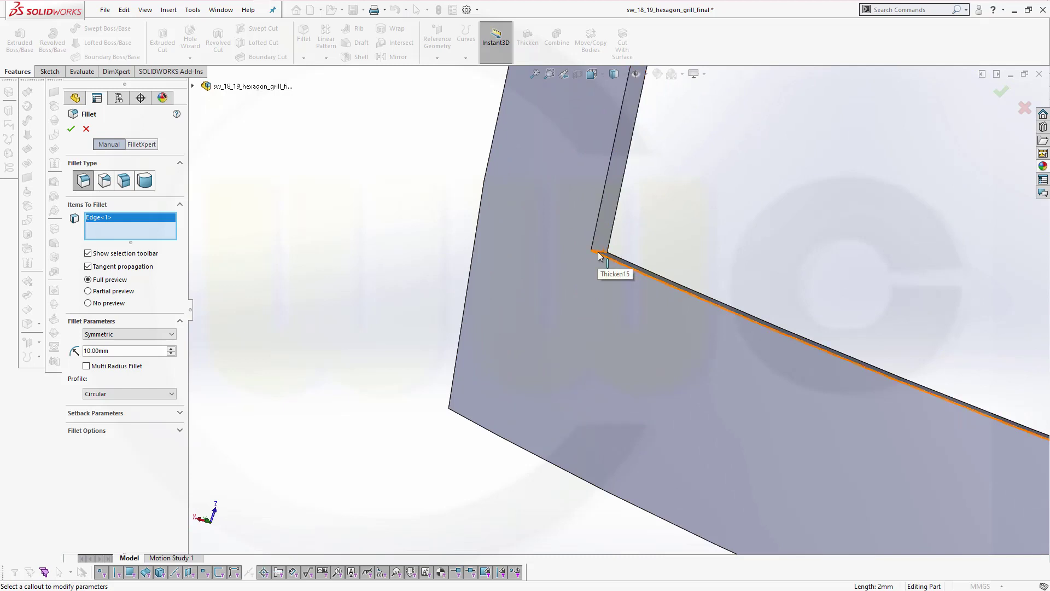
pyautogui.click(602, 255)
# - Add the two inner corner edges at the frame's other short end to the 10 mm fillet and apply it
pyautogui.scroll(5, 820, 284)
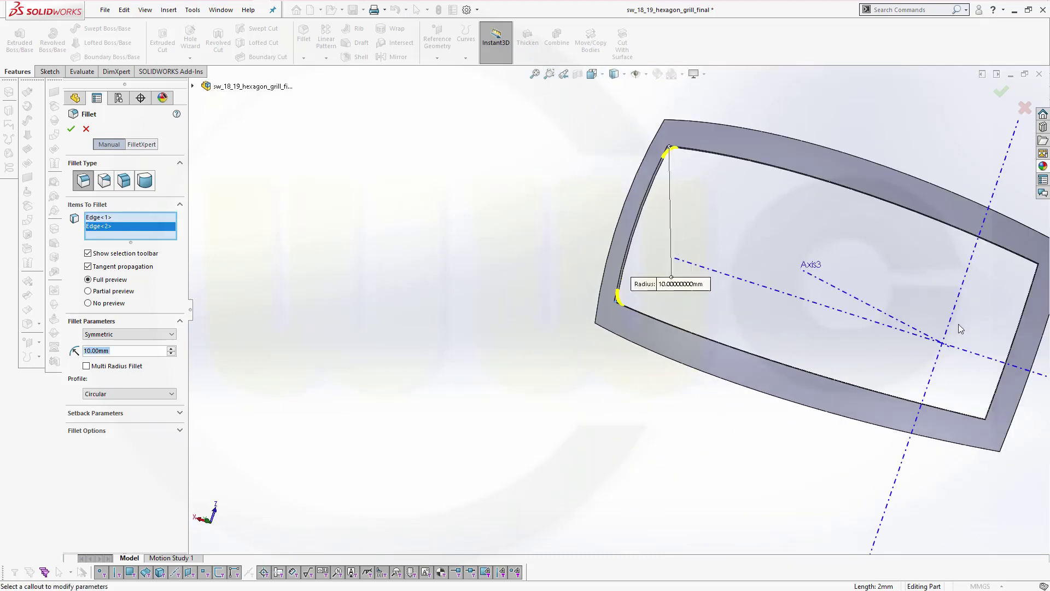
pyautogui.moveTo(984, 368); pyautogui.dragTo(764, 395, button='middle')
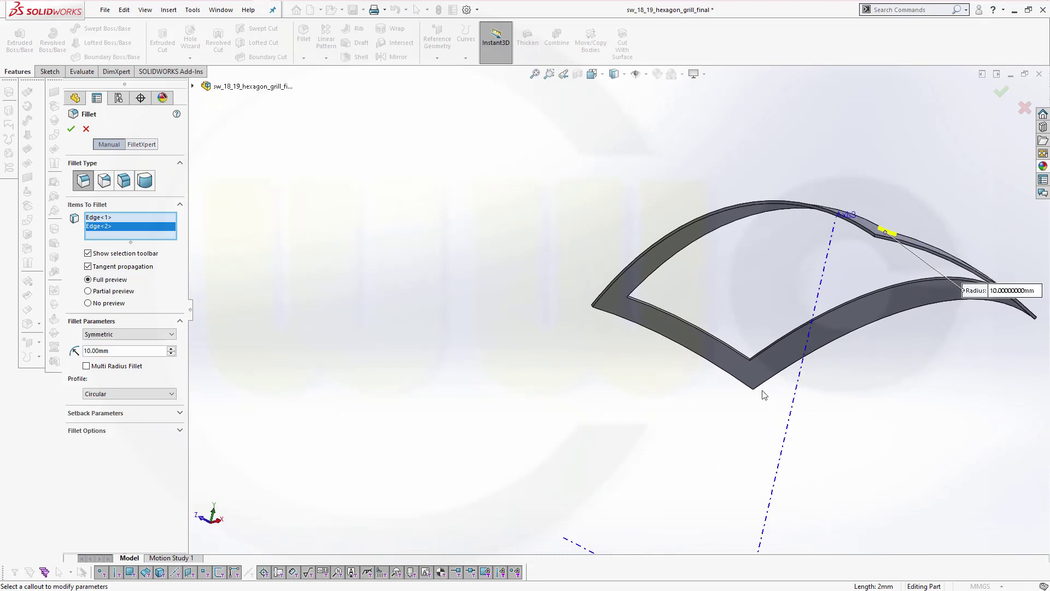
pyautogui.scroll(-10, 675, 356)
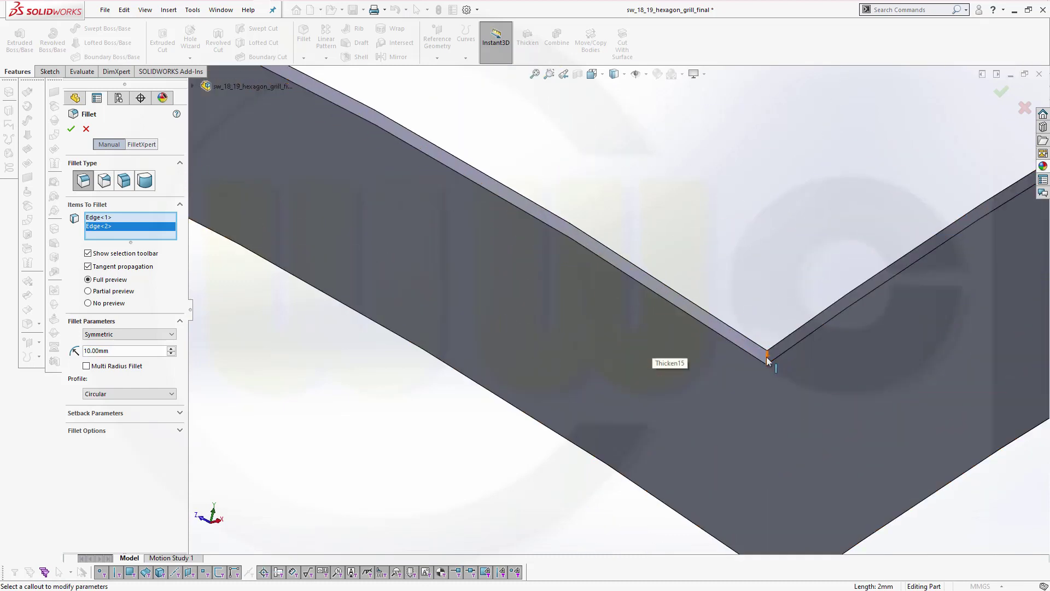
pyautogui.click(767, 356)
pyautogui.scroll(5, 649, 307)
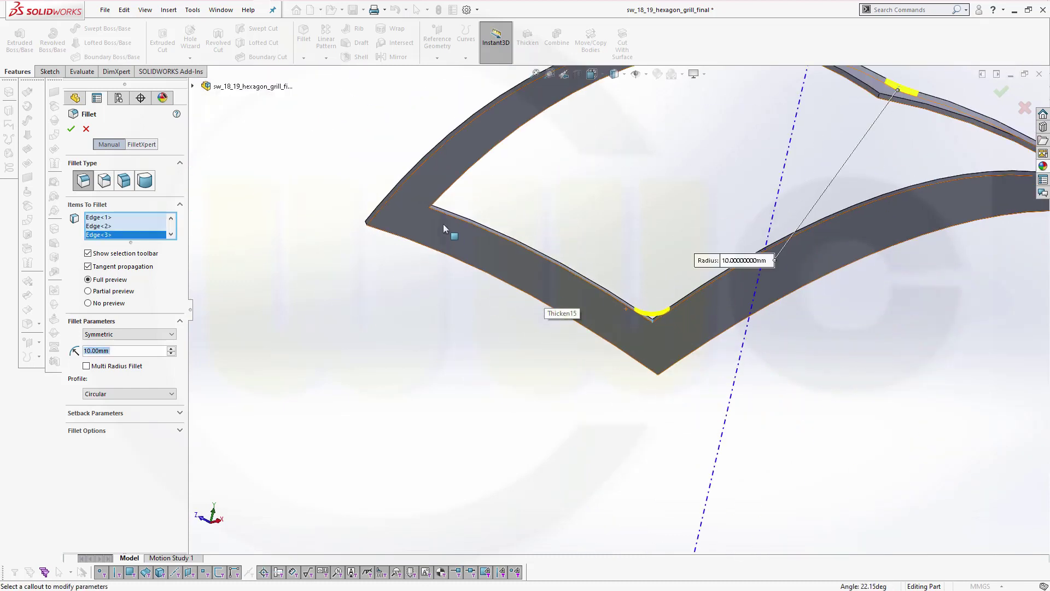
pyautogui.moveTo(359, 188); pyautogui.dragTo(315, 244, button='middle')
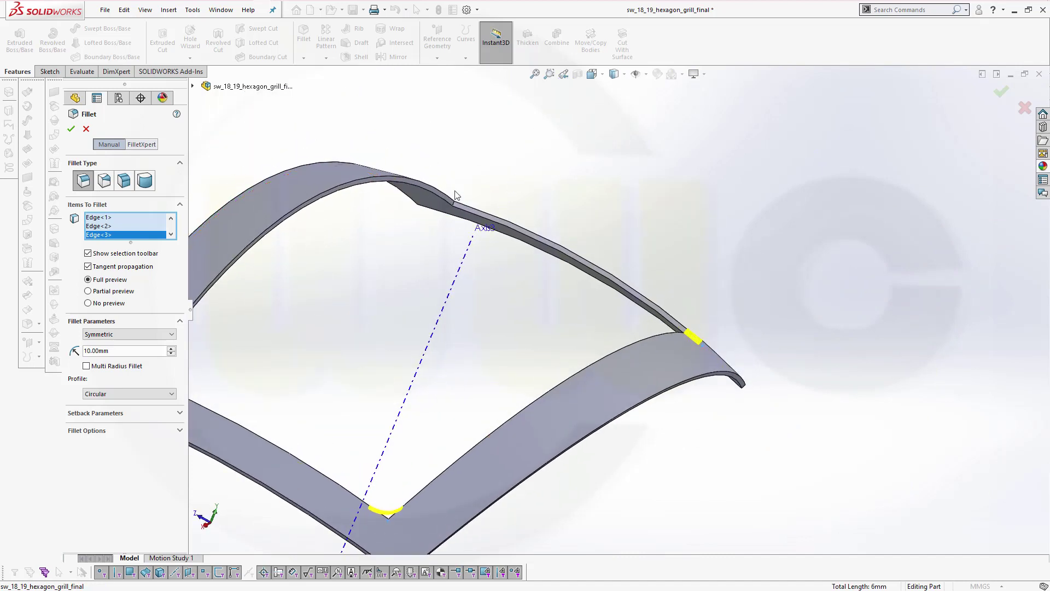
pyautogui.scroll(-8, 456, 195)
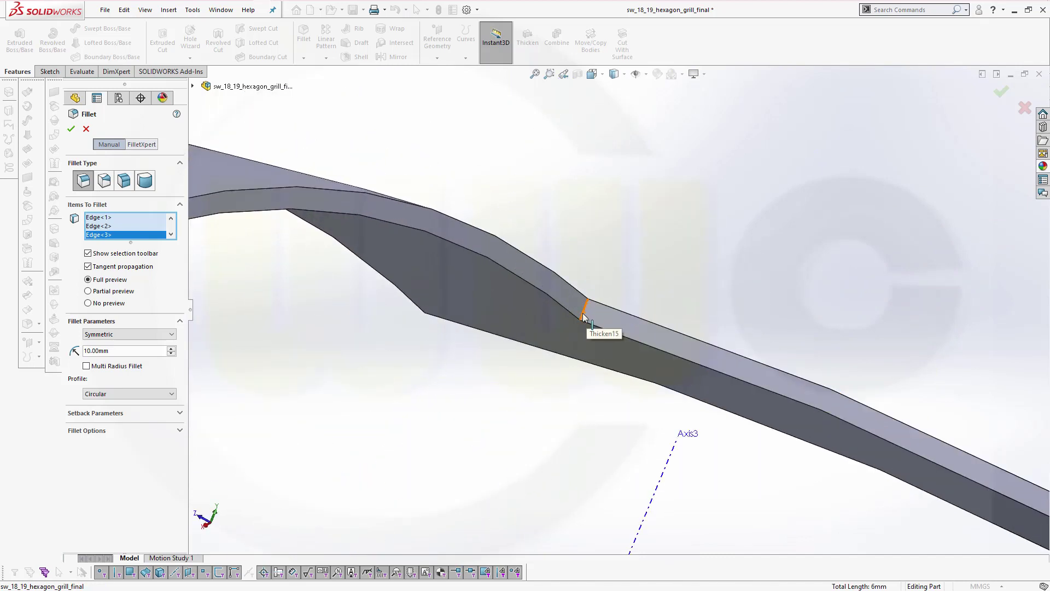
pyautogui.click(583, 316)
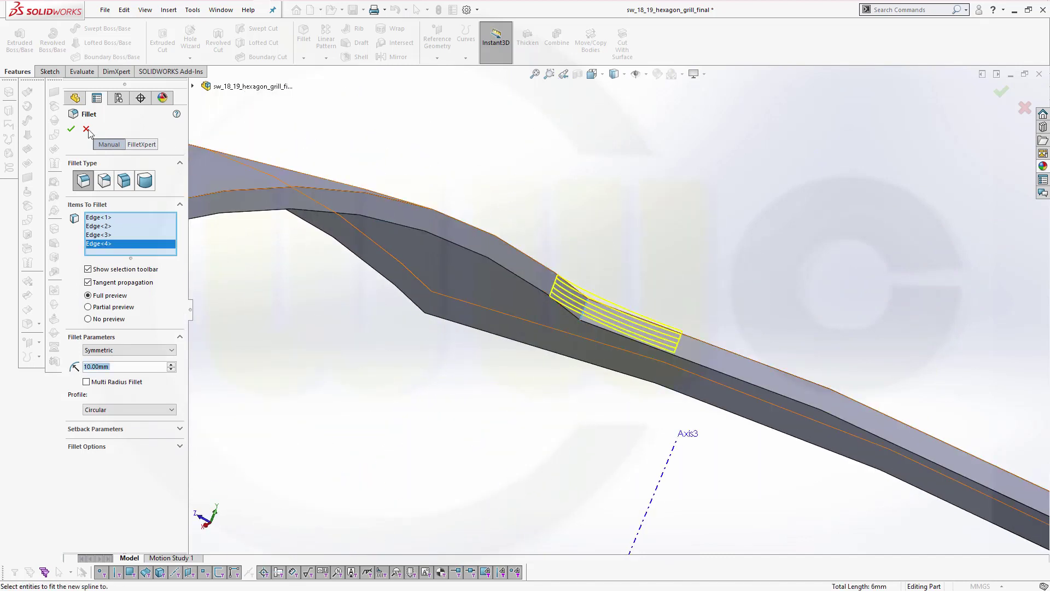
pyautogui.click(72, 129)
pyautogui.scroll(6, 531, 336)
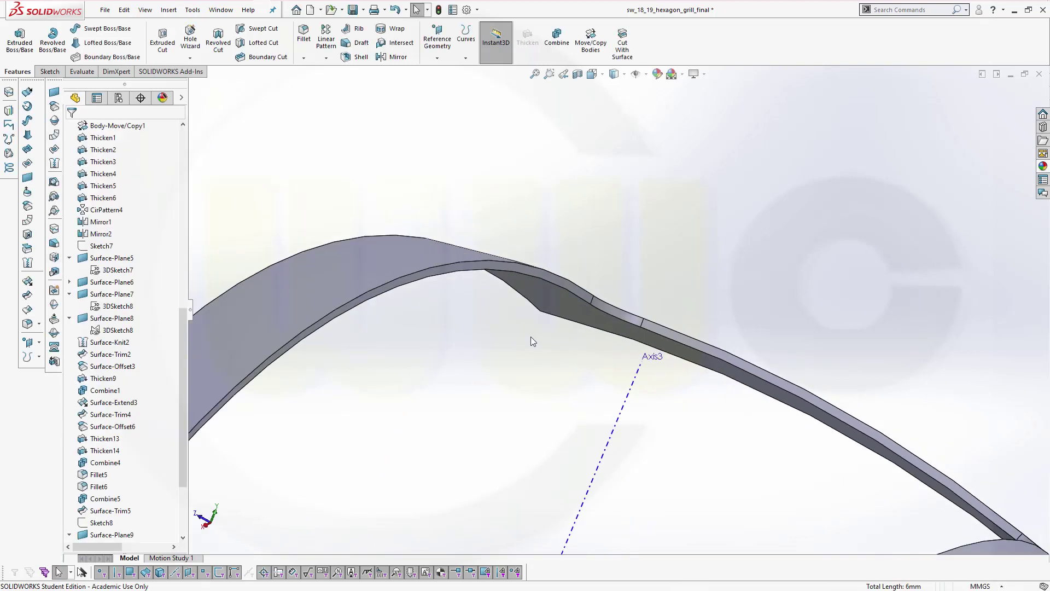
pyautogui.scroll(3, 551, 337)
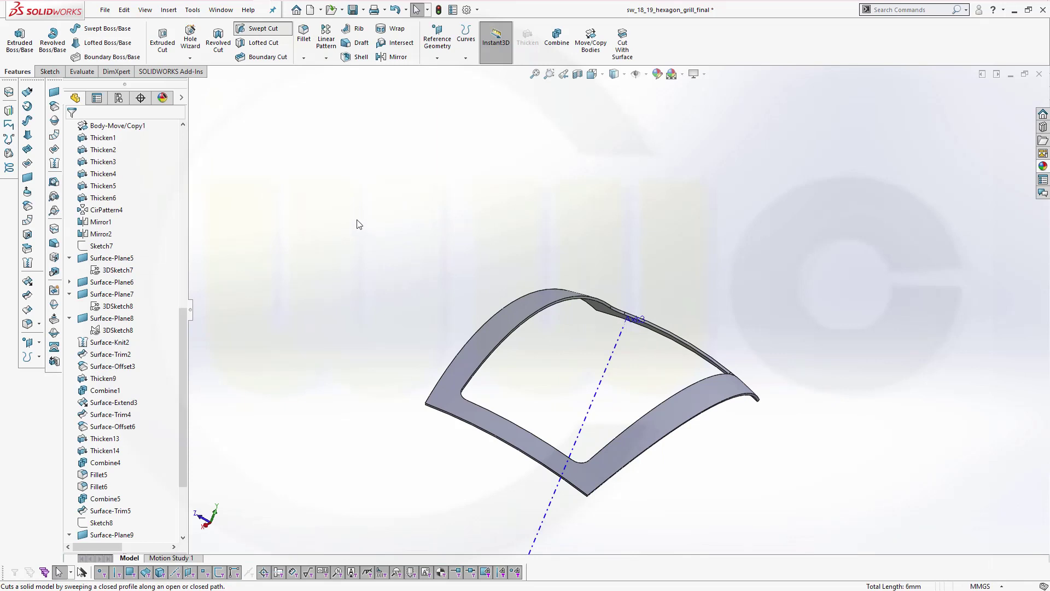
# - Set up a 20 mm symmetric fillet on the two outer corner edges at one short end of the frame
pyautogui.click(307, 29)
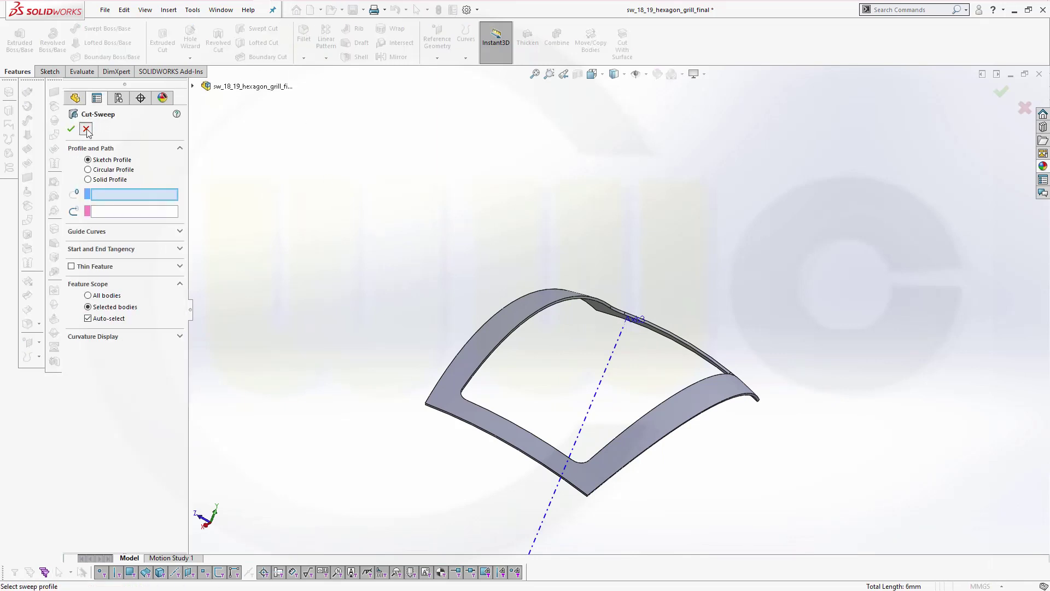
pyautogui.click(86, 129)
pyautogui.click(304, 33)
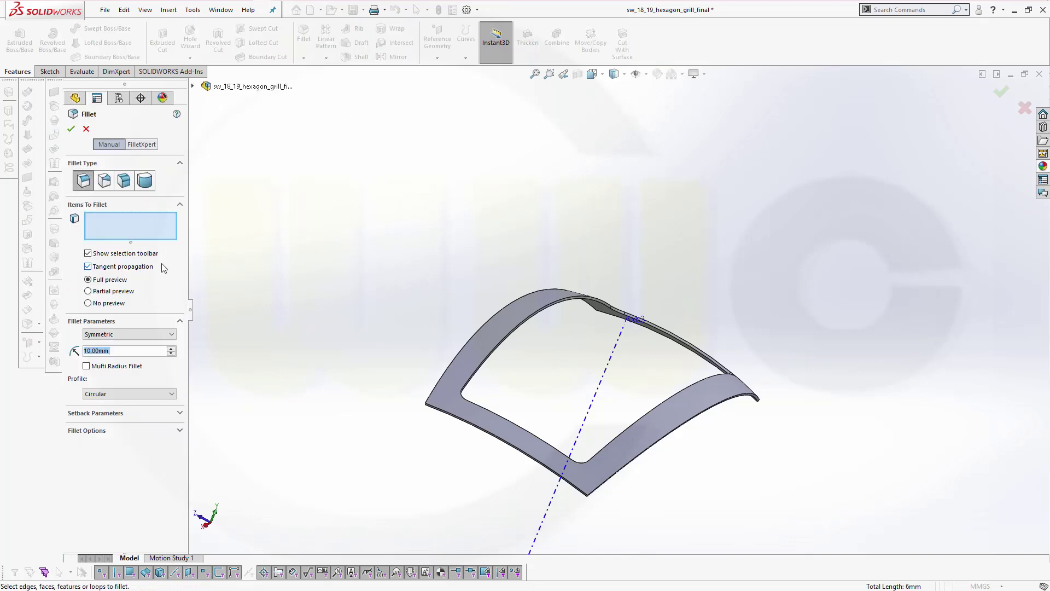
pyautogui.write('20')
pyautogui.scroll(-3, 563, 503)
pyautogui.scroll(-5, 651, 503)
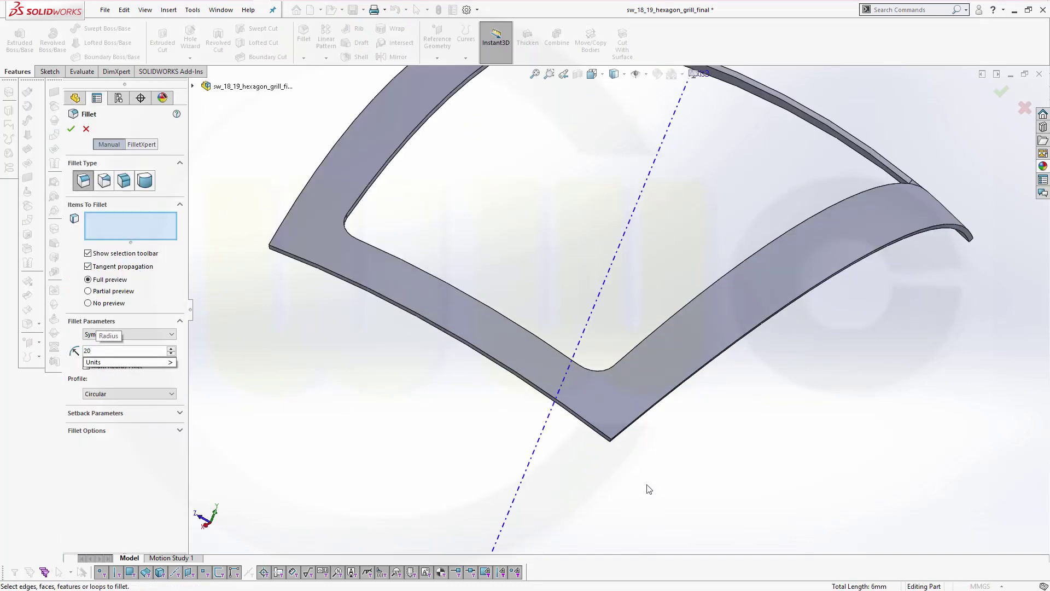
pyautogui.scroll(-3, 594, 407)
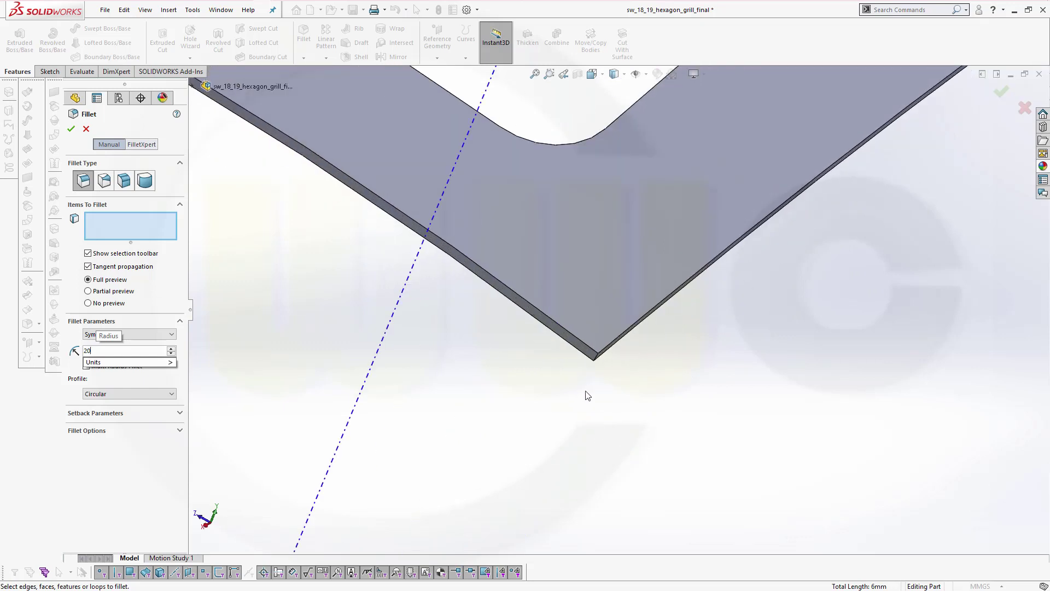
pyautogui.click(613, 340)
pyautogui.scroll(5, 478, 341)
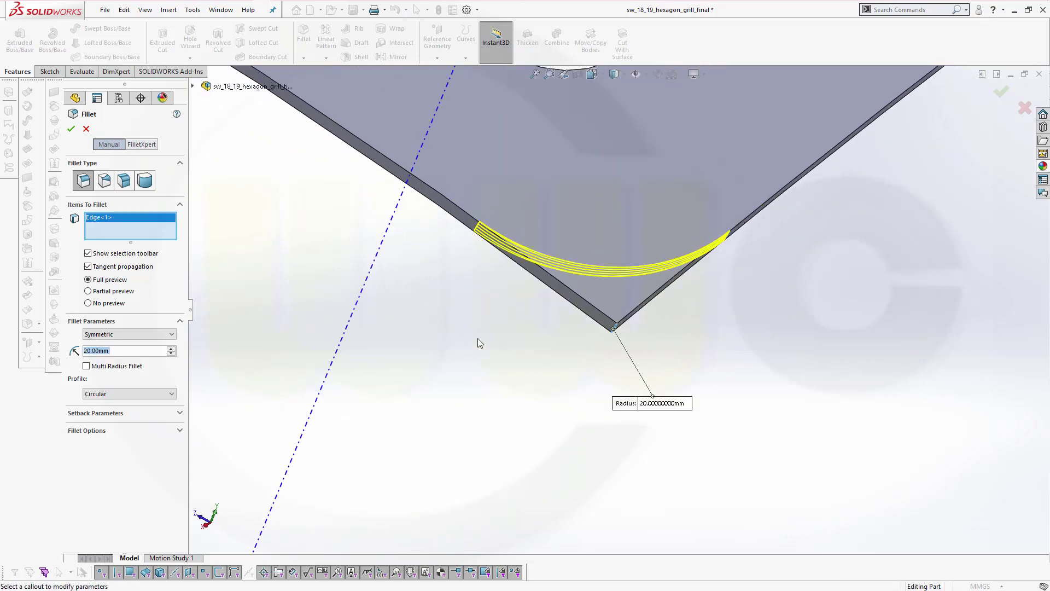
pyautogui.scroll(-5, 310, 147)
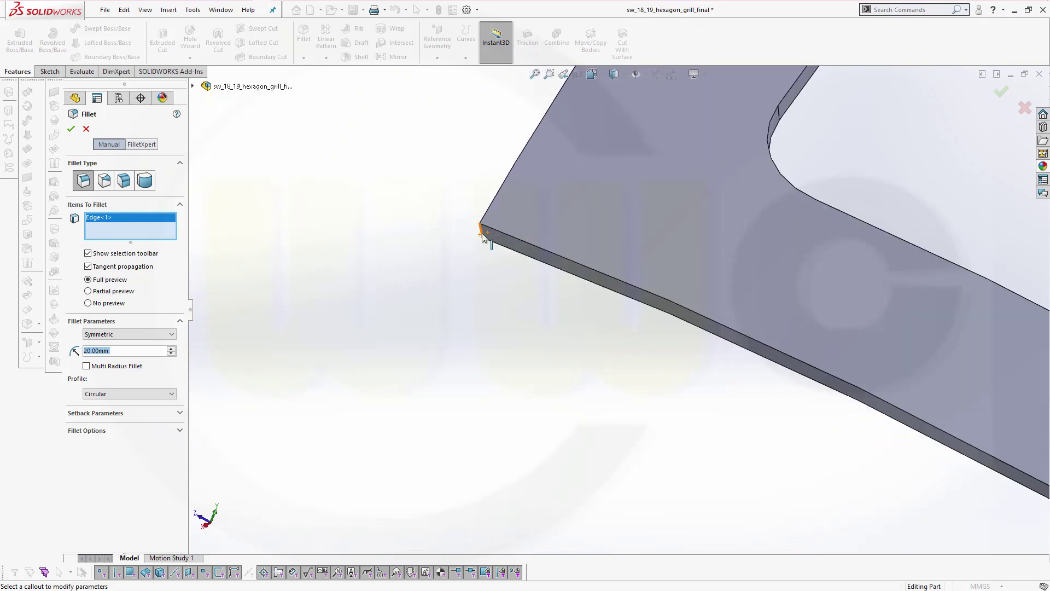
pyautogui.click(482, 234)
pyautogui.scroll(6, 783, 248)
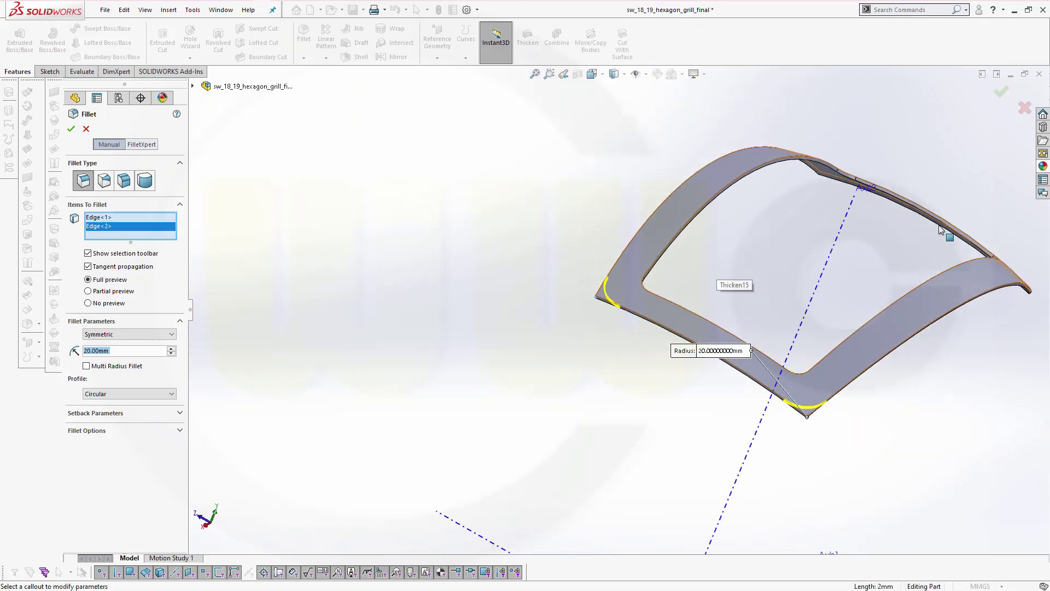
# - Add the two outer corner edges at the frame's opposite short end to the 20 mm fillet and apply it
pyautogui.moveTo(940, 230); pyautogui.dragTo(602, 293, button='middle')
pyautogui.scroll(-5, 734, 279)
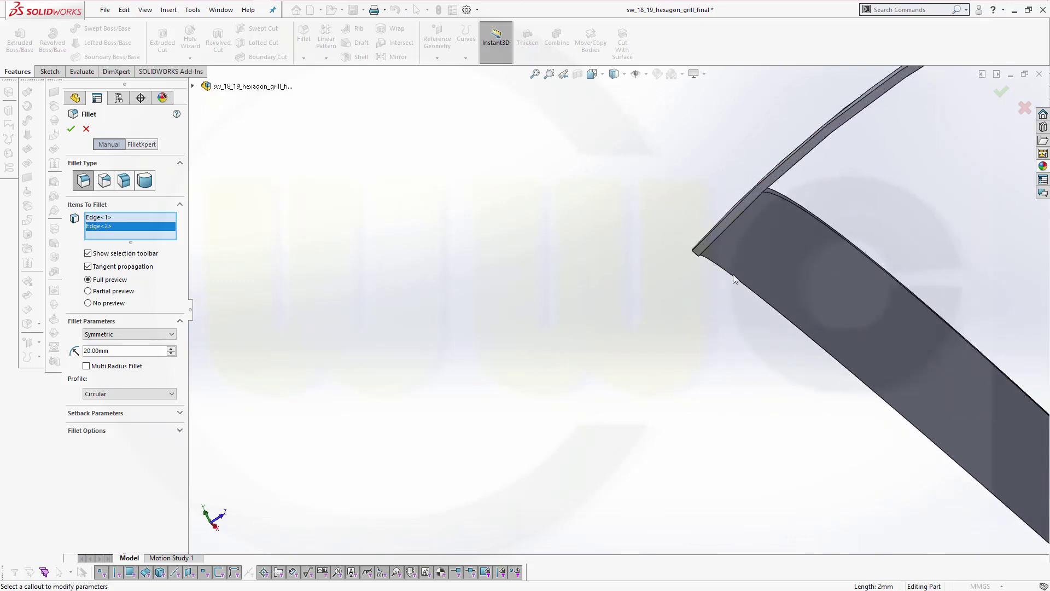
pyautogui.scroll(-3, 709, 270)
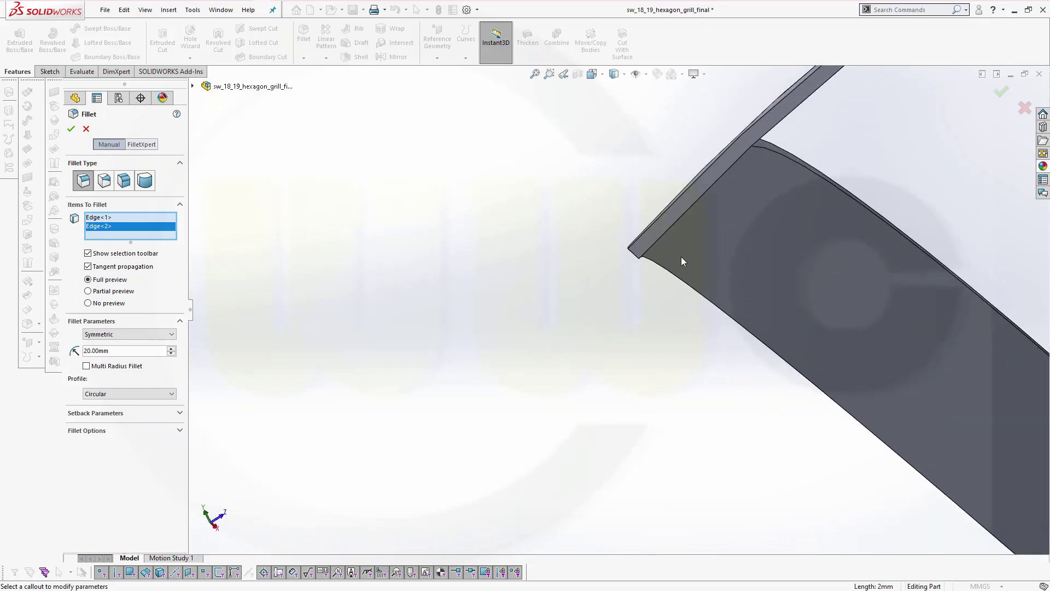
pyautogui.click(633, 256)
pyautogui.scroll(5, 804, 262)
pyautogui.moveTo(826, 250); pyautogui.dragTo(825, 189, button='middle')
pyautogui.scroll(-6, 679, 195)
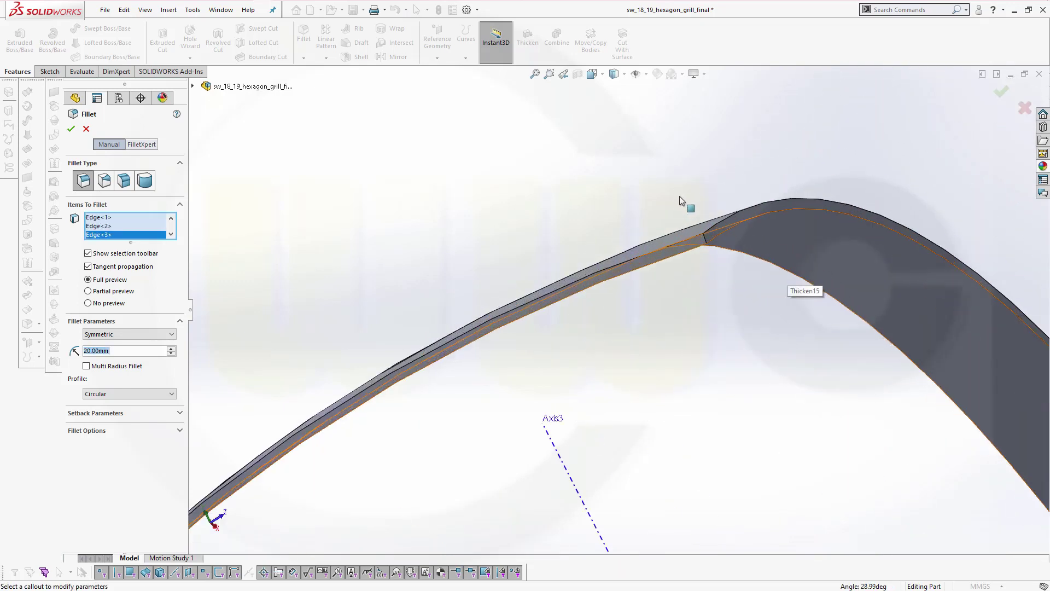
pyautogui.scroll(-3, 679, 196)
pyautogui.scroll(-2, 697, 270)
pyautogui.scroll(-2, 676, 252)
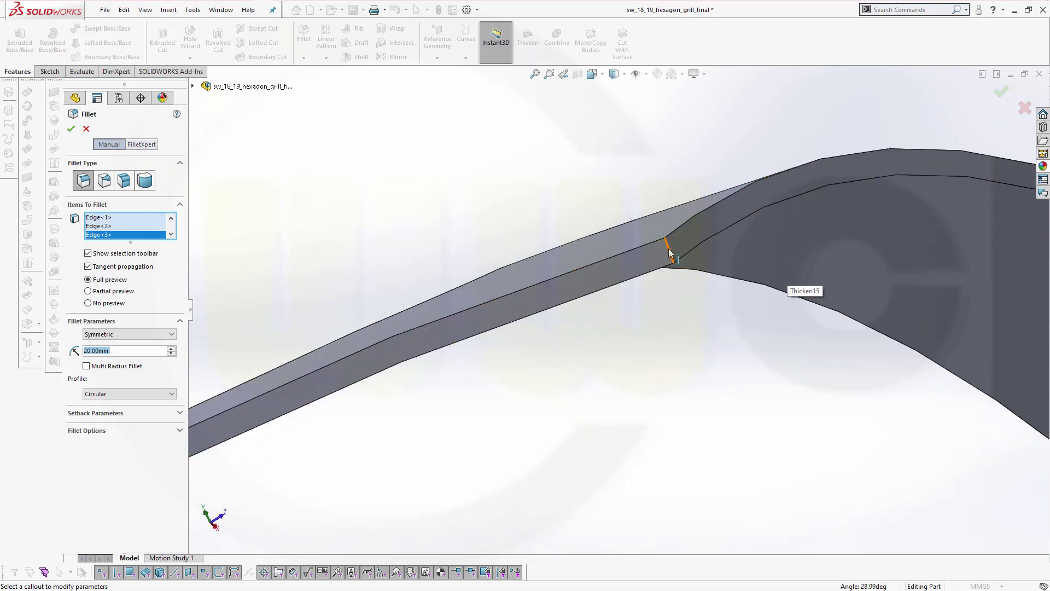
pyautogui.click(668, 252)
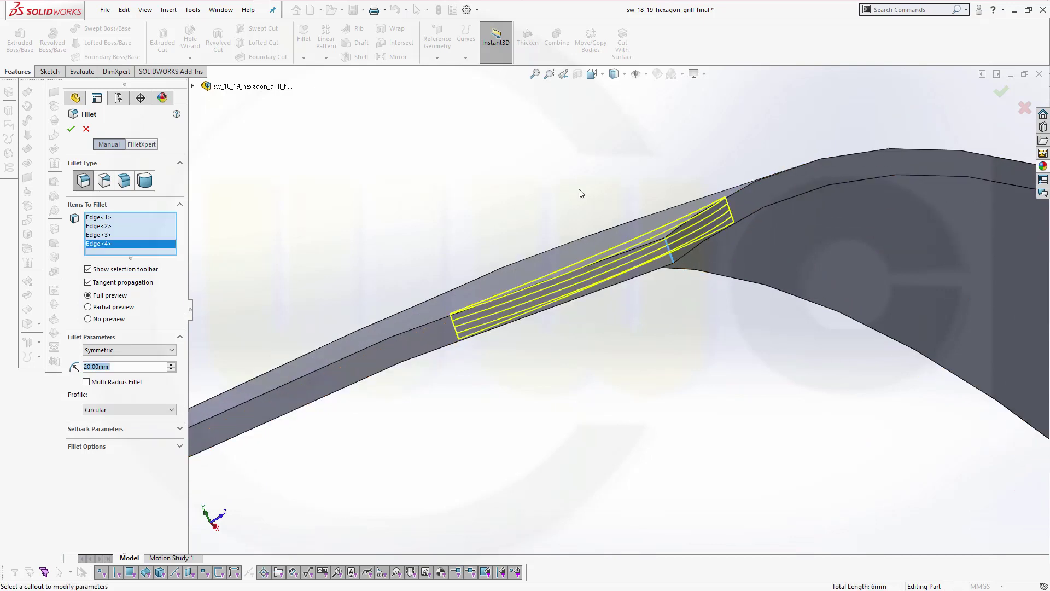
pyautogui.click(74, 128)
# - Show the hidden Combine5 solid body containing the hexagon grill together with the filleted frame
pyautogui.scroll(4, 657, 297)
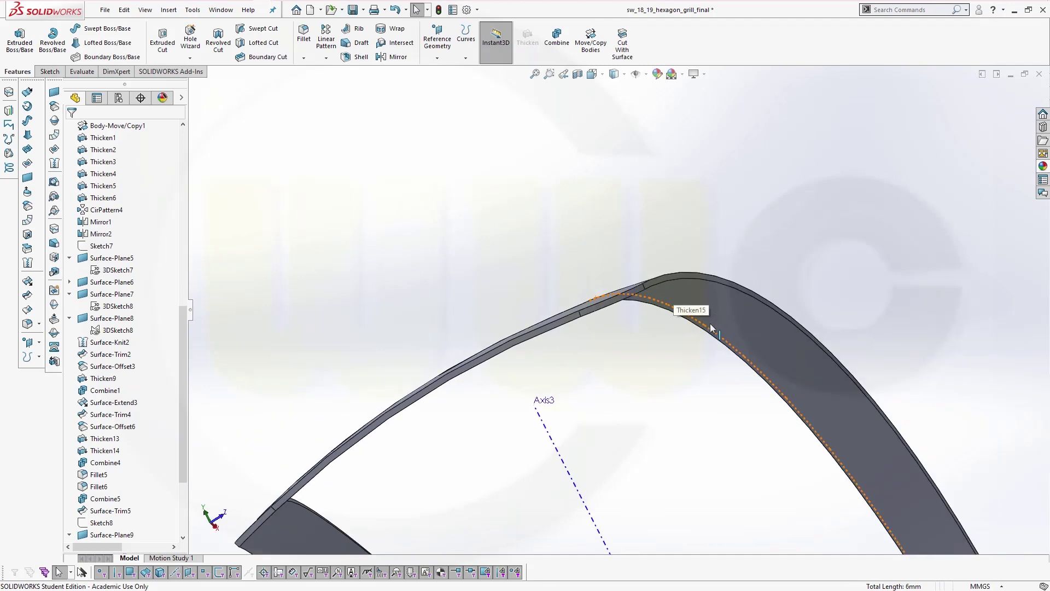
pyautogui.moveTo(711, 327); pyautogui.dragTo(621, 455, button='middle')
pyautogui.scroll(15, 131, 230)
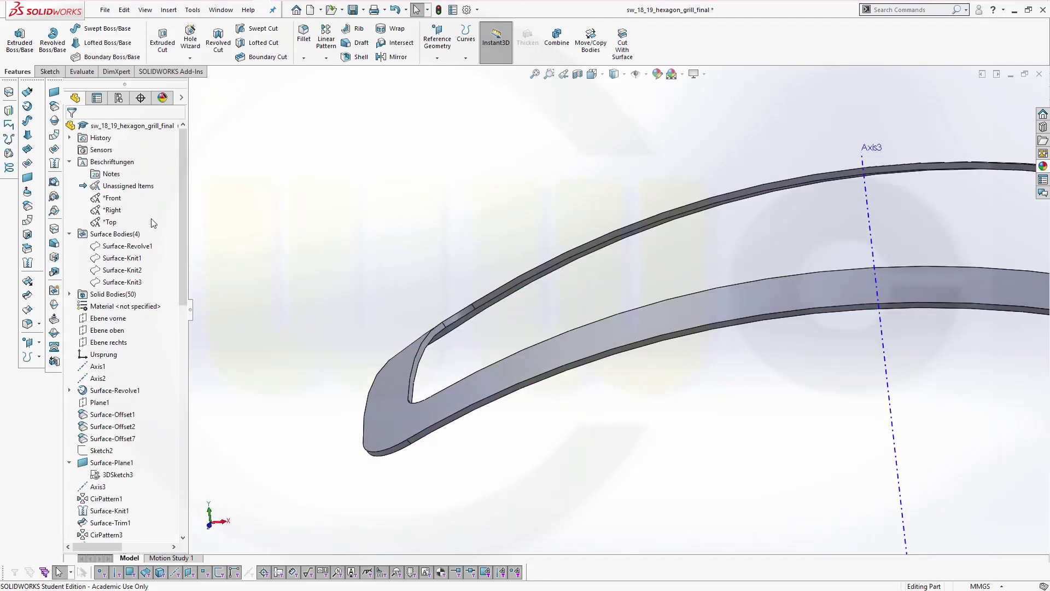
pyautogui.click(70, 294)
pyautogui.scroll(-18, 143, 296)
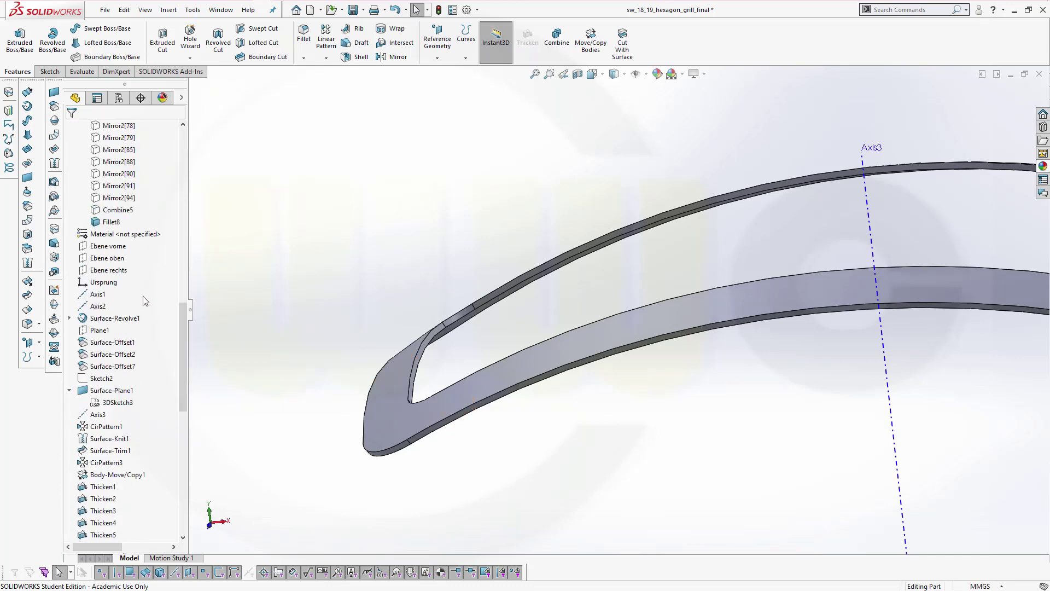
pyautogui.click(144, 210)
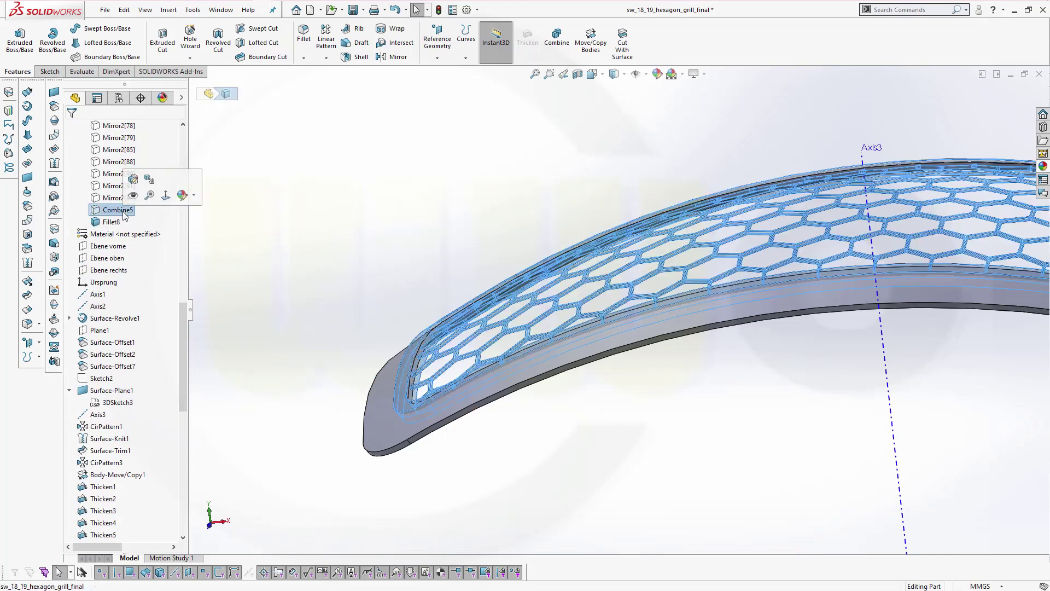
pyautogui.click(149, 196)
pyautogui.click(572, 182)
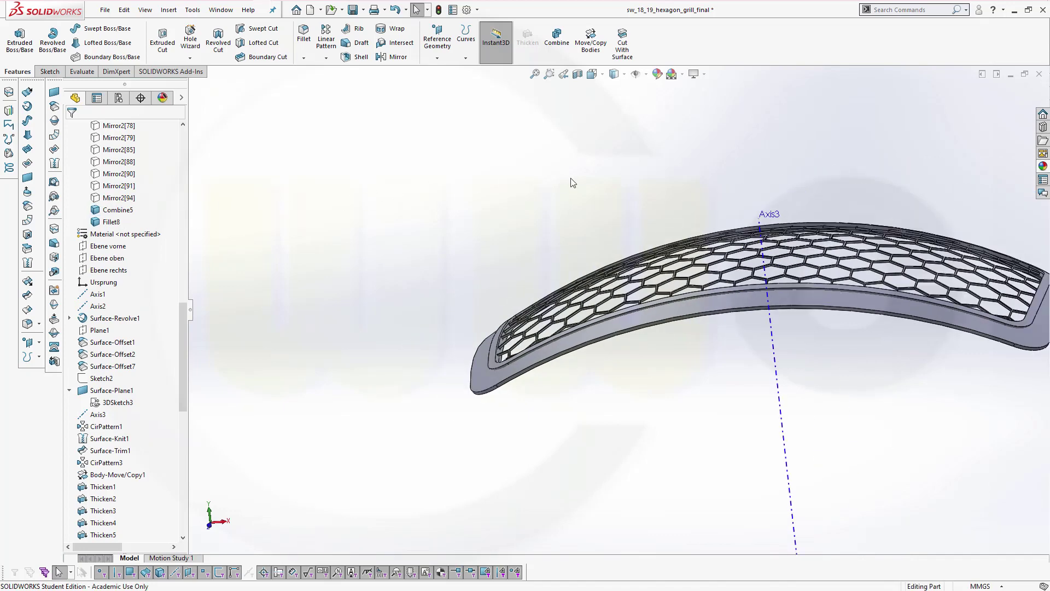
pyautogui.scroll(-3, 774, 200)
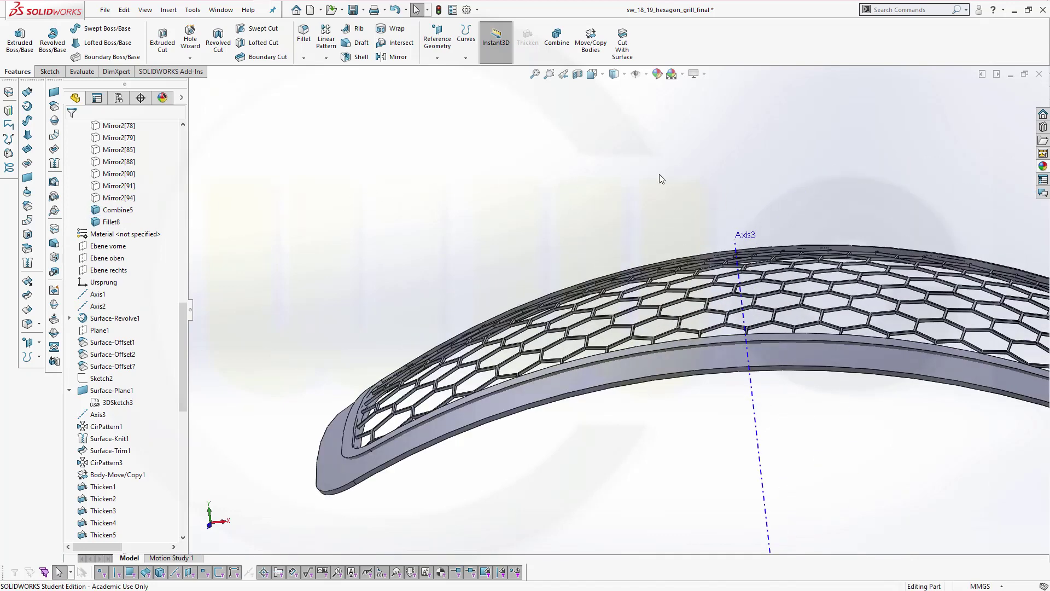
# - Combine the filleted frame and the hexagon grill body into one solid with the Add operation
pyautogui.click(557, 38)
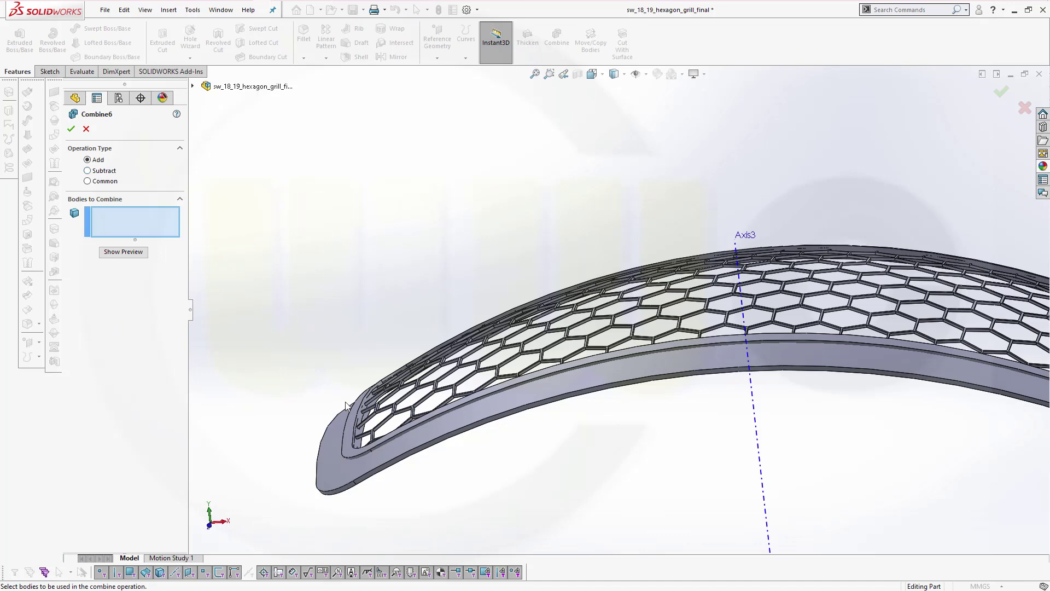
pyautogui.click(401, 420)
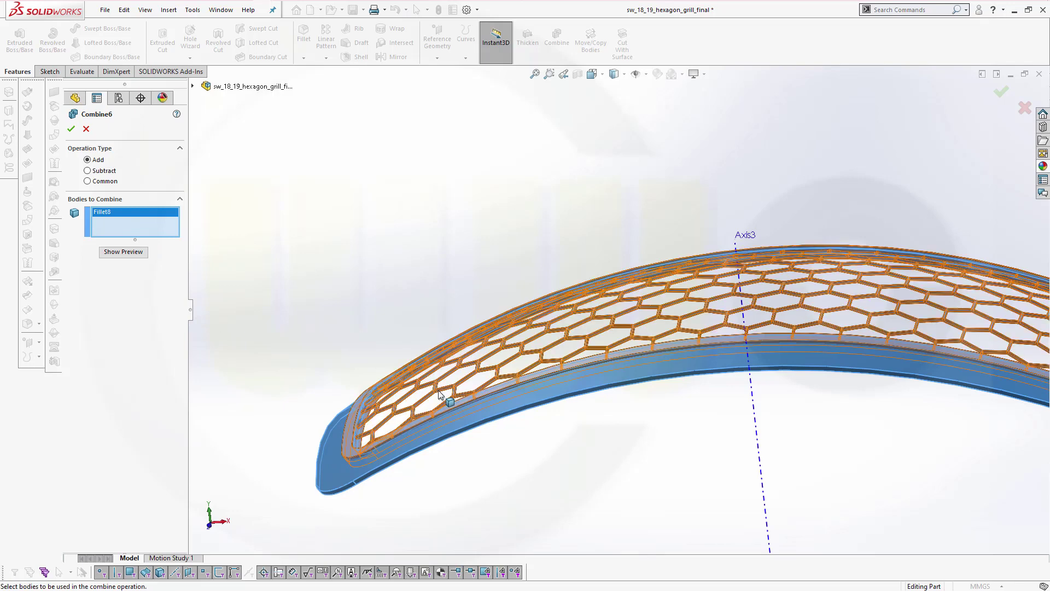
pyautogui.click(451, 366)
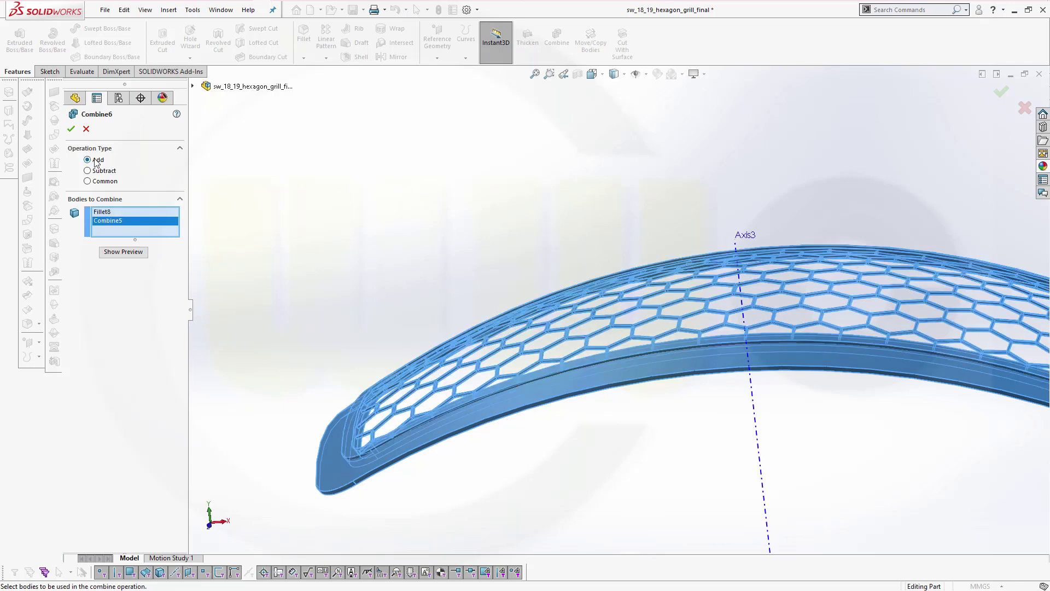
pyautogui.click(70, 129)
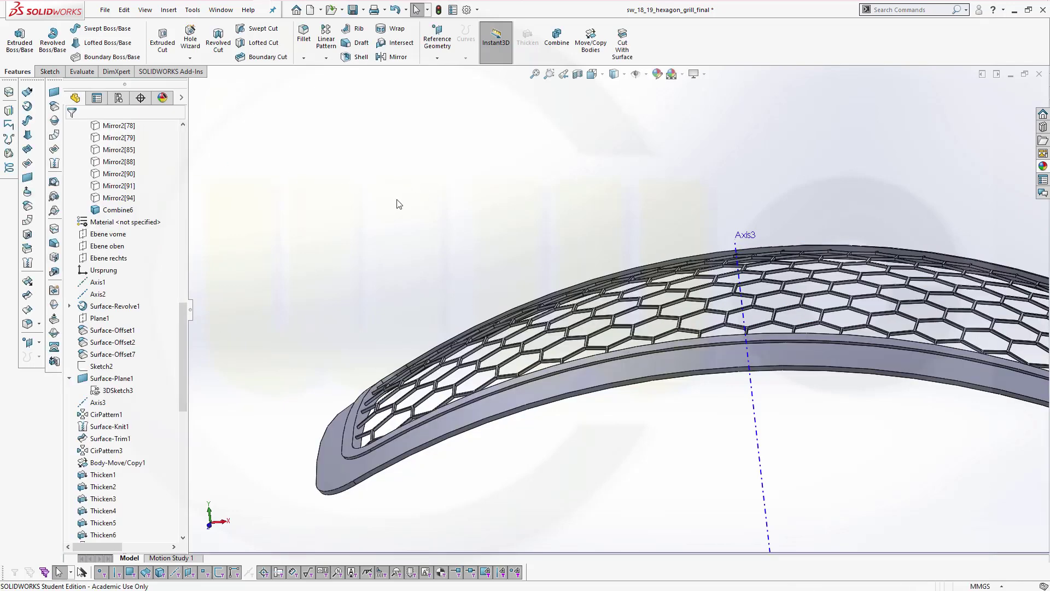
# - Chamfer the frame's outer perimeter edge by 0.5 mm at 45 degrees, with tangent propagation around the whole loop
pyautogui.moveTo(762, 409); pyautogui.dragTo(669, 436, button='middle')
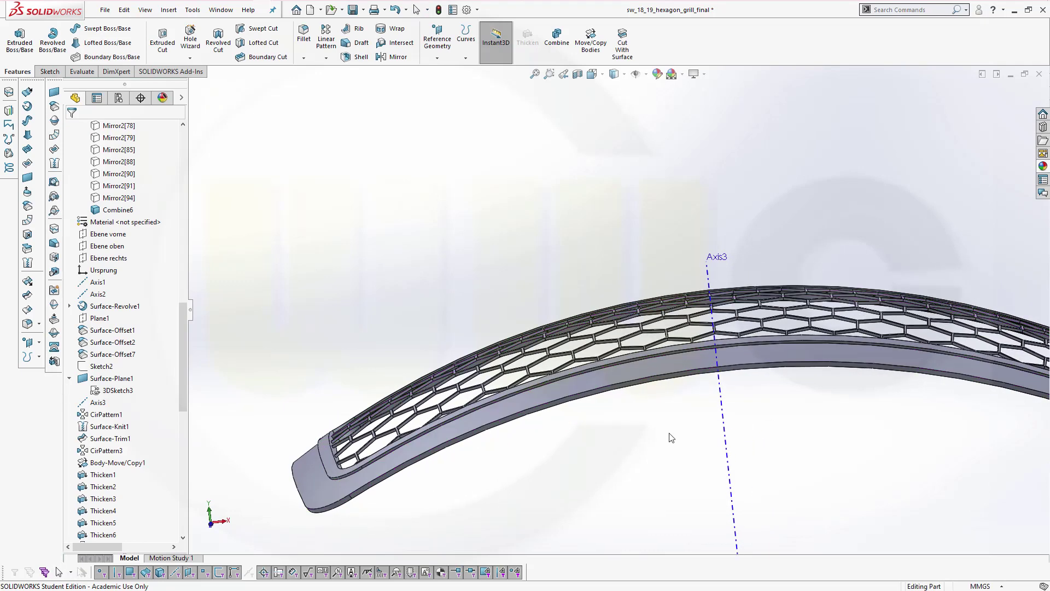
pyautogui.scroll(2, 575, 460)
pyautogui.scroll(-1, 574, 460)
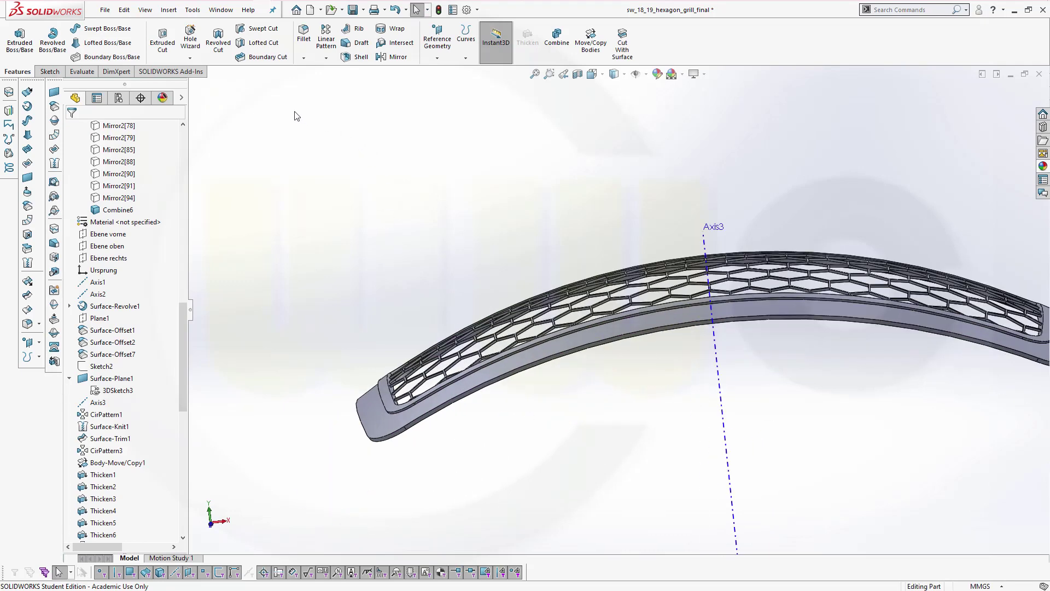
pyautogui.click(304, 58)
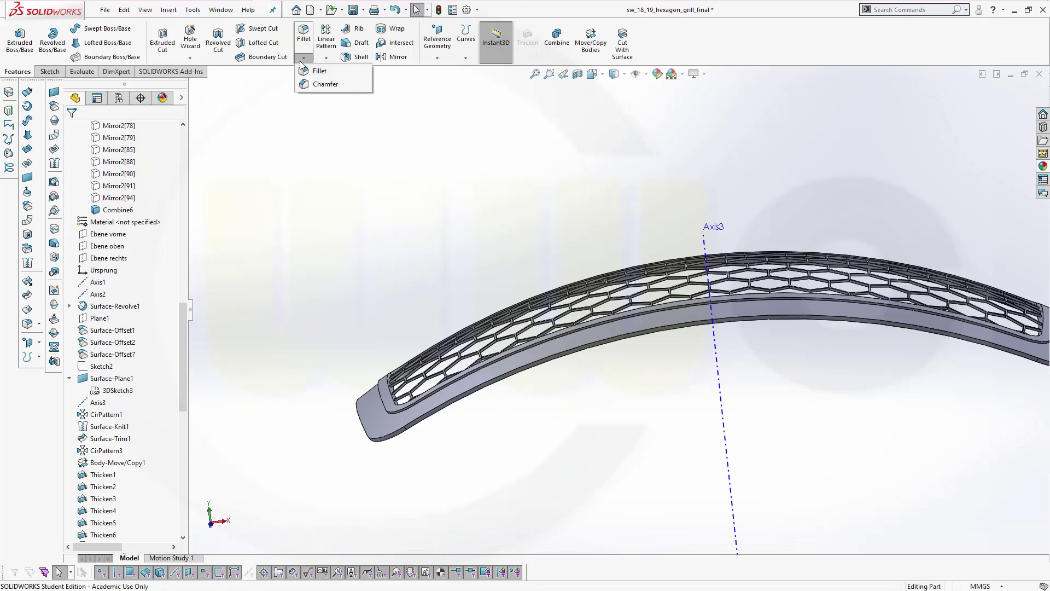
pyautogui.click(325, 84)
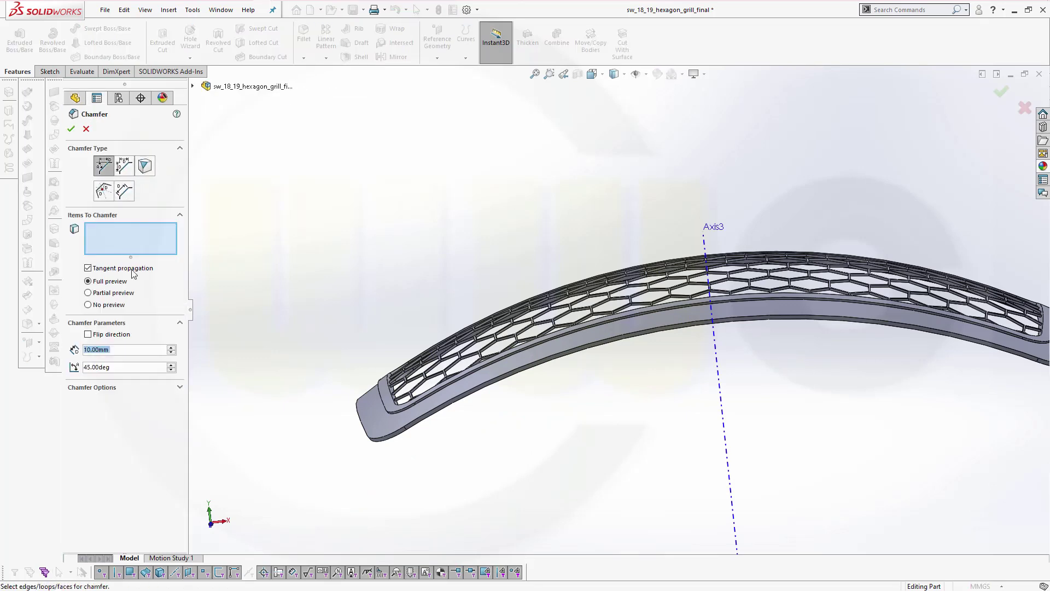
pyautogui.write('0.5')
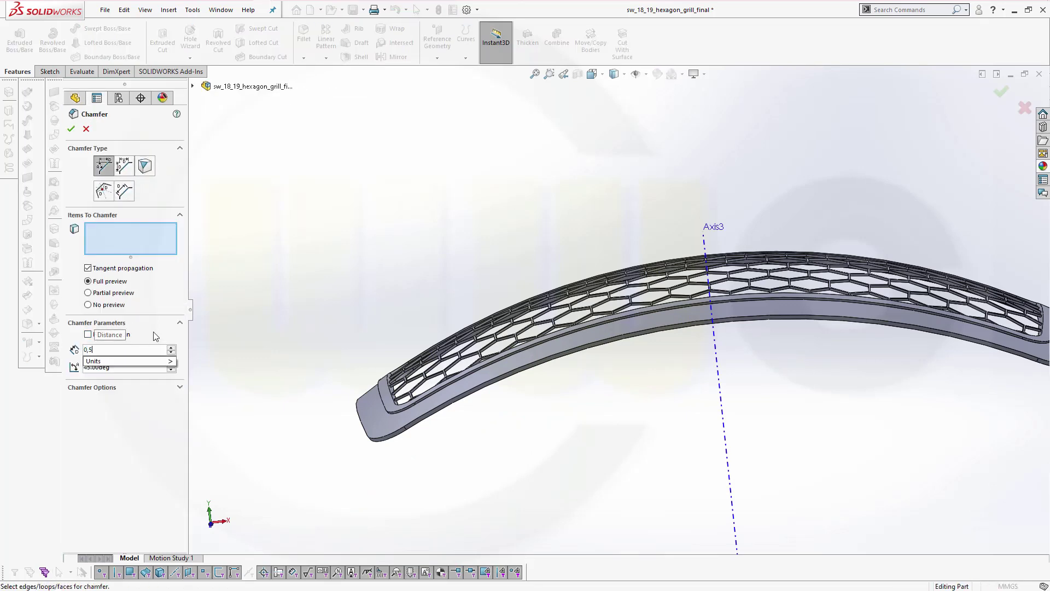
pyautogui.press('Return')
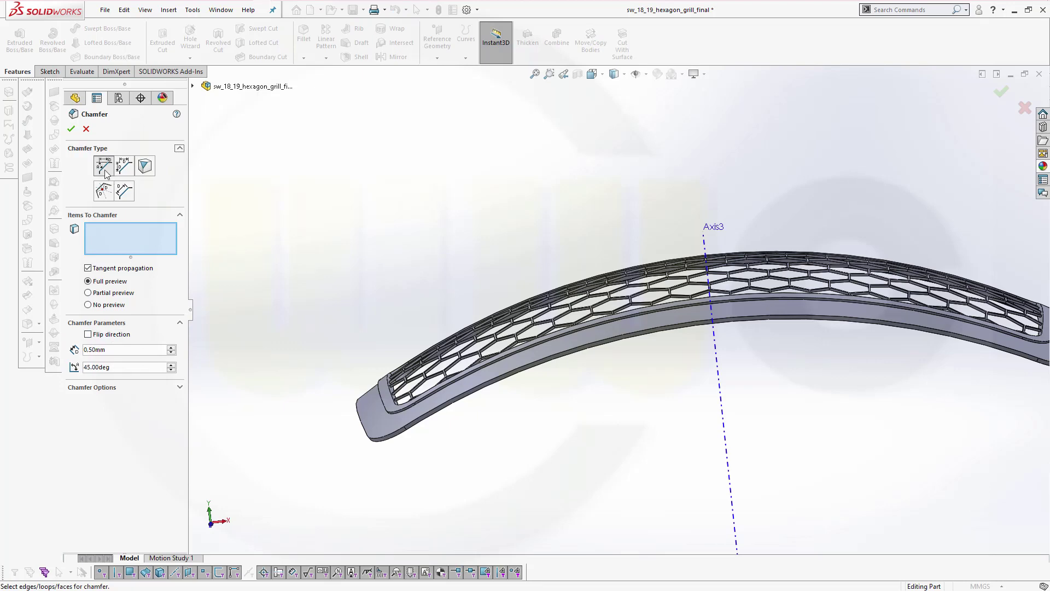
pyautogui.scroll(-2, 429, 443)
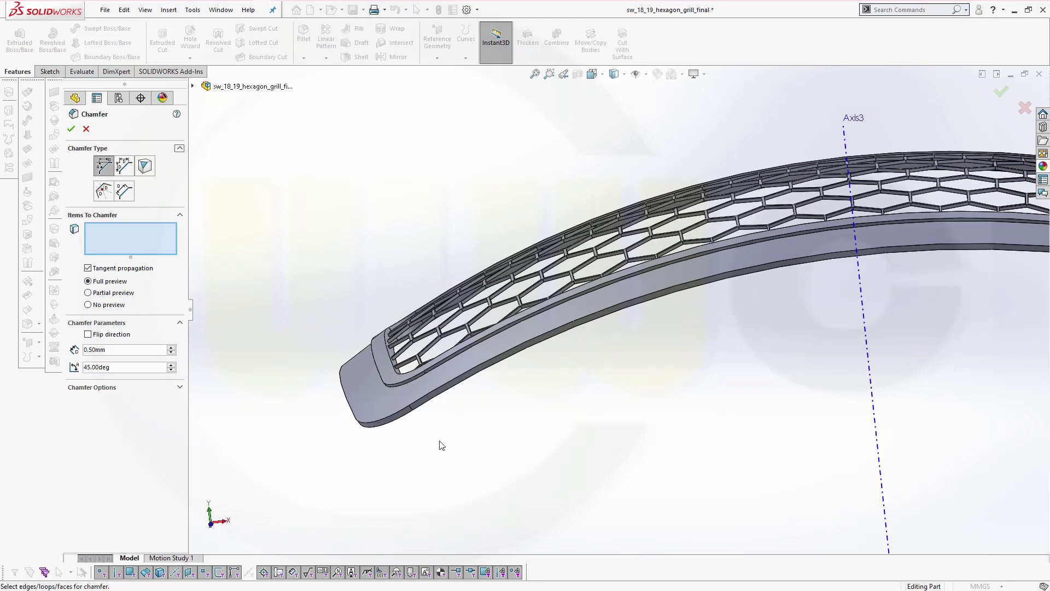
pyautogui.click(426, 406)
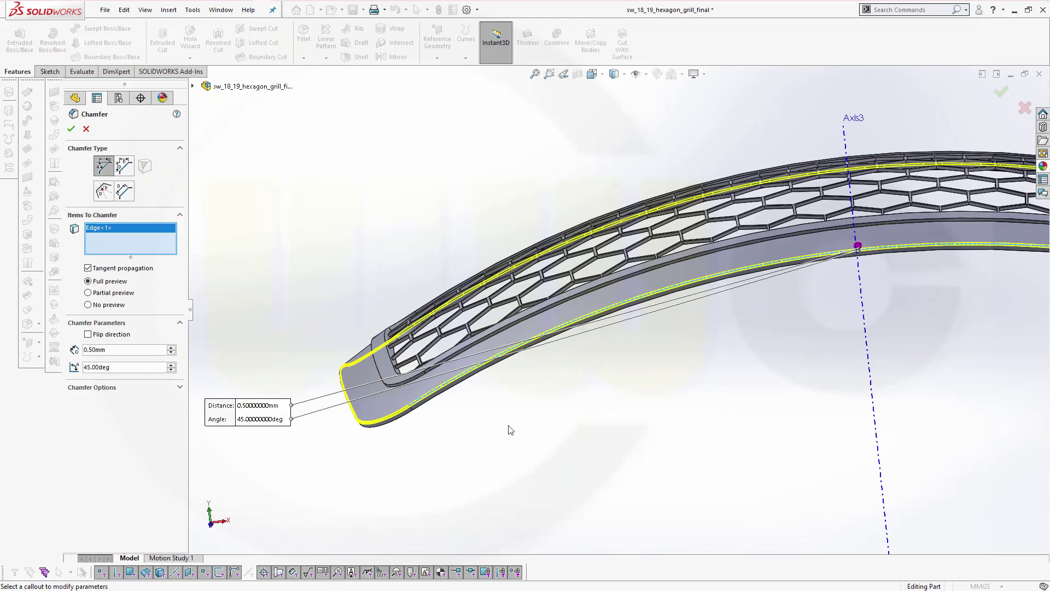
pyautogui.scroll(3, 797, 397)
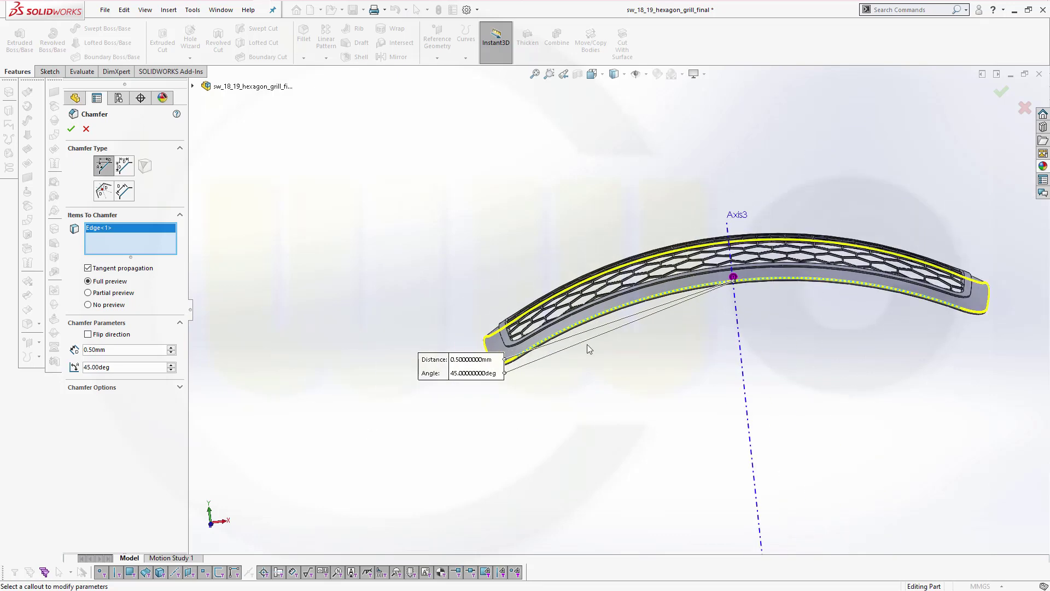
pyautogui.click(72, 131)
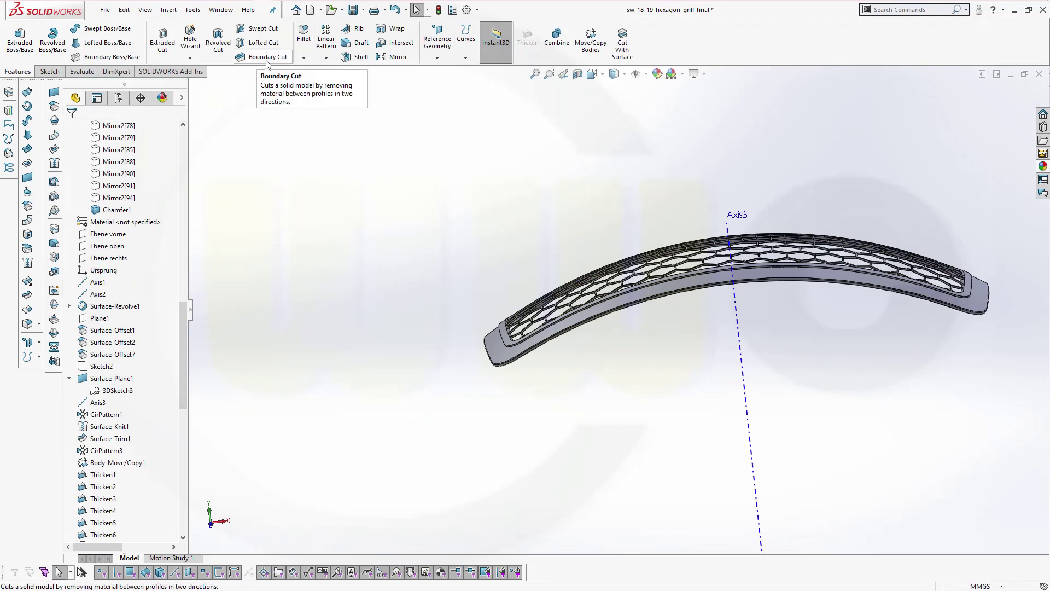
# - Add a second 0.5 mm, 45-degree chamfer along the outer edge loop of the frame's raised inner rim
pyautogui.click(304, 57)
pyautogui.click(316, 84)
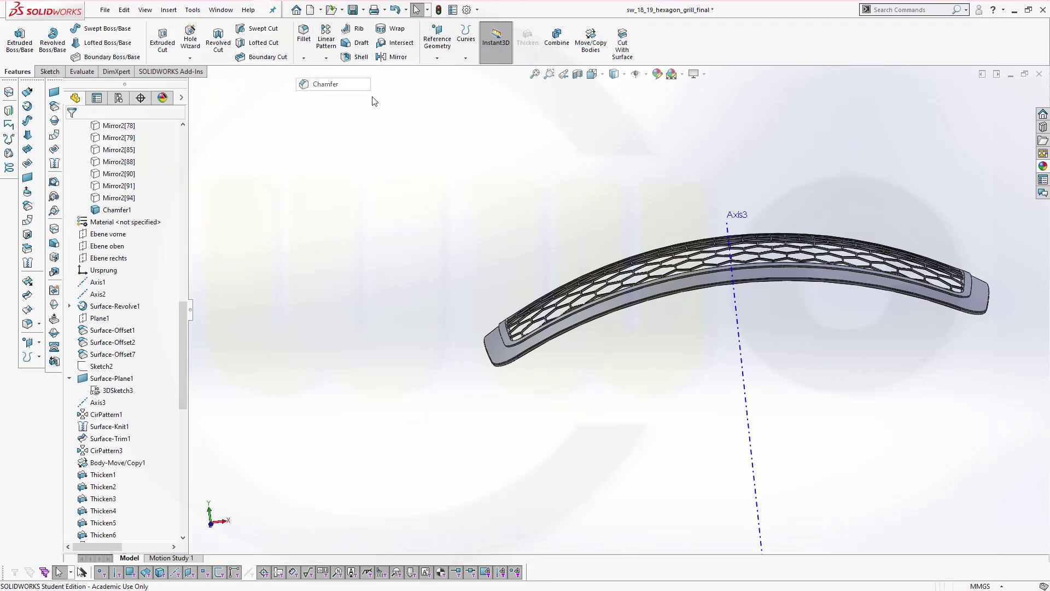
pyautogui.scroll(-5, 542, 227)
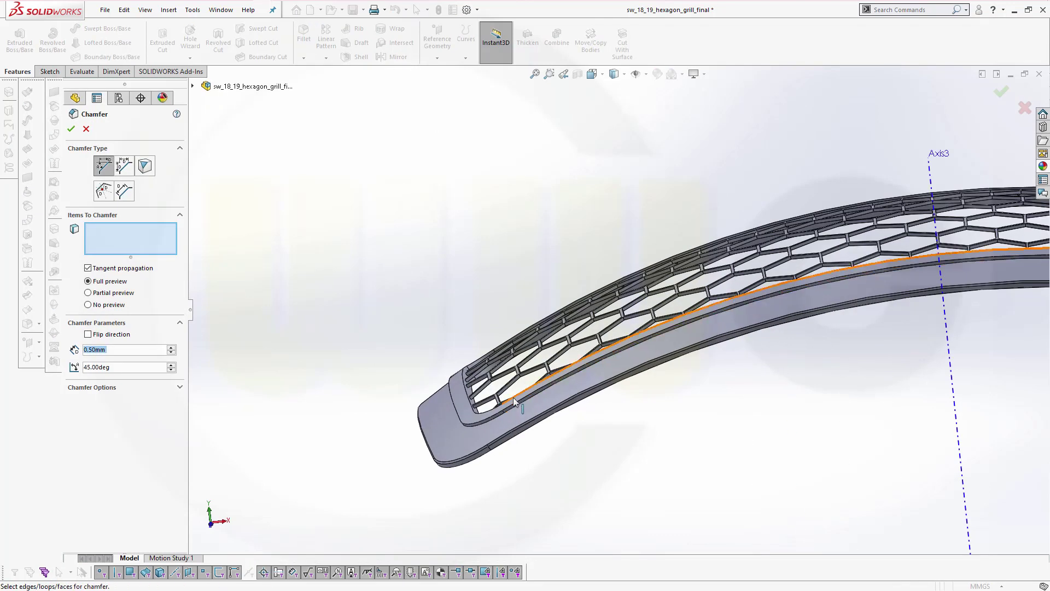
pyautogui.click(511, 405)
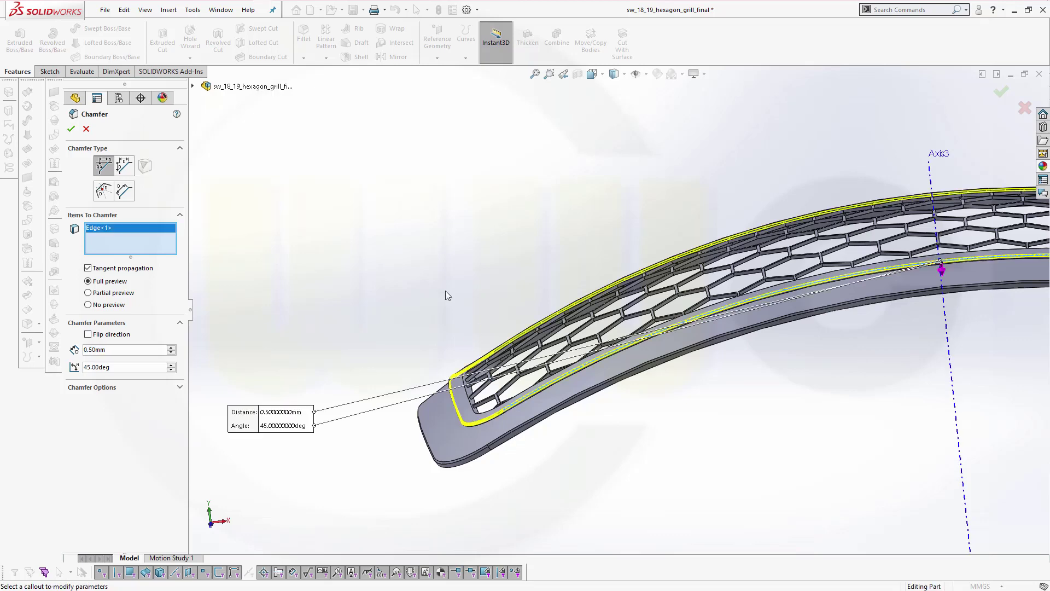
pyautogui.click(71, 130)
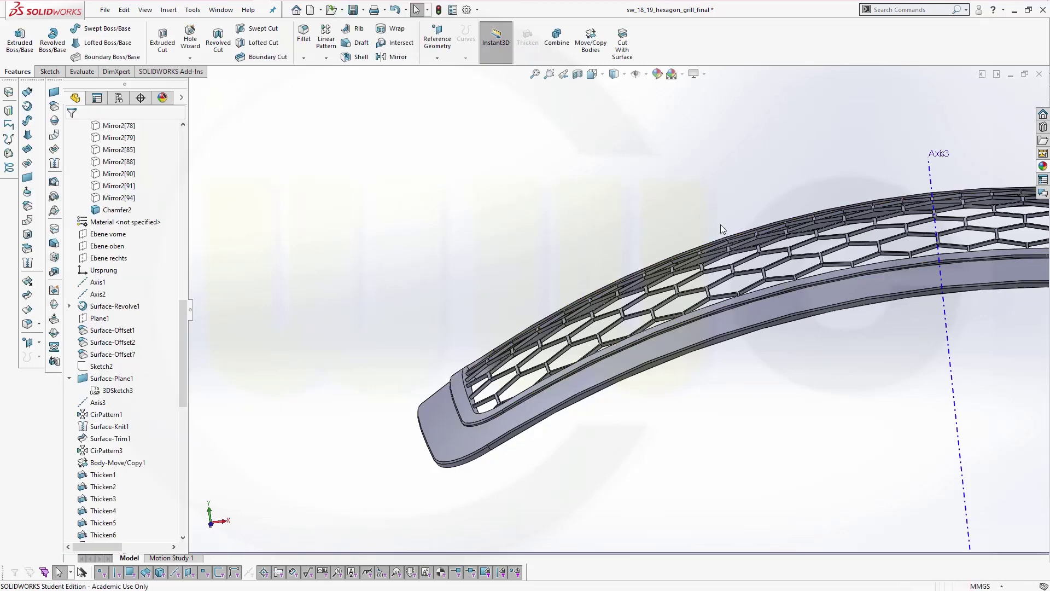
# - Examine the chamfered frame and hexagon mesh of the finished grill from the front, both overall and close up
pyautogui.moveTo(721, 225); pyautogui.dragTo(595, 317, button='middle')
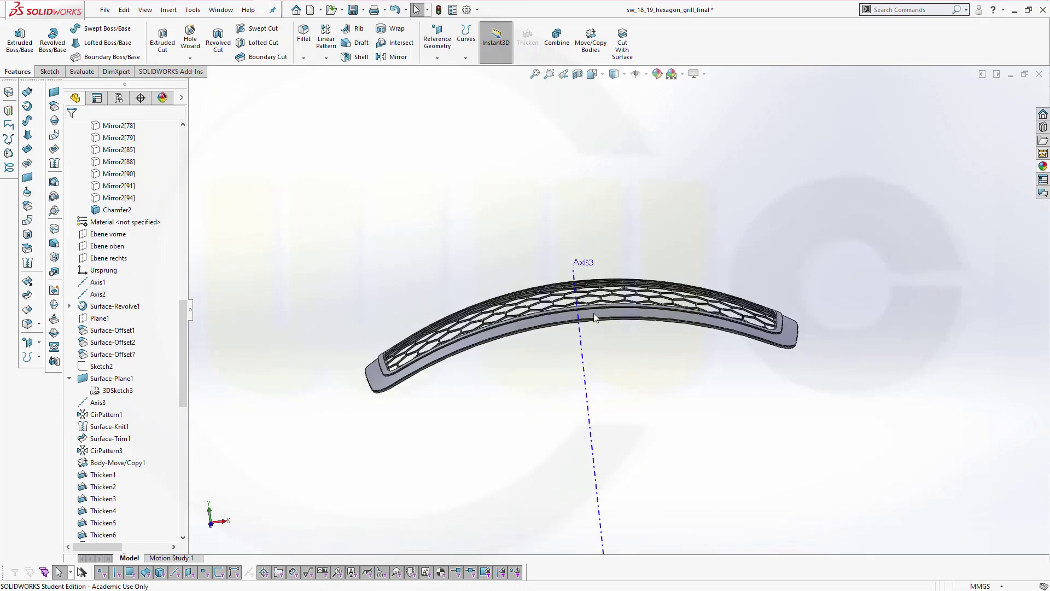
pyautogui.moveTo(467, 342); pyautogui.dragTo(457, 390, button='middle')
pyautogui.scroll(2, 456, 389)
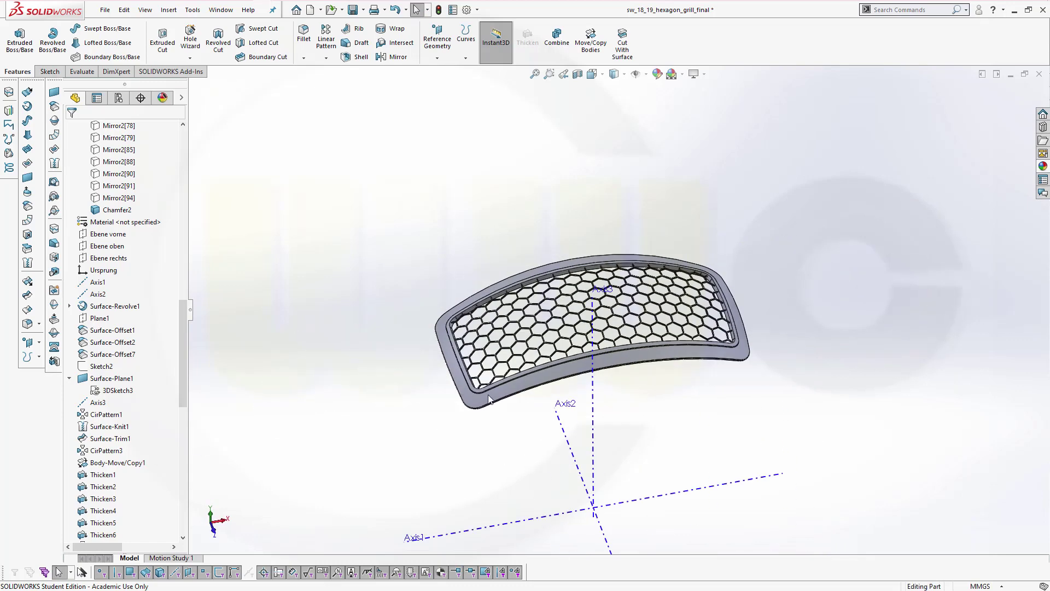
pyautogui.scroll(-3, 521, 401)
pyautogui.scroll(-2, 604, 389)
pyautogui.scroll(5, 639, 376)
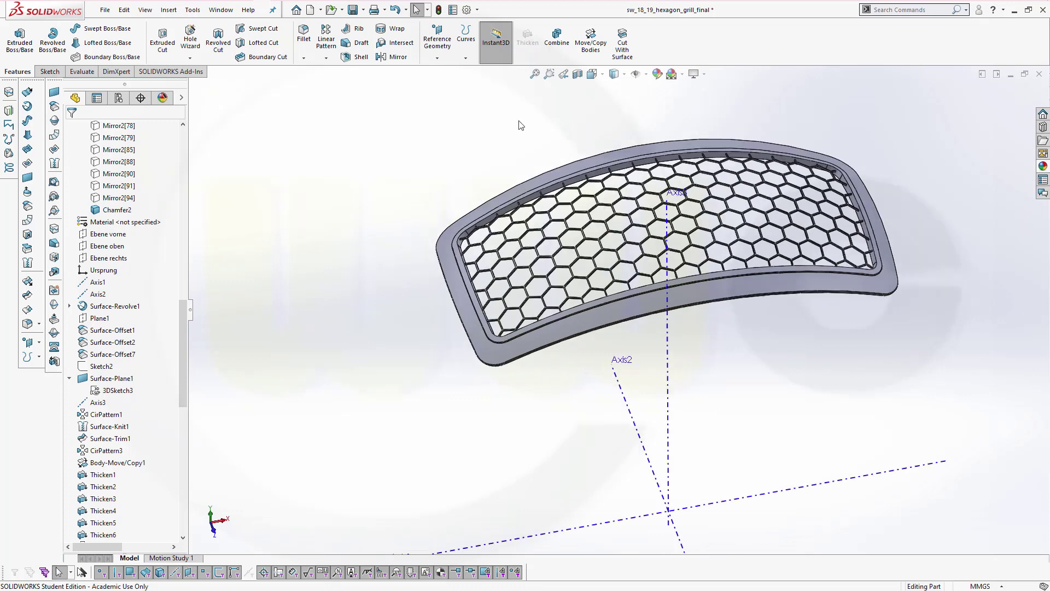
pyautogui.scroll(-3, 666, 216)
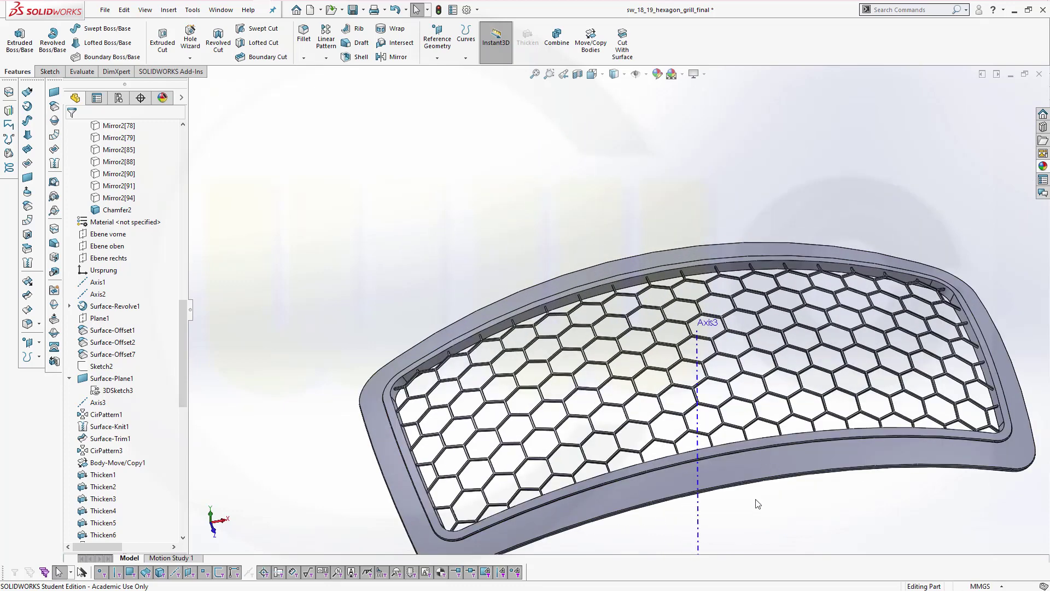
pyautogui.scroll(2, 747, 494)
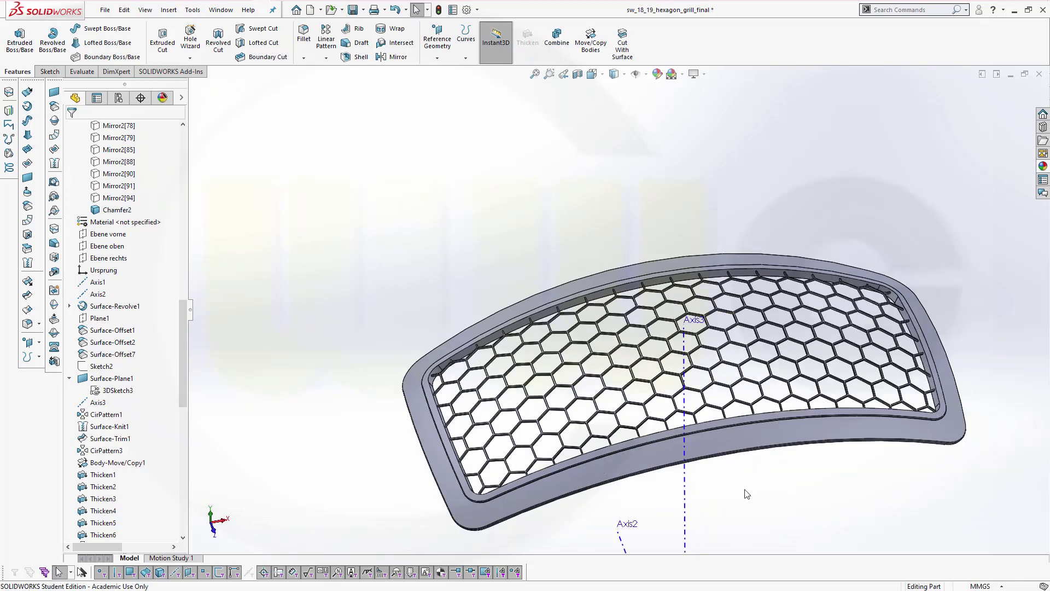